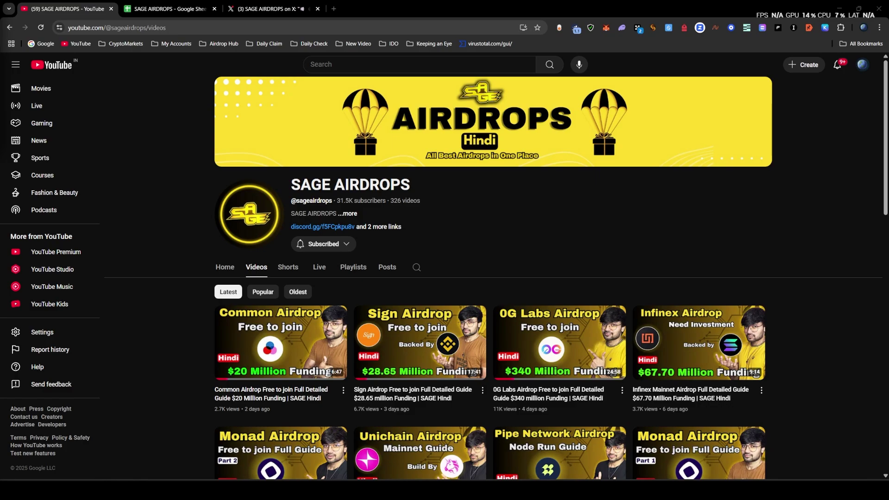
Search the SAGE AIRDROPS YouTube channel for "soneium".
{"action": "left_click", "coordinate": [418, 269]}
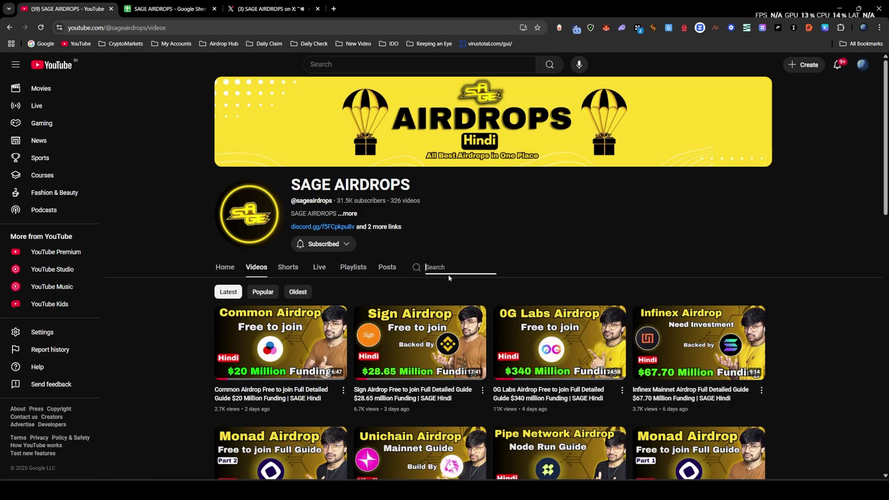
{"action": "type", "text": "soneium"}
{"action": "key", "text": "Return"}
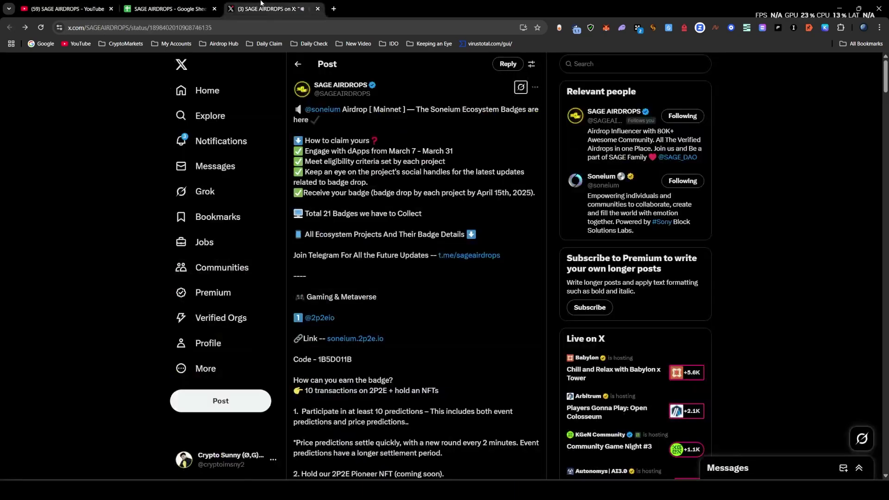
Switch to the SAGE AIRDROPS post on X and skim the Soneium Ecosystem Badges list and claiming instructions.
{"action": "left_click", "coordinate": [266, 9]}
{"action": "scroll", "coordinate": [399, 291], "scroll_direction": "down", "scroll_amount": 4}
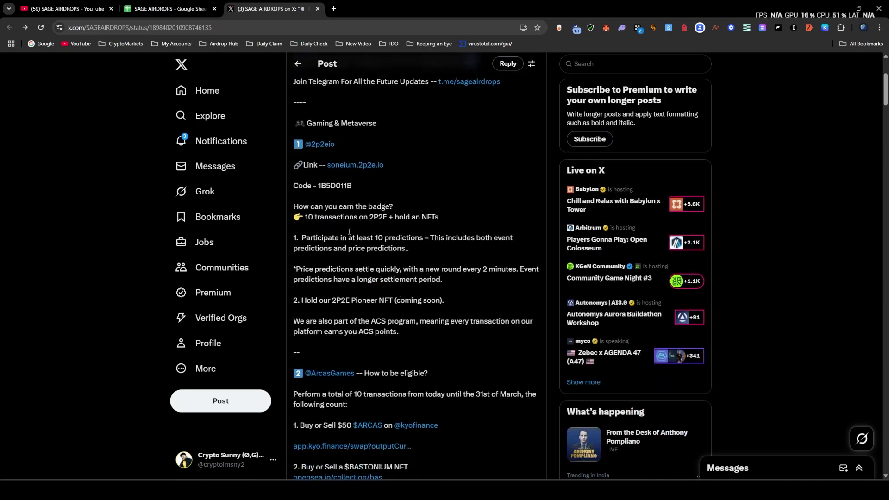
{"action": "scroll", "coordinate": [412, 360], "scroll_direction": "down", "scroll_amount": 8}
{"action": "left_click_drag", "start_coordinate": [296, 120], "coordinate": [437, 268]}
{"action": "scroll", "coordinate": [429, 366], "scroll_direction": "down", "scroll_amount": 20}
{"action": "scroll", "coordinate": [434, 362], "scroll_direction": "up", "scroll_amount": 20}
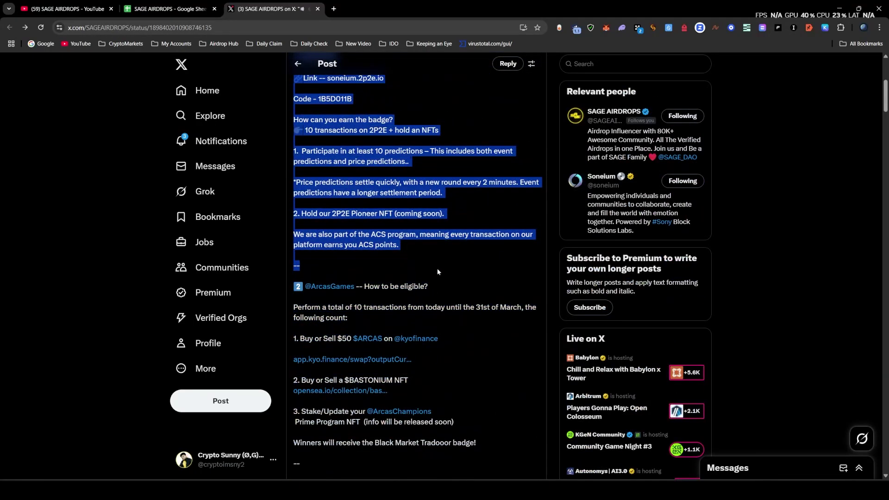
{"action": "left_click", "coordinate": [438, 267]}
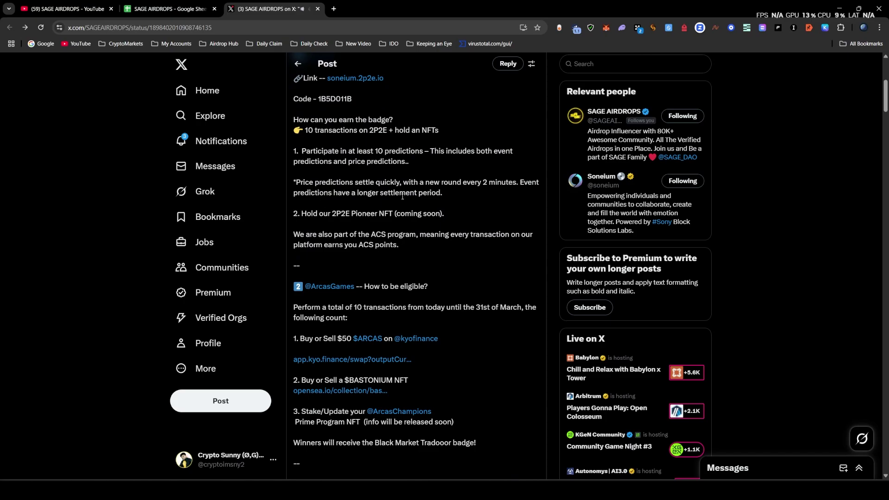
{"action": "scroll", "coordinate": [366, 227], "scroll_direction": "up", "scroll_amount": 5}
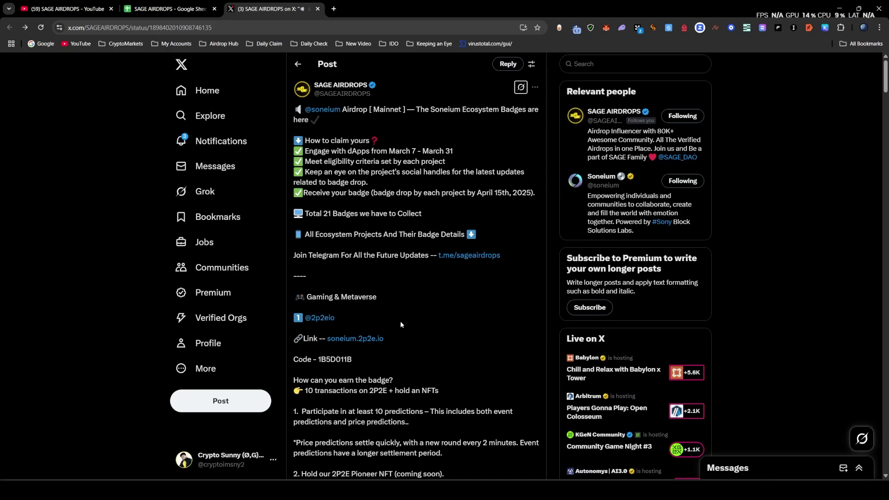
{"action": "scroll", "coordinate": [400, 321], "scroll_direction": "down", "scroll_amount": 1}
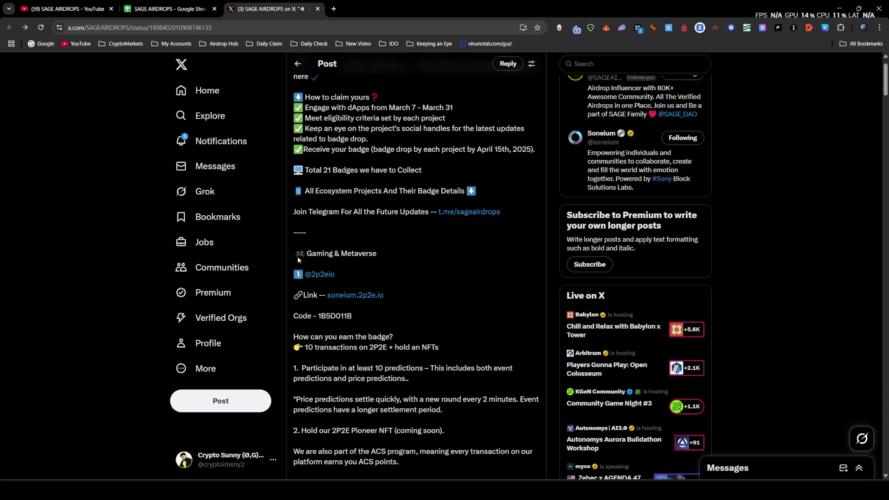
Read the 2p2eio badge requirements in the post's Gaming & Metaverse section, including the predictions and Pioneer NFT conditions.
{"action": "left_click_drag", "start_coordinate": [298, 257], "coordinate": [412, 325]}
{"action": "scroll", "coordinate": [400, 351], "scroll_direction": "down", "scroll_amount": 3}
{"action": "left_click", "coordinate": [413, 324]}
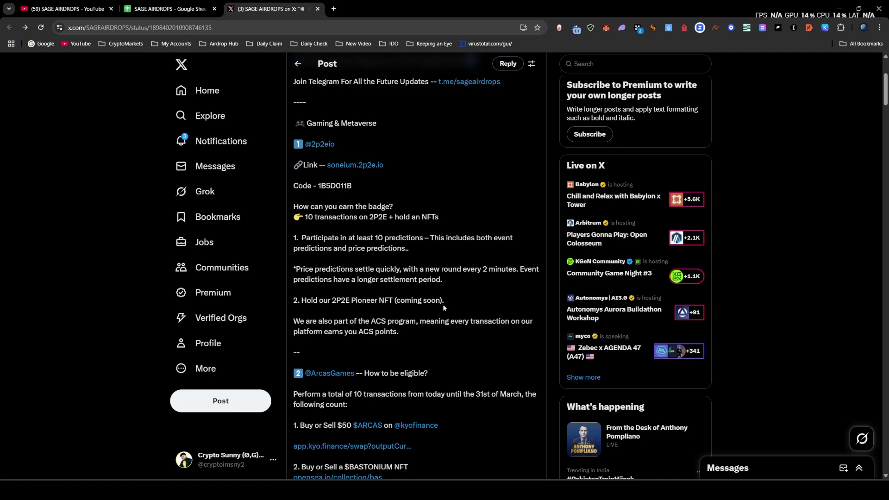
{"action": "left_click_drag", "start_coordinate": [443, 305], "coordinate": [301, 304]}
{"action": "left_click", "coordinate": [403, 305]}
{"action": "scroll", "coordinate": [365, 277], "scroll_direction": "up", "scroll_amount": 4}
{"action": "scroll", "coordinate": [356, 275], "scroll_direction": "down", "scroll_amount": 4}
{"action": "left_click_drag", "start_coordinate": [411, 335], "coordinate": [363, 238]}
{"action": "left_click", "coordinate": [374, 247]}
{"action": "left_click_drag", "start_coordinate": [299, 124], "coordinate": [406, 341]}
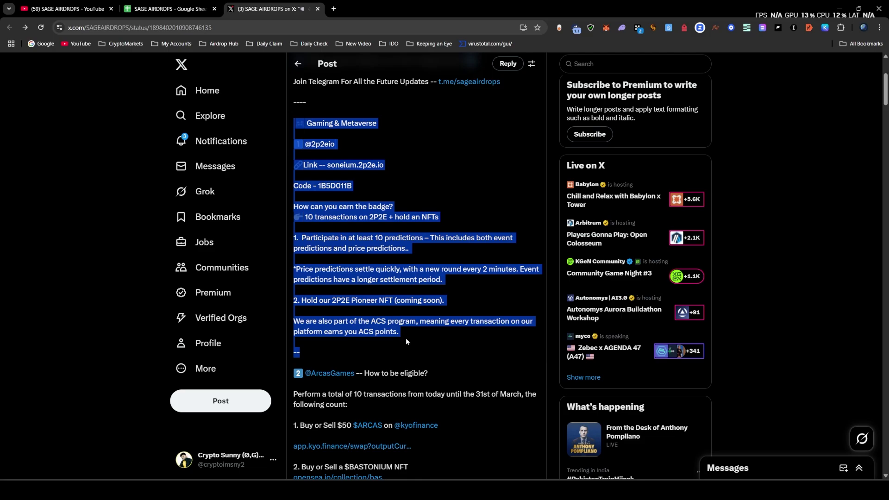
{"action": "left_click", "coordinate": [406, 338]}
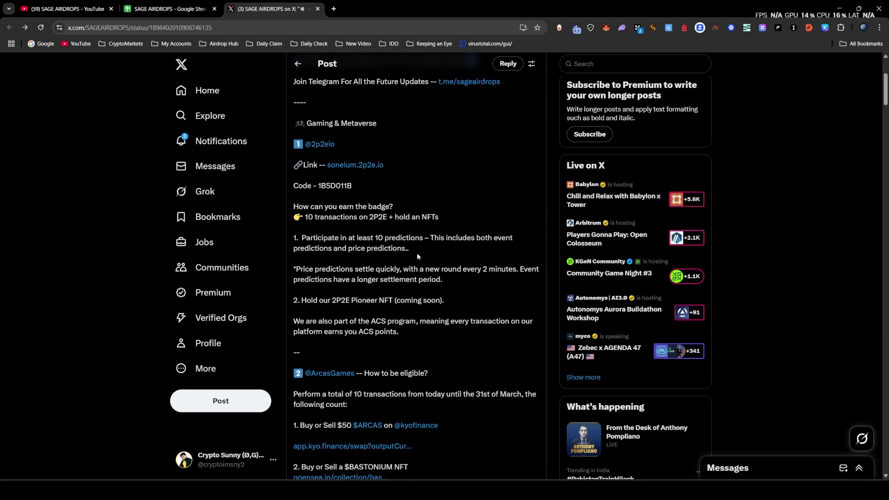
Skim the post's further badge entries, from ArcasGames through EverMoon and Mithraeum to handsnftfun.
{"action": "left_click_drag", "start_coordinate": [290, 145], "coordinate": [405, 204]}
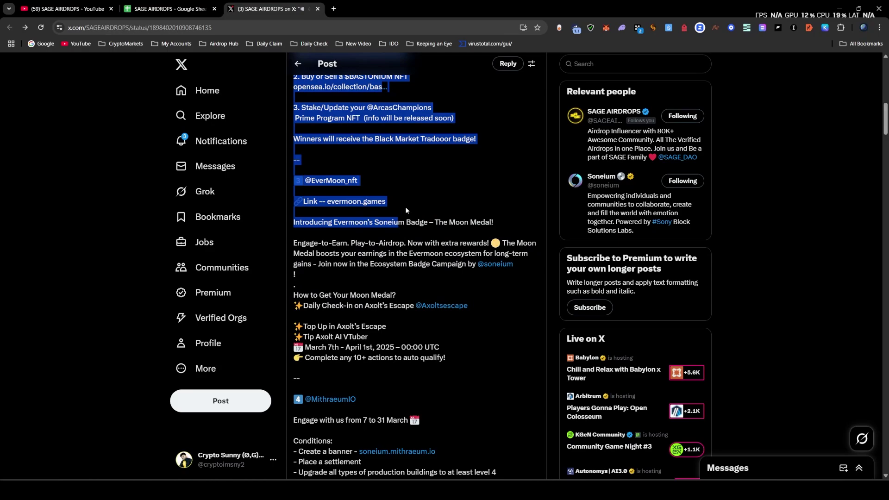
{"action": "left_click", "coordinate": [402, 227]}
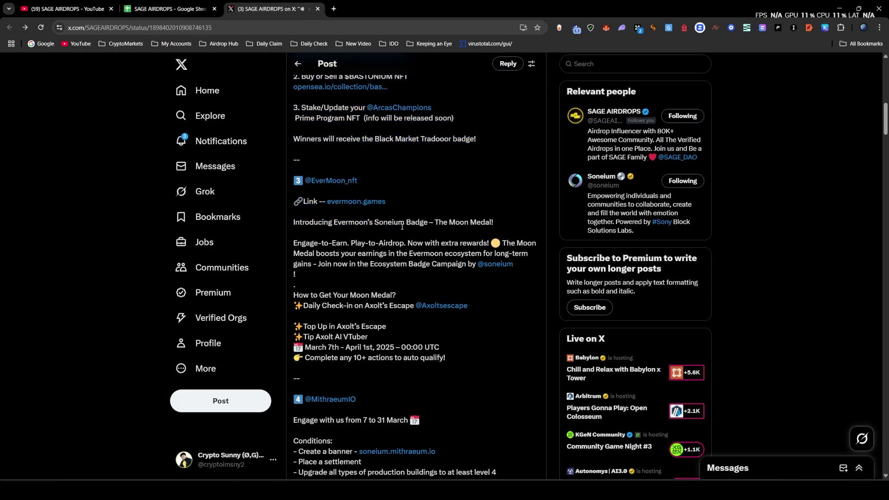
{"action": "scroll", "coordinate": [419, 295], "scroll_direction": "down", "scroll_amount": 7}
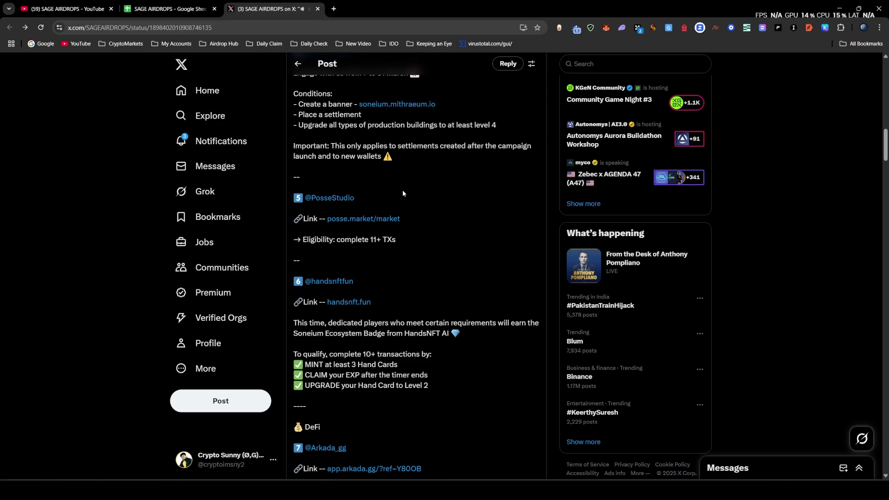
Go back to the SAGE AIRDROPS YouTube channel and browse the recent announcements in its Telegram channel.
{"action": "left_click", "coordinate": [65, 8]}
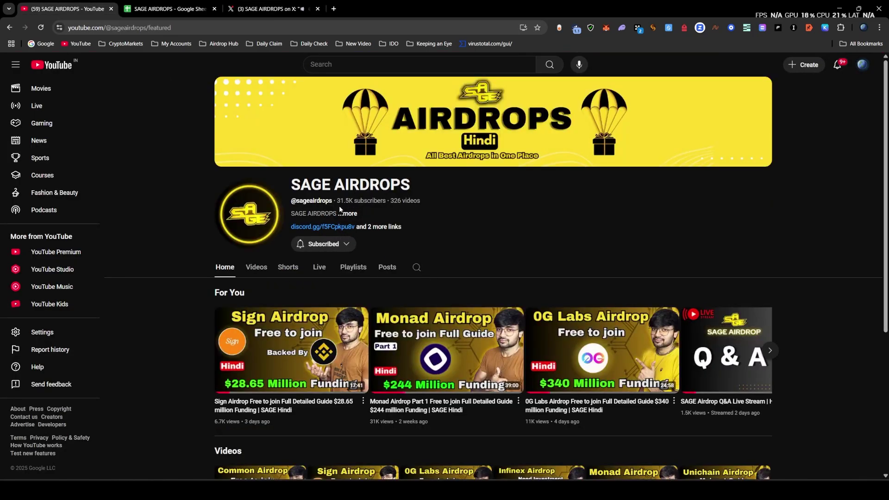
{"action": "left_click", "coordinate": [14, 193]}
{"action": "scroll", "coordinate": [384, 252], "scroll_direction": "up", "scroll_amount": 15}
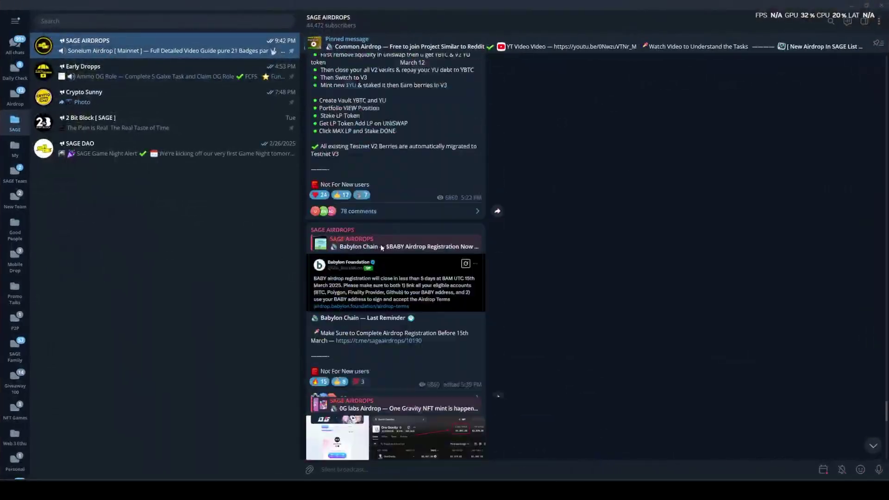
{"action": "scroll", "coordinate": [389, 254], "scroll_direction": "down", "scroll_amount": 10}
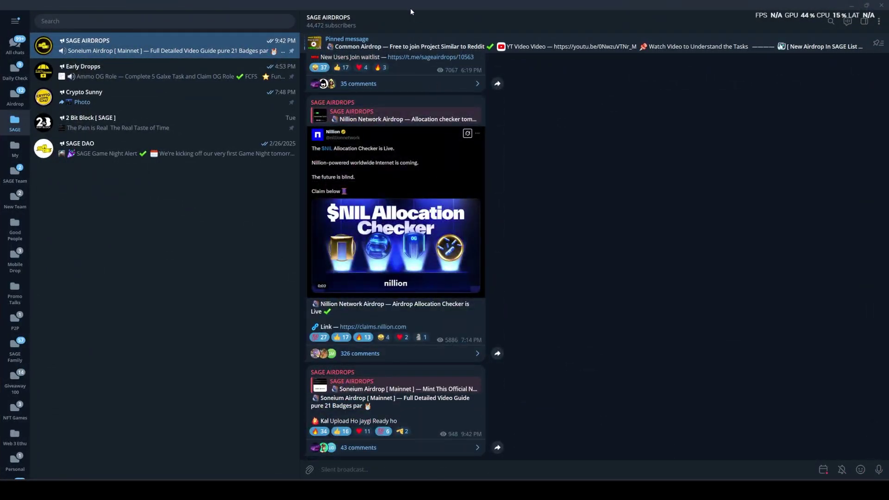
{"action": "left_click_drag", "start_coordinate": [404, 8], "coordinate": [0, 220]}
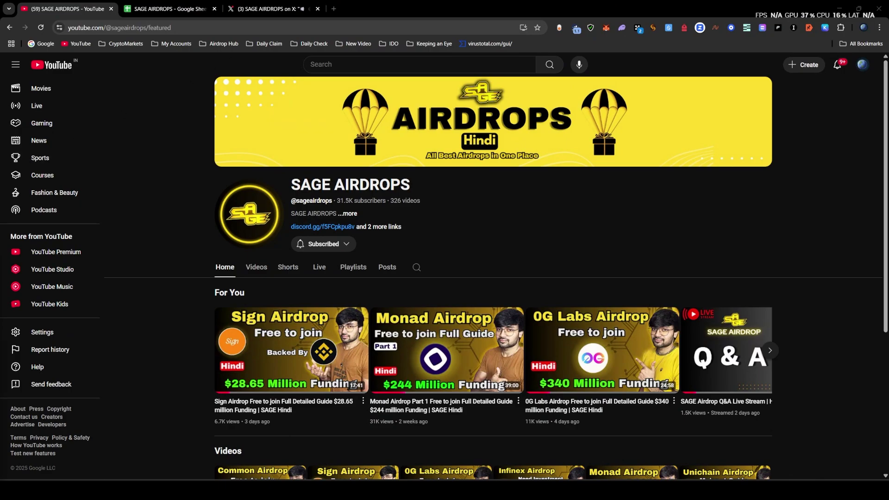
Look through the X post's badge list down to the SynStation entry and return to the 2p2eio entry.
{"action": "left_click", "coordinate": [271, 8]}
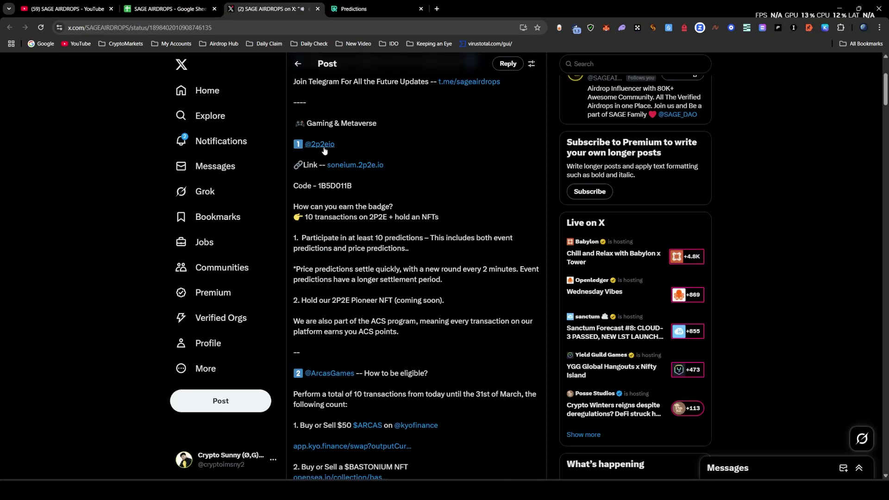
{"action": "scroll", "coordinate": [382, 293], "scroll_direction": "down", "scroll_amount": 3}
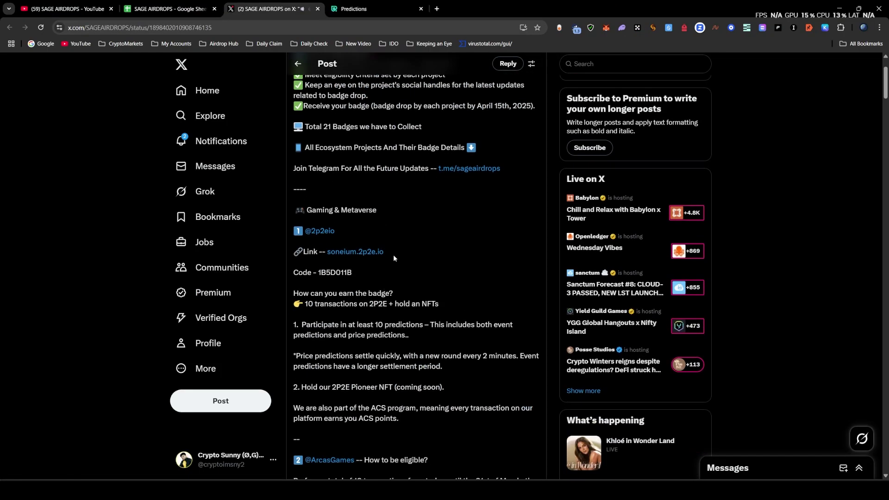
{"action": "scroll", "coordinate": [422, 259], "scroll_direction": "down", "scroll_amount": 20}
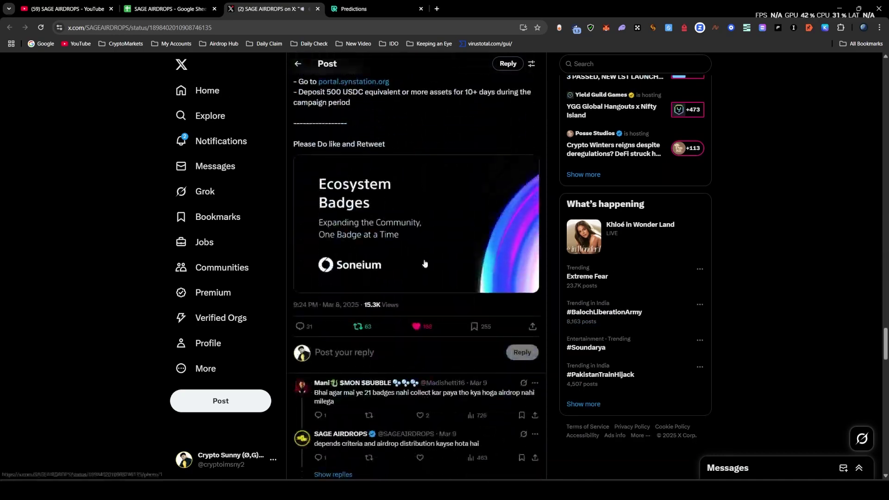
{"action": "left_click_drag", "start_coordinate": [332, 207], "coordinate": [297, 194]}
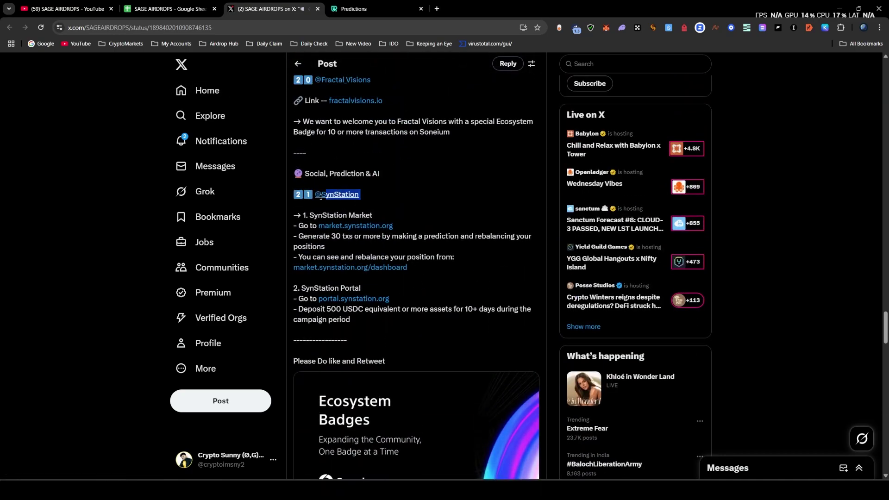
{"action": "left_click_drag", "start_coordinate": [399, 342], "coordinate": [334, 232]}
{"action": "scroll", "coordinate": [326, 252], "scroll_direction": "up", "scroll_amount": 20}
{"action": "scroll", "coordinate": [331, 259], "scroll_direction": "up", "scroll_amount": 15}
{"action": "scroll", "coordinate": [339, 266], "scroll_direction": "up", "scroll_amount": 5}
{"action": "left_click", "coordinate": [334, 231]}
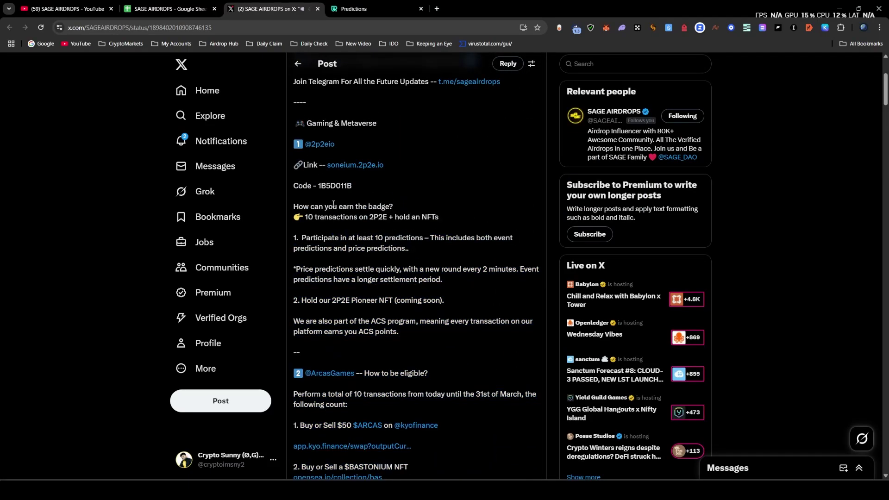
Review the badge claiming instructions and the 2p2eio entry, and bring up the 2P2E predictions site.
{"action": "scroll", "coordinate": [446, 204], "scroll_direction": "up", "scroll_amount": 4}
{"action": "scroll", "coordinate": [358, 280], "scroll_direction": "down", "scroll_amount": 1}
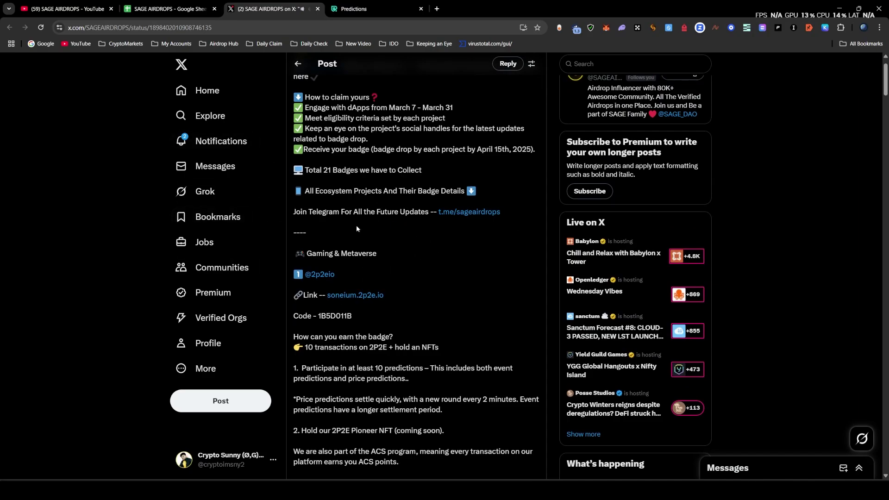
{"action": "scroll", "coordinate": [459, 275], "scroll_direction": "down", "scroll_amount": 2}
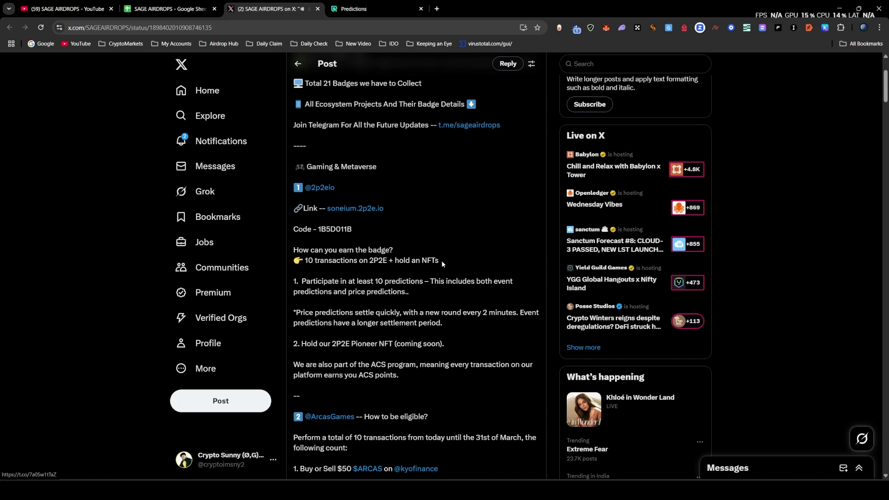
{"action": "scroll", "coordinate": [404, 189], "scroll_direction": "down", "scroll_amount": 2}
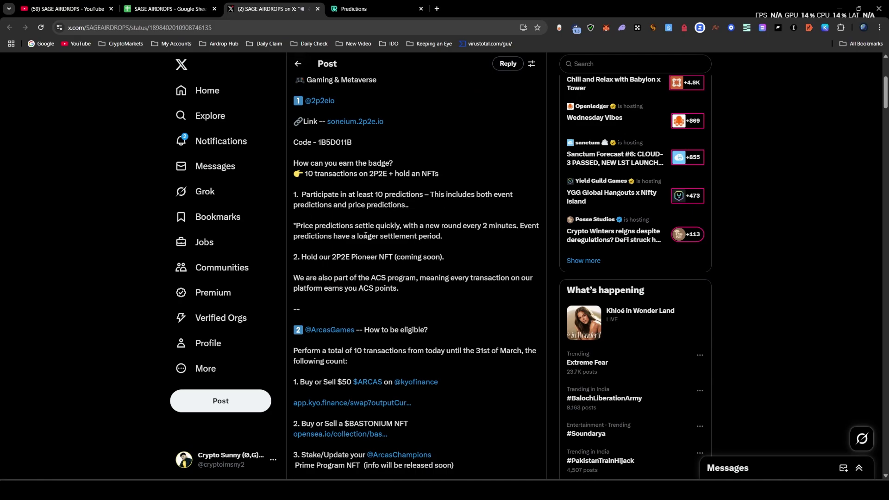
{"action": "scroll", "coordinate": [366, 236], "scroll_direction": "up", "scroll_amount": 1}
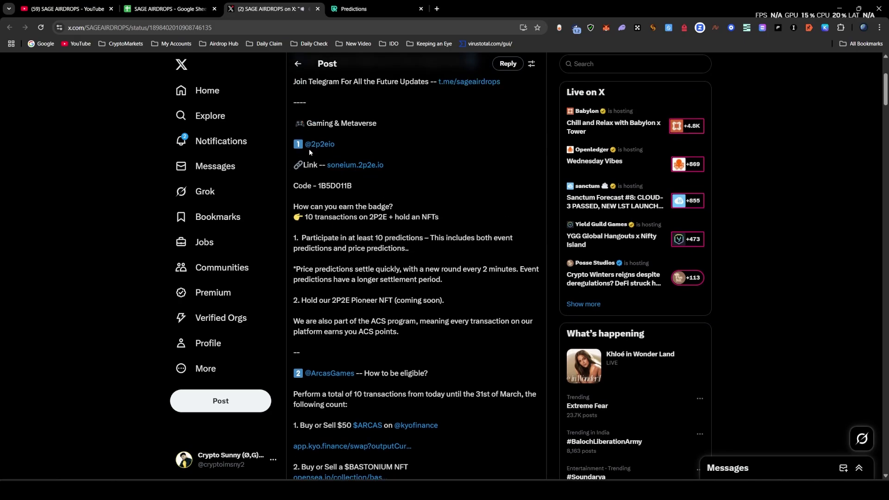
{"action": "mouse_move", "coordinate": [320, 147]}
{"action": "left_click", "coordinate": [333, 10]}
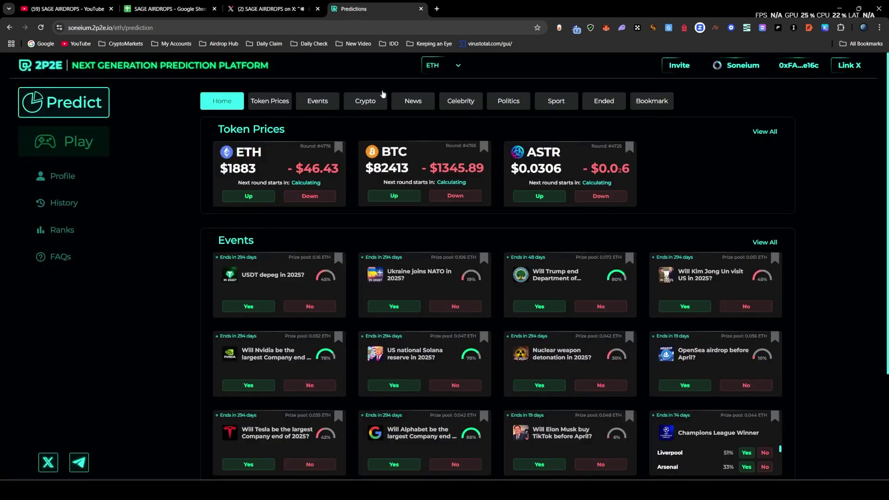
Read how to earn the 2P2E badge in the X post, checking the transactions and NFT requirement against the 2P2E site.
{"action": "left_click", "coordinate": [296, 9]}
{"action": "left_click_drag", "start_coordinate": [355, 191], "coordinate": [394, 207]}
{"action": "left_click", "coordinate": [375, 212]}
{"action": "right_click", "coordinate": [348, 201]}
{"action": "left_click", "coordinate": [319, 220]}
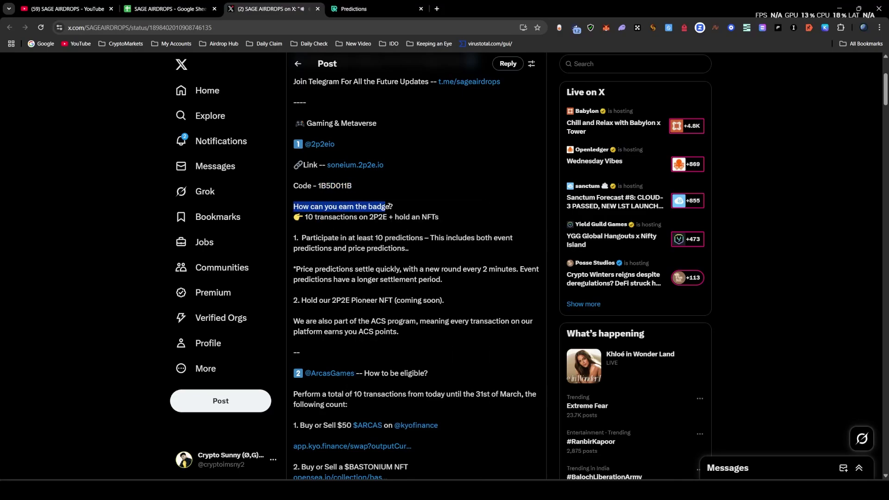
{"action": "left_click_drag", "start_coordinate": [307, 217], "coordinate": [446, 216]}
{"action": "left_click", "coordinate": [375, 8]}
{"action": "left_click", "coordinate": [273, 9]}
{"action": "left_click", "coordinate": [448, 266]}
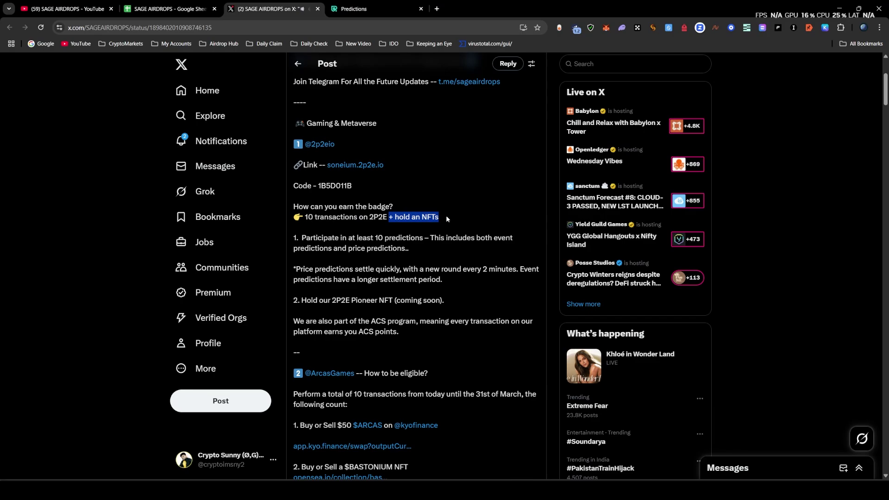
{"action": "left_click", "coordinate": [436, 271]}
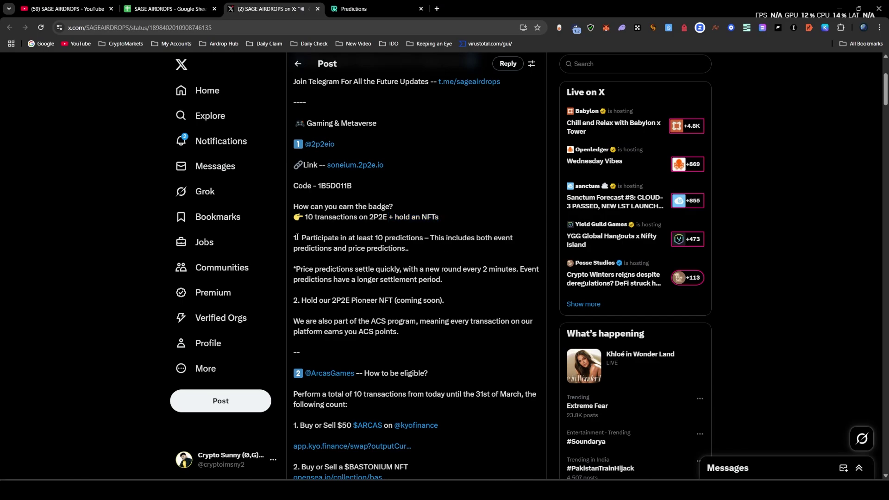
Check the post's 10-prediction requirement and its event and price prediction rules against the 2P2E predictions page.
{"action": "left_click_drag", "start_coordinate": [297, 237], "coordinate": [356, 237]}
{"action": "left_click", "coordinate": [427, 246]}
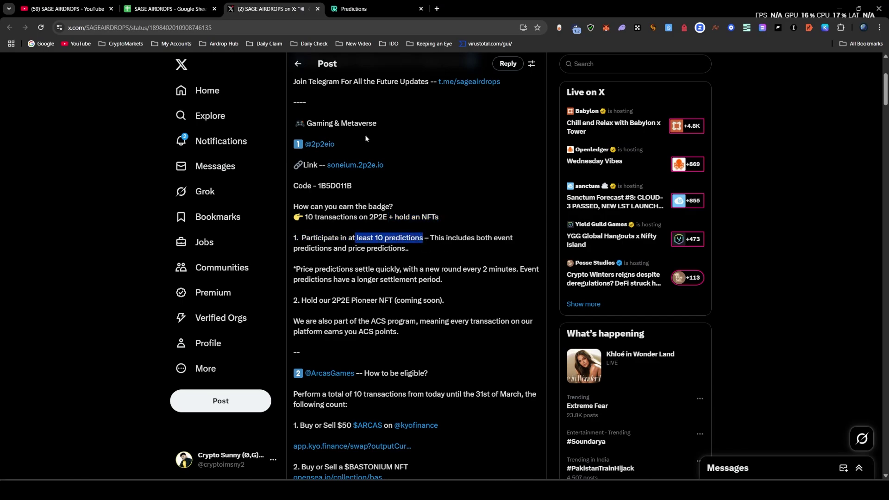
{"action": "left_click", "coordinate": [375, 9]}
{"action": "left_click", "coordinate": [273, 9]}
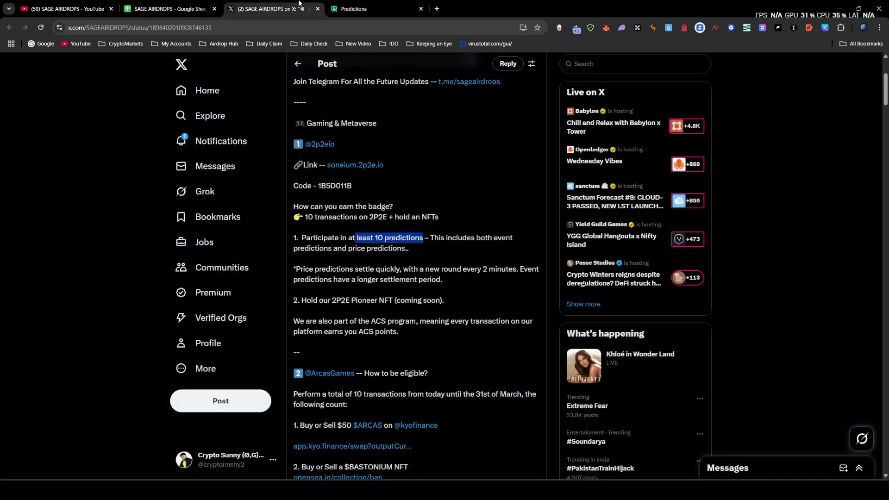
{"action": "left_click", "coordinate": [452, 249]}
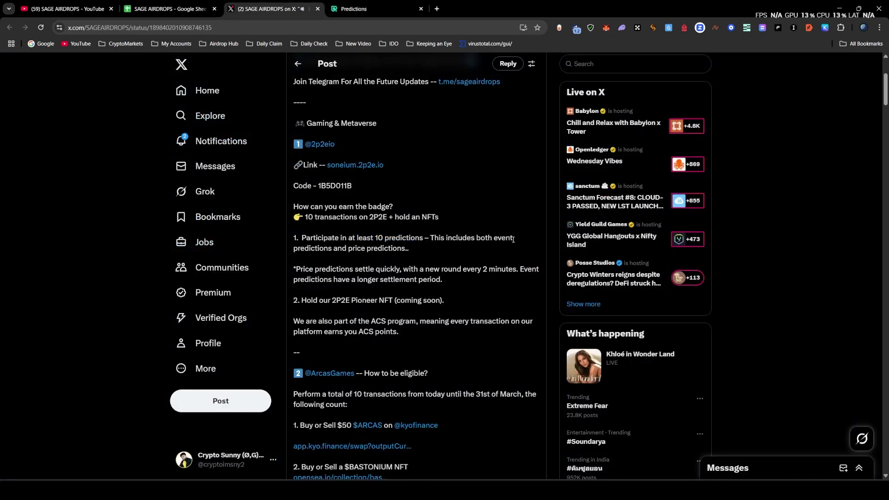
{"action": "left_click_drag", "start_coordinate": [513, 239], "coordinate": [471, 238]}
{"action": "left_click_drag", "start_coordinate": [348, 249], "coordinate": [308, 270]}
{"action": "left_click", "coordinate": [366, 9]}
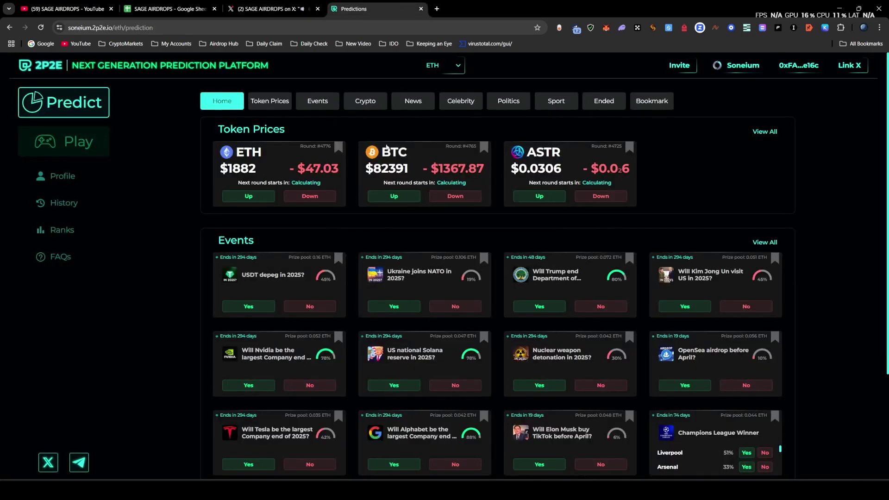
{"action": "left_click", "coordinate": [273, 9]}
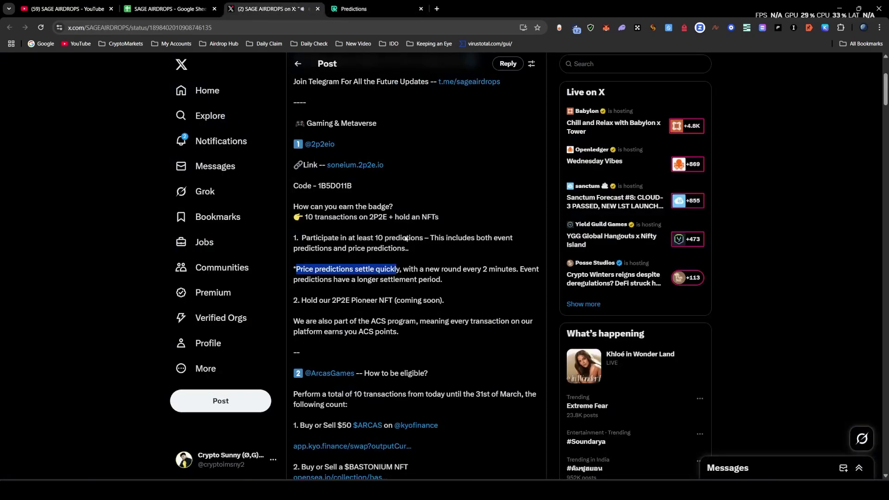
Read the post's prediction round timing and 10-prediction requirement, comparing them with the token prices and events on the 2P2E site.
{"action": "left_click_drag", "start_coordinate": [462, 287], "coordinate": [329, 267]}
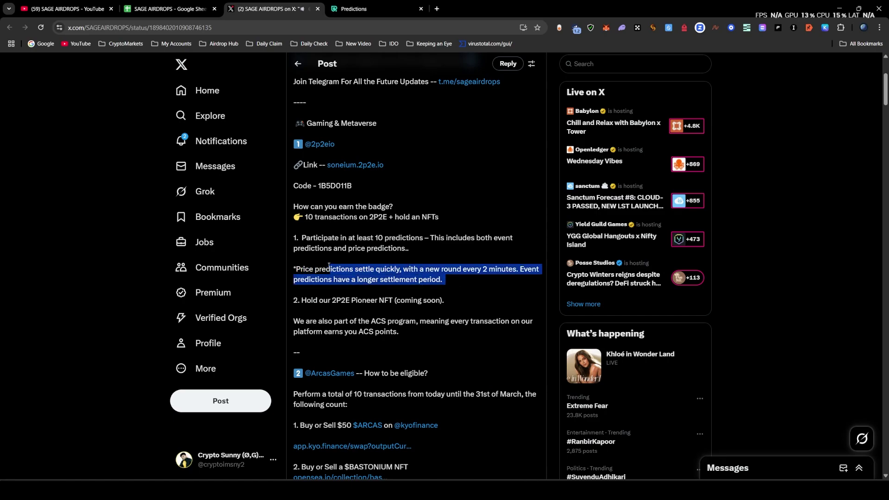
{"action": "left_click", "coordinate": [430, 297]}
{"action": "left_click_drag", "start_coordinate": [517, 270], "coordinate": [404, 269]}
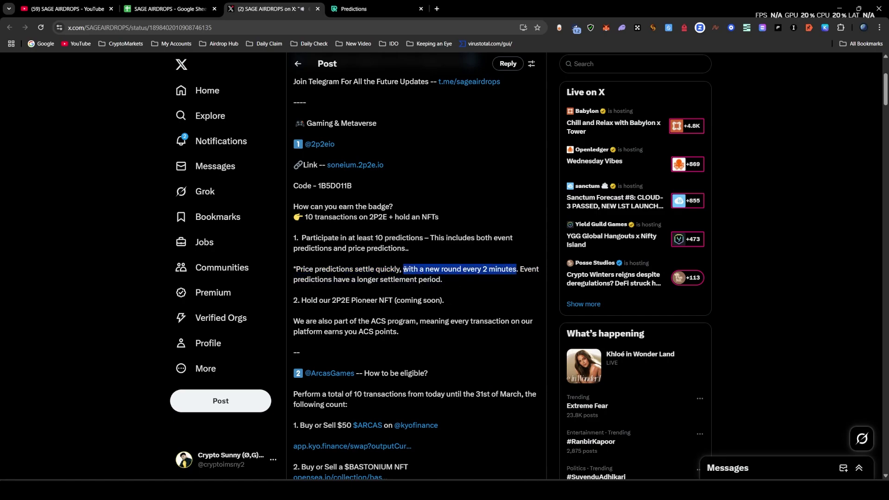
{"action": "left_click", "coordinate": [435, 259]}
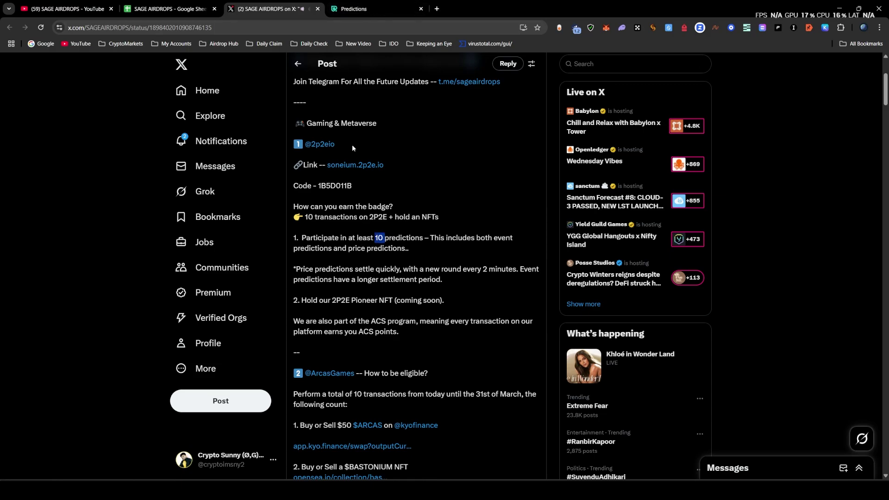
{"action": "left_click_drag", "start_coordinate": [415, 251], "coordinate": [303, 237]}
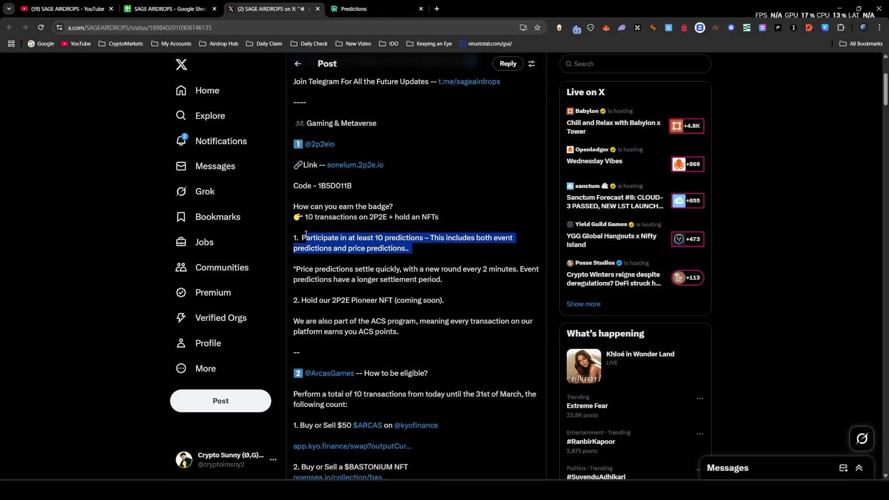
{"action": "left_click", "coordinate": [380, 253]}
{"action": "left_click", "coordinate": [361, 12]}
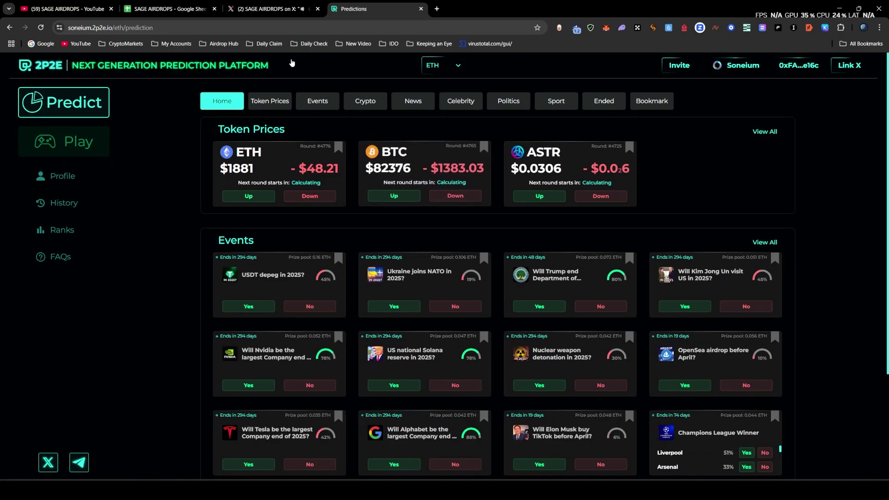
{"action": "left_click", "coordinate": [284, 3]}
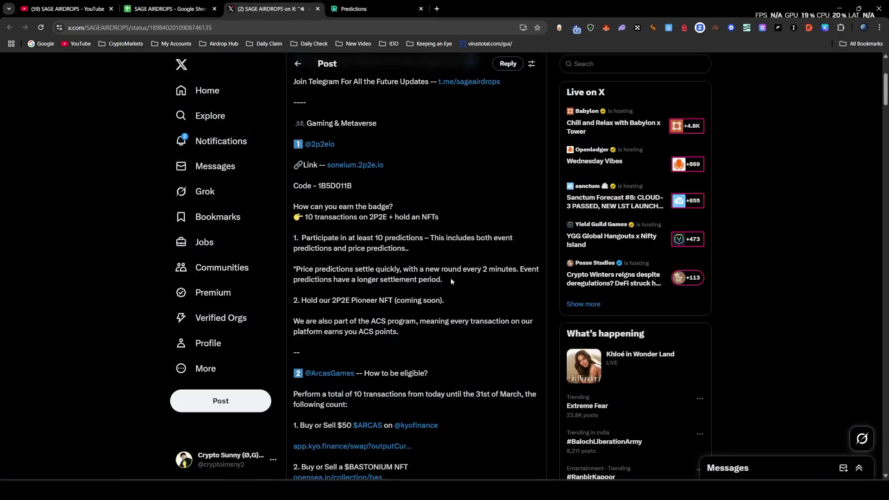
{"action": "left_click", "coordinate": [366, 9]}
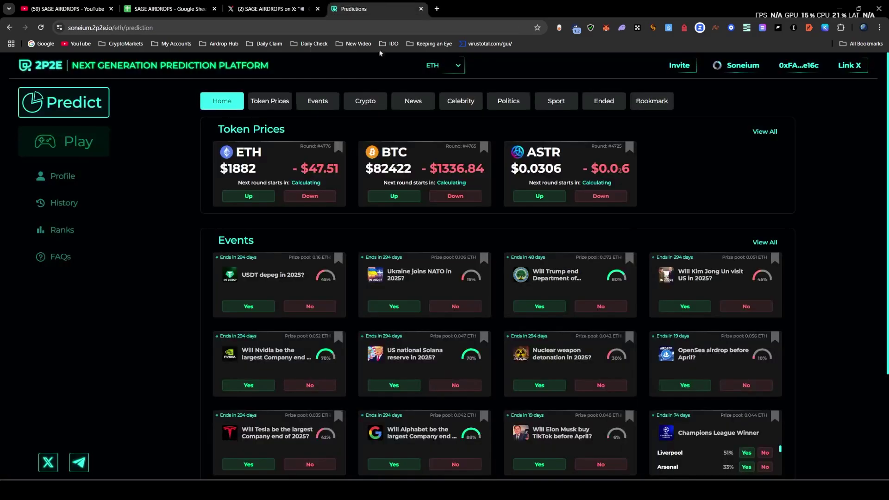
{"action": "left_click", "coordinate": [284, 3]}
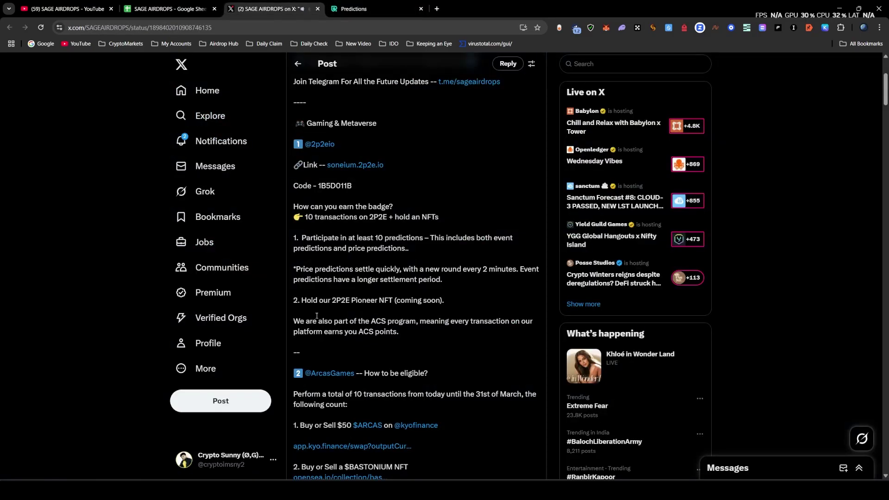
Read the 2P2E Pioneer NFT requirement, preview the 2p2eio account, and check the post's March 7 - March 31 engagement period.
{"action": "left_click_drag", "start_coordinate": [294, 300], "coordinate": [465, 298]}
{"action": "left_click", "coordinate": [407, 310]}
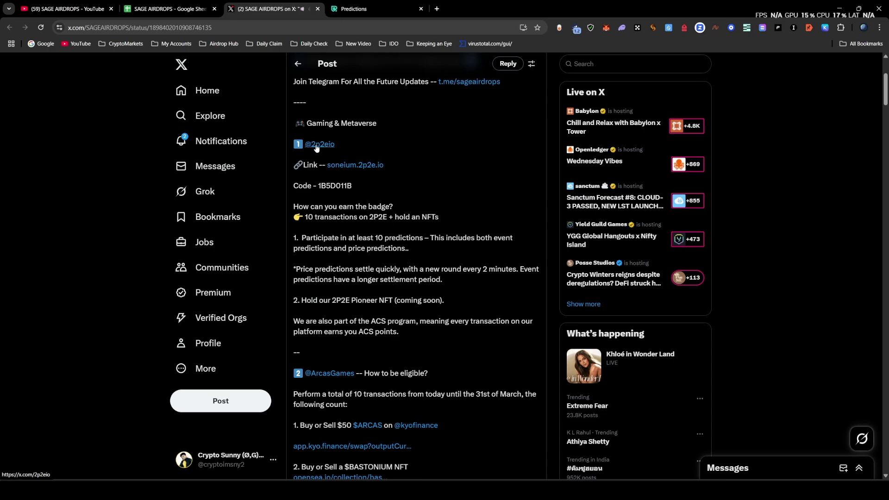
{"action": "mouse_move", "coordinate": [318, 148]}
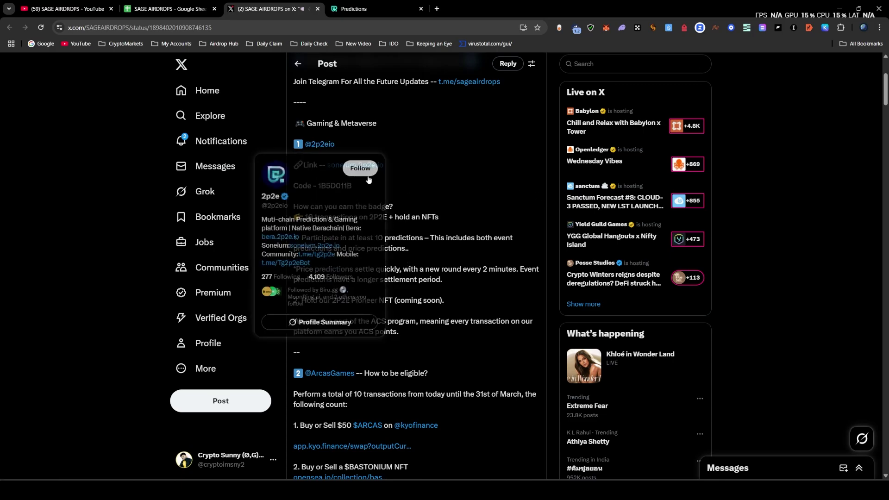
{"action": "scroll", "coordinate": [397, 305], "scroll_direction": "up", "scroll_amount": 4}
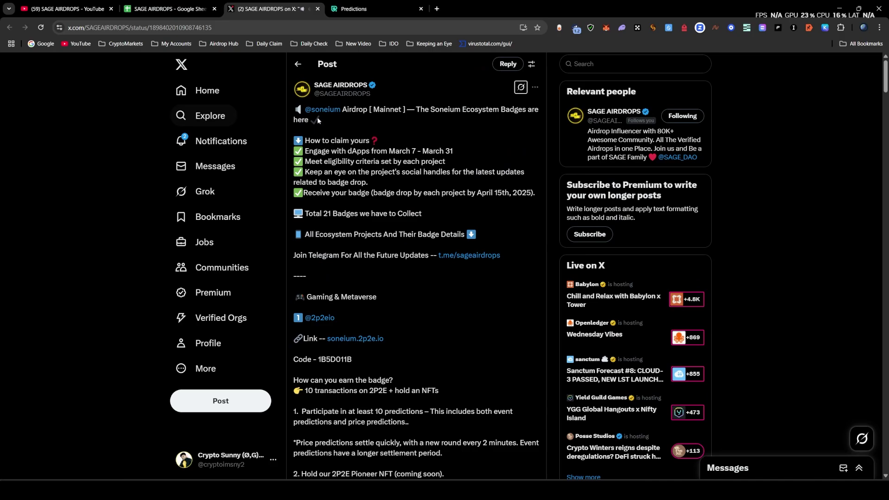
{"action": "mouse_move", "coordinate": [401, 153]}
{"action": "left_mouse_down"}
{"action": "mouse_move", "coordinate": [458, 153]}
{"action": "mouse_move", "coordinate": [386, 154]}
{"action": "left_mouse_up"}
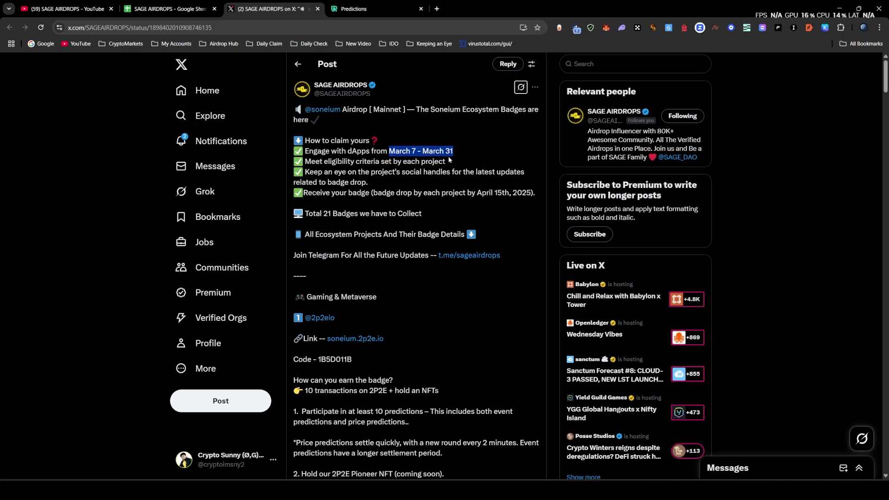
Return to the 2p2eio entry and review its second requirement, holding the 2P2E Pioneer NFT.
{"action": "scroll", "coordinate": [416, 301], "scroll_direction": "down", "scroll_amount": 3}
{"action": "left_click_drag", "start_coordinate": [444, 348], "coordinate": [301, 348]}
{"action": "left_click", "coordinate": [349, 353]}
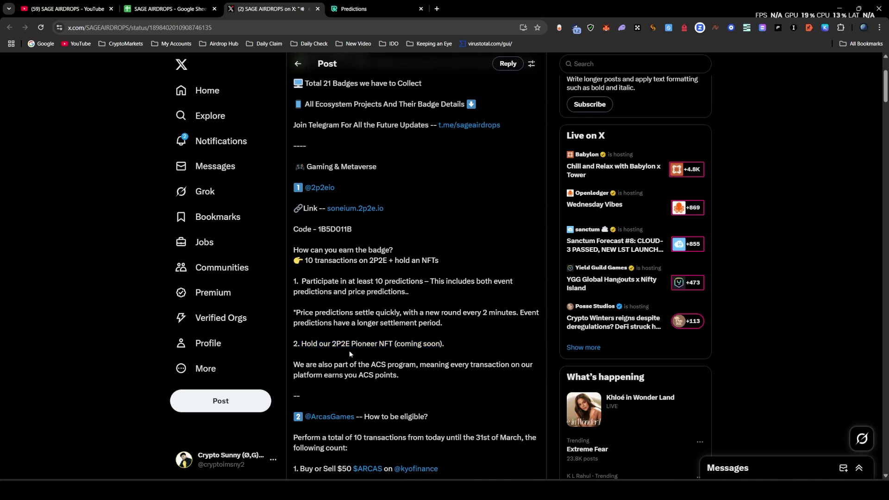
{"action": "mouse_move", "coordinate": [452, 344]}
{"action": "left_mouse_down"}
{"action": "mouse_move", "coordinate": [302, 344]}
{"action": "mouse_move", "coordinate": [452, 344]}
{"action": "left_mouse_up"}
{"action": "left_click", "coordinate": [304, 344]}
{"action": "left_click", "coordinate": [457, 343]}
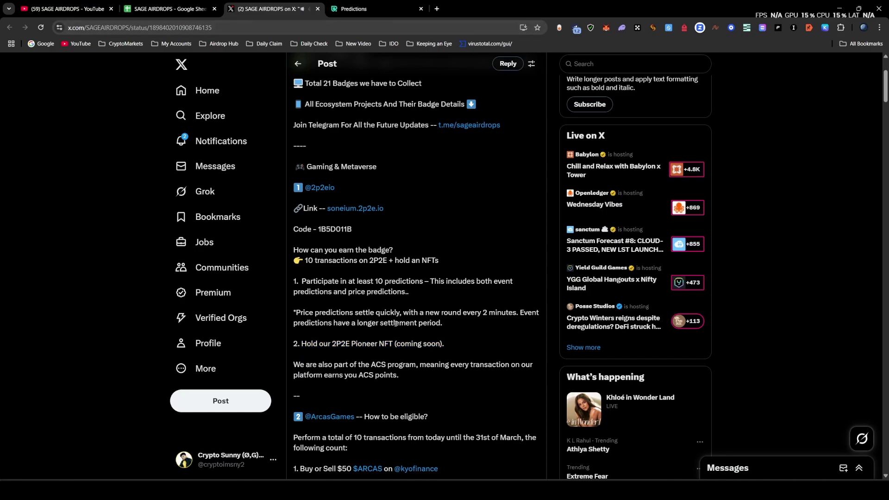
{"action": "left_click_drag", "start_coordinate": [434, 339], "coordinate": [454, 349]}
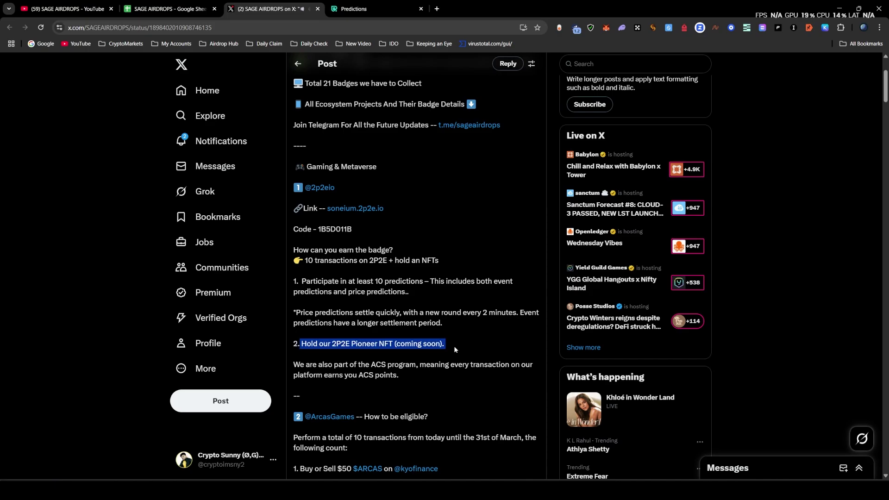
Open the ETH price prediction on 2P2E and check its cost per share against the ETH converter on CoinGecko.
{"action": "left_click", "coordinate": [354, 4]}
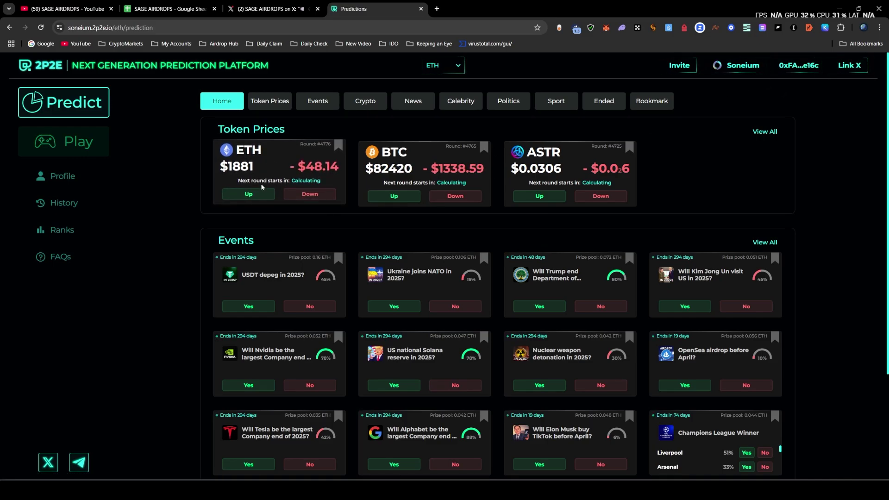
{"action": "left_click", "coordinate": [315, 163]}
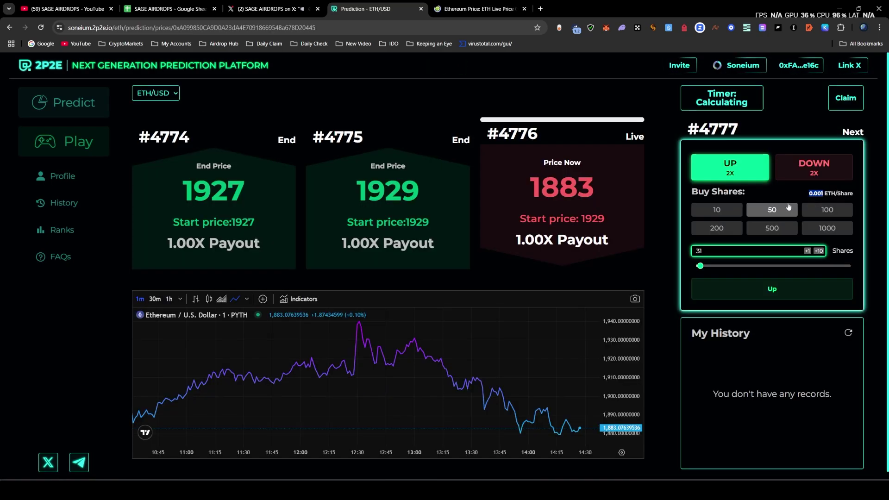
{"action": "left_click", "coordinate": [827, 195]}
{"action": "left_click_drag", "start_coordinate": [816, 194], "coordinate": [833, 195]}
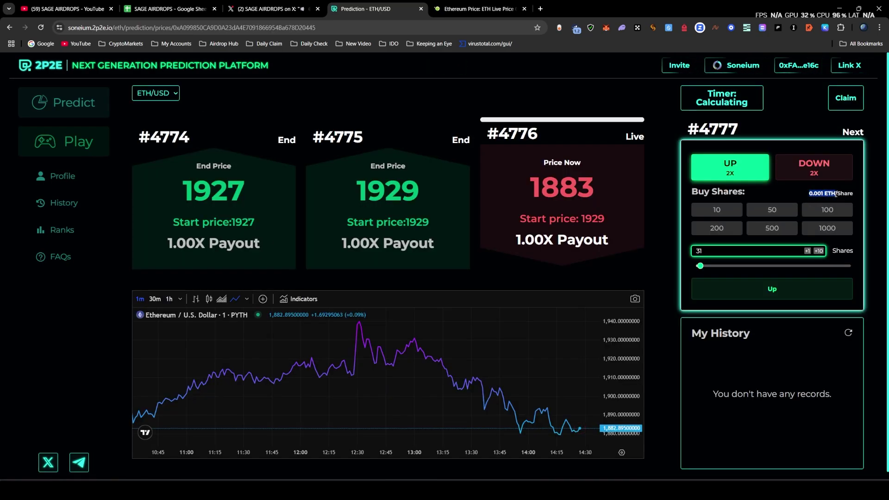
{"action": "left_click", "coordinate": [813, 197]}
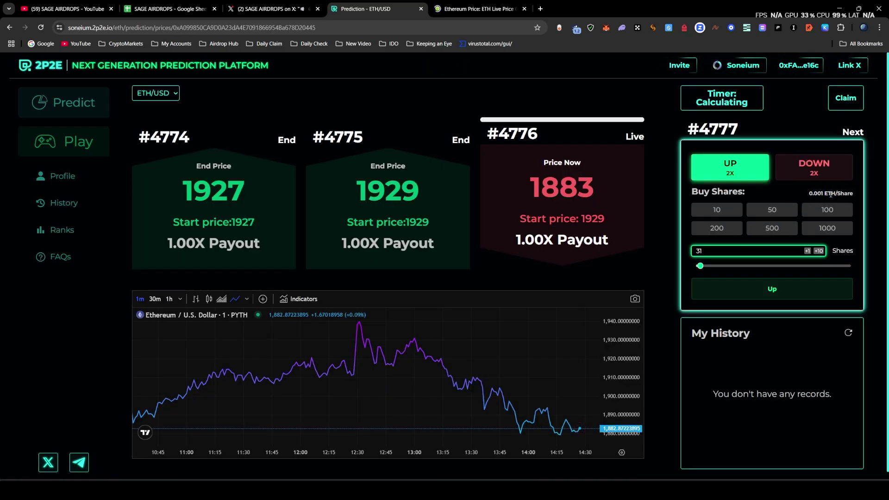
{"action": "left_click", "coordinate": [477, 9]}
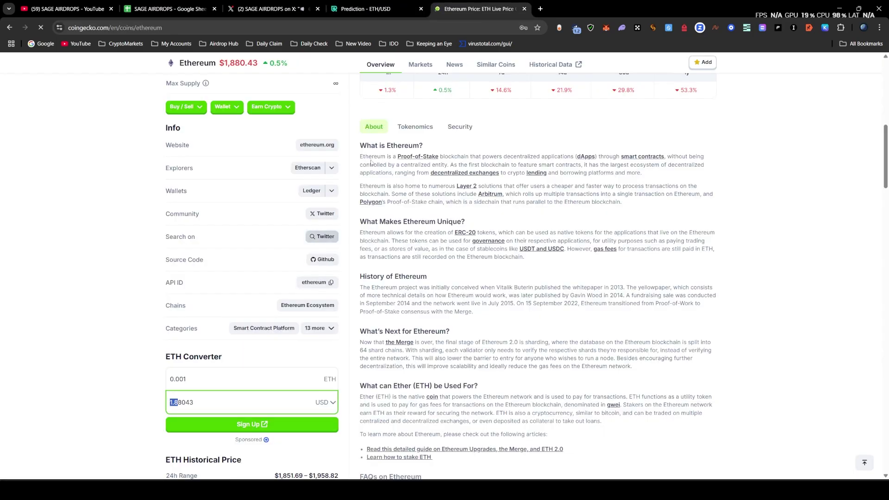
{"action": "left_click", "coordinate": [374, 9]}
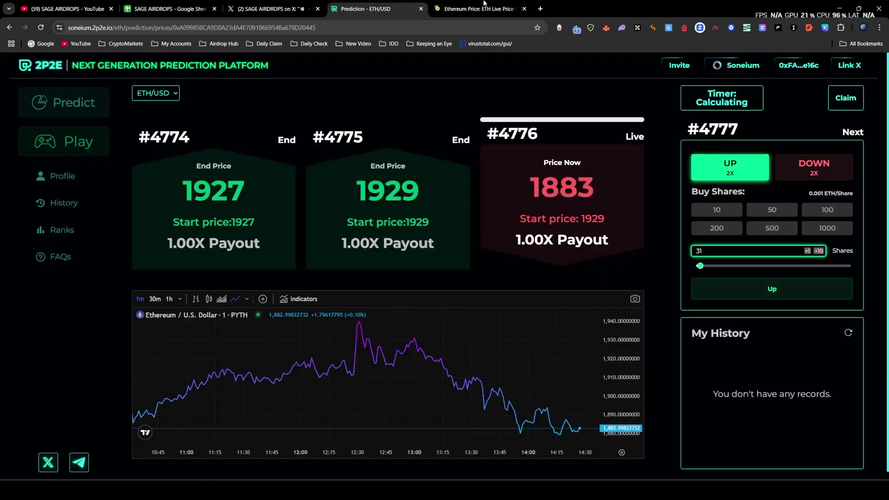
Set up a Down prediction of 1 share for the next ETH round and examine the ETH/USD price chart.
{"action": "left_click", "coordinate": [713, 251]}
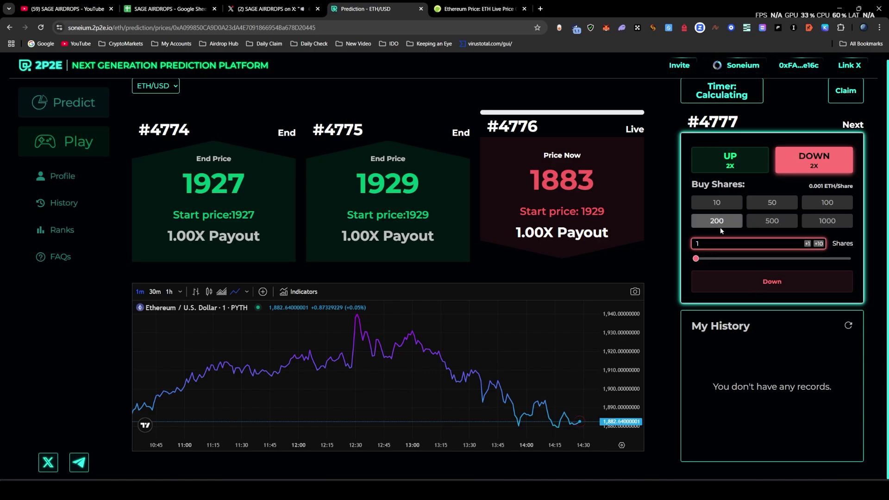
{"action": "scroll", "coordinate": [522, 241], "scroll_direction": "up", "scroll_amount": 1}
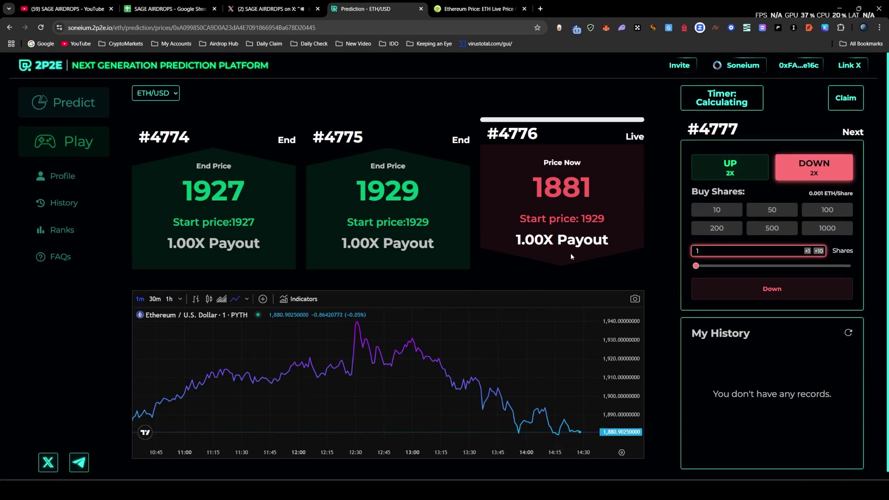
{"action": "scroll", "coordinate": [548, 352], "scroll_direction": "up", "scroll_amount": 3}
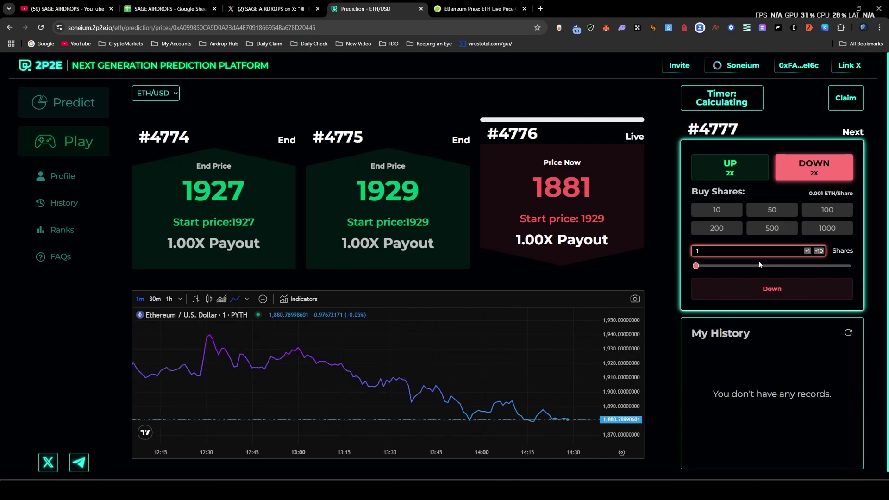
{"action": "scroll", "coordinate": [549, 346], "scroll_direction": "down", "scroll_amount": 1}
{"action": "scroll", "coordinate": [549, 346], "scroll_direction": "down", "scroll_amount": 3}
{"action": "scroll", "coordinate": [695, 167], "scroll_direction": "up", "scroll_amount": 1}
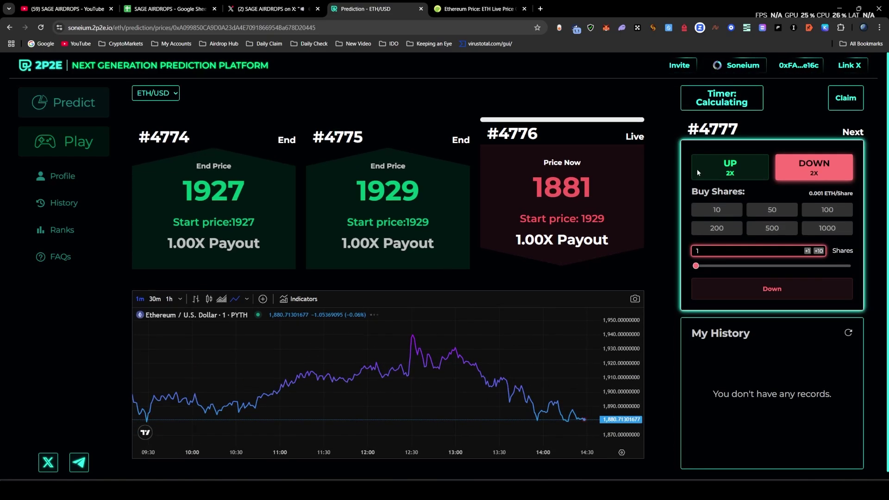
View the 2P2E claim history, return to the predictions home page, and list all token price predictions.
{"action": "left_click", "coordinate": [846, 99]}
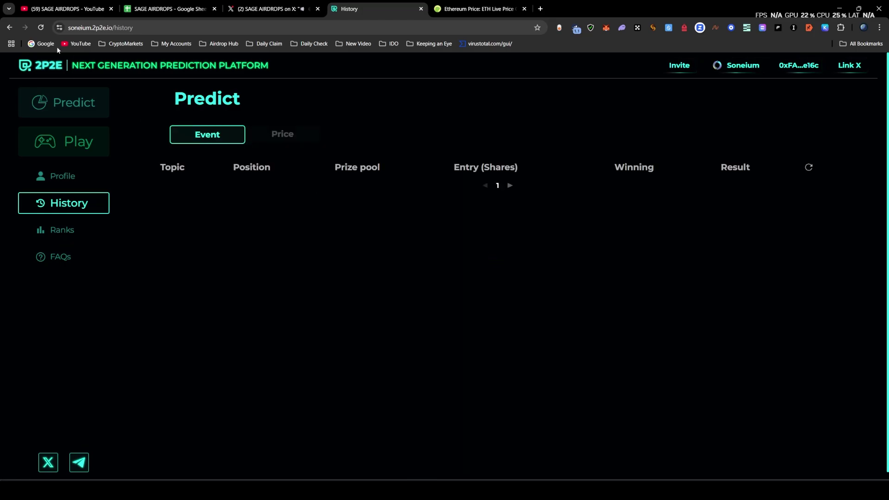
{"action": "left_click", "coordinate": [9, 28]}
{"action": "left_click", "coordinate": [7, 28]}
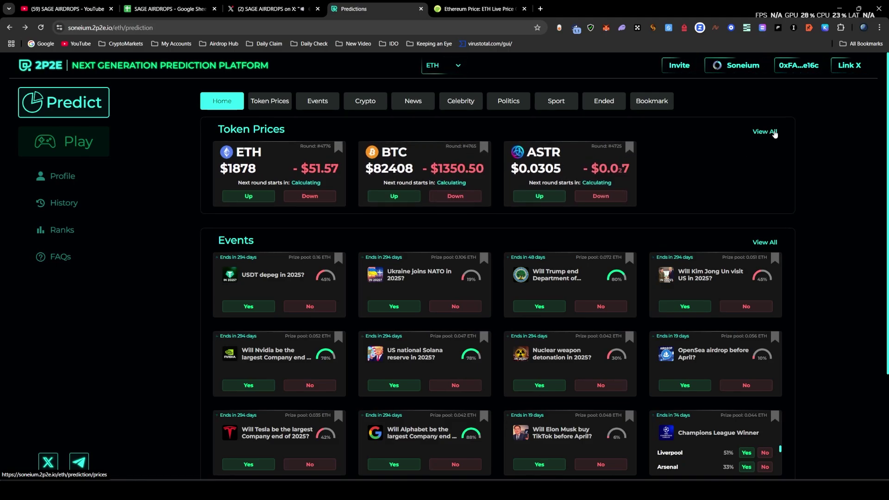
{"action": "left_click", "coordinate": [767, 132]}
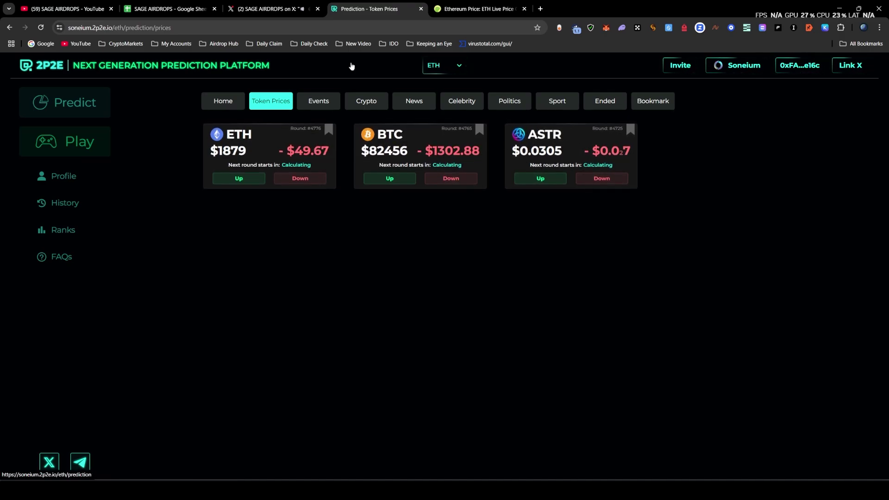
Go back to the X post and recap the complete 2P2E badge requirements.
{"action": "left_click", "coordinate": [294, 6]}
{"action": "scroll", "coordinate": [362, 324], "scroll_direction": "down", "scroll_amount": 3}
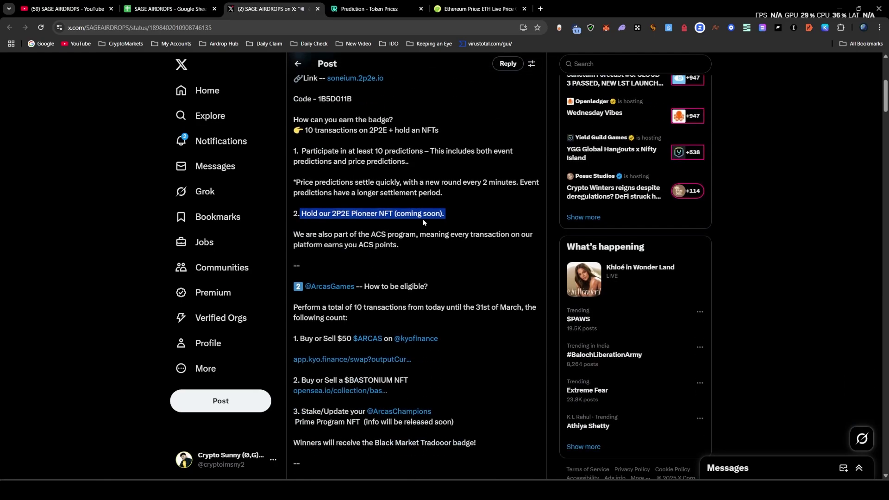
{"action": "left_click_drag", "start_coordinate": [423, 222], "coordinate": [309, 113]}
{"action": "scroll", "coordinate": [318, 138], "scroll_direction": "up", "scroll_amount": 2}
{"action": "left_click", "coordinate": [296, 128]}
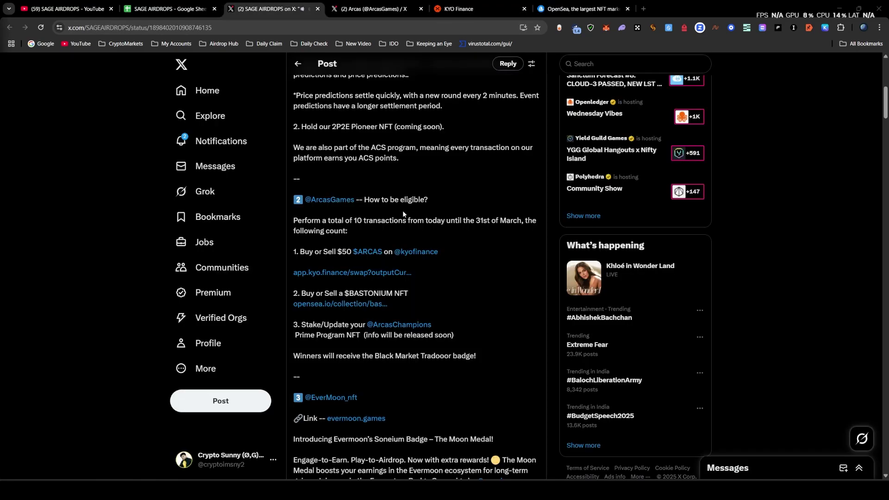
Read the ArcasGames eligibility rules in the post, covering the 10 transactions until March 31 and the $50 ARCAS trade.
{"action": "scroll", "coordinate": [443, 227], "scroll_direction": "down", "scroll_amount": 1}
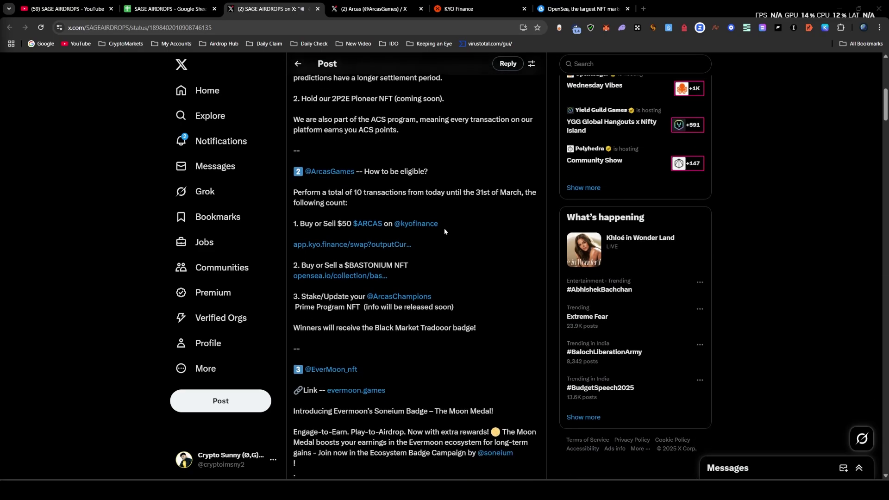
{"action": "left_click_drag", "start_coordinate": [295, 179], "coordinate": [434, 184]}
{"action": "left_click", "coordinate": [479, 177]}
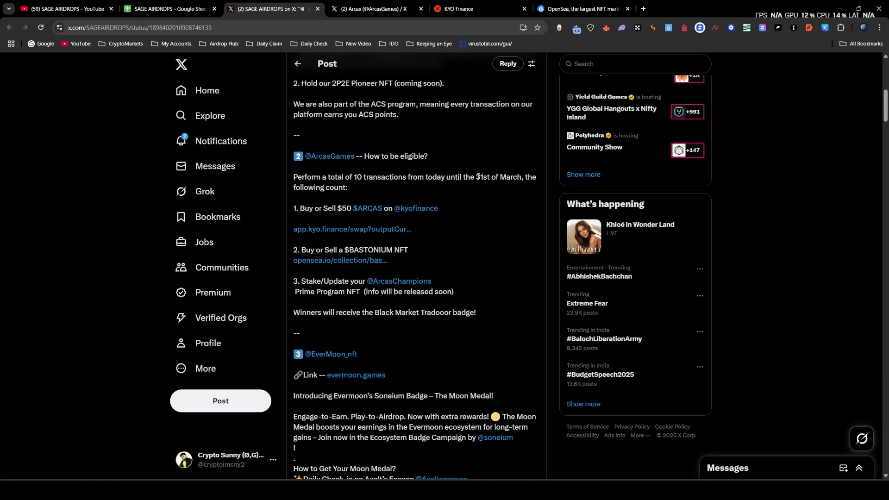
{"action": "left_click_drag", "start_coordinate": [479, 176], "coordinate": [357, 181]}
{"action": "left_click", "coordinate": [357, 182]}
{"action": "left_click_drag", "start_coordinate": [300, 208], "coordinate": [334, 210]}
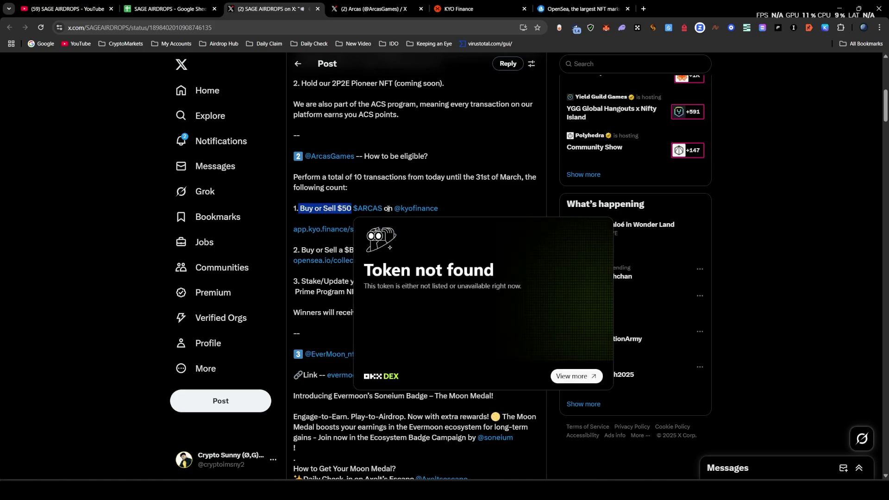
Place the KYO Finance page directly after the X post and compare its ARCAS swap with the post's $50 trade requirement.
{"action": "left_click_drag", "start_coordinate": [479, 3], "coordinate": [364, 4]}
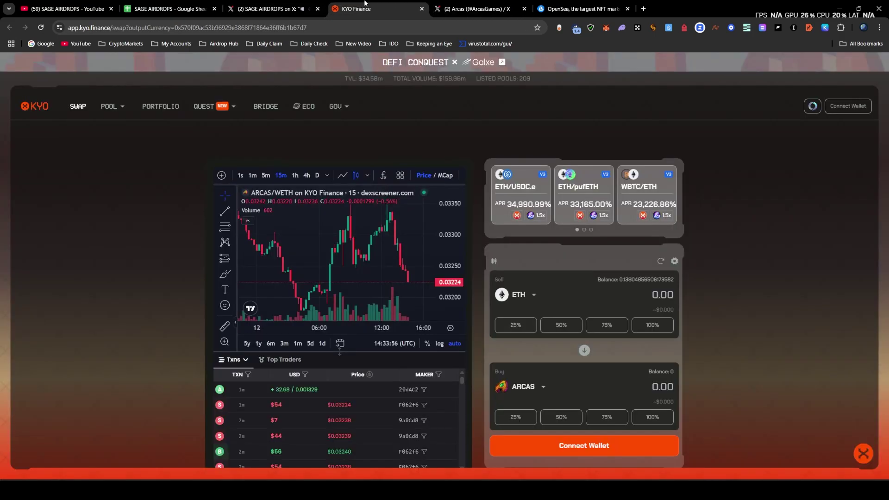
{"action": "left_click", "coordinate": [299, 3]}
{"action": "left_click", "coordinate": [350, 7]}
{"action": "left_click", "coordinate": [273, 4]}
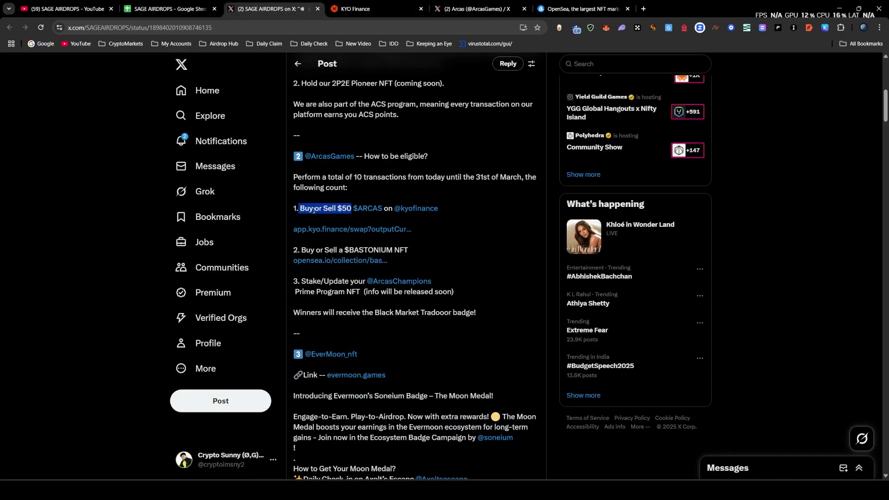
Switch to KYO Finance, enter 0.03 ETH to sell for ARCAS, and review the swap quote.
{"action": "left_click", "coordinate": [364, 4]}
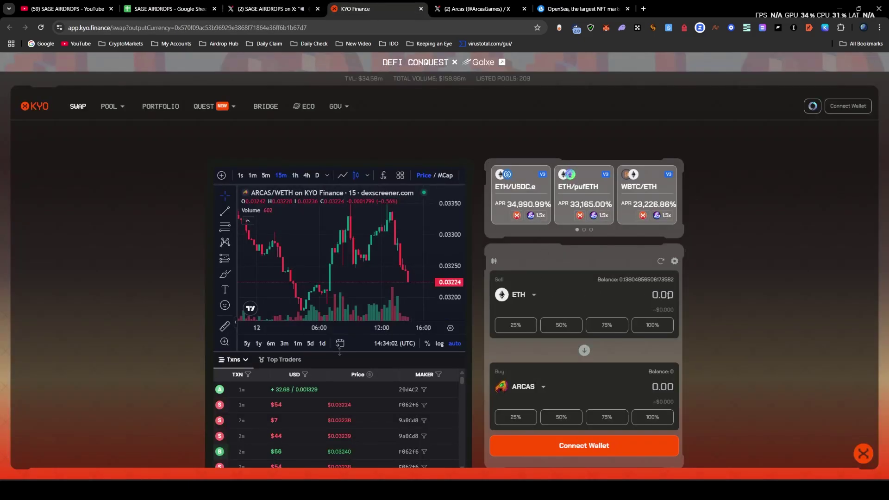
{"action": "type", "text": "0.0"}
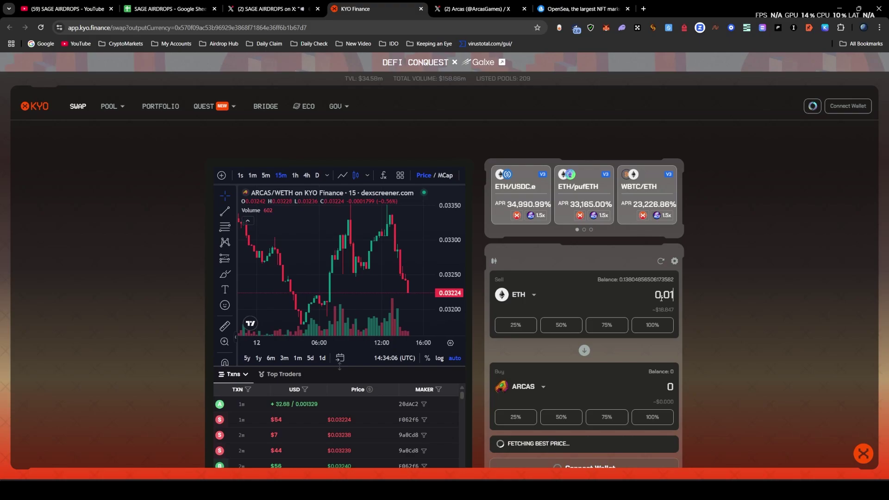
{"action": "type", "text": "1"}
{"action": "key", "text": "BackSpace"}
{"action": "type", "text": "3"}
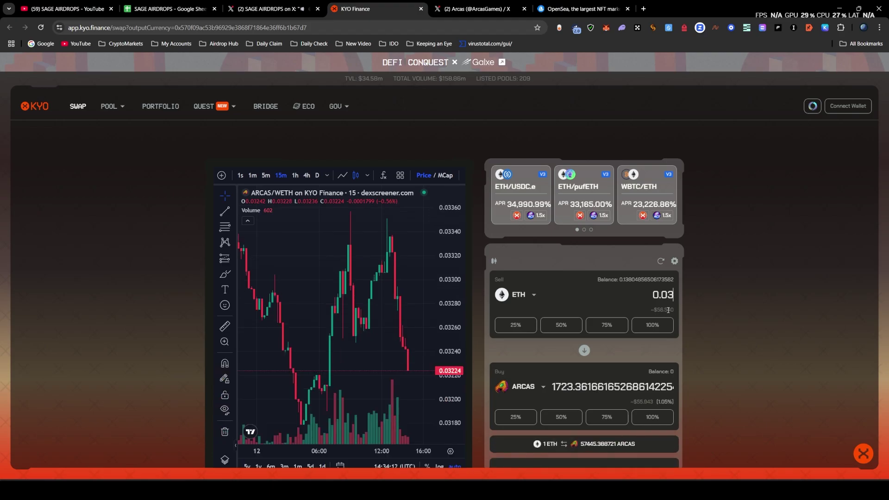
{"action": "scroll", "coordinate": [649, 310], "scroll_direction": "down", "scroll_amount": 1}
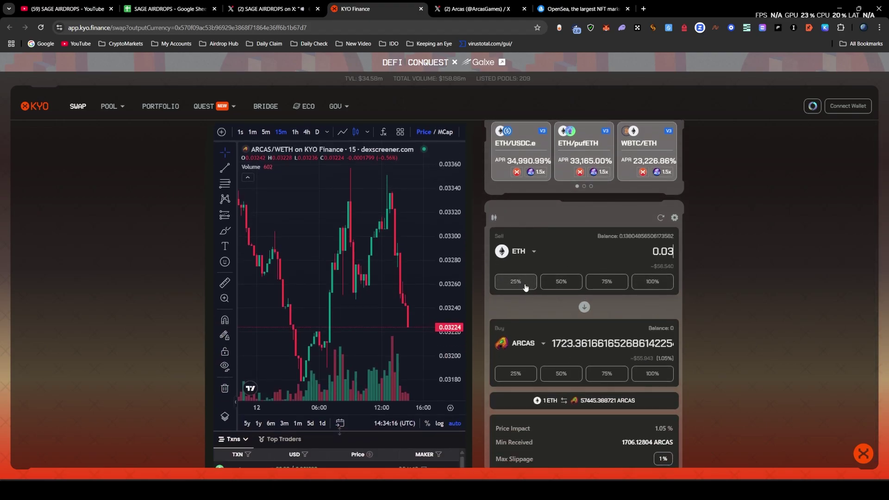
{"action": "scroll", "coordinate": [352, 278], "scroll_direction": "down", "scroll_amount": 5}
{"action": "scroll", "coordinate": [359, 274], "scroll_direction": "up", "scroll_amount": 5}
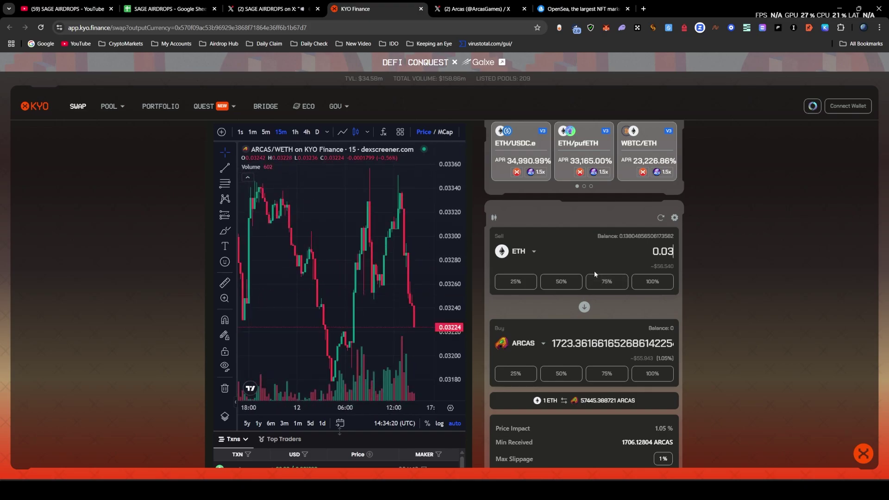
{"action": "scroll", "coordinate": [577, 353], "scroll_direction": "up", "scroll_amount": 1}
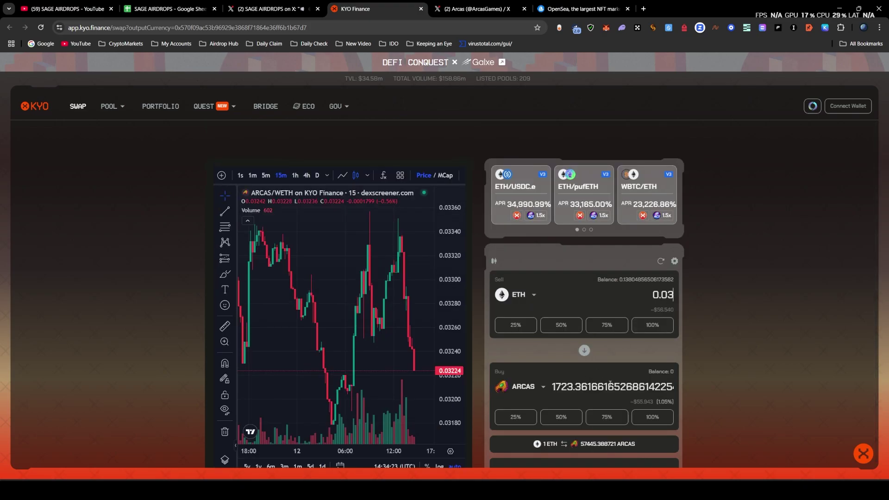
{"action": "scroll", "coordinate": [552, 389], "scroll_direction": "down", "scroll_amount": 1}
Return to the X post and reread the ArcasGames rules on the $50 ARCAS trade, 10 total transactions, and $BASTONIUM NFT trade.
{"action": "left_click", "coordinate": [271, 8]}
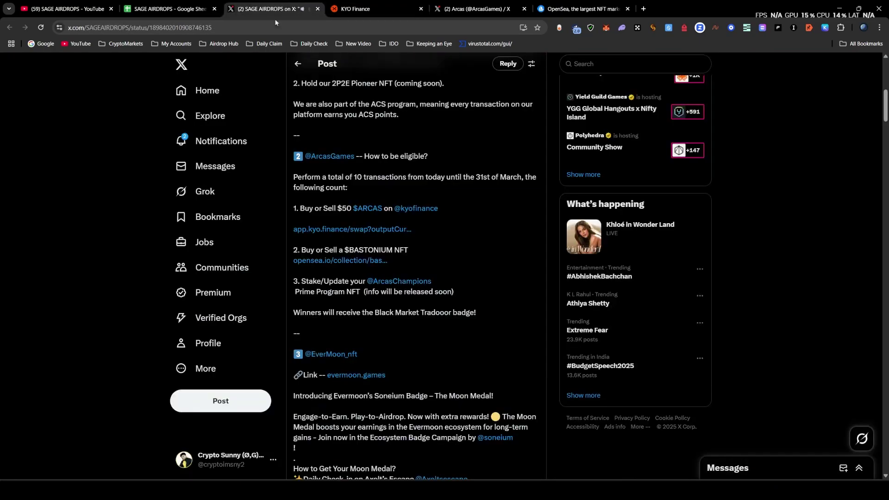
{"action": "left_click_drag", "start_coordinate": [426, 234], "coordinate": [218, 217]}
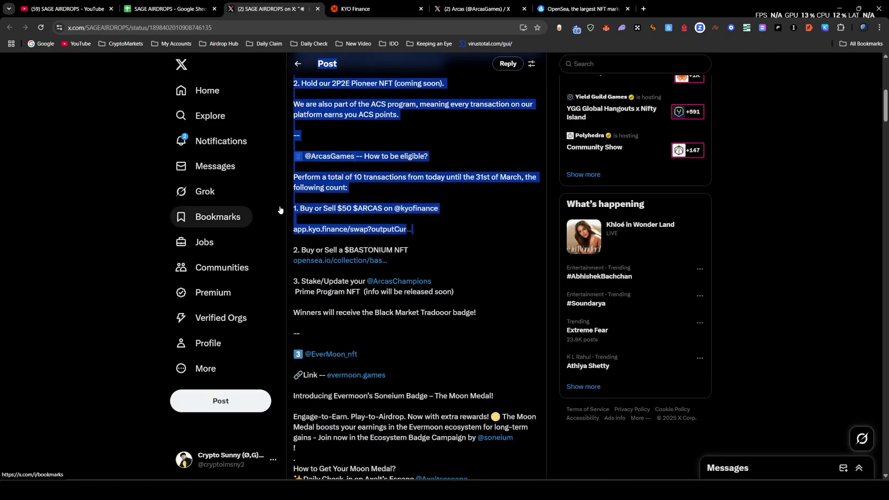
{"action": "left_click", "coordinate": [316, 206]}
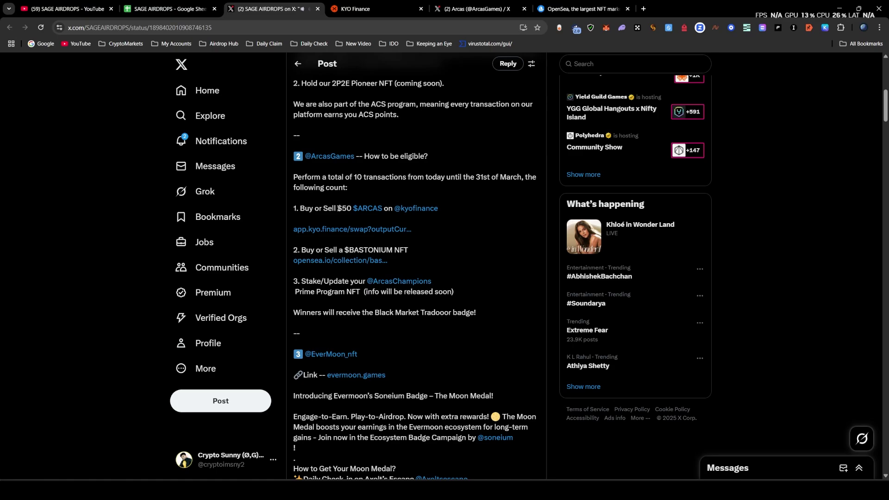
{"action": "left_click_drag", "start_coordinate": [293, 208], "coordinate": [412, 230]}
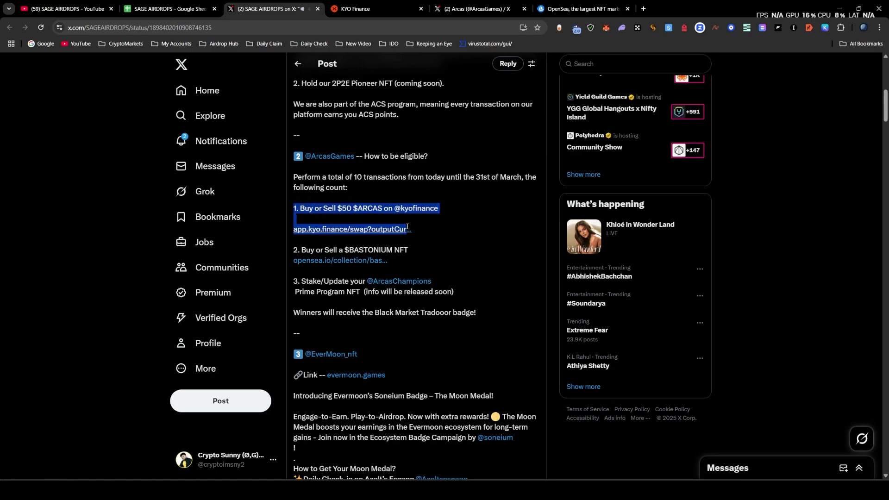
{"action": "left_click", "coordinate": [364, 185]}
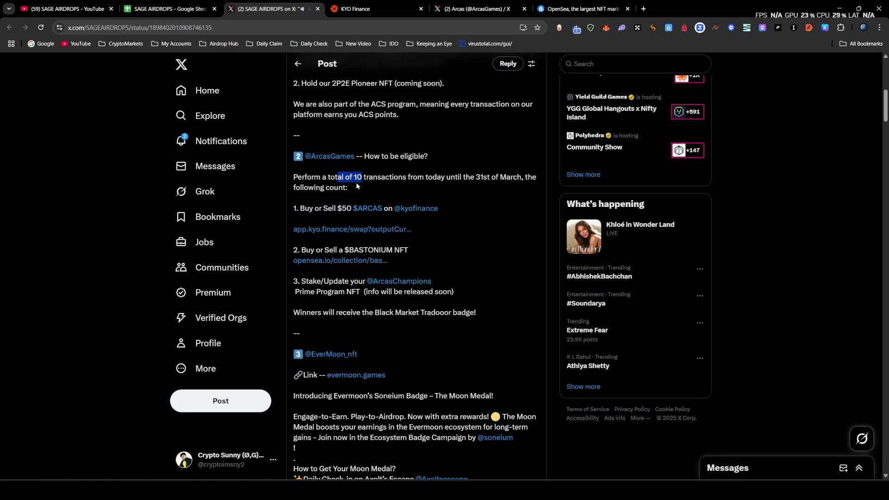
{"action": "left_click", "coordinate": [318, 245]}
{"action": "scroll", "coordinate": [318, 245], "scroll_direction": "down", "scroll_amount": 1}
{"action": "left_click_drag", "start_coordinate": [293, 206], "coordinate": [402, 219]}
{"action": "left_click", "coordinate": [402, 219]}
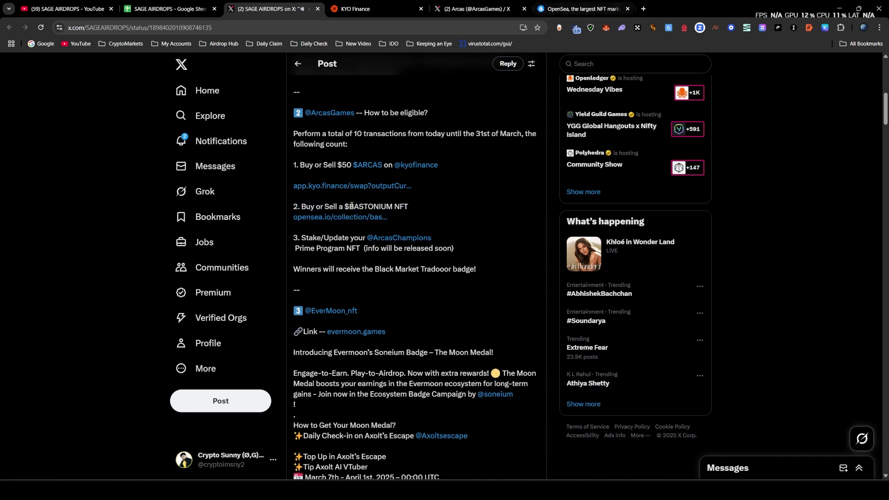
View the Bastonium by Arcas collection on OpenSea and the Arcas profile on X.
{"action": "left_click", "coordinate": [558, 13]}
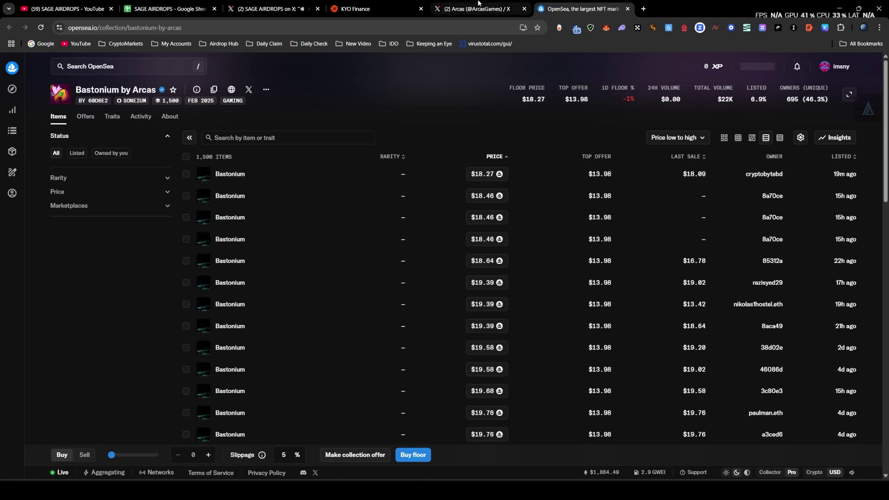
{"action": "left_click", "coordinate": [385, 7]}
{"action": "left_click", "coordinate": [458, 3]}
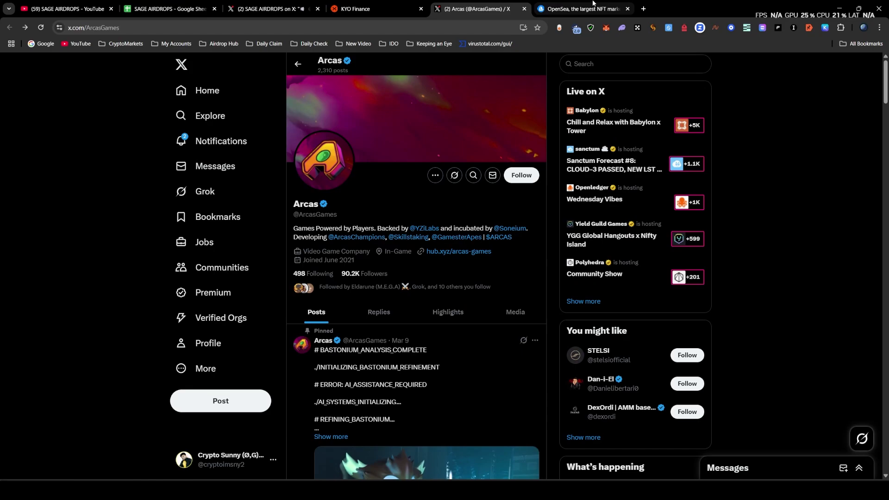
{"action": "left_click", "coordinate": [580, 9]}
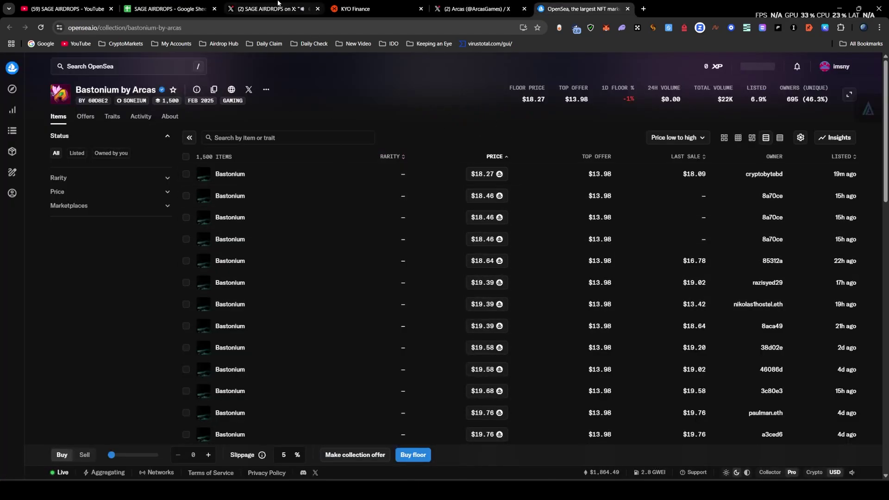
Match the post's first two ArcasGames tasks with the KYO Finance swap and the Bastonium listings on OpenSea.
{"action": "left_click", "coordinate": [279, 7]}
{"action": "mouse_move", "coordinate": [309, 190]}
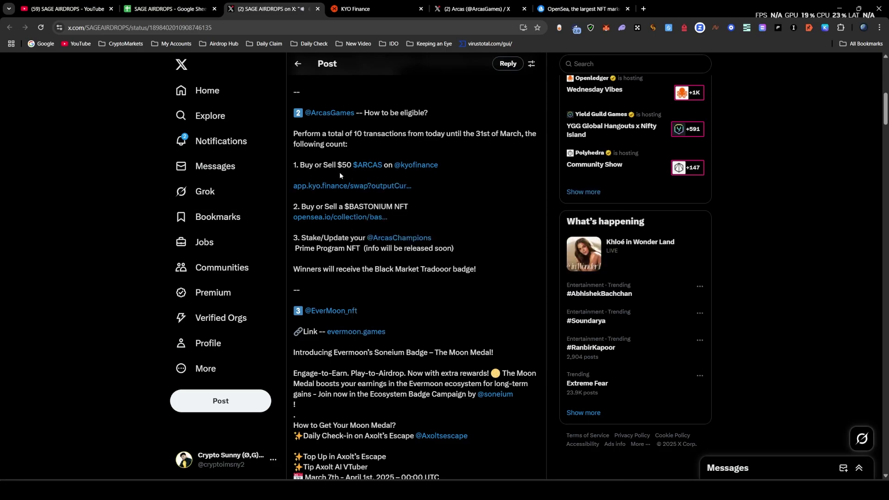
{"action": "left_click", "coordinate": [387, 6]}
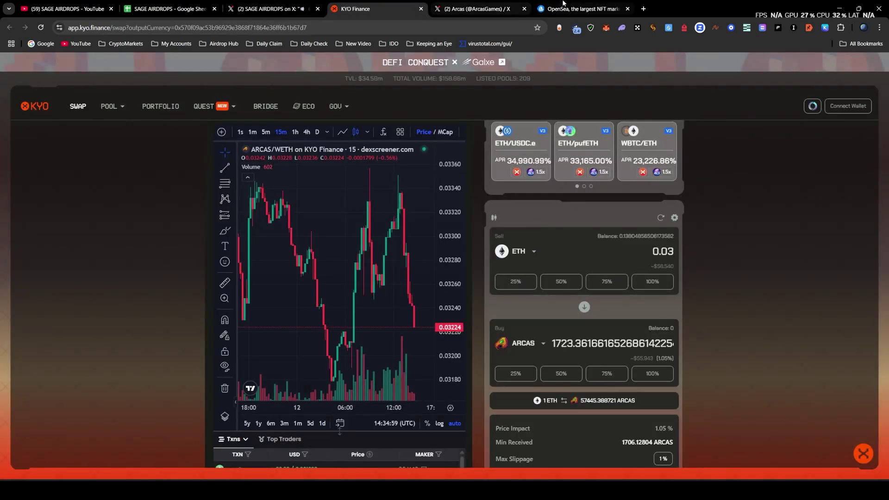
{"action": "left_click", "coordinate": [602, 9]}
{"action": "mouse_move", "coordinate": [492, 176]}
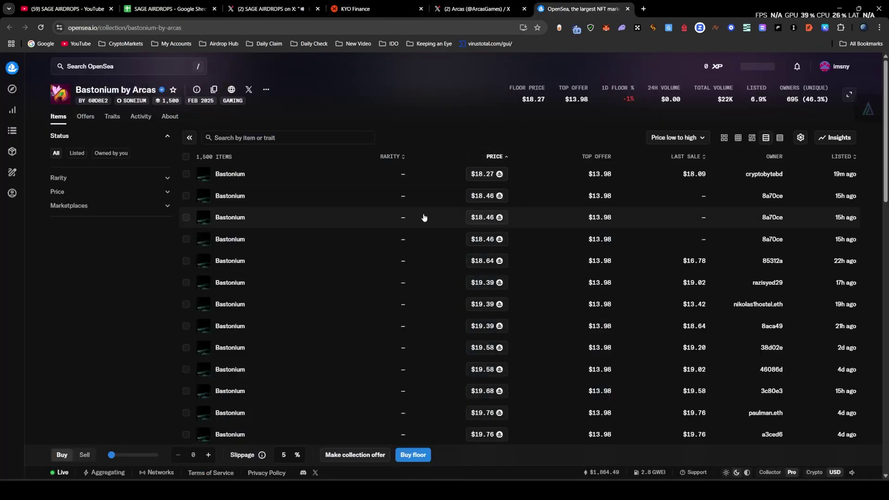
{"action": "left_click", "coordinate": [365, 9]}
Go back to the X post and read the ArcasChampions Prime Program NFT staking task and the 10-transaction rule until March 31.
{"action": "left_click", "coordinate": [281, 4]}
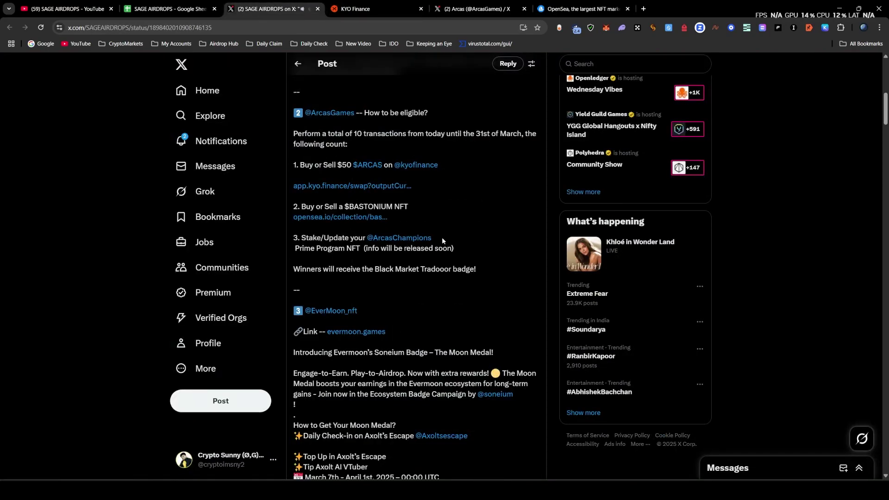
{"action": "left_click_drag", "start_coordinate": [357, 250], "coordinate": [361, 249]}
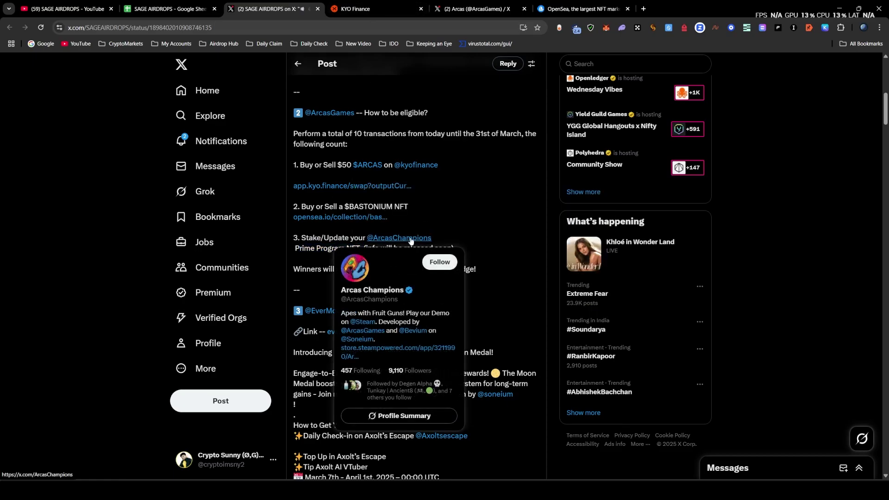
{"action": "scroll", "coordinate": [337, 235], "scroll_direction": "up", "scroll_amount": 1}
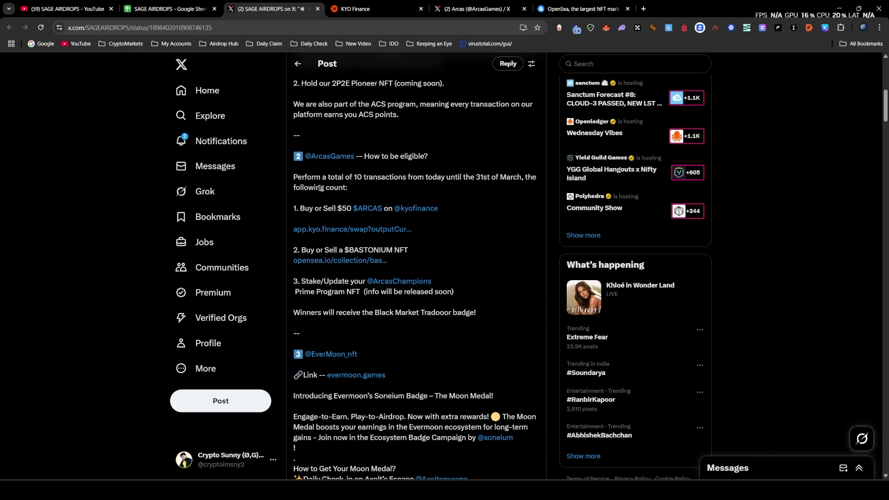
{"action": "left_click_drag", "start_coordinate": [299, 177], "coordinate": [512, 190]}
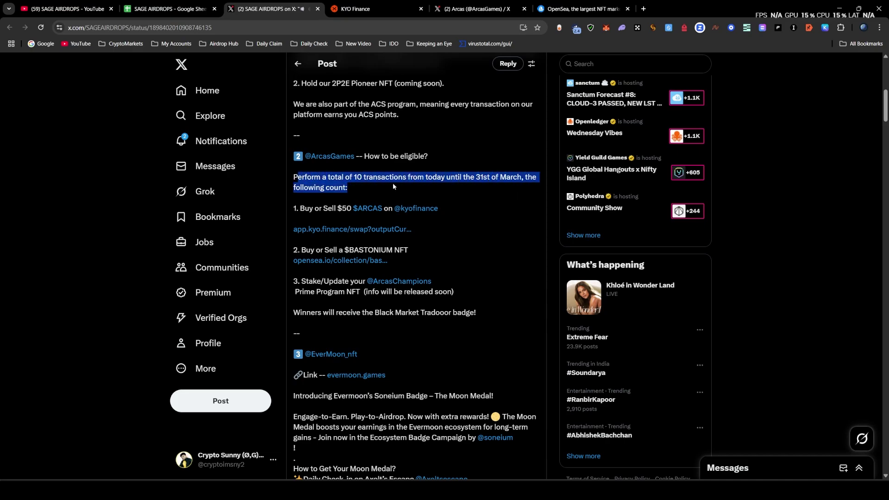
{"action": "left_click", "coordinate": [356, 178]}
{"action": "left_click", "coordinate": [459, 184]}
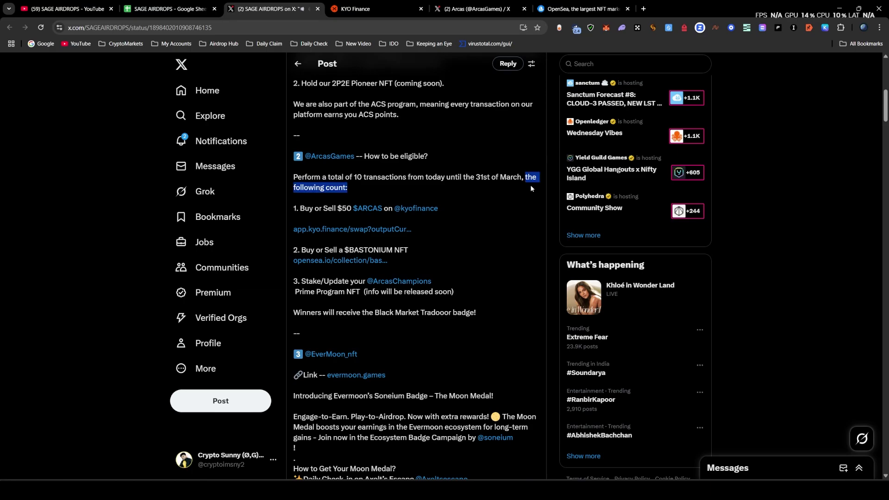
{"action": "left_click_drag", "start_coordinate": [531, 189], "coordinate": [294, 207]}
{"action": "left_click", "coordinate": [362, 178]}
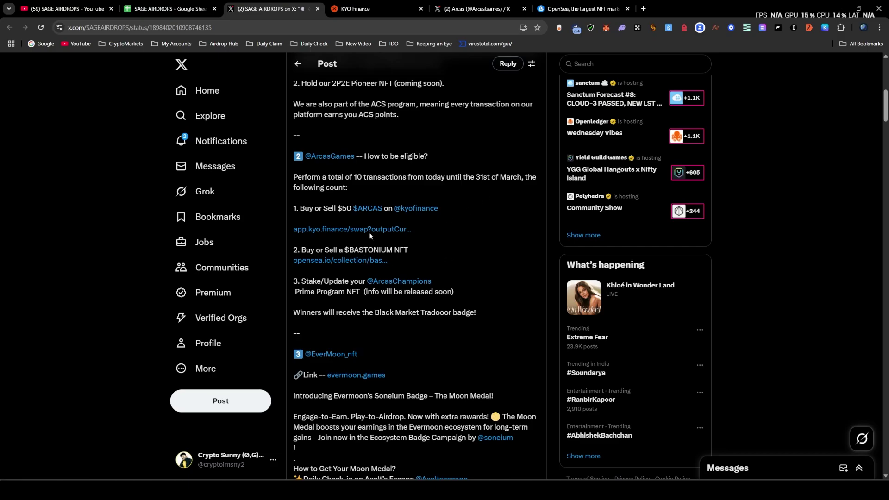
{"action": "scroll", "coordinate": [353, 178], "scroll_direction": "down", "scroll_amount": 2}
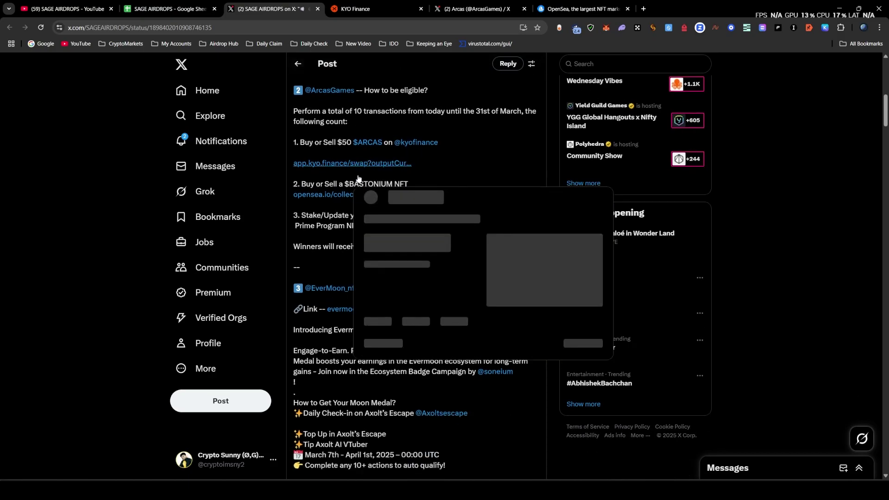
{"action": "scroll", "coordinate": [370, 190], "scroll_direction": "up", "scroll_amount": 3}
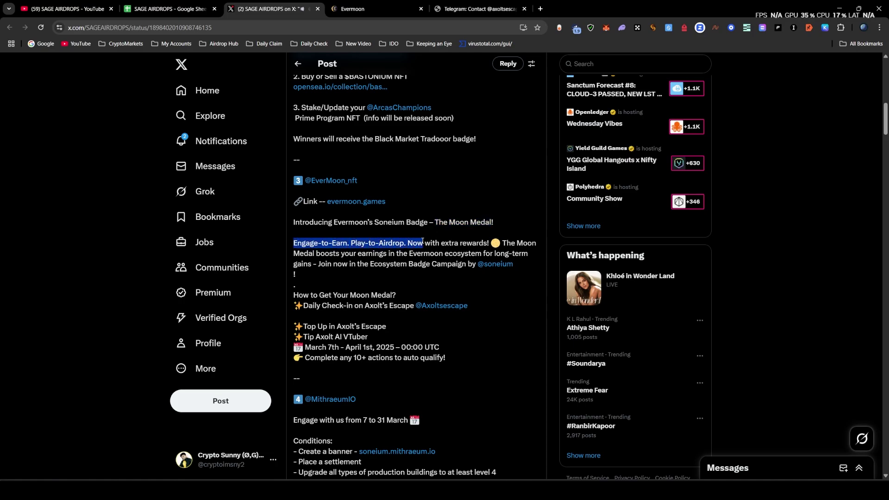
Read Evermoon's Moon Medal section, covering the Axolt's Escape check-in and top-up, Axolt AI VTuber tipping, and the 10+ actions rule.
{"action": "left_click", "coordinate": [521, 265]}
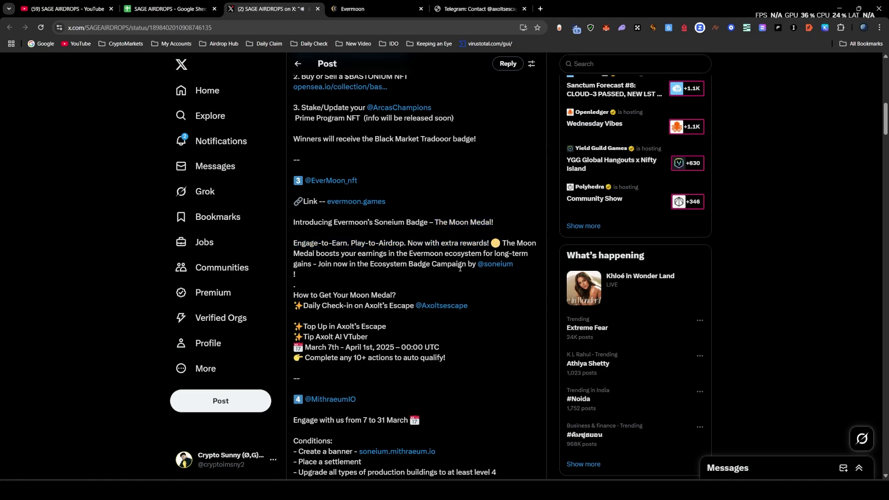
{"action": "left_click_drag", "start_coordinate": [522, 265], "coordinate": [337, 252]}
{"action": "left_click", "coordinate": [371, 293]}
{"action": "left_click", "coordinate": [330, 308]}
{"action": "left_click_drag", "start_coordinate": [303, 306], "coordinate": [356, 337]}
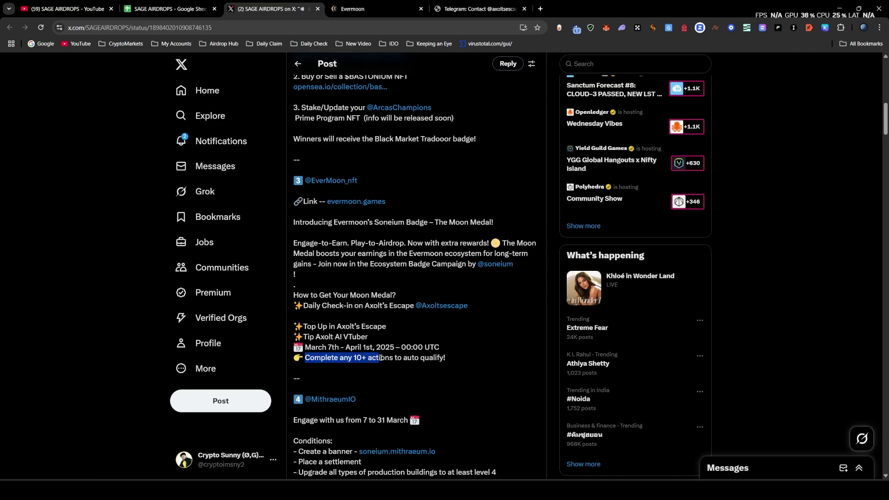
{"action": "left_click_drag", "start_coordinate": [369, 337], "coordinate": [290, 308]}
{"action": "left_click", "coordinate": [436, 355]}
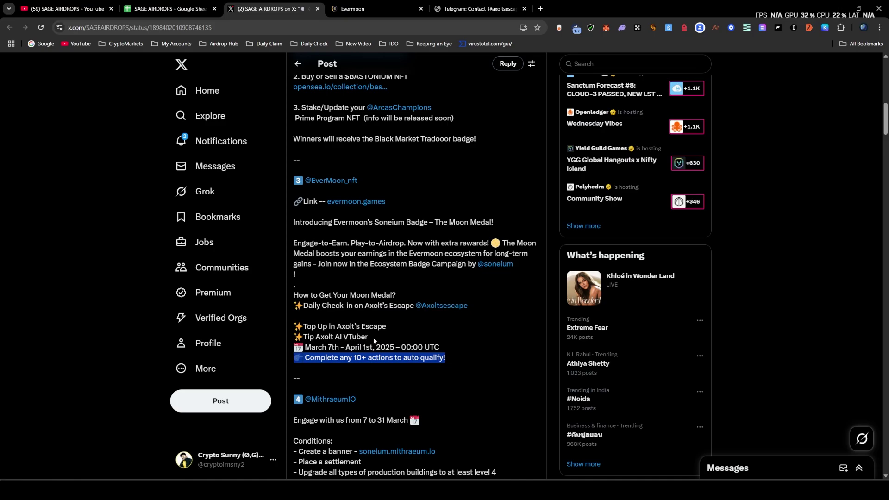
{"action": "left_click_drag", "start_coordinate": [374, 342], "coordinate": [294, 306]}
{"action": "left_click", "coordinate": [305, 310]}
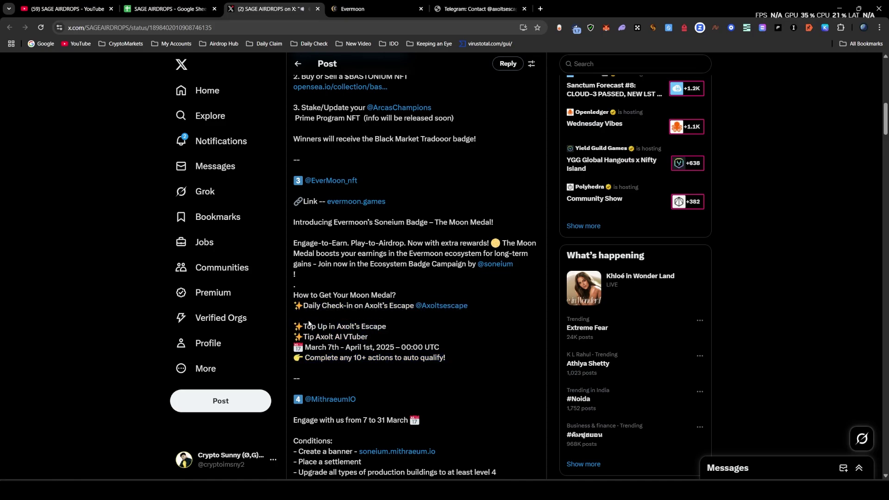
{"action": "left_click_drag", "start_coordinate": [305, 358], "coordinate": [436, 359]}
Switch to the Evermoon website, place the Axolt's Escape game window near the page's center, and play one run.
{"action": "left_click", "coordinate": [384, 9]}
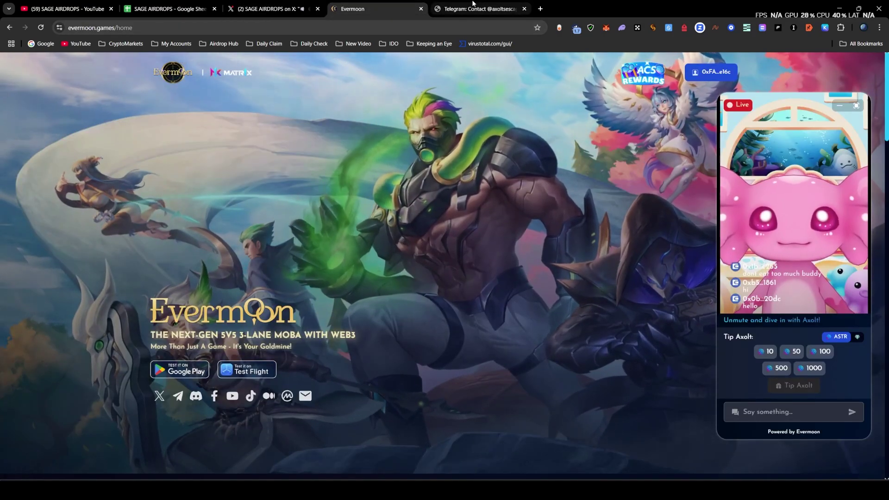
{"action": "left_click", "coordinate": [645, 74]}
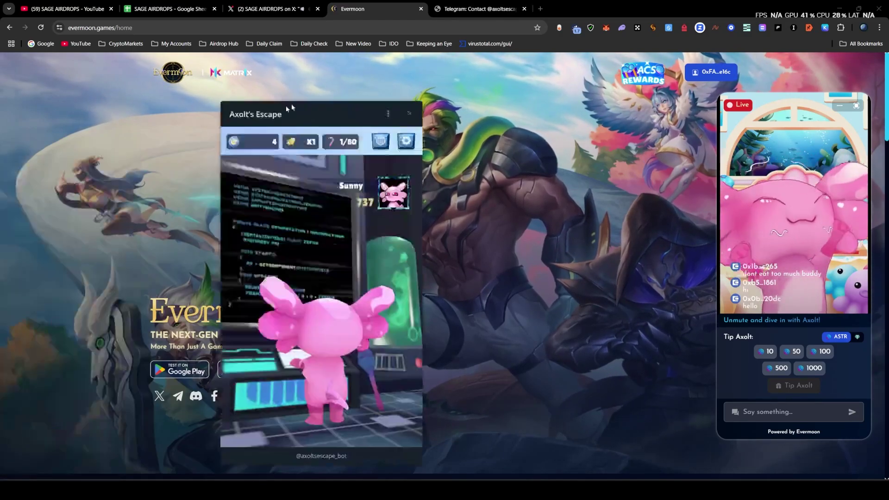
{"action": "left_click_drag", "start_coordinate": [287, 107], "coordinate": [391, 62]}
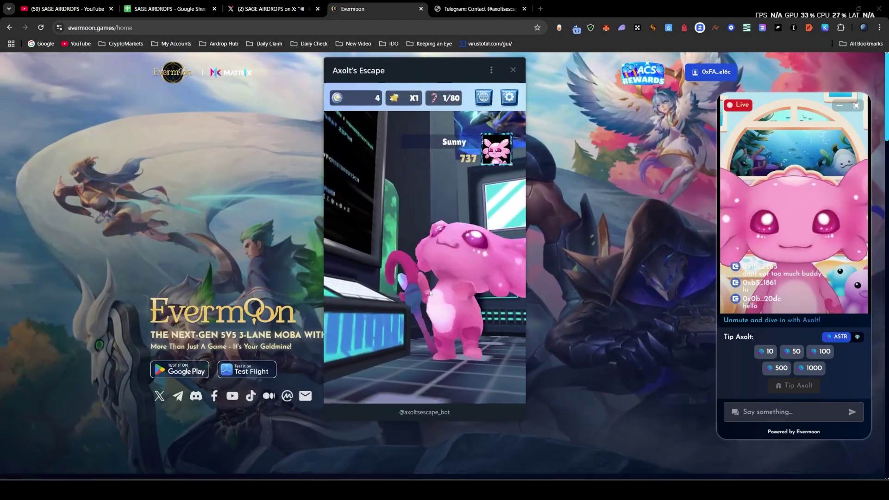
{"action": "left_click", "coordinate": [400, 222]}
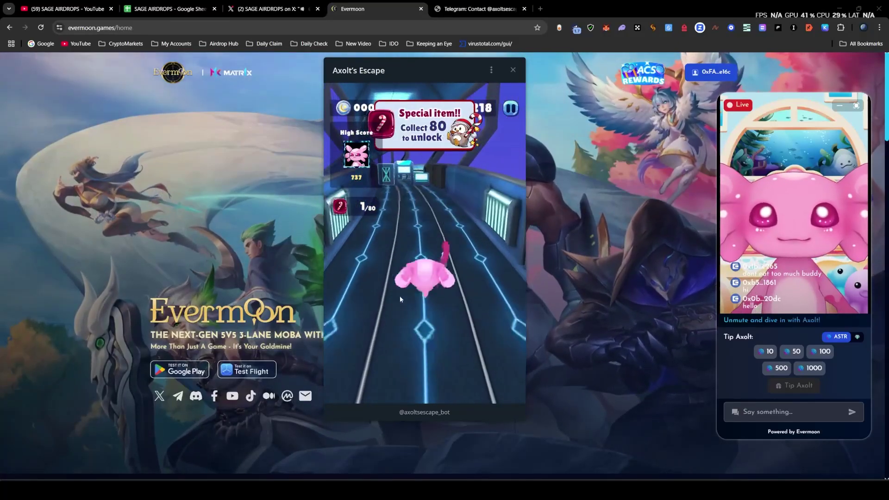
{"action": "left_click_drag", "start_coordinate": [433, 297], "coordinate": [408, 296]}
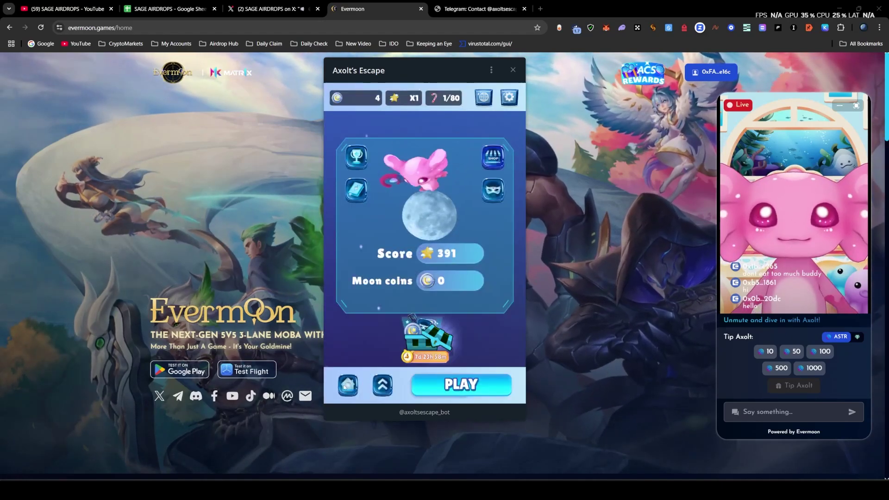
Return to the Axolt's Escape home screen and connect the Soneium wallet from the game's settings.
{"action": "left_click", "coordinate": [348, 385]}
{"action": "left_click", "coordinate": [509, 98]}
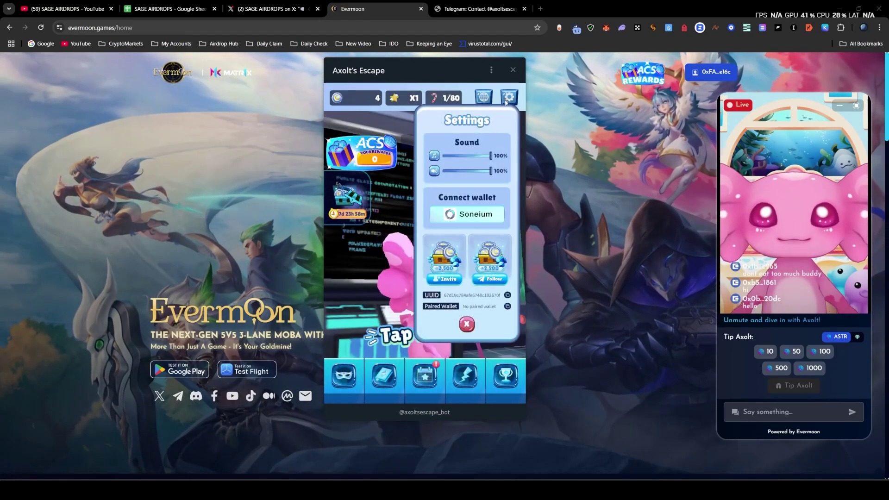
{"action": "left_click", "coordinate": [465, 213]}
{"action": "left_click", "coordinate": [394, 365]}
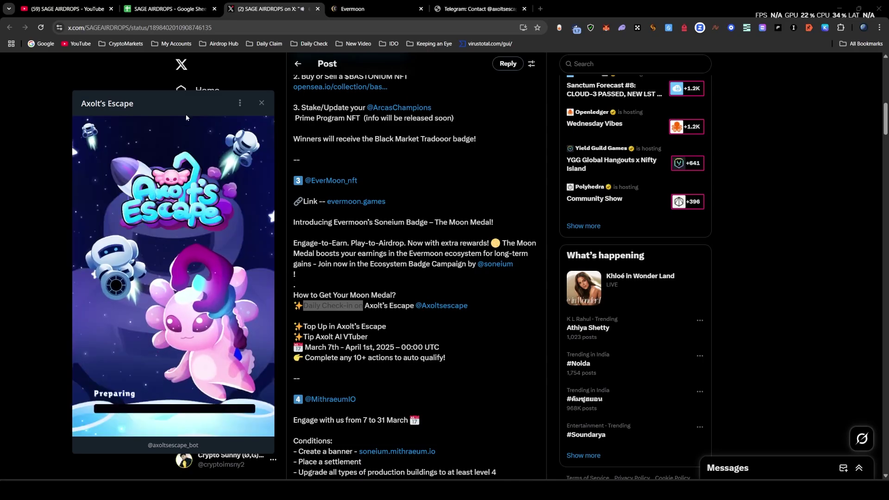
Dismiss the ACS Rewards offer, claim the Day 1 login reward in Axolt's Escape, and check the paired wallet in the settings.
{"action": "left_click_drag", "start_coordinate": [178, 102], "coordinate": [371, 81]}
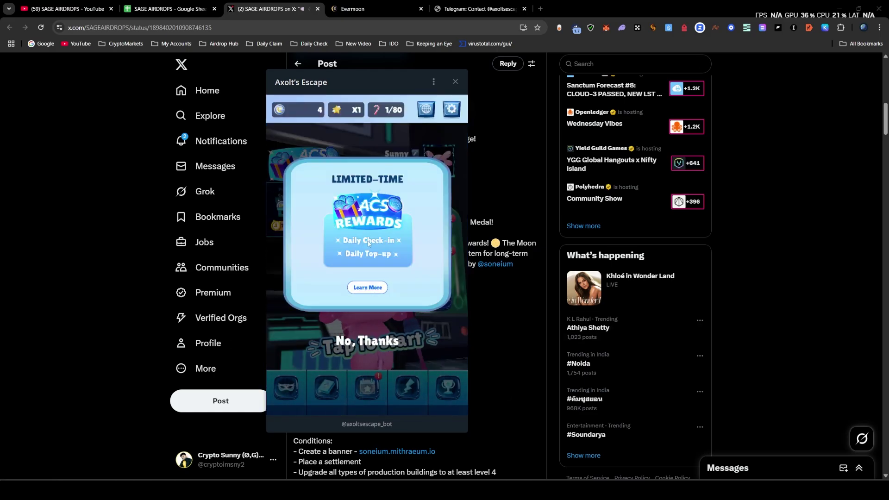
{"action": "left_click", "coordinate": [367, 341]}
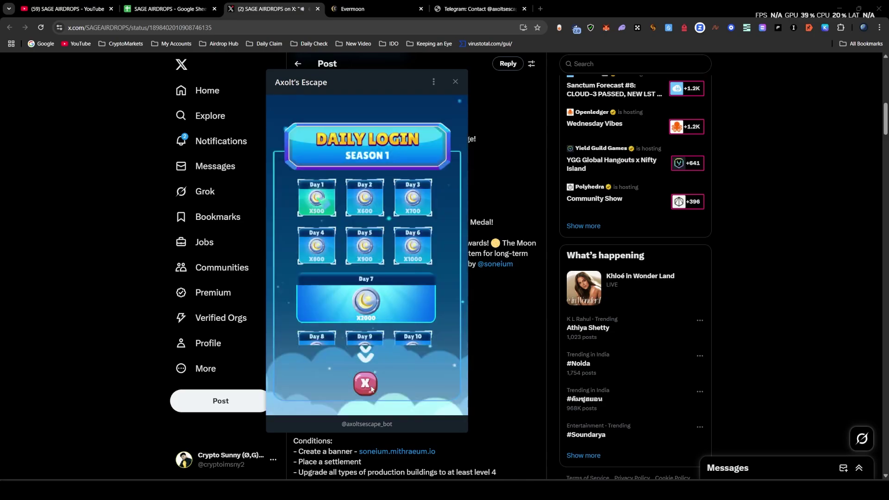
{"action": "left_click", "coordinate": [318, 198]}
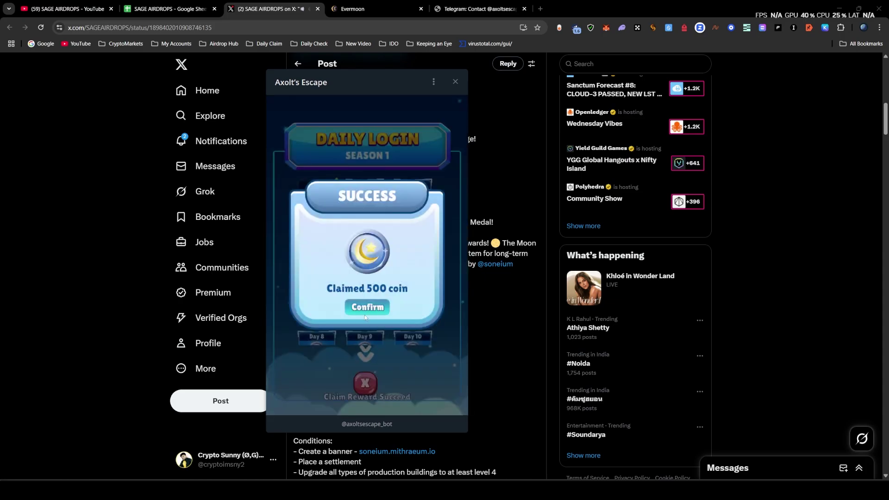
{"action": "left_click", "coordinate": [367, 308]}
{"action": "left_click", "coordinate": [365, 383]}
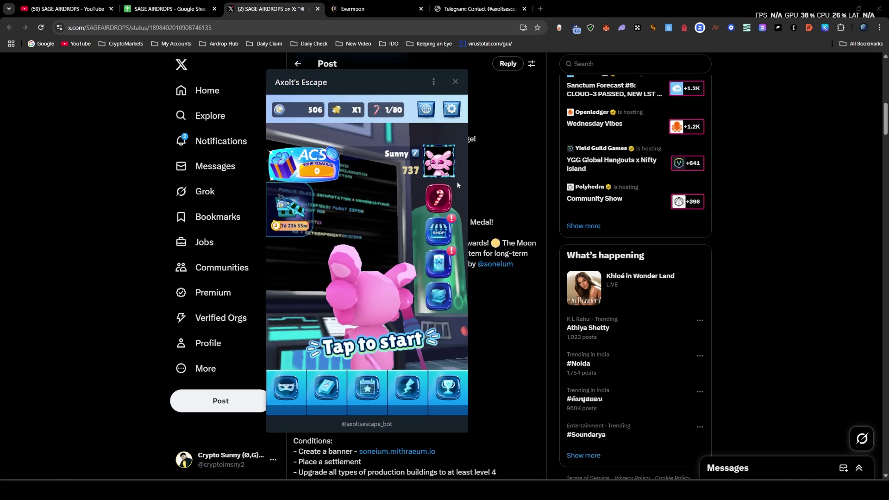
{"action": "left_click", "coordinate": [452, 109]}
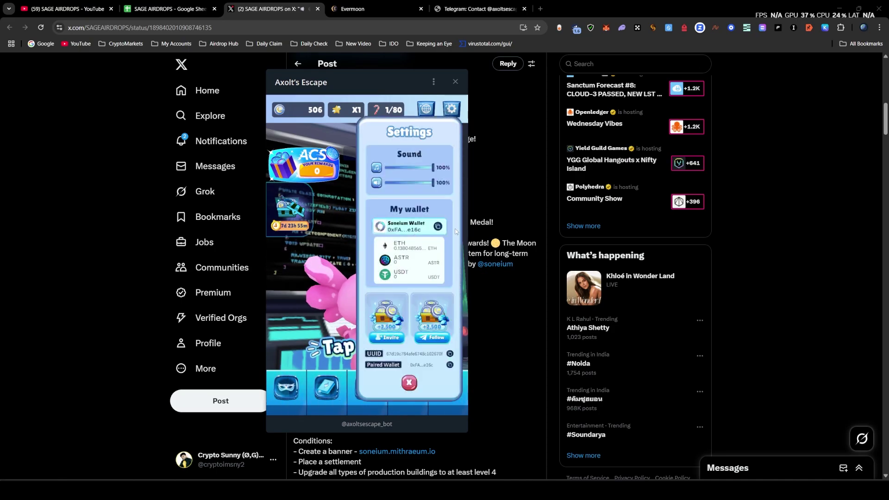
{"action": "left_click", "coordinate": [343, 296]}
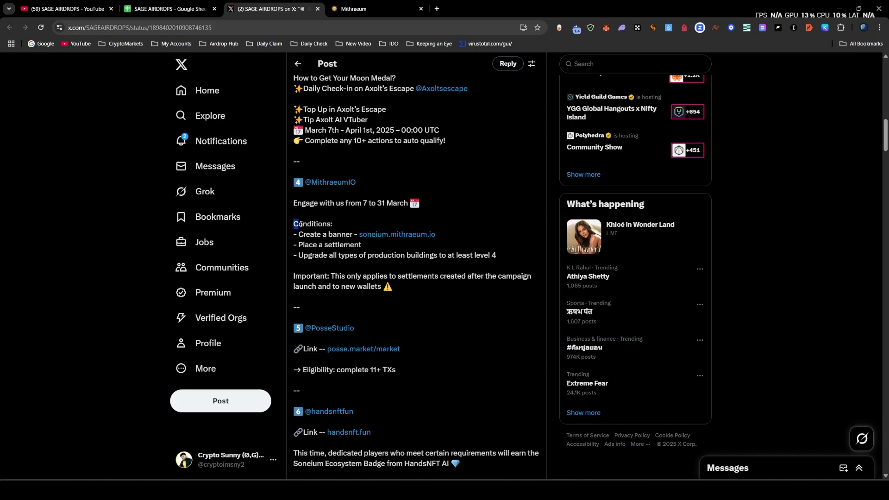
Read Mithraeum's badge conditions in the X post and match the banner condition with the Mithraeum site's start page.
{"action": "left_click_drag", "start_coordinate": [300, 224], "coordinate": [472, 256]}
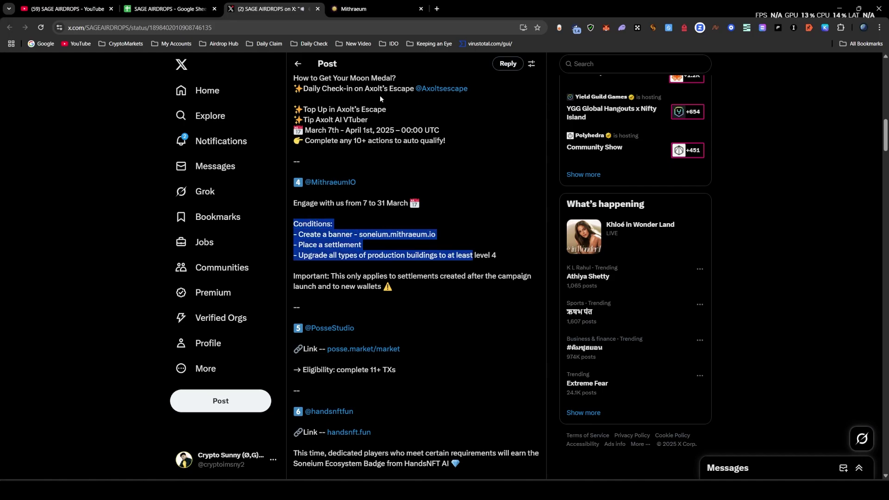
{"action": "left_click", "coordinate": [359, 8]}
{"action": "left_click", "coordinate": [274, 5]}
{"action": "left_click", "coordinate": [399, 314]}
{"action": "left_click", "coordinate": [364, 8]}
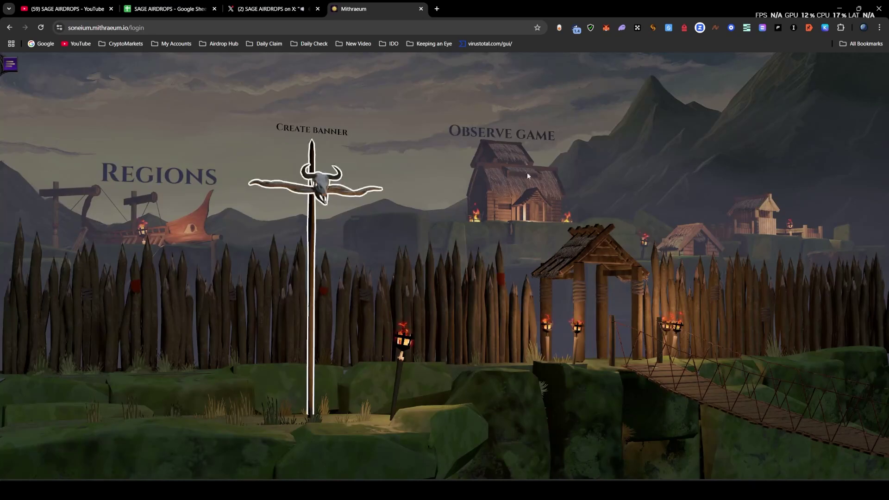
{"action": "left_click", "coordinate": [292, 3]}
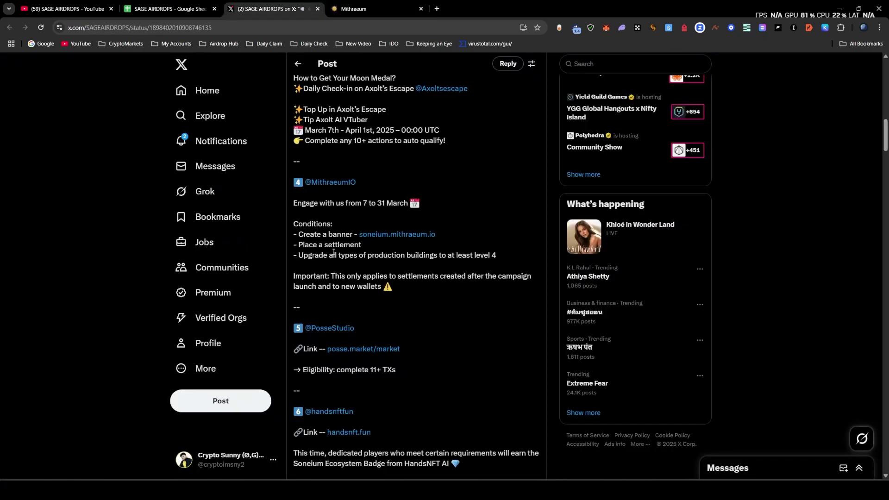
{"action": "left_click_drag", "start_coordinate": [323, 238], "coordinate": [352, 235]}
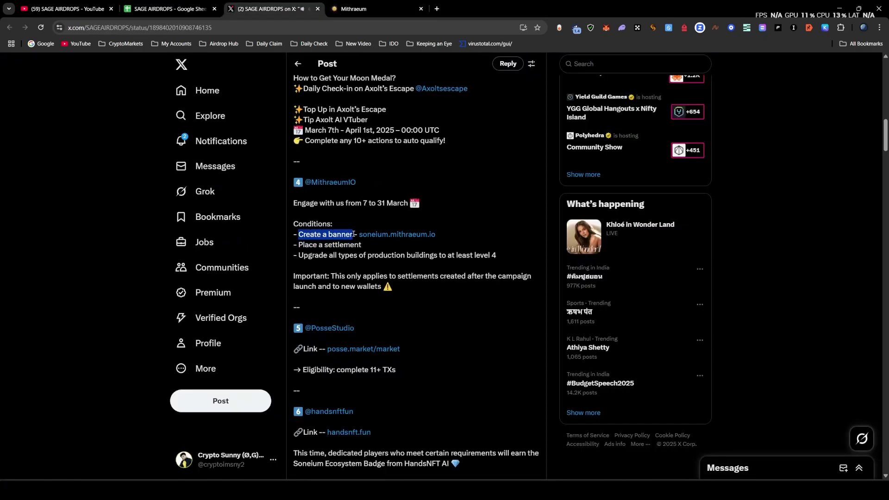
Open Mithraeum's banner management and start creating a new banner through the Settlement Creation option.
{"action": "key", "text": "ctrl+Tab"}
{"action": "left_click", "coordinate": [316, 177]}
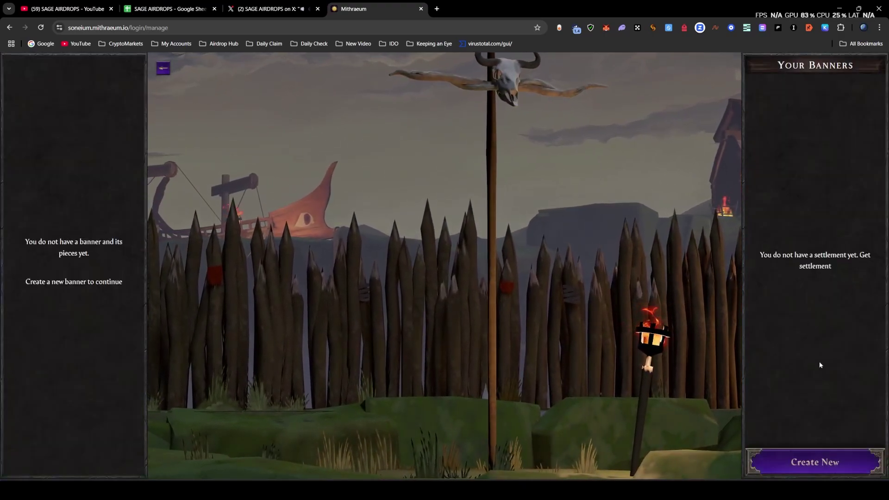
{"action": "left_click", "coordinate": [819, 463]}
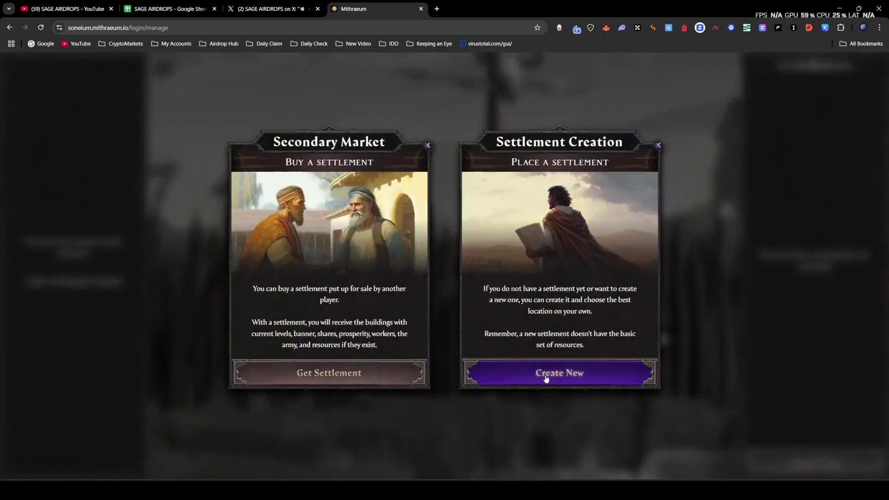
{"action": "left_click", "coordinate": [528, 376]}
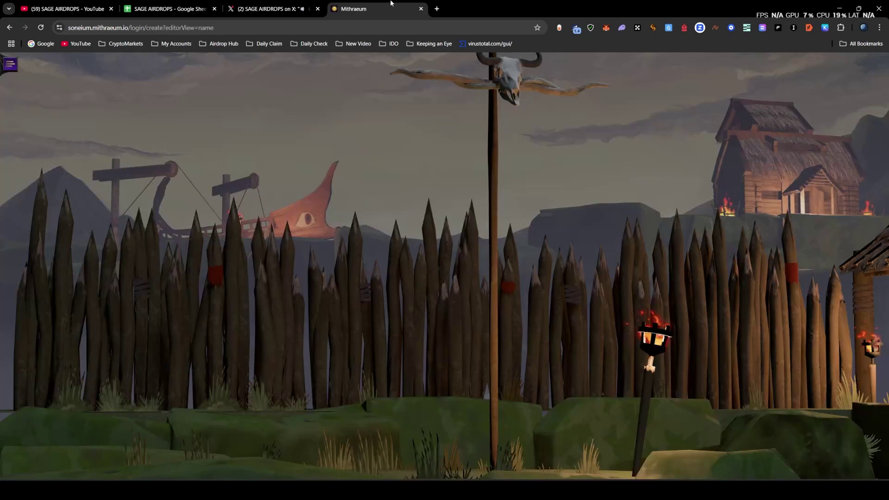
Go back to the X post and read Mithraeum's settlement conditions and the note about new settlements and new wallets.
{"action": "key", "text": "ctrl+shift+Tab"}
{"action": "scroll", "coordinate": [355, 278], "scroll_direction": "up", "scroll_amount": 3}
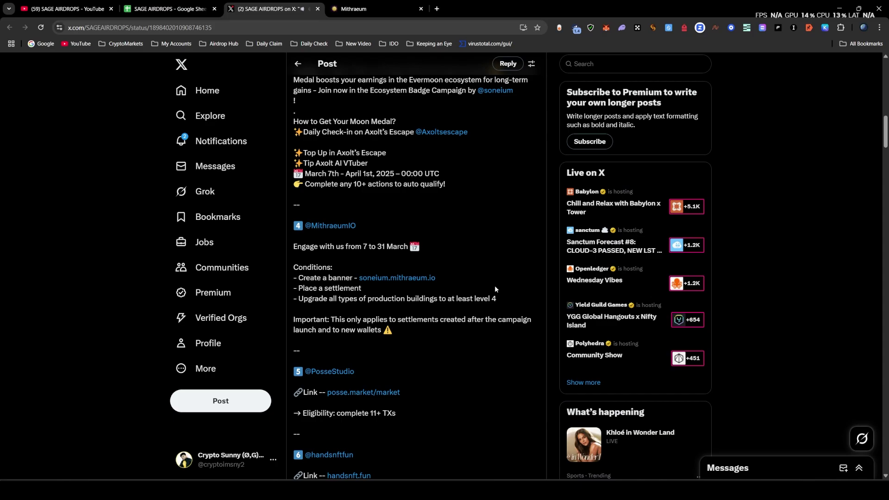
{"action": "left_click_drag", "start_coordinate": [362, 309], "coordinate": [308, 289]}
{"action": "left_click", "coordinate": [349, 327]}
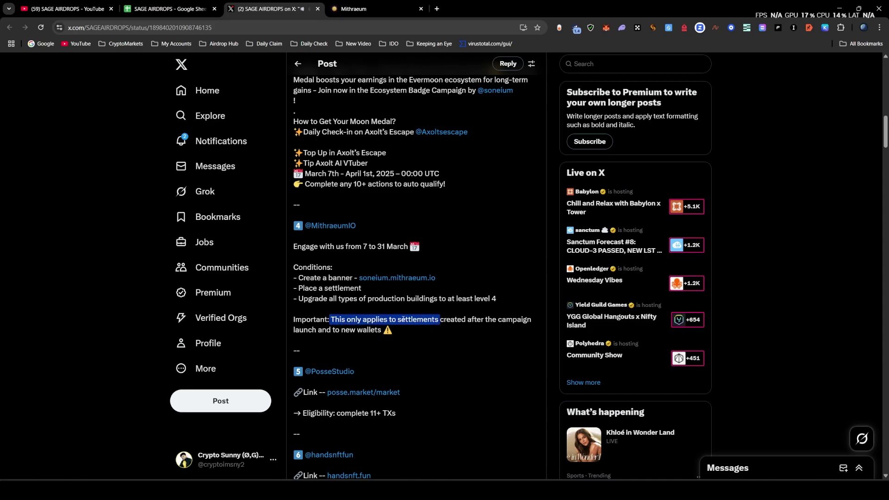
{"action": "left_click", "coordinate": [376, 328]}
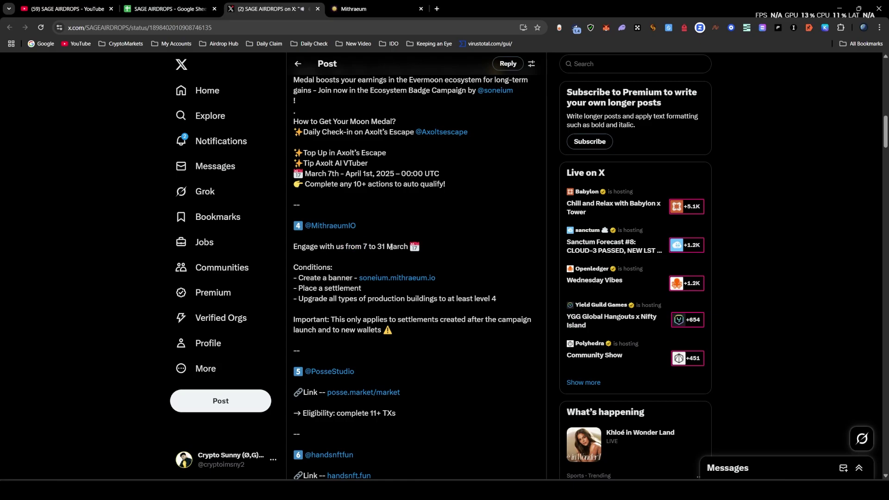
Return to Mithraeum's banner editor, submit the banner, and confirm the MetaMask connection on Soneium.
{"action": "left_click", "coordinate": [403, 3]}
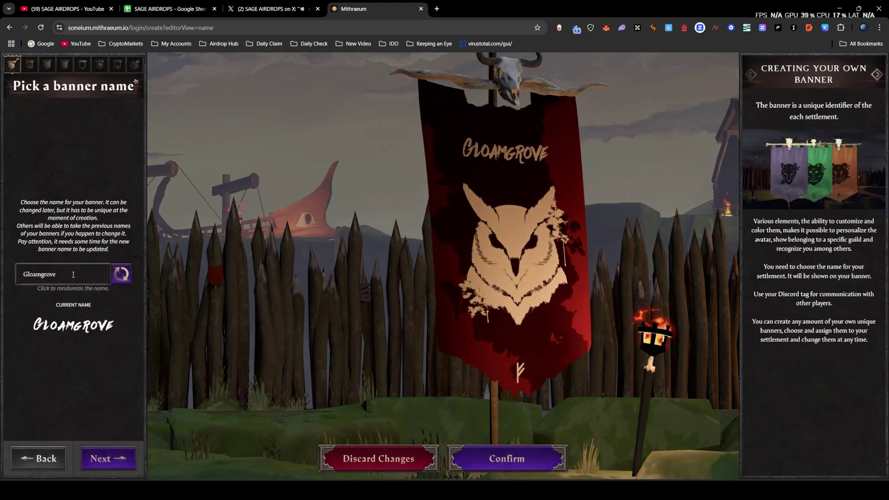
{"action": "double_click", "coordinate": [75, 280]}
{"action": "left_click", "coordinate": [516, 461]}
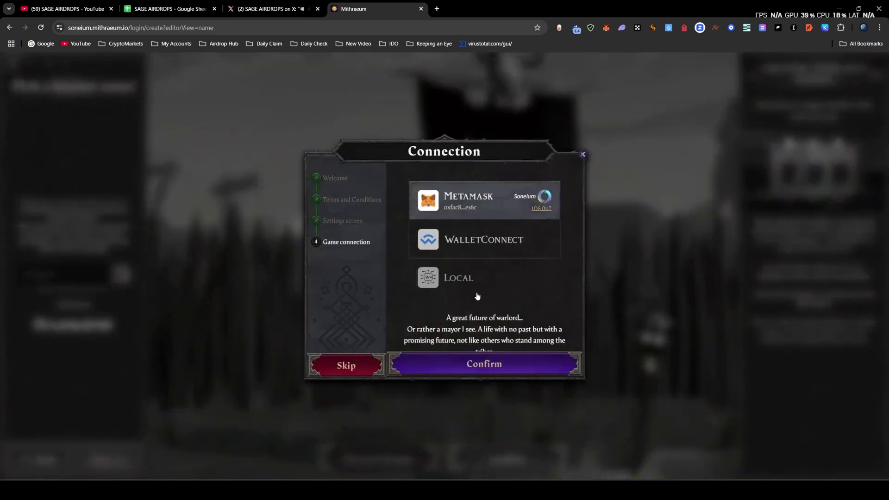
{"action": "left_click", "coordinate": [484, 366]}
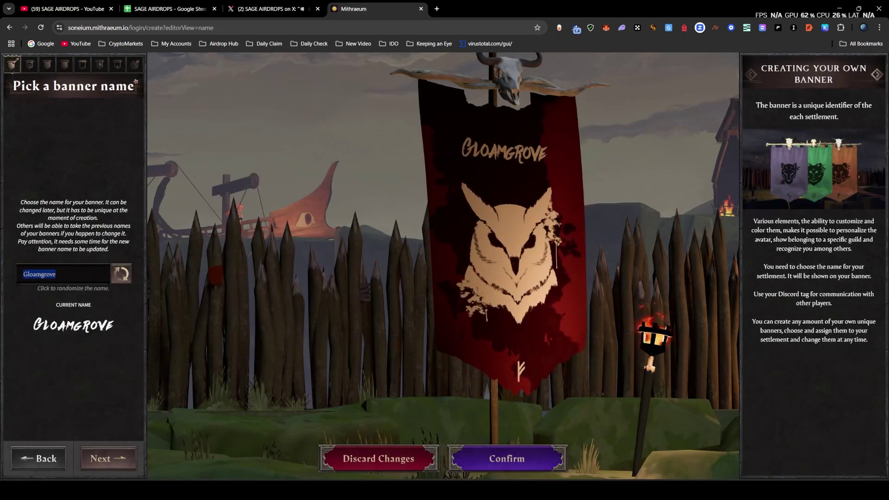
Continue past the banner name and enter the account's Discord tag for the banner.
{"action": "left_click", "coordinate": [119, 459]}
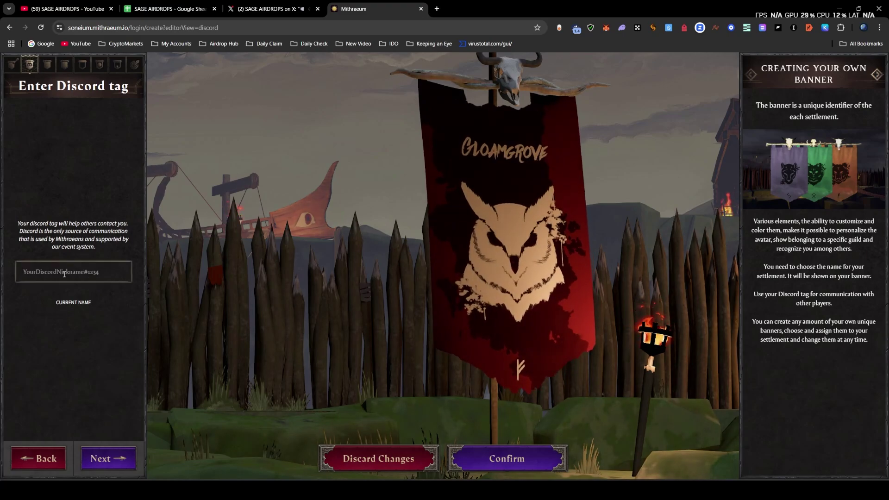
{"action": "type", "text": "crypto"}
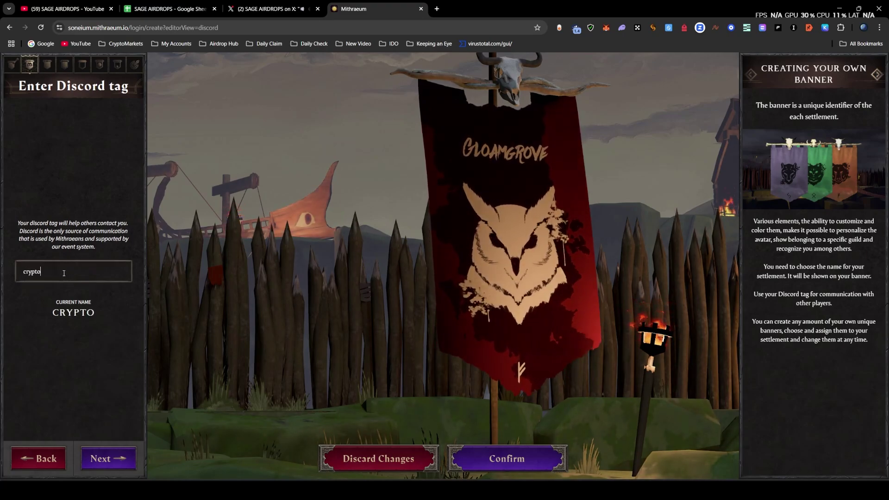
{"action": "type", "text": ".rocket"}
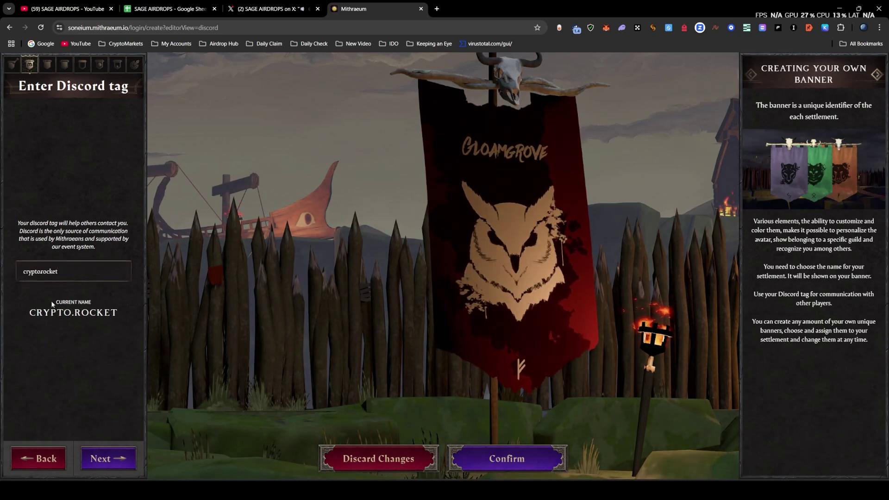
Keep Canvas 1, Topping 1 and the other default design options, advancing to the banner's color selection.
{"action": "left_click", "coordinate": [112, 464]}
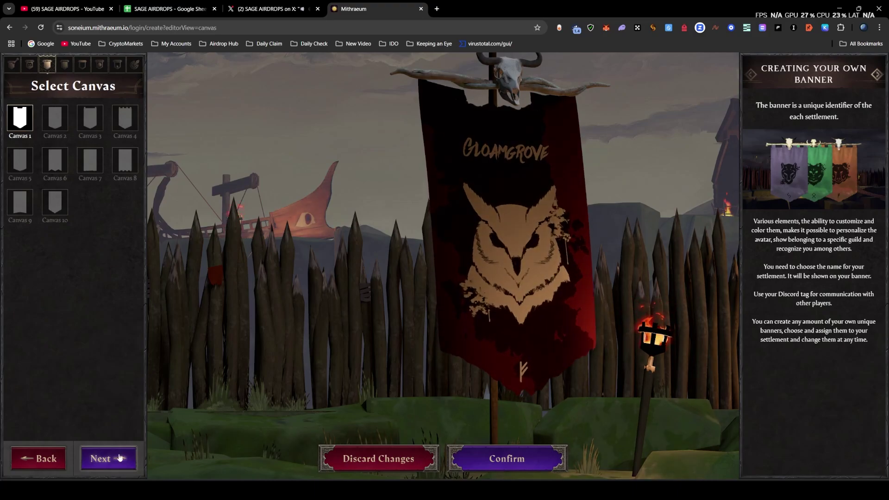
{"action": "left_click", "coordinate": [112, 464]}
{"action": "left_click", "coordinate": [114, 459]}
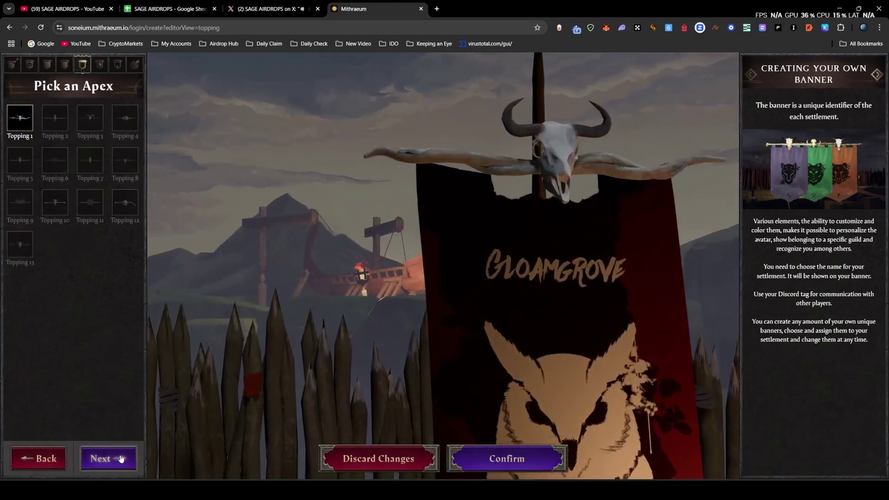
{"action": "left_click", "coordinate": [121, 458]}
{"action": "left_click", "coordinate": [121, 458]}
{"action": "left_click", "coordinate": [120, 458]}
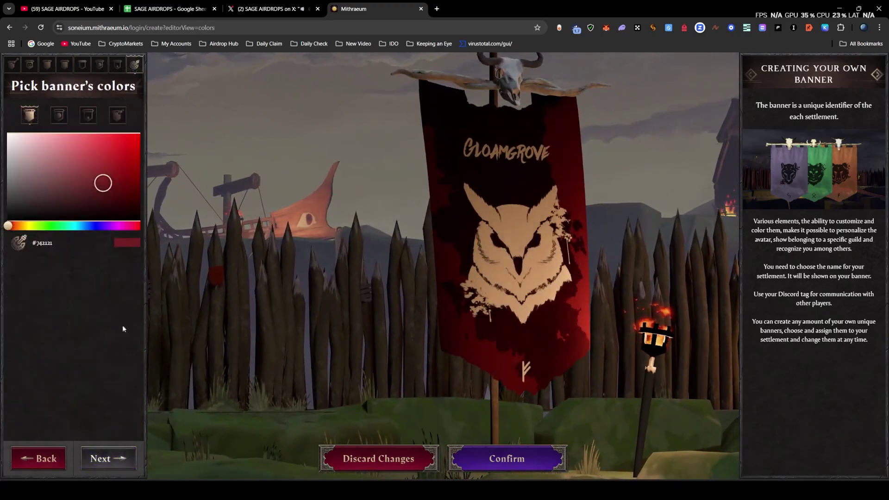
Go through the banner's color options, submit the Glazeport banner, and approve its mint transaction in OKX Wallet.
{"action": "left_click", "coordinate": [132, 138]}
{"action": "left_click", "coordinate": [58, 115]}
{"action": "left_click", "coordinate": [507, 459]}
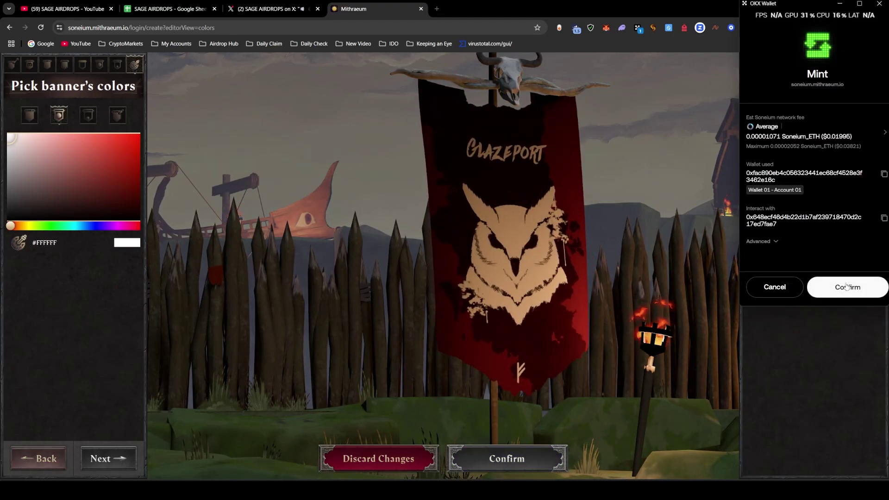
{"action": "left_click", "coordinate": [851, 288]}
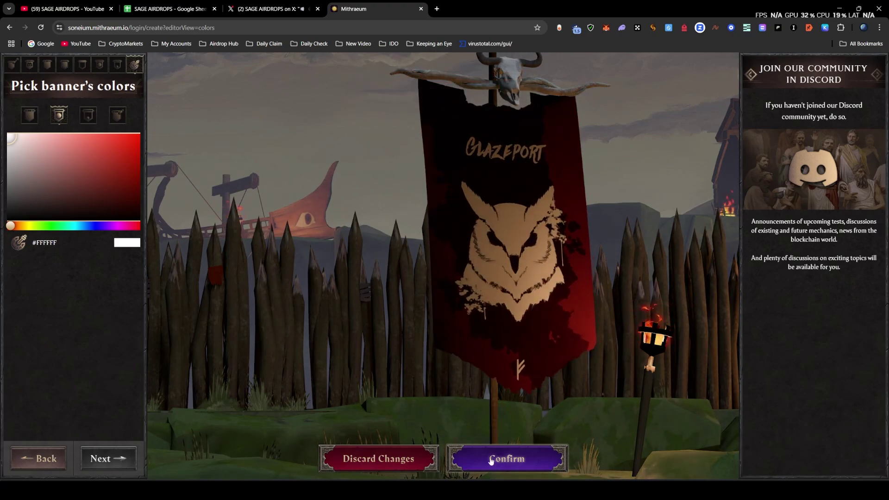
{"action": "left_click", "coordinate": [507, 459]}
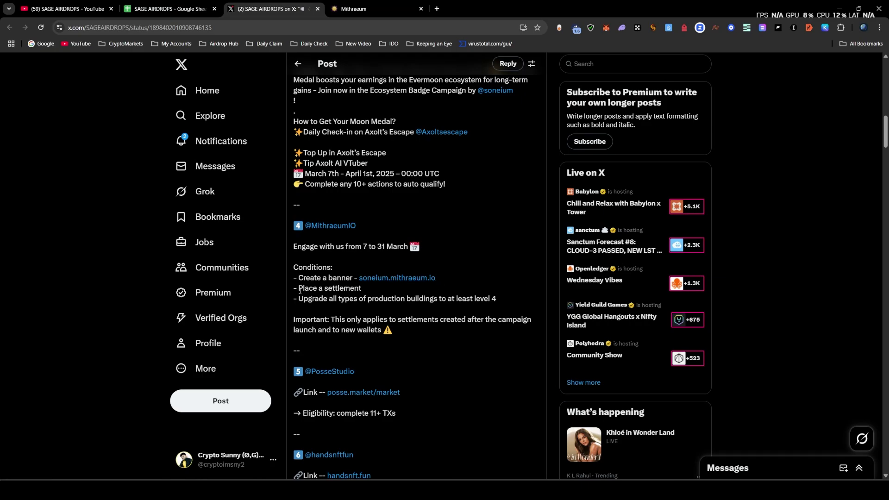
{"action": "left_click", "coordinate": [410, 6]}
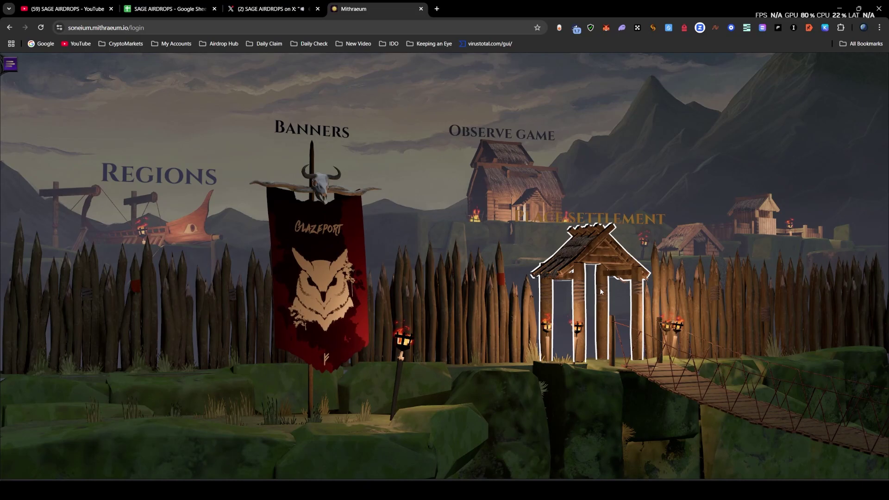
{"action": "left_click", "coordinate": [601, 291]}
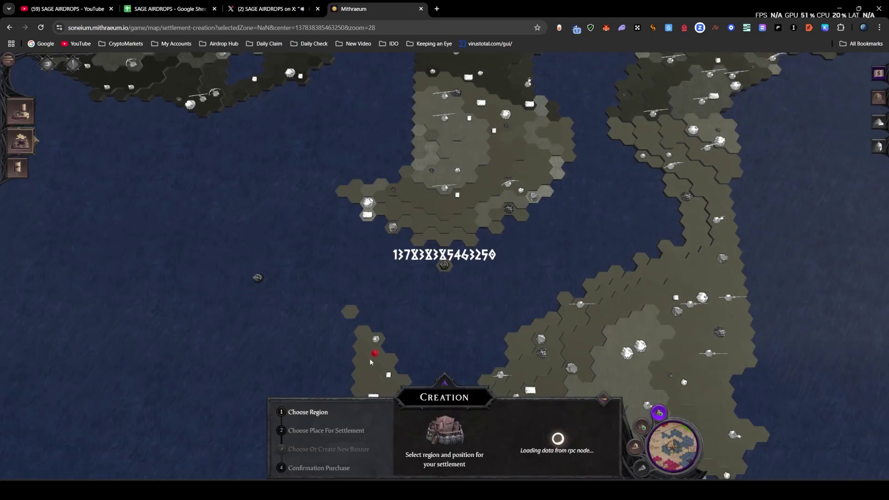
{"action": "left_click", "coordinate": [370, 359]}
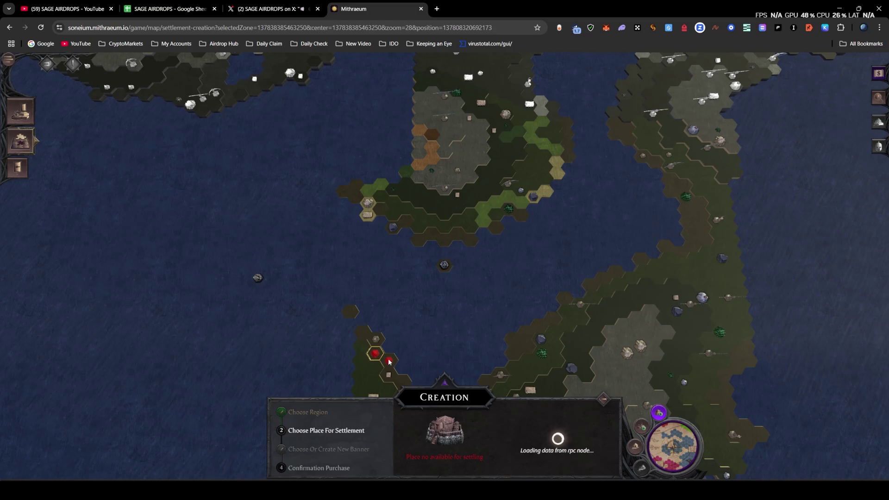
{"action": "left_click", "coordinate": [484, 210]}
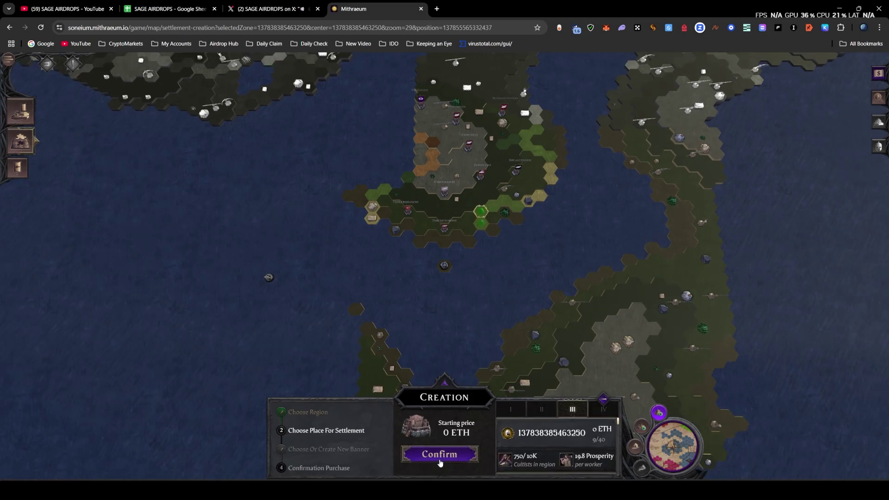
{"action": "left_click", "coordinate": [440, 455]}
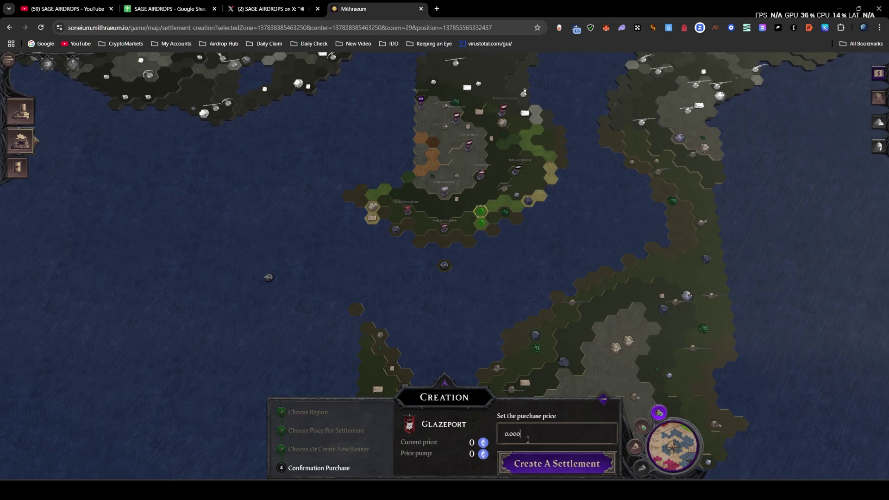
Set the Glazeport settlement's purchase price to 0.0001 and create the settlement.
{"action": "left_click", "coordinate": [527, 438]}
{"action": "type", "text": "0.0001"}
{"action": "left_click", "coordinate": [550, 466]}
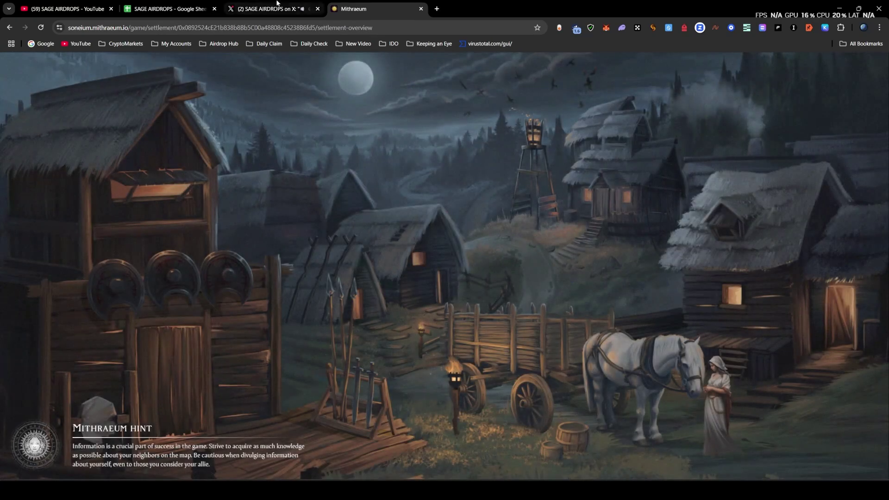
Review Mithraeum's badge conditions in the X post, including the production-building upgrades, and check the new settlement's page against them.
{"action": "left_click", "coordinate": [277, 4]}
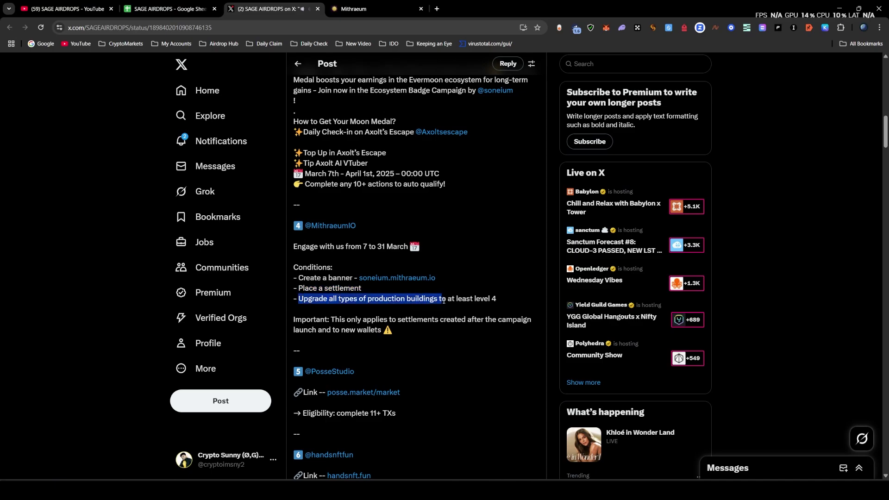
{"action": "left_click", "coordinate": [505, 304]}
{"action": "left_click", "coordinate": [379, 6]}
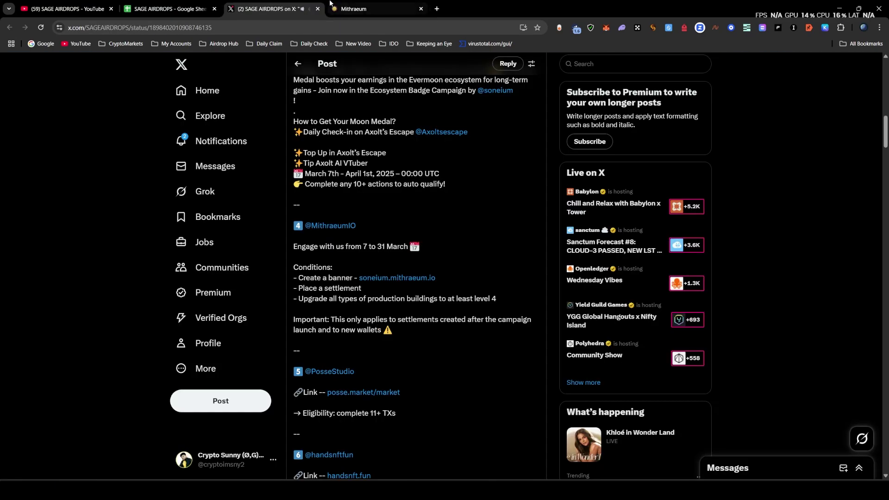
{"action": "left_click", "coordinate": [342, 4]}
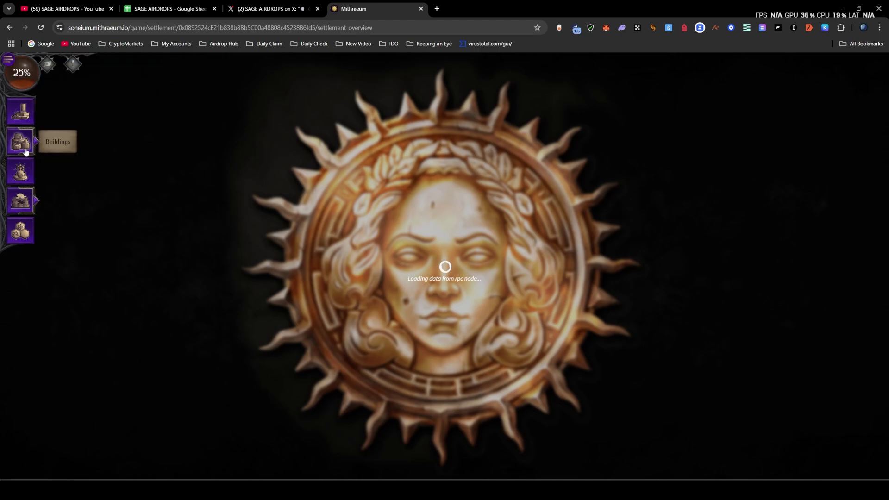
{"action": "left_click", "coordinate": [294, 5]}
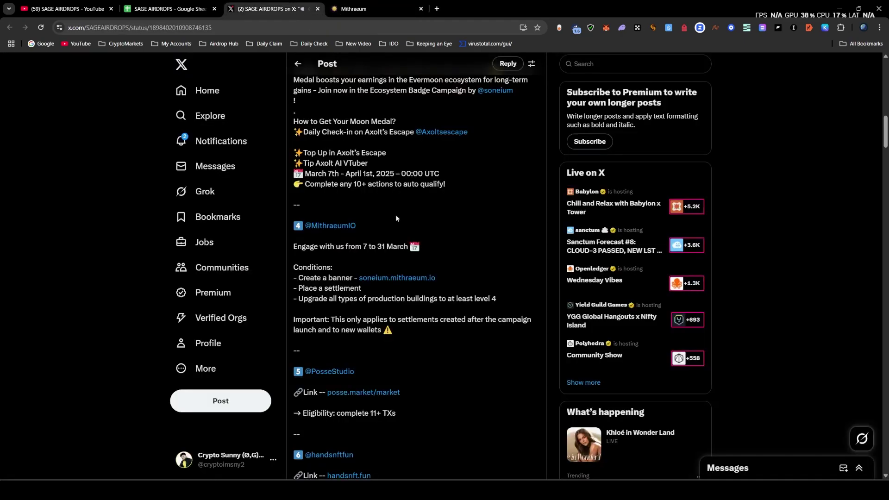
{"action": "left_click", "coordinate": [306, 297]}
{"action": "left_click_drag", "start_coordinate": [402, 301], "coordinate": [500, 301]}
{"action": "left_click", "coordinate": [506, 304]}
{"action": "left_click_drag", "start_coordinate": [404, 342], "coordinate": [297, 224]}
{"action": "left_click", "coordinate": [331, 264]}
{"action": "scroll", "coordinate": [491, 261], "scroll_direction": "down", "scroll_amount": 3}
{"action": "scroll", "coordinate": [470, 272], "scroll_direction": "up", "scroll_amount": 2}
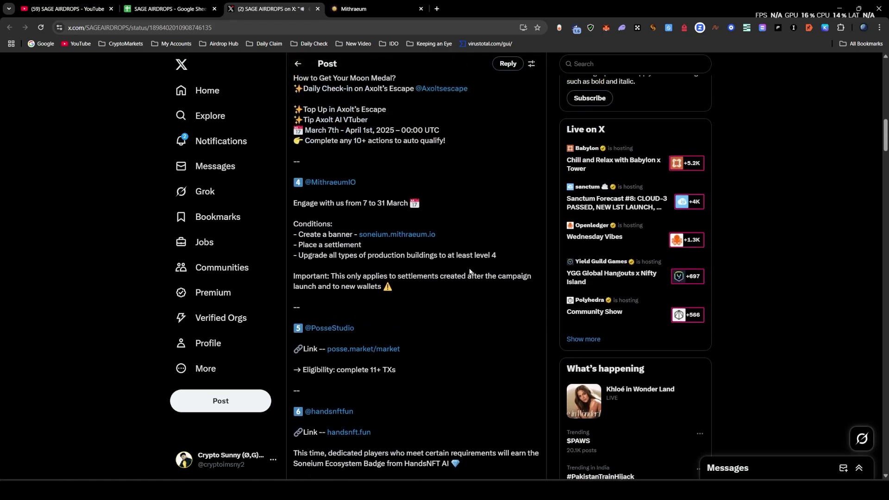
{"action": "left_click_drag", "start_coordinate": [403, 297], "coordinate": [299, 213]}
{"action": "left_click", "coordinate": [344, 260]}
{"action": "scroll", "coordinate": [393, 301], "scroll_direction": "down", "scroll_amount": 3}
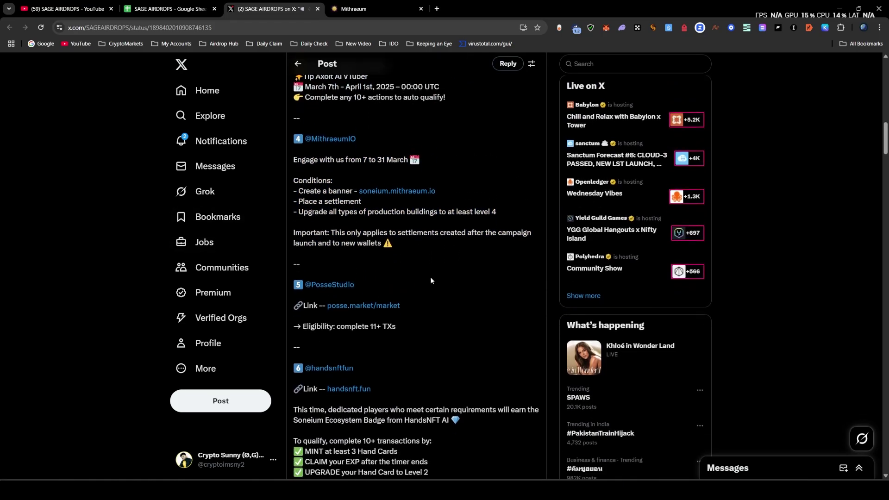
{"action": "scroll", "coordinate": [446, 258], "scroll_direction": "up", "scroll_amount": 1}
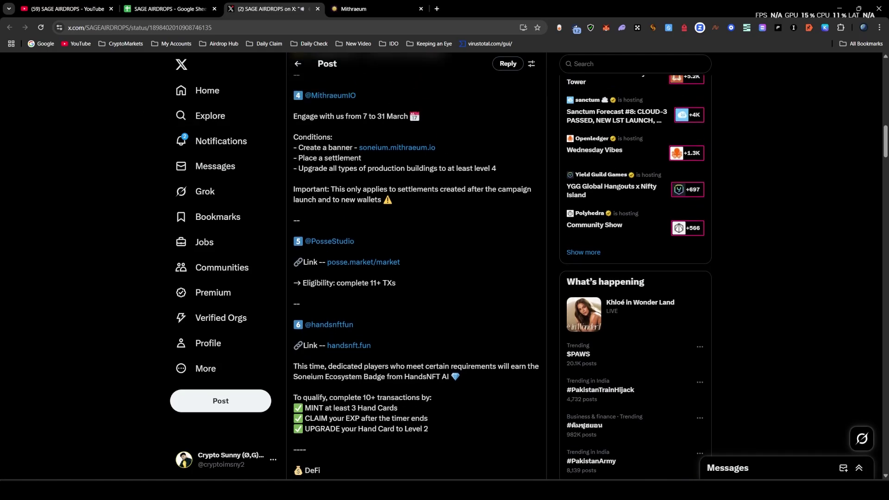
Open the Posse market link from the X post and check the Posse Studio eligibility condition.
{"action": "mouse_move", "coordinate": [318, 245]}
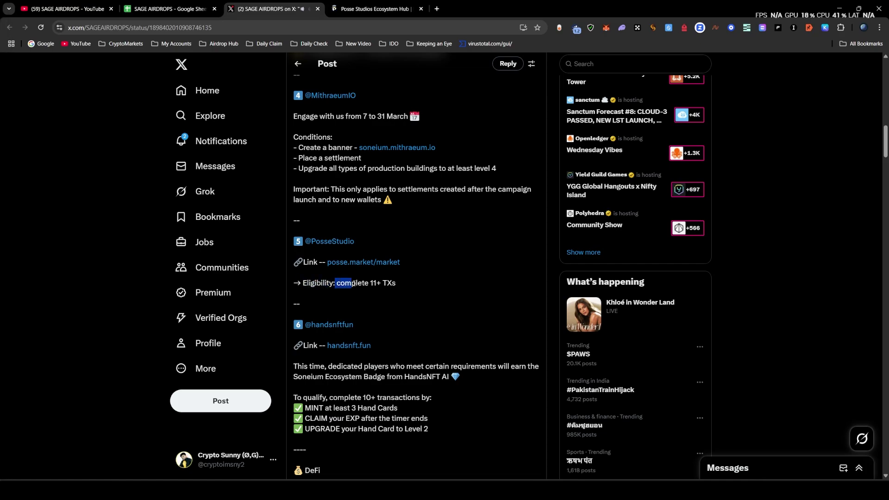
{"action": "left_click", "coordinate": [396, 283]}
{"action": "left_click", "coordinate": [372, 5]}
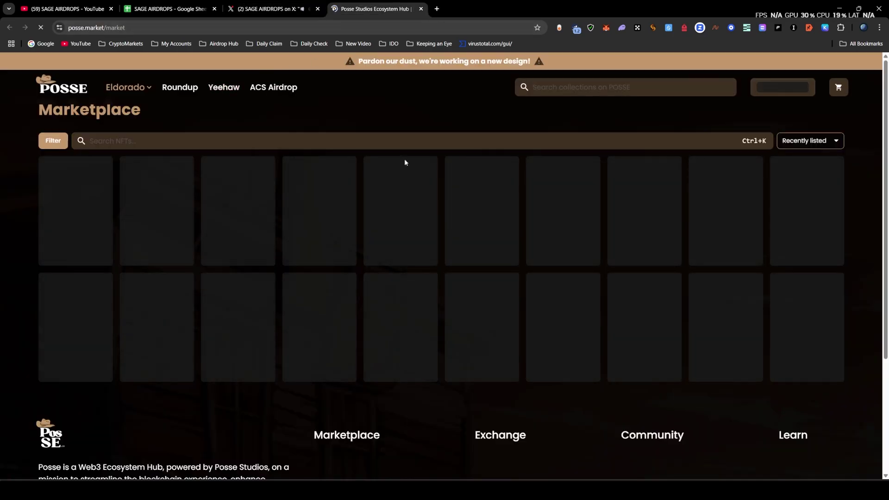
{"action": "left_click", "coordinate": [298, 6]}
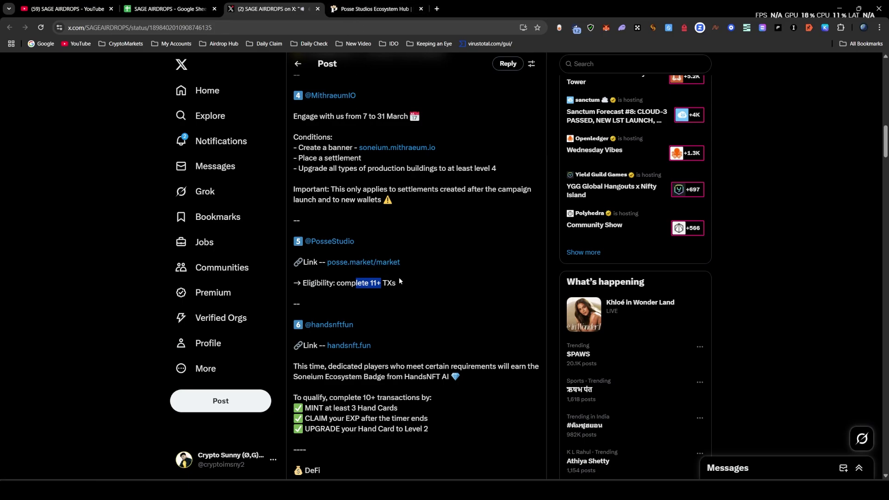
{"action": "left_click", "coordinate": [373, 284]}
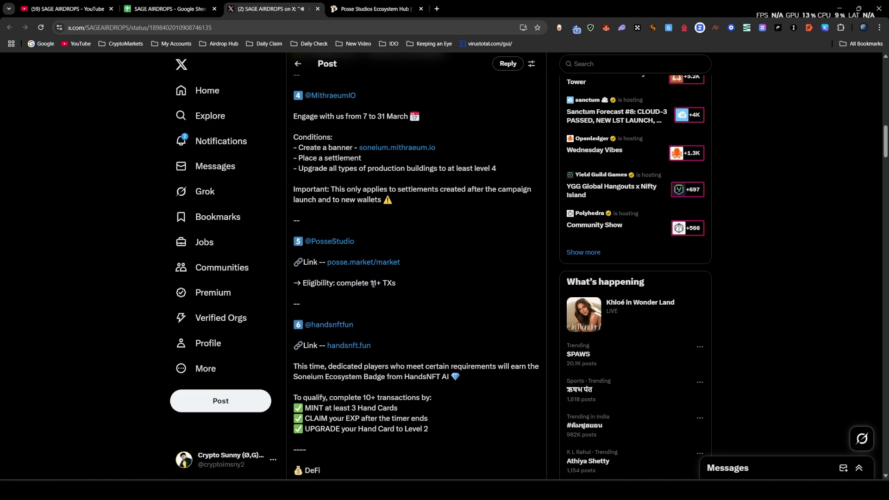
{"action": "left_click", "coordinate": [375, 9]}
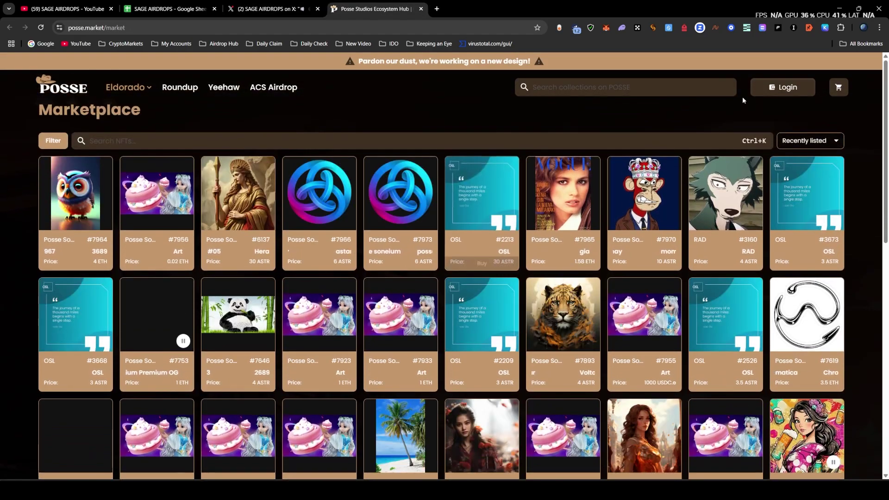
Log in to the Posse marketplace with OKX Wallet and confirm the signature request.
{"action": "left_click", "coordinate": [782, 87]}
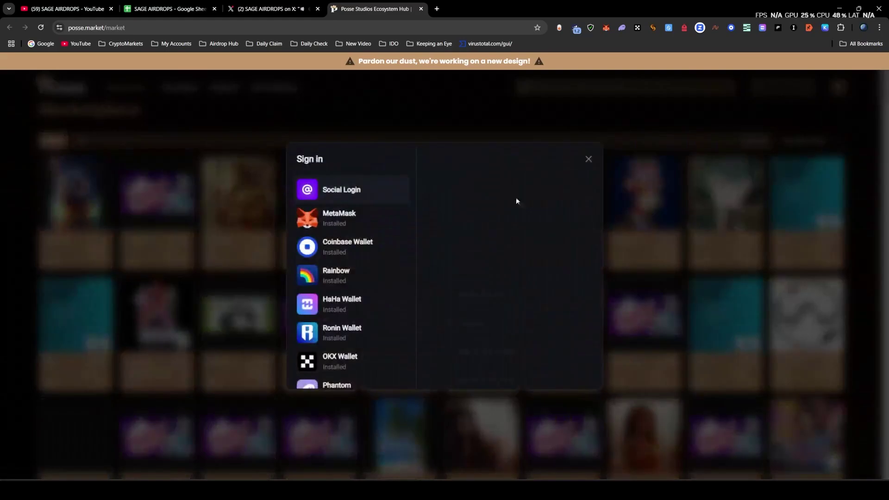
{"action": "left_click", "coordinate": [345, 360]}
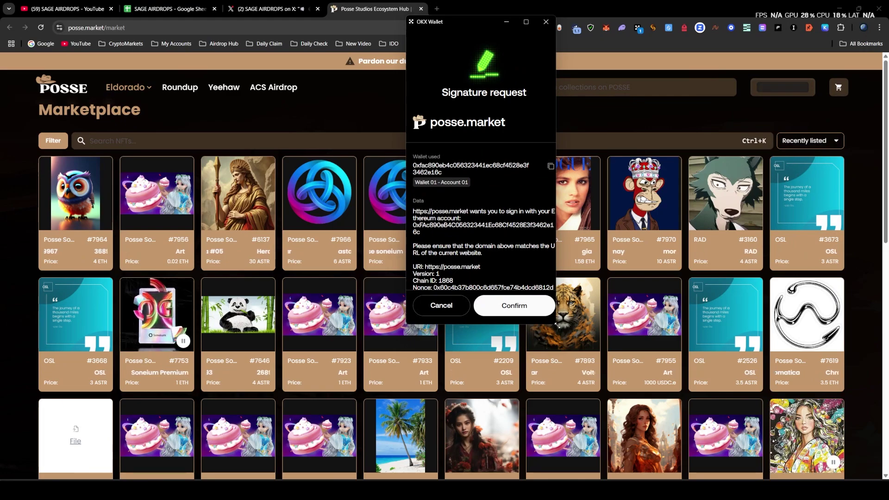
{"action": "left_click_drag", "start_coordinate": [558, 323], "coordinate": [634, 372]}
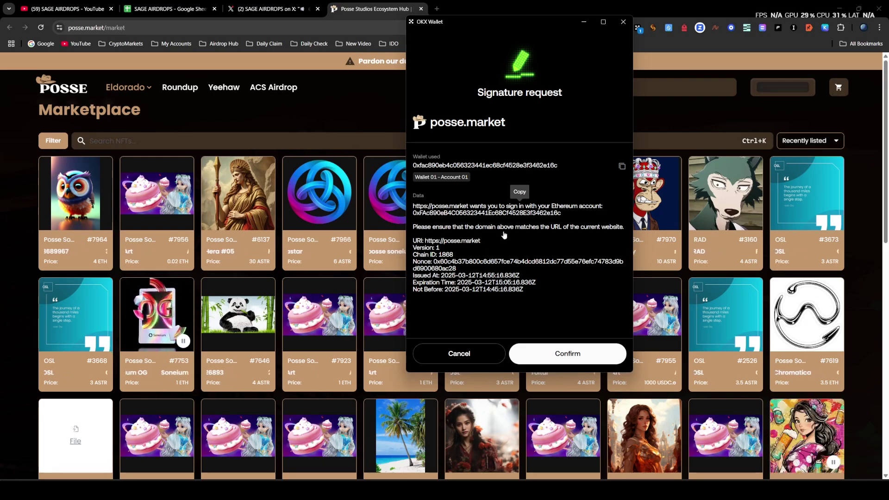
{"action": "left_click", "coordinate": [560, 361]}
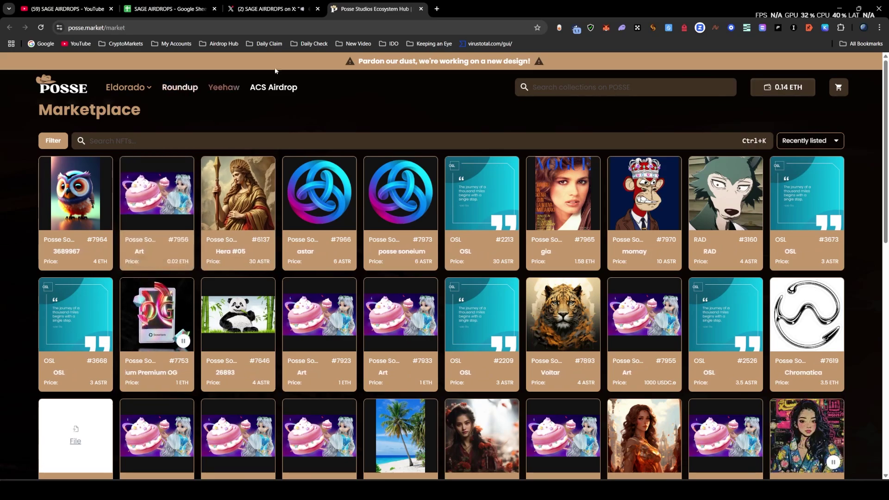
Filter the marketplace NFTs to ETH listings only, excluding ASTR and USDC.e, and sort them by lowest price.
{"action": "left_click", "coordinate": [297, 9]}
{"action": "left_click", "coordinate": [382, 9]}
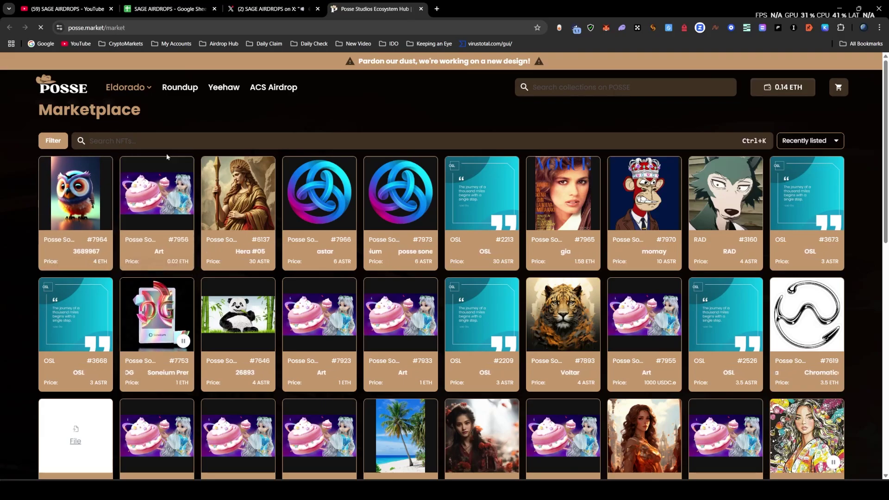
{"action": "left_click", "coordinate": [53, 140]}
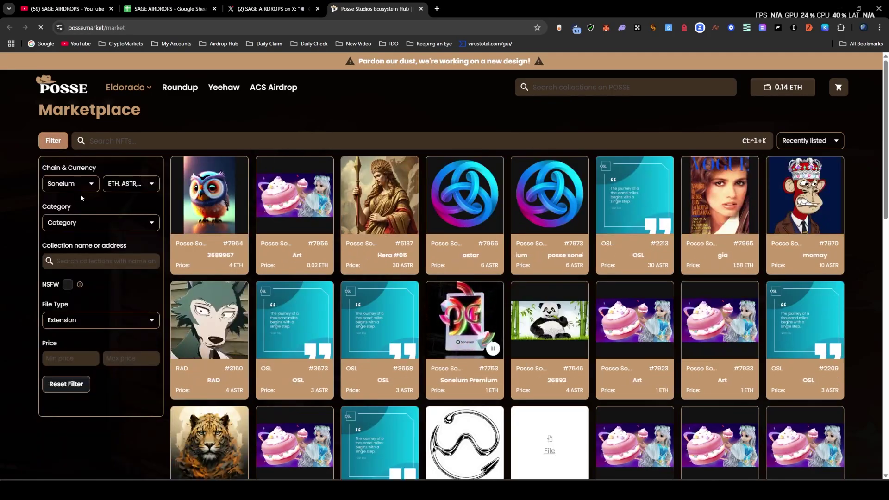
{"action": "left_click", "coordinate": [129, 184]}
{"action": "left_click", "coordinate": [108, 223]}
{"action": "left_click", "coordinate": [109, 240]}
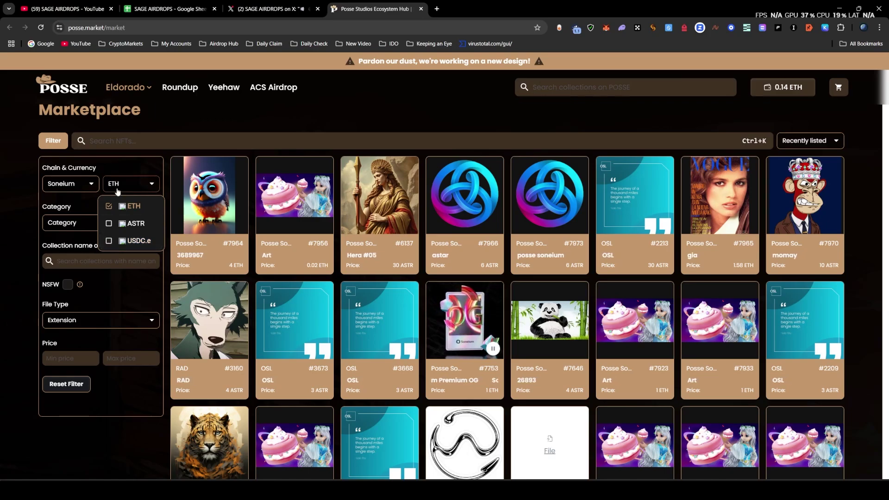
{"action": "mouse_move", "coordinate": [82, 290]}
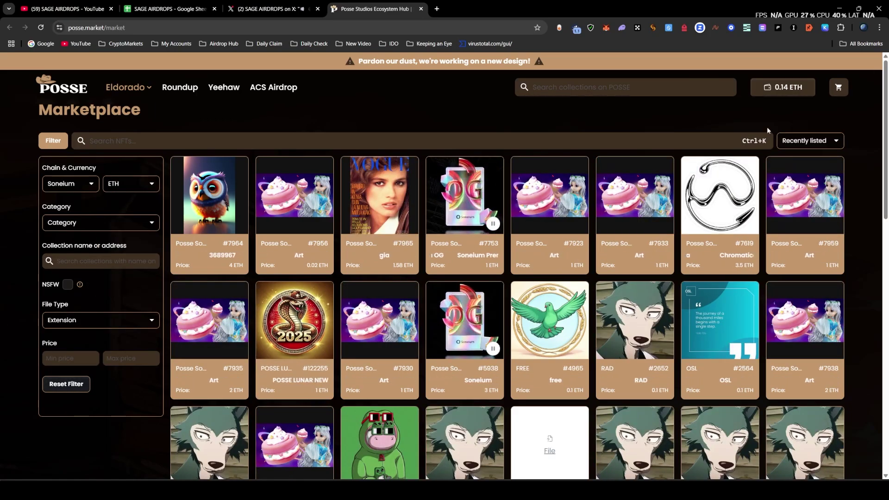
{"action": "left_click", "coordinate": [806, 141]}
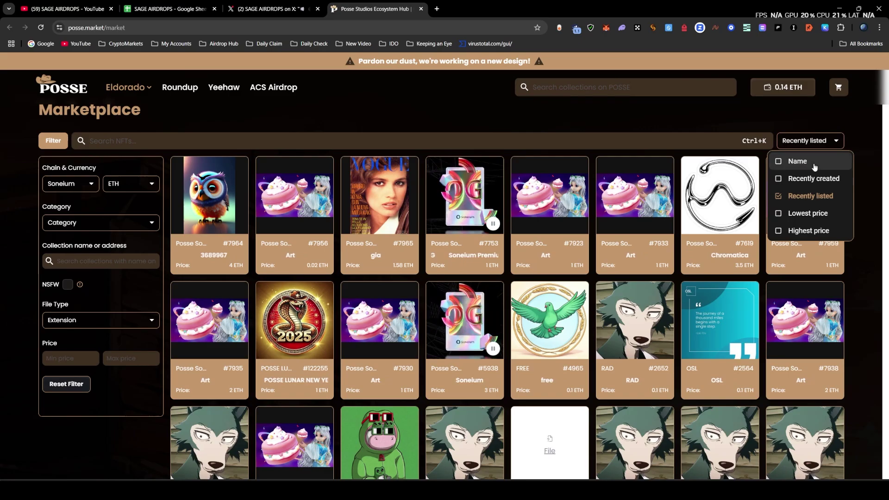
{"action": "left_click", "coordinate": [808, 213]}
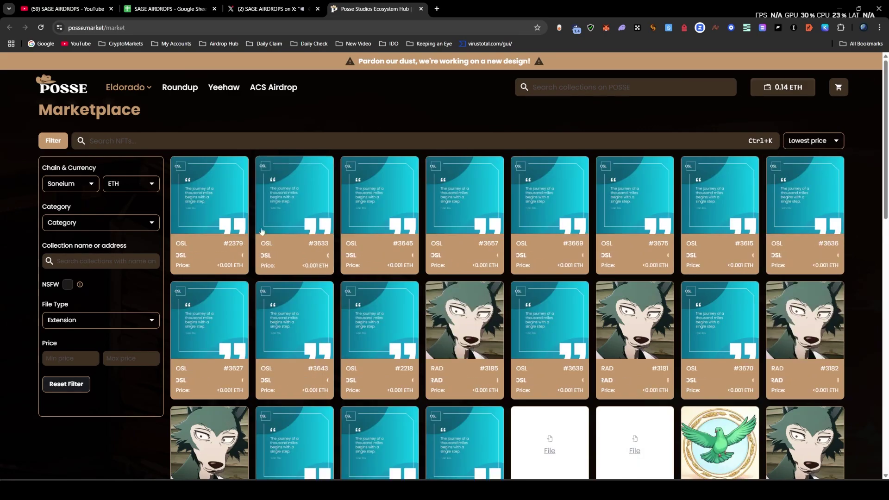
Look through the cheapest ETH listings, buy OSL NFT #3597, and approve the purchase in OKX Wallet.
{"action": "scroll", "coordinate": [293, 278], "scroll_direction": "down", "scroll_amount": 6}
{"action": "scroll", "coordinate": [277, 277], "scroll_direction": "up", "scroll_amount": 6}
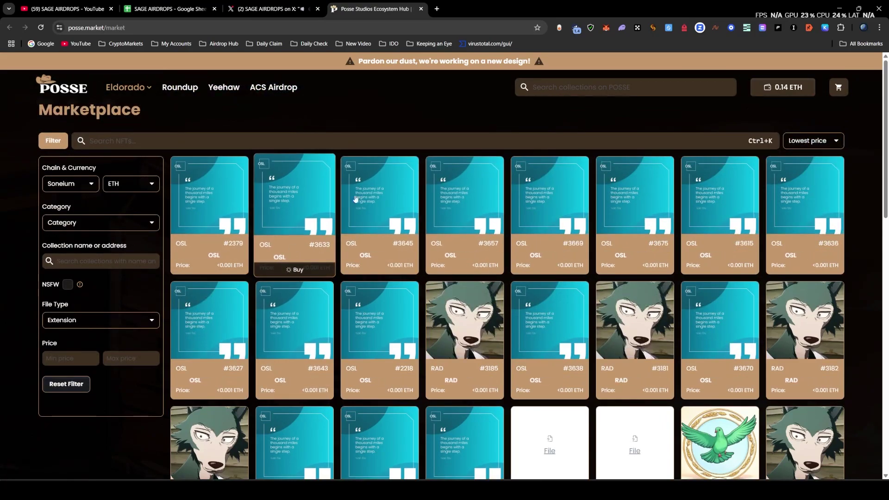
{"action": "scroll", "coordinate": [356, 286], "scroll_direction": "down", "scroll_amount": 2}
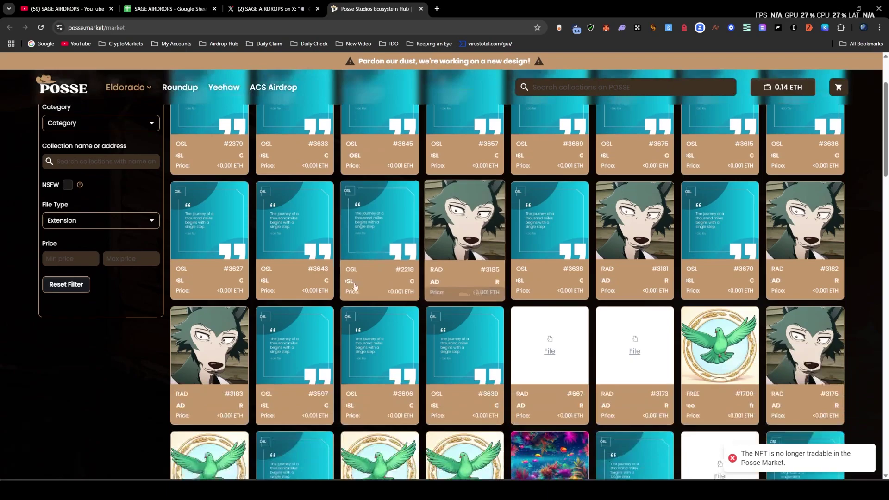
{"action": "scroll", "coordinate": [356, 286], "scroll_direction": "down", "scroll_amount": 3}
{"action": "left_click", "coordinate": [297, 259]}
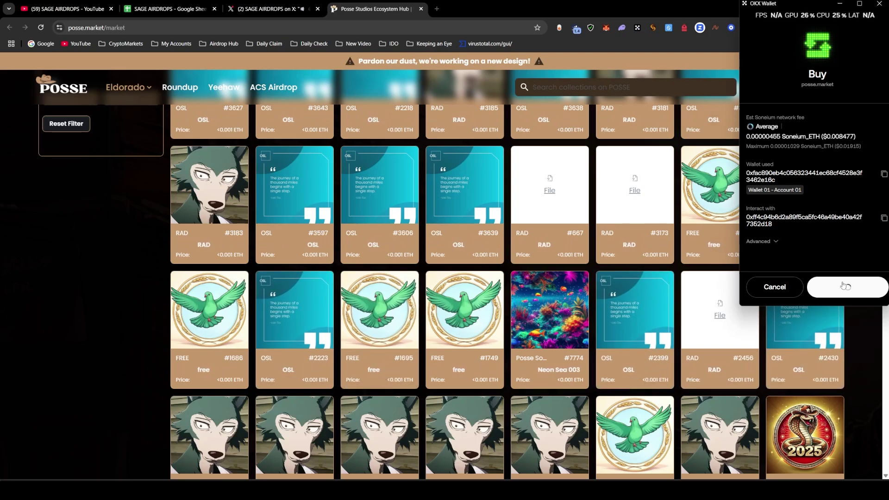
Browse the lowest-priced listings for another NFT and open the FREE #1695 green bird NFT.
{"action": "scroll", "coordinate": [252, 195], "scroll_direction": "up", "scroll_amount": 2}
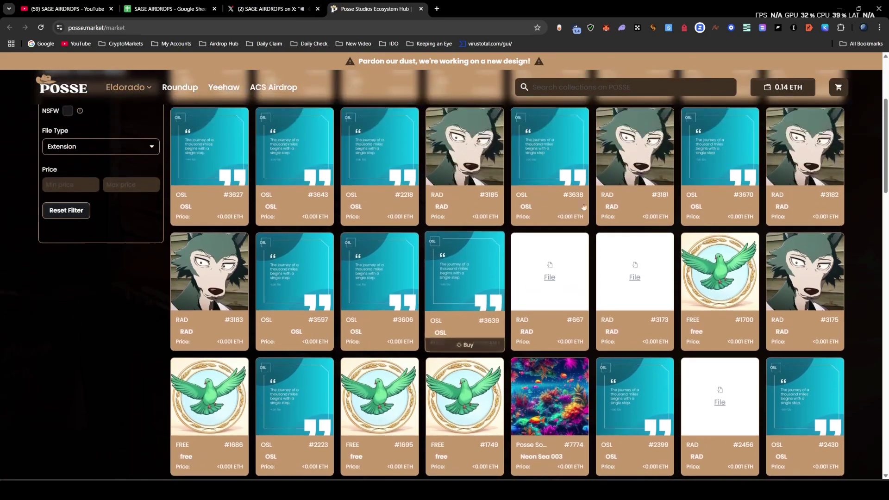
{"action": "scroll", "coordinate": [357, 253], "scroll_direction": "down", "scroll_amount": 2}
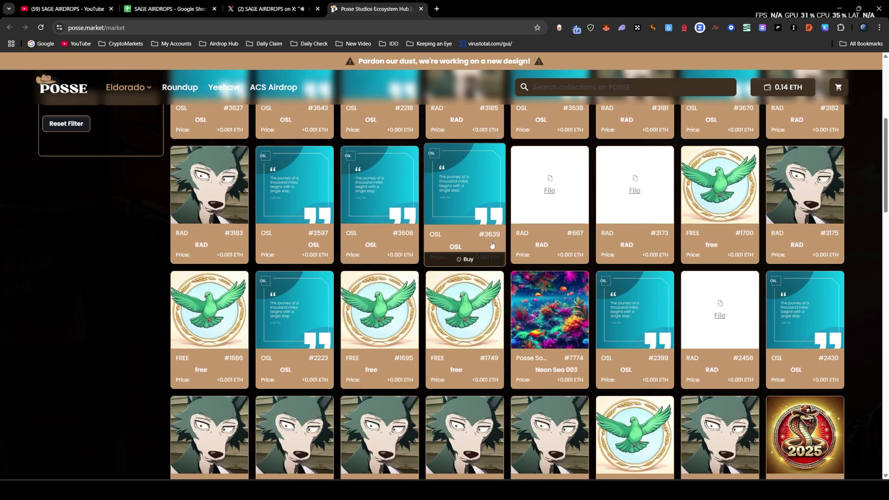
{"action": "scroll", "coordinate": [450, 261], "scroll_direction": "up", "scroll_amount": 2}
{"action": "scroll", "coordinate": [450, 260], "scroll_direction": "up", "scroll_amount": 4}
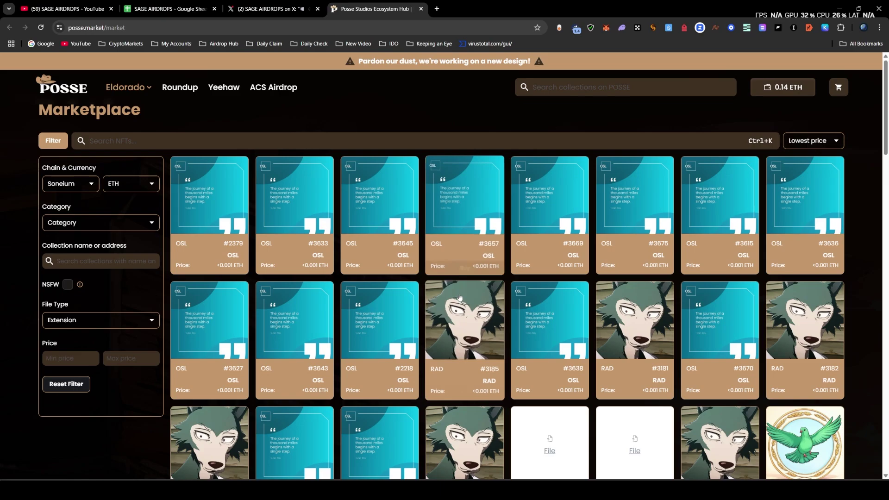
{"action": "scroll", "coordinate": [324, 260], "scroll_direction": "down", "scroll_amount": 7}
{"action": "scroll", "coordinate": [324, 260], "scroll_direction": "down", "scroll_amount": 2}
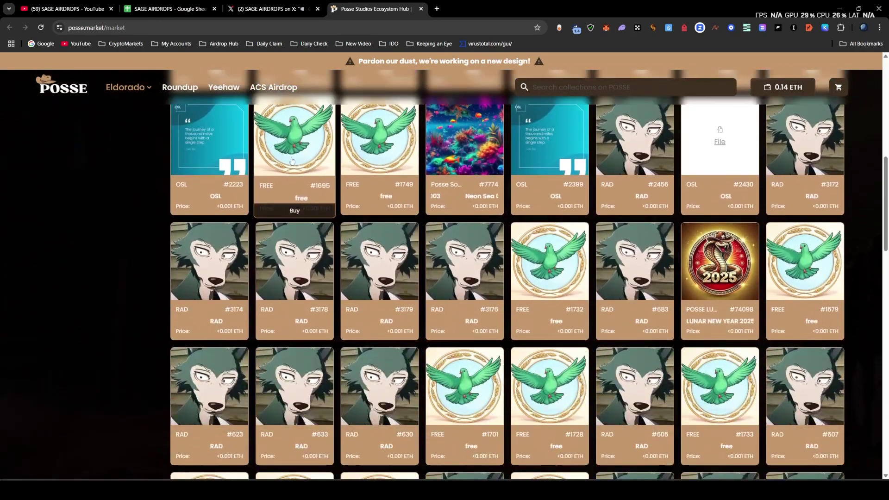
{"action": "left_click", "coordinate": [319, 204]}
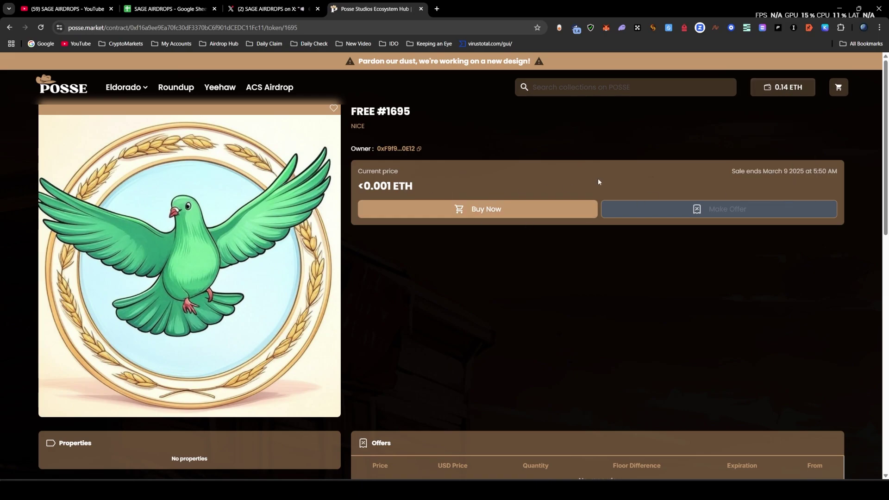
List the OSL #3597 NFT from the Posse portfolio for 0.001 ETH and confirm the wallet requests in OKX Wallet.
{"action": "mouse_move", "coordinate": [783, 89]}
{"action": "left_click", "coordinate": [778, 142]}
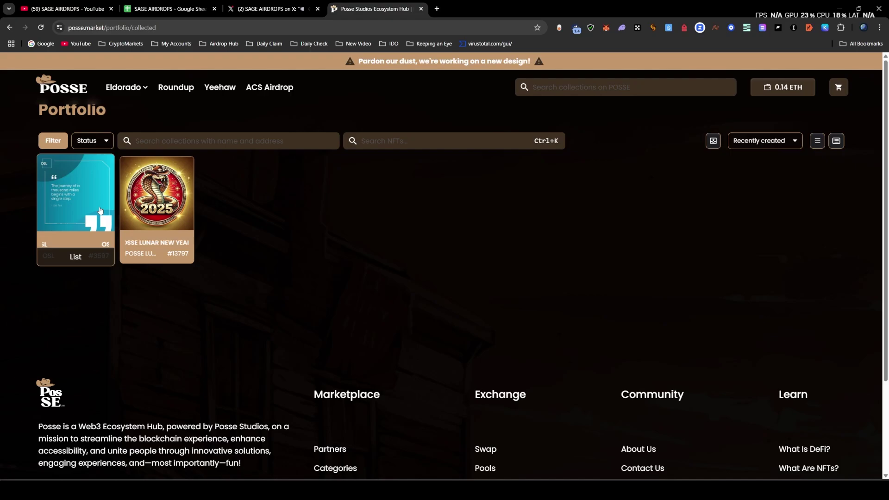
{"action": "left_click", "coordinate": [88, 260]}
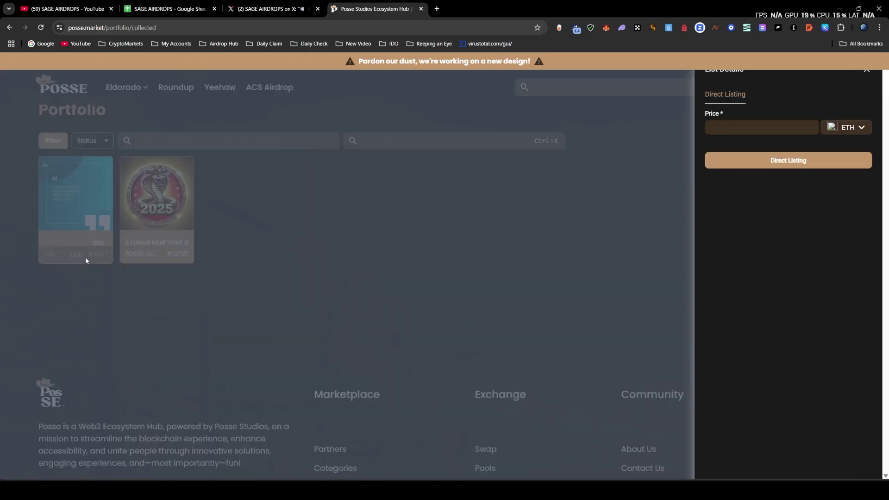
{"action": "left_click", "coordinate": [750, 132]}
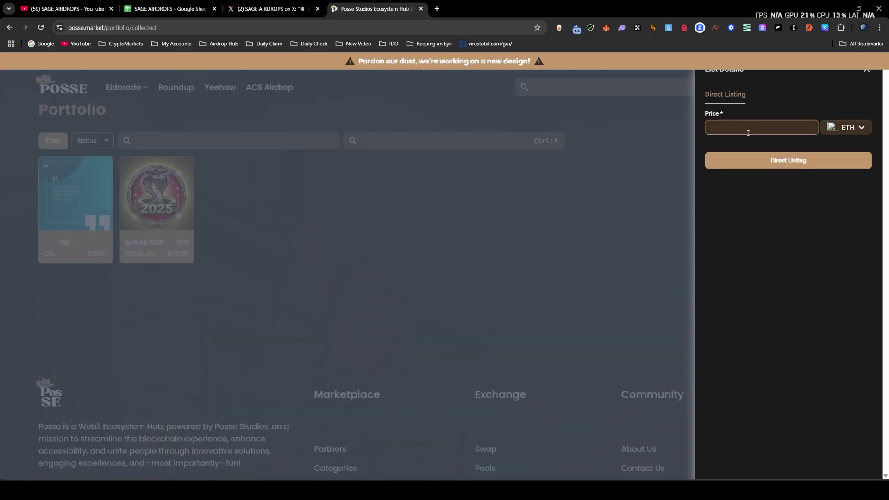
{"action": "type", "text": "0.001"}
{"action": "left_click", "coordinate": [783, 161]}
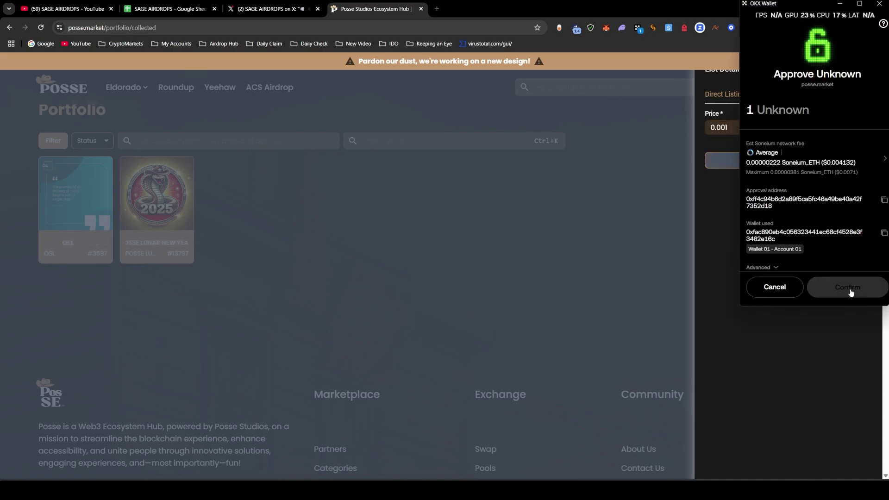
{"action": "left_click", "coordinate": [849, 289]}
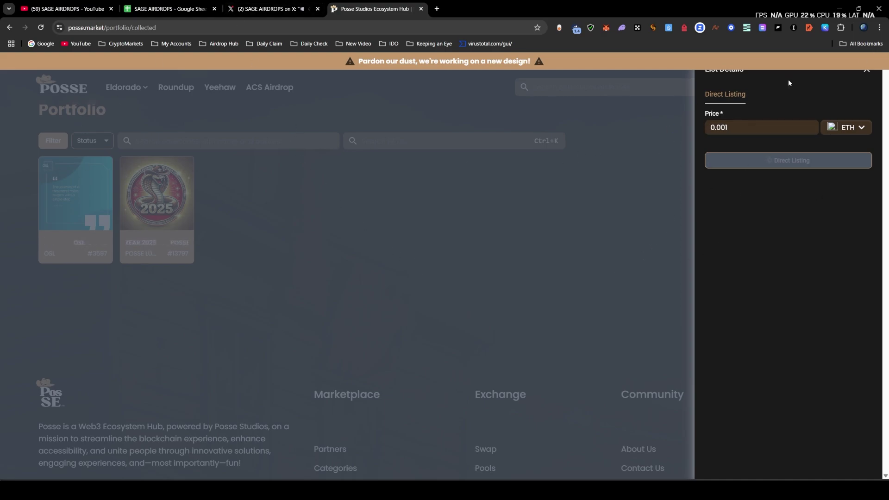
{"action": "left_click", "coordinate": [323, 5]}
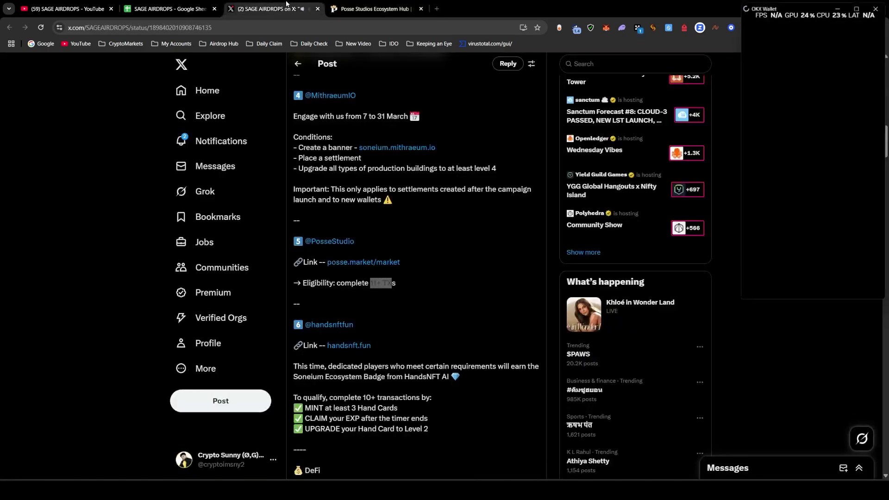
{"action": "left_click", "coordinate": [849, 291]}
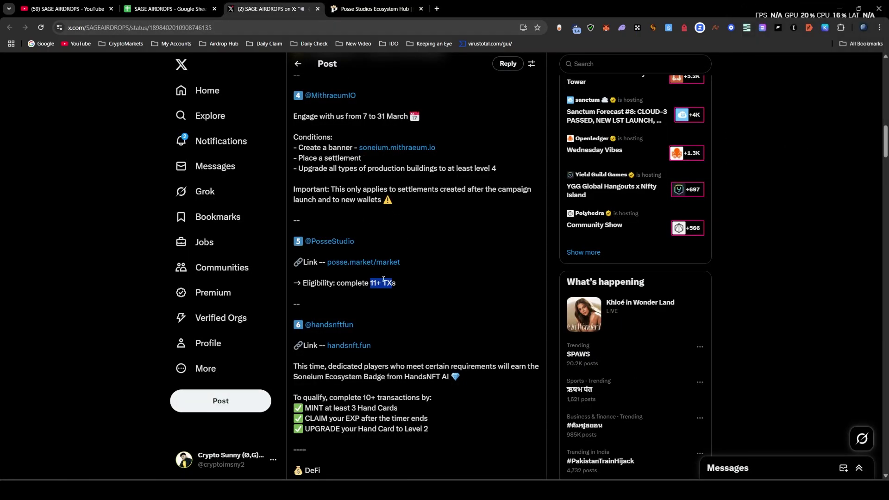
Check the Posse transaction requirement in the badges post, and return to the FREE #1695 NFT page.
{"action": "left_click", "coordinate": [306, 292]}
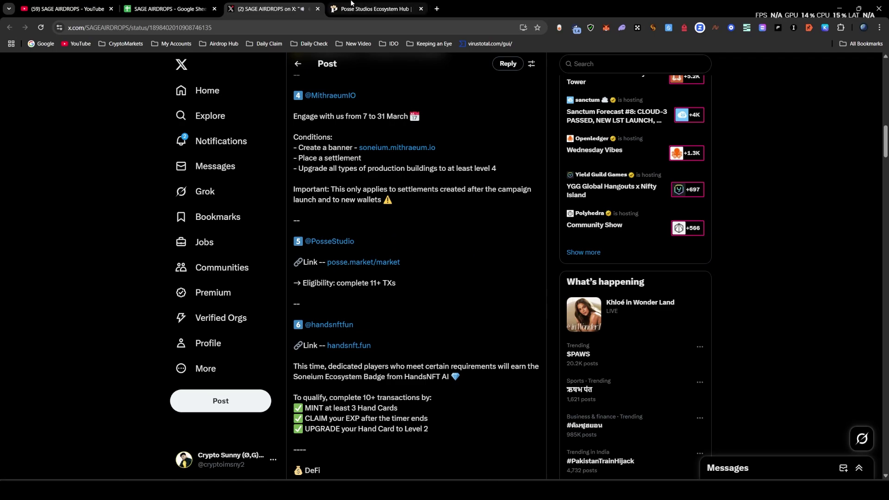
{"action": "left_click", "coordinate": [352, 4]}
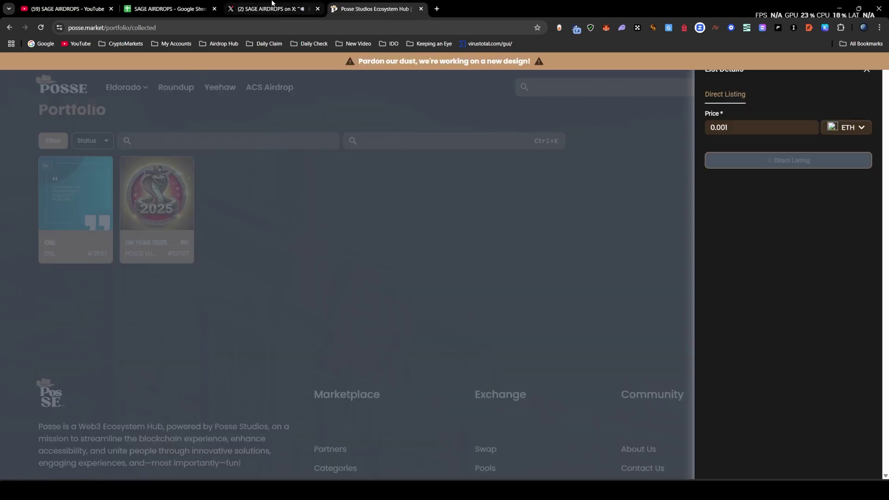
{"action": "left_click", "coordinate": [272, 9]}
{"action": "left_click_drag", "start_coordinate": [370, 284], "coordinate": [392, 284]}
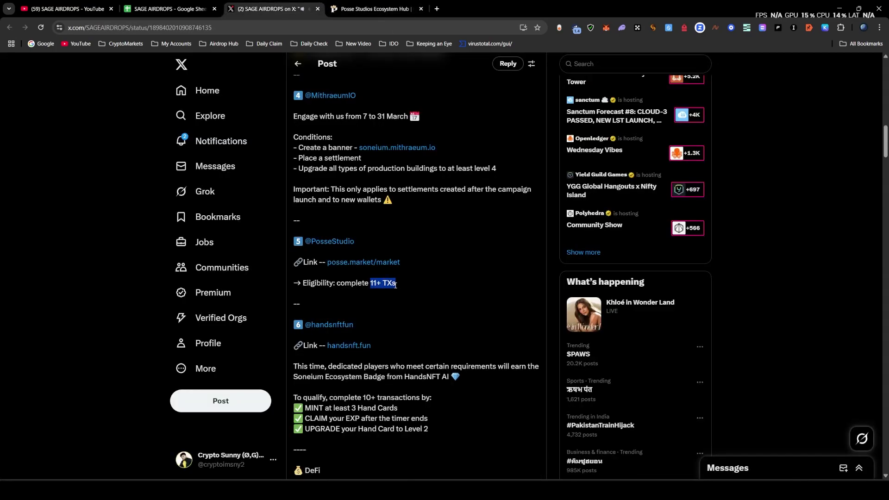
{"action": "left_click", "coordinate": [397, 284]}
{"action": "key", "text": "ctrl+Tab"}
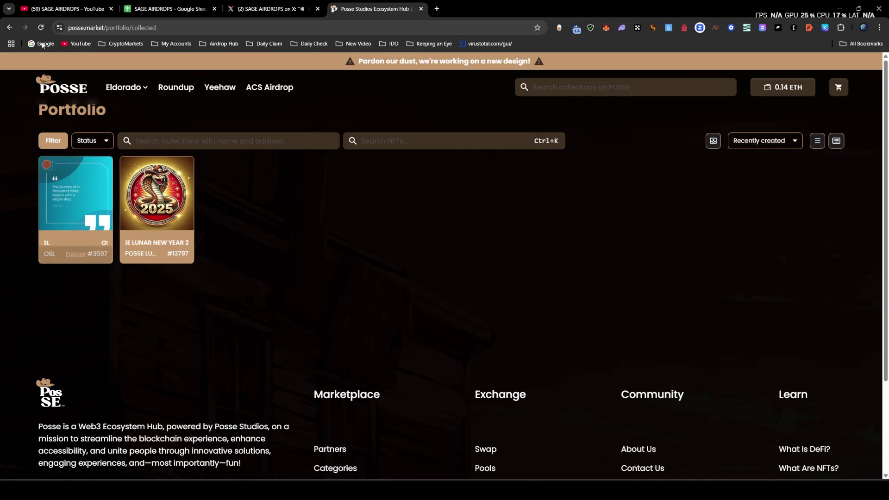
{"action": "key", "text": "alt+Left"}
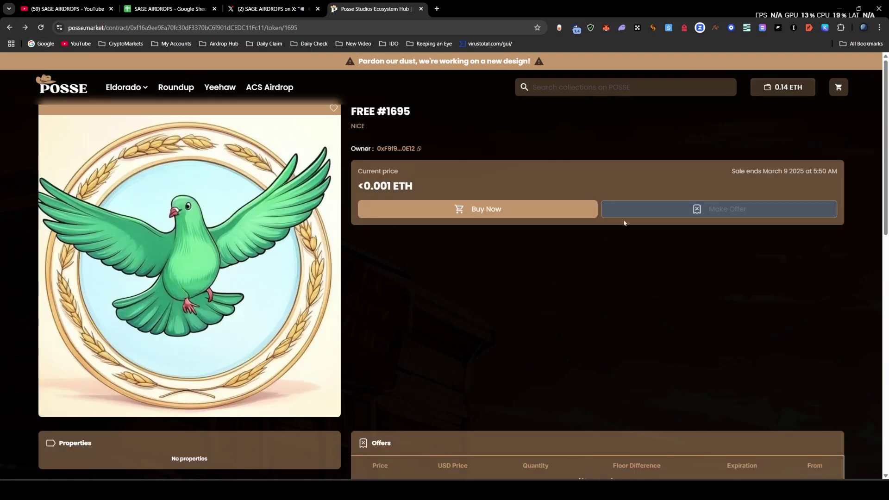
Review the PosseStudio section of the badges post, examining its marketplace link and eligibility condition.
{"action": "left_click", "coordinate": [294, 14]}
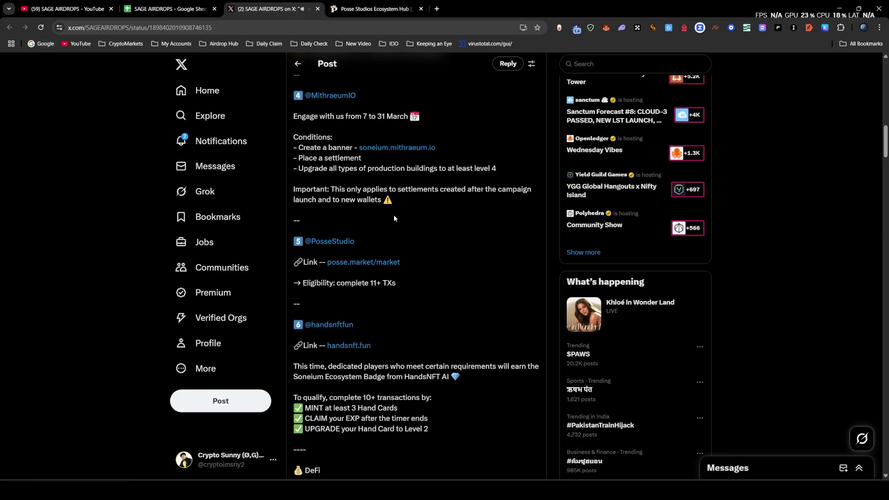
{"action": "left_click_drag", "start_coordinate": [397, 281], "coordinate": [405, 255]}
{"action": "scroll", "coordinate": [332, 186], "scroll_direction": "down", "scroll_amount": 4}
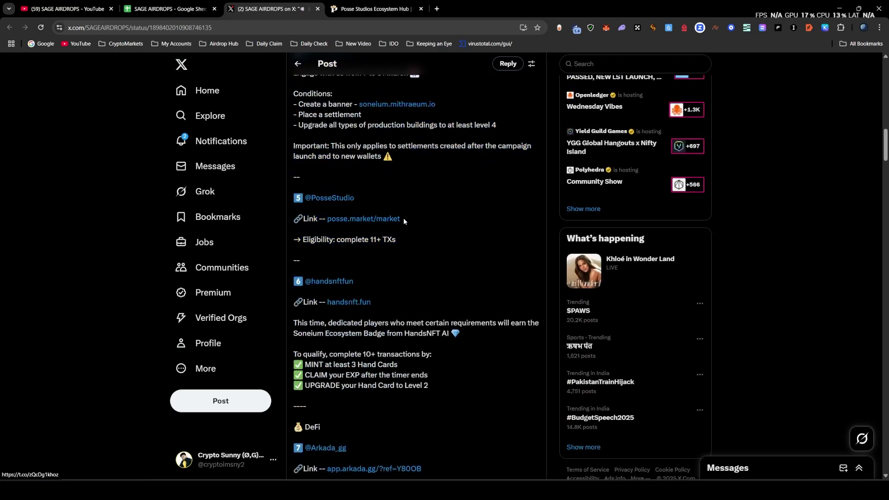
{"action": "left_click_drag", "start_coordinate": [397, 242], "coordinate": [372, 240]}
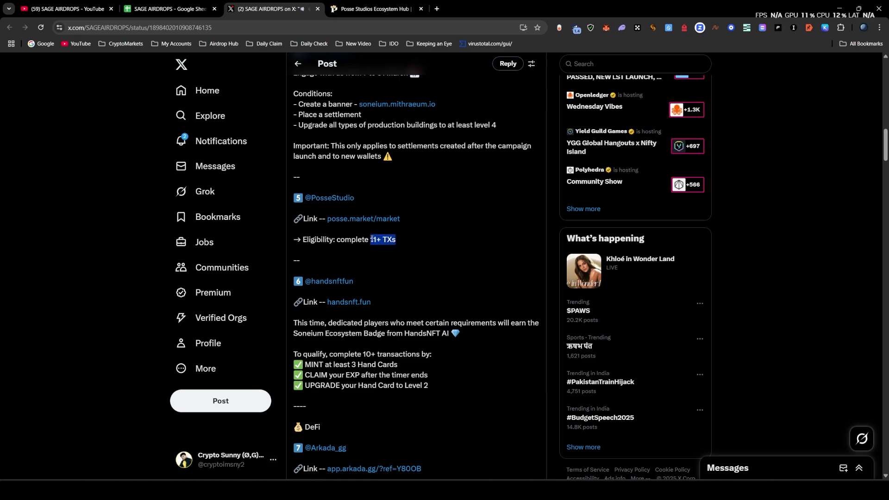
{"action": "left_click", "coordinate": [317, 250]}
{"action": "left_click_drag", "start_coordinate": [359, 198], "coordinate": [311, 200]}
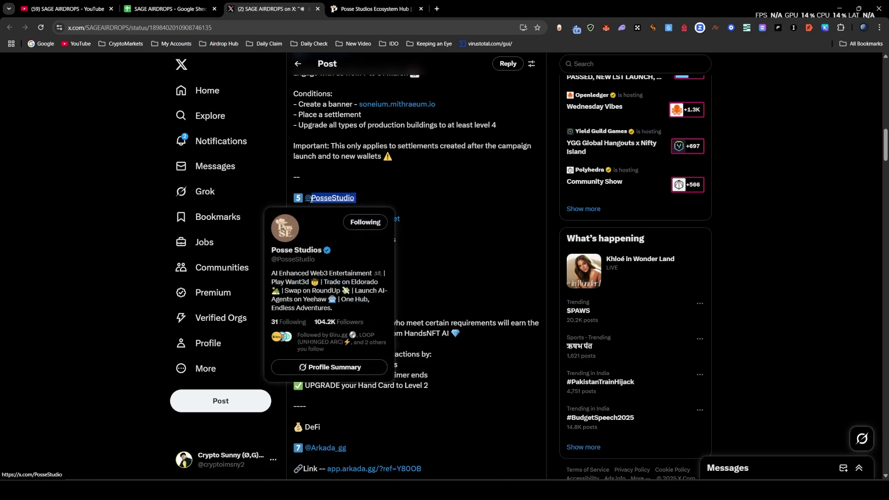
{"action": "left_click", "coordinate": [326, 211]}
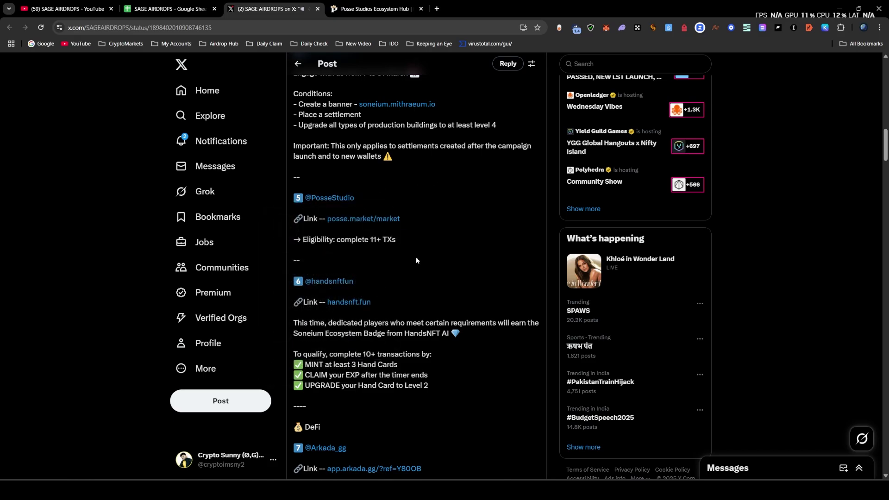
{"action": "scroll", "coordinate": [416, 260], "scroll_direction": "up", "scroll_amount": 10}
{"action": "scroll", "coordinate": [416, 260], "scroll_direction": "down", "scroll_amount": 12}
{"action": "scroll", "coordinate": [402, 268], "scroll_direction": "up", "scroll_amount": 4}
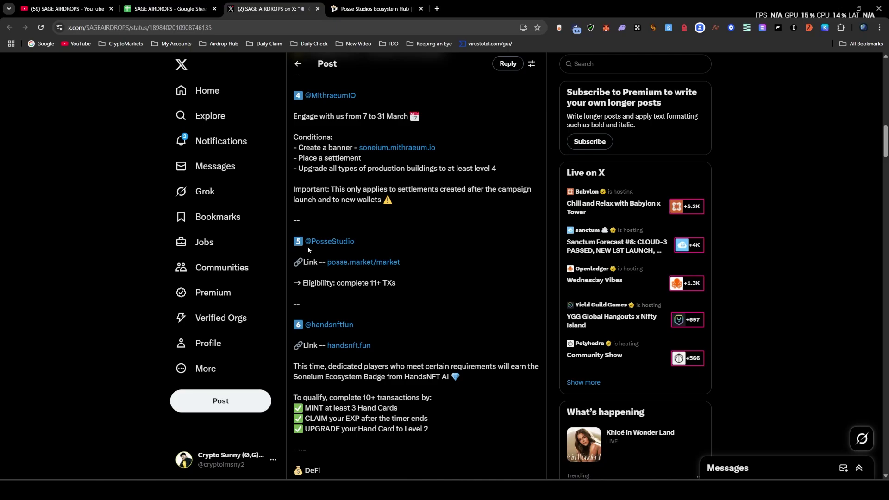
{"action": "left_click_drag", "start_coordinate": [403, 262], "coordinate": [326, 263]}
{"action": "left_click", "coordinate": [468, 294]}
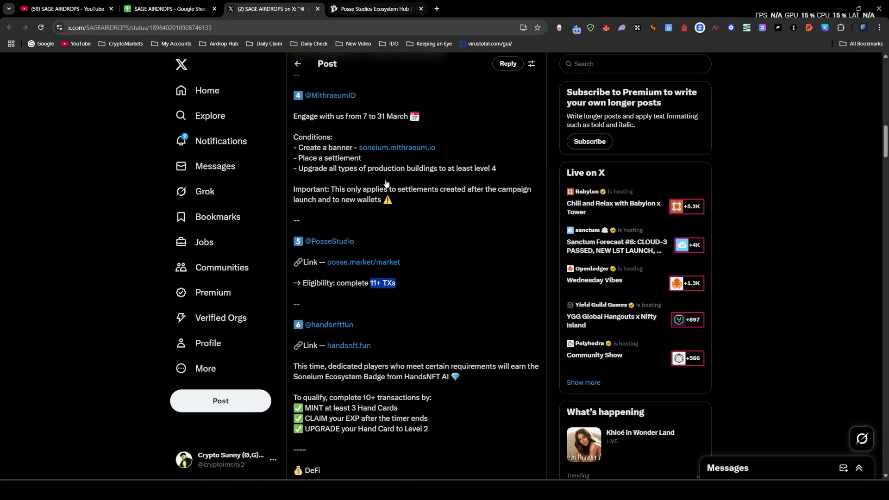
{"action": "left_click", "coordinate": [413, 279]}
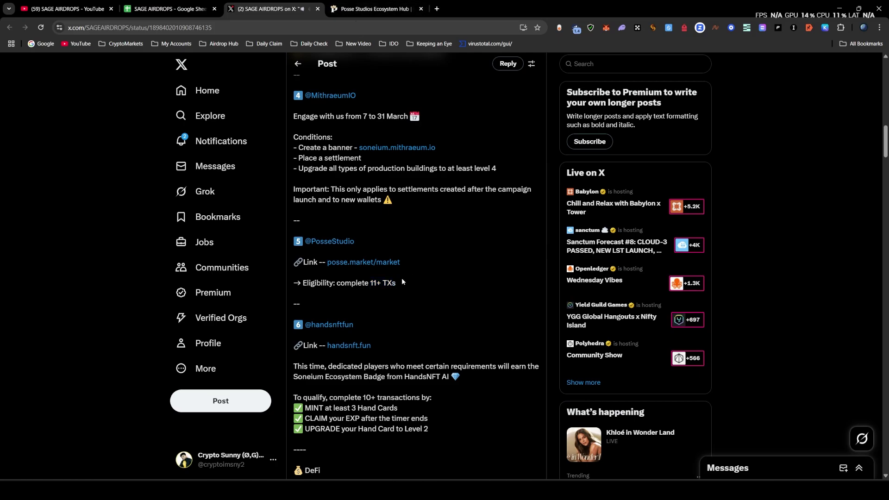
{"action": "left_click_drag", "start_coordinate": [399, 283], "coordinate": [370, 284]}
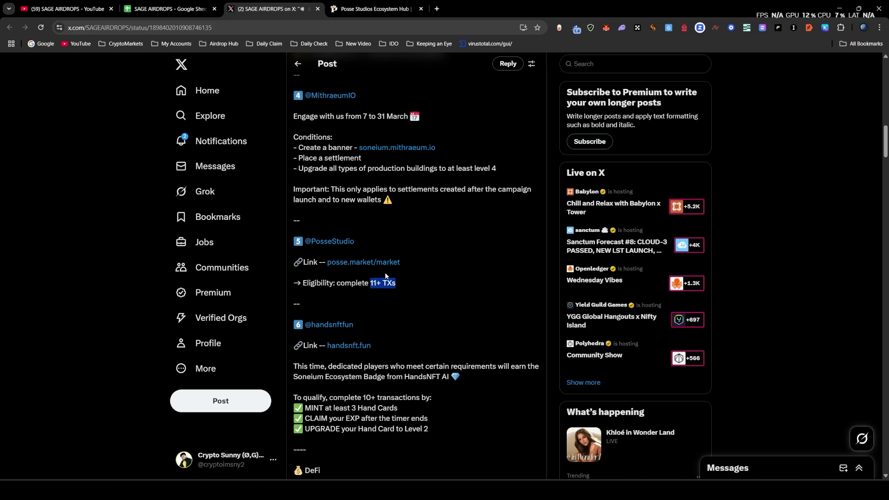
{"action": "left_click", "coordinate": [412, 294]}
Read the HandsNFT section of the badges post, covering the Hand Card minting, EXP claiming and upgrade conditions.
{"action": "scroll", "coordinate": [413, 296], "scroll_direction": "down", "scroll_amount": 3}
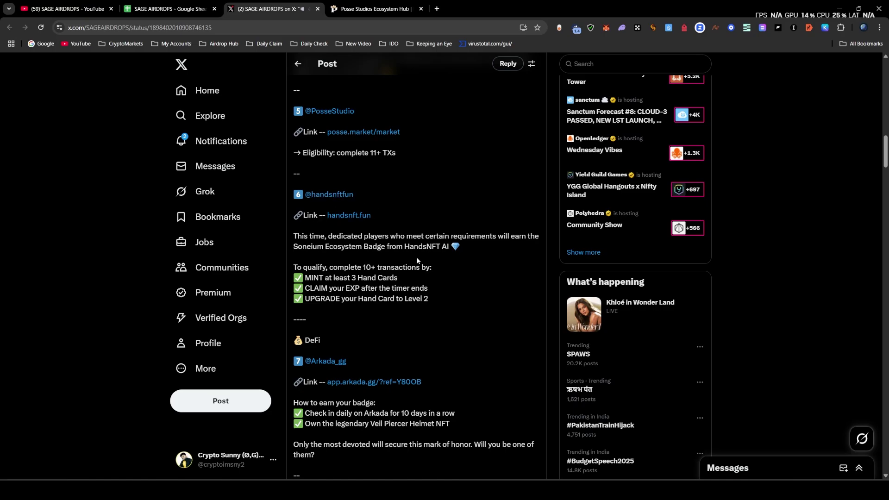
{"action": "scroll", "coordinate": [293, 240], "scroll_direction": "up", "scroll_amount": 1}
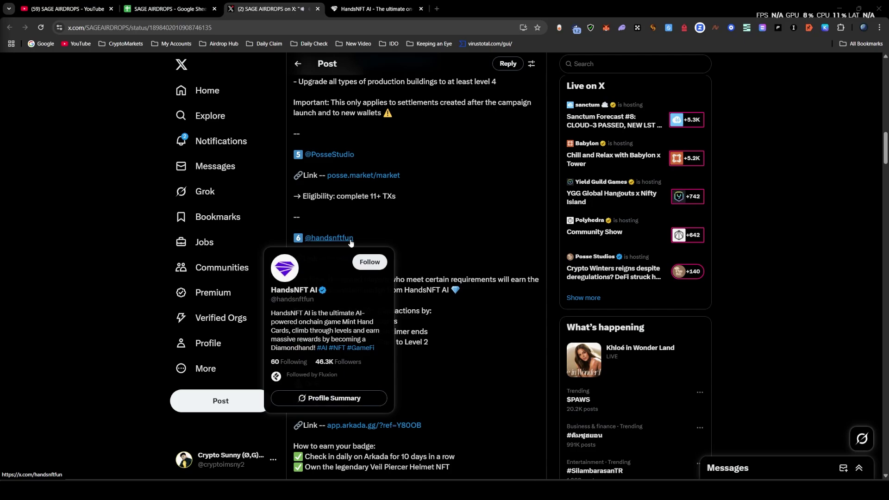
{"action": "scroll", "coordinate": [370, 240], "scroll_direction": "down", "scroll_amount": 1}
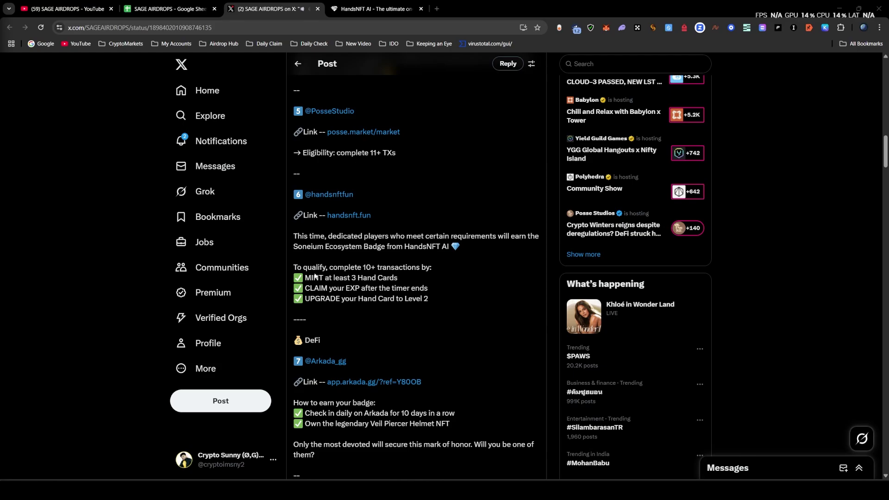
{"action": "left_click_drag", "start_coordinate": [378, 268], "coordinate": [407, 279]}
{"action": "left_click", "coordinate": [340, 285]}
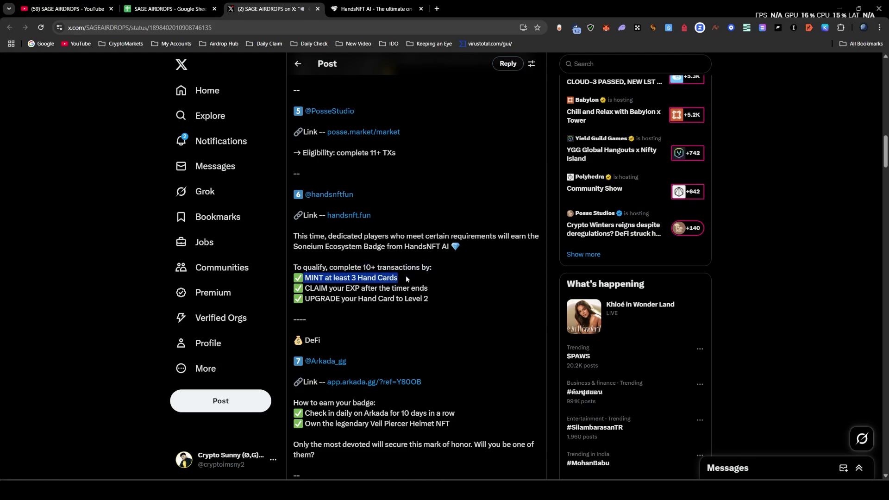
{"action": "left_click", "coordinate": [347, 297]}
{"action": "left_click_drag", "start_coordinate": [306, 289], "coordinate": [428, 290]}
{"action": "left_click", "coordinate": [324, 298]}
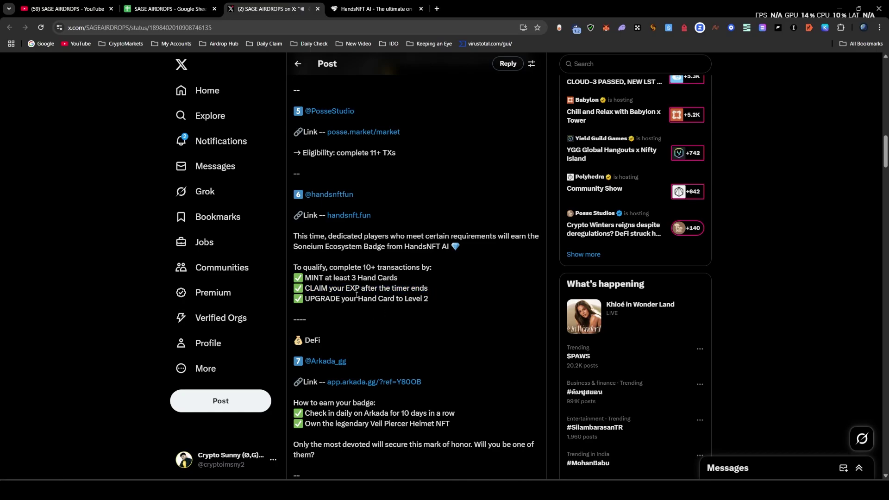
{"action": "left_click_drag", "start_coordinate": [429, 299], "coordinate": [369, 299]}
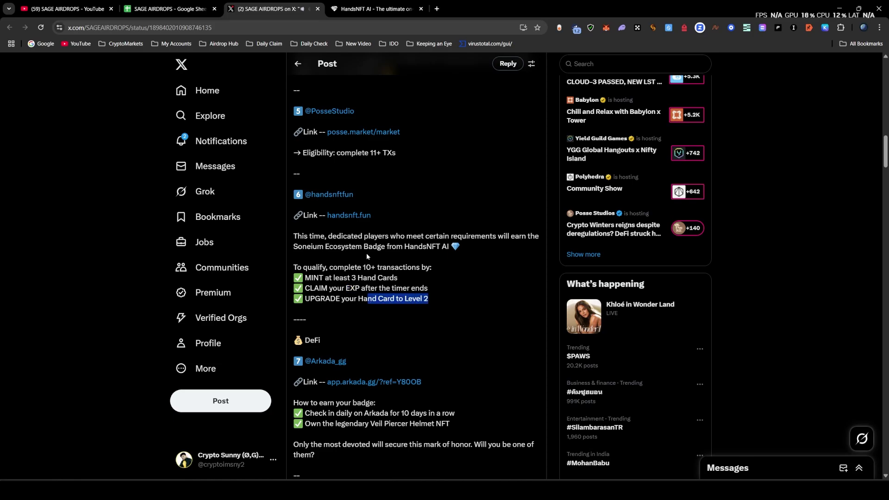
Switch to the HandsNFT AI site and examine the Public Mint price and quantity.
{"action": "left_click", "coordinate": [373, 5]}
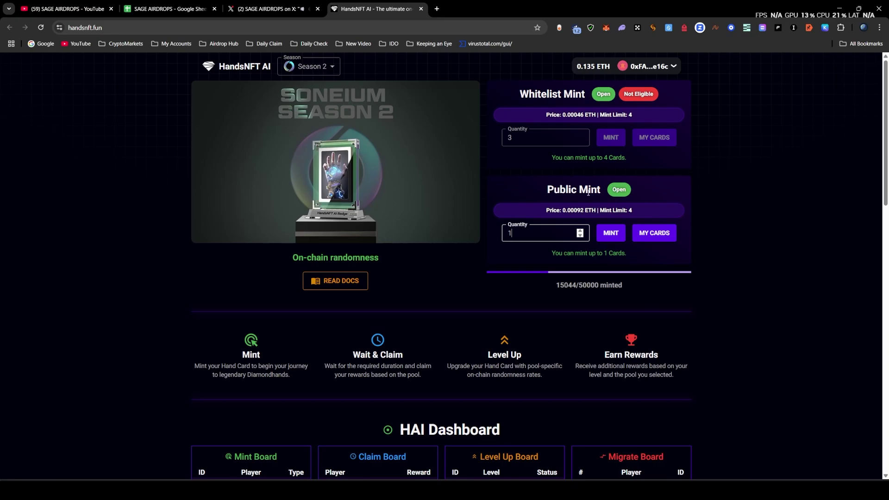
{"action": "triple_click", "coordinate": [574, 190]}
{"action": "left_click", "coordinate": [569, 220]}
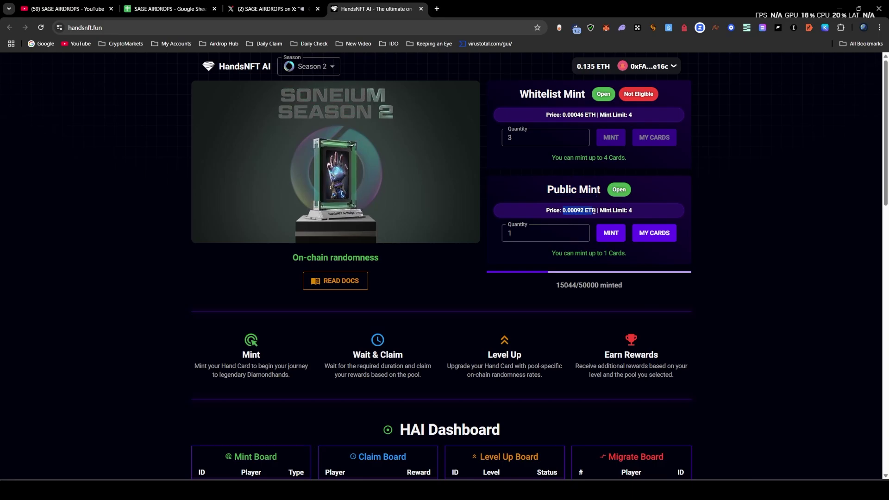
{"action": "left_click", "coordinate": [516, 232]}
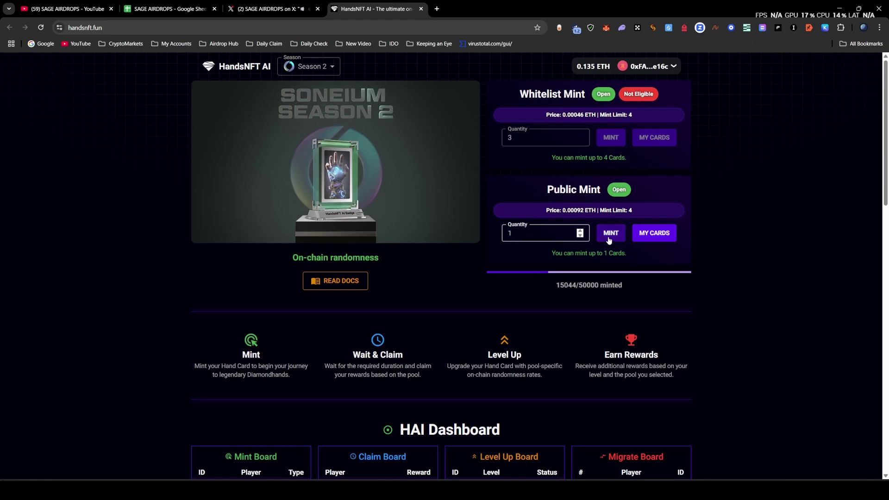
{"action": "double_click", "coordinate": [518, 233]}
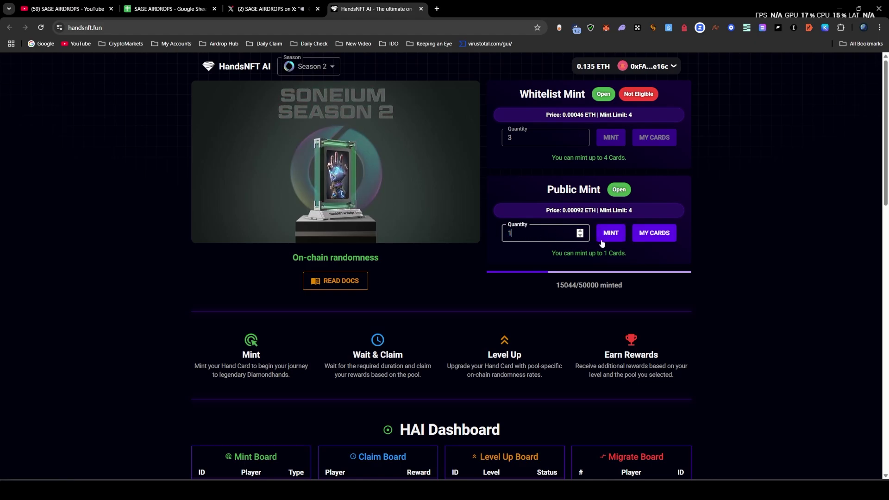
{"action": "left_click", "coordinate": [528, 233]}
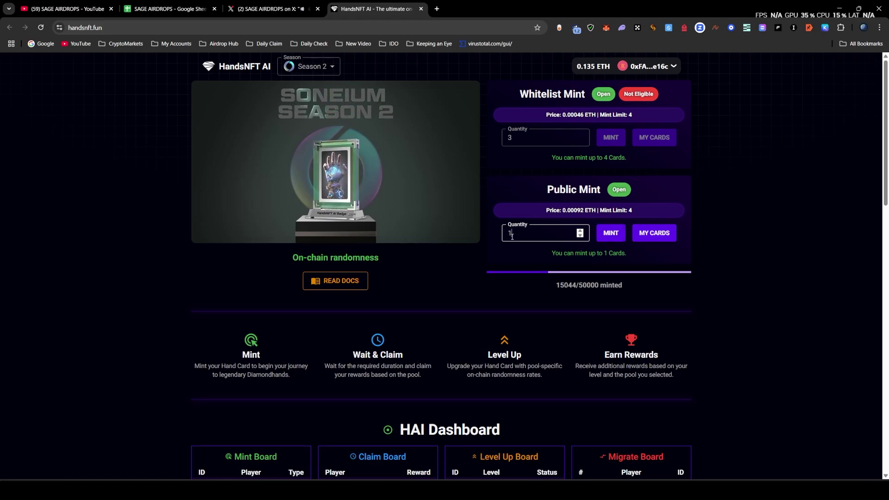
Recheck the HandsNFT conditions in the post, and view the owned Hand Cards and the pool durations on the HandsNFT site.
{"action": "left_click", "coordinate": [298, 8]}
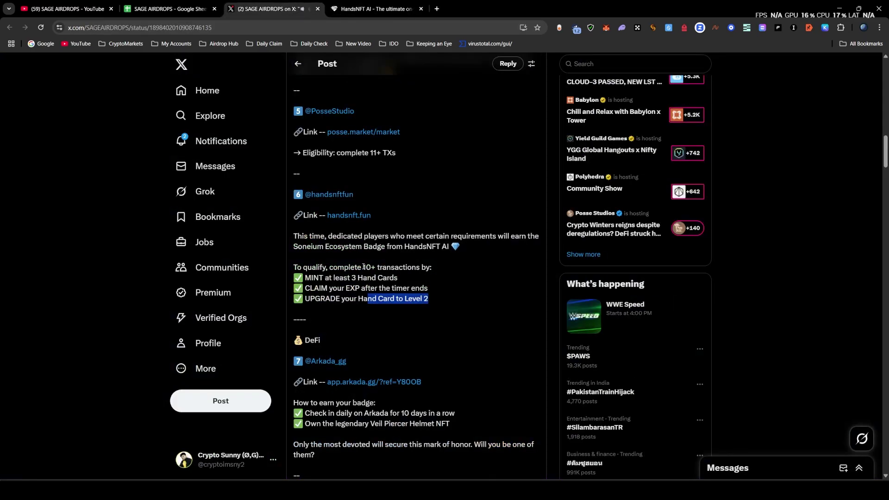
{"action": "left_click", "coordinate": [362, 8]}
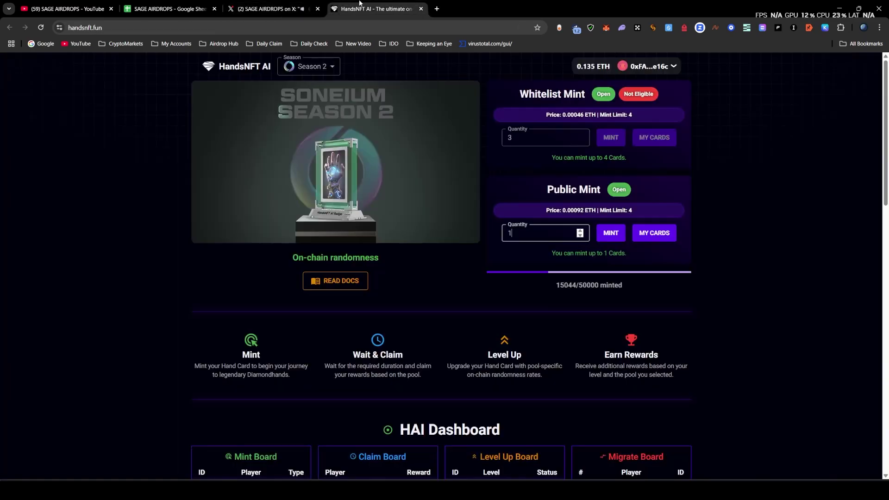
{"action": "left_click", "coordinate": [661, 235]}
{"action": "scroll", "coordinate": [420, 319], "scroll_direction": "up", "scroll_amount": 5}
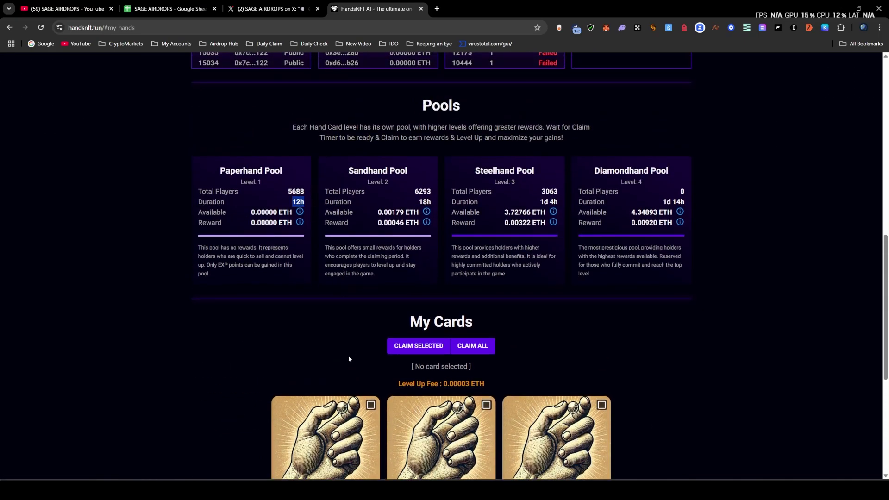
Examine the claim timers of the three owned Paperhand cards in the My Cards section.
{"action": "scroll", "coordinate": [349, 359], "scroll_direction": "down", "scroll_amount": 3}
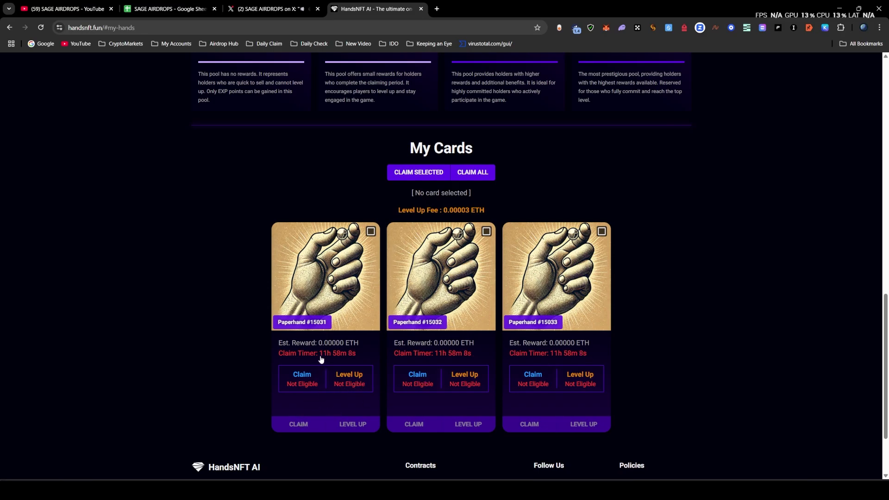
{"action": "left_click_drag", "start_coordinate": [319, 360], "coordinate": [365, 361]}
{"action": "left_click_drag", "start_coordinate": [436, 357], "coordinate": [570, 359]}
{"action": "left_click", "coordinate": [627, 364]}
{"action": "left_click", "coordinate": [342, 355]}
{"action": "left_click", "coordinate": [363, 415]}
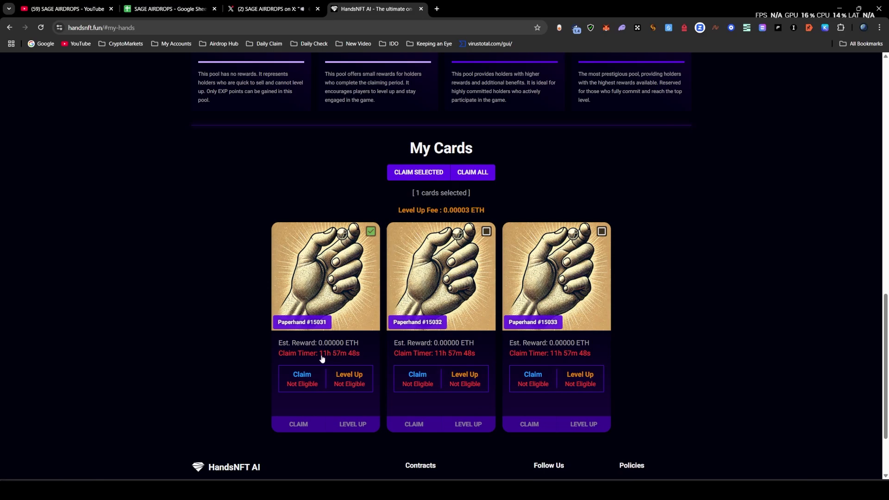
{"action": "left_click_drag", "start_coordinate": [322, 359], "coordinate": [366, 360]}
Switch to the badges post and reread the HandsNFT qualification conditions on minting, claiming and upgrading.
{"action": "left_click", "coordinate": [277, 8]}
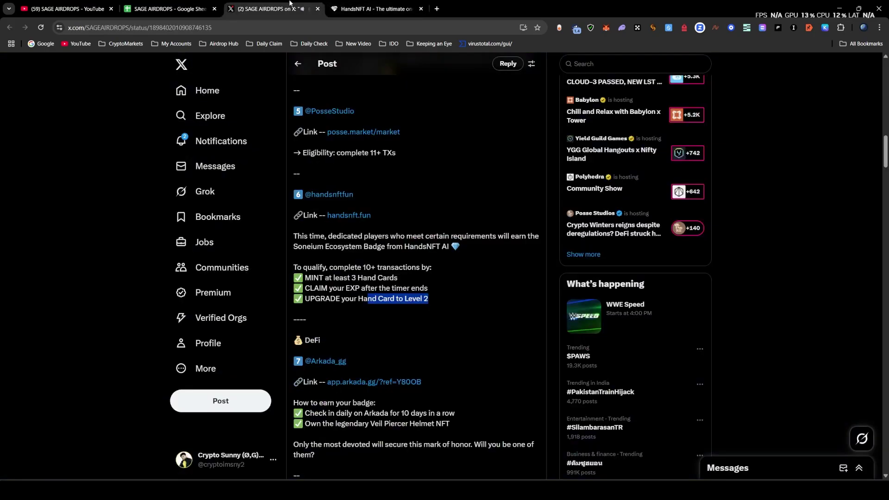
{"action": "left_click_drag", "start_coordinate": [364, 267], "coordinate": [432, 268]}
{"action": "left_click_drag", "start_coordinate": [430, 299], "coordinate": [308, 299]}
{"action": "left_click", "coordinate": [425, 307]}
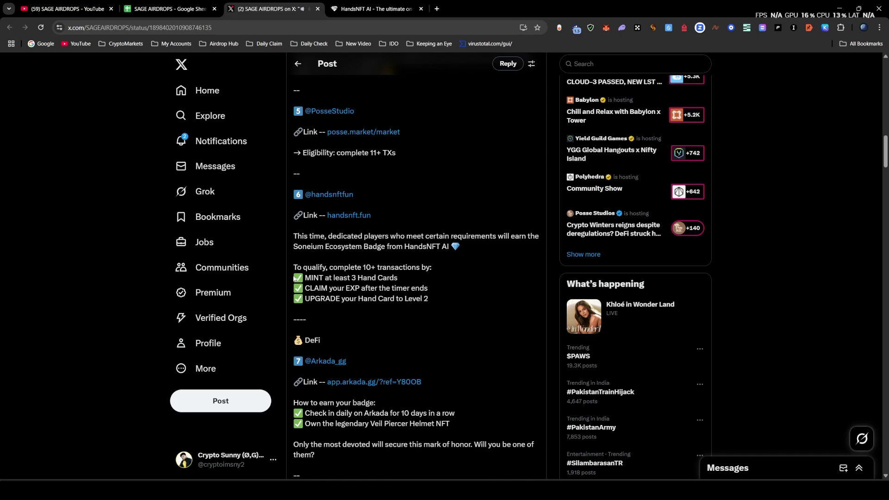
{"action": "left_click_drag", "start_coordinate": [295, 279], "coordinate": [305, 298]}
{"action": "left_click", "coordinate": [441, 304]}
{"action": "left_click_drag", "start_coordinate": [440, 304], "coordinate": [299, 264]}
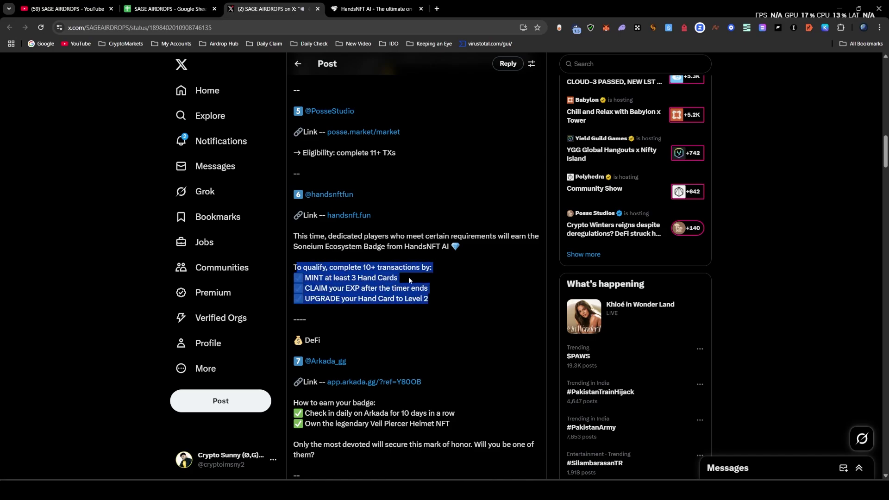
{"action": "left_click", "coordinate": [379, 261]}
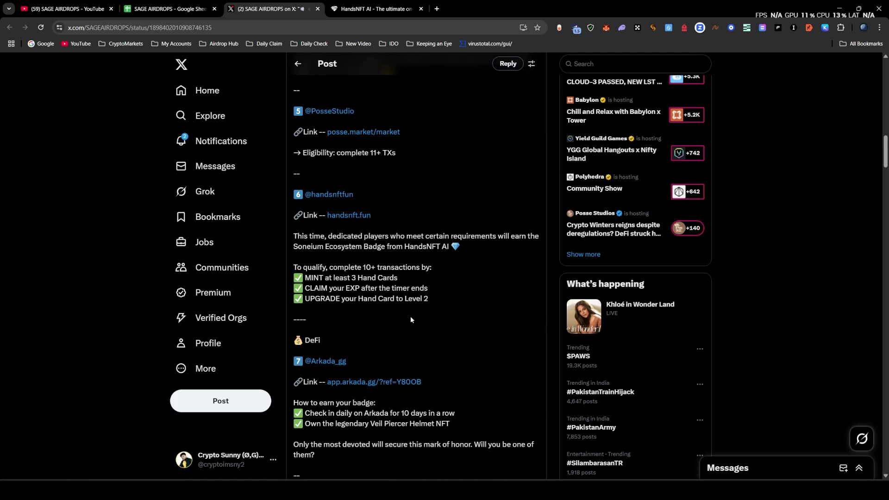
Look over the badges post's category headings, from Gaming & Metaverse down to the DeFi section.
{"action": "scroll", "coordinate": [323, 215], "scroll_direction": "down", "scroll_amount": 3}
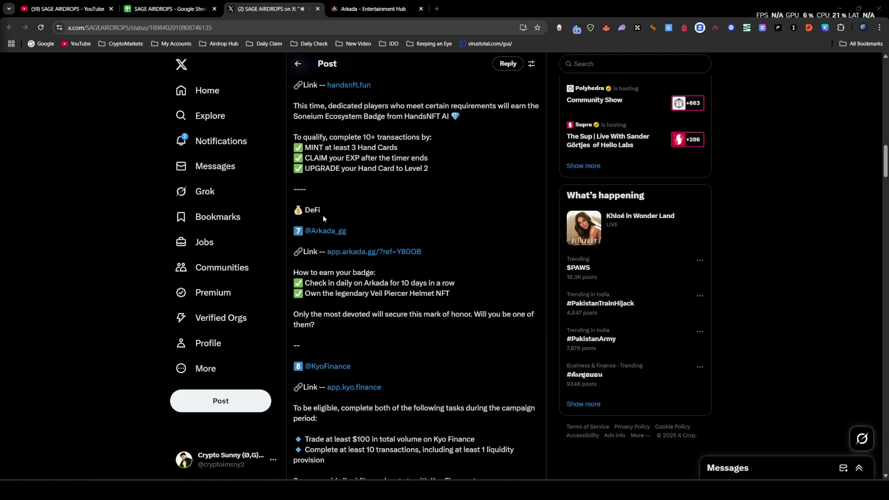
{"action": "left_click_drag", "start_coordinate": [321, 215], "coordinate": [291, 209]}
{"action": "scroll", "coordinate": [421, 239], "scroll_direction": "up", "scroll_amount": 5}
{"action": "scroll", "coordinate": [420, 240], "scroll_direction": "up", "scroll_amount": 20}
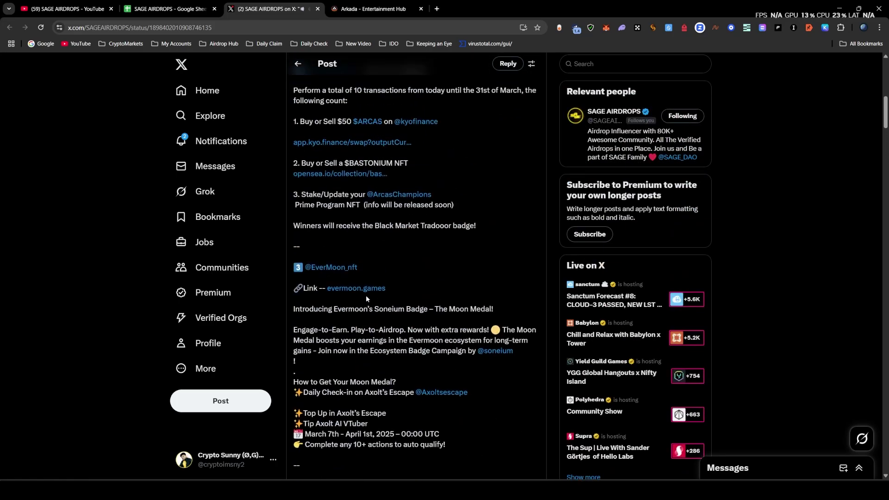
{"action": "scroll", "coordinate": [352, 259], "scroll_direction": "up", "scroll_amount": 3}
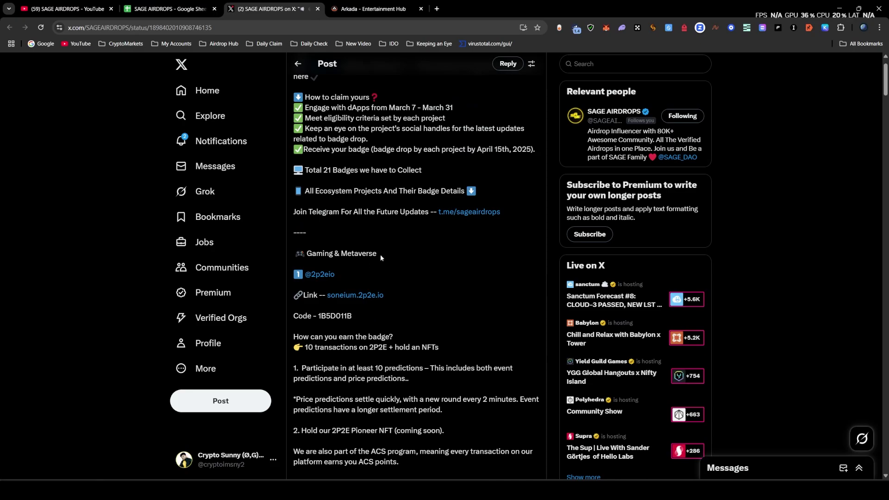
{"action": "left_click_drag", "start_coordinate": [380, 254], "coordinate": [295, 253]}
{"action": "scroll", "coordinate": [398, 278], "scroll_direction": "down", "scroll_amount": 20}
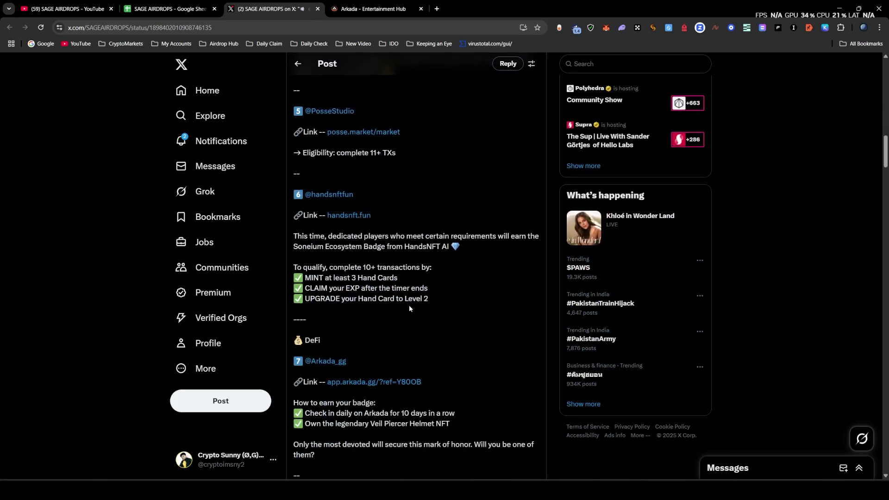
{"action": "scroll", "coordinate": [410, 305], "scroll_direction": "down", "scroll_amount": 6}
{"action": "scroll", "coordinate": [383, 296], "scroll_direction": "up", "scroll_amount": 5}
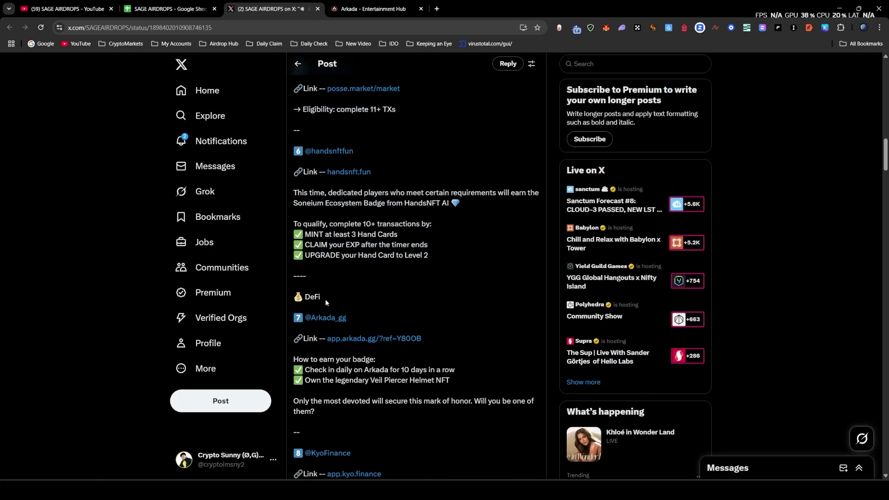
{"action": "scroll", "coordinate": [364, 312], "scroll_direction": "down", "scroll_amount": 2}
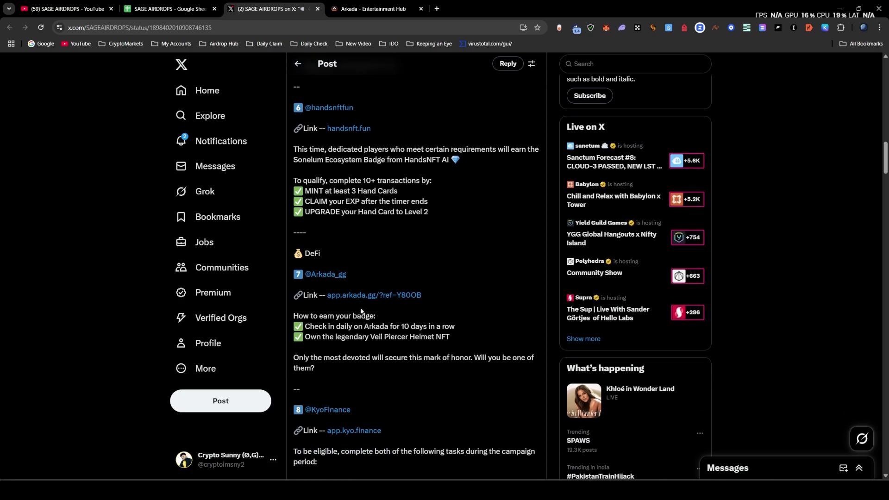
Read the Arkada badge conditions in the post, covering the daily check-in and the Veil Piercer Helmet NFT.
{"action": "left_click_drag", "start_coordinate": [294, 273], "coordinate": [377, 274]}
{"action": "left_click", "coordinate": [307, 281]}
{"action": "left_click_drag", "start_coordinate": [366, 283], "coordinate": [302, 288]}
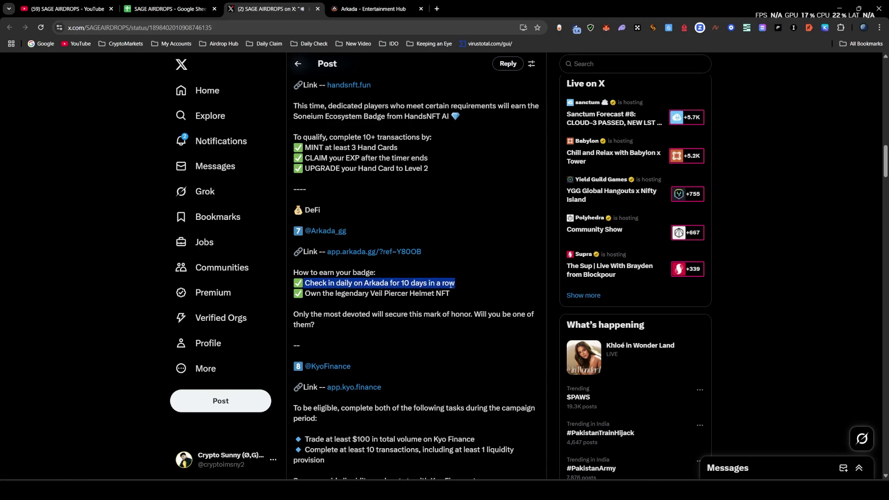
{"action": "left_click", "coordinate": [403, 269]}
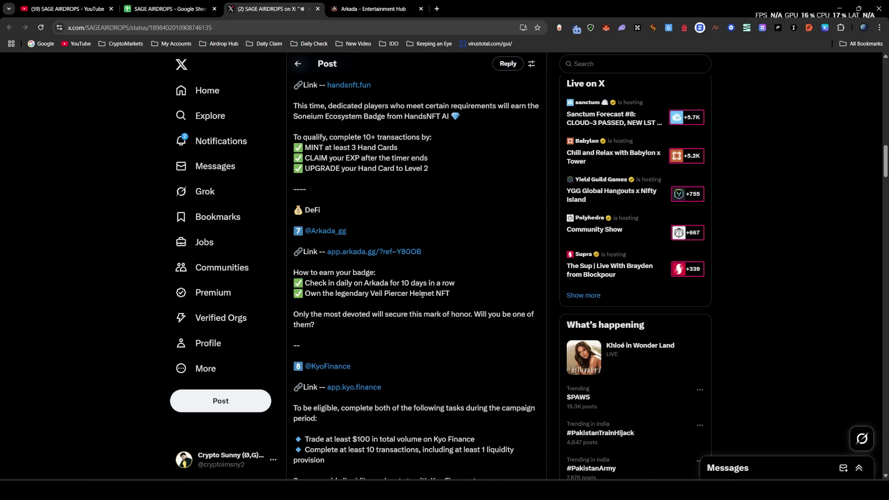
{"action": "left_click_drag", "start_coordinate": [461, 283], "coordinate": [392, 284]}
{"action": "left_click", "coordinate": [480, 281]}
{"action": "left_click_drag", "start_coordinate": [307, 295], "coordinate": [389, 298]}
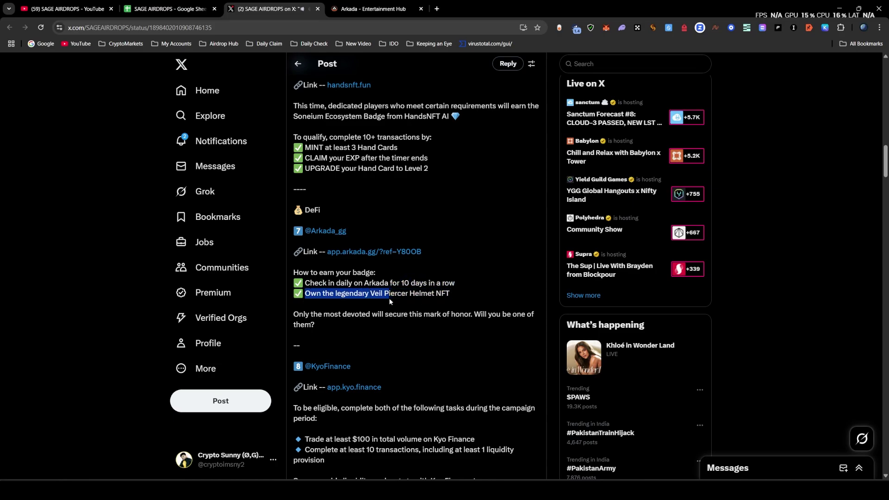
{"action": "left_click", "coordinate": [383, 298]}
Find the Veil Piercer Helmet on the Arkada site and compare it with the badge conditions in the post.
{"action": "left_click", "coordinate": [392, 6]}
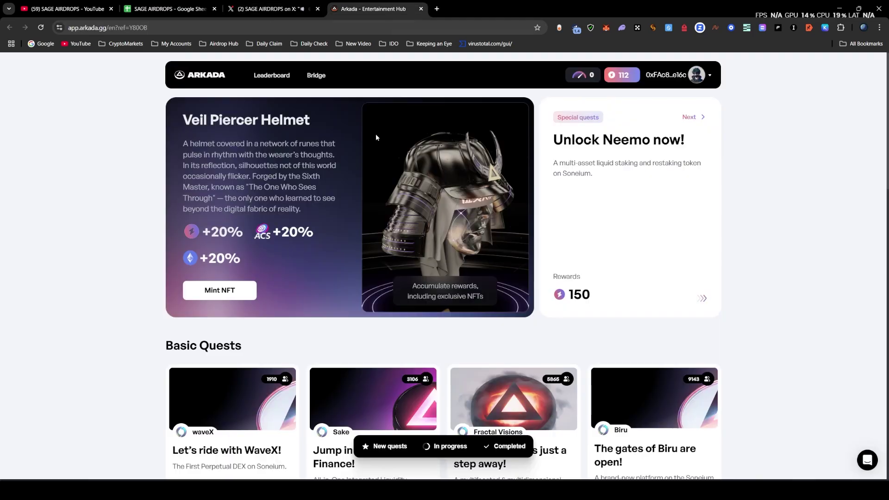
{"action": "left_click_drag", "start_coordinate": [183, 121], "coordinate": [310, 122]}
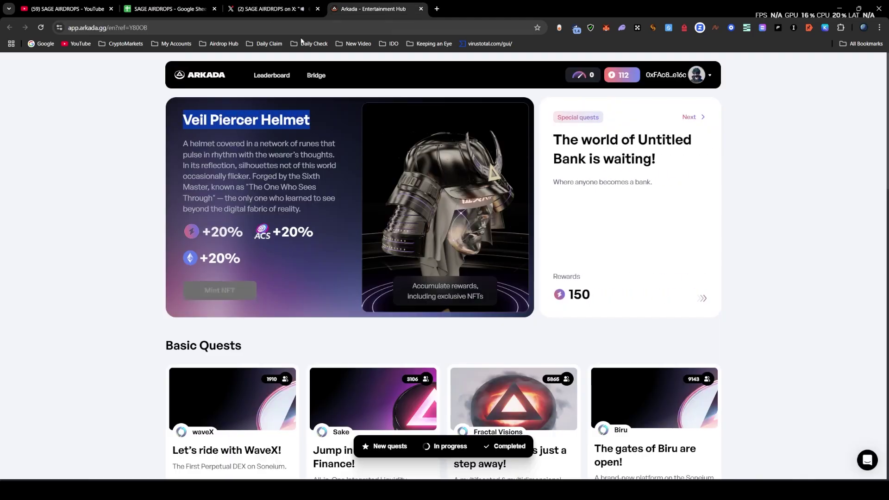
{"action": "key", "text": "ctrl+shift+Tab"}
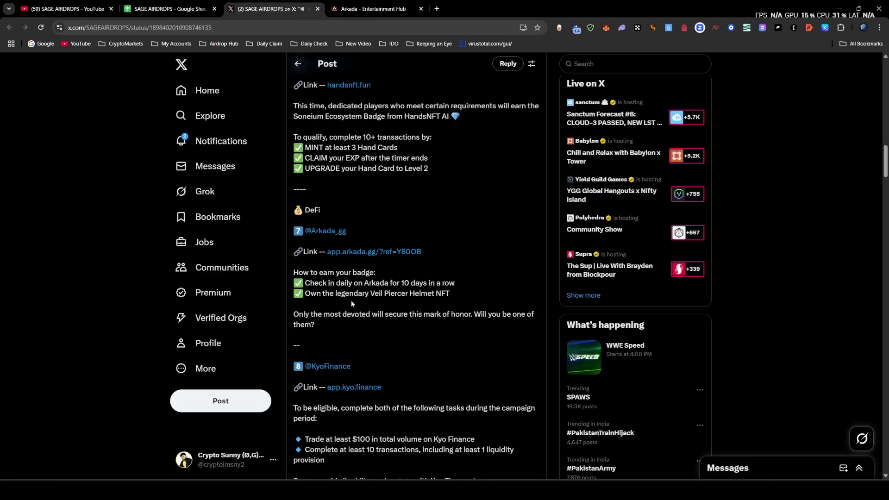
{"action": "left_click_drag", "start_coordinate": [401, 283], "coordinate": [452, 295]}
{"action": "left_click", "coordinate": [452, 296]}
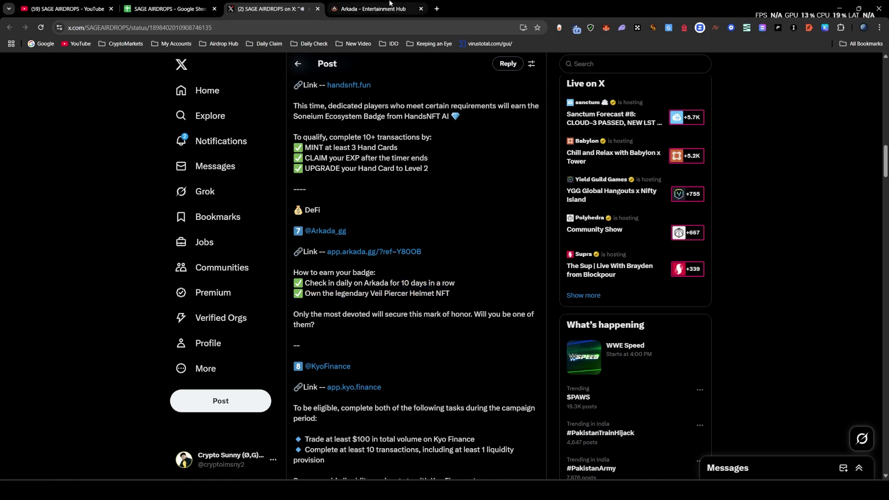
Mint the Veil Piercer Helmet NFT on Arkada and approve the mint transaction in OKX Wallet.
{"action": "left_click", "coordinate": [376, 8]}
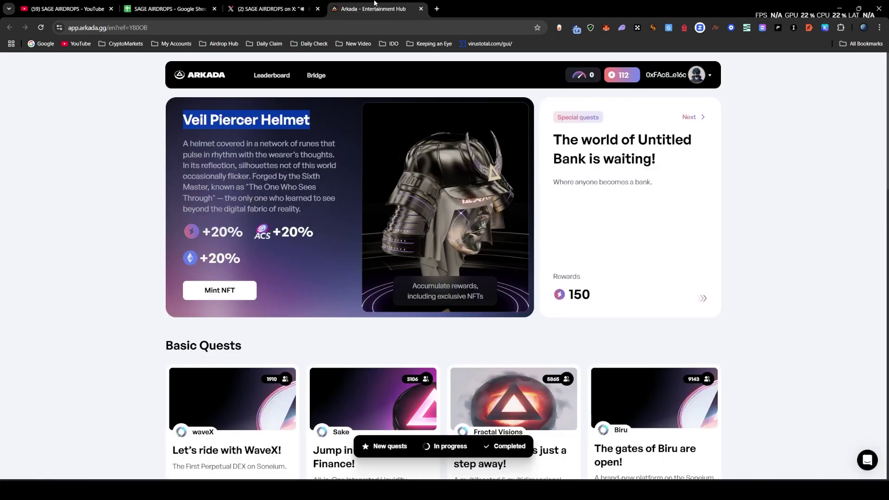
{"action": "left_click", "coordinate": [230, 291]}
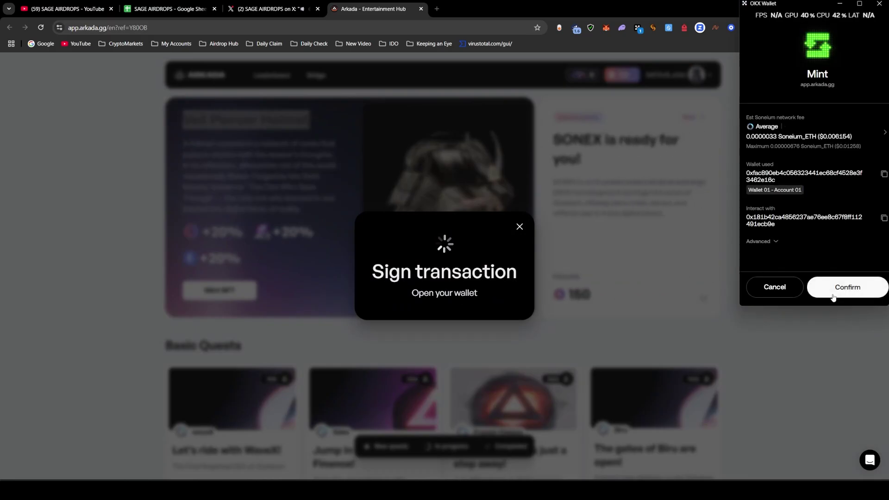
{"action": "left_click", "coordinate": [836, 288]}
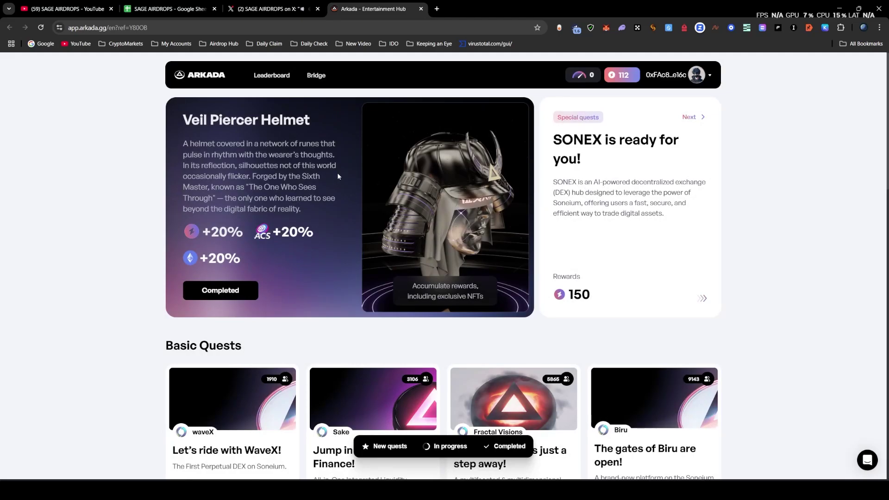
Perform the daily check-in from the Arkada profile page and approve its transaction in OKX Wallet.
{"action": "left_click", "coordinate": [282, 7]}
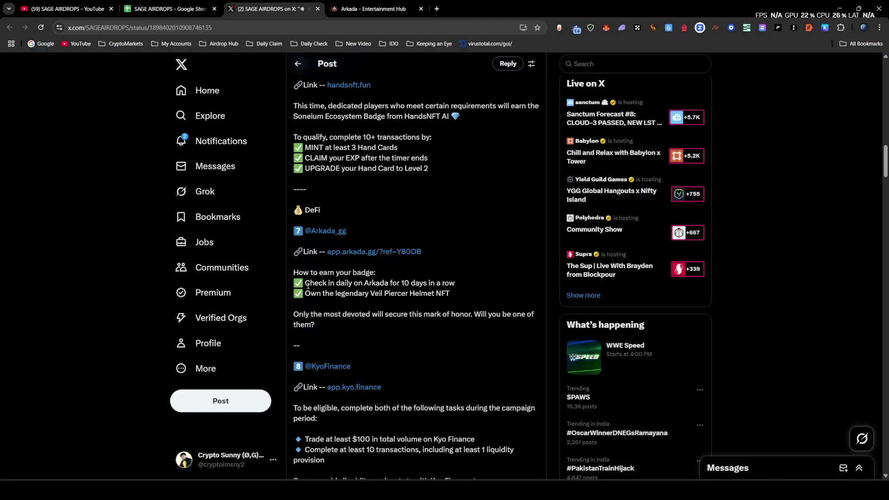
{"action": "left_click", "coordinate": [373, 9]}
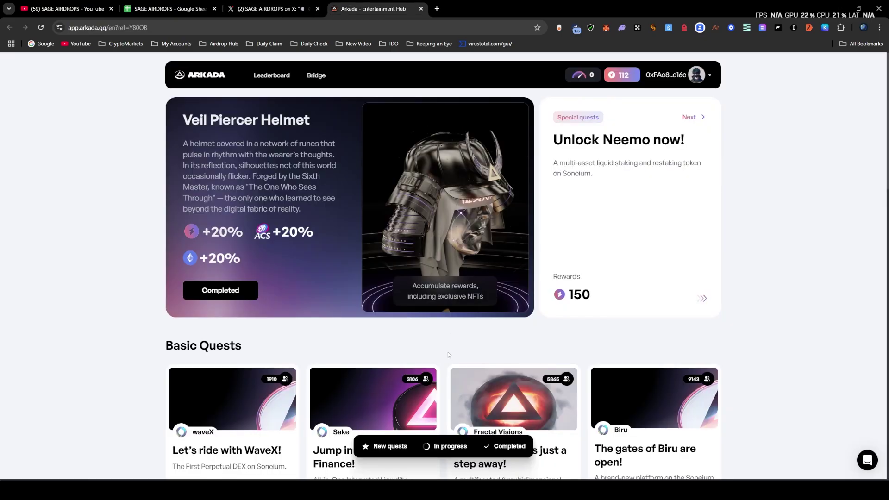
{"action": "scroll", "coordinate": [448, 352], "scroll_direction": "down", "scroll_amount": 2}
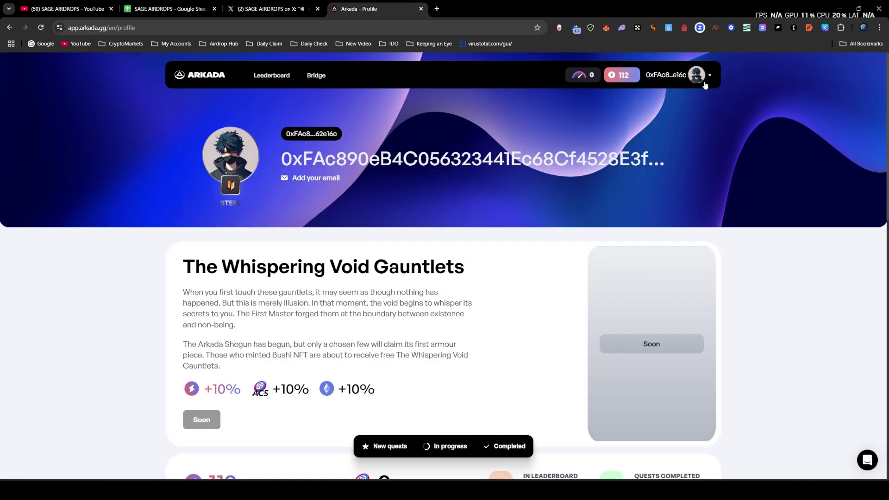
{"action": "left_click", "coordinate": [699, 82]}
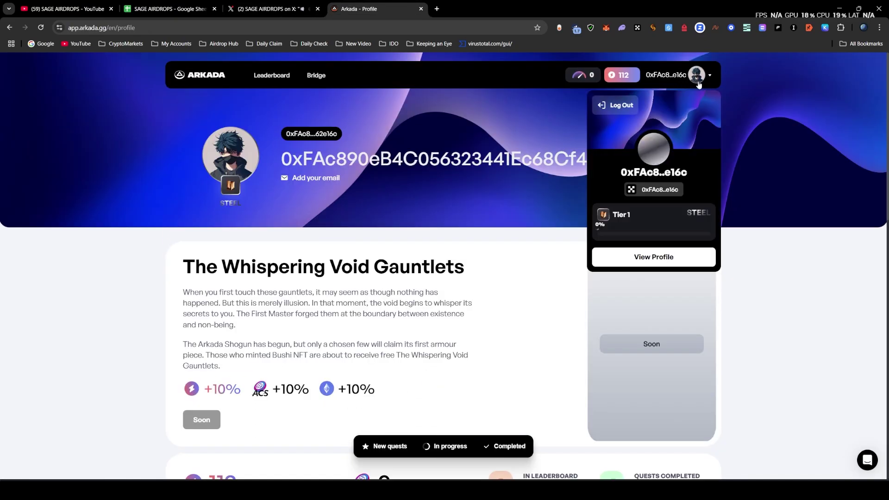
{"action": "left_click", "coordinate": [638, 261]}
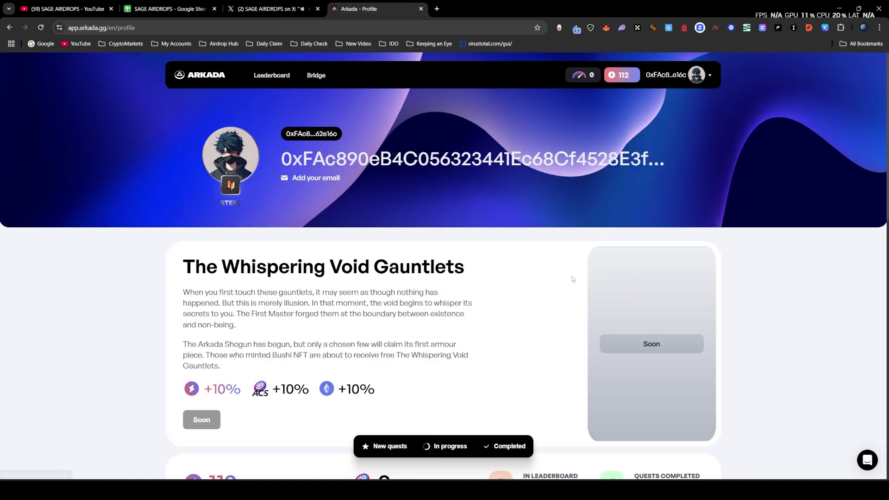
{"action": "scroll", "coordinate": [640, 334], "scroll_direction": "down", "scroll_amount": 3}
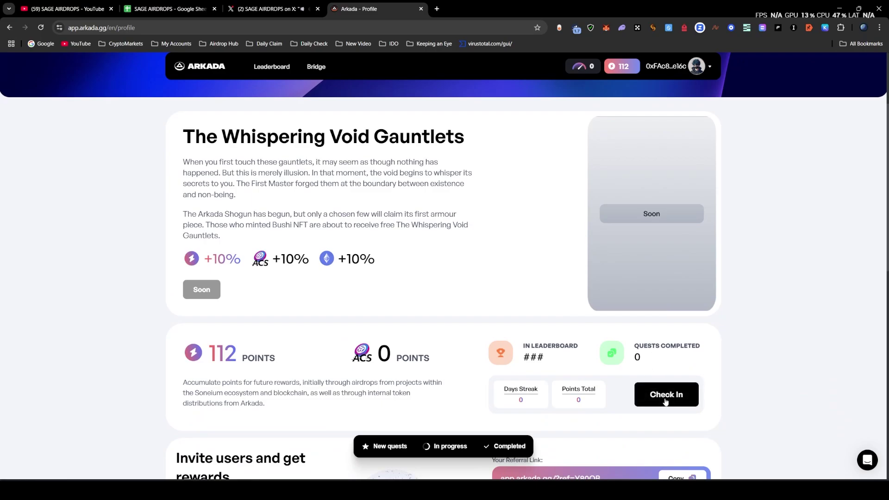
{"action": "left_click", "coordinate": [666, 399]}
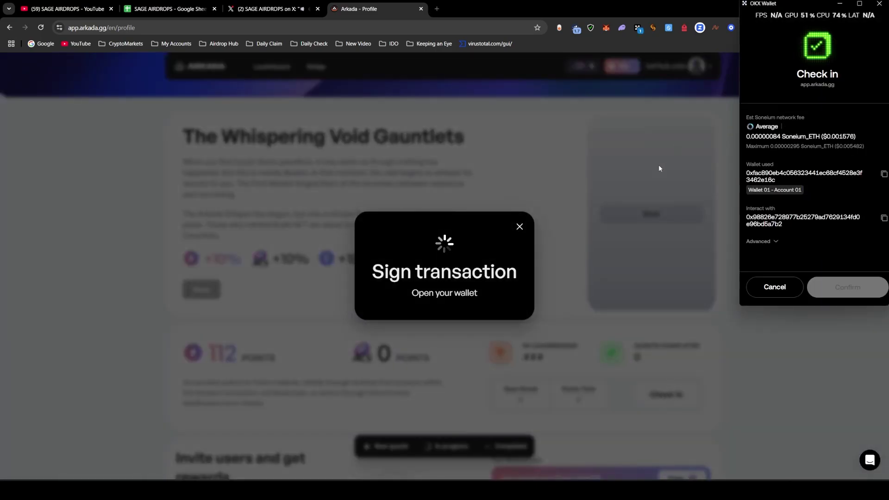
{"action": "left_click", "coordinate": [841, 287]}
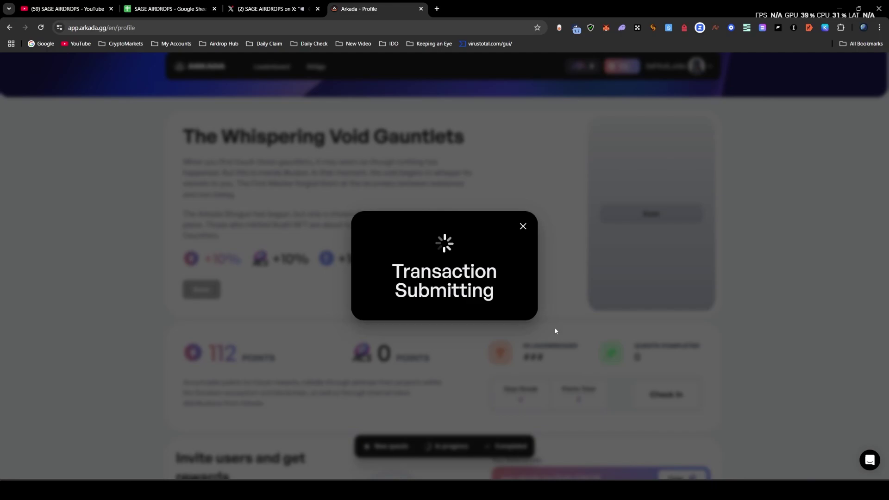
Recheck the consecutive check-in requirement in the post, and examine the quests completed and days streak on the Arkada profile.
{"action": "left_click", "coordinate": [286, 10]}
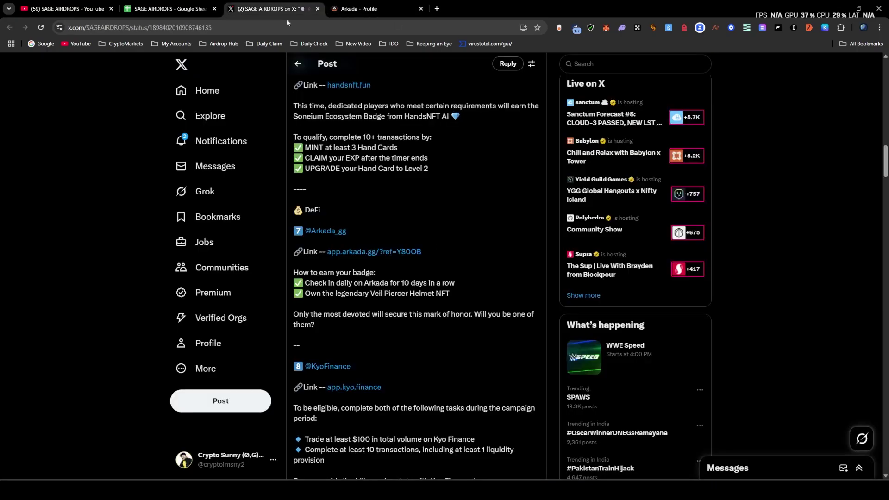
{"action": "left_click_drag", "start_coordinate": [401, 284], "coordinate": [449, 284]}
{"action": "left_click", "coordinate": [344, 7]}
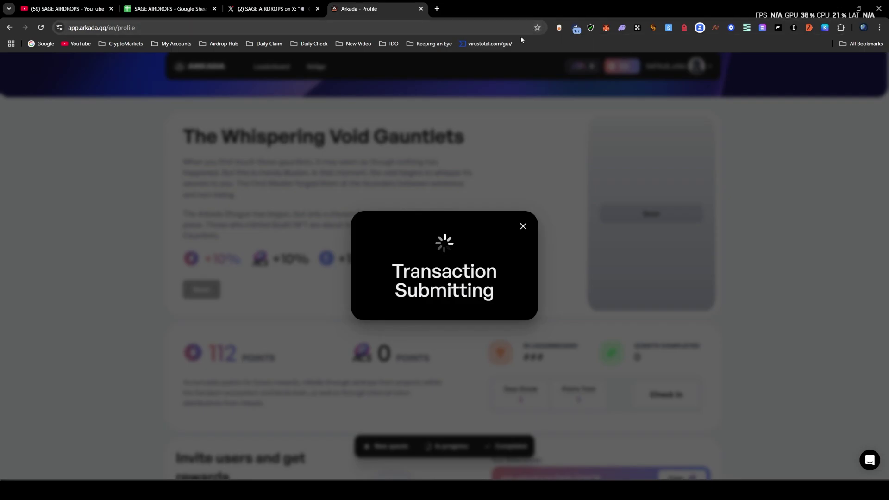
{"action": "left_click", "coordinate": [494, 228]}
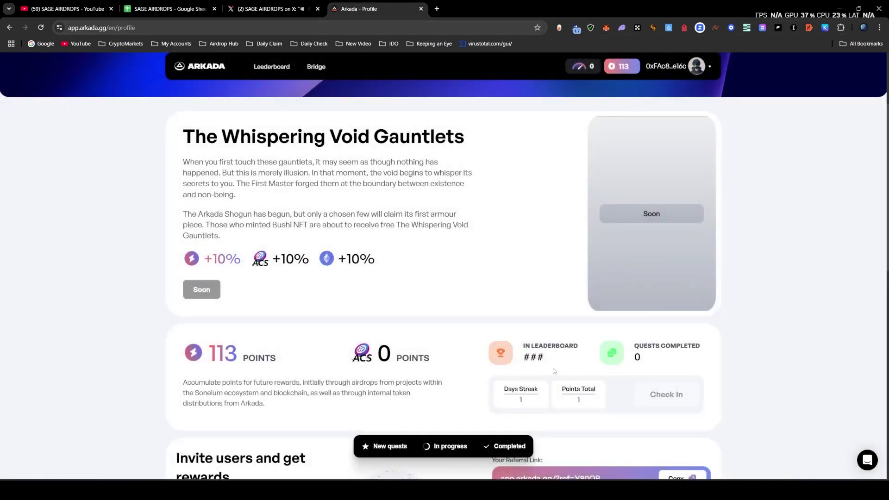
{"action": "left_click_drag", "start_coordinate": [672, 358], "coordinate": [530, 402]}
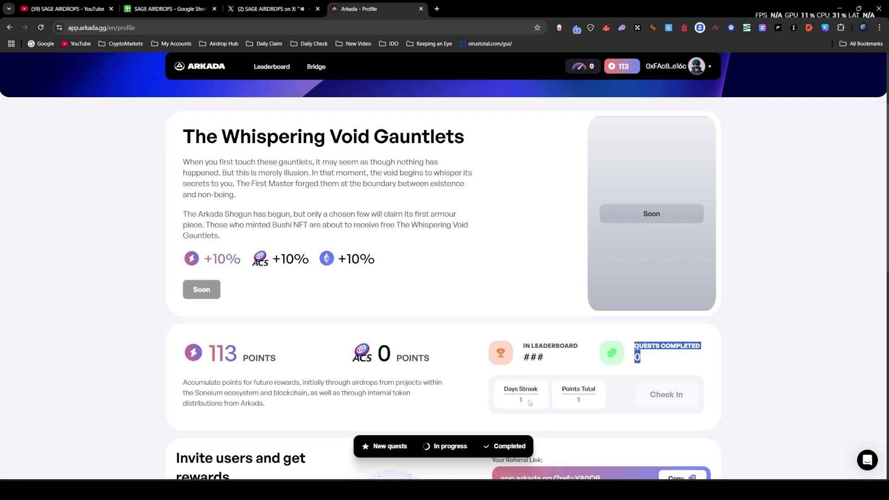
{"action": "triple_click", "coordinate": [529, 390]}
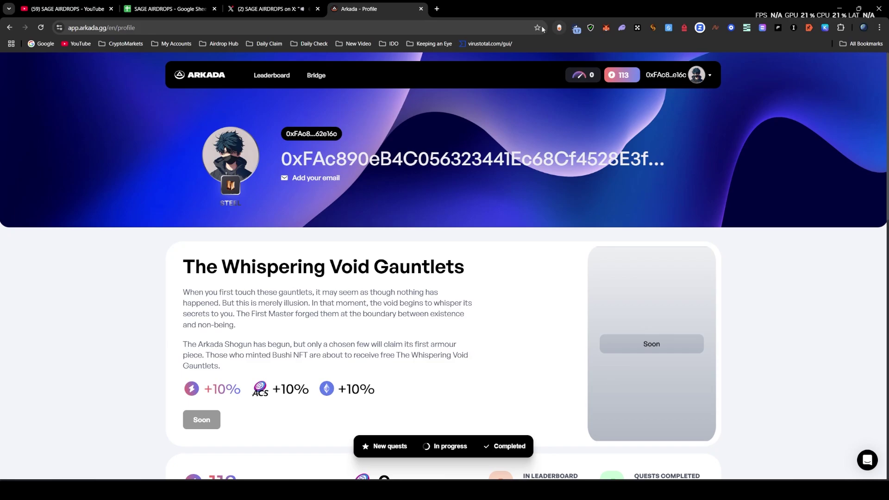
Bookmark the Arkada profile page in the "1sy Very Imp" folder.
{"action": "left_click", "coordinate": [537, 27]}
{"action": "left_click", "coordinate": [460, 91]}
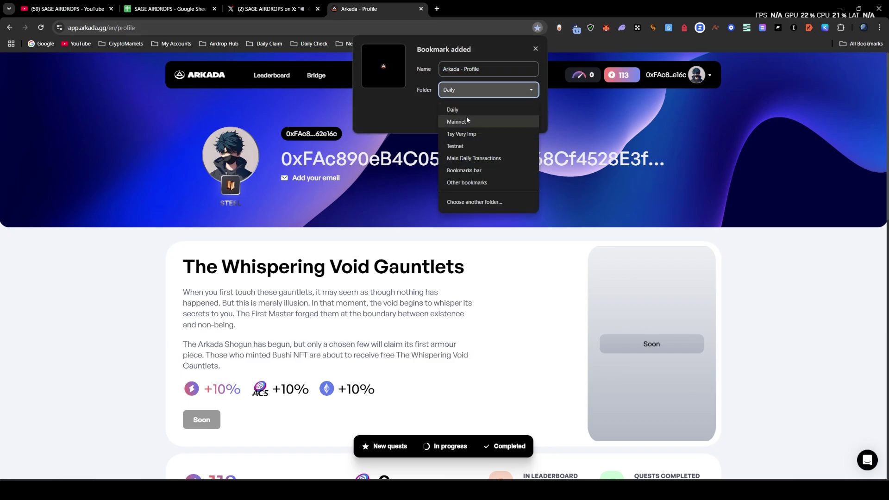
{"action": "left_click", "coordinate": [466, 135]}
{"action": "left_click", "coordinate": [481, 116]}
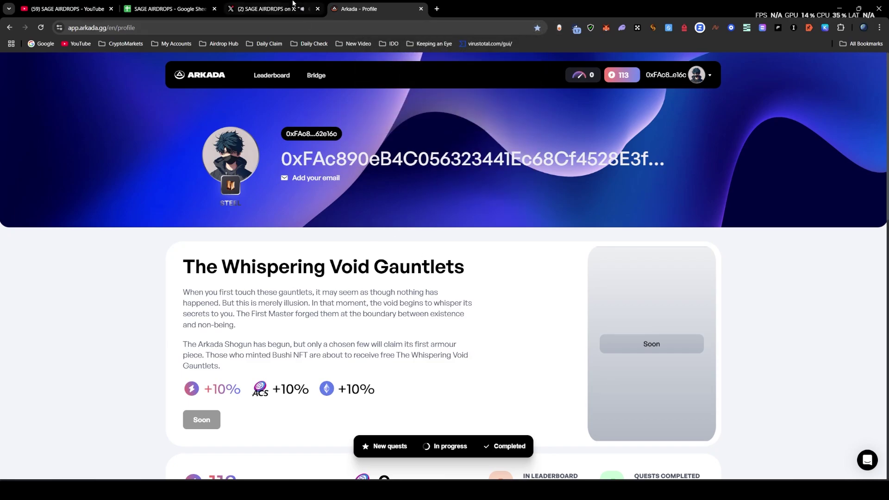
Return to the badges post, open the app.kyo.finance link of the KyoFinance entry, and close the Arkada page.
{"action": "left_click", "coordinate": [271, 9]}
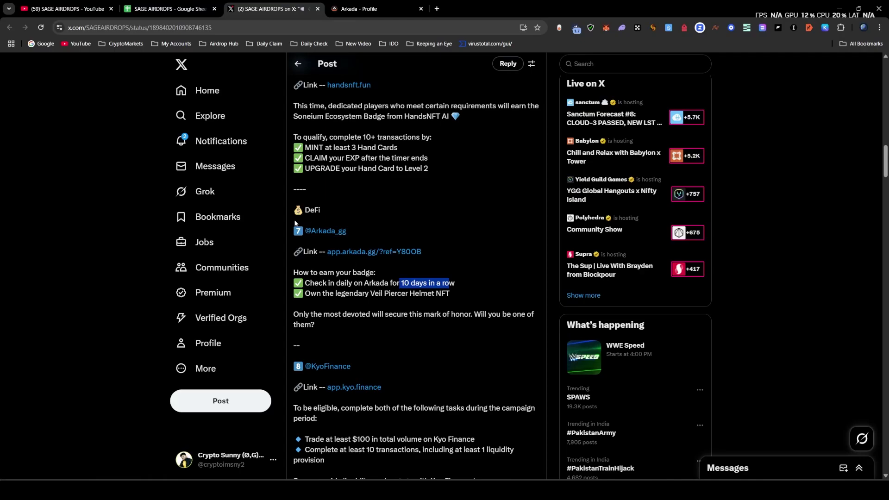
{"action": "left_click_drag", "start_coordinate": [295, 228], "coordinate": [376, 288]}
{"action": "left_click", "coordinate": [394, 305]}
{"action": "scroll", "coordinate": [395, 306], "scroll_direction": "down", "scroll_amount": 2}
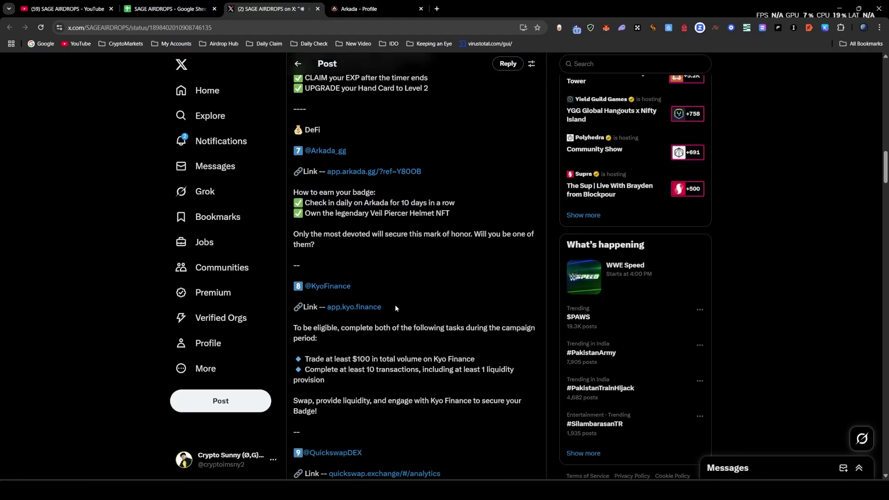
{"action": "scroll", "coordinate": [395, 305], "scroll_direction": "down", "scroll_amount": 1}
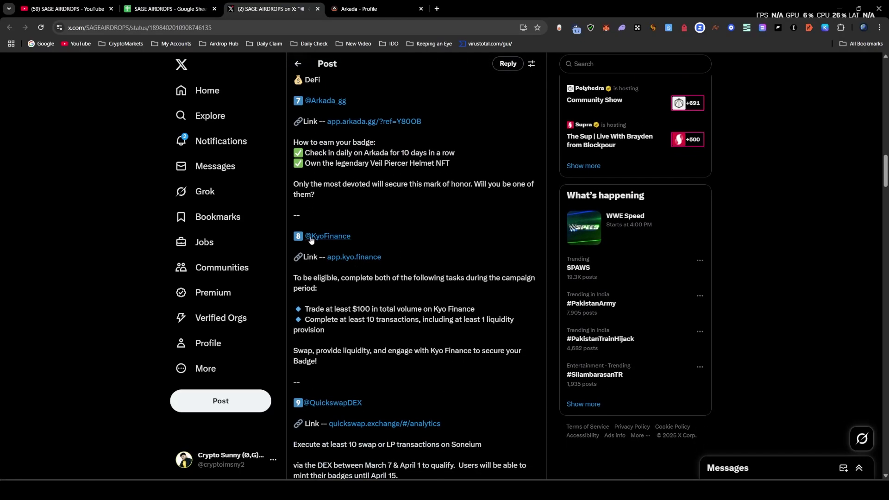
{"action": "left_click", "coordinate": [347, 257]}
{"action": "left_click", "coordinate": [529, 10]}
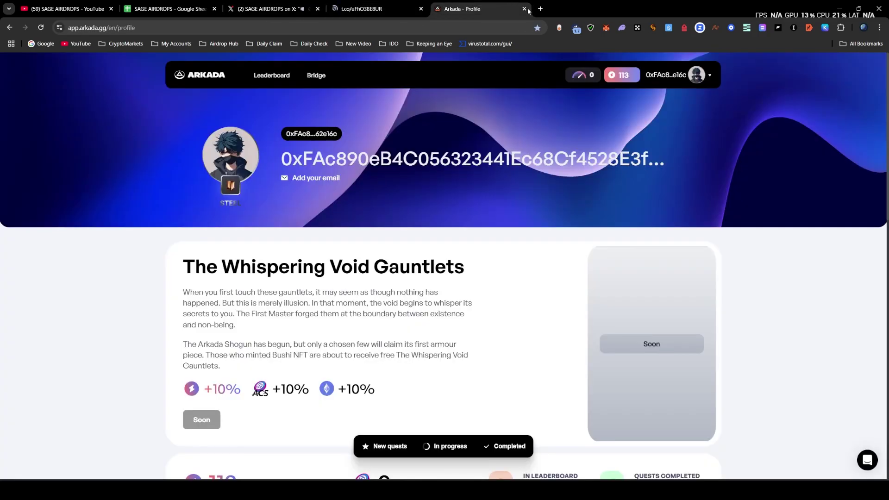
{"action": "left_click", "coordinate": [525, 9]}
Examine the KyoFinance badge tasks in the post, covering the required trading volume, transaction count and liquidity provision.
{"action": "left_click", "coordinate": [308, 6]}
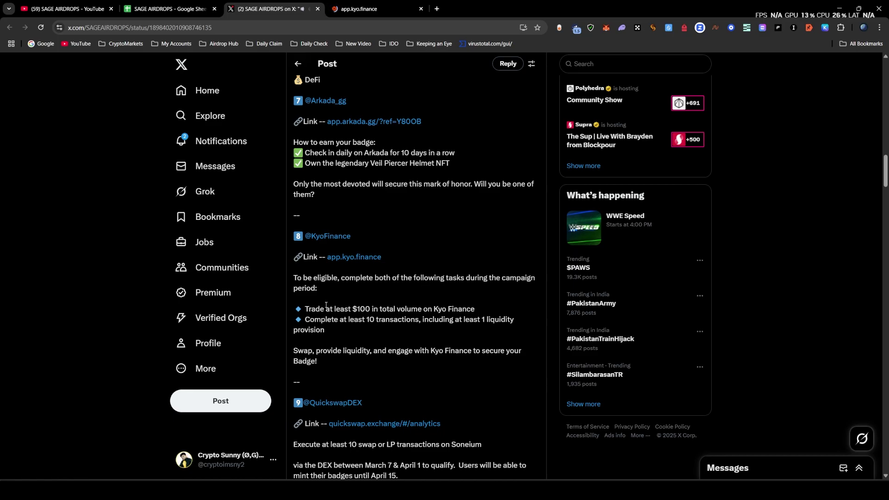
{"action": "scroll", "coordinate": [354, 290], "scroll_direction": "down", "scroll_amount": 1}
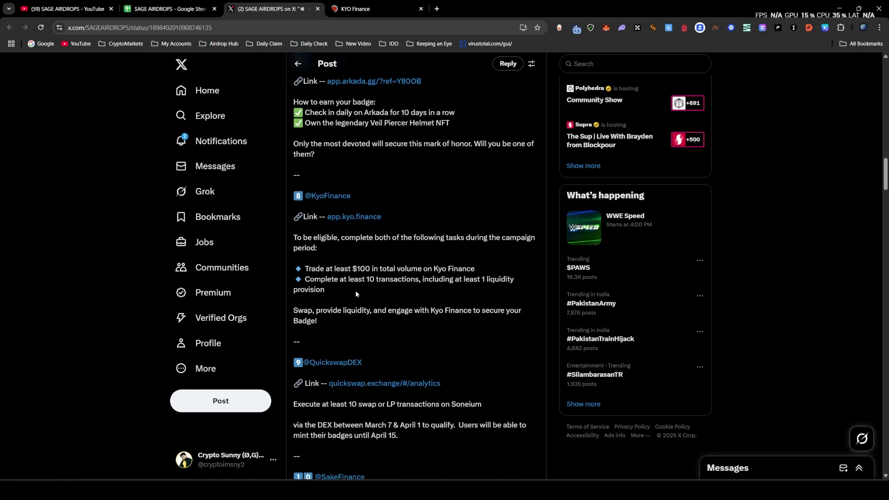
{"action": "triple_click", "coordinate": [322, 247]}
{"action": "left_click", "coordinate": [327, 272]}
{"action": "left_click_drag", "start_coordinate": [306, 265], "coordinate": [476, 269]}
{"action": "left_click", "coordinate": [351, 263]}
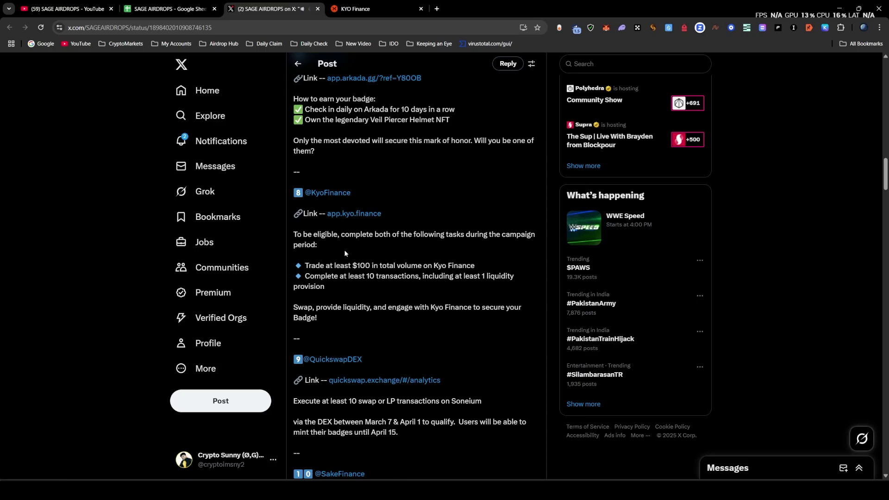
{"action": "scroll", "coordinate": [350, 261], "scroll_direction": "down", "scroll_amount": 1}
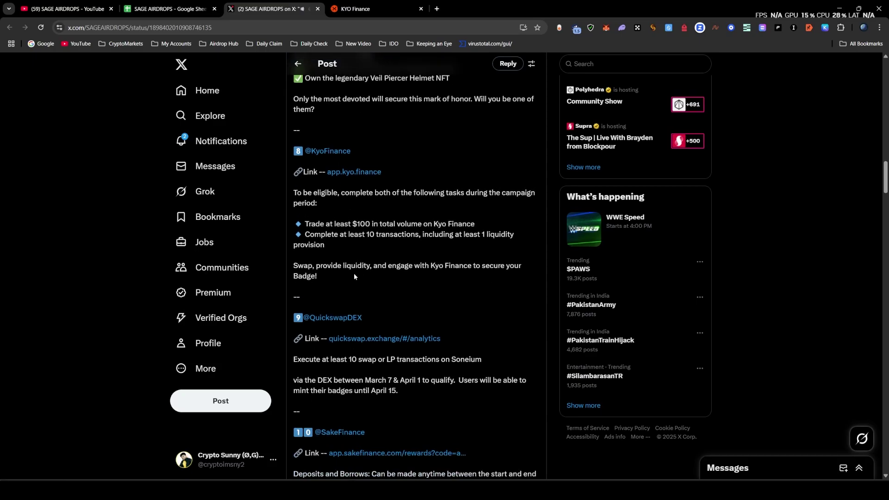
{"action": "scroll", "coordinate": [353, 277], "scroll_direction": "up", "scroll_amount": 1}
{"action": "left_click_drag", "start_coordinate": [375, 276], "coordinate": [488, 280]}
{"action": "left_click", "coordinate": [340, 291]}
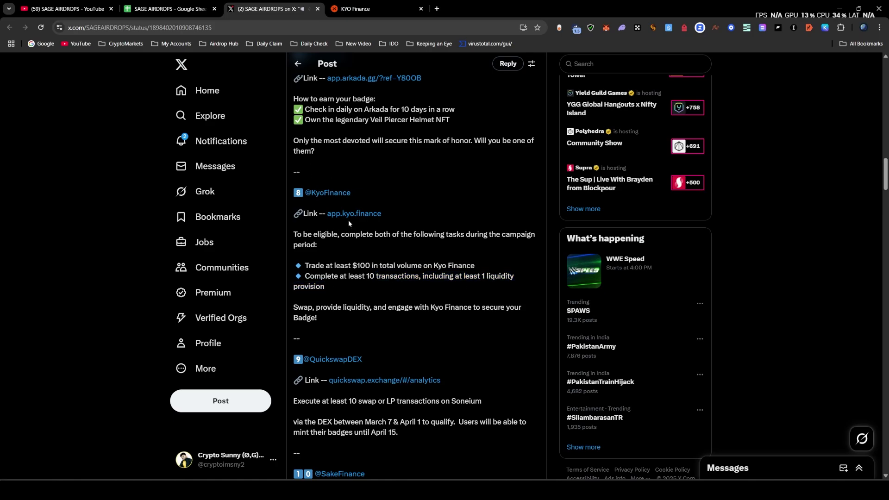
Switch to the Kyo Finance site and connect the wallet to it.
{"action": "left_click", "coordinate": [370, 8]}
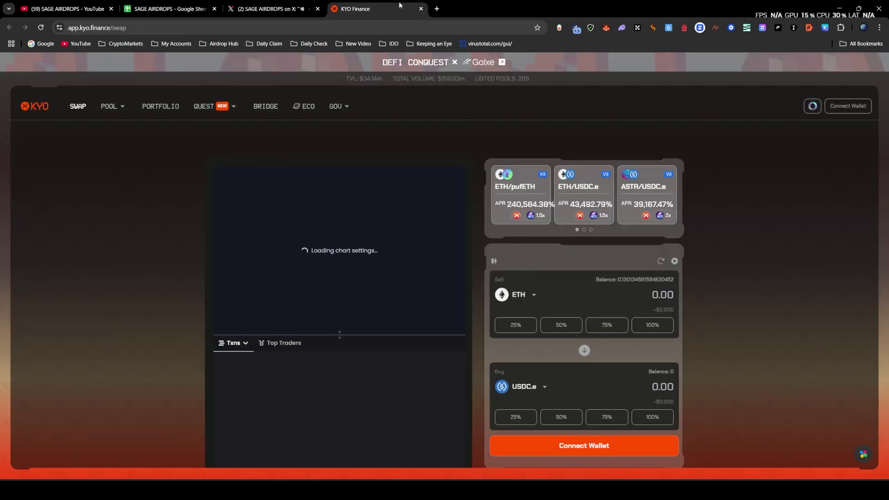
{"action": "left_click", "coordinate": [842, 110]}
{"action": "left_click", "coordinate": [425, 199]}
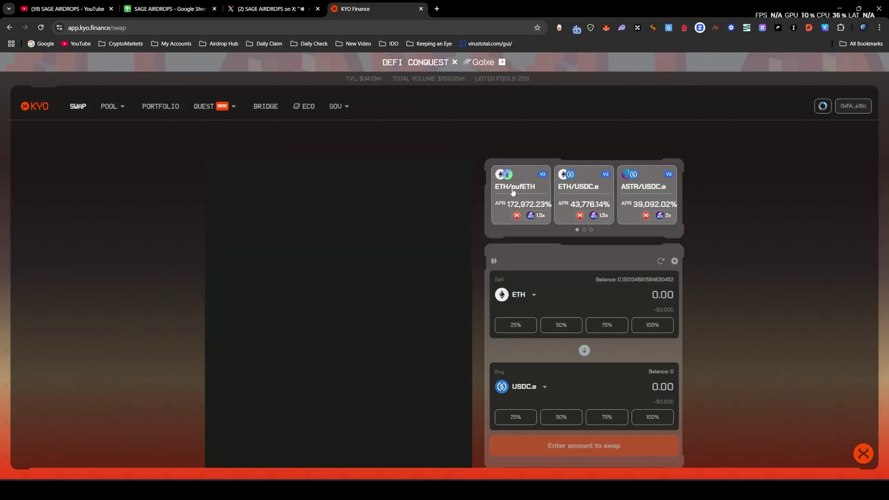
Recheck the $100 total trading volume requirement in the post and return to the Kyo Finance swap.
{"action": "left_click", "coordinate": [287, 4]}
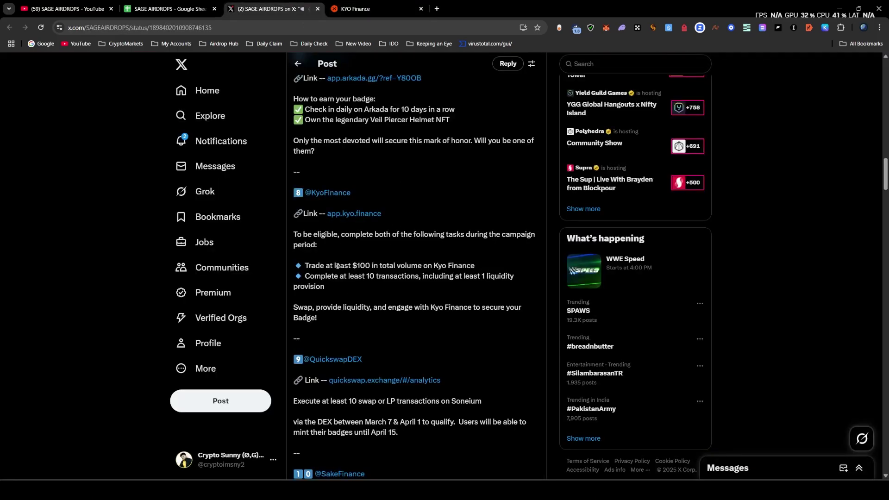
{"action": "left_click_drag", "start_coordinate": [352, 265], "coordinate": [371, 265]}
{"action": "key", "text": "ctrl+Tab"}
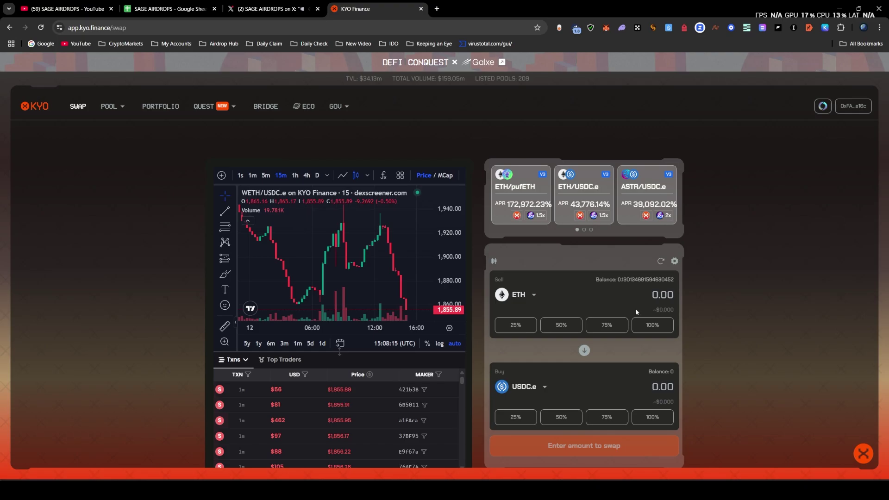
Set the Kyo Finance swap to sell 0.008 ETH for USDC.e.
{"action": "left_click", "coordinate": [667, 296]}
{"action": "type", "text": "10"}
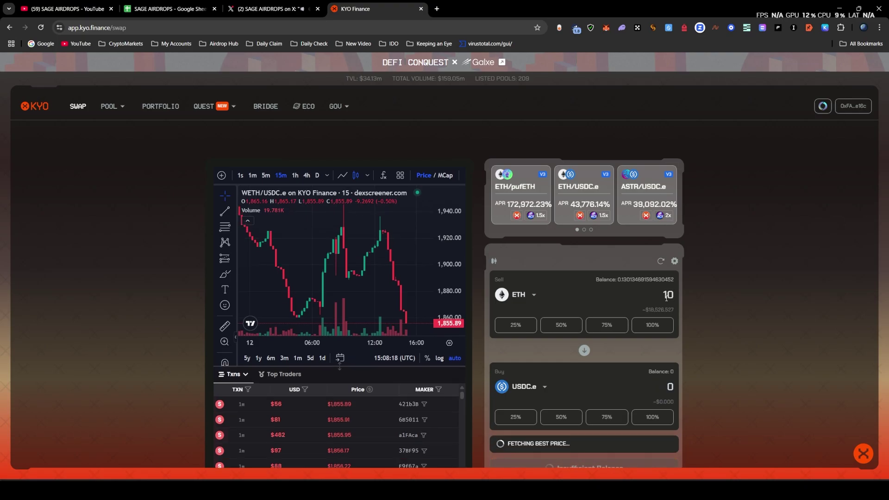
{"action": "double_click", "coordinate": [667, 296]}
{"action": "key", "text": "BackSpace"}
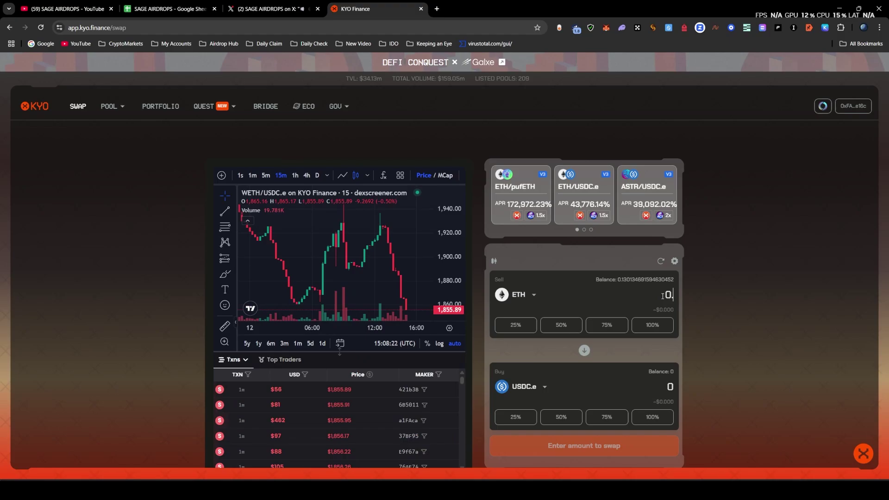
{"action": "type", "text": "0.008"}
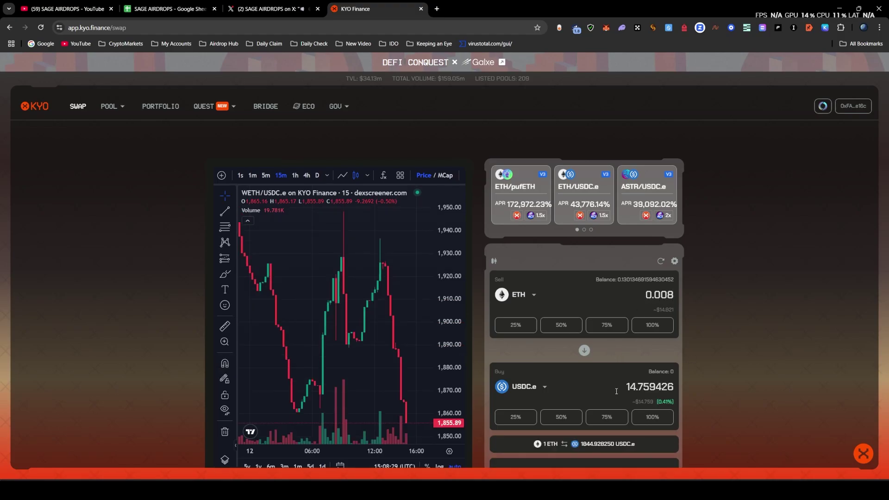
{"action": "scroll", "coordinate": [616, 391], "scroll_direction": "down", "scroll_amount": 1}
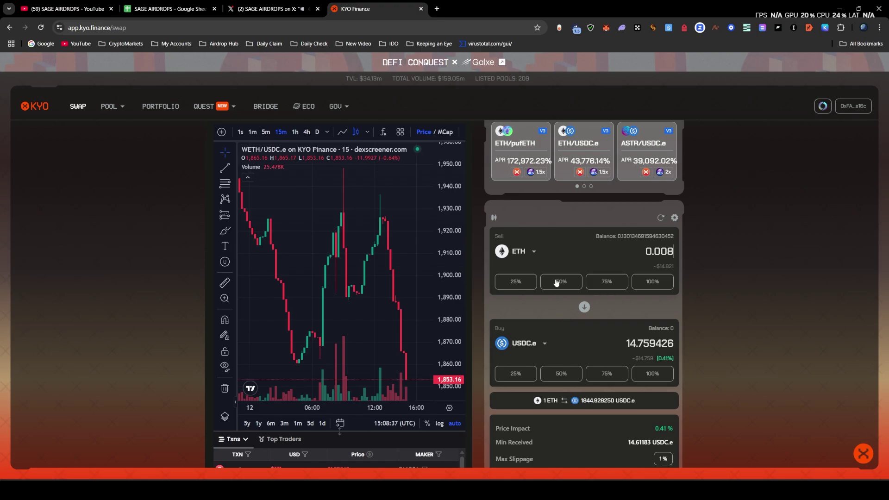
Reread the KyoFinance requirement of at least 10 transactions in the post, then go back to the prepared swap.
{"action": "left_click", "coordinate": [286, 4]}
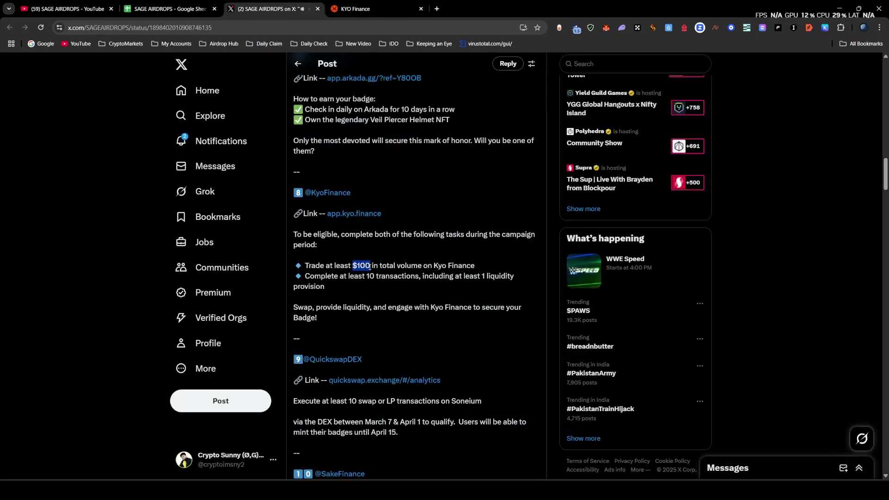
{"action": "mouse_move", "coordinate": [490, 275]}
{"action": "left_mouse_down"}
{"action": "mouse_move", "coordinate": [301, 268]}
{"action": "mouse_move", "coordinate": [490, 276]}
{"action": "left_mouse_up"}
{"action": "left_click", "coordinate": [401, 298]}
{"action": "left_click_drag", "start_coordinate": [420, 277], "coordinate": [306, 276]}
{"action": "left_click", "coordinate": [404, 6]}
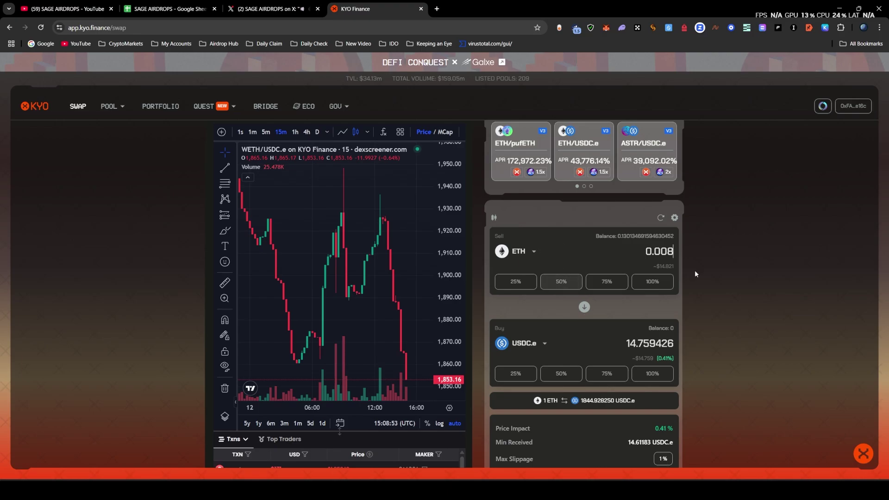
Submit the swap of 0.008 ETH for USDC.e and approve the transaction in the MetaMask window.
{"action": "scroll", "coordinate": [575, 337], "scroll_direction": "down", "scroll_amount": 2}
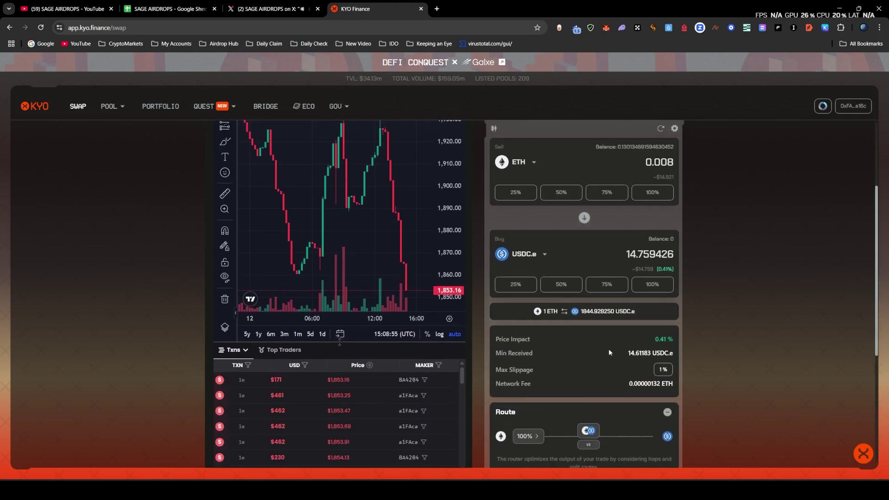
{"action": "scroll", "coordinate": [609, 349], "scroll_direction": "down", "scroll_amount": 3}
{"action": "left_click", "coordinate": [595, 367]}
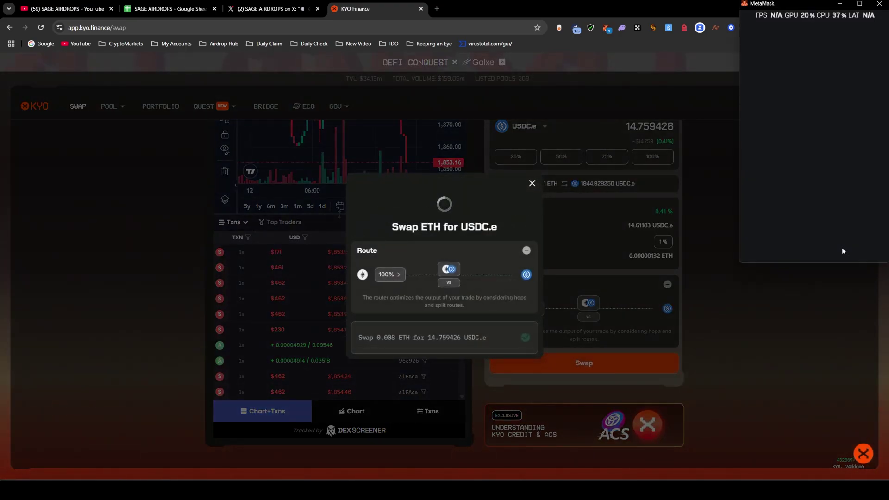
{"action": "left_click", "coordinate": [857, 250]}
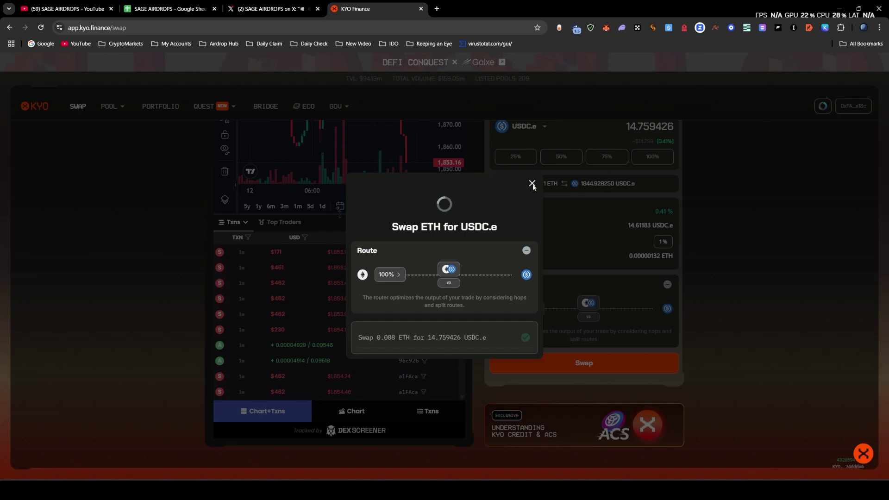
Recheck the liquidity provision condition for KyoFinance in the post and return to Kyo Finance.
{"action": "left_click", "coordinate": [271, 8]}
{"action": "left_click_drag", "start_coordinate": [484, 276], "coordinate": [502, 285]}
{"action": "left_click", "coordinate": [396, 280]}
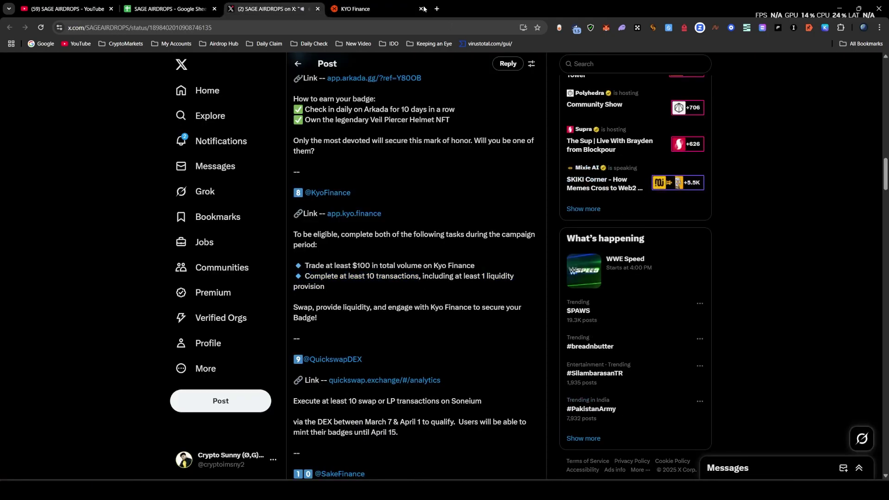
{"action": "left_click", "coordinate": [376, 8]}
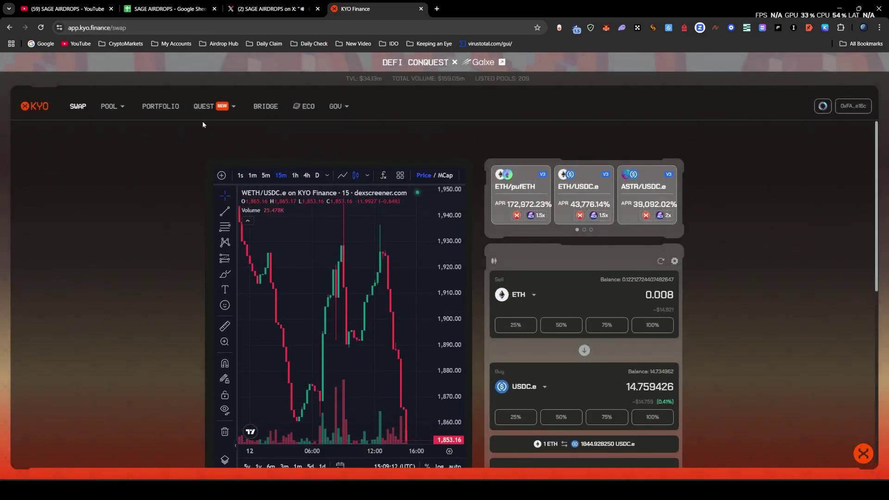
Open the ETH/USDC.e 0.3% V3 liquidity pool on Kyo Finance and start editing the USDC.e supply amount.
{"action": "mouse_move", "coordinate": [109, 107]}
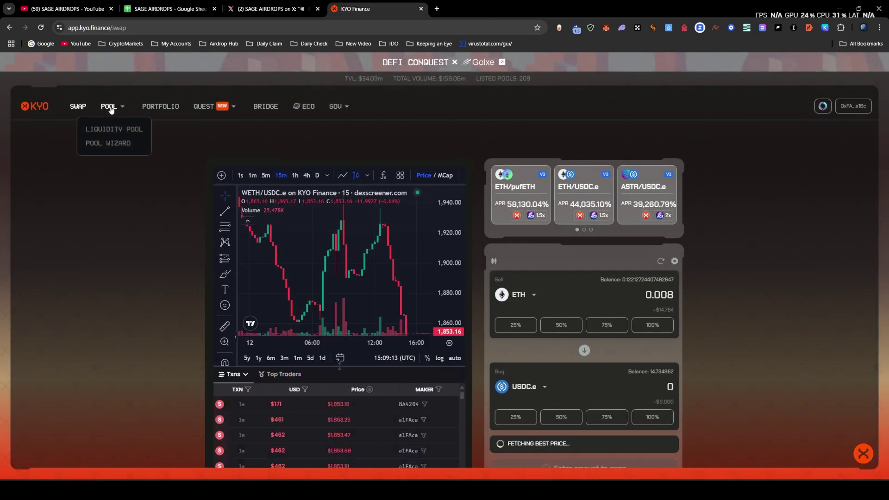
{"action": "left_click", "coordinate": [119, 133]}
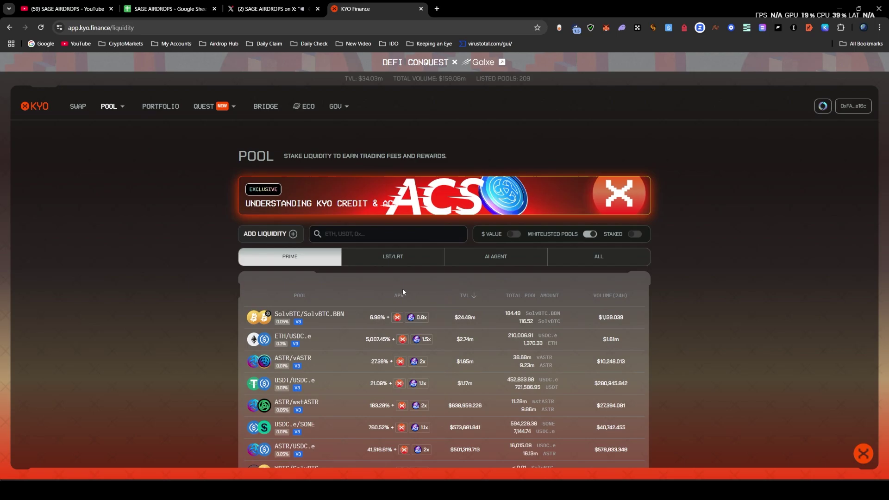
{"action": "scroll", "coordinate": [299, 345], "scroll_direction": "down", "scroll_amount": 1}
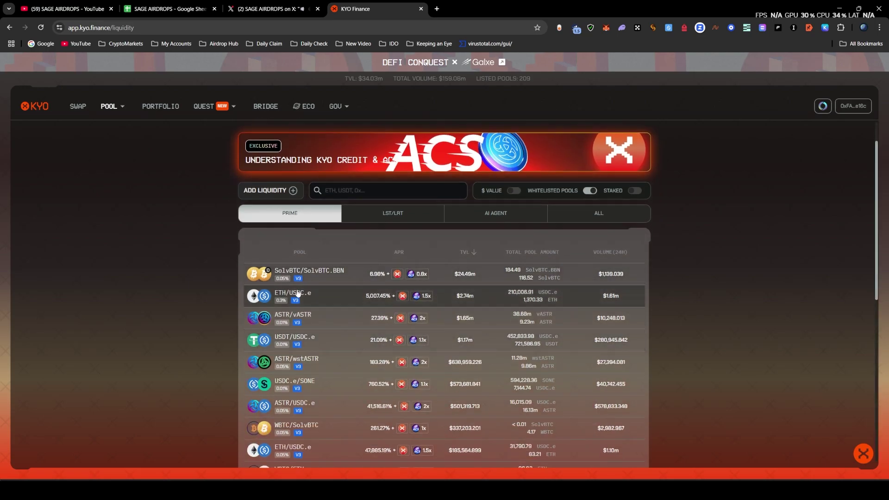
{"action": "left_click", "coordinate": [299, 296]}
{"action": "scroll", "coordinate": [332, 304], "scroll_direction": "down", "scroll_amount": 6}
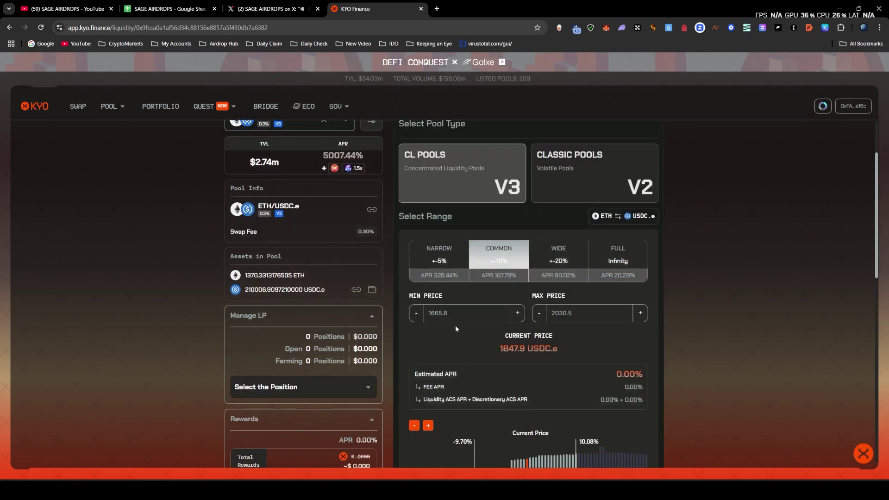
{"action": "scroll", "coordinate": [583, 348], "scroll_direction": "down", "scroll_amount": 4}
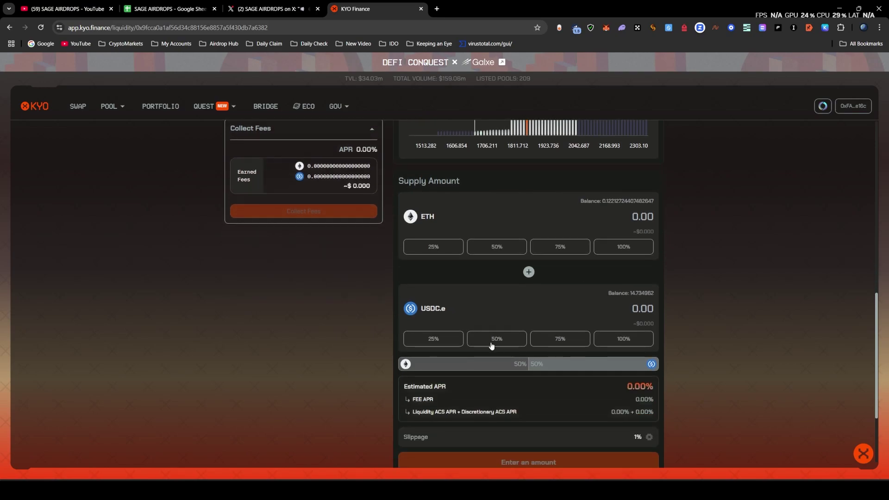
{"action": "scroll", "coordinate": [479, 273], "scroll_direction": "up", "scroll_amount": 1}
{"action": "left_click", "coordinate": [631, 352]}
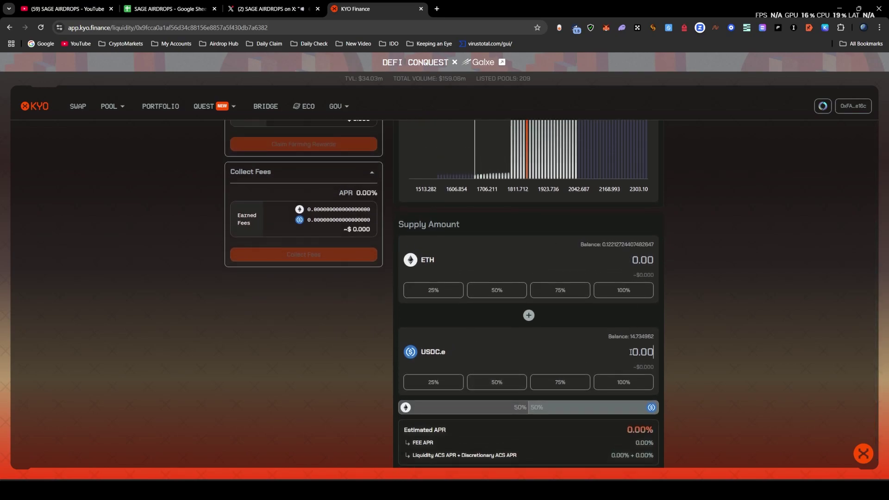
Set the USDC.e supply amount to 0.001 for the ETH/USDC.e pool and create the liquidity position.
{"action": "key", "text": "BackSpace"}
{"action": "key", "text": "BackSpace"}
{"action": "key", "text": "BackSpace"}
{"action": "key", "text": "BackSpace"}
{"action": "type", "text": "0.001"}
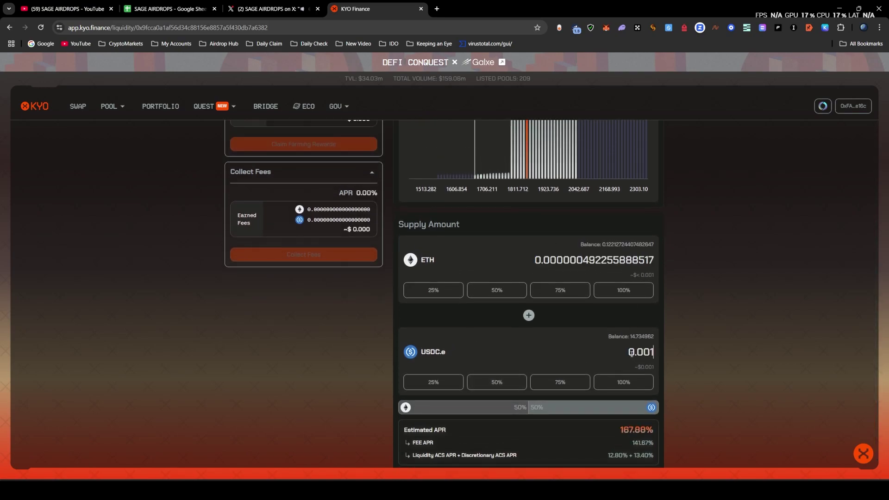
{"action": "scroll", "coordinate": [658, 374], "scroll_direction": "down", "scroll_amount": 1}
{"action": "left_click", "coordinate": [522, 462]}
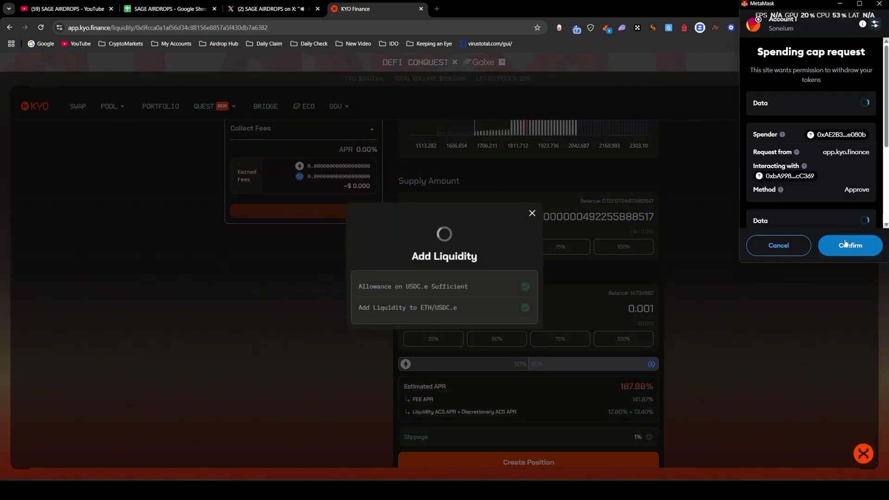
Approve the USDC.e spending cap and confirm the Add Liquidity transaction in MetaMask, closing the result dialog.
{"action": "left_click", "coordinate": [849, 244]}
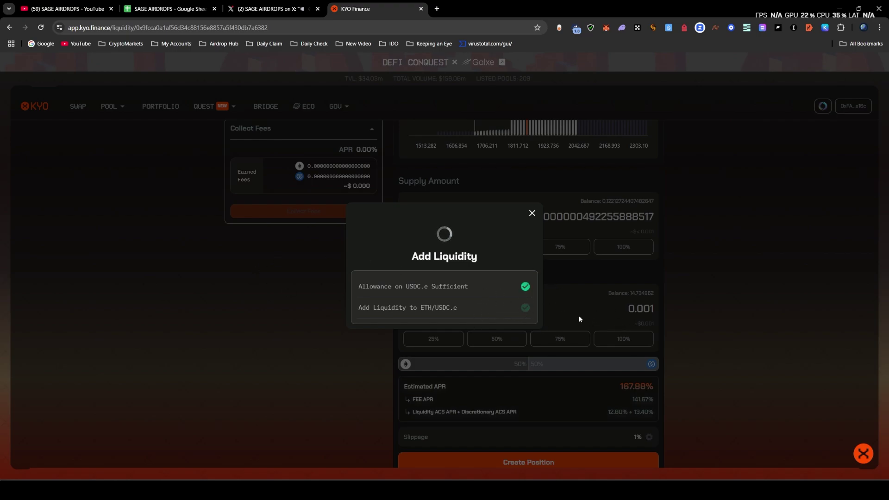
{"action": "left_click_drag", "start_coordinate": [801, 8], "coordinate": [609, 35]}
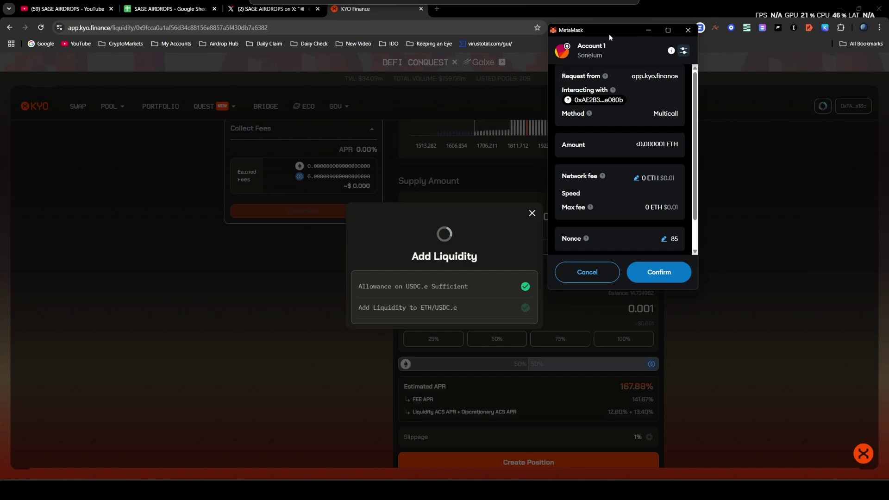
{"action": "left_click", "coordinate": [661, 272]}
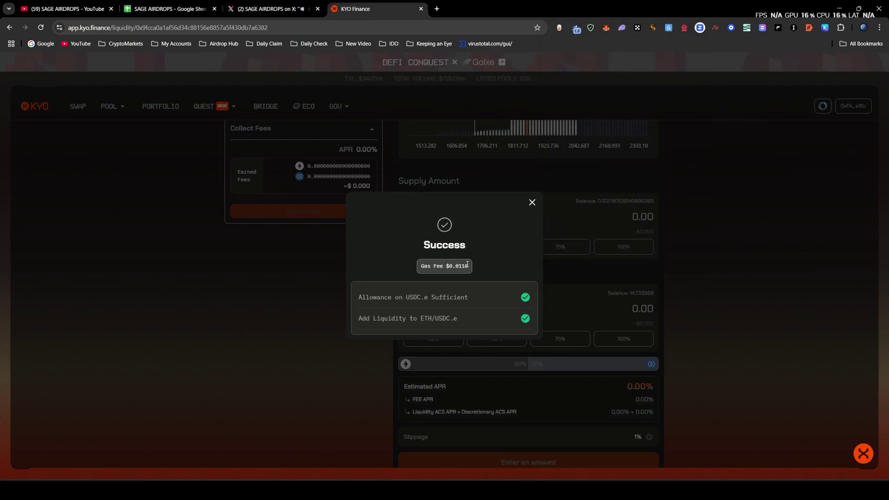
{"action": "left_click", "coordinate": [532, 204]}
Open the ETH/USDC.e V3 position from the portfolio's rewards list.
{"action": "scroll", "coordinate": [554, 396], "scroll_direction": "down", "scroll_amount": 3}
{"action": "scroll", "coordinate": [572, 309], "scroll_direction": "up", "scroll_amount": 5}
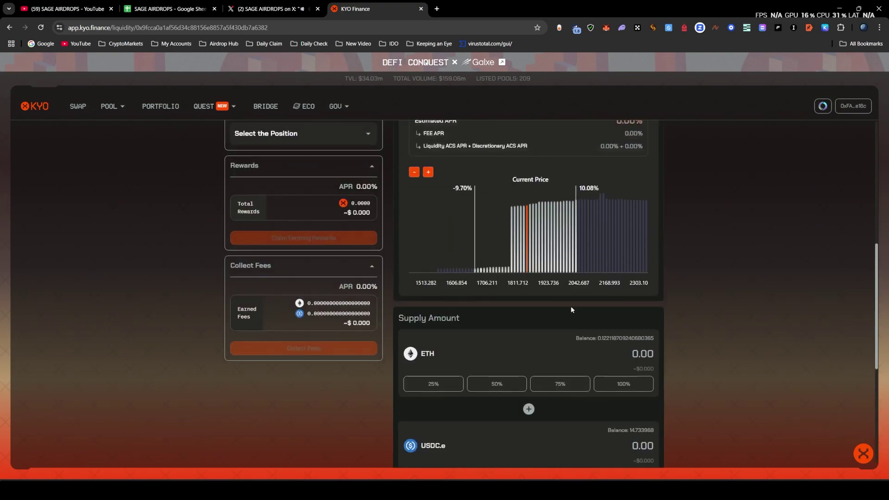
{"action": "scroll", "coordinate": [474, 365], "scroll_direction": "down", "scroll_amount": 4}
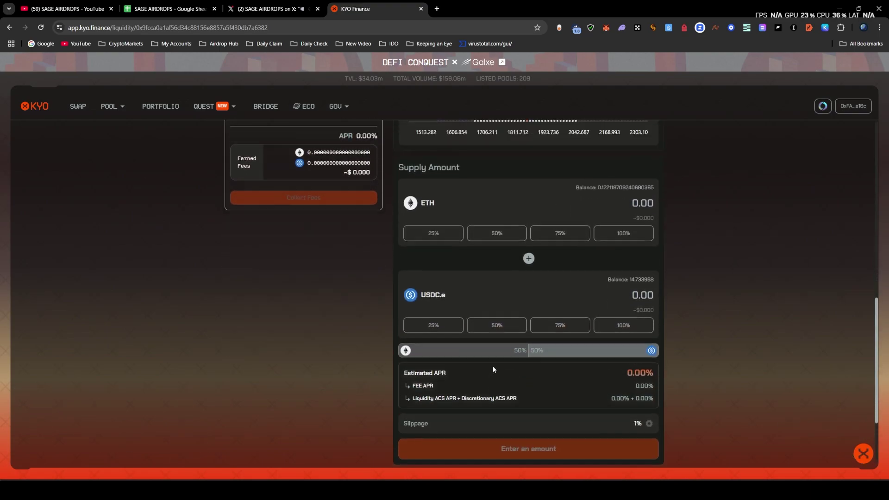
{"action": "scroll", "coordinate": [493, 366], "scroll_direction": "up", "scroll_amount": 10}
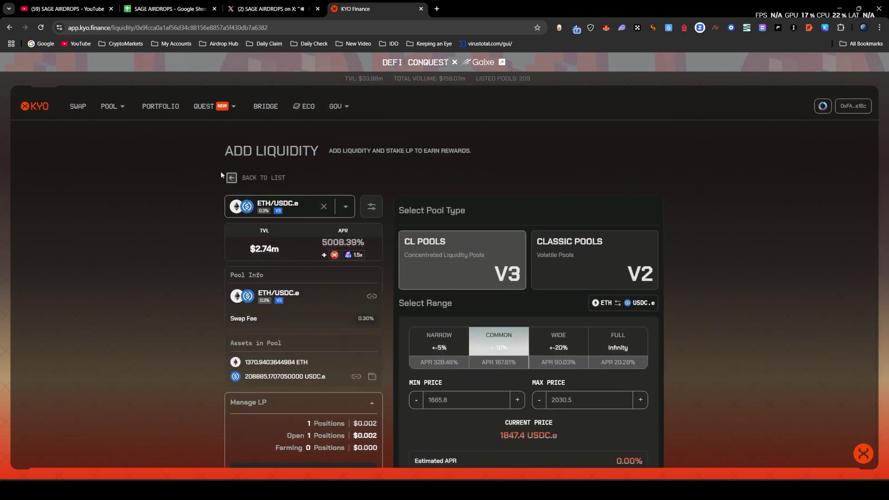
{"action": "scroll", "coordinate": [727, 317], "scroll_direction": "down", "scroll_amount": 5}
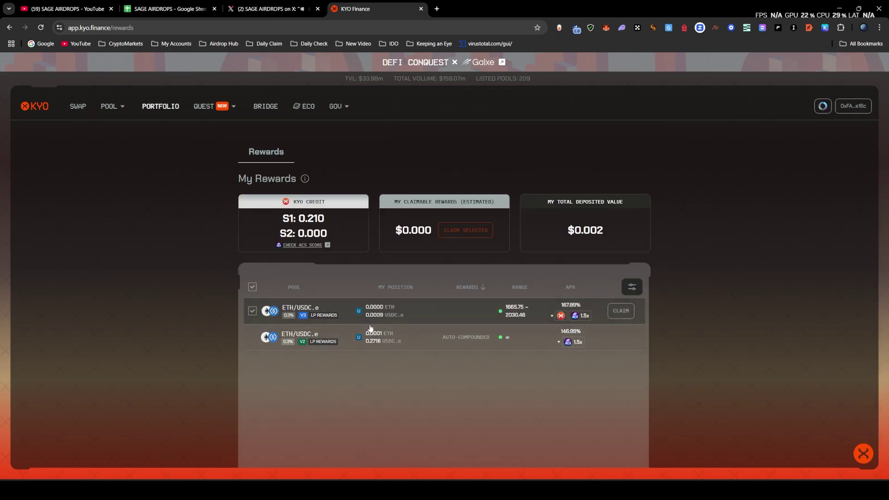
{"action": "left_click", "coordinate": [414, 314]}
{"action": "scroll", "coordinate": [400, 344], "scroll_direction": "down", "scroll_amount": 2}
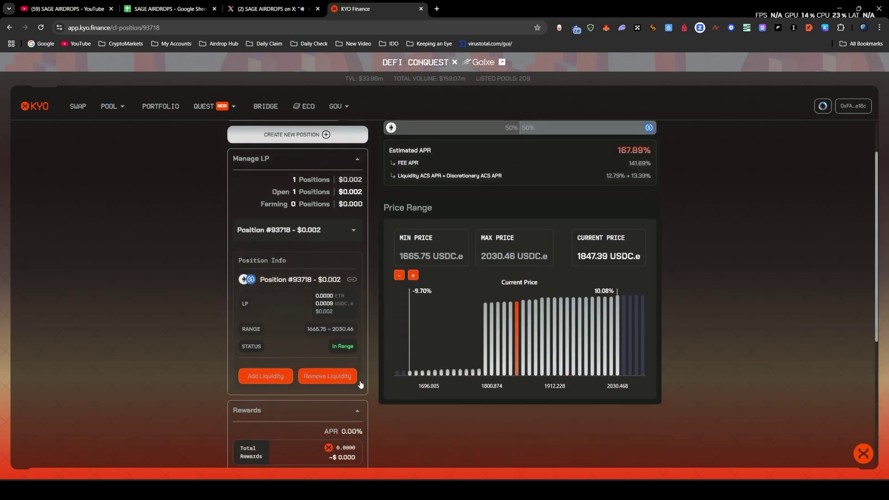
Remove 100% of the liquidity from the ETH/USDC.e V3 position and confirm the transaction in MetaMask.
{"action": "left_click", "coordinate": [327, 345]}
{"action": "left_click", "coordinate": [510, 234]}
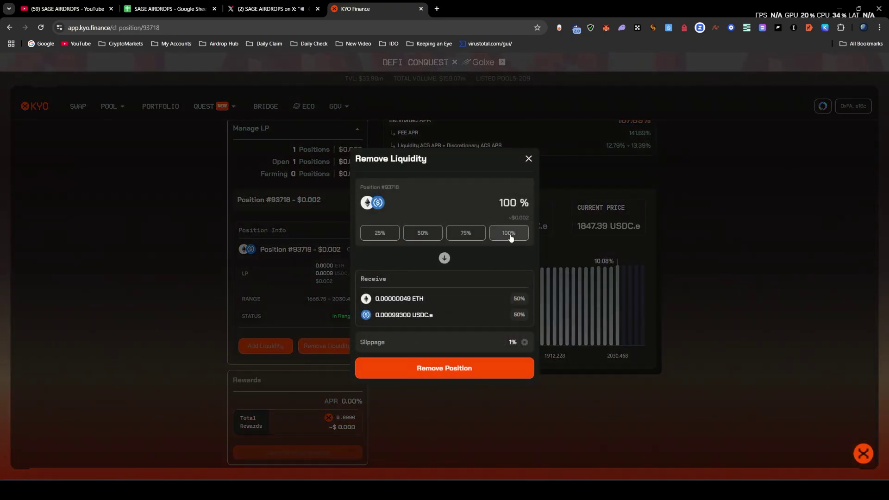
{"action": "left_click", "coordinate": [468, 367]}
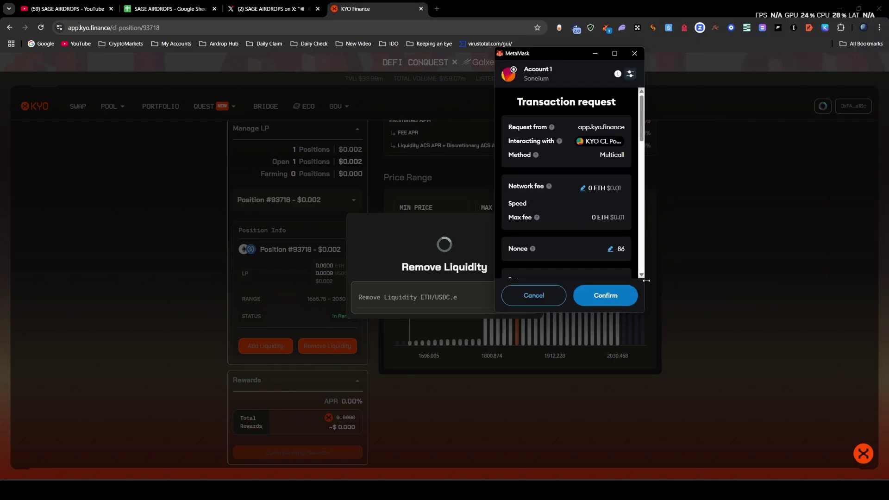
{"action": "left_click", "coordinate": [597, 296]}
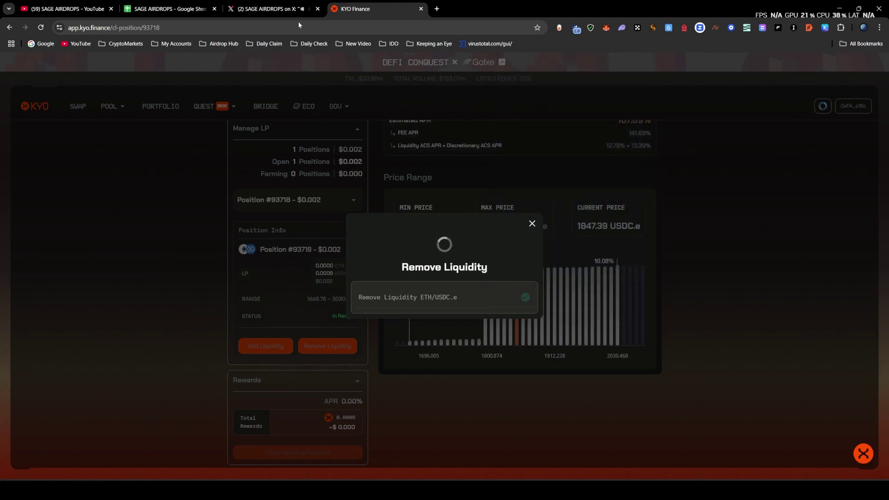
Check the Kyo Finance badge tasks in the X post and dismiss the liquidity removal dialog on KYO Finance.
{"action": "left_click", "coordinate": [277, 4]}
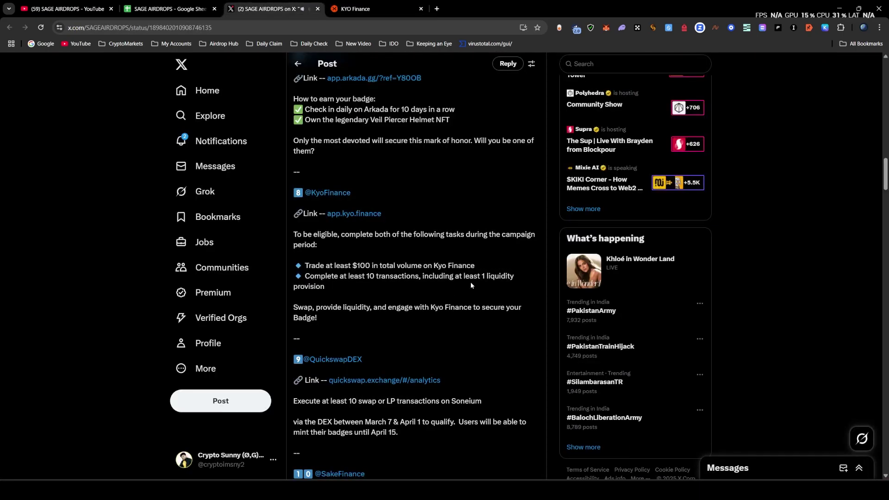
{"action": "left_click", "coordinate": [366, 9]}
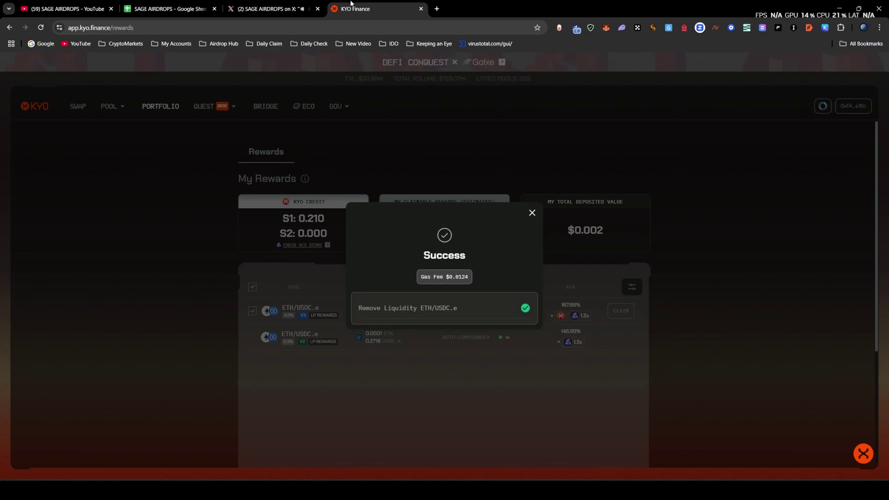
{"action": "left_click", "coordinate": [532, 213]}
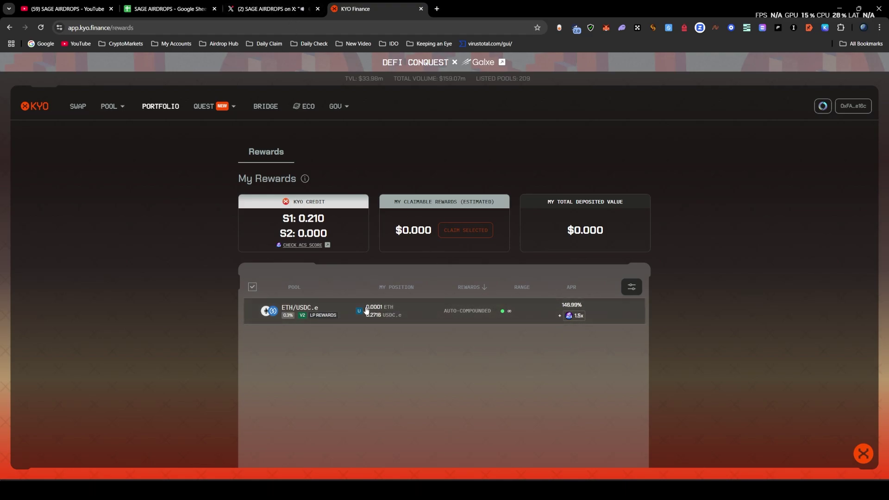
Open the KYO swap page and recheck the Kyo Finance trading volume and transaction requirements in the X post.
{"action": "key", "text": "ctrl+shift+Tab"}
{"action": "left_click", "coordinate": [379, 12]}
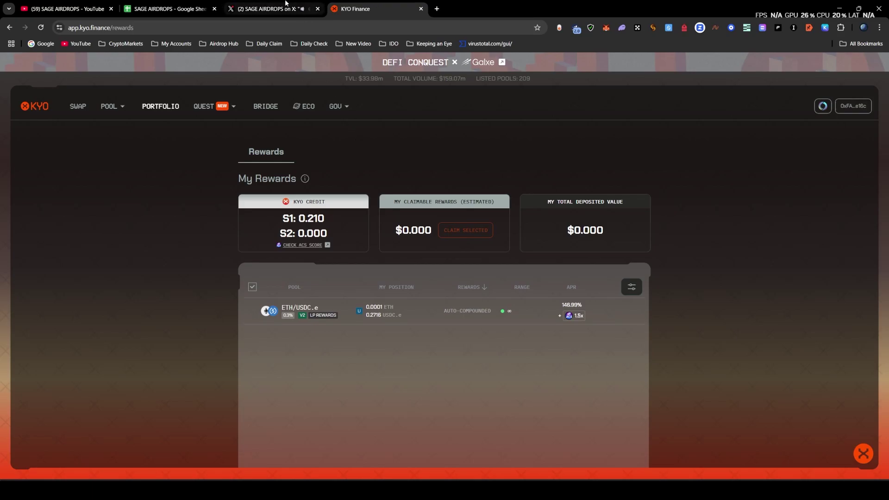
{"action": "left_click", "coordinate": [78, 107]}
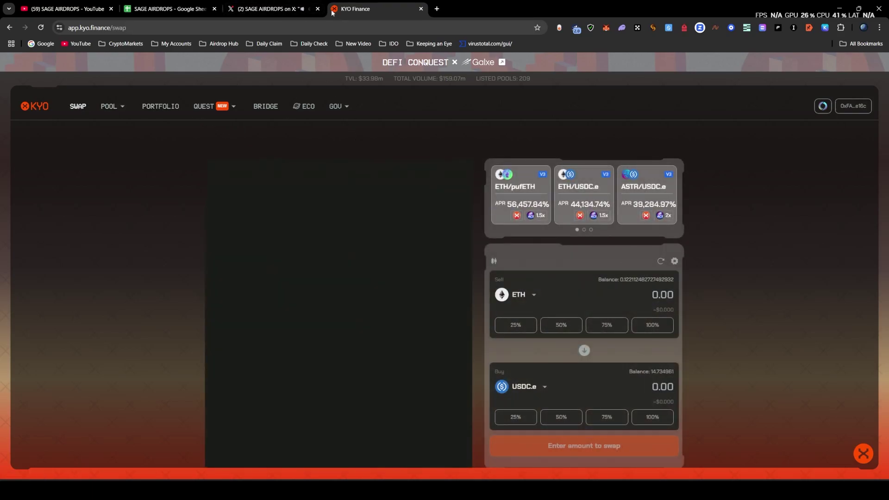
{"action": "left_click", "coordinate": [296, 9]}
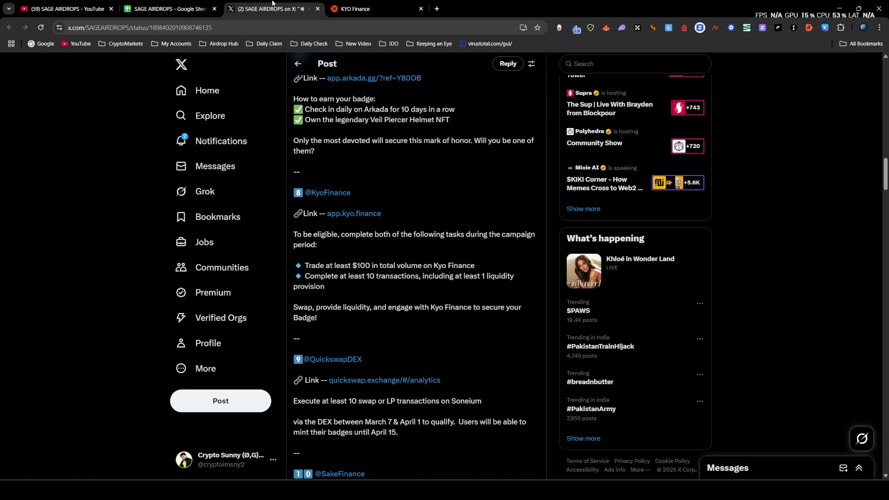
{"action": "left_click", "coordinate": [379, 10]}
Open the KYO Mainstream Quest badge in the quest hub and check its swap volume and transaction tasks.
{"action": "mouse_move", "coordinate": [213, 114]}
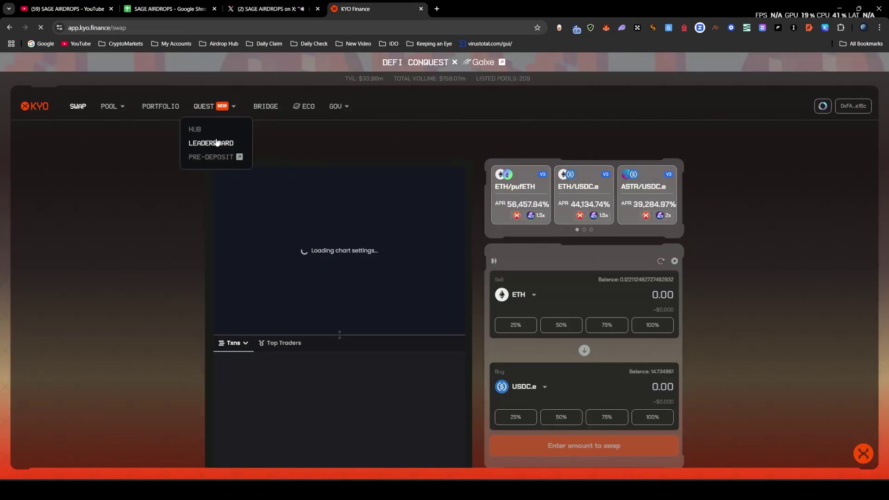
{"action": "left_click", "coordinate": [200, 131]}
{"action": "scroll", "coordinate": [323, 309], "scroll_direction": "down", "scroll_amount": 1}
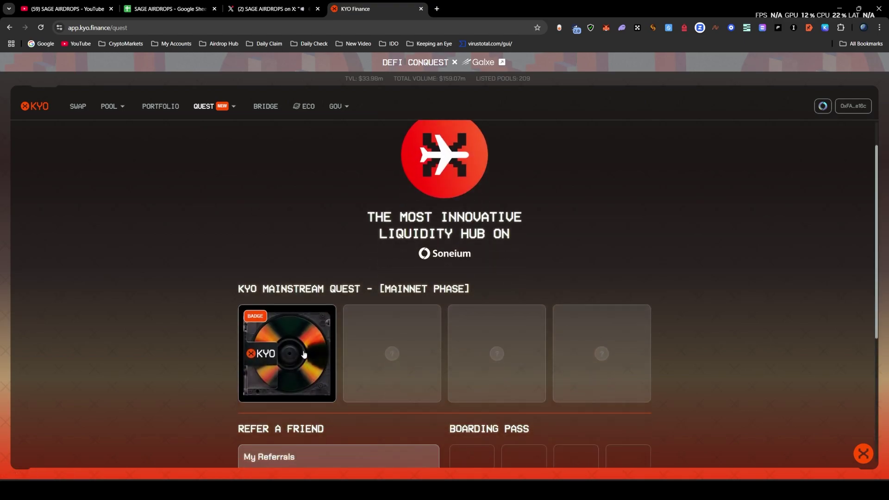
{"action": "left_click", "coordinate": [284, 345]}
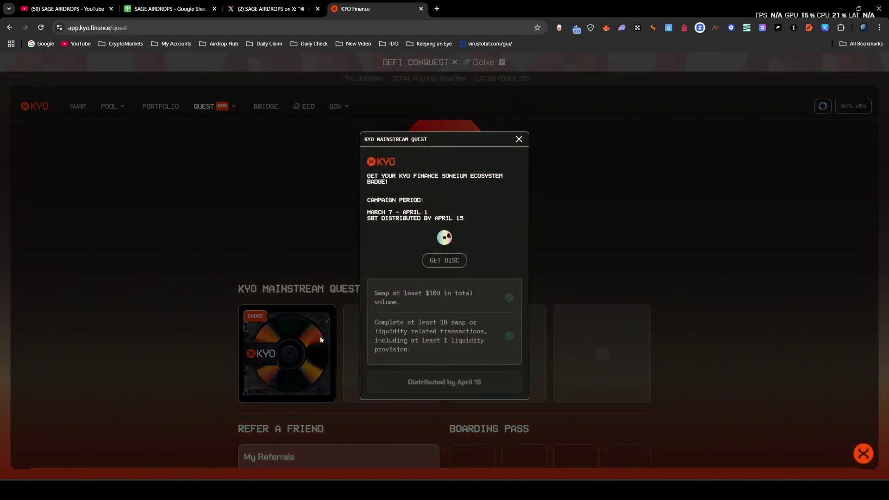
{"action": "left_click", "coordinate": [507, 302]}
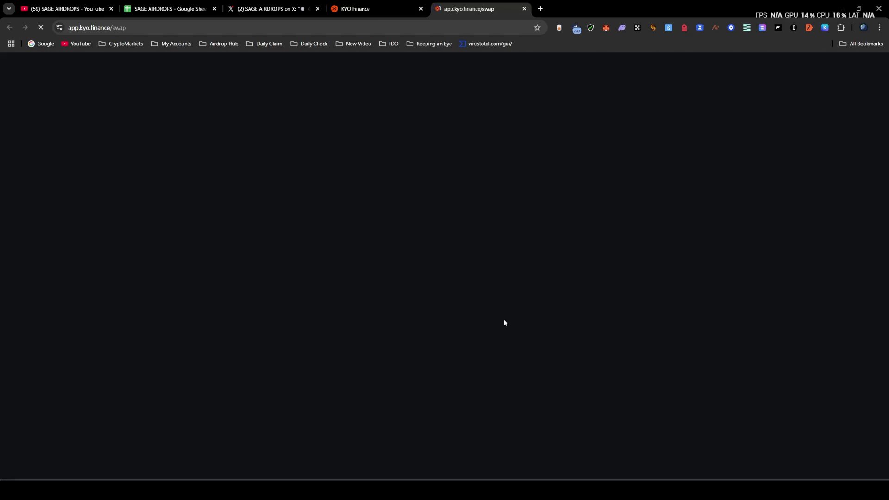
{"action": "left_click", "coordinate": [525, 9]}
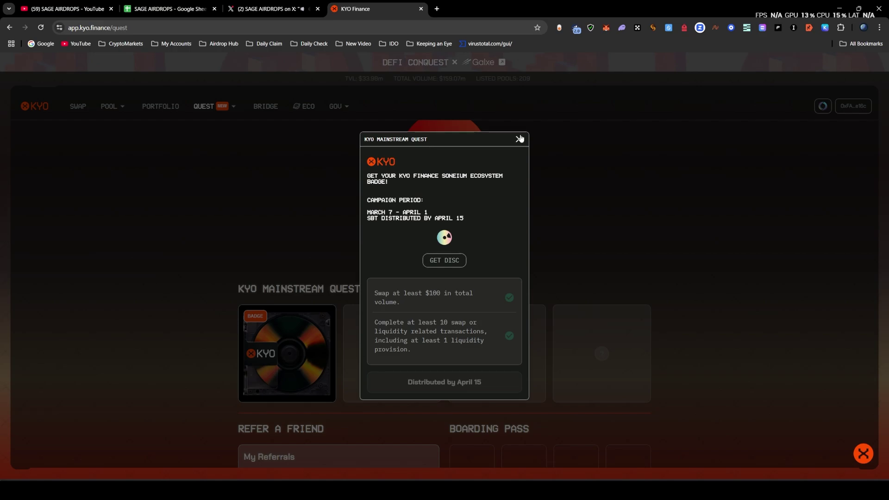
Close the KYO Finance page, open the QuickSwap analytics link from the X post, and return to the post.
{"action": "key", "text": "ctrl+w"}
{"action": "left_click", "coordinate": [368, 214]}
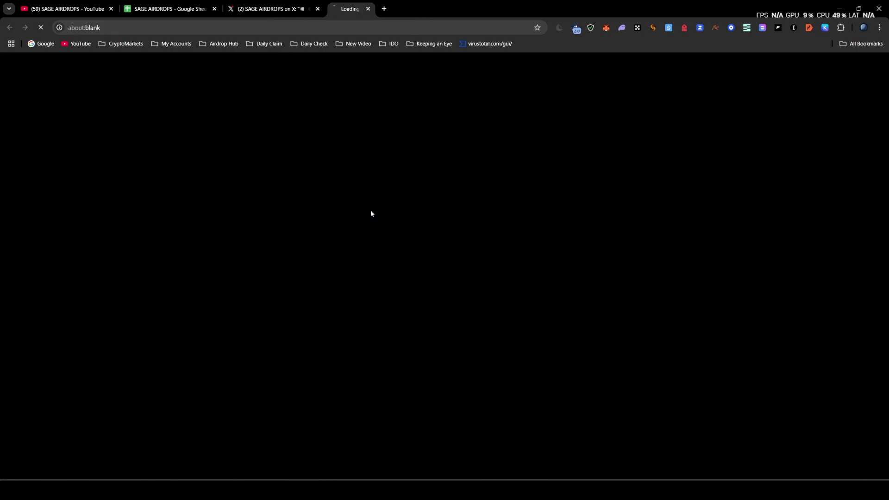
{"action": "key", "text": "ctrl+shift+Tab"}
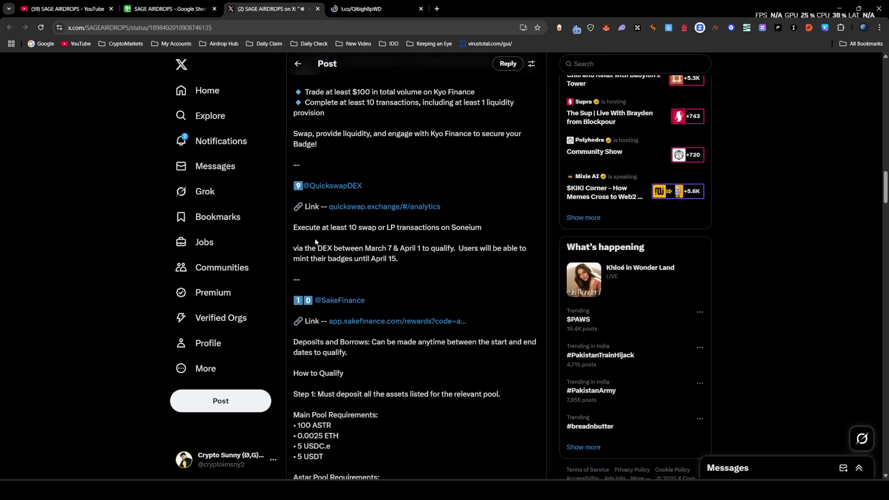
Examine the QuickswapDEX badge requirements in the X post, including the swap or LP transactions on Soneium and the qualifying dates.
{"action": "left_click_drag", "start_coordinate": [331, 228], "coordinate": [293, 228]}
{"action": "left_click", "coordinate": [360, 228]}
{"action": "left_click", "coordinate": [389, 227]}
{"action": "left_click", "coordinate": [396, 251]}
{"action": "triple_click", "coordinate": [399, 258]}
{"action": "left_click", "coordinate": [420, 244]}
{"action": "left_click_drag", "start_coordinate": [379, 229], "coordinate": [496, 229]}
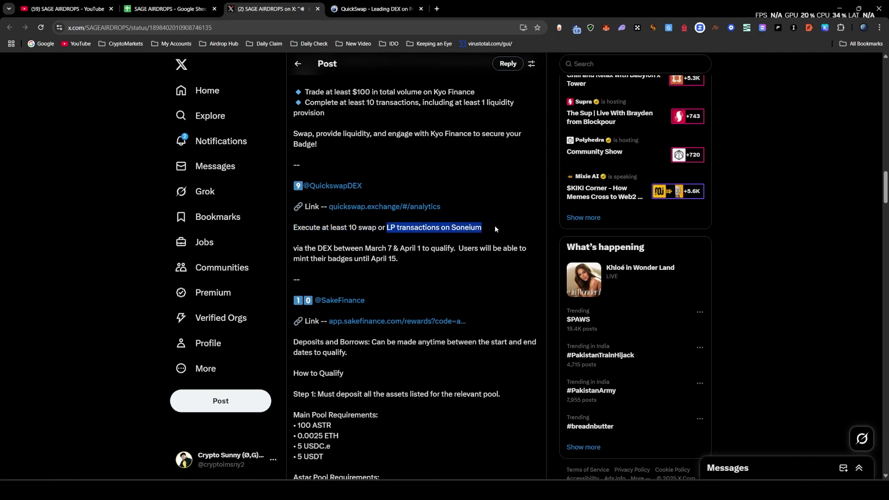
{"action": "left_click", "coordinate": [375, 232]}
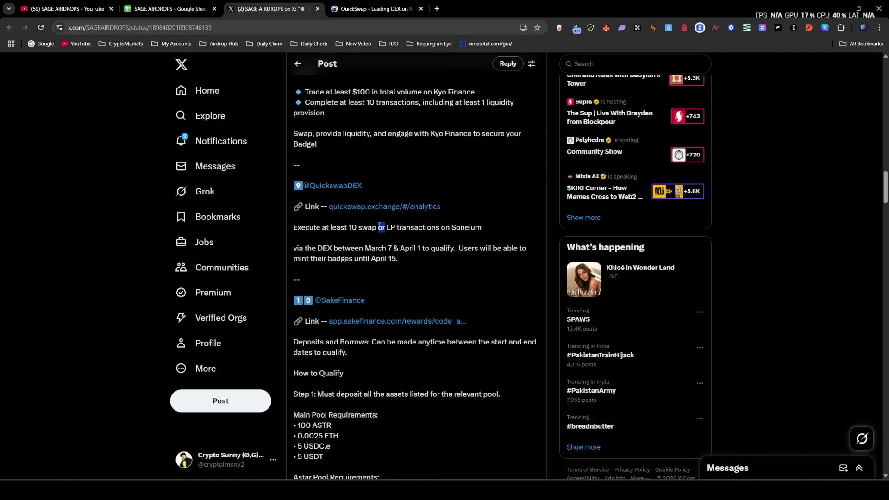
{"action": "left_click_drag", "start_coordinate": [387, 228], "coordinate": [482, 227]}
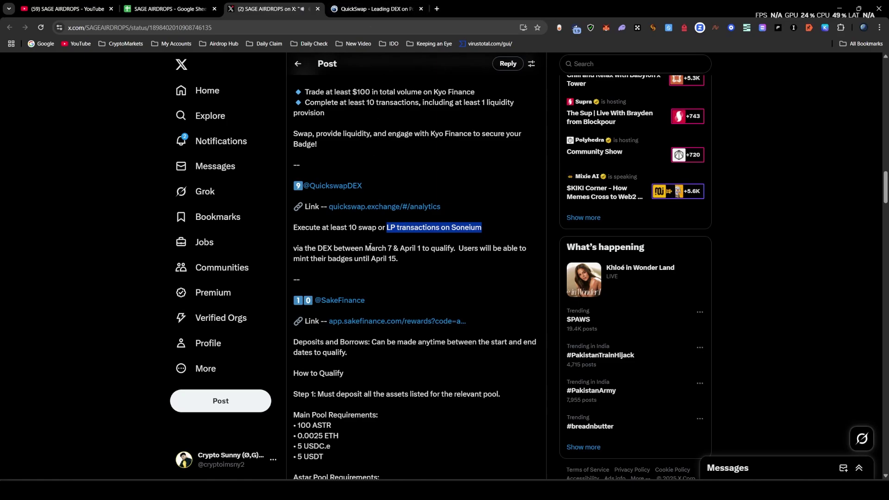
Switch to QuickSwap, look through its Analytics, Bridge, Farm and Pool pages, and open the Swap page.
{"action": "key", "text": "ctrl+Tab"}
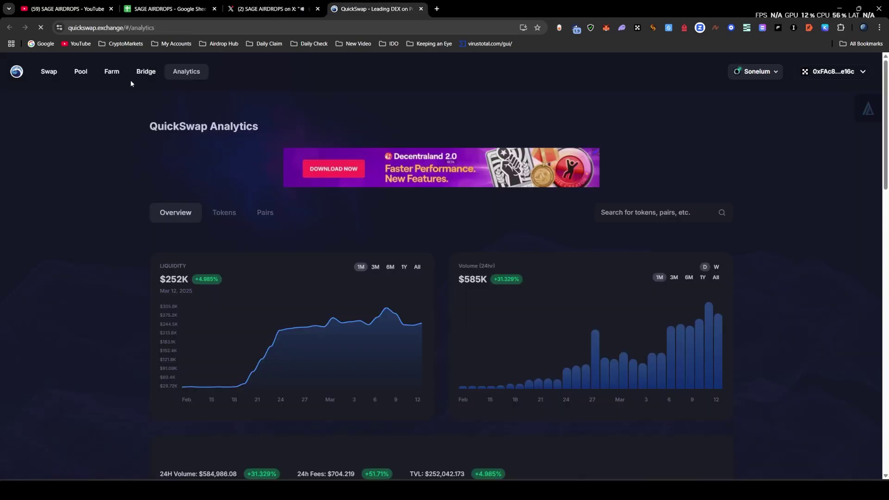
{"action": "left_click", "coordinate": [49, 71]}
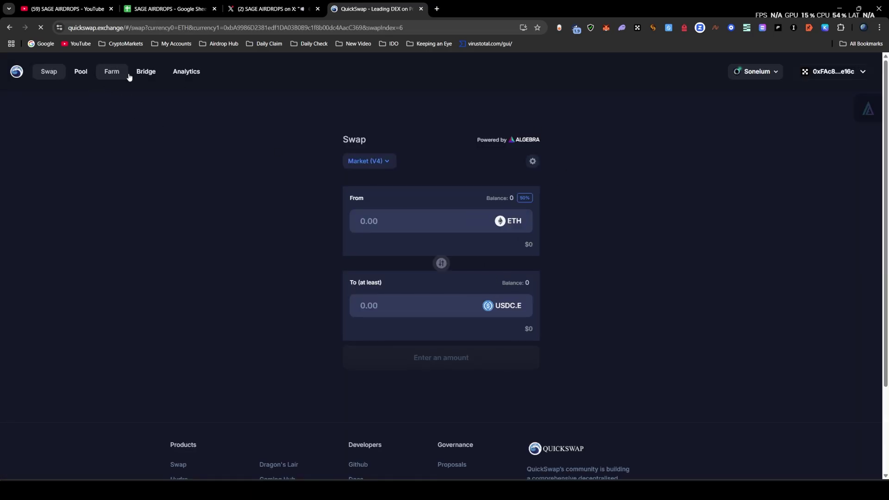
{"action": "left_click", "coordinate": [185, 73]}
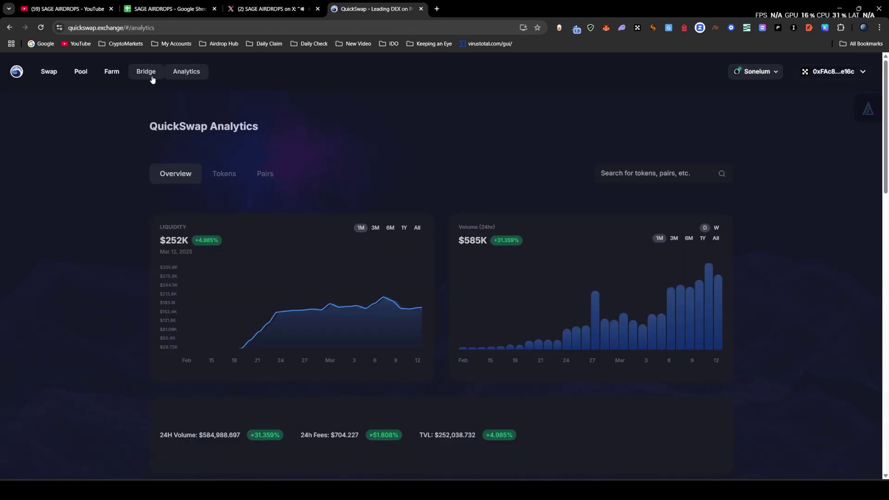
{"action": "left_click", "coordinate": [148, 74]}
{"action": "left_click", "coordinate": [113, 74]}
{"action": "left_click", "coordinate": [81, 72]}
{"action": "left_click", "coordinate": [60, 73]}
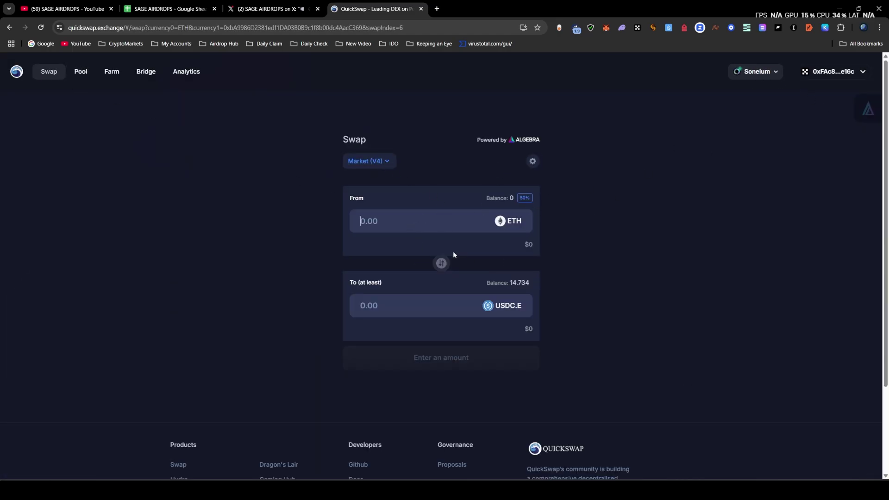
Enter 0.001 ETH to swap for USDC.E and submit the swap for wallet confirmation.
{"action": "type", "text": "0.001"}
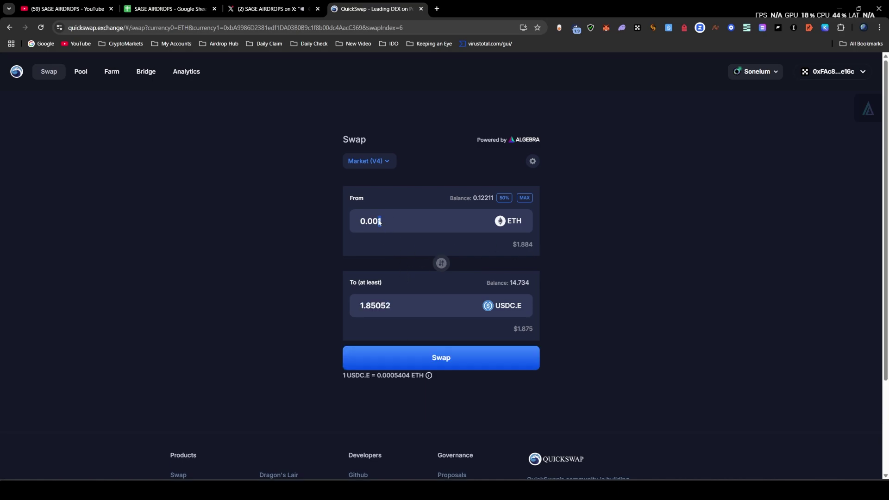
{"action": "left_click", "coordinate": [452, 353]}
{"action": "left_click", "coordinate": [458, 373]}
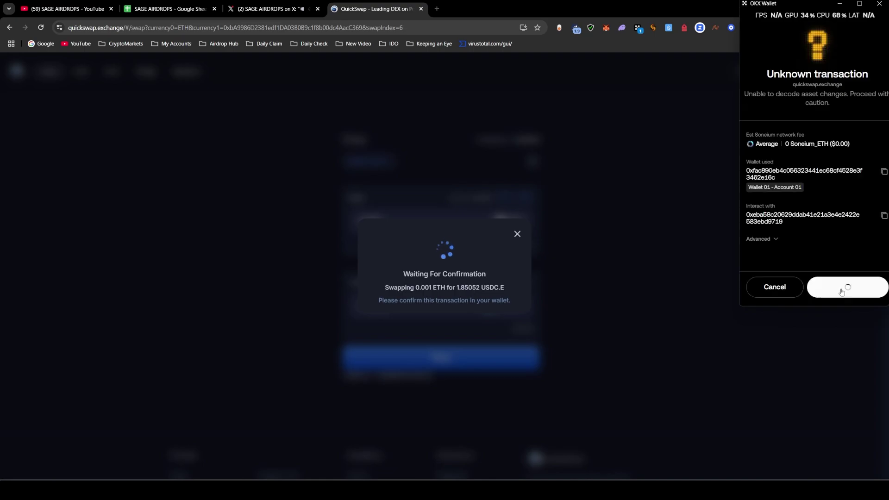
Confirm the swap in the wallet and recheck the QuickswapDEX transaction requirement in the X post.
{"action": "left_click", "coordinate": [850, 288]}
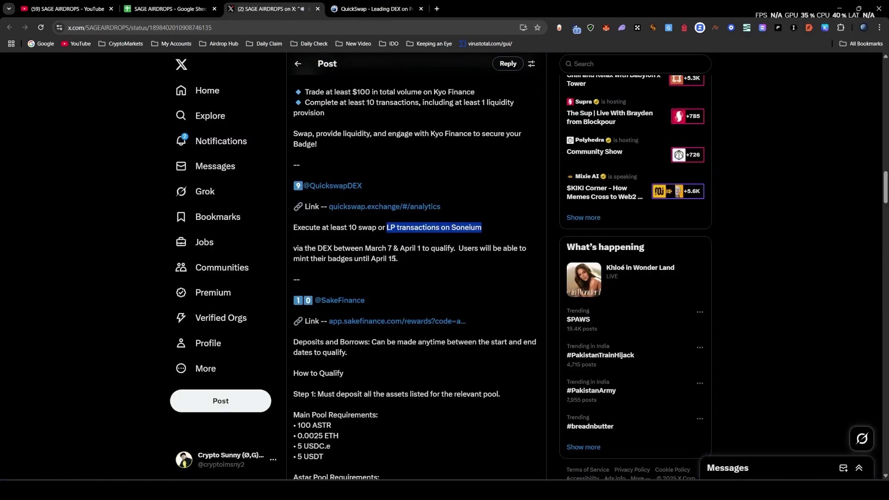
{"action": "left_click_drag", "start_coordinate": [357, 228], "coordinate": [300, 228]}
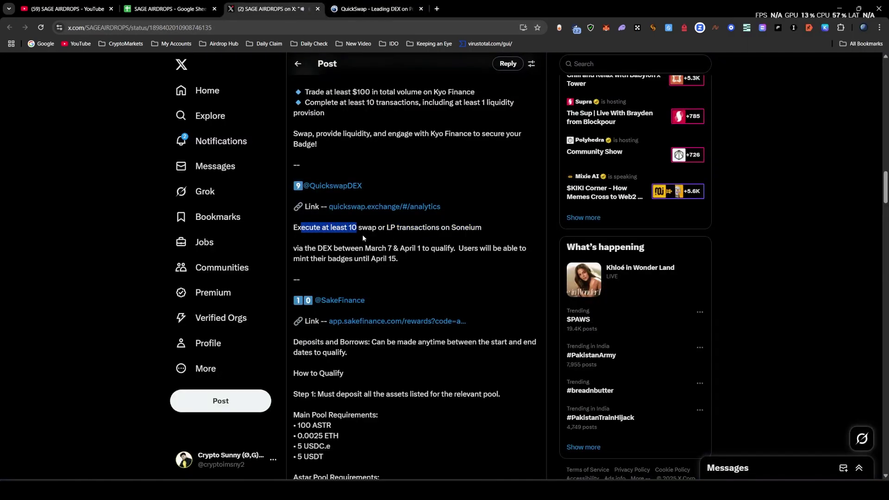
{"action": "left_click", "coordinate": [415, 259]}
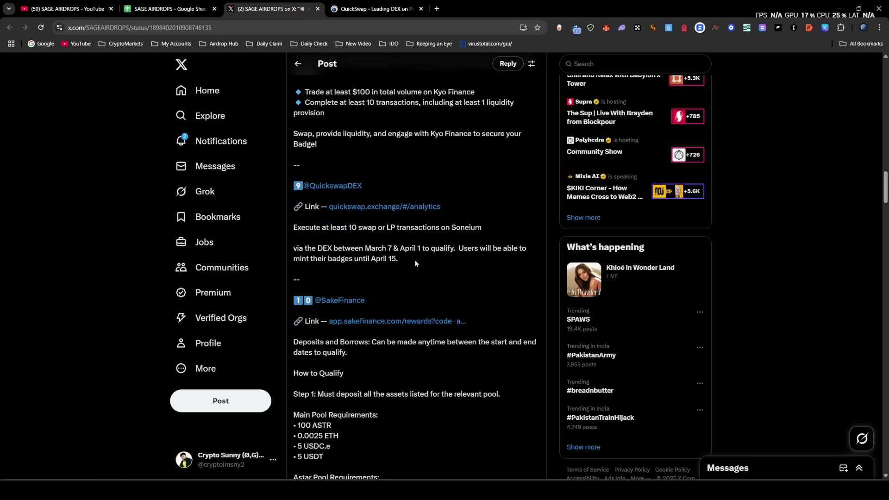
Examine the SakeFinance section of the X post, covering how to qualify and the Main and Astar Pool deposit and borrow requirements.
{"action": "scroll", "coordinate": [423, 265], "scroll_direction": "down", "scroll_amount": 1}
{"action": "scroll", "coordinate": [424, 265], "scroll_direction": "down", "scroll_amount": 3}
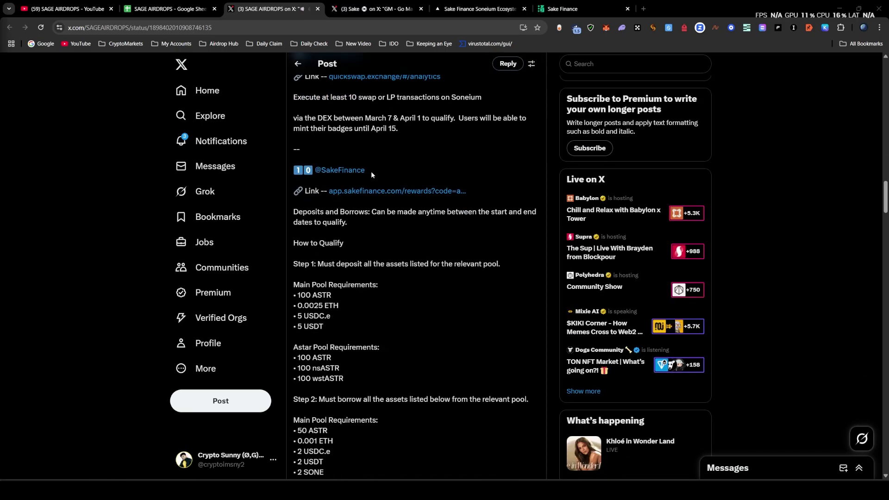
{"action": "left_click_drag", "start_coordinate": [371, 171], "coordinate": [322, 170]}
{"action": "left_click", "coordinate": [428, 234]}
{"action": "left_click_drag", "start_coordinate": [293, 244], "coordinate": [502, 269]}
{"action": "left_click", "coordinate": [371, 278]}
{"action": "scroll", "coordinate": [450, 269], "scroll_direction": "down", "scroll_amount": 2}
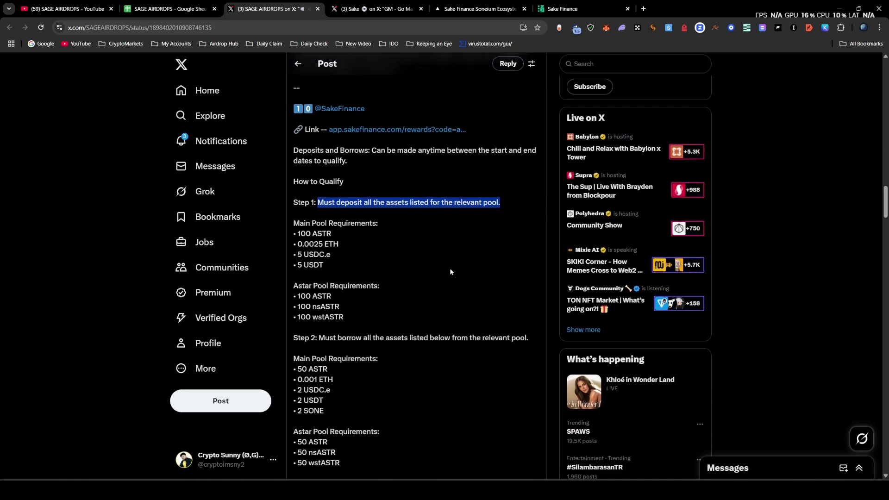
{"action": "left_click_drag", "start_coordinate": [295, 199], "coordinate": [369, 443]}
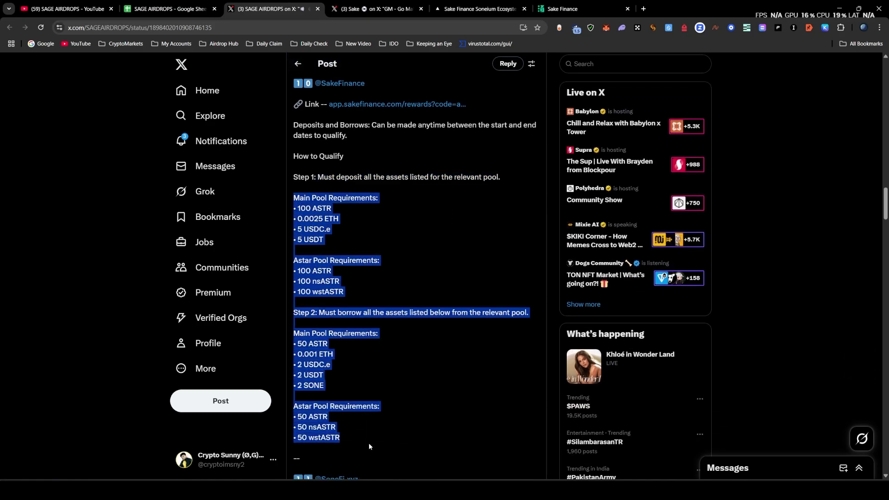
Open Sake's X post about the eligibility checker and look through its Badge Requirements image.
{"action": "left_click", "coordinate": [394, 9]}
{"action": "scroll", "coordinate": [392, 258], "scroll_direction": "down", "scroll_amount": 4}
{"action": "scroll", "coordinate": [393, 258], "scroll_direction": "up", "scroll_amount": 5}
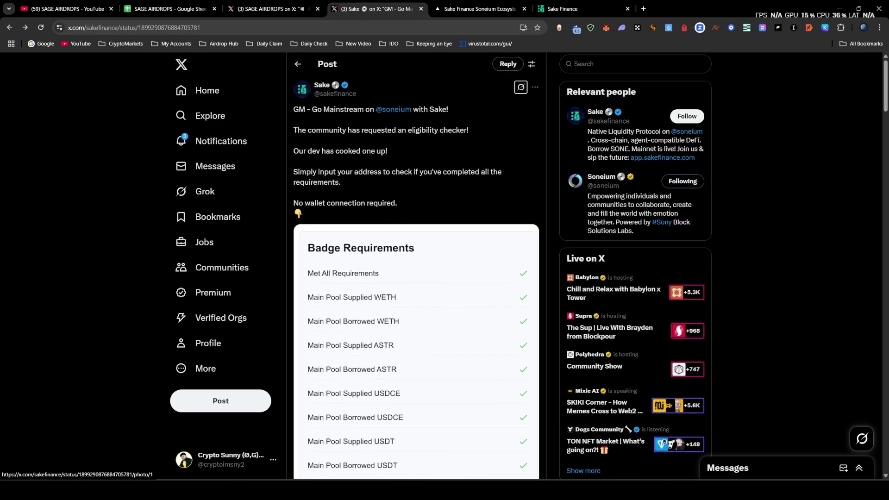
{"action": "scroll", "coordinate": [401, 127], "scroll_direction": "down", "scroll_amount": 3}
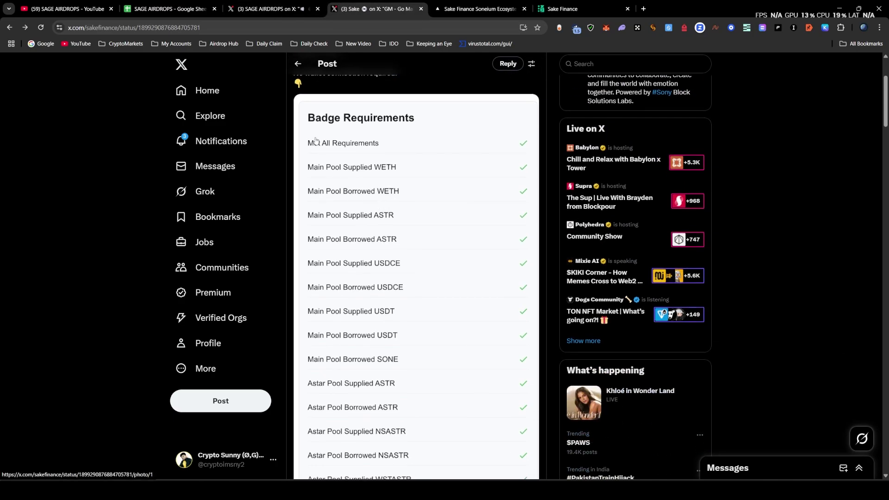
{"action": "scroll", "coordinate": [385, 341], "scroll_direction": "down", "scroll_amount": 2}
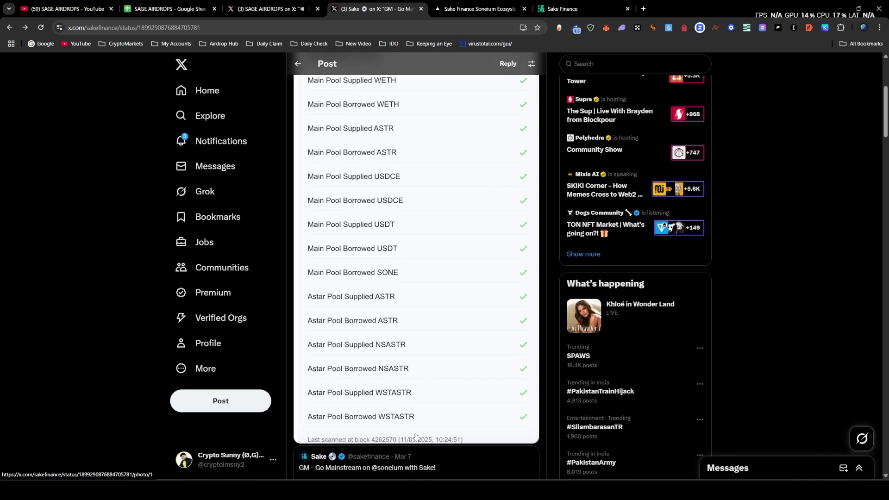
Review the requirement list on the Sake Finance badge checker, comparing it with Sake's X post and looking at the address field.
{"action": "left_click", "coordinate": [489, 4]}
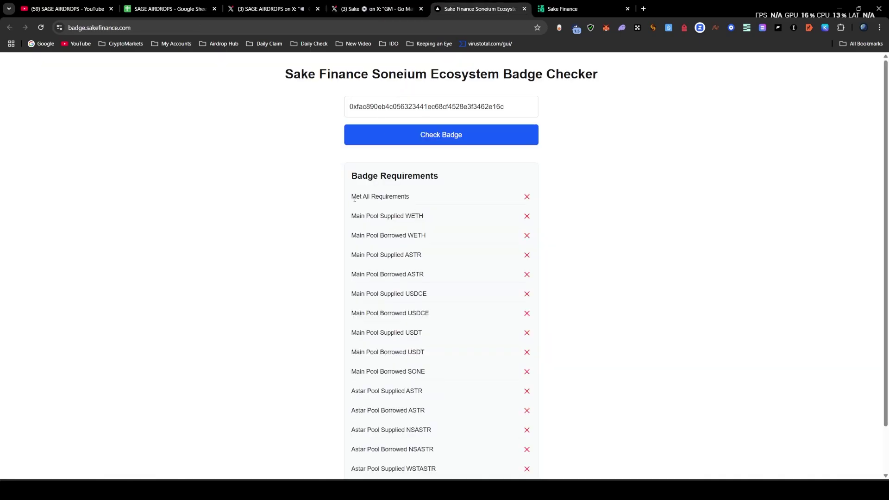
{"action": "left_click_drag", "start_coordinate": [354, 199], "coordinate": [453, 456]}
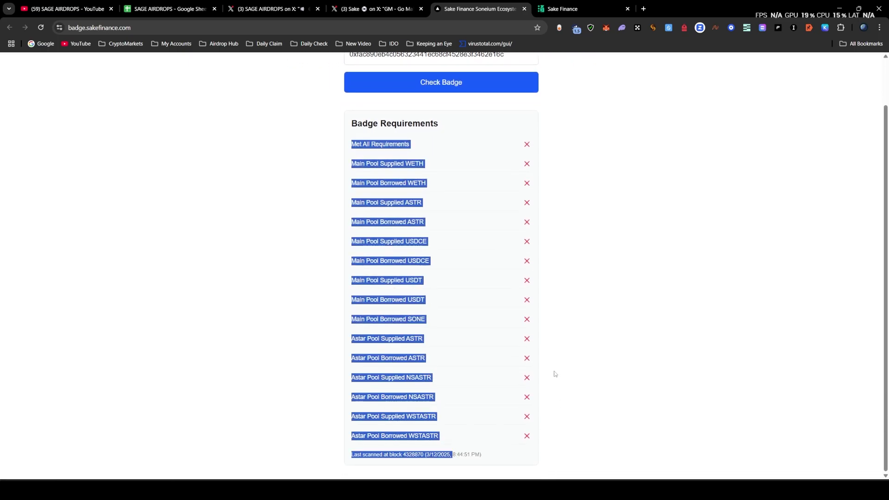
{"action": "scroll", "coordinate": [555, 374], "scroll_direction": "up", "scroll_amount": 2}
{"action": "key", "text": "ctrl+shift+Tab"}
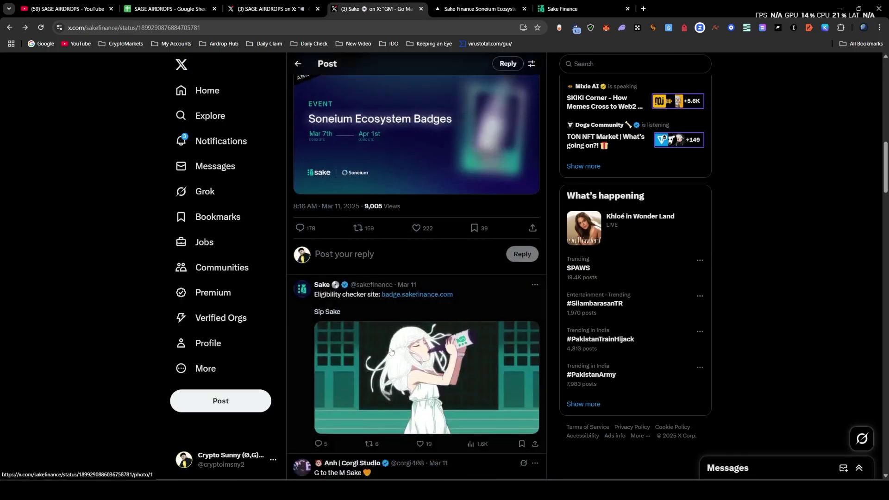
{"action": "scroll", "coordinate": [391, 352], "scroll_direction": "up", "scroll_amount": 13}
{"action": "left_click", "coordinate": [452, 5]}
{"action": "left_click", "coordinate": [453, 104]}
{"action": "left_click", "coordinate": [406, 4]}
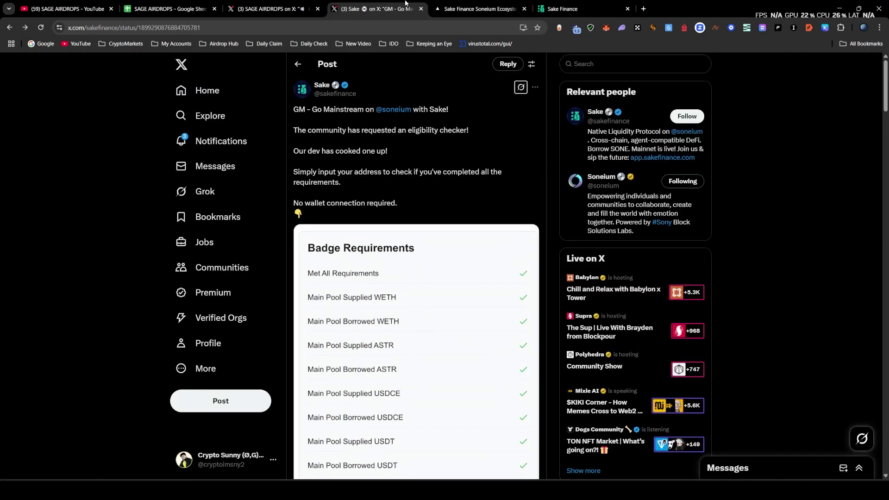
Switch to the Sake Finance app and look over the assets in its Supply list.
{"action": "key", "text": "ctrl+Tab"}
{"action": "key", "text": "ctrl+Tab"}
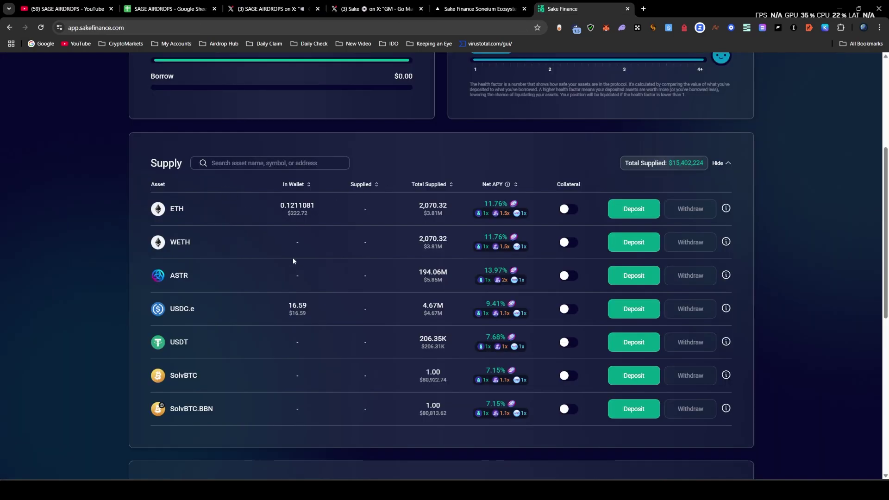
{"action": "scroll", "coordinate": [296, 260], "scroll_direction": "down", "scroll_amount": 1}
{"action": "scroll", "coordinate": [295, 260], "scroll_direction": "up", "scroll_amount": 1}
Return to the SAGE AIRDROPS post and examine the assets required for deposit in the Main and Astar Pools.
{"action": "left_click", "coordinate": [285, 4]}
{"action": "left_click", "coordinate": [304, 215]}
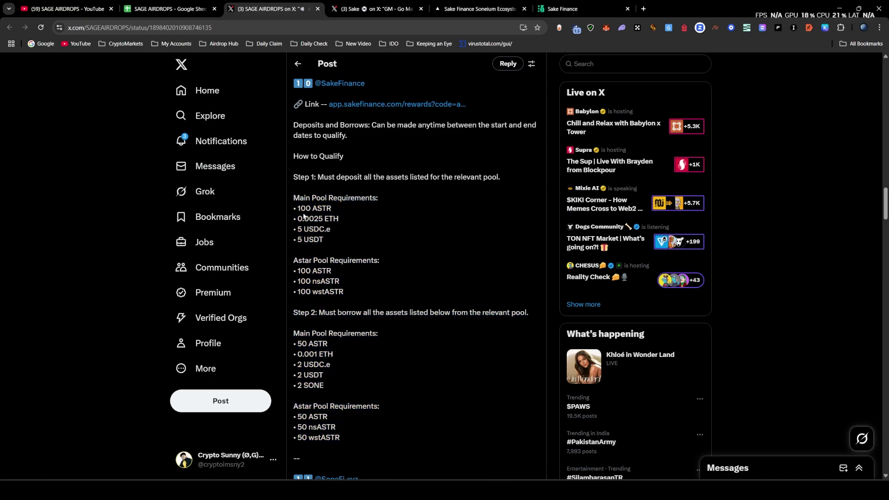
{"action": "left_click_drag", "start_coordinate": [337, 239], "coordinate": [293, 208]}
{"action": "left_click", "coordinate": [326, 221]}
{"action": "left_click", "coordinate": [337, 235]}
{"action": "left_click_drag", "start_coordinate": [328, 243], "coordinate": [285, 207]}
{"action": "left_click", "coordinate": [361, 195]}
{"action": "left_click_drag", "start_coordinate": [344, 291], "coordinate": [294, 209]}
Check the supplied and borrowed items on the badge checker against the Supply and Borrow lists in the Sake Finance app.
{"action": "left_click", "coordinate": [579, 8]}
{"action": "left_click", "coordinate": [481, 8]}
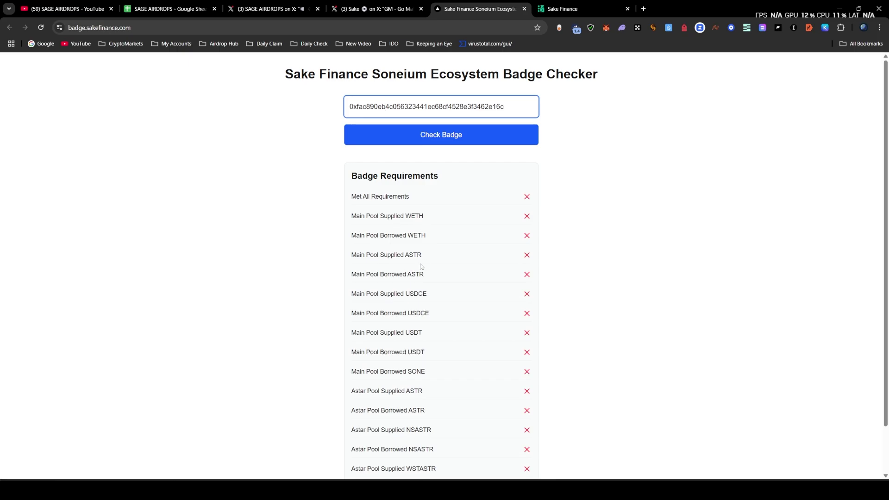
{"action": "scroll", "coordinate": [442, 301], "scroll_direction": "down", "scroll_amount": 1}
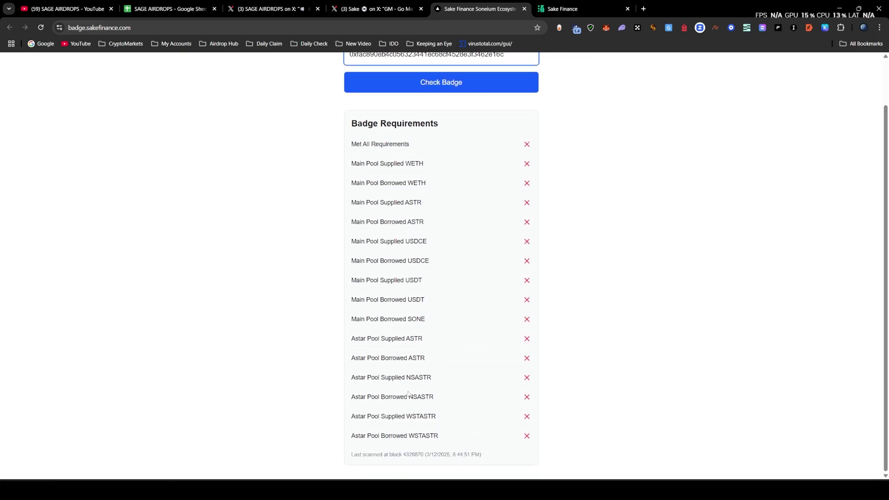
{"action": "left_click", "coordinate": [578, 9]}
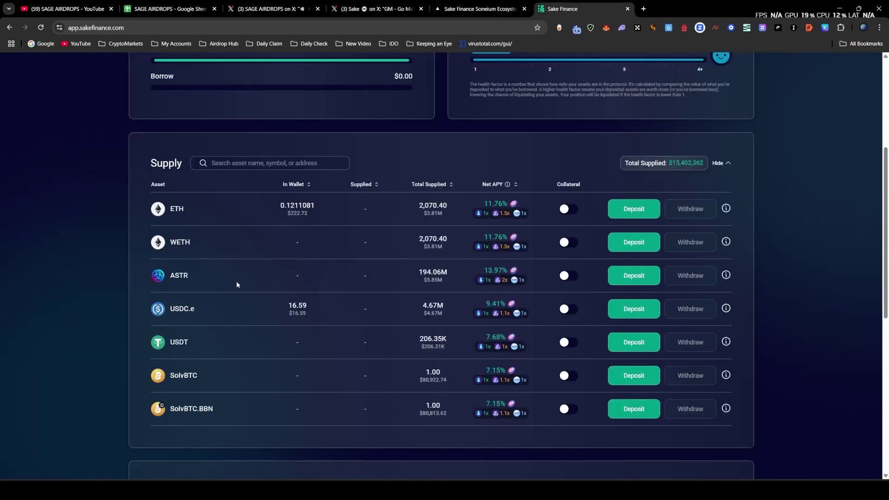
{"action": "scroll", "coordinate": [236, 284], "scroll_direction": "down", "scroll_amount": 4}
{"action": "scroll", "coordinate": [263, 315], "scroll_direction": "up", "scroll_amount": 3}
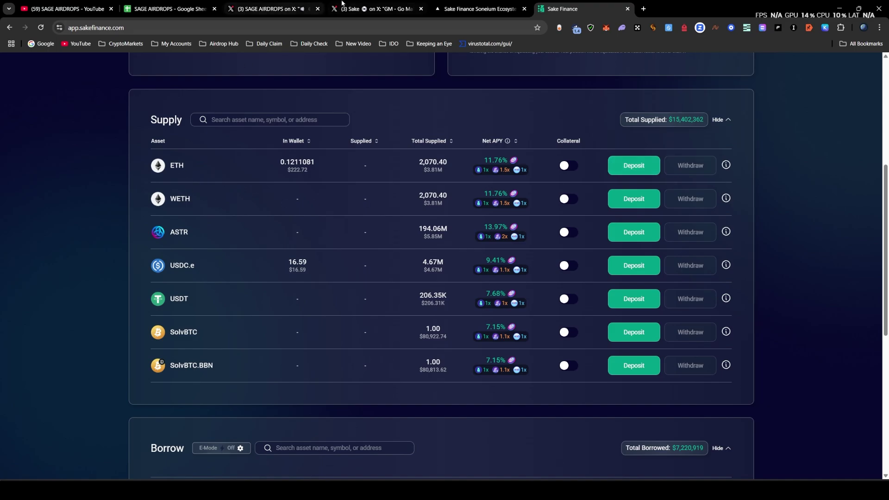
Reread the Step 1 deposit amounts for both pools in the SAGE AIRDROPS post.
{"action": "left_click", "coordinate": [271, 9]}
{"action": "scroll", "coordinate": [295, 166], "scroll_direction": "down", "scroll_amount": 5}
{"action": "left_click_drag", "start_coordinate": [300, 209], "coordinate": [335, 304]}
{"action": "left_click", "coordinate": [316, 216]}
{"action": "left_click_drag", "start_coordinate": [297, 208], "coordinate": [357, 297]}
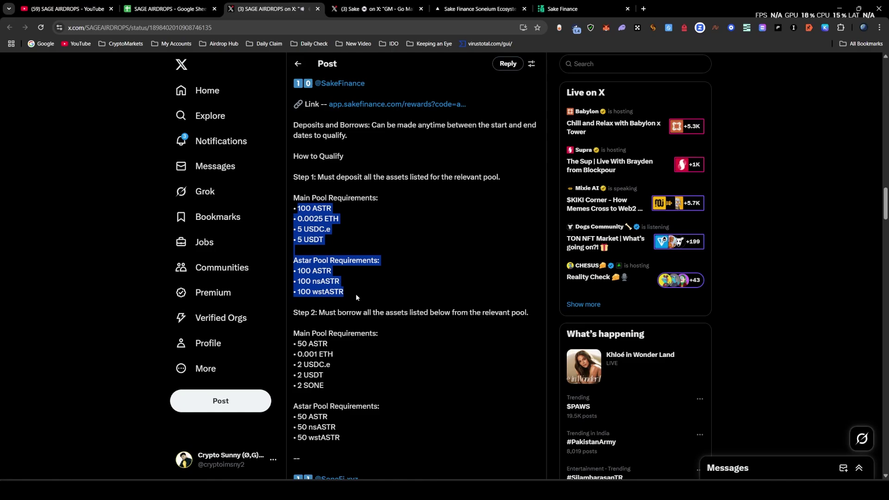
Copy the 0.0025 ETH deposit amount from the X post and open the ETH deposit form in Sake Finance.
{"action": "left_click", "coordinate": [324, 218]}
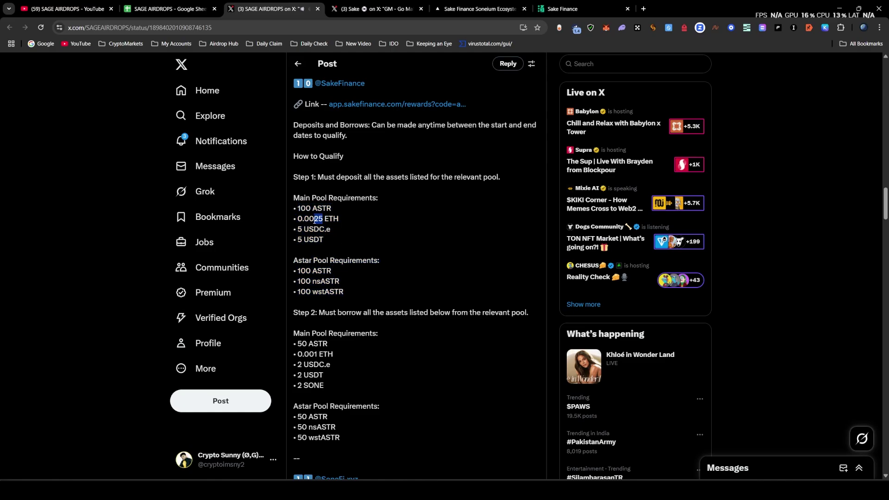
{"action": "left_click_drag", "start_coordinate": [323, 219], "coordinate": [298, 220]}
{"action": "key", "text": "ctrl+c"}
{"action": "left_click_drag", "start_coordinate": [580, 9], "coordinate": [376, 10]}
{"action": "left_click", "coordinate": [628, 167]}
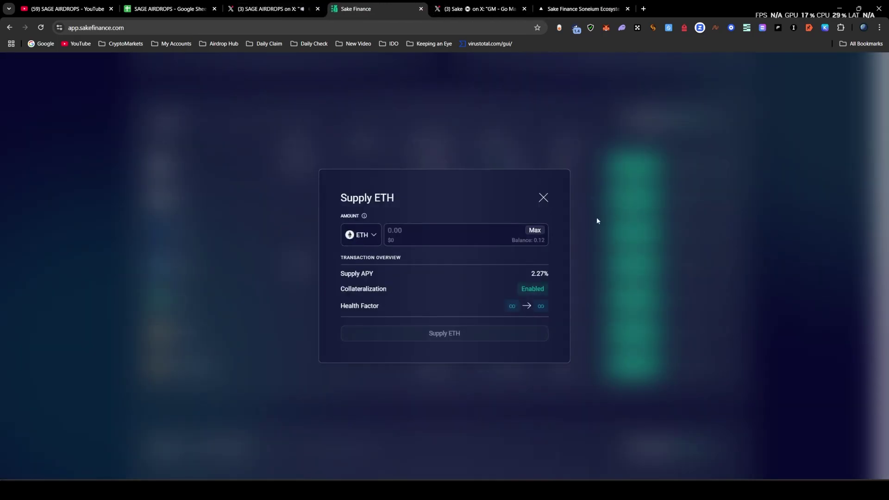
Set the ETH supply amount to 0.0026, submit it, and confirm the deposit in the wallet.
{"action": "key", "text": "ctrl+v"}
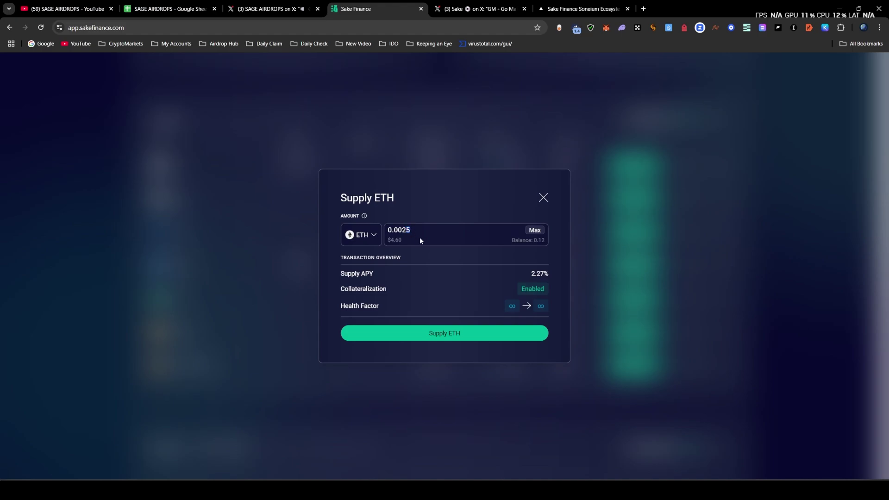
{"action": "type", "text": "6"}
{"action": "left_click", "coordinate": [437, 333]}
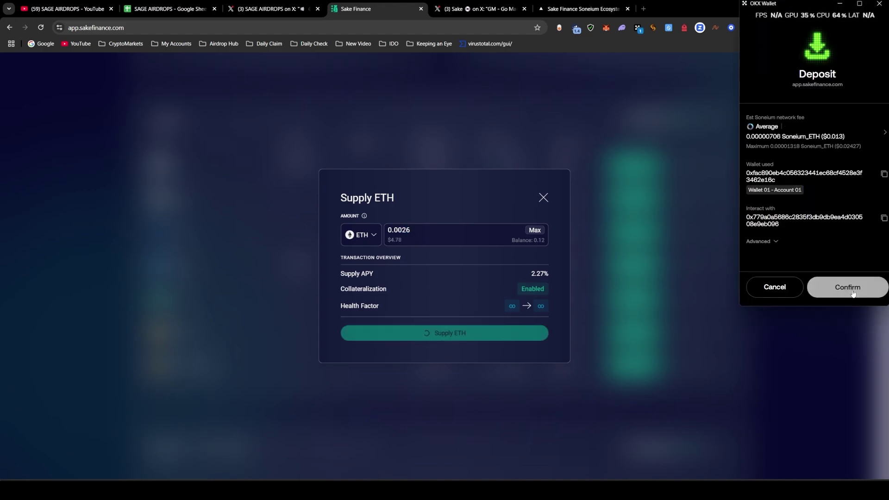
{"action": "left_click", "coordinate": [848, 293]}
Compare the ETH deposit and borrow requirements in the X post, and look at the badge checker list.
{"action": "left_click", "coordinate": [292, 7]}
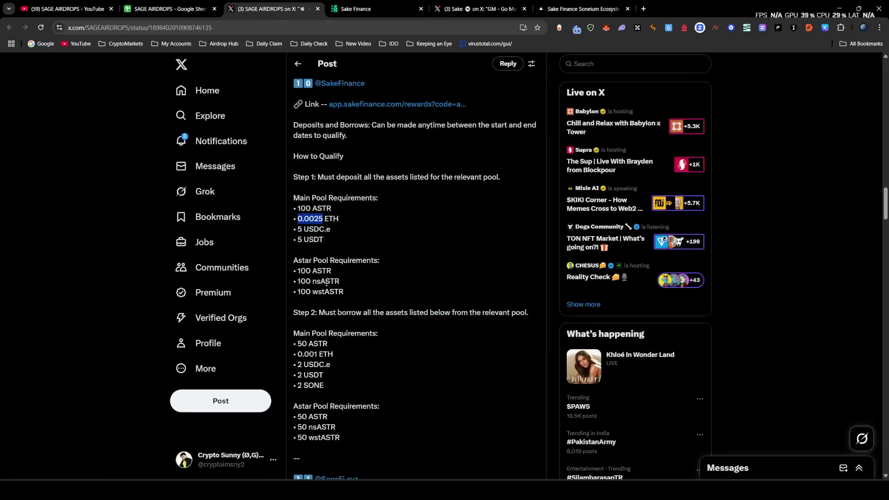
{"action": "left_click_drag", "start_coordinate": [339, 218], "coordinate": [297, 217]}
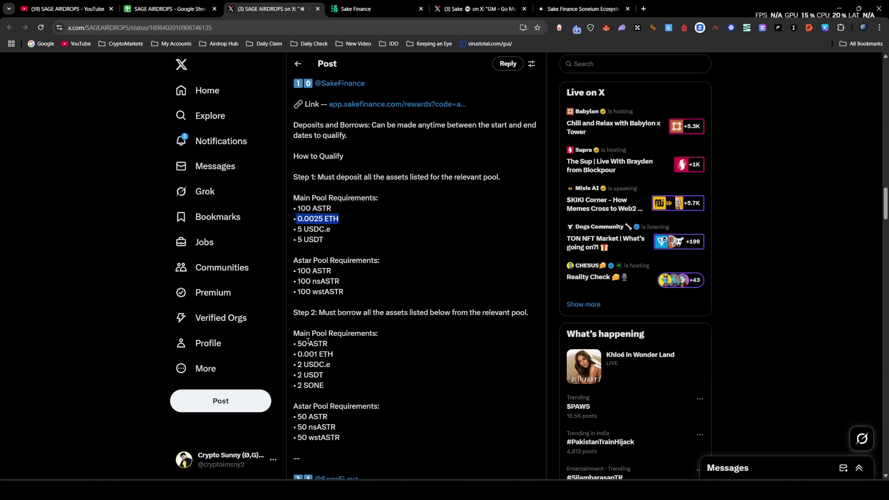
{"action": "left_click_drag", "start_coordinate": [294, 336], "coordinate": [291, 355]}
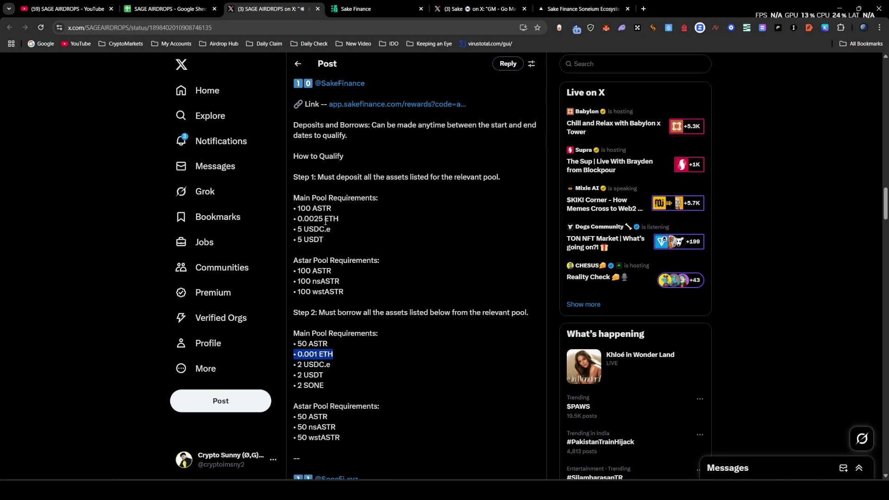
{"action": "left_click_drag", "start_coordinate": [341, 219], "coordinate": [295, 220]}
{"action": "left_click_drag", "start_coordinate": [342, 356], "coordinate": [292, 356]}
{"action": "left_click", "coordinate": [571, 5]}
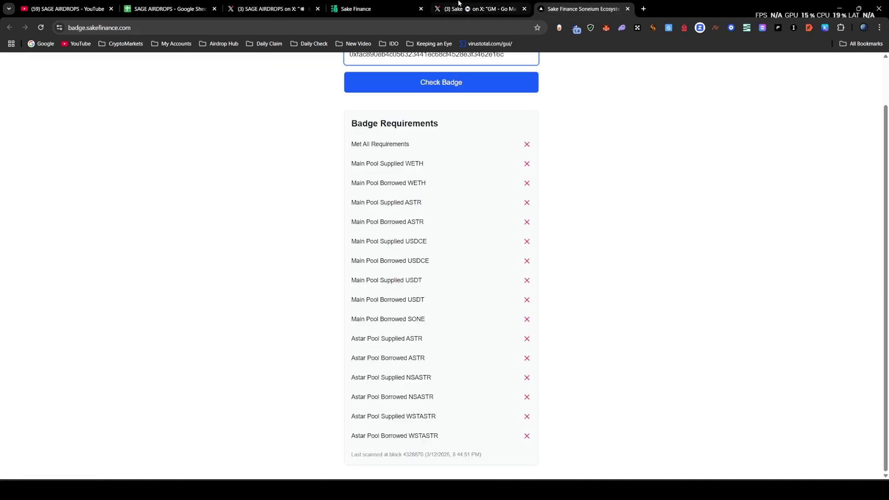
{"action": "left_click", "coordinate": [479, 9]}
Close the completed ETH supply dialog in Sake Finance, recheck the borrow requirement, and open the WETH borrow form.
{"action": "left_click", "coordinate": [370, 9]}
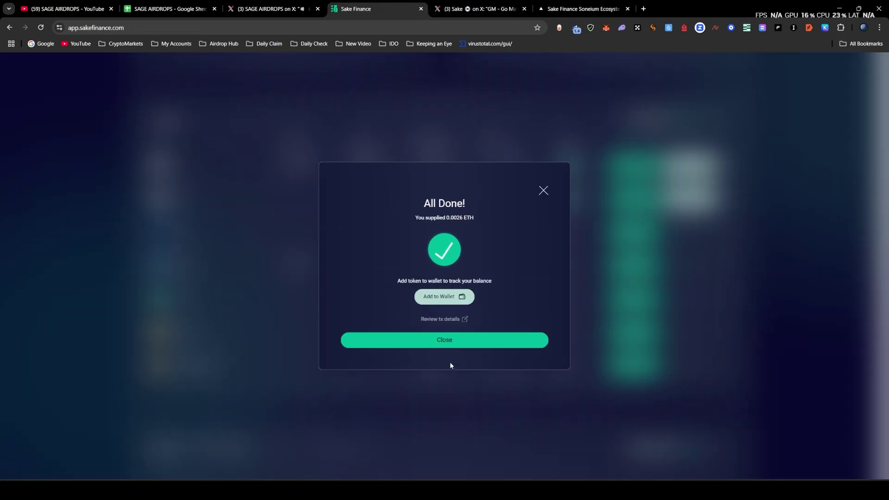
{"action": "left_click", "coordinate": [454, 340]}
{"action": "scroll", "coordinate": [301, 315], "scroll_direction": "down", "scroll_amount": 3}
{"action": "scroll", "coordinate": [281, 314], "scroll_direction": "down", "scroll_amount": 4}
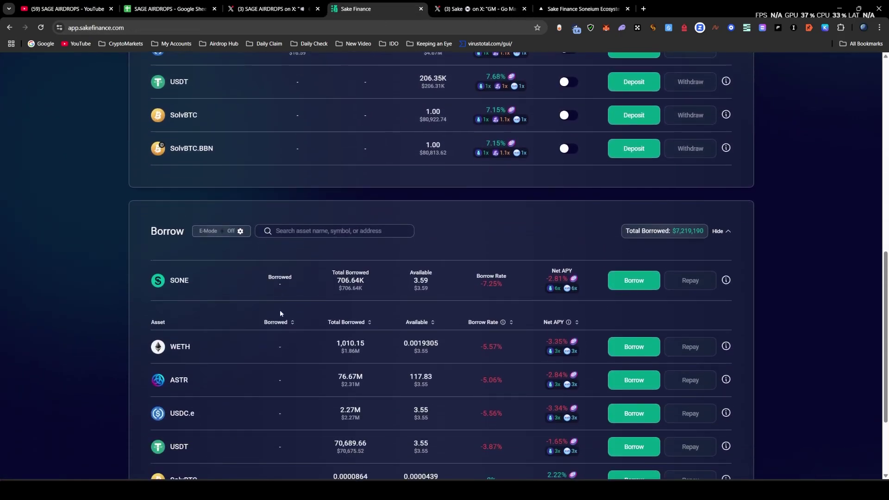
{"action": "left_click", "coordinate": [278, 9]}
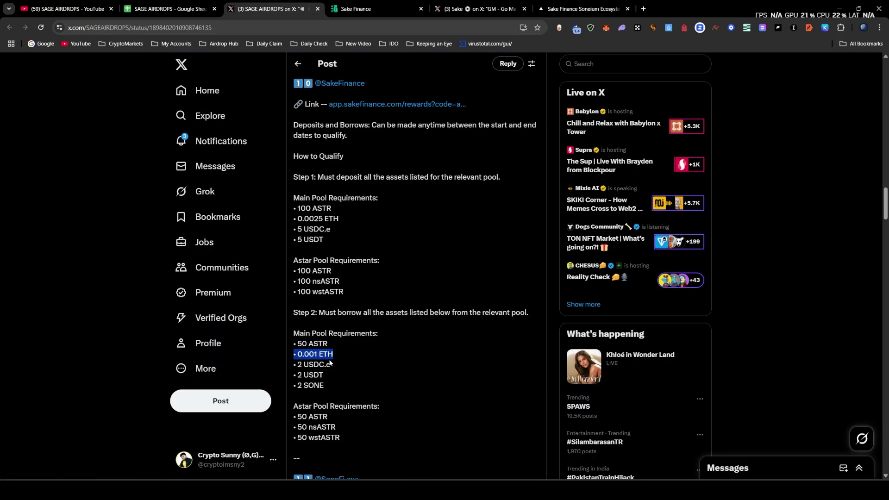
{"action": "left_click", "coordinate": [366, 4]}
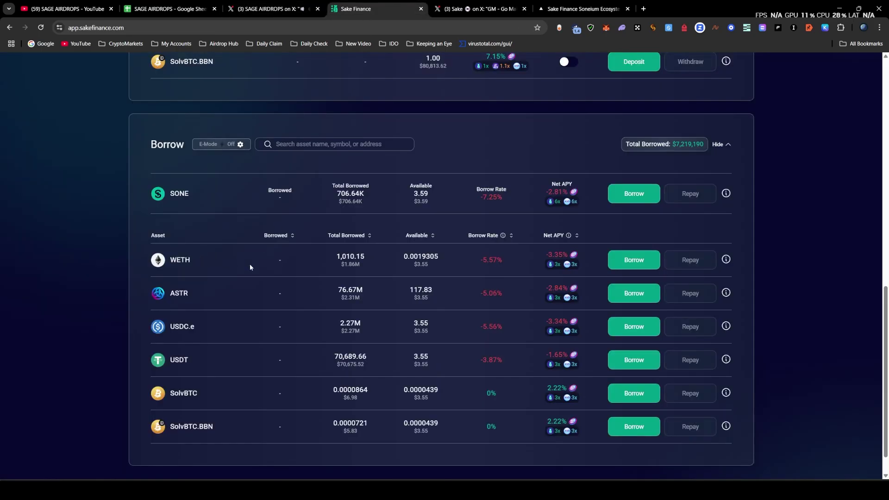
{"action": "left_click", "coordinate": [625, 265]}
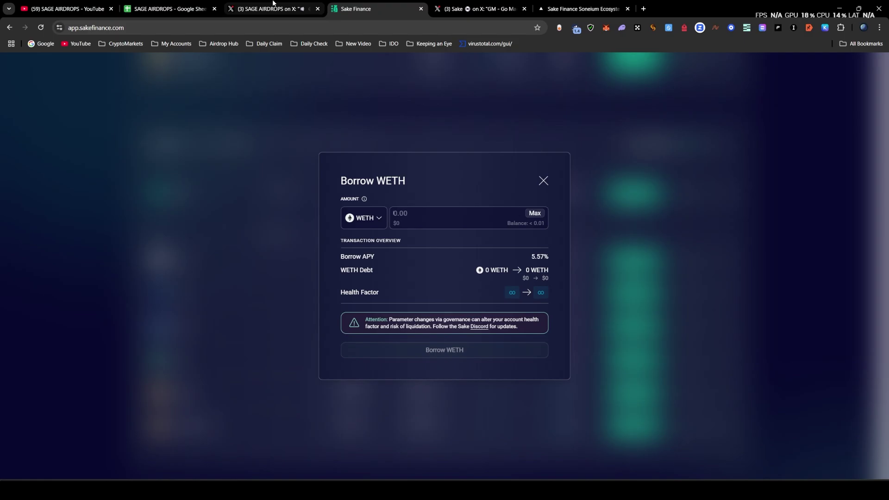
Copy the 0.001 ETH borrow amount from the X post and enter it as the WETH amount to borrow.
{"action": "left_click", "coordinate": [273, 9]}
{"action": "left_click_drag", "start_coordinate": [318, 354], "coordinate": [298, 355]}
{"action": "key", "text": "ctrl+c"}
{"action": "left_click", "coordinate": [318, 356]}
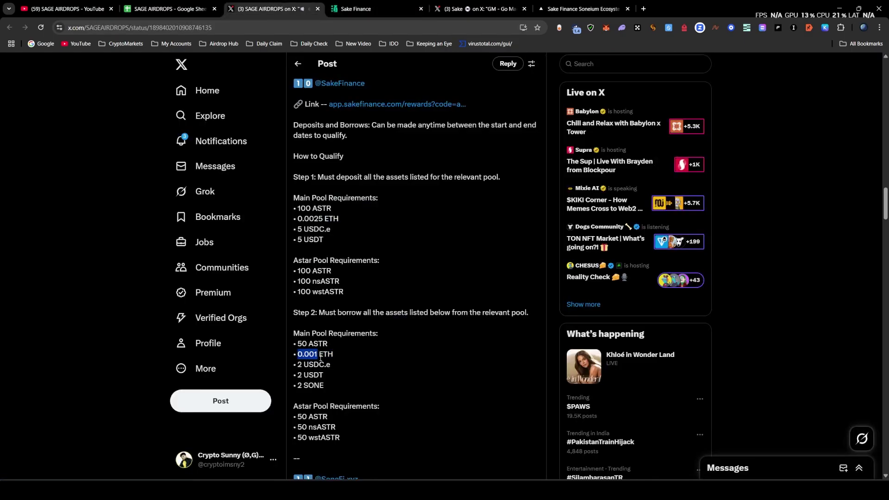
{"action": "key", "text": "ctrl+Tab"}
{"action": "left_click", "coordinate": [424, 215]}
{"action": "key", "text": "ctrl+v"}
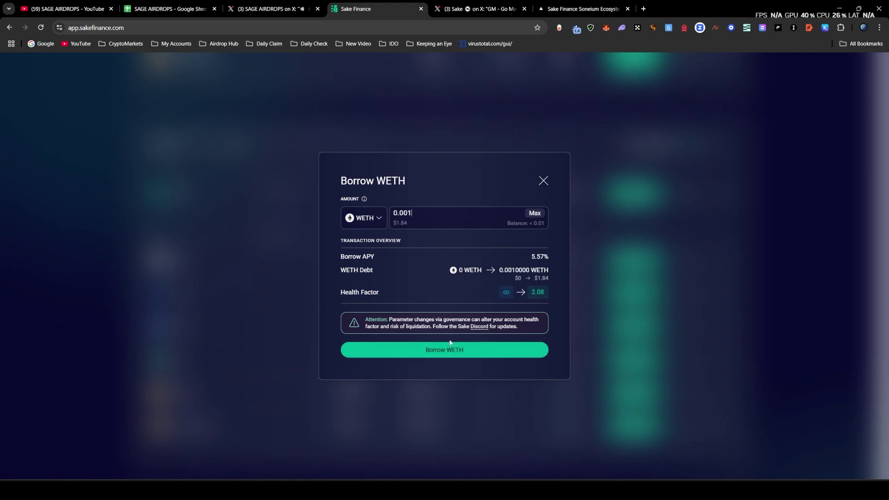
Submit the 0.001 WETH borrow in Sake Finance, confirm it in the wallet, and close the completed dialog.
{"action": "left_click", "coordinate": [458, 356]}
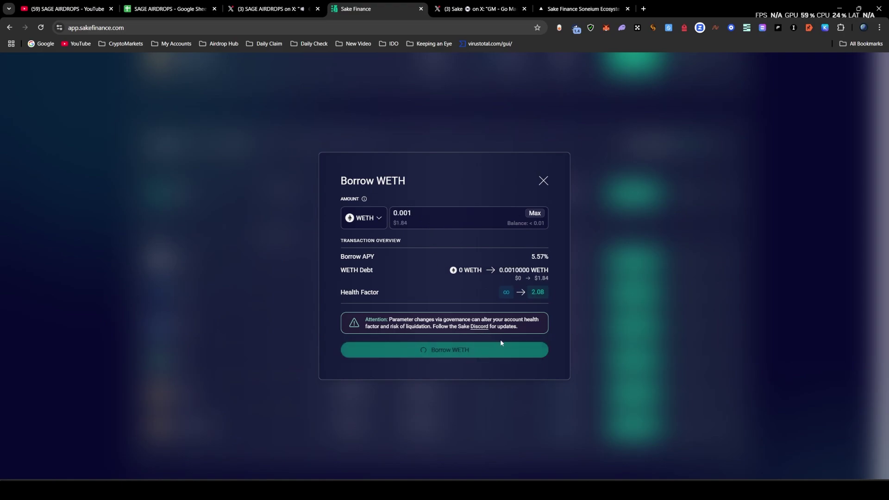
{"action": "left_click", "coordinate": [855, 297]}
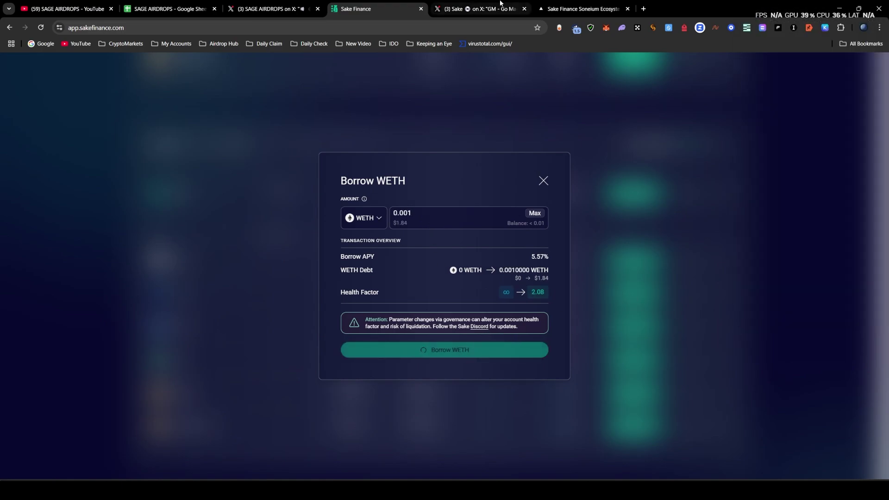
{"action": "left_click", "coordinate": [565, 4]}
{"action": "scroll", "coordinate": [427, 114], "scroll_direction": "up", "scroll_amount": 2}
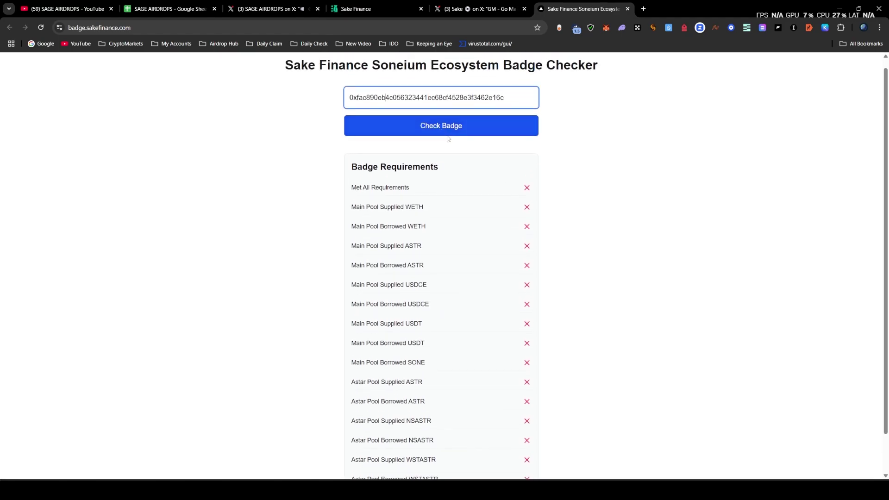
{"action": "left_click", "coordinate": [448, 137]}
{"action": "scroll", "coordinate": [486, 296], "scroll_direction": "down", "scroll_amount": 1}
{"action": "key", "text": "ctrl+4"}
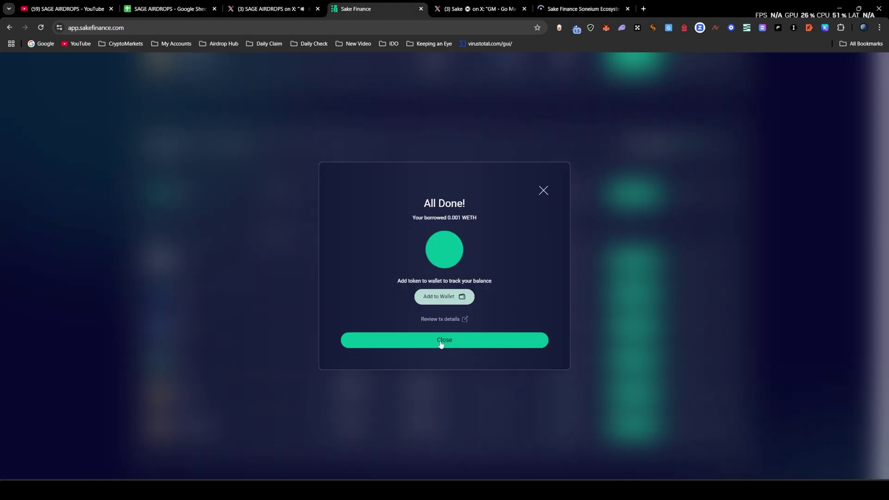
{"action": "left_click", "coordinate": [440, 342]}
{"action": "left_click", "coordinate": [572, 4]}
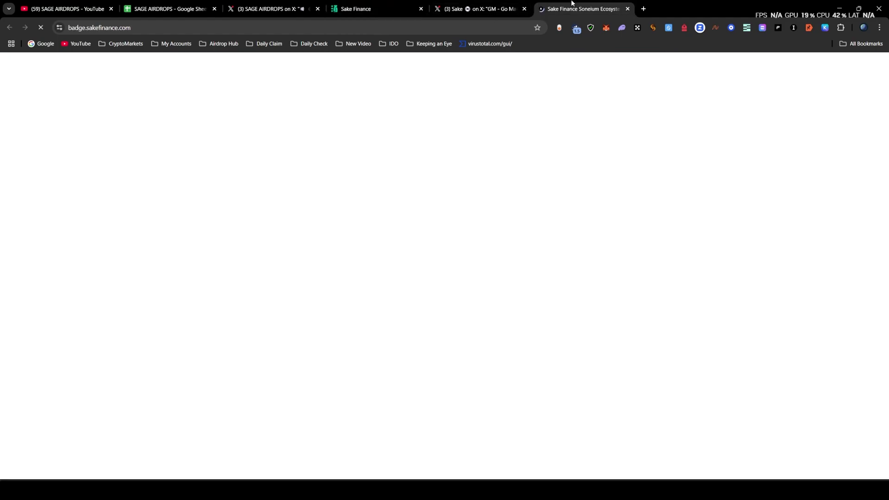
{"action": "left_click", "coordinate": [399, 267]}
{"action": "right_click", "coordinate": [400, 266]}
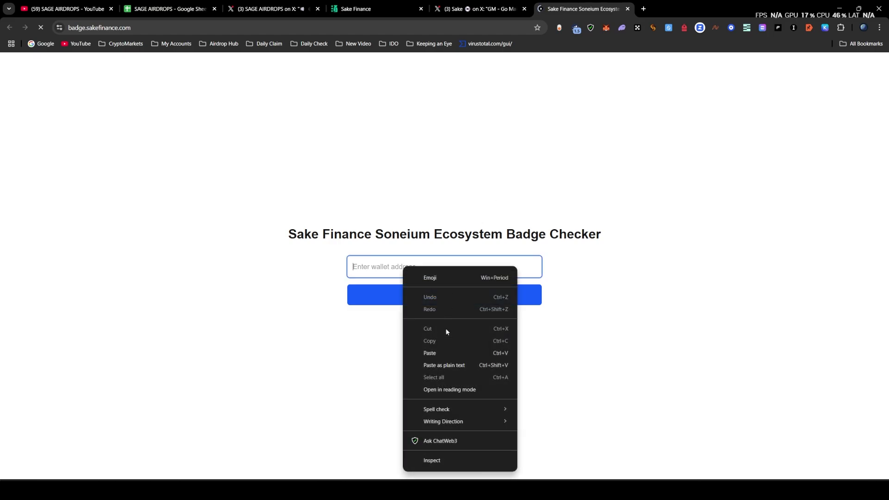
{"action": "left_click", "coordinate": [444, 354]}
{"action": "key", "text": "ctrl+a"}
{"action": "key", "text": "BackSpace"}
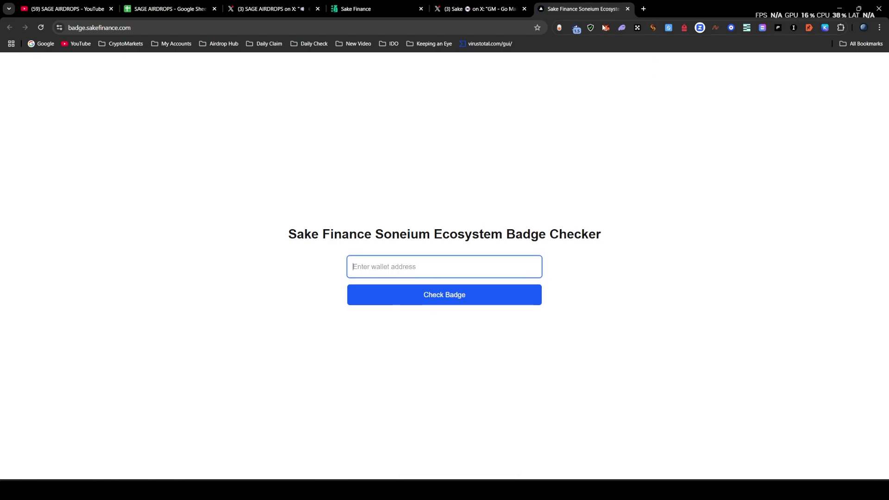
Copy the wallet address from the wallet extension, run the badge check on it, and examine the Main Pool WETH requirements.
{"action": "left_click", "coordinate": [637, 27]}
{"action": "left_click", "coordinate": [542, 55]}
{"action": "left_click", "coordinate": [397, 268]}
{"action": "key", "text": "ctrl+v"}
{"action": "left_click", "coordinate": [443, 296]}
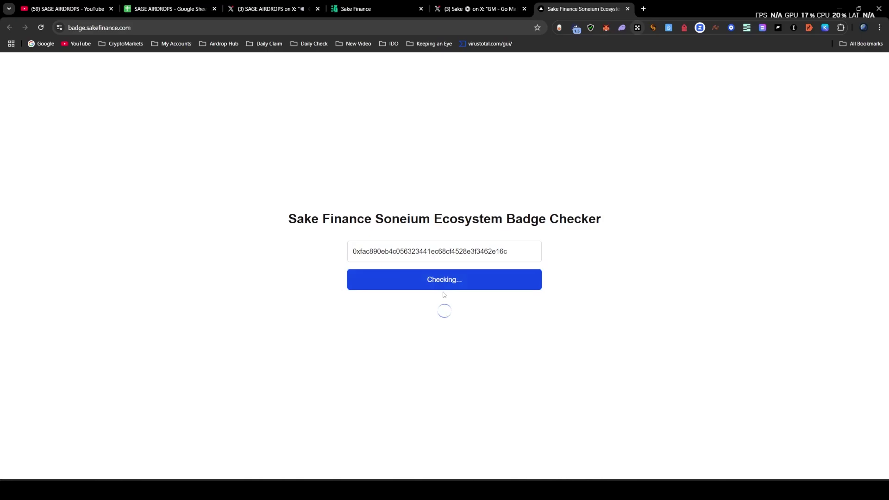
{"action": "left_click_drag", "start_coordinate": [426, 223], "coordinate": [367, 228]}
{"action": "scroll", "coordinate": [456, 363], "scroll_direction": "down", "scroll_amount": 1}
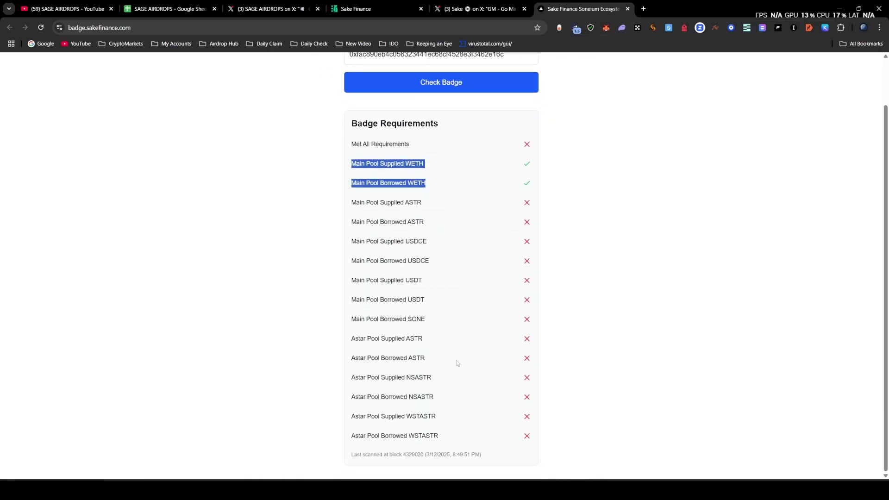
Review the Sake Finance Main Pool borrow list and look up the ASTR deposit requirement in the X post.
{"action": "left_click", "coordinate": [387, 4]}
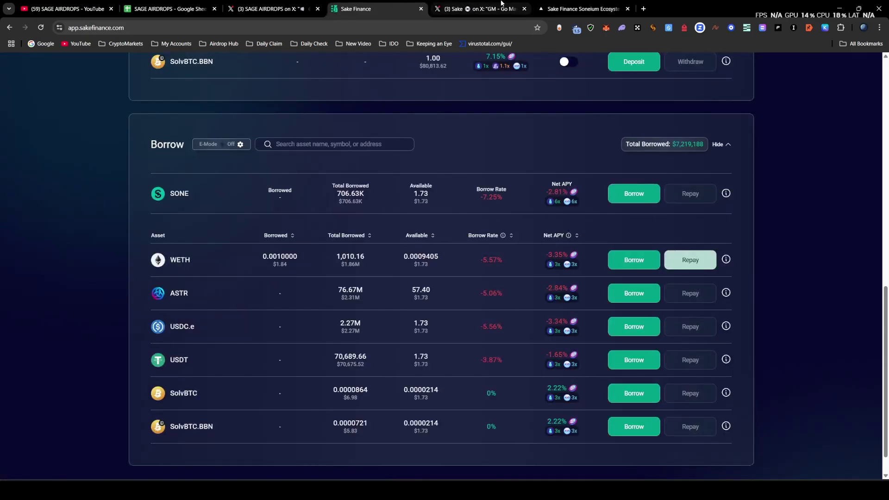
{"action": "left_click", "coordinate": [565, 5]}
{"action": "left_click", "coordinate": [477, 4]}
{"action": "left_click", "coordinate": [387, 3]}
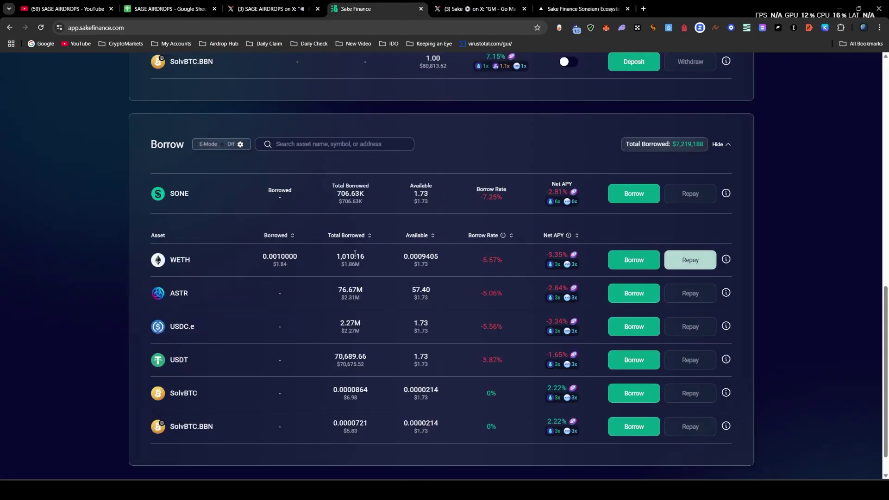
{"action": "scroll", "coordinate": [333, 266], "scroll_direction": "up", "scroll_amount": 5}
{"action": "left_click", "coordinate": [274, 8]}
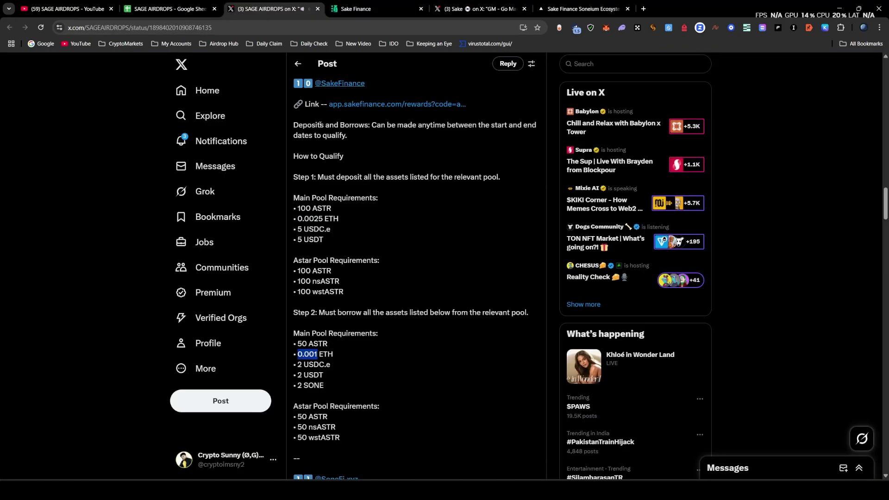
{"action": "left_click", "coordinate": [322, 219]}
{"action": "mouse_move", "coordinate": [298, 208]}
{"action": "left_mouse_down"}
{"action": "mouse_move", "coordinate": [332, 209]}
{"action": "mouse_move", "coordinate": [295, 209]}
{"action": "left_mouse_up"}
{"action": "left_click", "coordinate": [333, 204]}
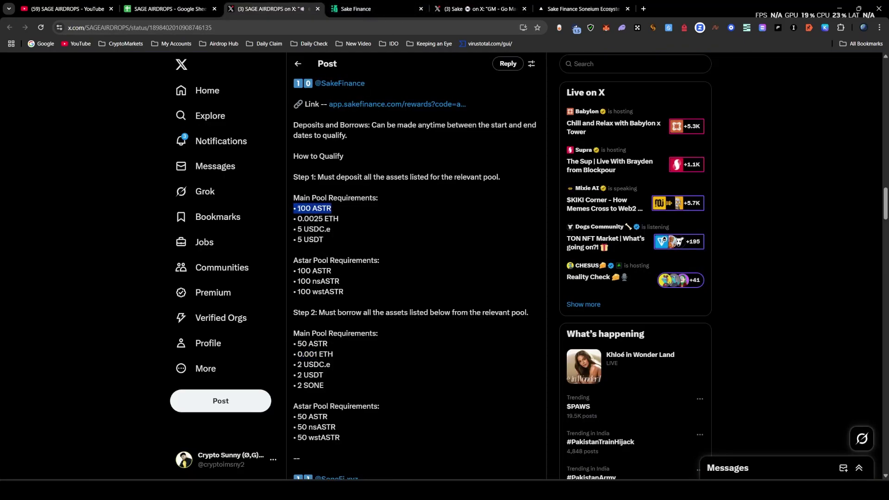
Open the QuickSwap link from the X post and recheck the 100 ASTR deposit requirement for Sake Finance.
{"action": "scroll", "coordinate": [351, 302], "scroll_direction": "up", "scroll_amount": 6}
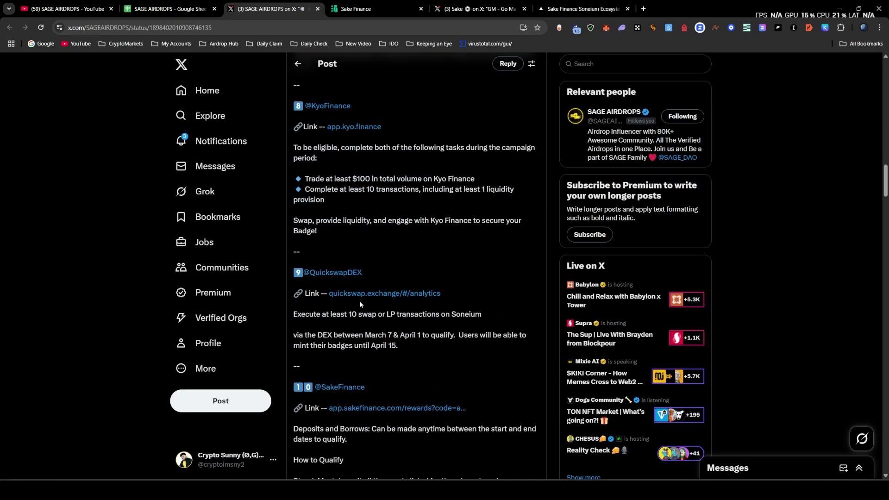
{"action": "left_click", "coordinate": [370, 293]}
{"action": "scroll", "coordinate": [389, 315], "scroll_direction": "down", "scroll_amount": 6}
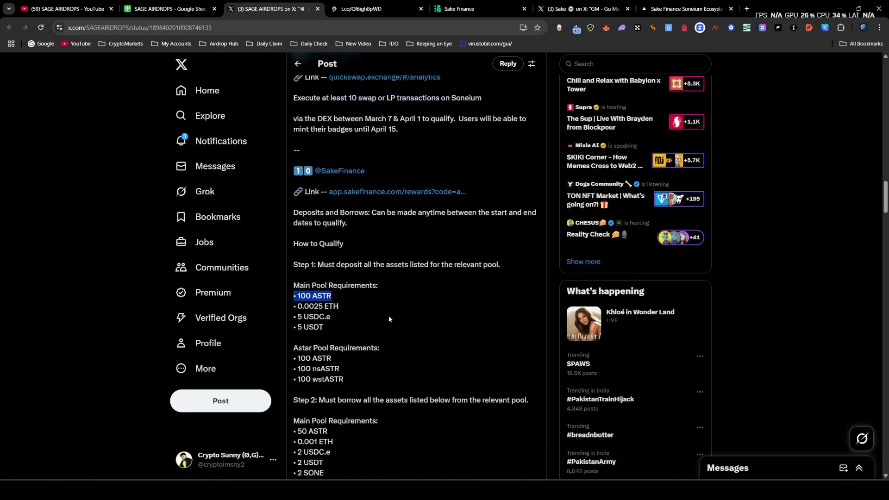
{"action": "left_click", "coordinate": [314, 208]}
{"action": "mouse_move", "coordinate": [332, 209]}
{"action": "left_mouse_down"}
{"action": "mouse_move", "coordinate": [310, 210]}
{"action": "mouse_move", "coordinate": [330, 210]}
{"action": "left_mouse_up"}
{"action": "left_click", "coordinate": [386, 10]}
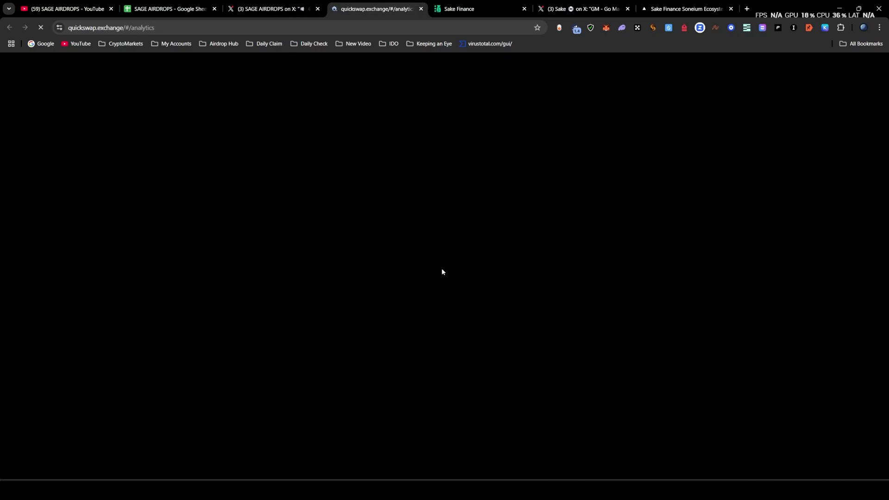
Try to enable ASTR as collateral in the Sake Finance Main Pool, and switch to the Astar Pool.
{"action": "key", "text": "ctrl+Tab"}
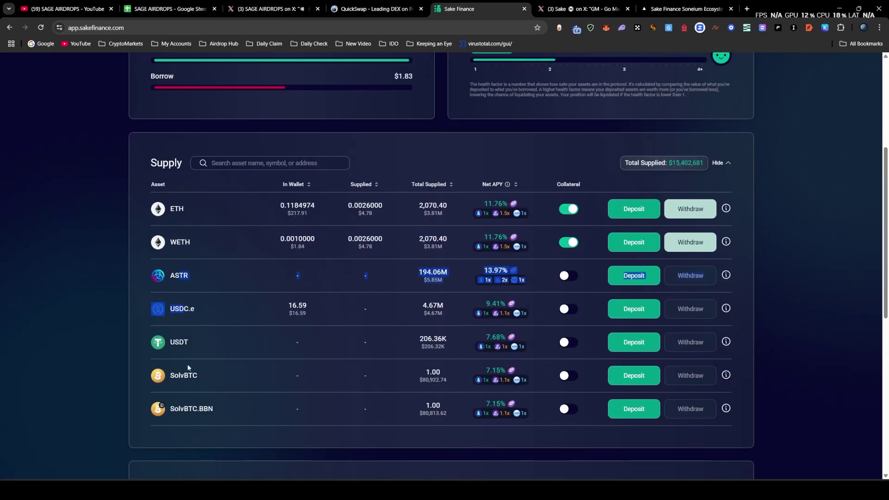
{"action": "left_click", "coordinate": [569, 278]}
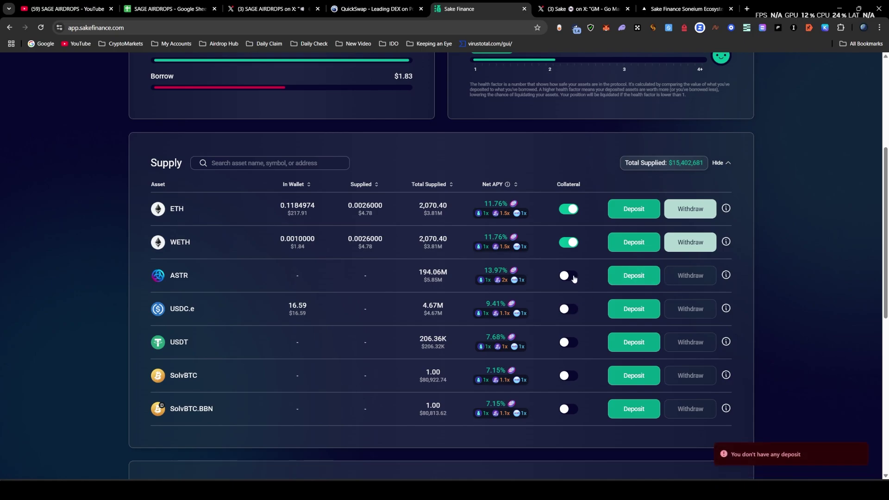
{"action": "scroll", "coordinate": [355, 266], "scroll_direction": "up", "scroll_amount": 4}
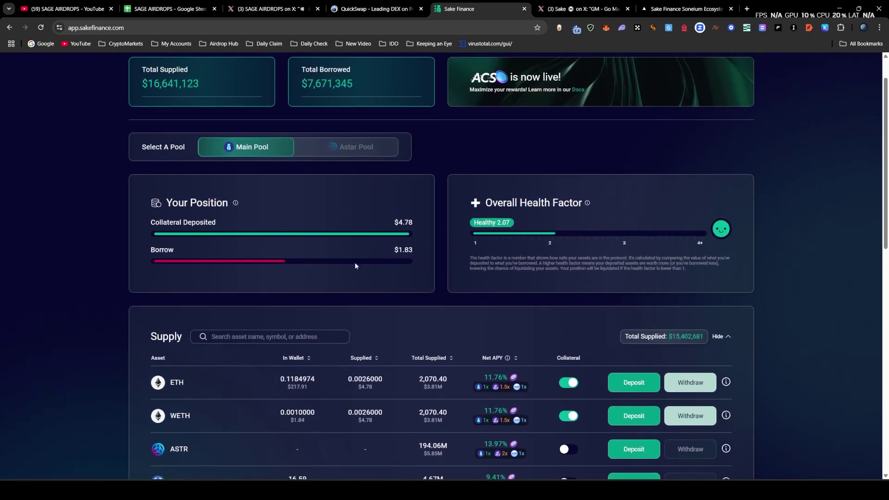
{"action": "scroll", "coordinate": [417, 236], "scroll_direction": "up", "scroll_amount": 1}
{"action": "left_click", "coordinate": [326, 191]}
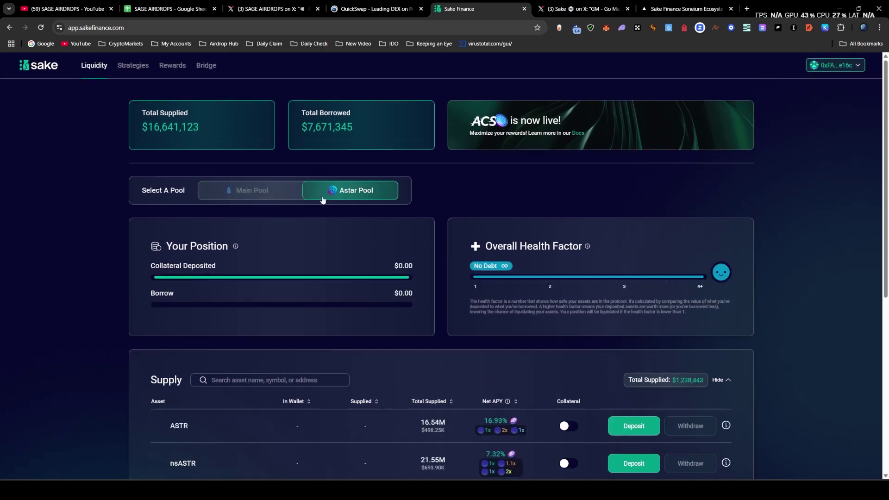
{"action": "scroll", "coordinate": [368, 206], "scroll_direction": "down", "scroll_amount": 3}
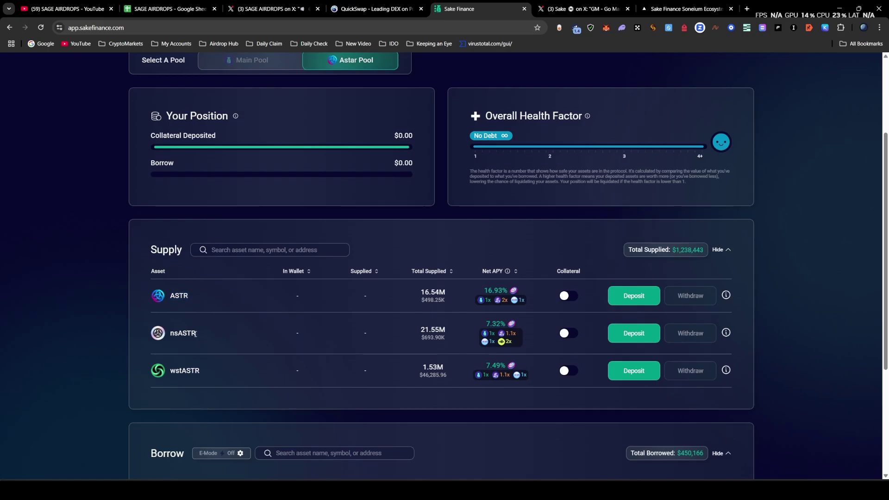
Copy the nsASTR name from the Astar Pool supply list and select that token as the one to receive in the QuickSwap swap.
{"action": "left_click_drag", "start_coordinate": [195, 334], "coordinate": [170, 337]}
{"action": "key", "text": "ctrl+c"}
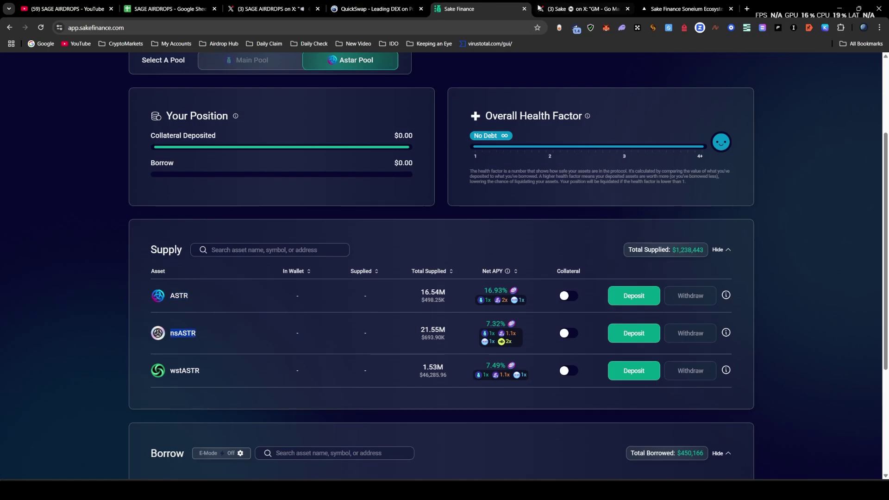
{"action": "left_click", "coordinate": [373, 9]}
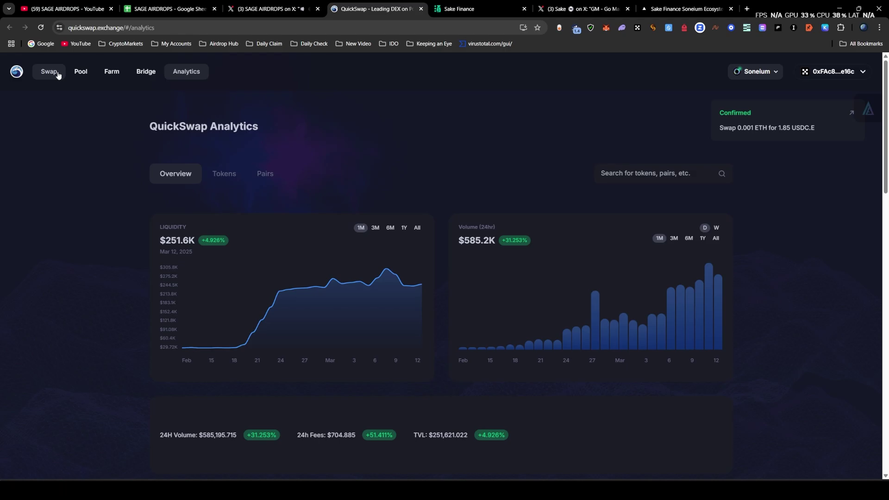
{"action": "left_click", "coordinate": [49, 71]}
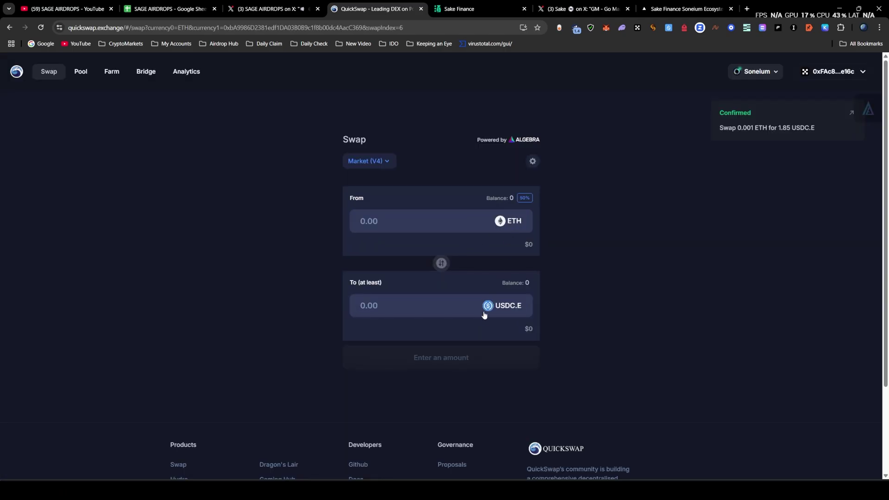
{"action": "left_click", "coordinate": [494, 308]}
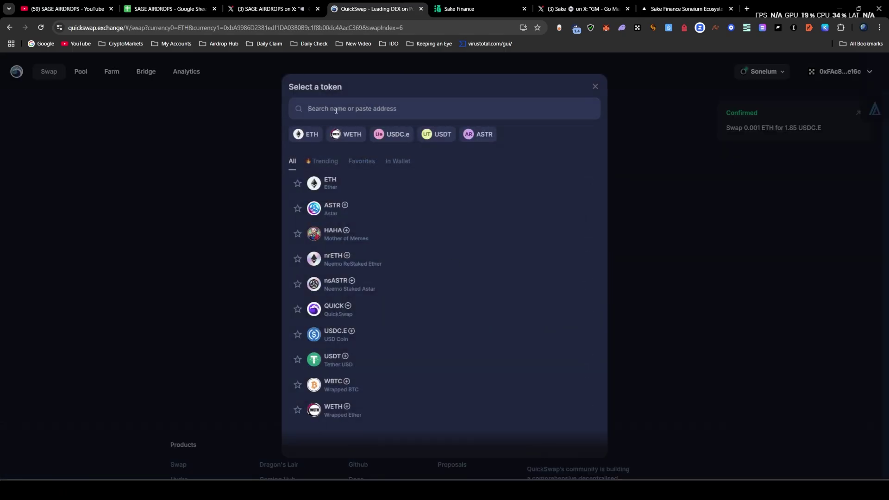
{"action": "key", "text": "ctrl+v"}
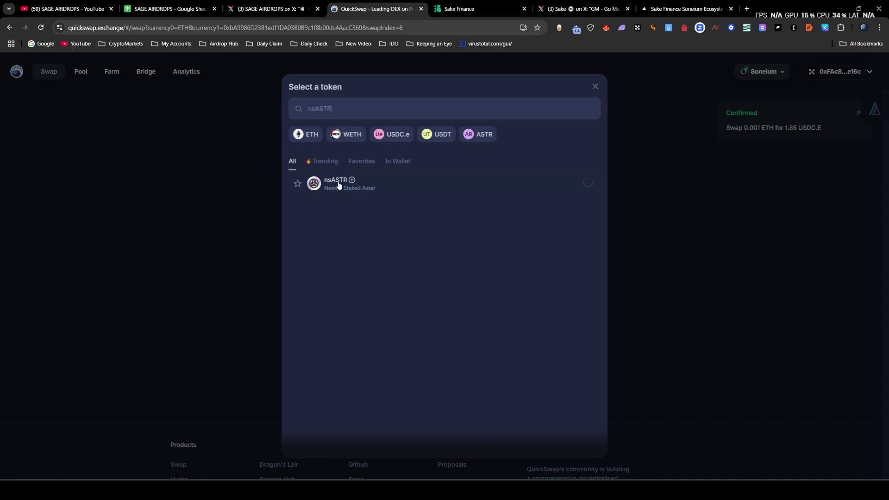
{"action": "left_click", "coordinate": [338, 185]}
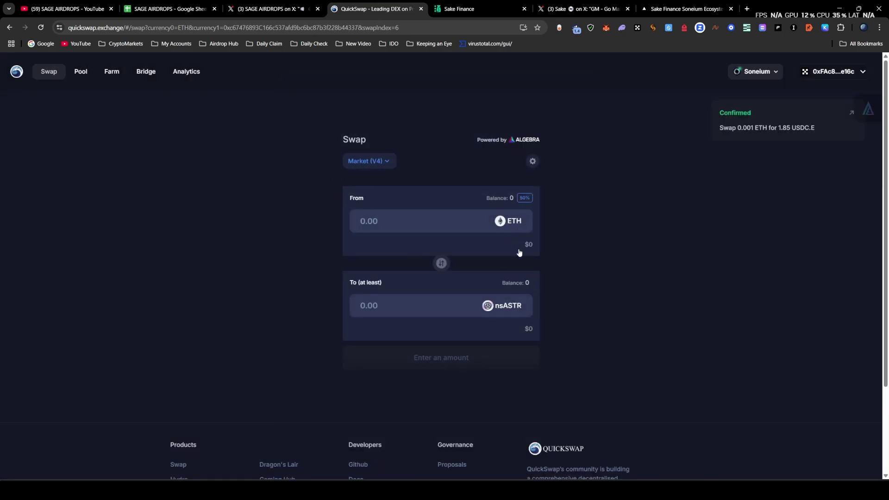
Compare the deposit and borrow requirements in the X post with the Astar Pool assets in Sake Finance.
{"action": "left_click", "coordinate": [448, 4]}
{"action": "left_click", "coordinate": [274, 6]}
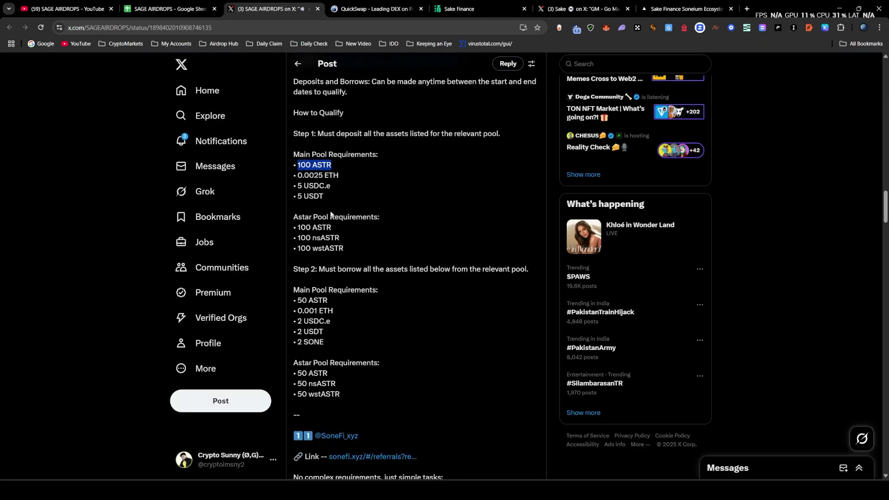
{"action": "left_click_drag", "start_coordinate": [310, 241], "coordinate": [307, 154]}
{"action": "left_click", "coordinate": [441, 6]}
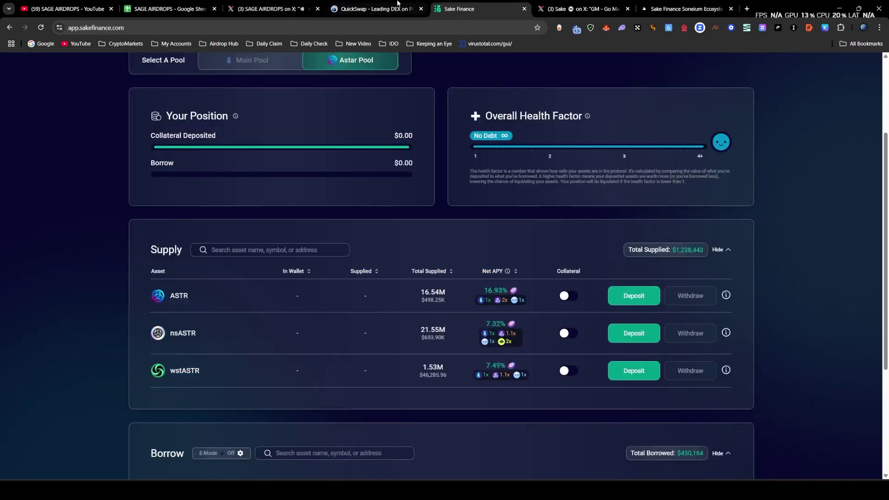
{"action": "left_click", "coordinate": [390, 7]}
{"action": "left_click", "coordinate": [296, 9]}
Go over the QuickSwap and Sake Finance tasks in the X post and read the SoneFi task requirements.
{"action": "scroll", "coordinate": [333, 312], "scroll_direction": "down", "scroll_amount": 3}
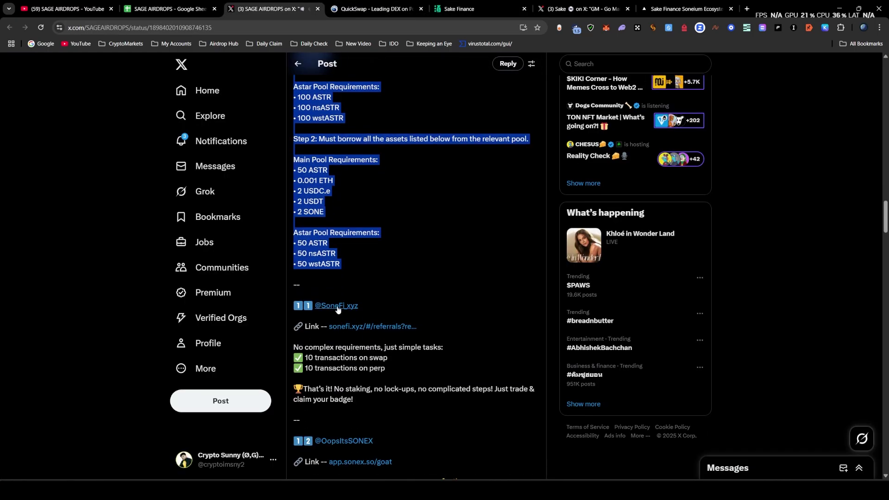
{"action": "scroll", "coordinate": [345, 290], "scroll_direction": "up", "scroll_amount": 4}
{"action": "left_click", "coordinate": [304, 185]}
{"action": "scroll", "coordinate": [318, 147], "scroll_direction": "up", "scroll_amount": 3}
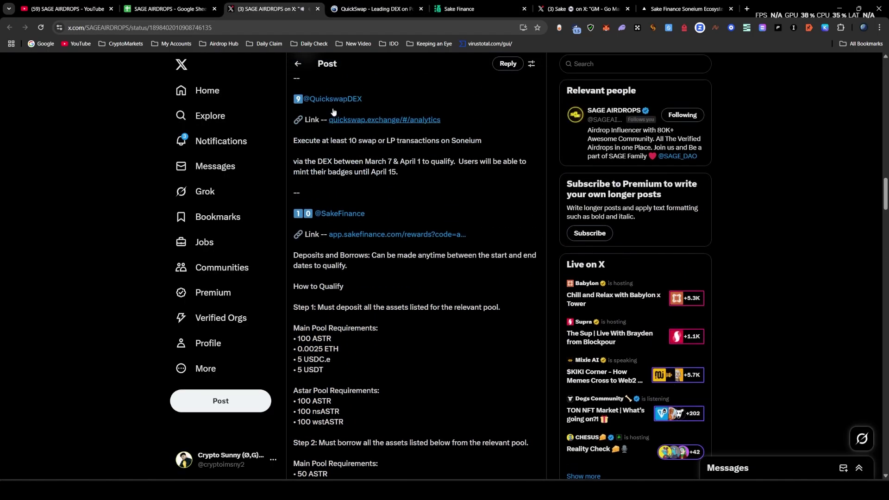
{"action": "scroll", "coordinate": [352, 273], "scroll_direction": "down", "scroll_amount": 2}
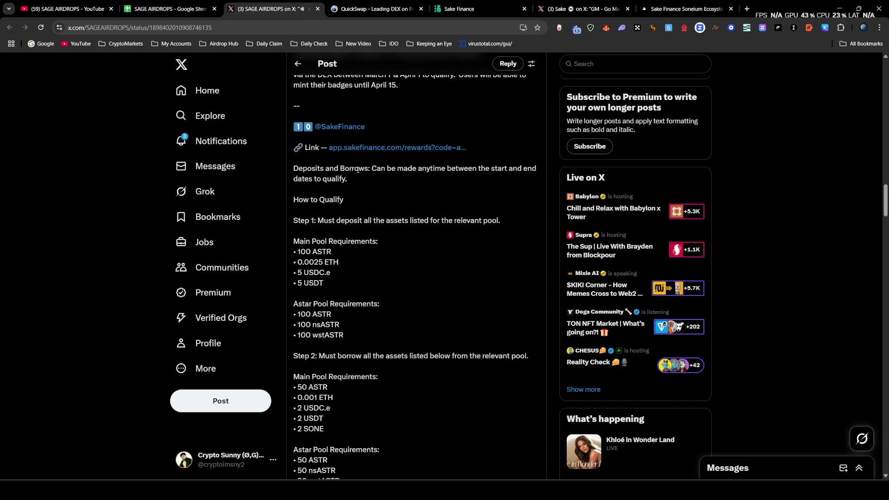
{"action": "scroll", "coordinate": [386, 296], "scroll_direction": "down", "scroll_amount": 1}
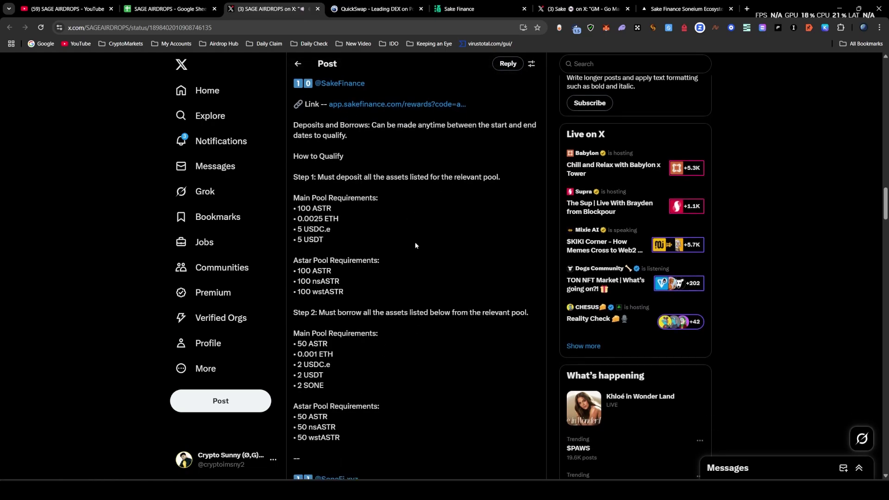
{"action": "scroll", "coordinate": [398, 245], "scroll_direction": "up", "scroll_amount": 1}
{"action": "scroll", "coordinate": [365, 266], "scroll_direction": "down", "scroll_amount": 6}
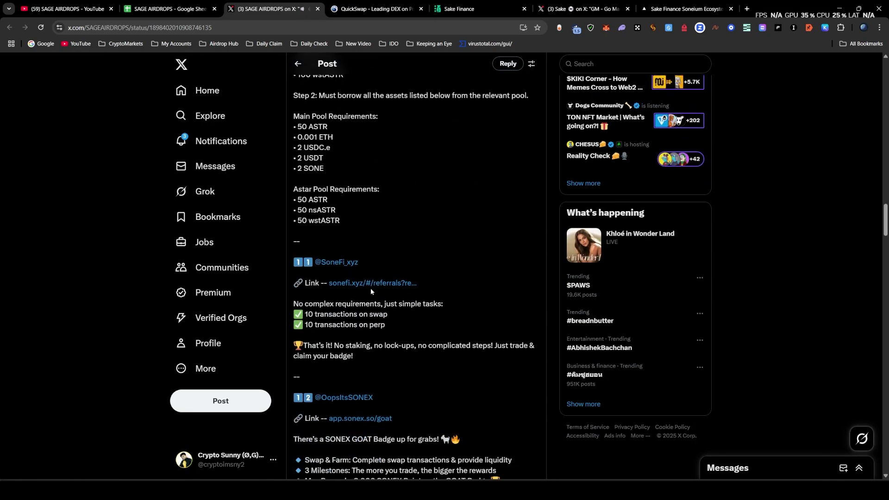
{"action": "scroll", "coordinate": [370, 291], "scroll_direction": "down", "scroll_amount": 1}
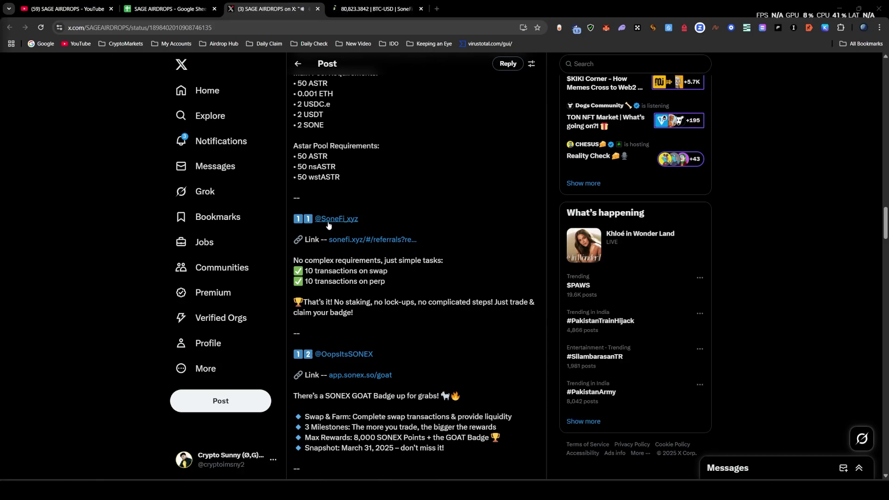
Read the SoneFi task requirements for swap and perp transactions in the X post.
{"action": "scroll", "coordinate": [425, 225], "scroll_direction": "down", "scroll_amount": 1}
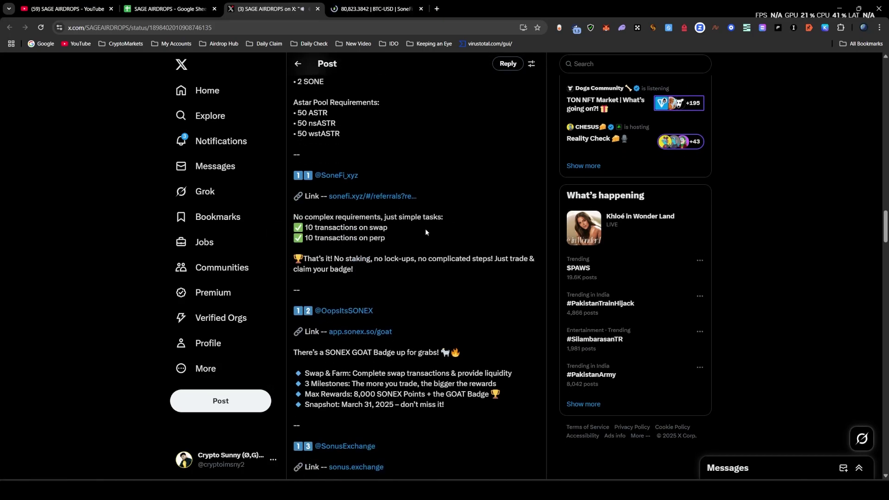
{"action": "left_click_drag", "start_coordinate": [293, 219], "coordinate": [445, 219]}
{"action": "left_click", "coordinate": [375, 230]}
{"action": "left_click_drag", "start_coordinate": [306, 228], "coordinate": [337, 228]}
{"action": "left_click_drag", "start_coordinate": [396, 238], "coordinate": [333, 237]}
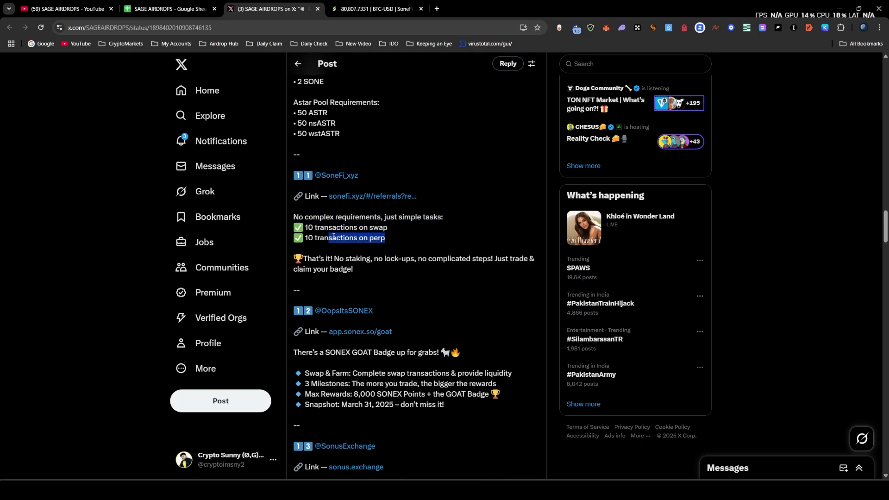
Switch to SoneFi and set up a market swap of 2 USDC.e to ETH.
{"action": "left_click", "coordinate": [371, 9]}
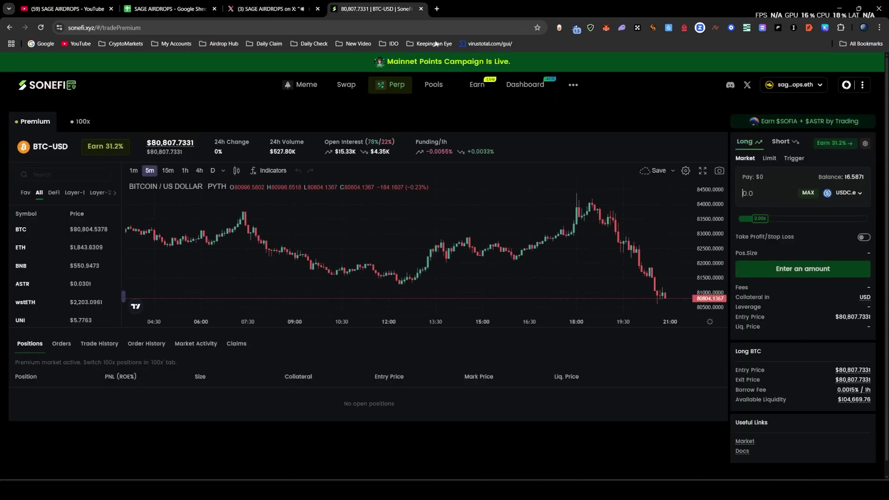
{"action": "left_click", "coordinate": [359, 88]}
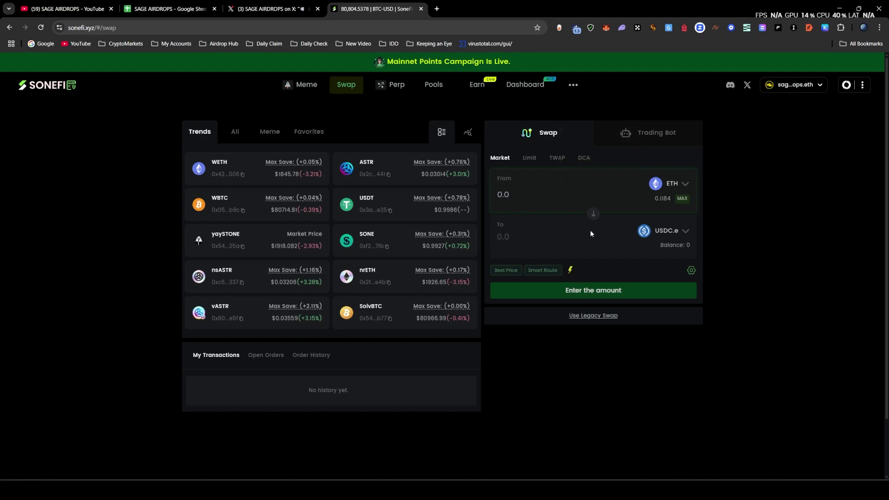
{"action": "left_click", "coordinate": [594, 214]}
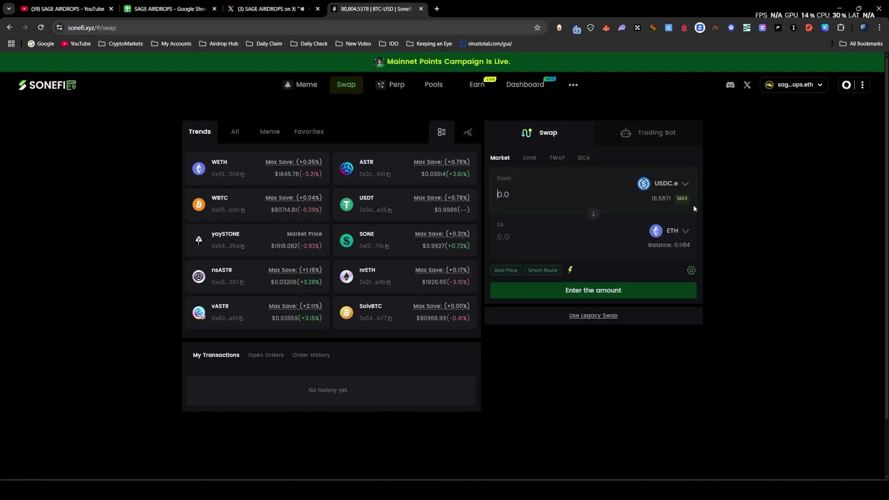
{"action": "left_click", "coordinate": [545, 193]}
{"action": "type", "text": "2"}
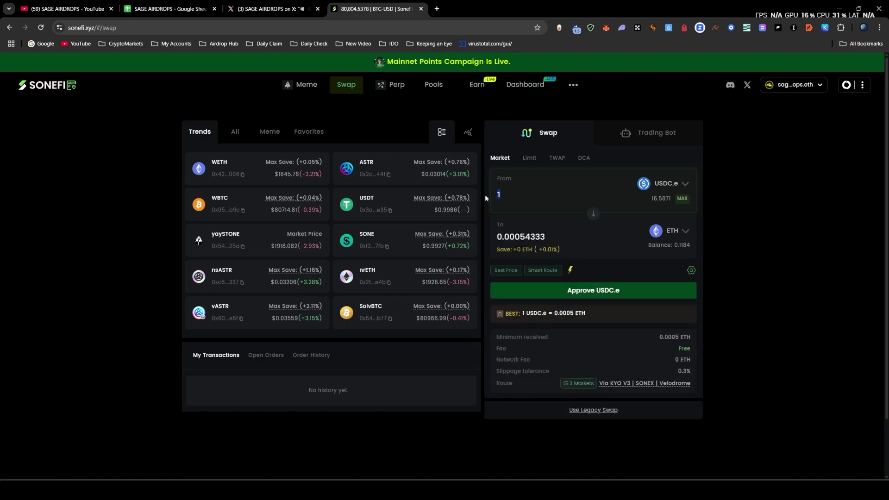
Approve USDC.e for the swap with a spending limit of 2 USDC.e in OKX Wallet.
{"action": "left_click", "coordinate": [594, 292]}
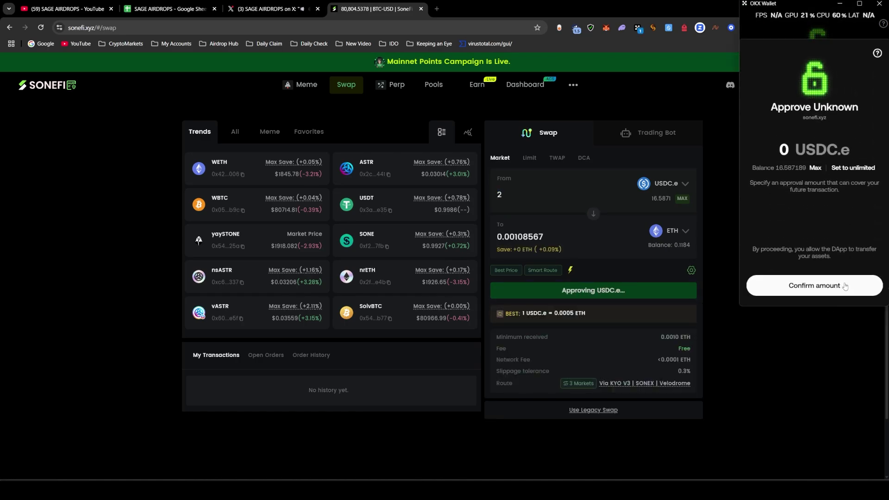
{"action": "left_click", "coordinate": [790, 149]}
{"action": "type", "text": "1"}
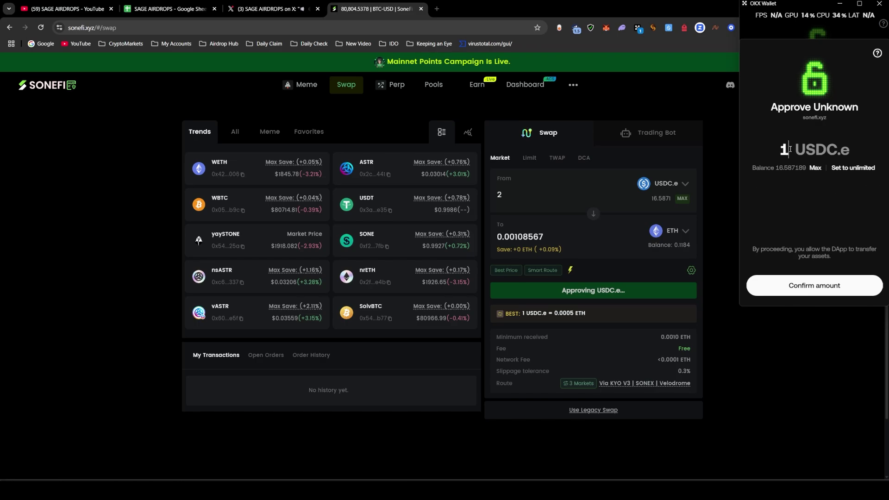
{"action": "key", "text": "ctrl+a"}
{"action": "type", "text": "3"}
{"action": "key", "text": "ctrl+a"}
{"action": "type", "text": "2"}
{"action": "left_click", "coordinate": [827, 291]}
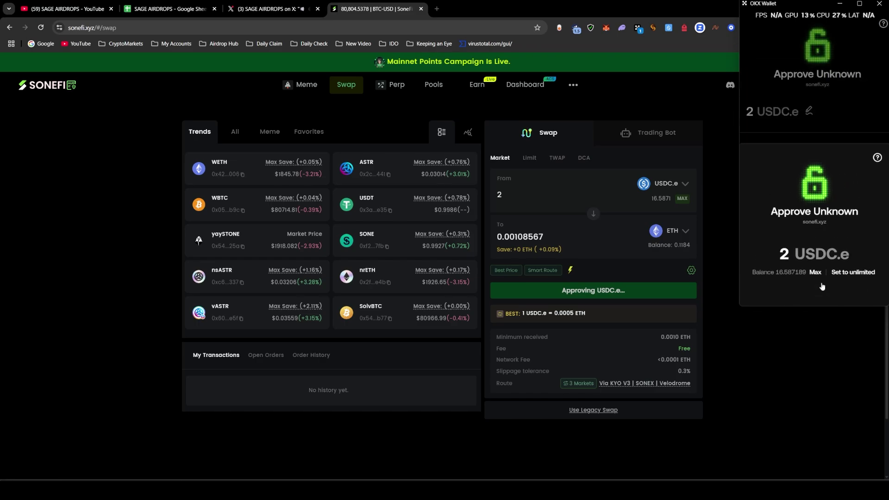
{"action": "left_click", "coordinate": [846, 291]}
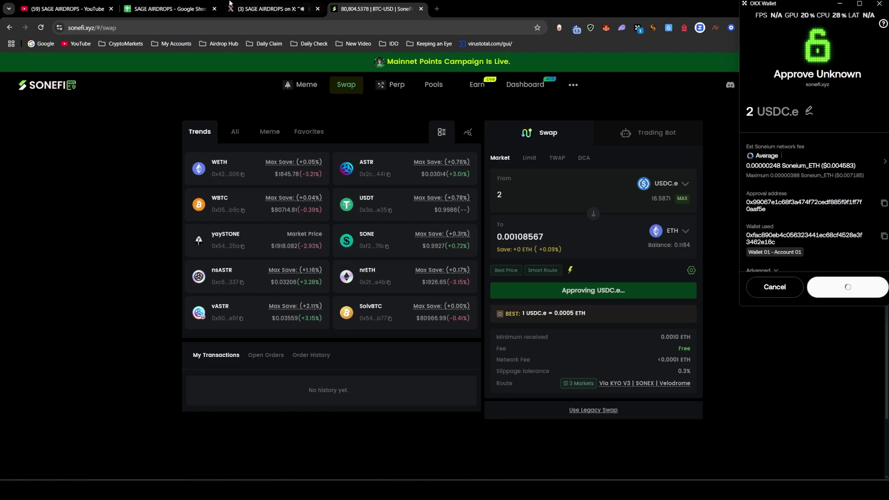
Recheck the SoneFi swap transaction requirement in the X post and return to SoneFi.
{"action": "left_click", "coordinate": [301, 4]}
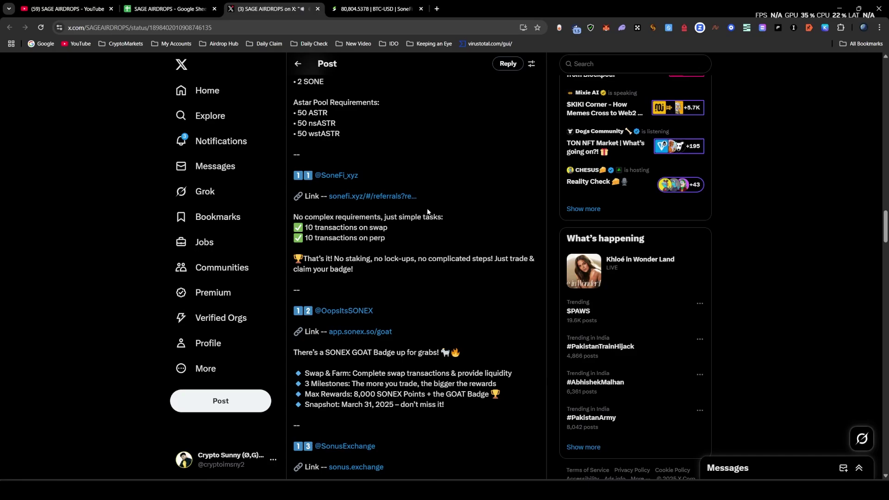
{"action": "left_click", "coordinate": [381, 6]}
{"action": "left_click", "coordinate": [292, 7]}
{"action": "left_click_drag", "start_coordinate": [396, 229], "coordinate": [304, 219]}
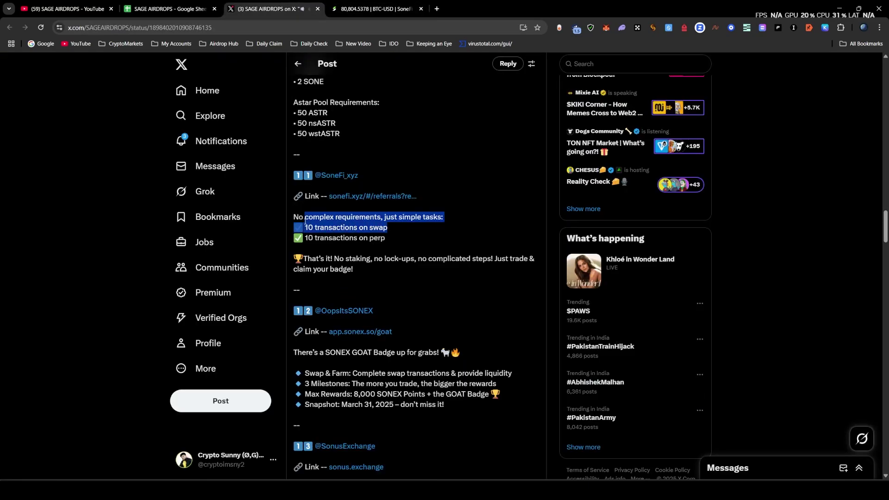
{"action": "left_click", "coordinate": [370, 7]}
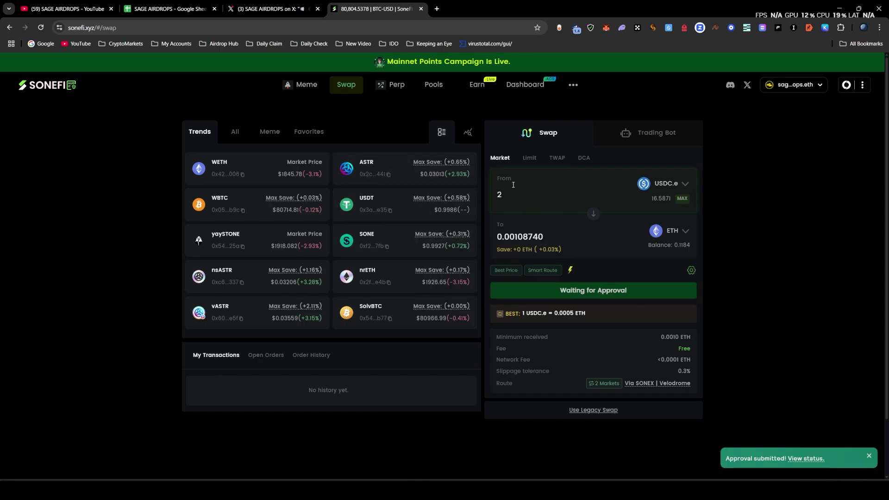
Set up a BTC-USD market long in SoneFi's perp trading with a payment of 10.1 USDC.e.
{"action": "left_click", "coordinate": [389, 84]}
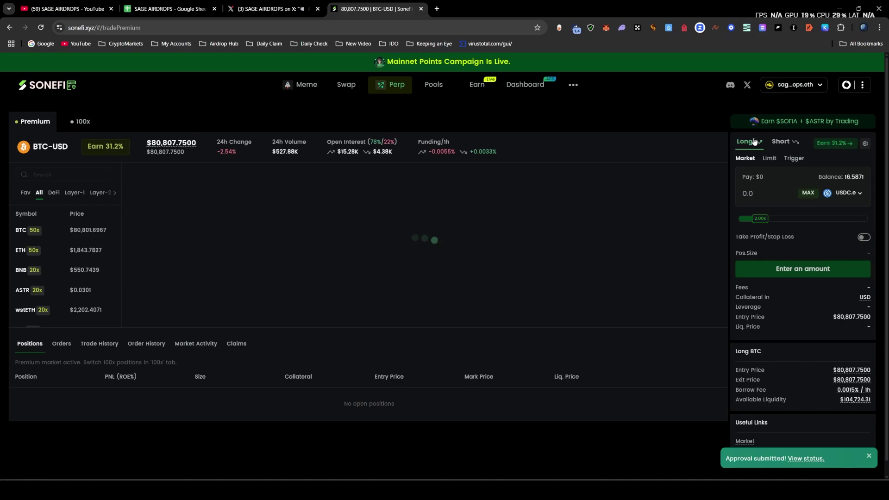
{"action": "left_click", "coordinate": [767, 190]}
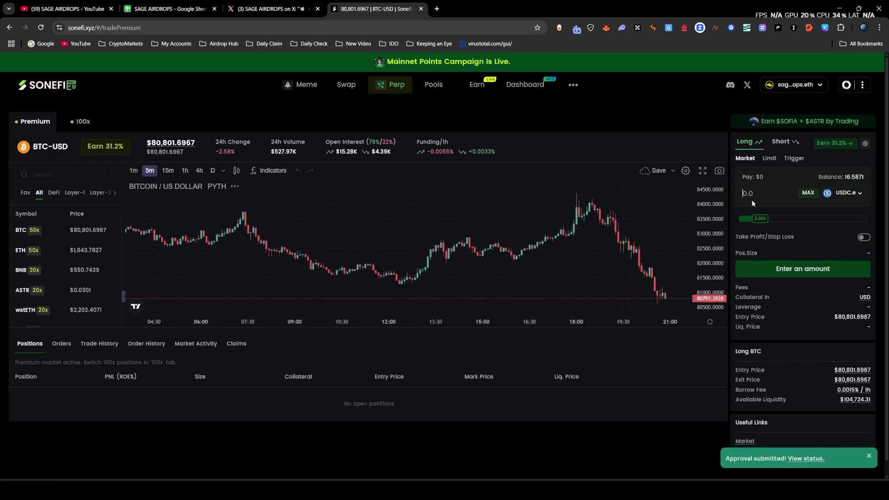
{"action": "type", "text": "1"}
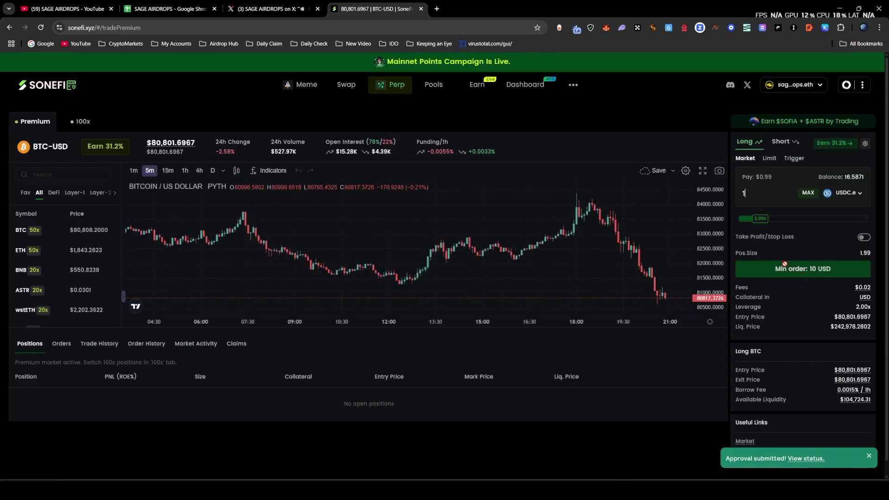
{"action": "type", "text": "0"}
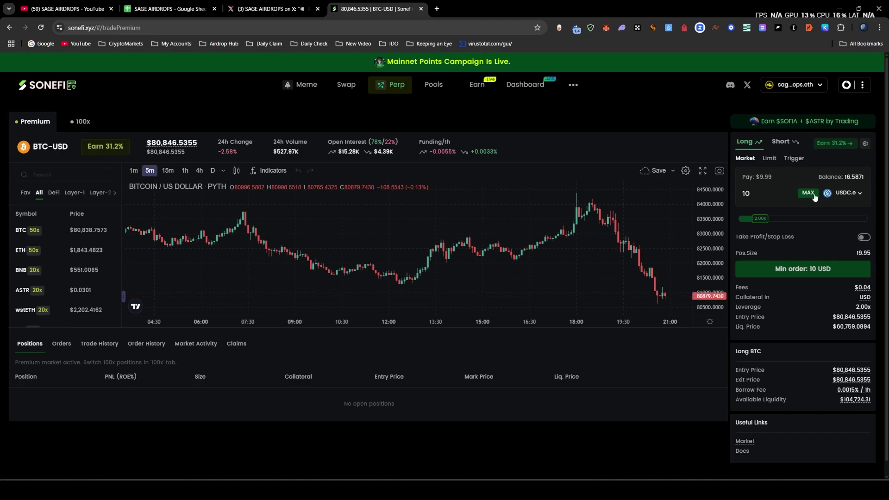
{"action": "left_click_drag", "start_coordinate": [762, 192], "coordinate": [747, 192]}
{"action": "type", "text": "1"}
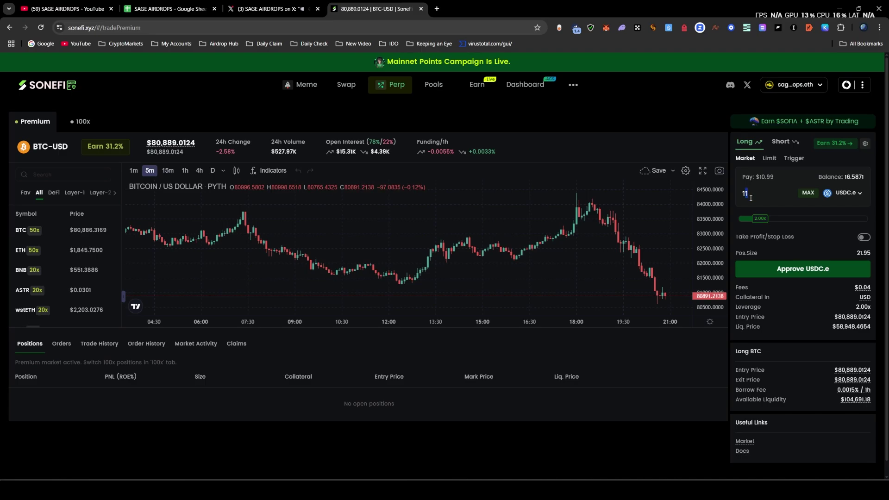
{"action": "type", "text": "0.1"}
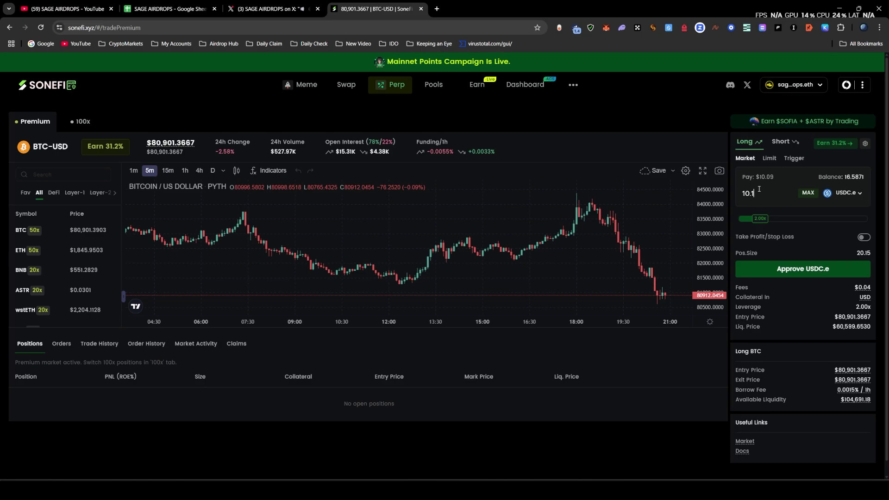
Approve USDC.e for the perp order with a spending limit of 11 USDC.e in OKX Wallet.
{"action": "left_click", "coordinate": [804, 275]}
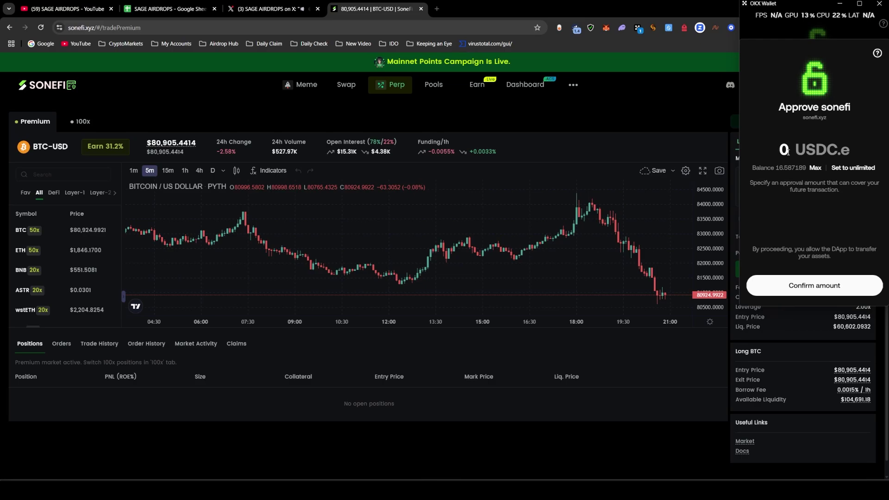
{"action": "left_click", "coordinate": [789, 151]}
{"action": "type", "text": "11"}
{"action": "left_click", "coordinate": [823, 292]}
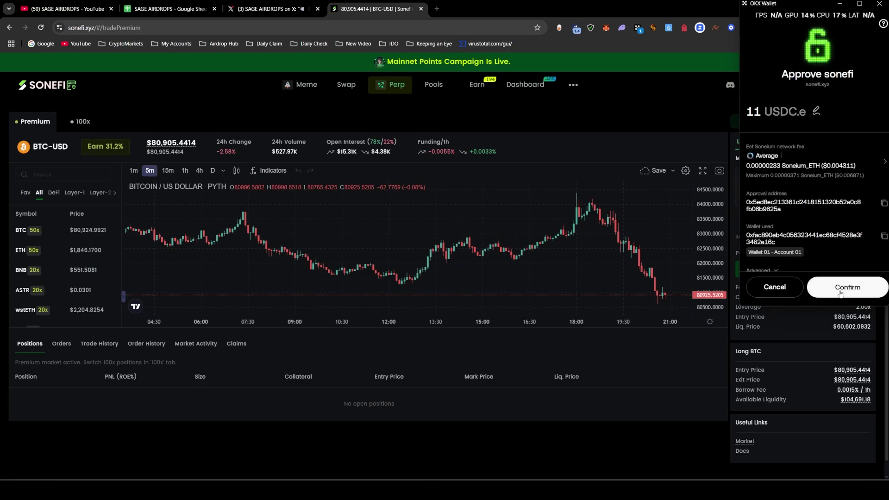
{"action": "left_click", "coordinate": [824, 285]}
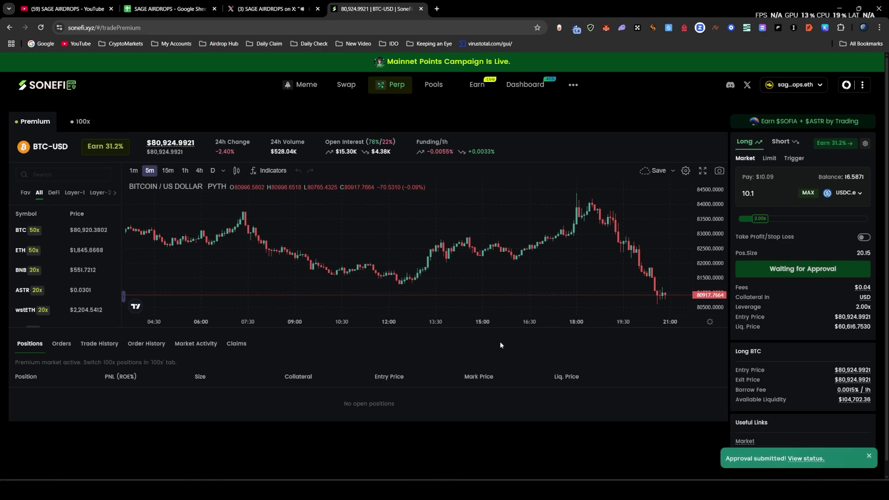
Open the BTC long with 10.1 USDC.e at 2.00x leverage and confirm the transaction in the wallet.
{"action": "left_click", "coordinate": [802, 258]}
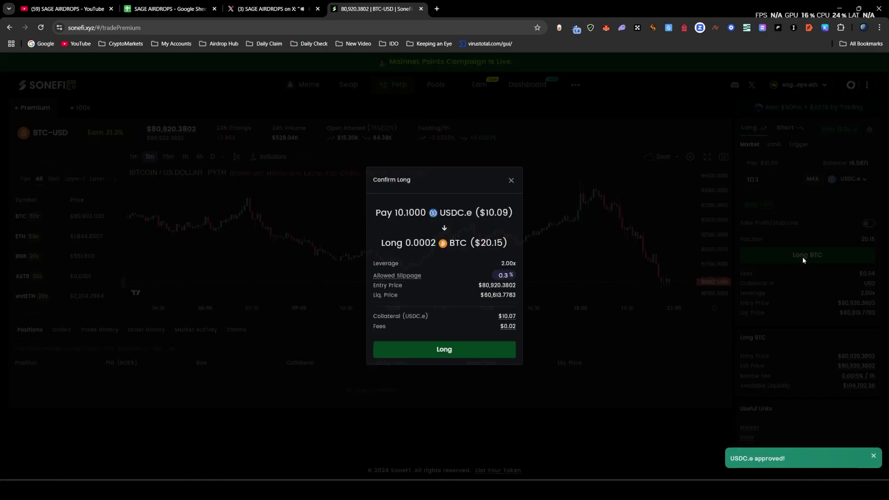
{"action": "left_click", "coordinate": [396, 353]}
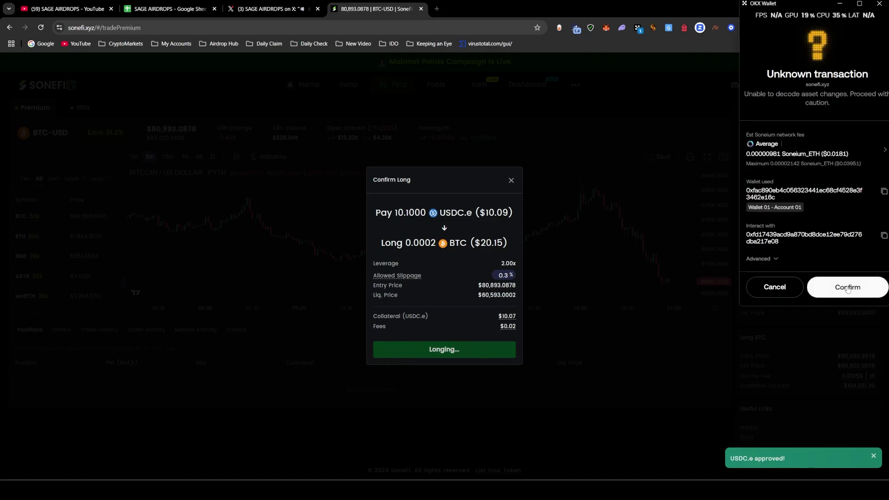
{"action": "left_click", "coordinate": [847, 288]}
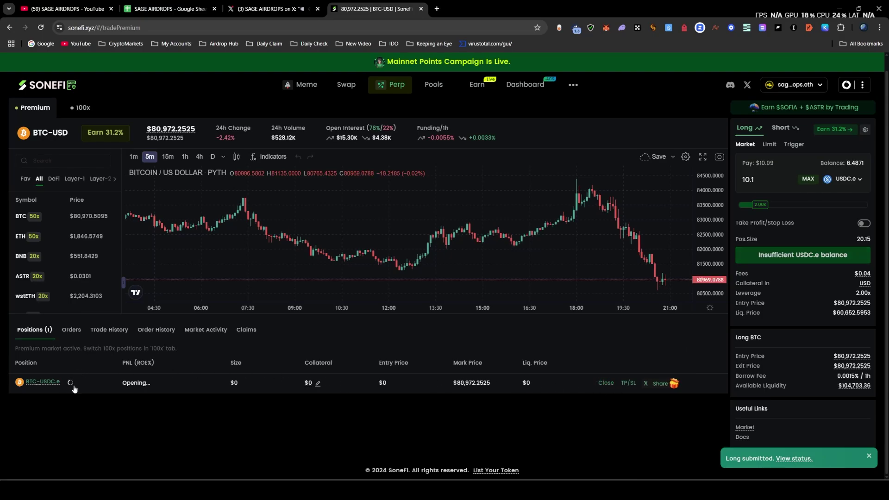
Close the BTC long at market for its maximum size and confirm the transaction in the wallet.
{"action": "left_click", "coordinate": [608, 382]}
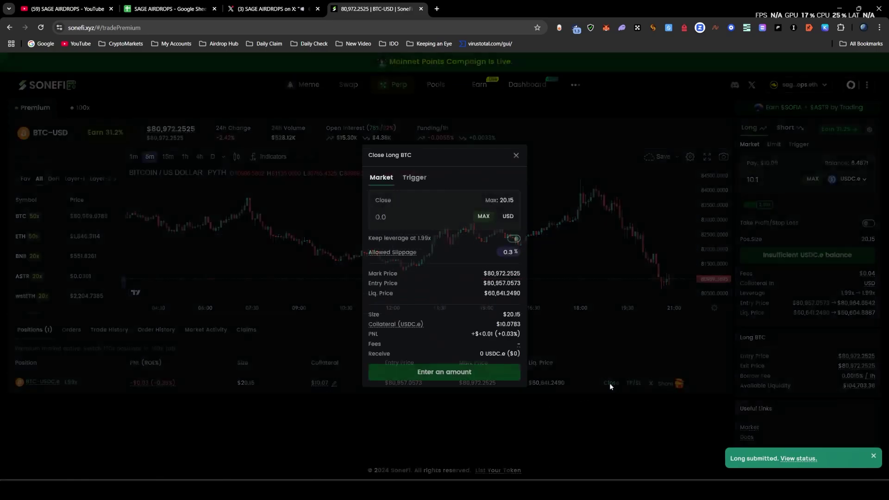
{"action": "left_click", "coordinate": [484, 216]}
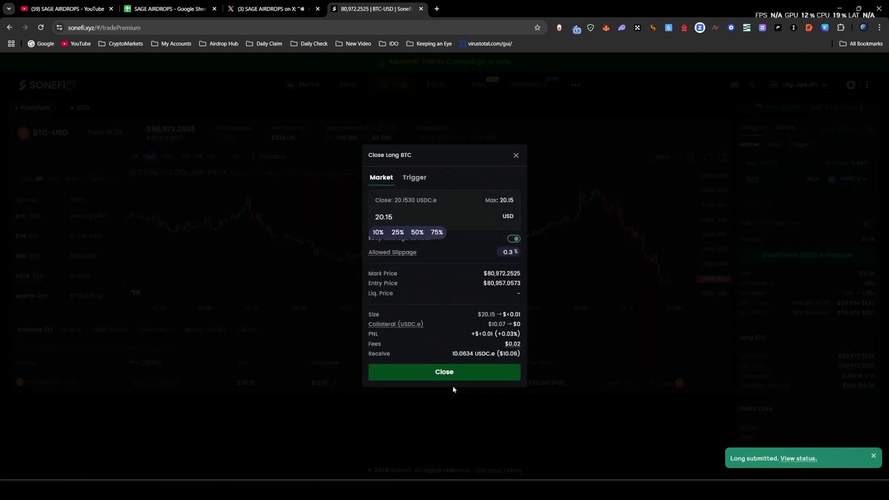
{"action": "left_click", "coordinate": [445, 372]}
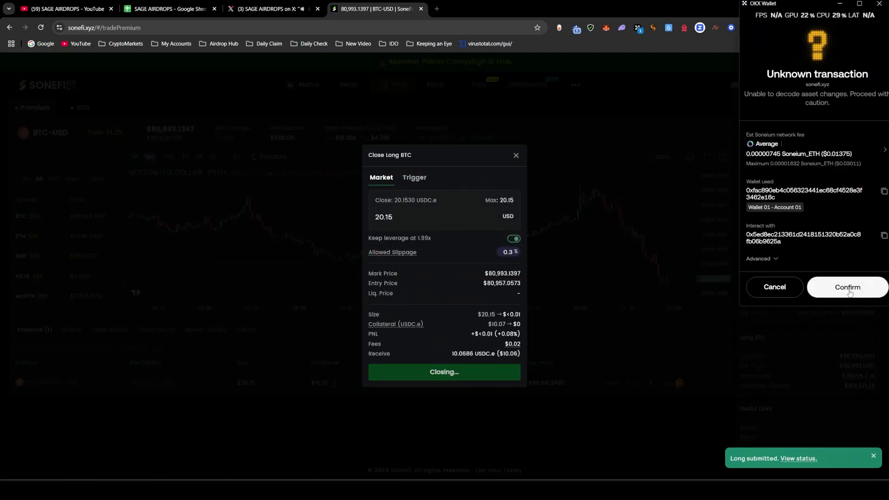
{"action": "left_click", "coordinate": [850, 291]}
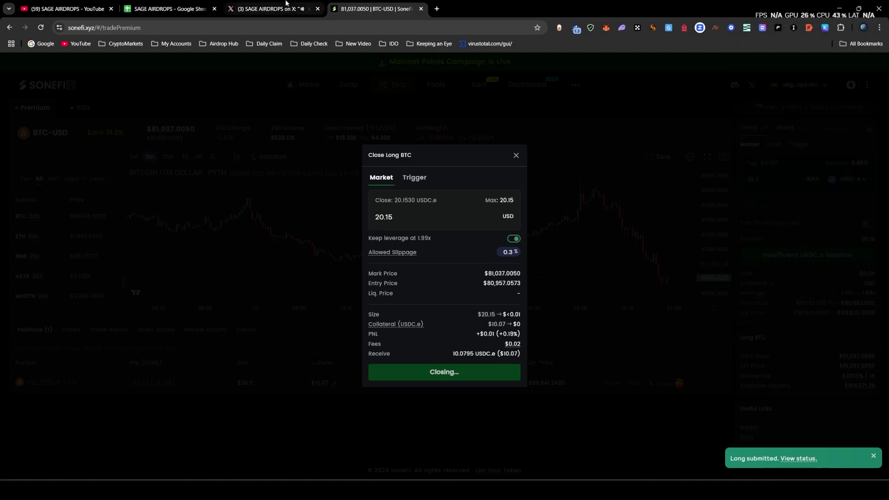
Review both SoneFi transaction requirements, swap and perp, in the X post.
{"action": "left_click", "coordinate": [286, 3]}
{"action": "left_click", "coordinate": [315, 239]}
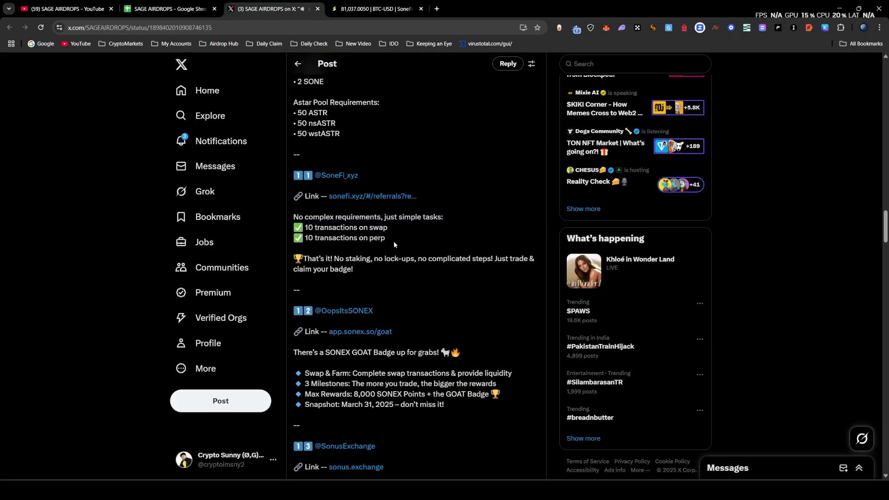
{"action": "left_click_drag", "start_coordinate": [395, 245], "coordinate": [295, 225]}
Return to SoneFi and set the leverage of the BTC long order to 1.10x.
{"action": "left_click", "coordinate": [364, 3]}
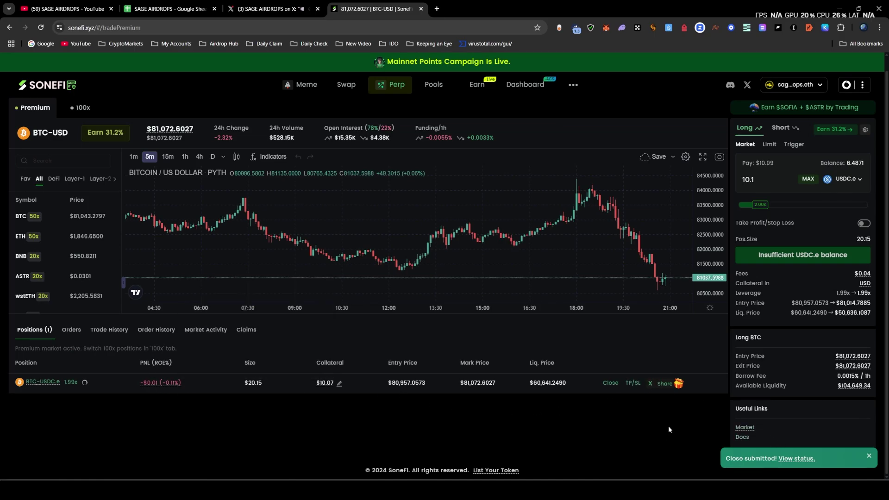
{"action": "left_click_drag", "start_coordinate": [760, 204], "coordinate": [741, 211]}
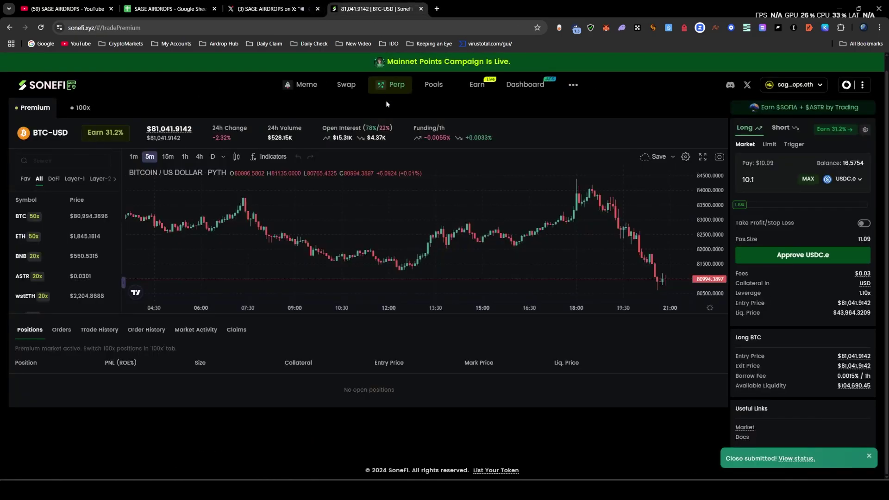
Look over SoneFi's airdrop points tasks and trade dashboard, and go back to the X post.
{"action": "left_click", "coordinate": [488, 87]}
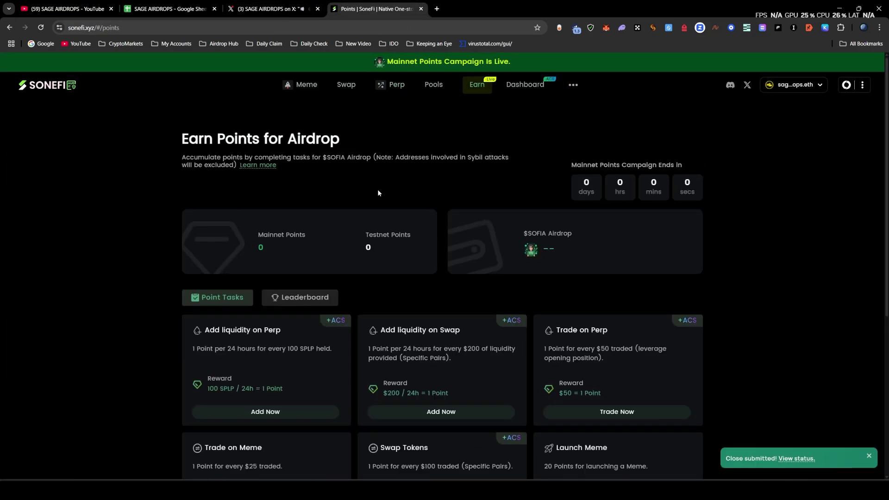
{"action": "left_click", "coordinate": [515, 88]}
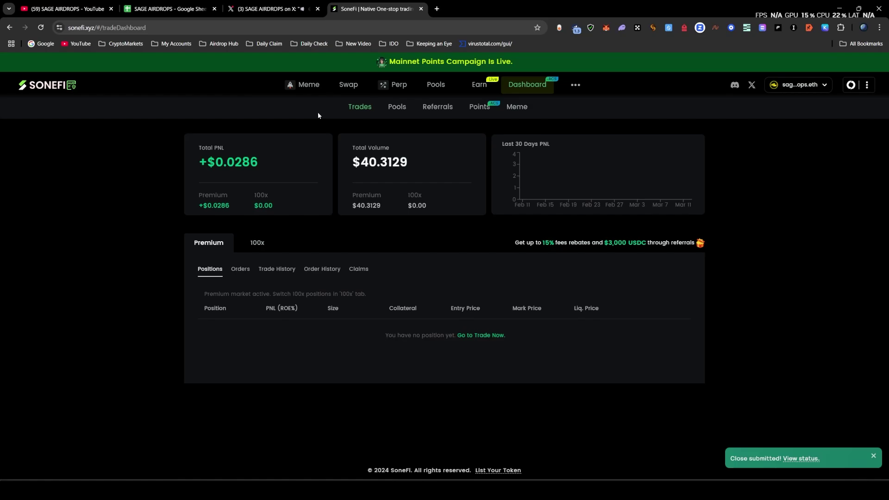
{"action": "left_click", "coordinate": [313, 85]}
{"action": "left_click", "coordinate": [299, 4]}
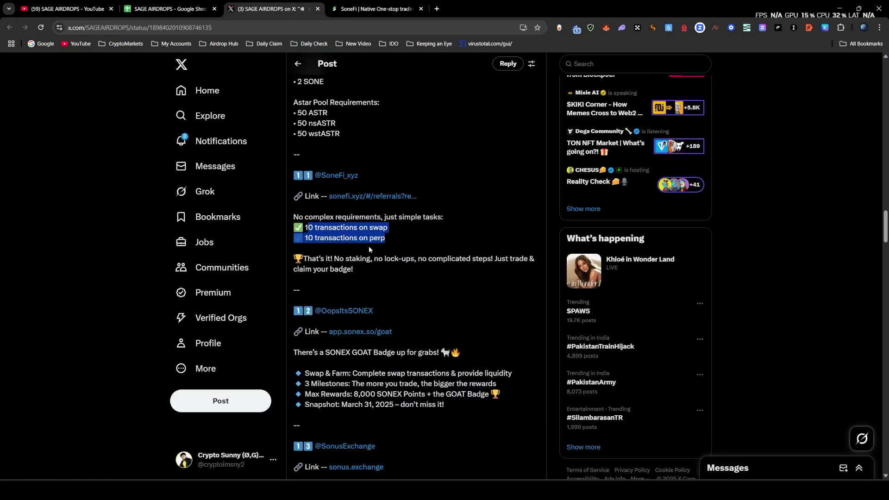
Review the SoneFi section and the SONEX GOAT Badge requirements in the X post.
{"action": "left_click", "coordinate": [338, 204]}
{"action": "left_click_drag", "start_coordinate": [370, 277], "coordinate": [295, 173]}
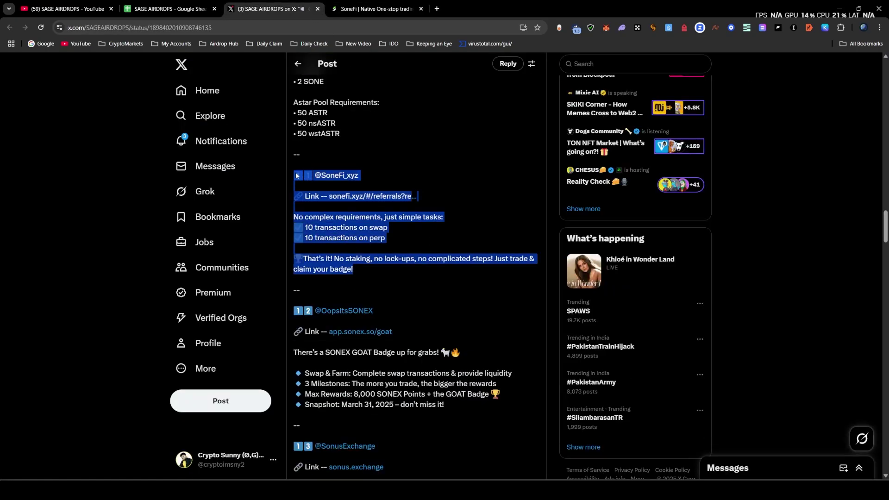
{"action": "left_click", "coordinate": [388, 281]}
{"action": "scroll", "coordinate": [388, 281], "scroll_direction": "down", "scroll_amount": 3}
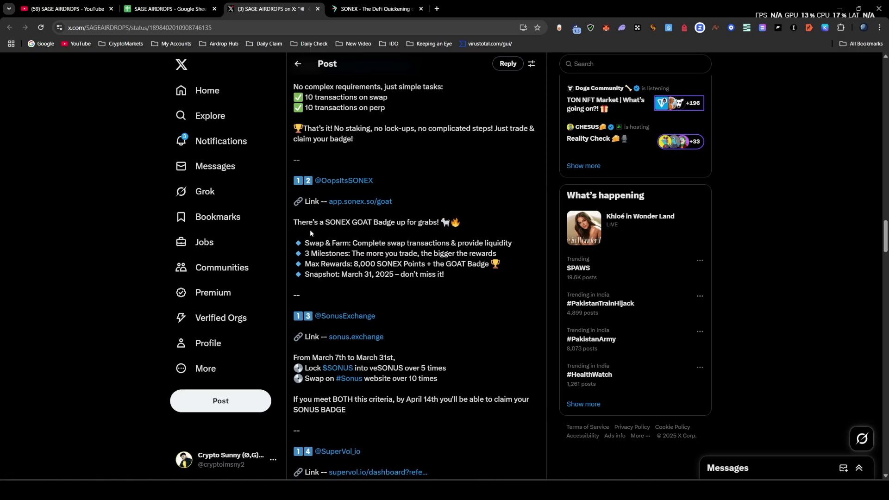
{"action": "left_click_drag", "start_coordinate": [361, 223], "coordinate": [447, 223]}
{"action": "left_click_drag", "start_coordinate": [305, 243], "coordinate": [513, 246]}
{"action": "left_click", "coordinate": [452, 281]}
{"action": "left_click_drag", "start_coordinate": [452, 281], "coordinate": [301, 243]}
{"action": "left_click", "coordinate": [301, 243]}
Examine the SONEX GOAT Badge campaign dates and the swap and farming requirements of the 3,000-point milestone.
{"action": "left_click", "coordinate": [371, 9]}
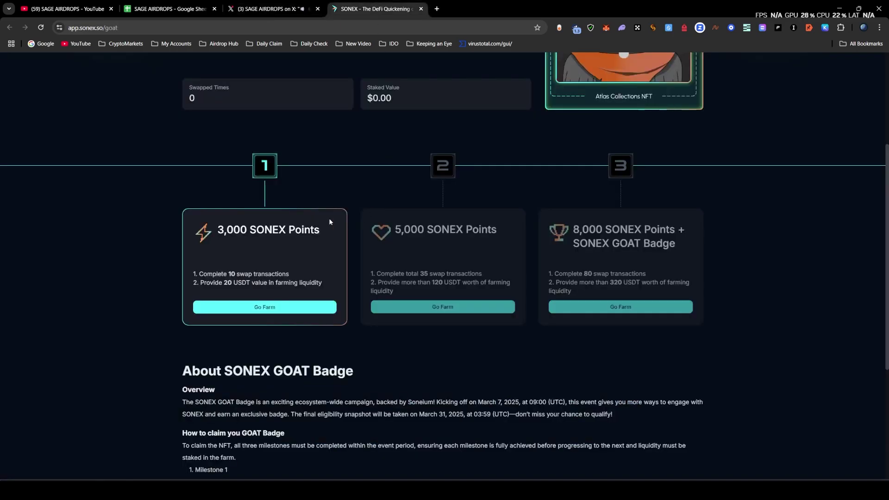
{"action": "scroll", "coordinate": [327, 224], "scroll_direction": "up", "scroll_amount": 4}
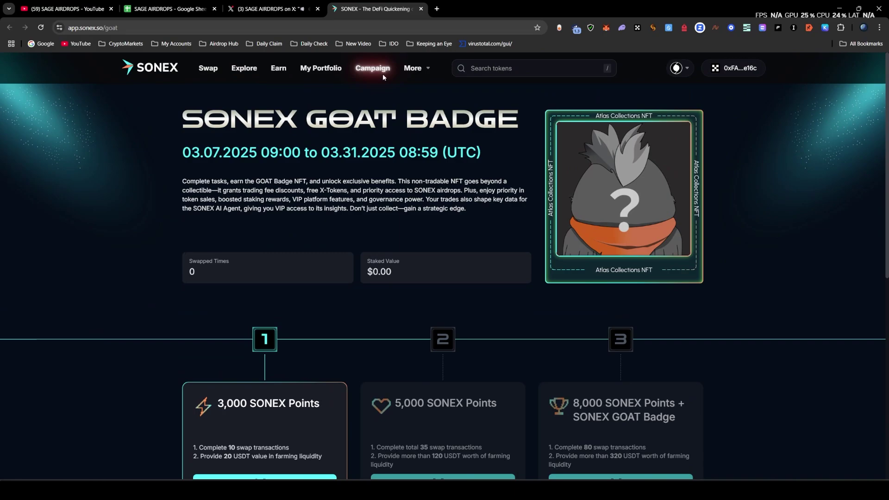
{"action": "mouse_move", "coordinate": [373, 70]}
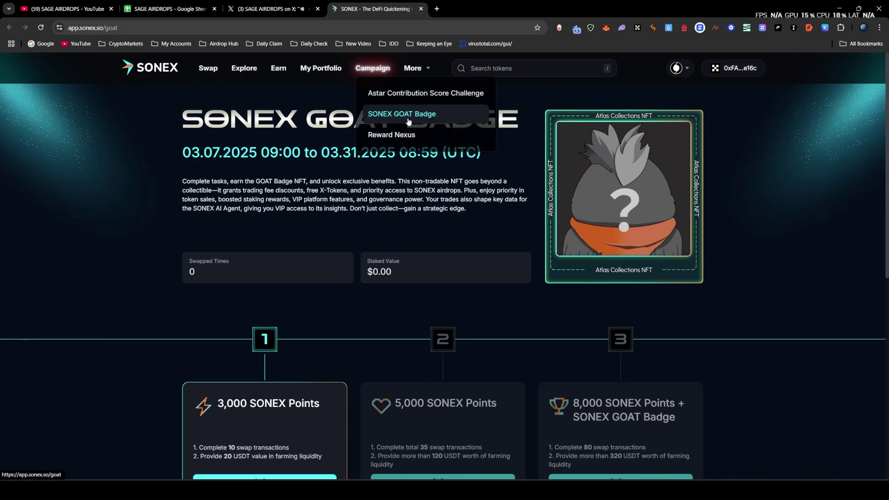
{"action": "left_click_drag", "start_coordinate": [330, 155], "coordinate": [393, 158]}
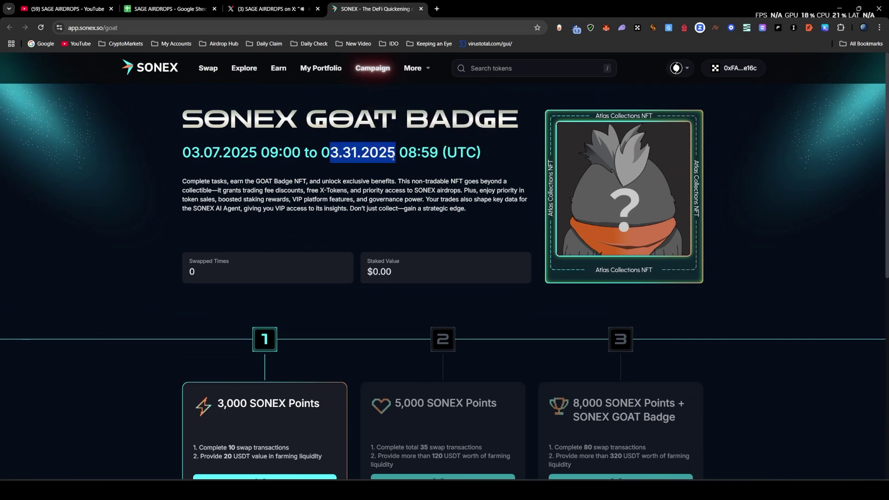
{"action": "scroll", "coordinate": [423, 246], "scroll_direction": "down", "scroll_amount": 5}
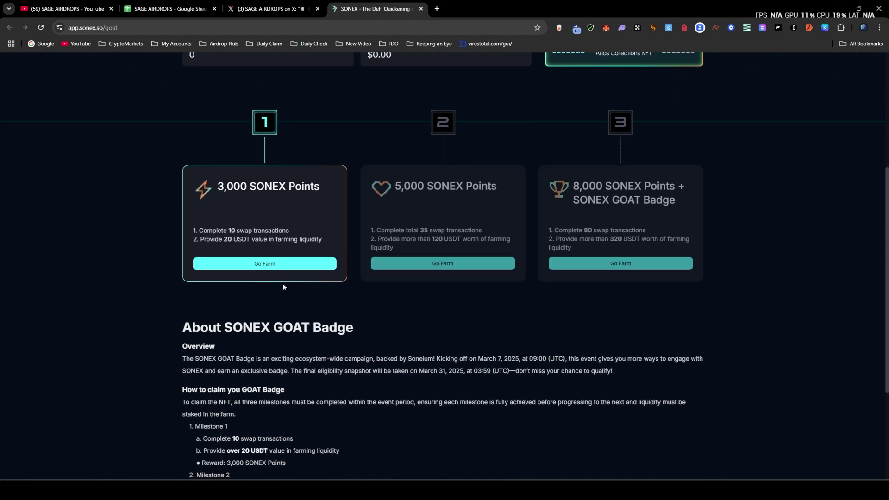
{"action": "left_click_drag", "start_coordinate": [218, 187], "coordinate": [305, 190]}
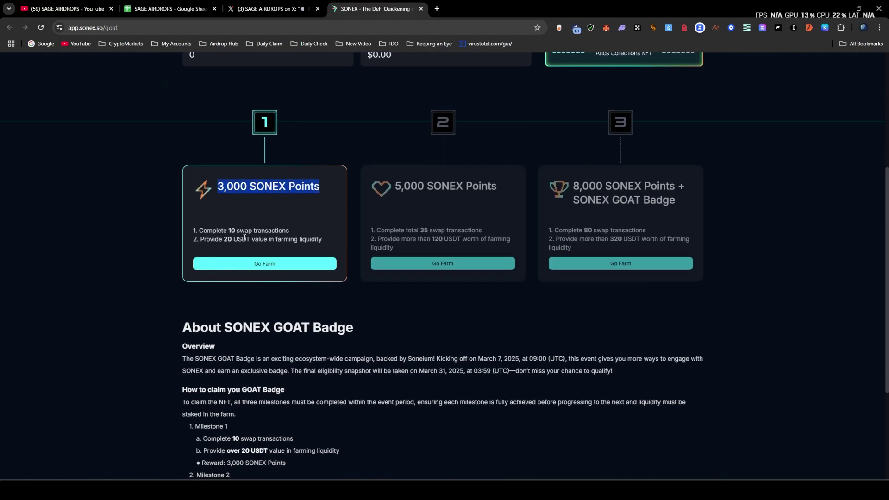
{"action": "left_click_drag", "start_coordinate": [200, 232], "coordinate": [294, 235]}
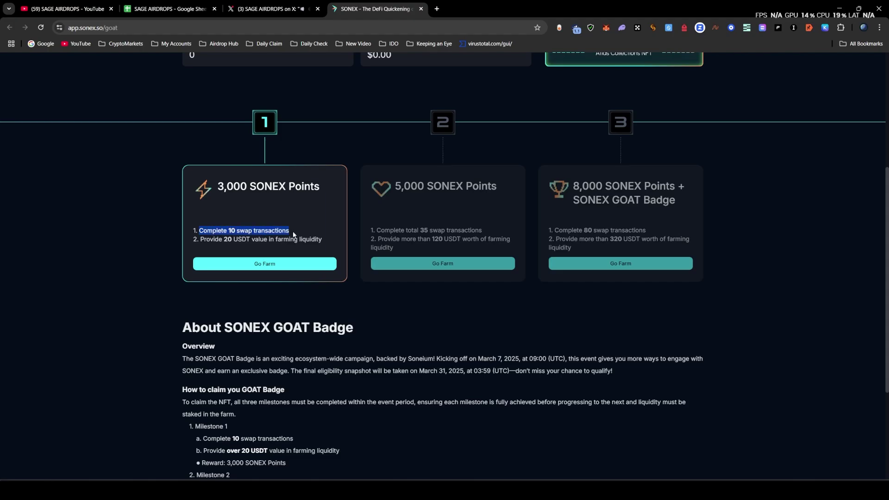
{"action": "left_click", "coordinate": [203, 241]}
{"action": "left_click_drag", "start_coordinate": [203, 240], "coordinate": [329, 241]}
{"action": "left_click", "coordinate": [288, 240]}
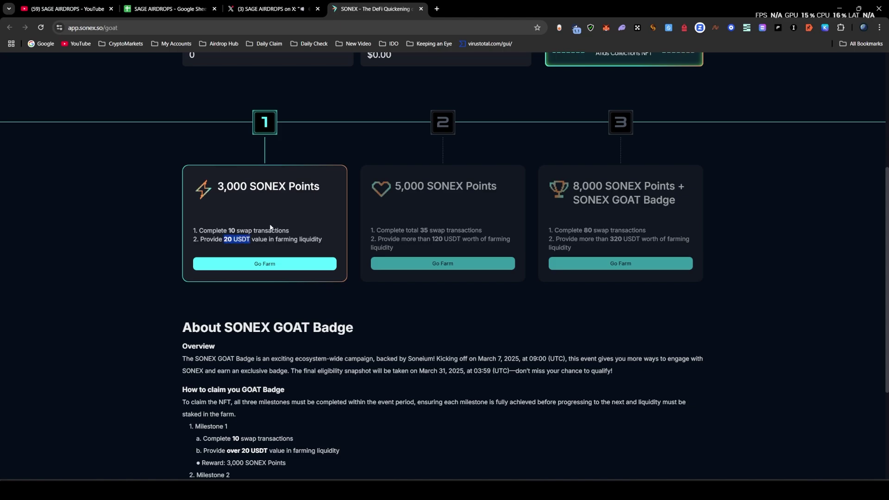
Go to the SONEX farm page from the first milestone and open the SONEX GOAT Badge campaign in its own tab.
{"action": "left_click", "coordinate": [254, 265]}
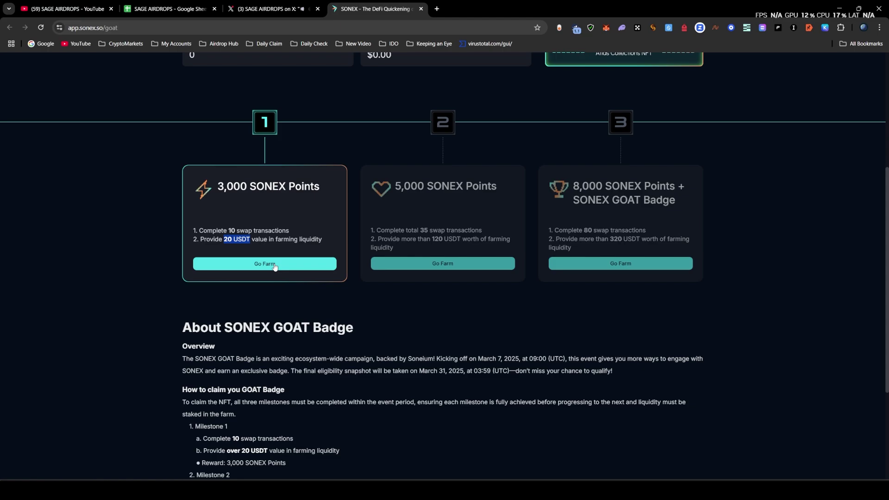
{"action": "left_click", "coordinate": [491, 302]}
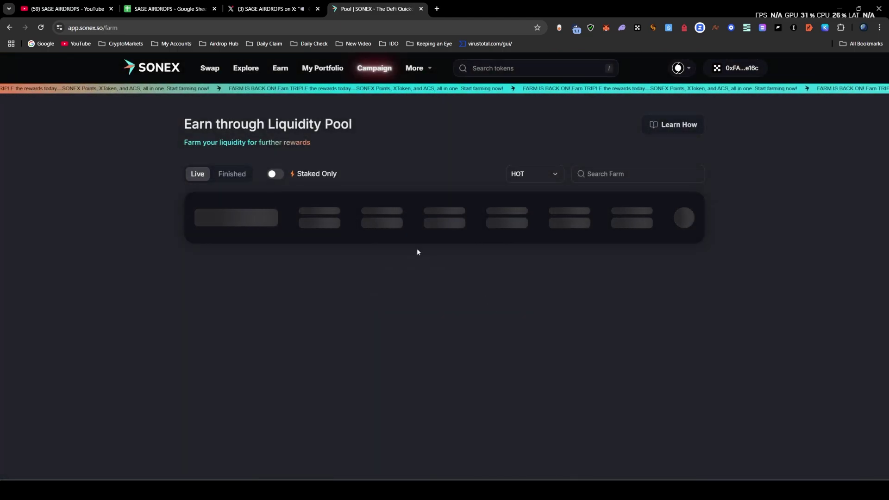
{"action": "mouse_move", "coordinate": [397, 72]}
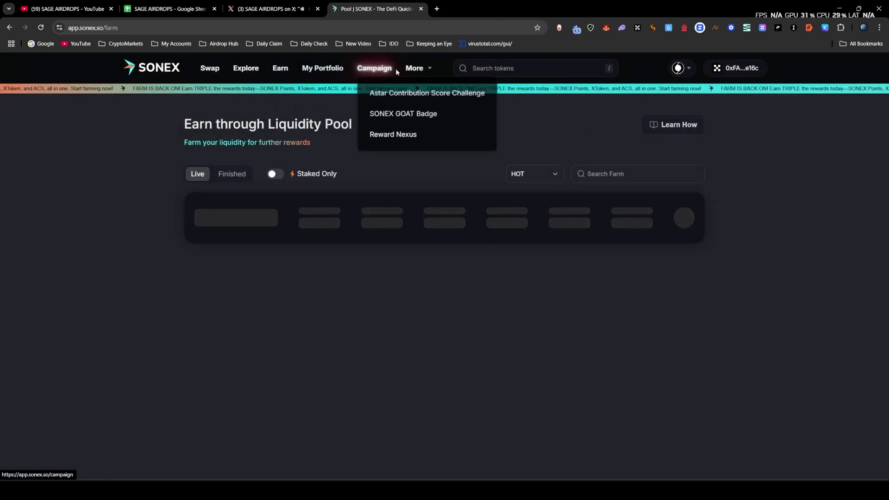
{"action": "middle_click", "coordinate": [391, 115]}
{"action": "left_click_drag", "start_coordinate": [487, 7], "coordinate": [392, 3]}
{"action": "left_click", "coordinate": [304, 9]}
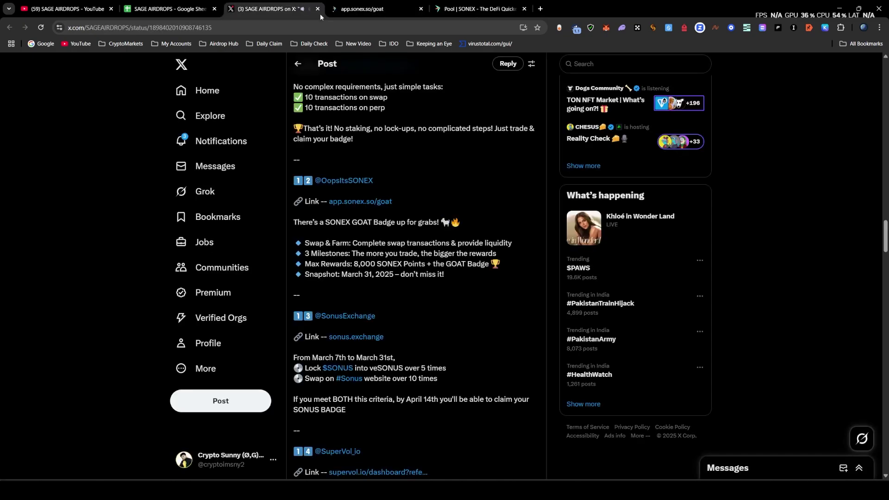
{"action": "left_click", "coordinate": [381, 3]}
{"action": "left_click", "coordinate": [466, 7]}
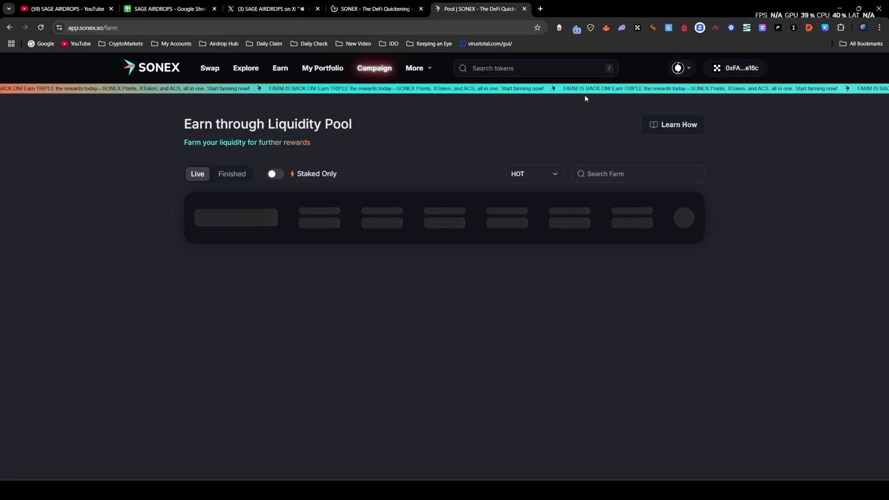
Open the SONEX swap page and set the pair to pay ETH and receive ASTR.
{"action": "left_click", "coordinate": [211, 69]}
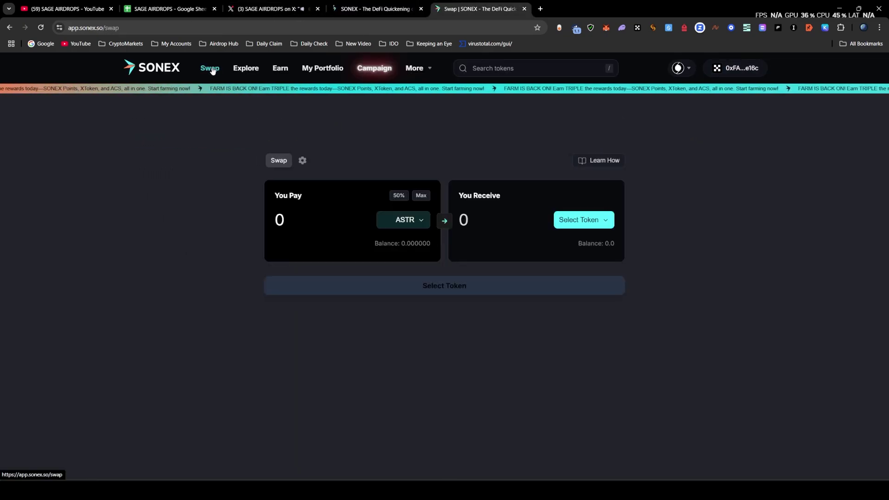
{"action": "left_click", "coordinate": [376, 9]}
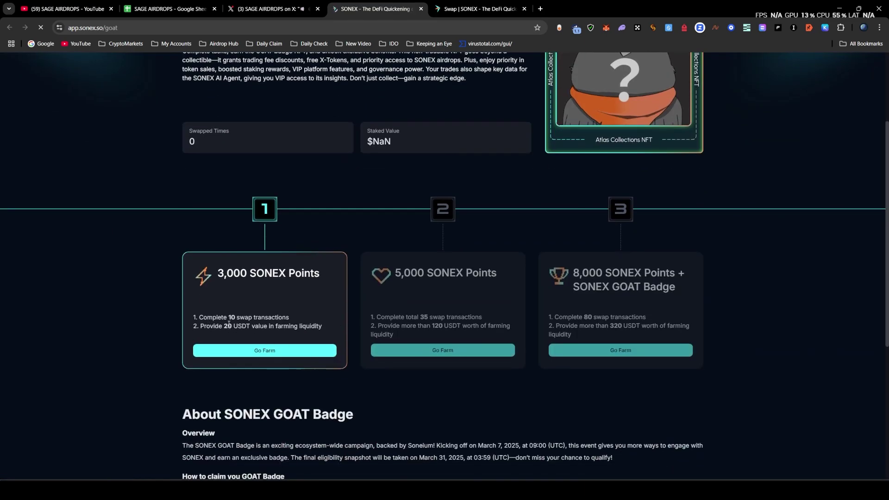
{"action": "left_click", "coordinate": [453, 7]}
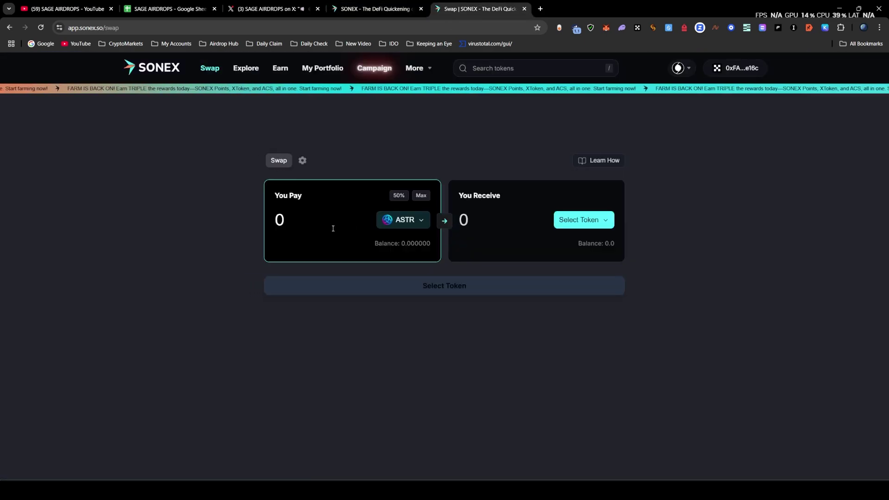
{"action": "left_click", "coordinate": [417, 227]}
{"action": "left_click", "coordinate": [413, 254]}
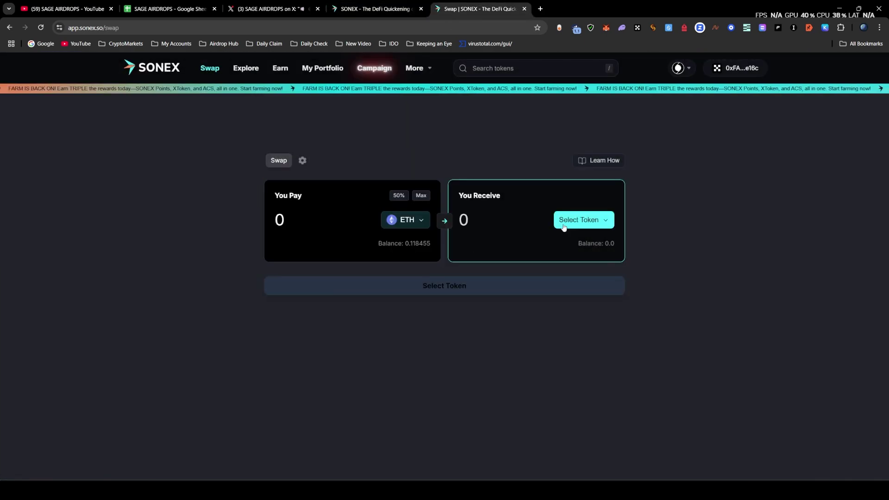
{"action": "left_click", "coordinate": [576, 221]}
{"action": "left_click", "coordinate": [422, 211]}
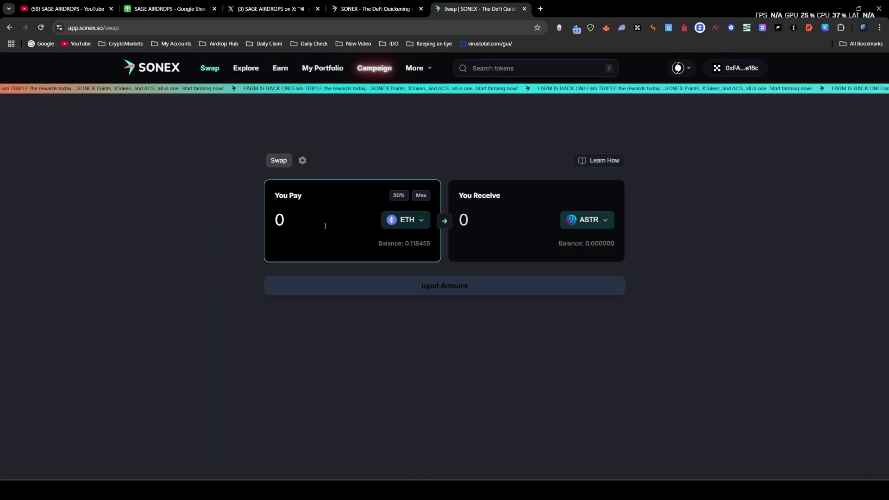
Set the amount to pay in the ETH to ASTR swap to 0.002 ETH.
{"action": "type", "text": ".001"}
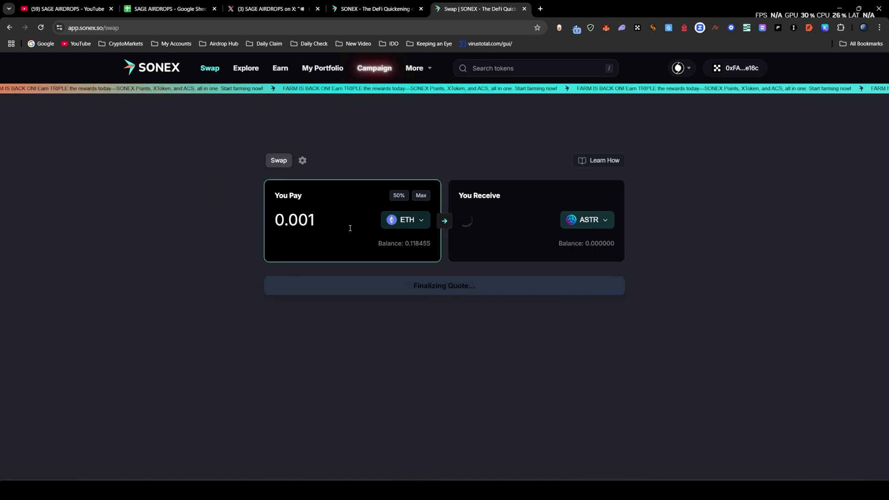
{"action": "left_click", "coordinate": [393, 4]}
{"action": "left_click", "coordinate": [479, 8]}
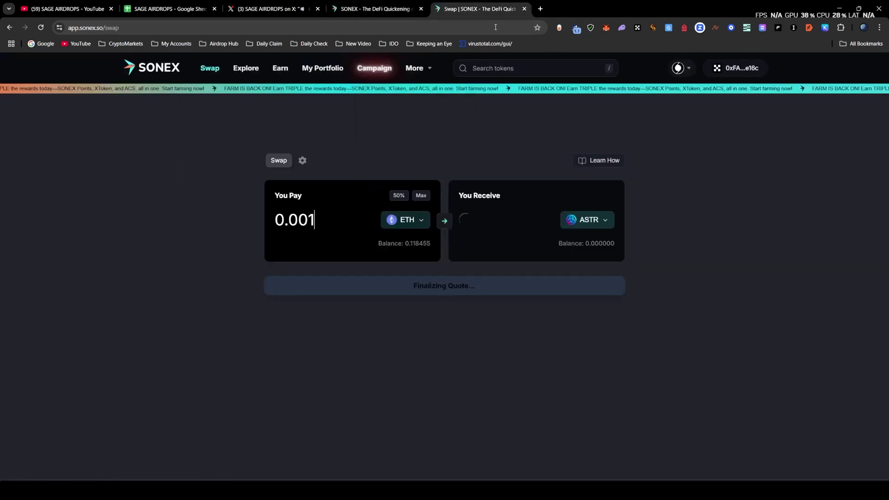
{"action": "left_click", "coordinate": [312, 219]}
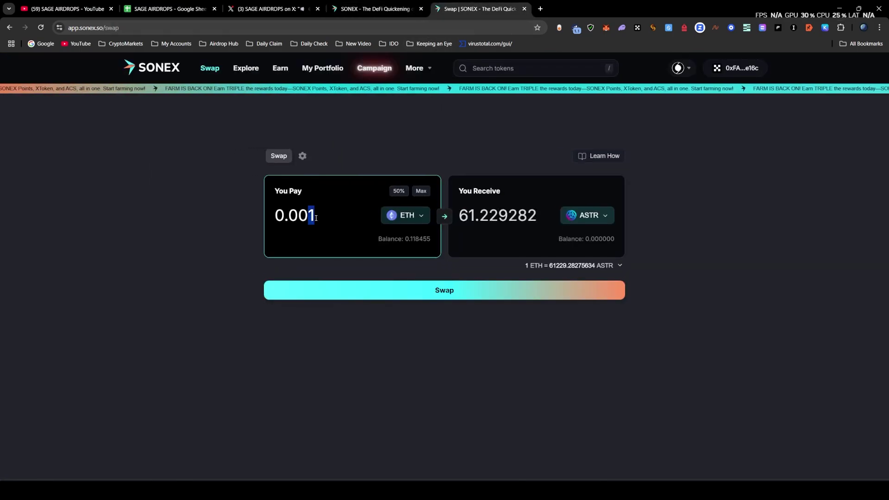
{"action": "key", "text": "BackSpace"}
{"action": "type", "text": "4"}
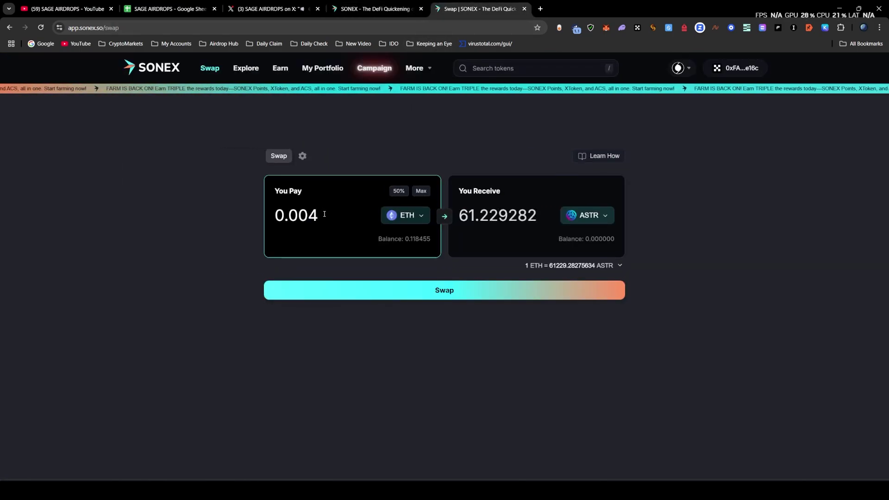
{"action": "key", "text": "BackSpace"}
{"action": "type", "text": "2"}
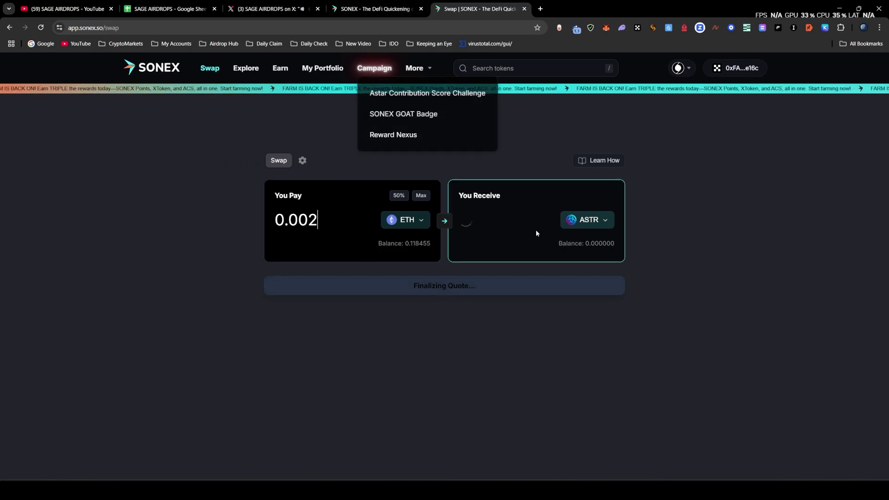
Recheck the first milestone's requirements on the GOAT Badge page, and submit and approve the 0.002 ETH to ASTR swap.
{"action": "left_click", "coordinate": [352, 4]}
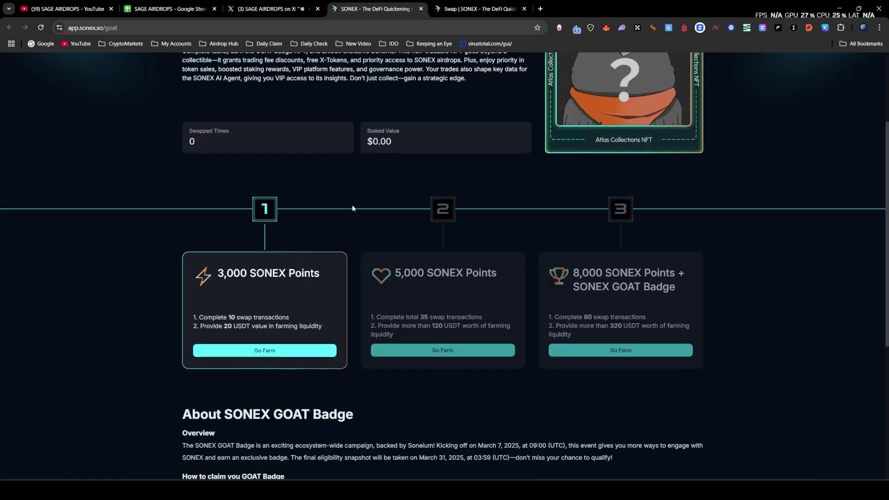
{"action": "left_click_drag", "start_coordinate": [228, 318], "coordinate": [295, 327]}
{"action": "left_click", "coordinate": [233, 327]}
{"action": "left_click", "coordinate": [459, 5]}
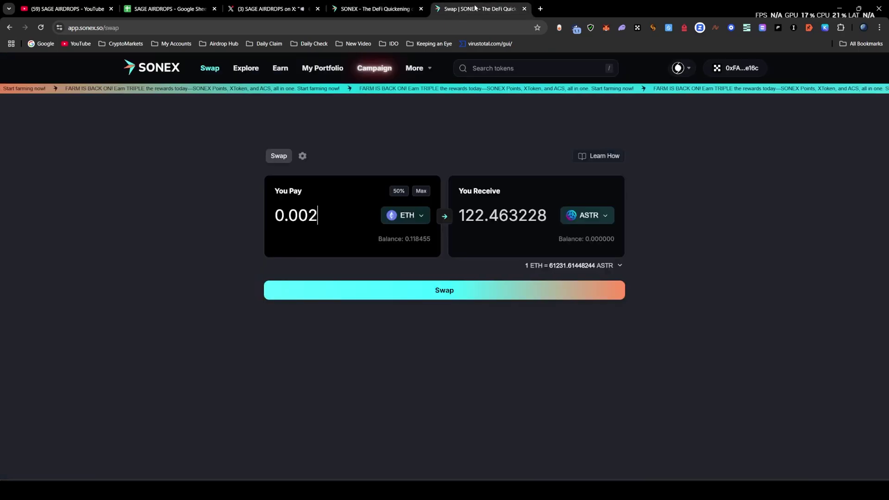
{"action": "left_click", "coordinate": [455, 290]}
{"action": "left_click", "coordinate": [458, 389]}
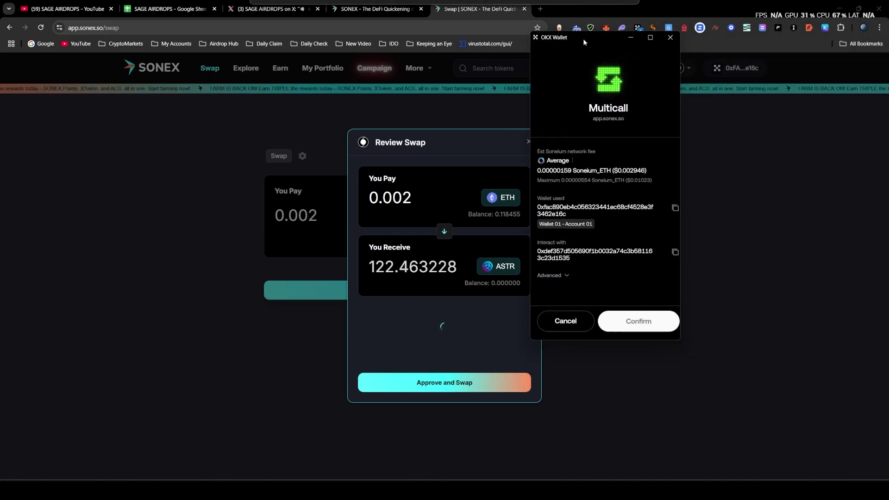
Check the swap progress on the GOAT Badge page and examine the requirements of the 8,000-point badge milestone.
{"action": "left_click", "coordinate": [378, 9]}
{"action": "left_click", "coordinate": [420, 288]}
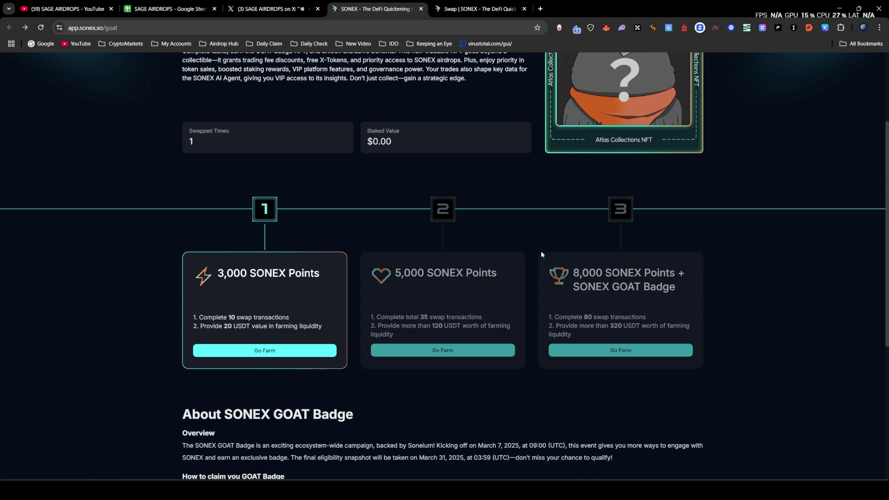
{"action": "scroll", "coordinate": [264, 349], "scroll_direction": "down", "scroll_amount": 3}
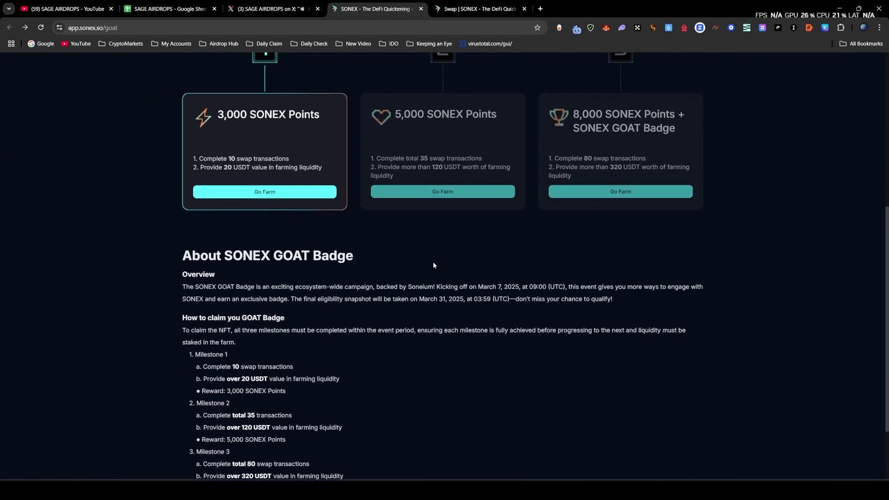
{"action": "scroll", "coordinate": [597, 260], "scroll_direction": "up", "scroll_amount": 2}
{"action": "left_click_drag", "start_coordinate": [676, 246], "coordinate": [578, 238]}
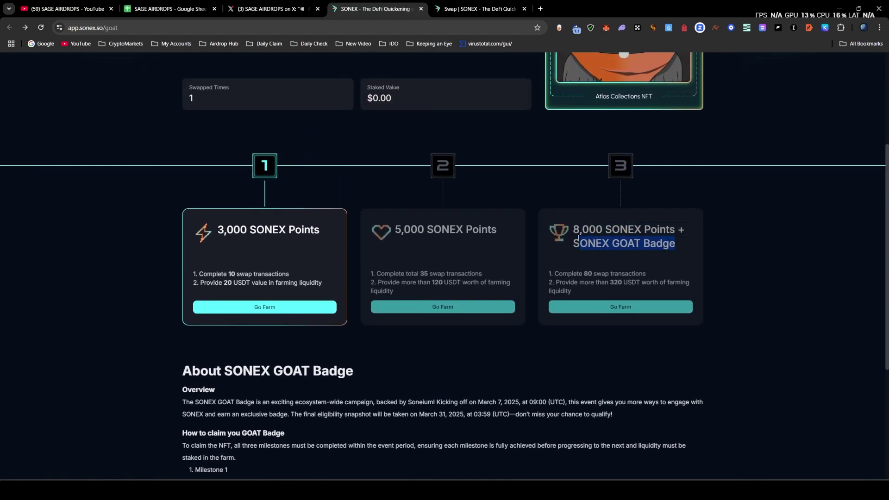
{"action": "left_click", "coordinate": [590, 271]}
{"action": "left_click_drag", "start_coordinate": [583, 276], "coordinate": [651, 271]}
{"action": "left_click", "coordinate": [563, 290]}
{"action": "left_click_drag", "start_coordinate": [555, 284], "coordinate": [691, 290]}
{"action": "left_click", "coordinate": [691, 291]}
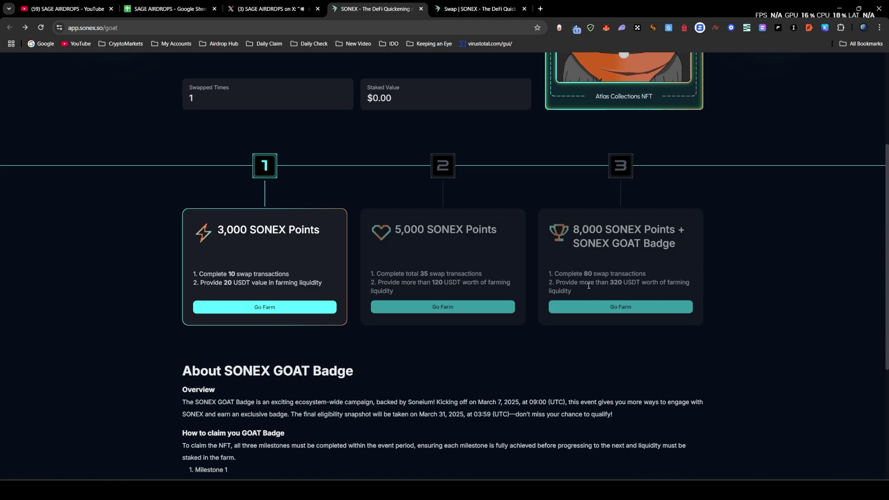
Read how to claim the SONEX GOAT Badge and look over the campaign overview and milestones again.
{"action": "scroll", "coordinate": [414, 316], "scroll_direction": "down", "scroll_amount": 3}
{"action": "scroll", "coordinate": [414, 317], "scroll_direction": "down", "scroll_amount": 2}
{"action": "left_click_drag", "start_coordinate": [184, 226], "coordinate": [285, 228]}
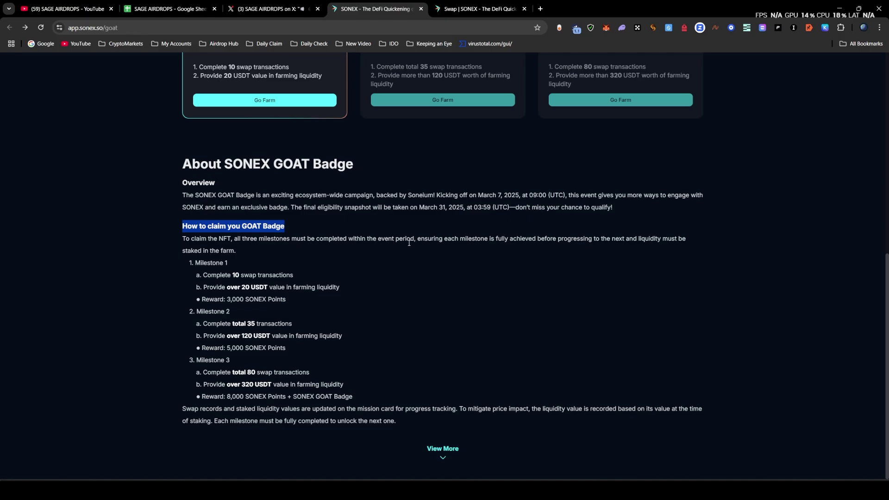
{"action": "scroll", "coordinate": [409, 243], "scroll_direction": "up", "scroll_amount": 4}
{"action": "scroll", "coordinate": [350, 279], "scroll_direction": "up", "scroll_amount": 4}
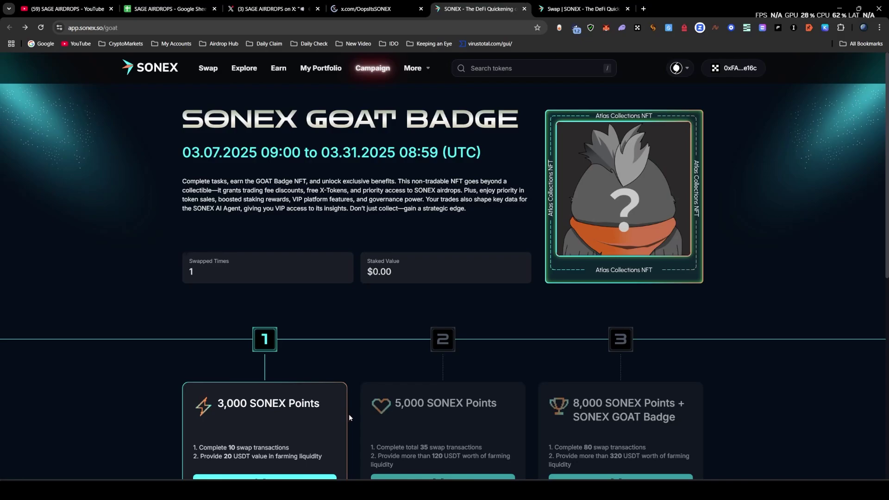
{"action": "scroll", "coordinate": [334, 341], "scroll_direction": "down", "scroll_amount": 4}
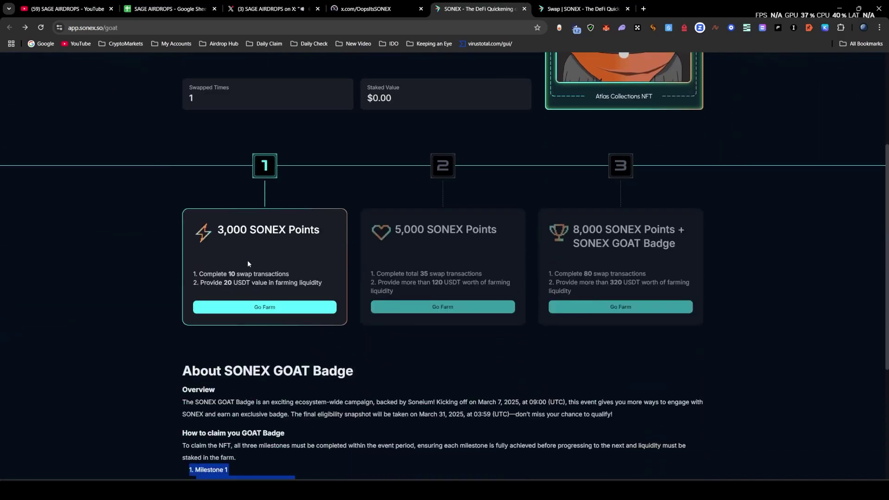
Compare the swap counts and farming liquidity amounts required by the three SONEX GOAT Badge milestones.
{"action": "left_click_drag", "start_coordinate": [323, 286], "coordinate": [198, 219]}
{"action": "left_click_drag", "start_coordinate": [485, 275], "coordinate": [394, 226]}
{"action": "left_click", "coordinate": [580, 341]}
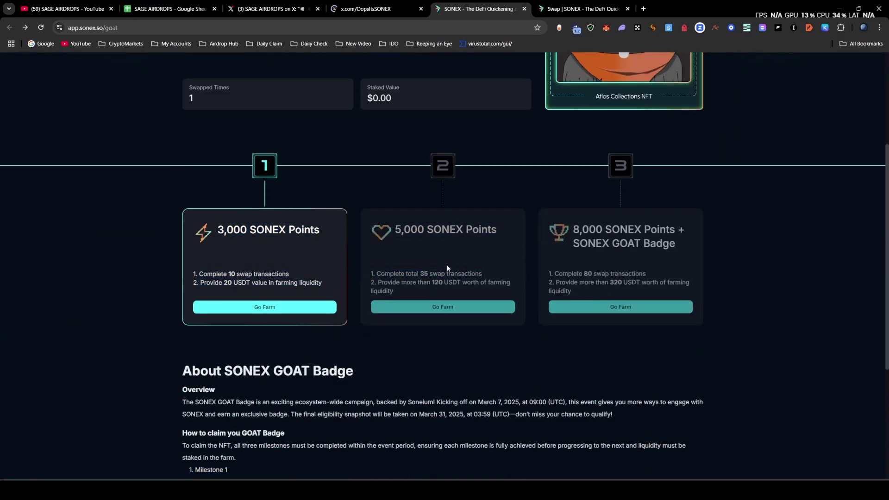
{"action": "left_click_drag", "start_coordinate": [574, 292], "coordinate": [554, 282]}
{"action": "left_click_drag", "start_coordinate": [611, 282], "coordinate": [674, 281]}
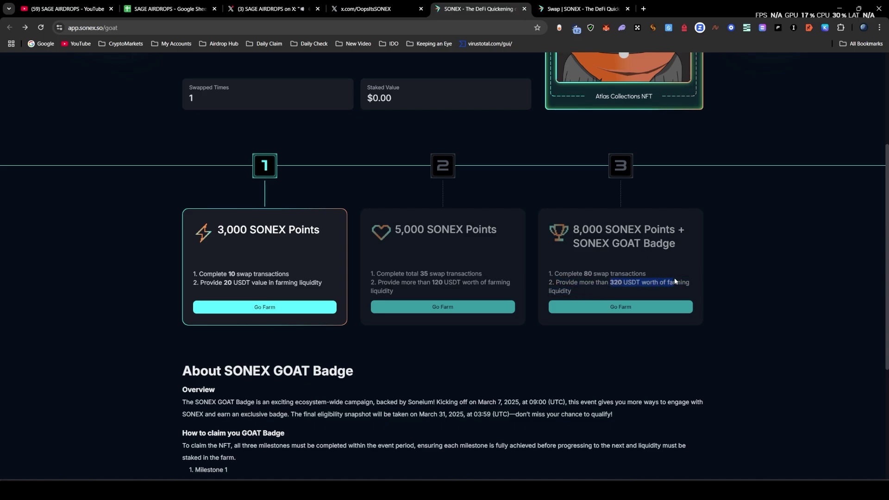
{"action": "left_click", "coordinate": [579, 290]}
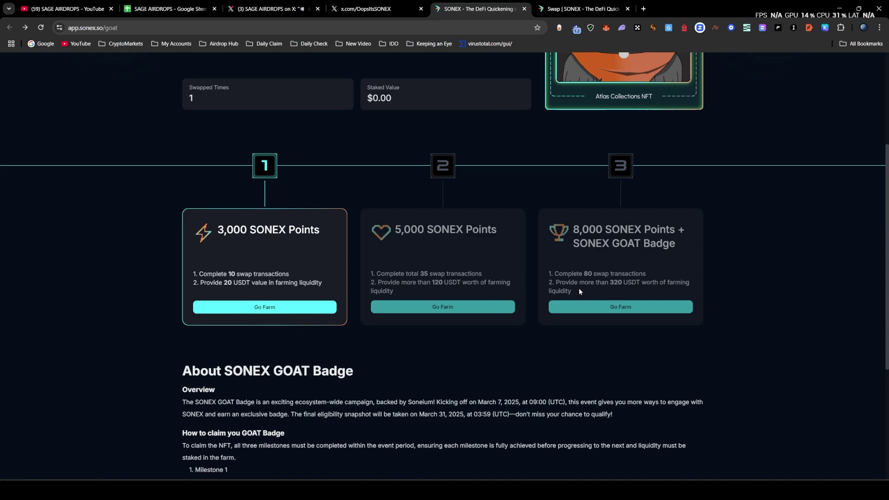
{"action": "left_click", "coordinate": [574, 281]}
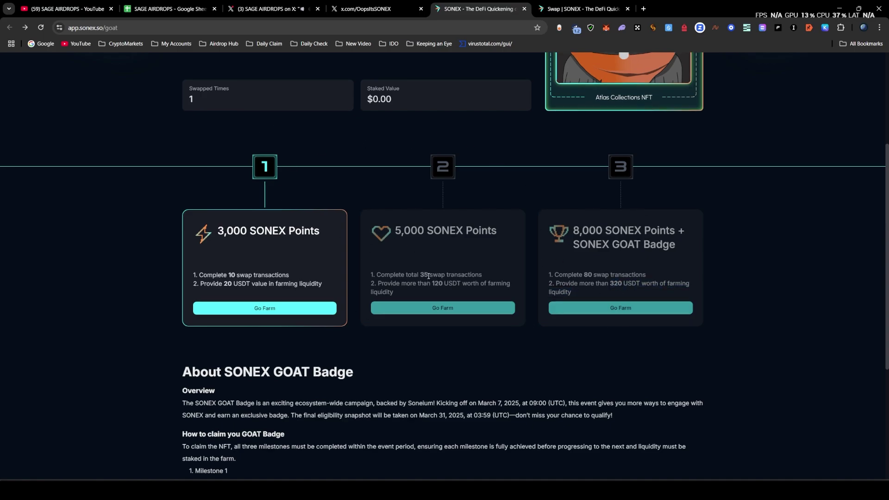
{"action": "scroll", "coordinate": [335, 284], "scroll_direction": "up", "scroll_amount": 3}
{"action": "scroll", "coordinate": [228, 245], "scroll_direction": "down", "scroll_amount": 2}
{"action": "left_click_drag", "start_coordinate": [228, 243], "coordinate": [579, 376]}
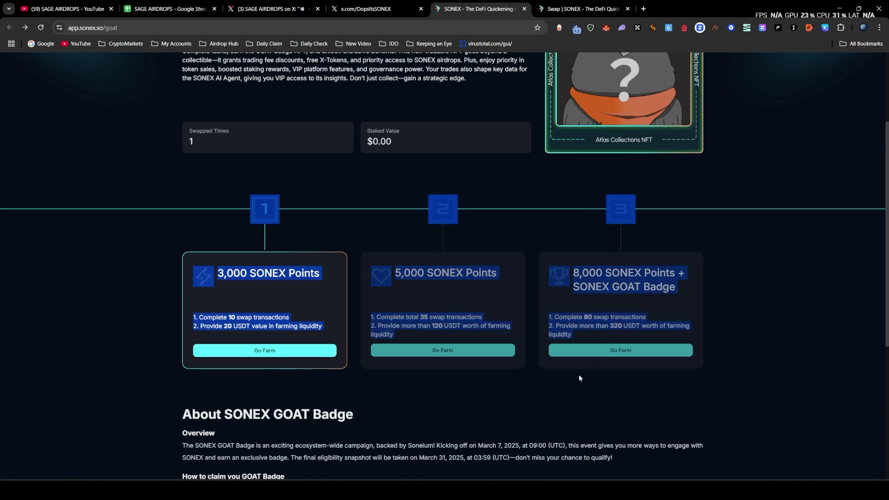
{"action": "left_click", "coordinate": [577, 376]}
Review the SONEX swap page against the farming liquidity requirements of the GOAT Badge milestones.
{"action": "left_click", "coordinate": [537, 5]}
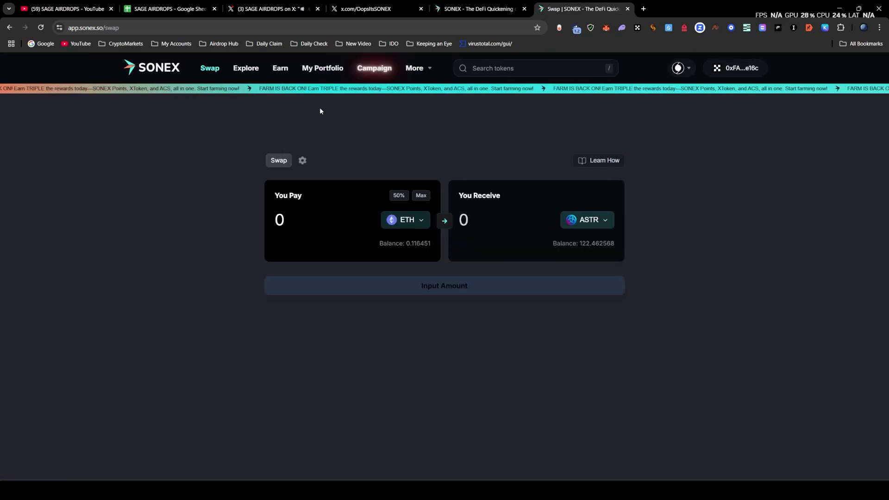
{"action": "left_click", "coordinate": [479, 7]}
{"action": "triple_click", "coordinate": [578, 323]}
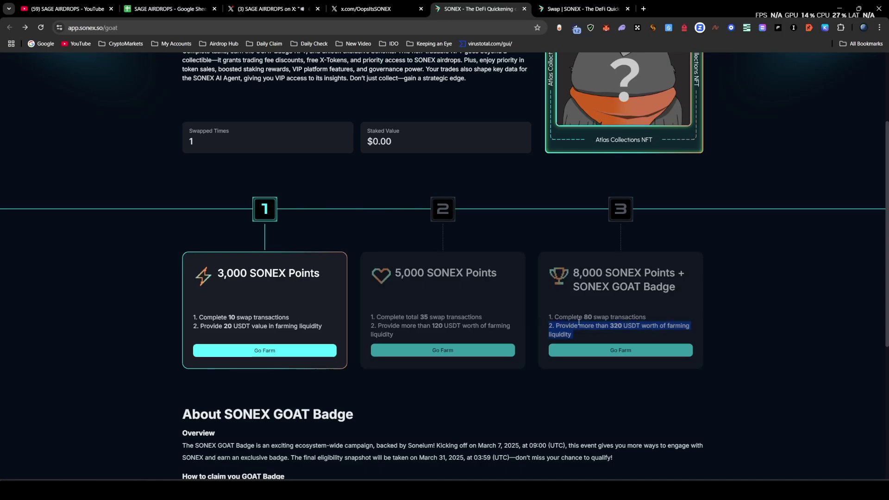
{"action": "left_click", "coordinate": [562, 5]}
{"action": "left_click", "coordinate": [473, 5]}
{"action": "left_click", "coordinate": [583, 9]}
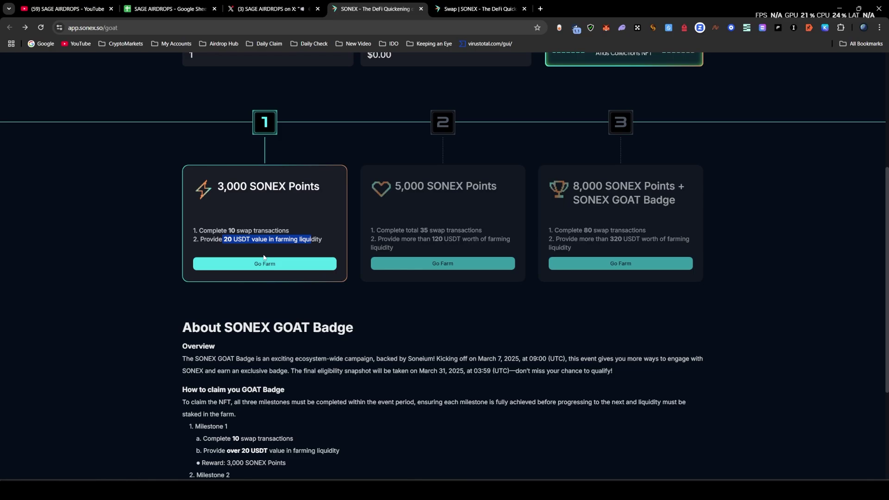
{"action": "left_click", "coordinate": [479, 8]}
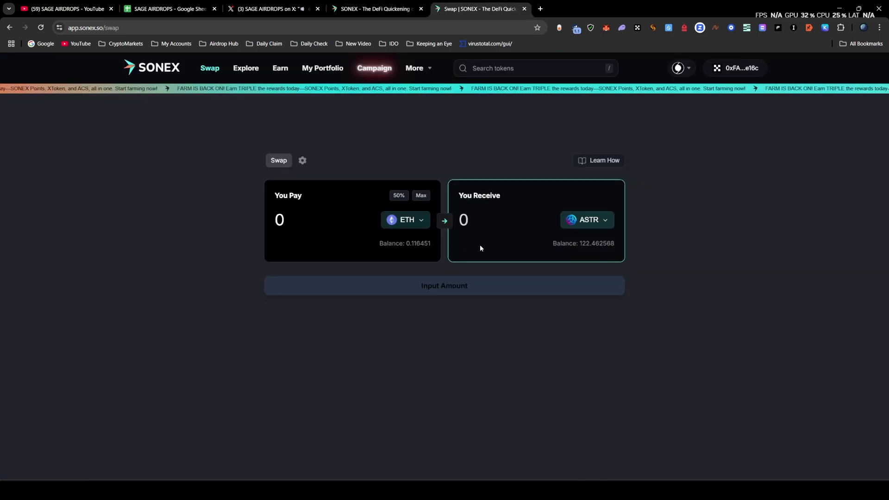
{"action": "left_click", "coordinate": [582, 220]}
{"action": "left_click", "coordinate": [477, 224]}
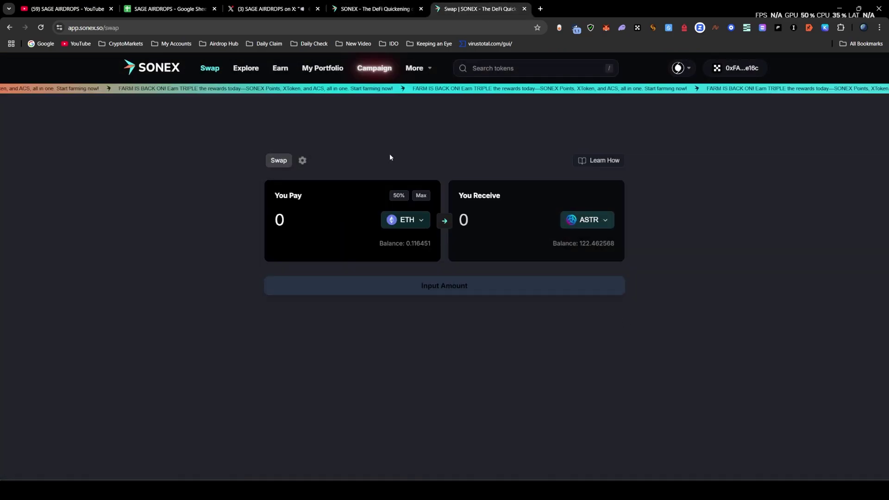
Recheck the first milestone's liquidity requirement and start a new liquidity position on SONEX.
{"action": "mouse_move", "coordinate": [287, 69]}
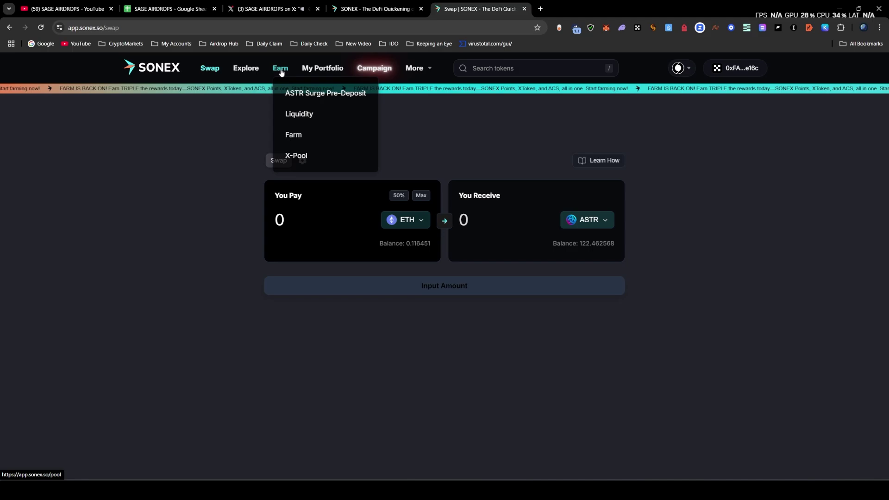
{"action": "left_click", "coordinate": [301, 118]}
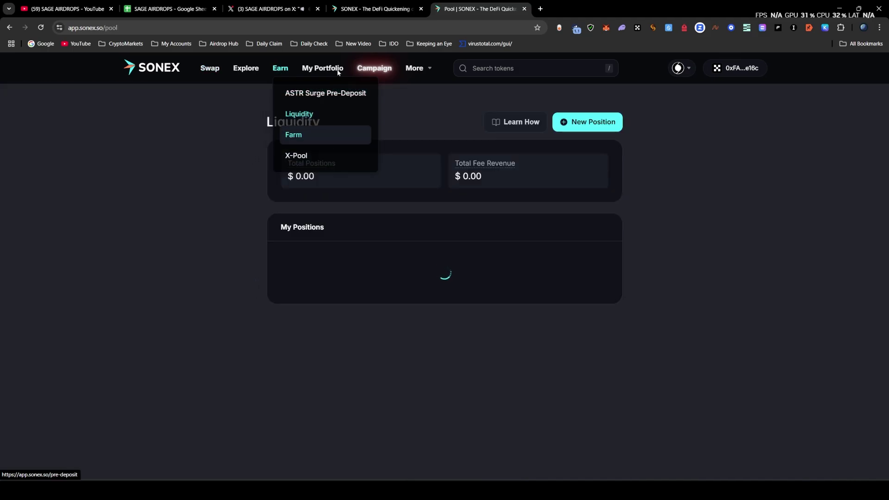
{"action": "left_click", "coordinate": [350, 4]}
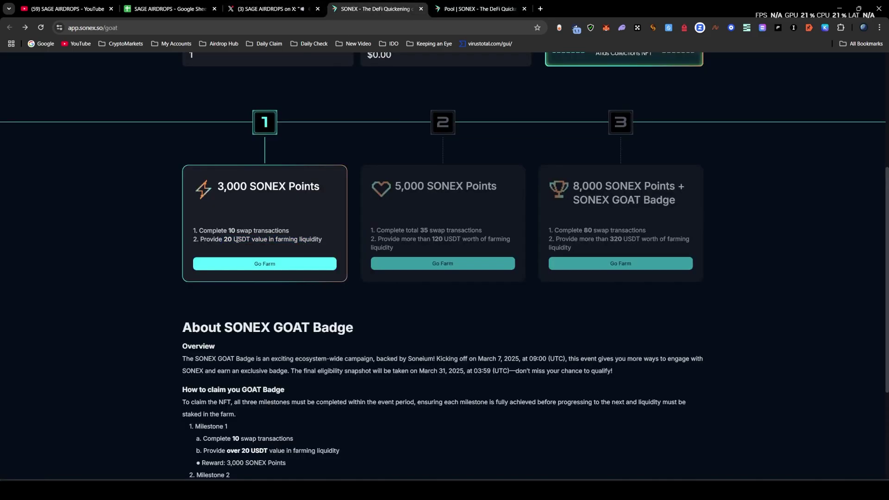
{"action": "left_click", "coordinate": [477, 8]}
{"action": "left_click", "coordinate": [588, 121]}
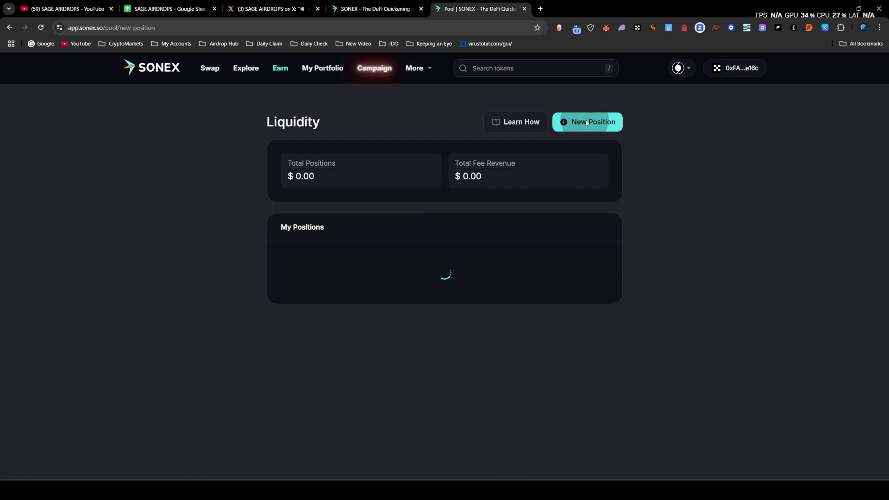
Change the liquidity pool of the new position to ETH/USDC.e with the 0.3% fee tier.
{"action": "scroll", "coordinate": [344, 314], "scroll_direction": "down", "scroll_amount": 2}
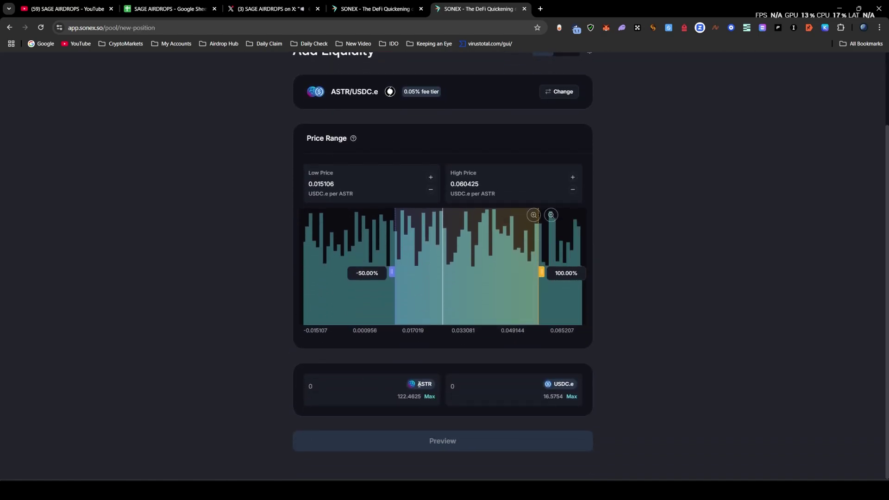
{"action": "scroll", "coordinate": [476, 352], "scroll_direction": "up", "scroll_amount": 2}
{"action": "left_click", "coordinate": [553, 180]}
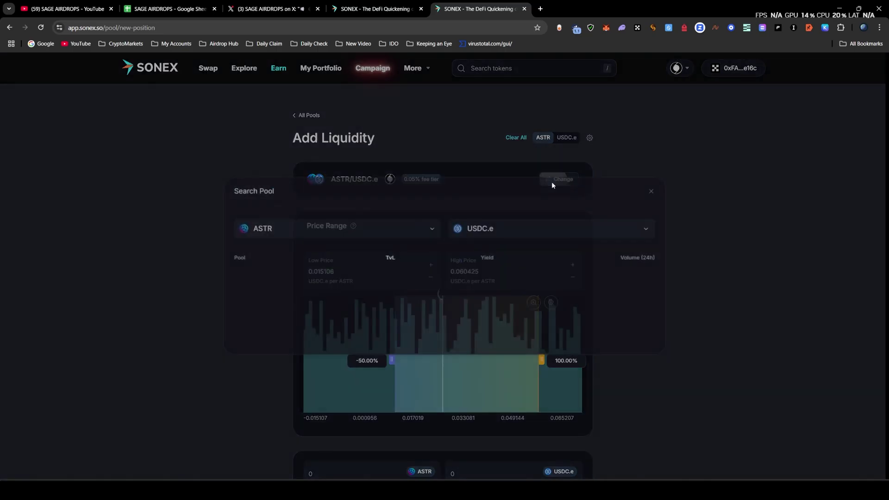
{"action": "left_click", "coordinate": [307, 232]}
{"action": "left_click", "coordinate": [399, 242]}
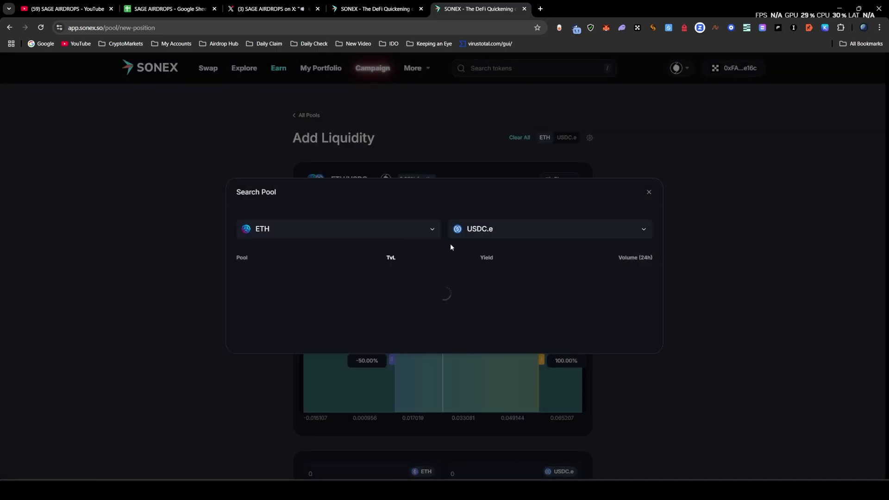
{"action": "left_click", "coordinate": [509, 231]}
{"action": "left_click", "coordinate": [616, 237]}
{"action": "left_click", "coordinate": [492, 234]}
{"action": "left_click", "coordinate": [417, 307]}
{"action": "left_click", "coordinate": [283, 258]}
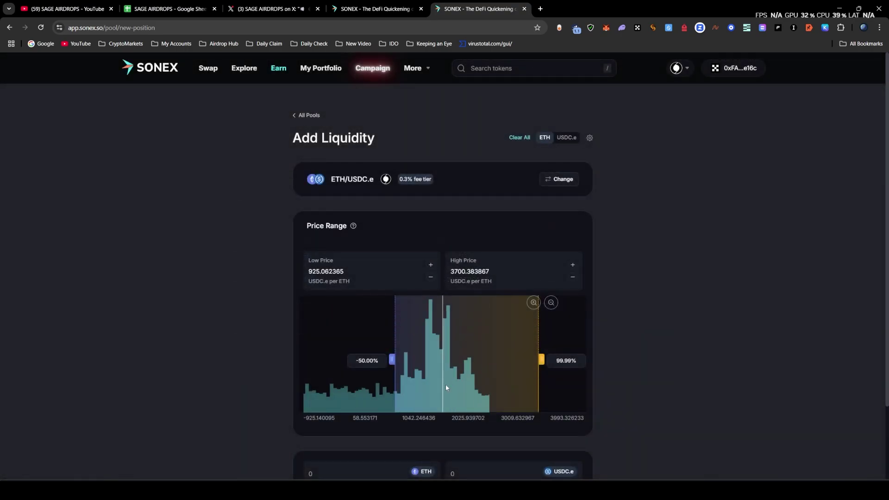
Set the ETH/USDC.e deposit to 11 USDC.e and approve the USDC.e spending in the wallet.
{"action": "scroll", "coordinate": [446, 387], "scroll_direction": "down", "scroll_amount": 2}
{"action": "left_click", "coordinate": [361, 386]}
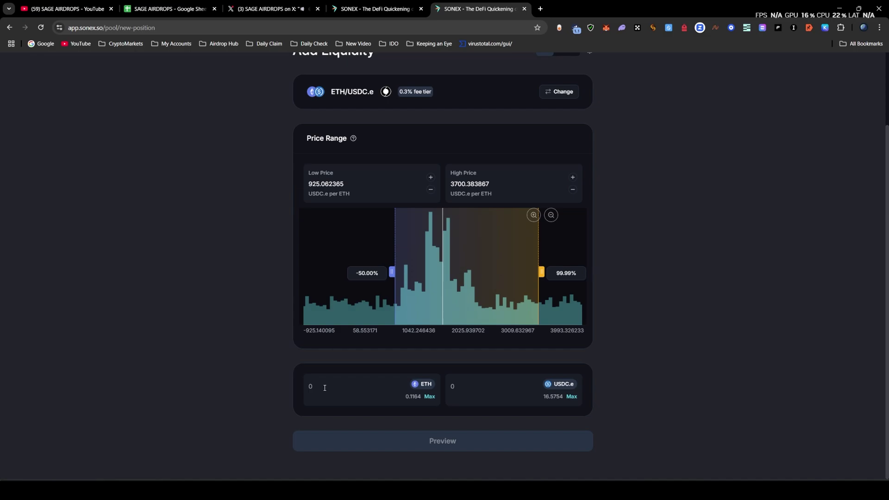
{"action": "type", "text": "11"}
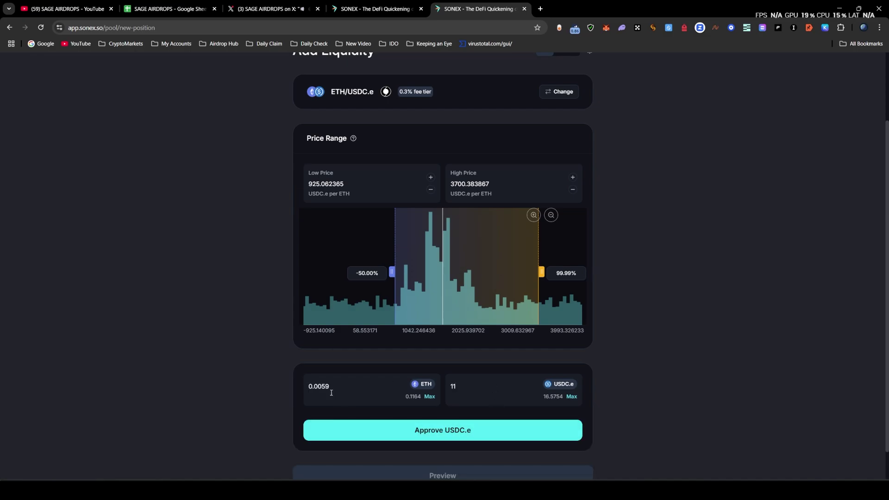
{"action": "left_click", "coordinate": [439, 435]}
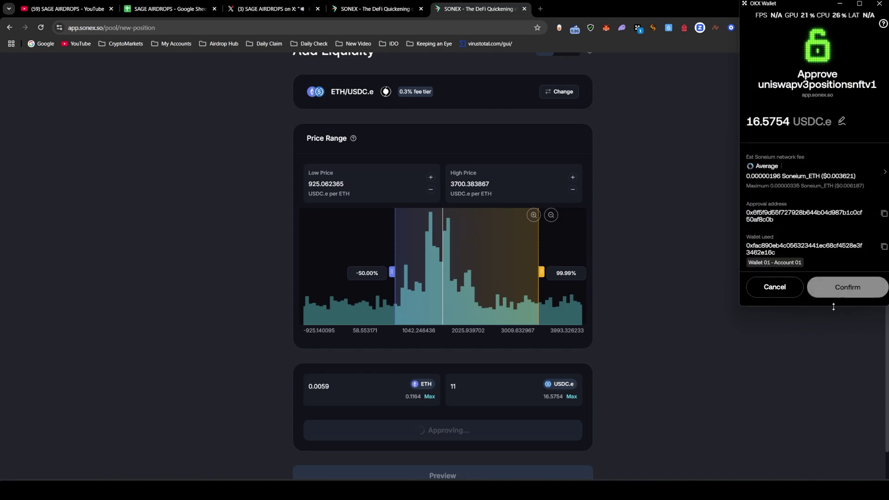
{"action": "left_click", "coordinate": [851, 291]}
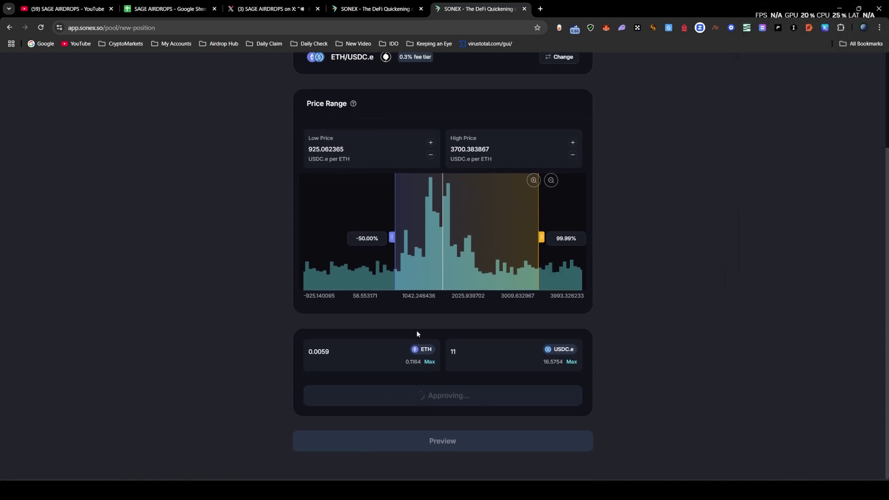
Recheck the first and third milestones' requirements and bookmark the SONEX GOAT Badge page.
{"action": "left_click", "coordinate": [375, 9]}
{"action": "left_click_drag", "start_coordinate": [234, 239], "coordinate": [217, 238]}
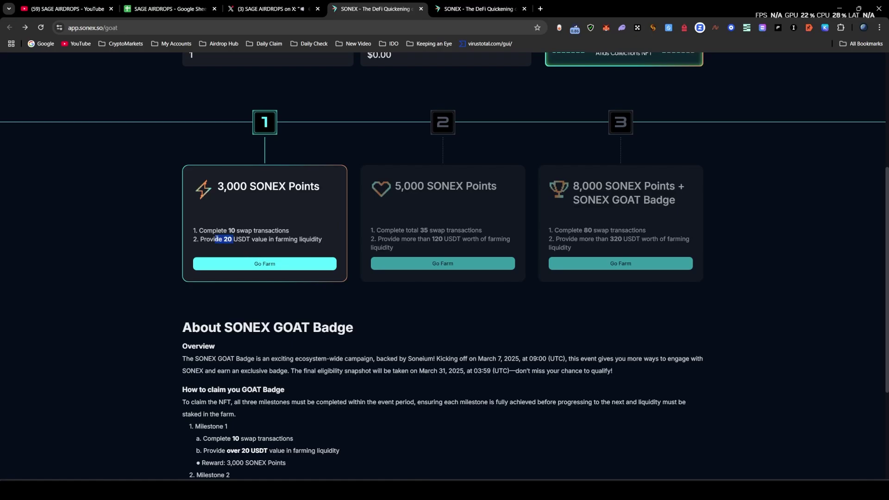
{"action": "left_click", "coordinate": [303, 243]}
{"action": "left_click_drag", "start_coordinate": [640, 230], "coordinate": [597, 239]}
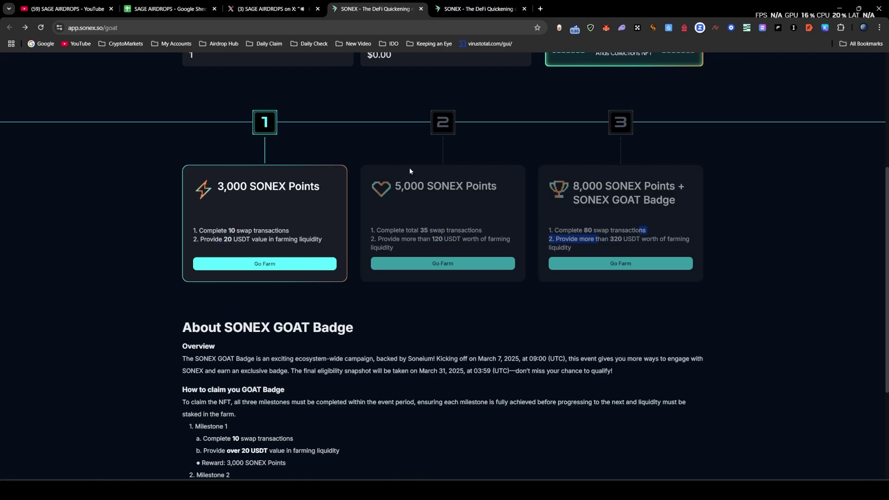
{"action": "left_click", "coordinate": [538, 28]}
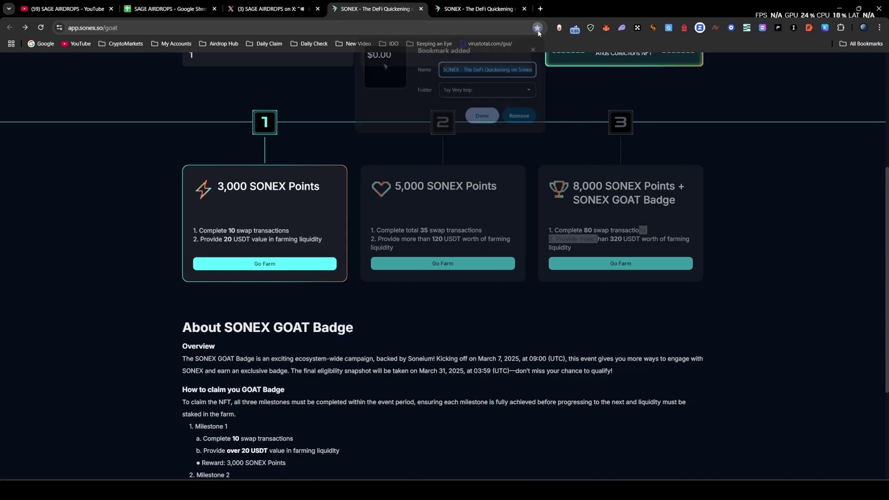
{"action": "left_click", "coordinate": [484, 116]}
Preview the ETH/USDC.e position, then submit and confirm adding 0.0059 ETH and 11 USDC.e in the wallet.
{"action": "left_click", "coordinate": [468, 5]}
{"action": "left_click", "coordinate": [440, 449]}
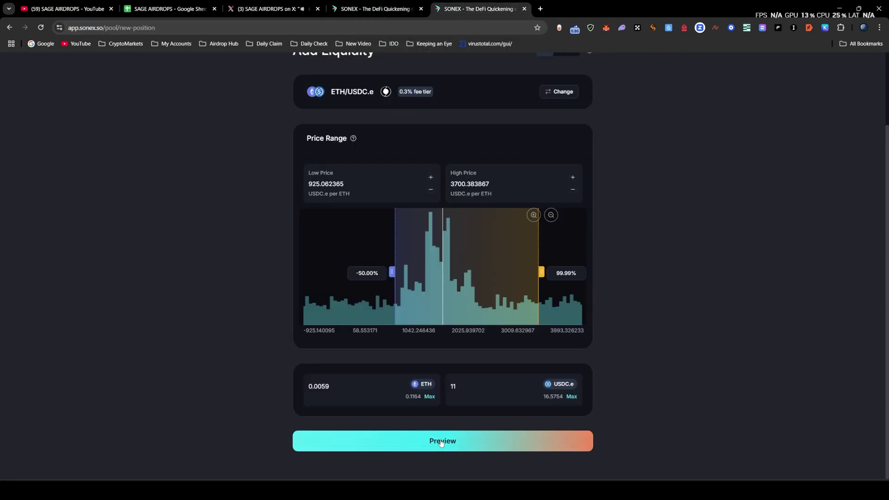
{"action": "left_click", "coordinate": [477, 404]}
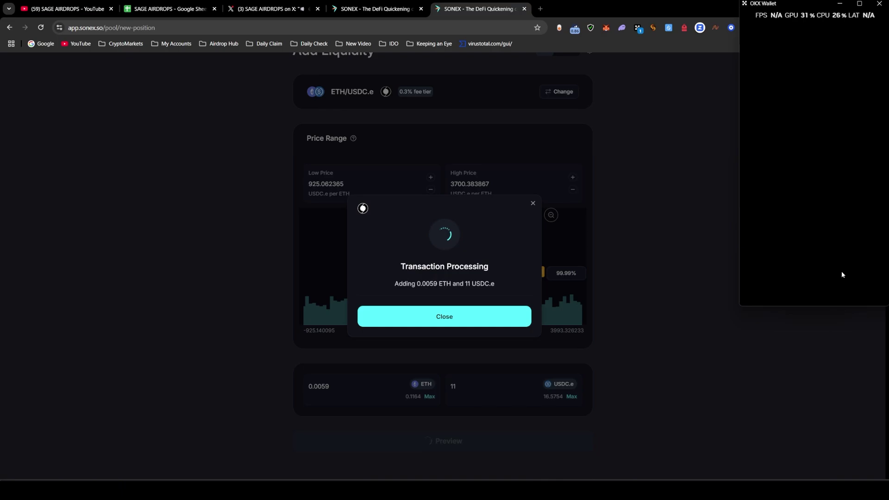
{"action": "left_click", "coordinate": [851, 291]}
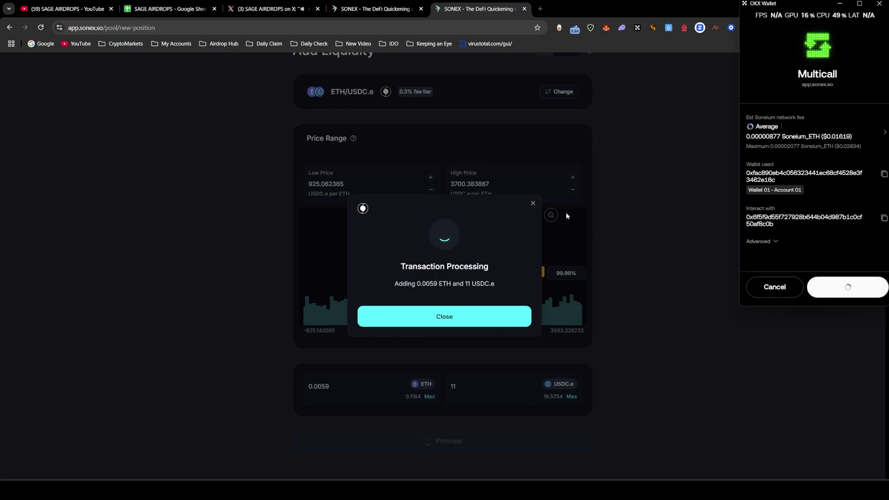
Review the SONEX GOAT Badge entry in the X post and read the SonusExchange, SuperVol and BankUntitled entries below it.
{"action": "left_click", "coordinate": [376, 9]}
{"action": "left_click", "coordinate": [278, 9]}
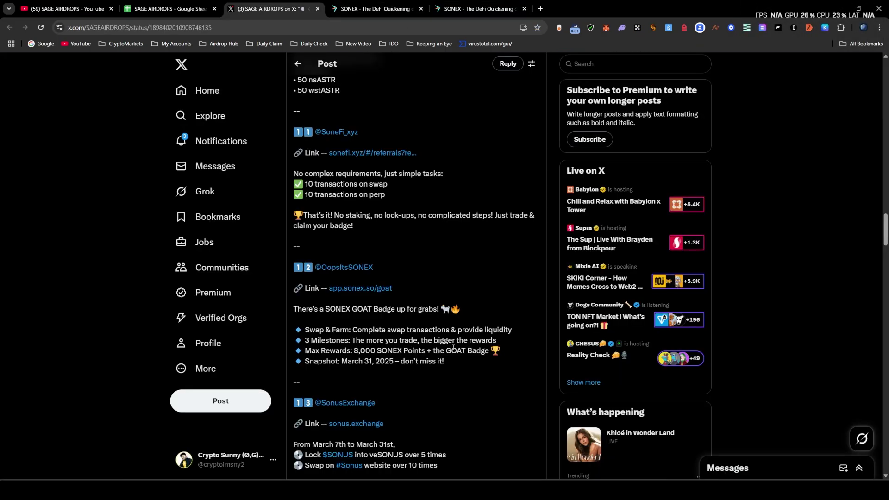
{"action": "left_click_drag", "start_coordinate": [445, 363], "coordinate": [295, 265]}
{"action": "left_click", "coordinate": [346, 316]}
{"action": "scroll", "coordinate": [396, 335], "scroll_direction": "down", "scroll_amount": 5}
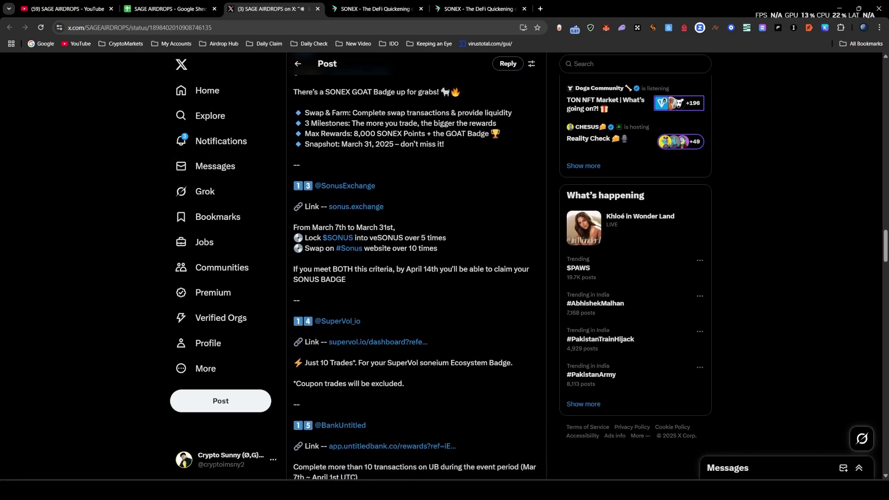
Check the liquidity form's state and review the first milestone's swap and farming requirements on the GOAT Badge page.
{"action": "left_click", "coordinate": [371, 9]}
{"action": "left_click", "coordinate": [477, 9]}
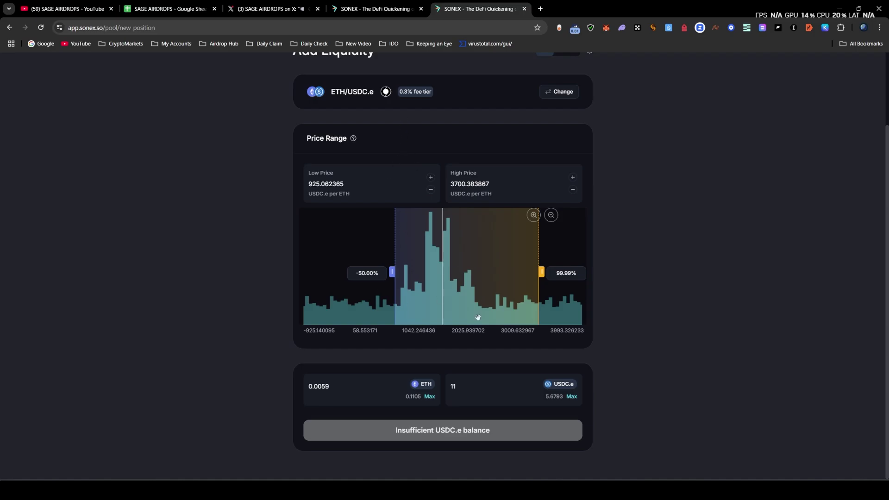
{"action": "scroll", "coordinate": [500, 301], "scroll_direction": "up", "scroll_amount": 3}
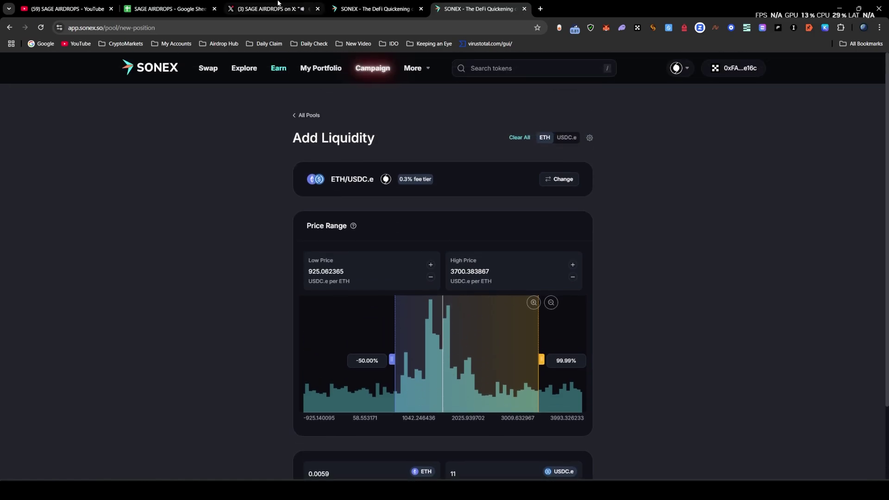
{"action": "left_click", "coordinate": [271, 9]}
{"action": "left_click", "coordinate": [477, 9]}
{"action": "left_click", "coordinate": [384, 5]}
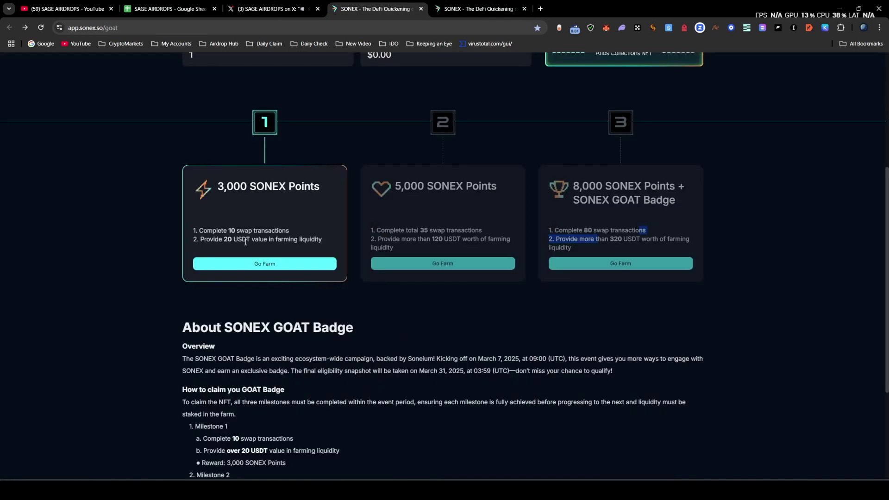
{"action": "left_click_drag", "start_coordinate": [193, 228], "coordinate": [337, 244]}
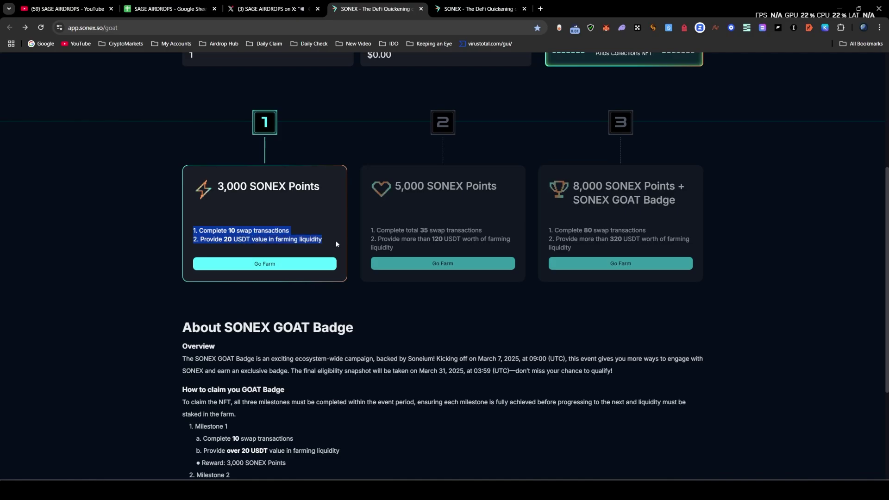
{"action": "left_click", "coordinate": [477, 9]}
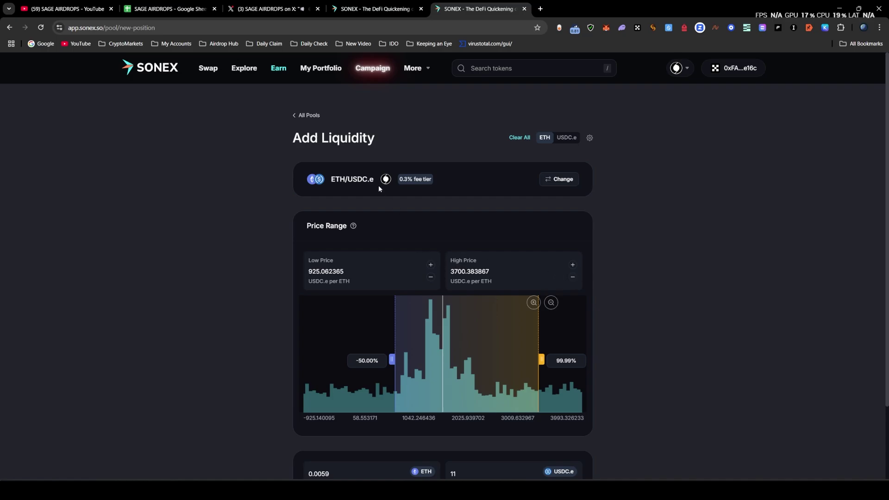
Recheck the SONEX milestones and liquidity form, then close the SONEX pages and open sonus.exchange from the X post.
{"action": "left_click", "coordinate": [356, 10]}
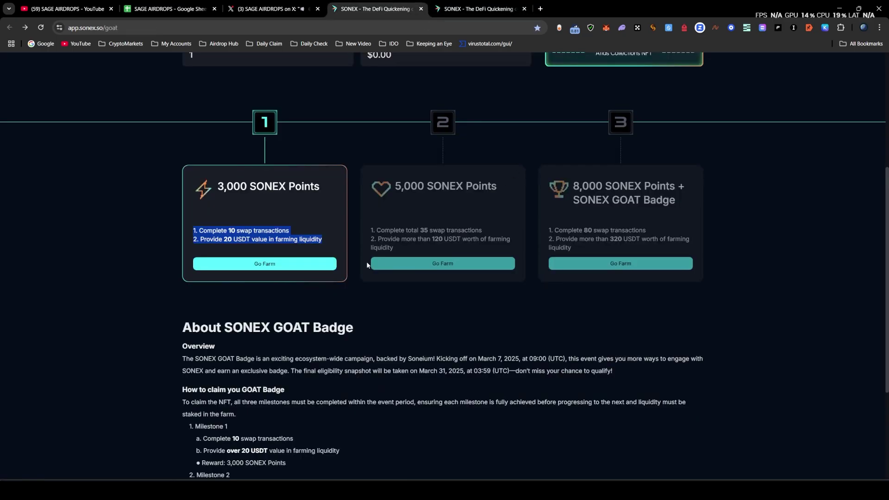
{"action": "left_click", "coordinate": [273, 9]}
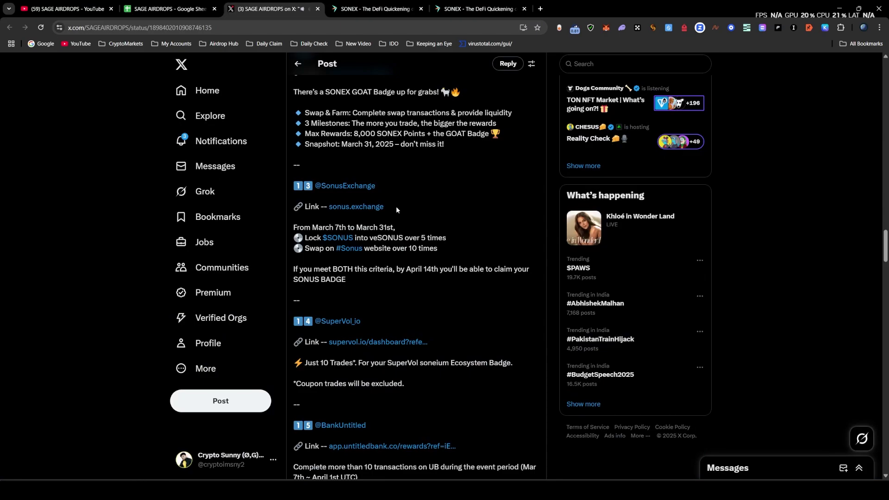
{"action": "left_click", "coordinate": [473, 4]}
{"action": "scroll", "coordinate": [443, 268], "scroll_direction": "down", "scroll_amount": 2}
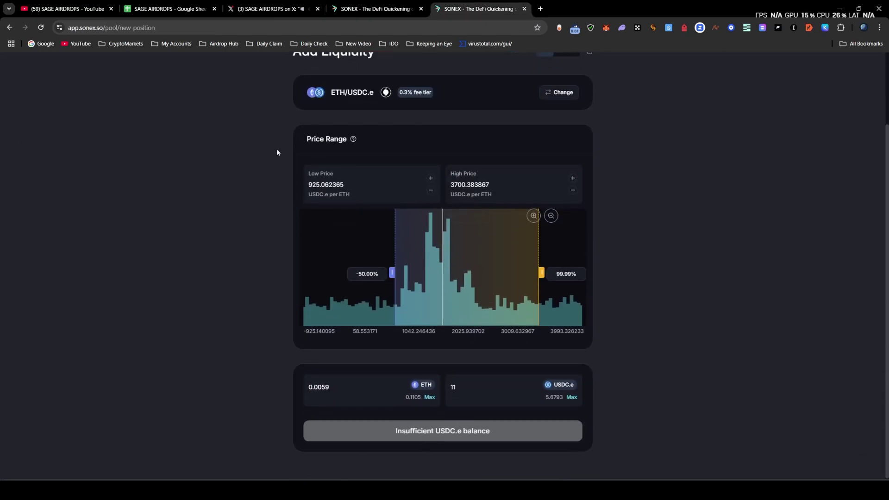
{"action": "key", "text": "ctrl+w"}
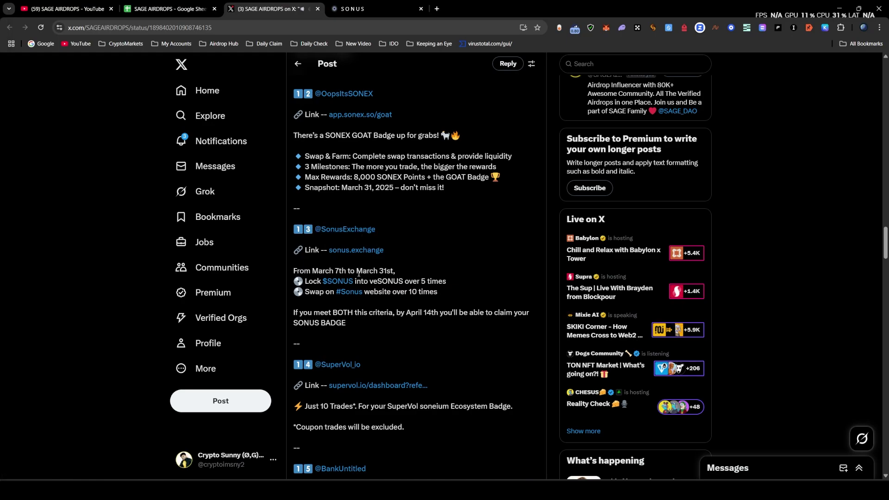
Read the SonusExchange entry's event dates, badge claim date, and lock and swap requirements in the X post.
{"action": "left_click_drag", "start_coordinate": [396, 271], "coordinate": [300, 269]}
{"action": "left_click", "coordinate": [409, 268]}
{"action": "left_click_drag", "start_coordinate": [393, 316], "coordinate": [473, 321]}
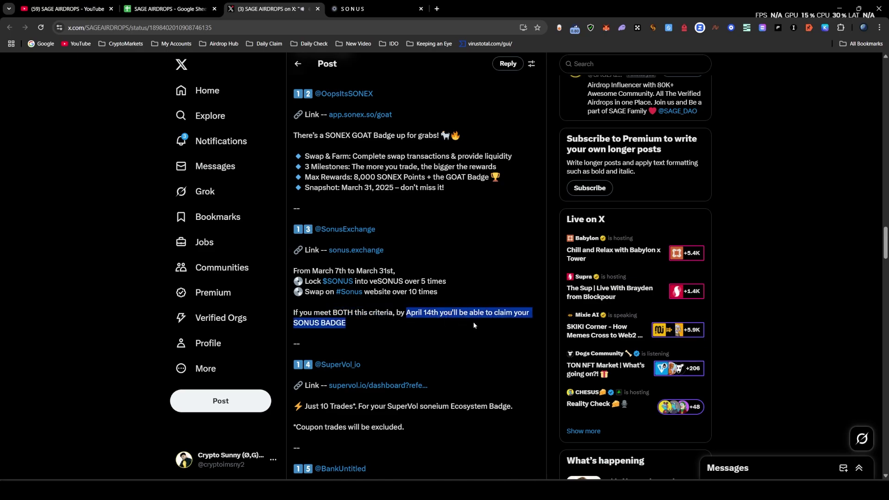
{"action": "left_click", "coordinate": [352, 325]}
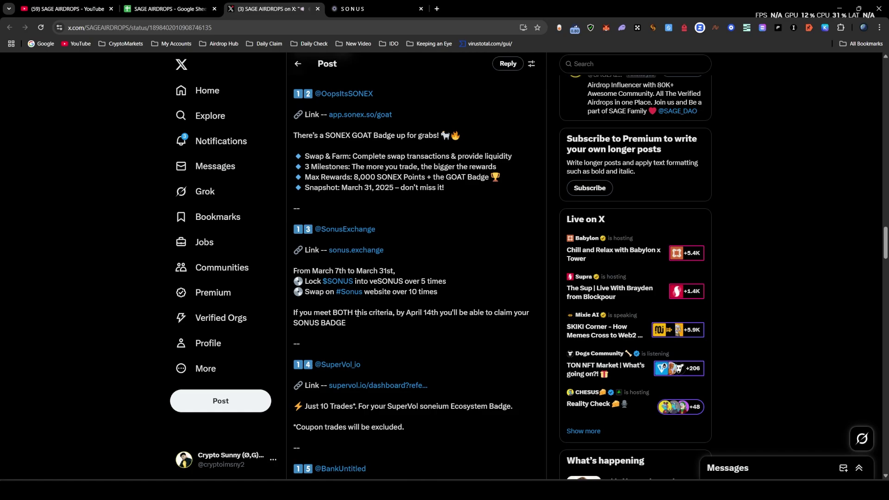
{"action": "mouse_move", "coordinate": [334, 284]}
{"action": "left_click_drag", "start_coordinate": [372, 283], "coordinate": [447, 282]}
{"action": "left_click_drag", "start_coordinate": [306, 293], "coordinate": [418, 296]}
View the Sonus swap page and recheck the required numbers of swaps and veSONUS locks in the X post.
{"action": "left_click", "coordinate": [357, 9]}
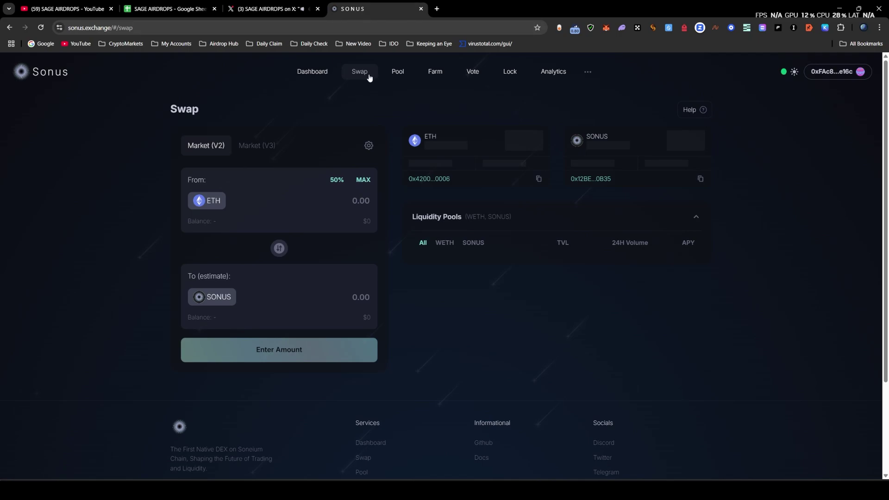
{"action": "left_click", "coordinate": [260, 9]}
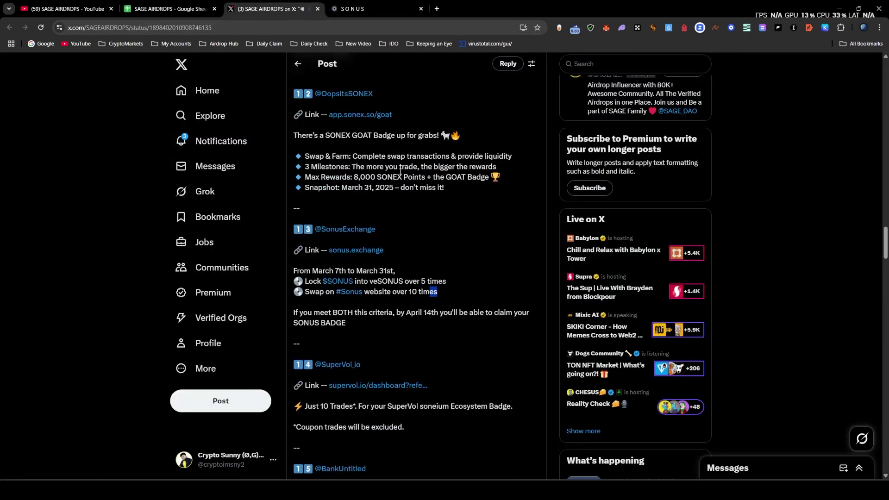
{"action": "key", "text": "ctrl+Tab"}
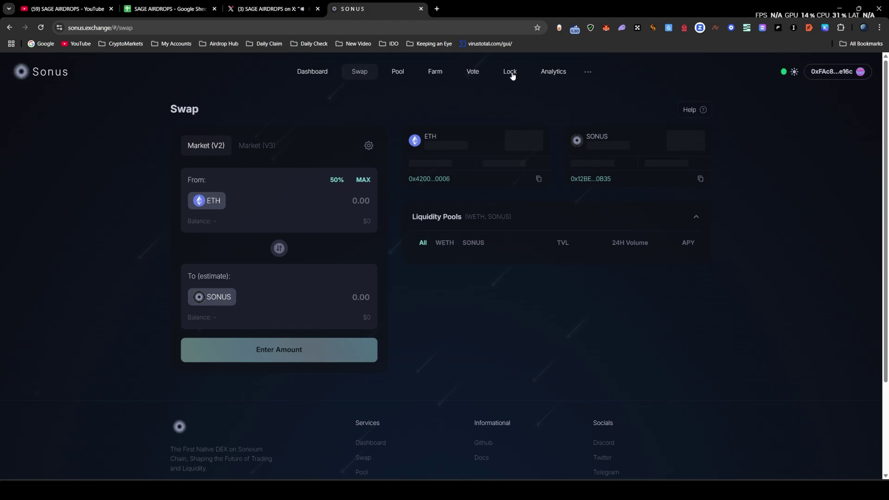
{"action": "key", "text": "ctrl+shift+Tab"}
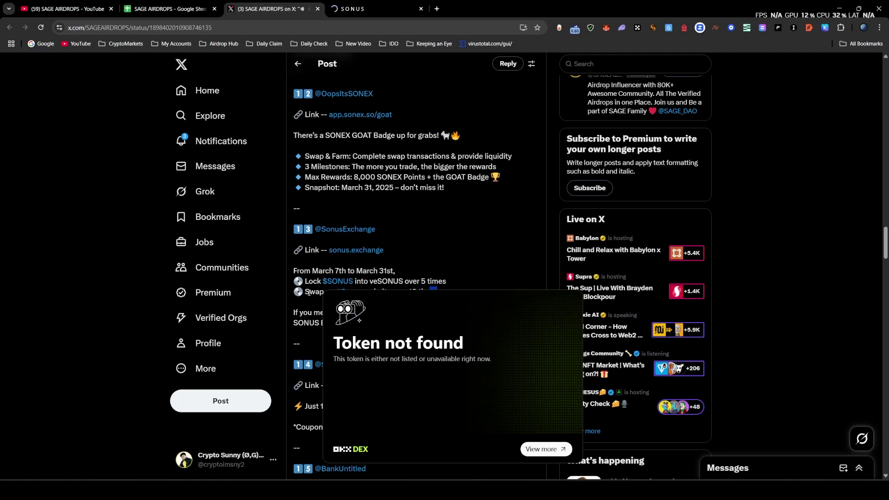
{"action": "left_click_drag", "start_coordinate": [404, 294], "coordinate": [407, 293]}
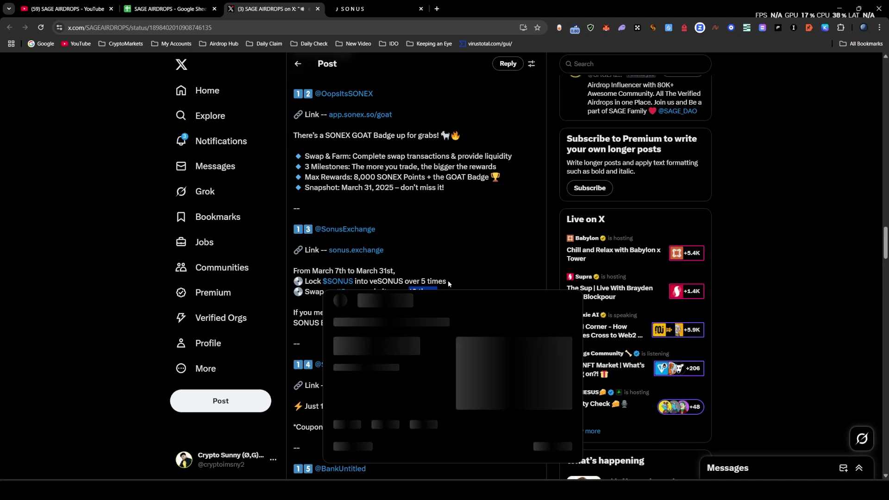
{"action": "mouse_move", "coordinate": [449, 283]}
{"action": "left_mouse_down"}
{"action": "mouse_move", "coordinate": [361, 276]}
{"action": "mouse_move", "coordinate": [447, 283]}
{"action": "left_mouse_up"}
Swap 0.001 ETH for SONUS on the Sonus swap page and confirm the transaction in the wallet.
{"action": "key", "text": "ctrl+Tab"}
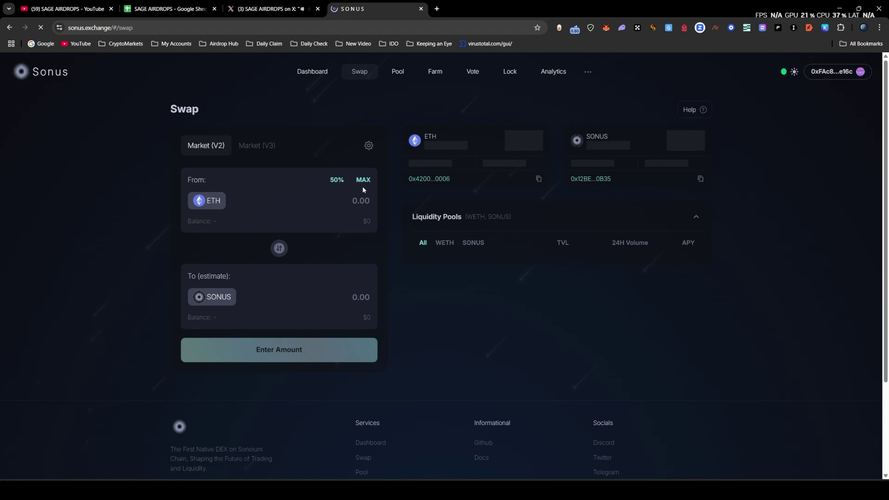
{"action": "left_click", "coordinate": [362, 200]}
{"action": "type", "text": "0.001"}
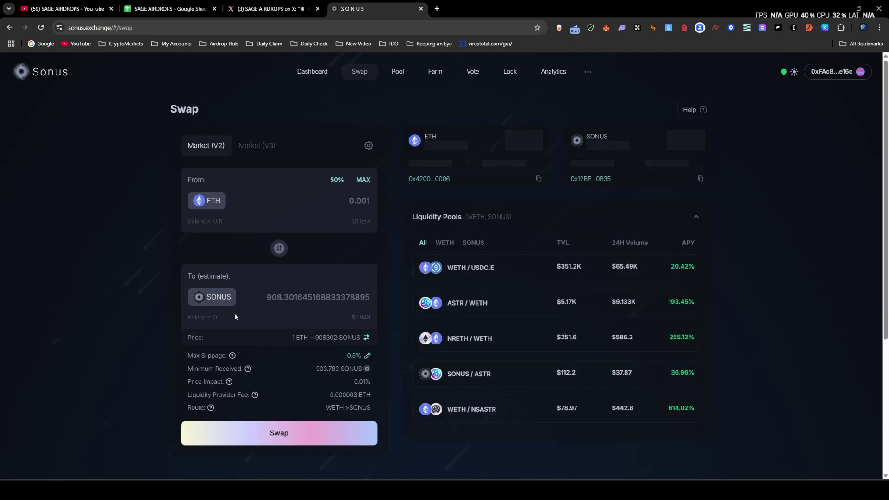
{"action": "left_click", "coordinate": [297, 427]}
{"action": "left_click", "coordinate": [482, 341]}
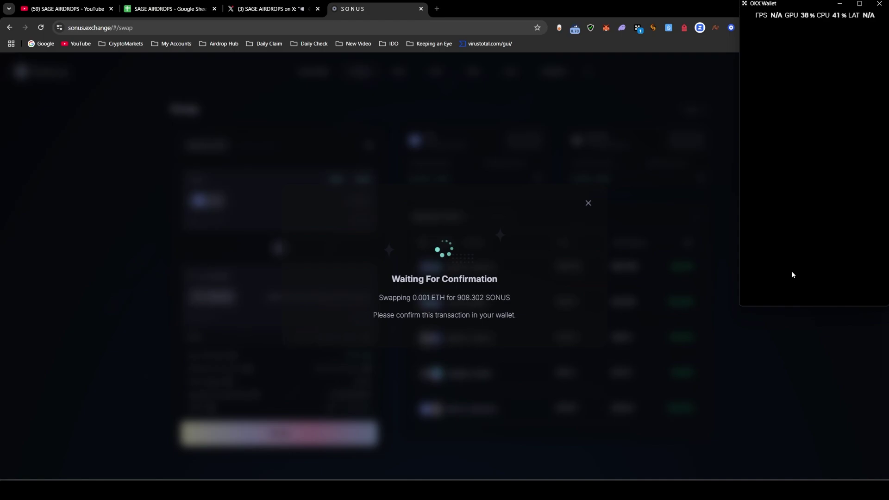
{"action": "left_click", "coordinate": [846, 295]}
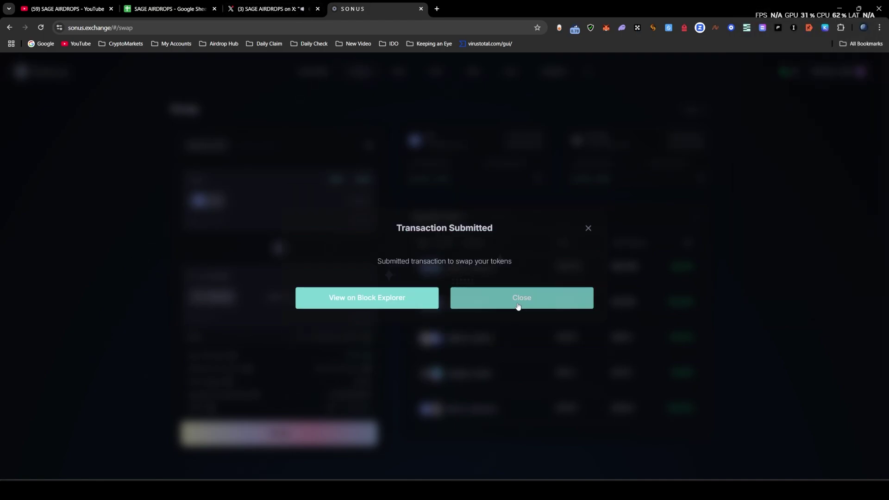
{"action": "left_click", "coordinate": [517, 306]}
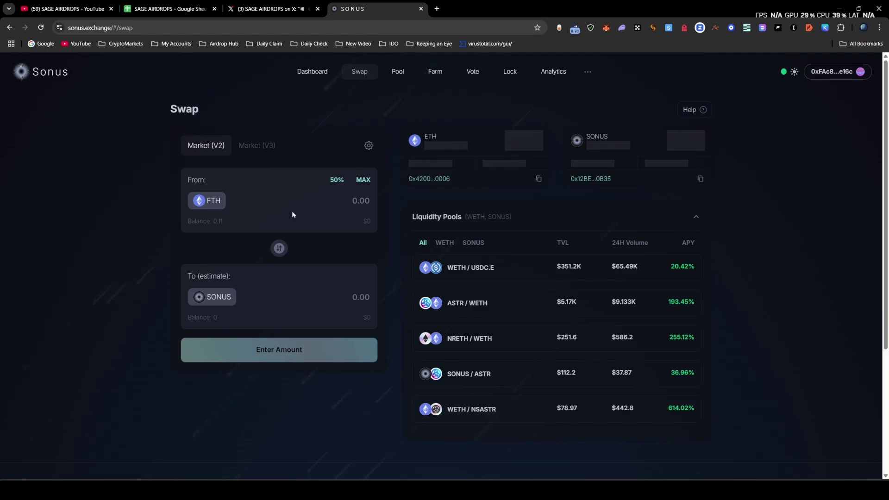
Prepare a one-week lock of 1% of the SONUS balance and approve the maximum SONUS allowance in the wallet.
{"action": "left_click", "coordinate": [508, 72]}
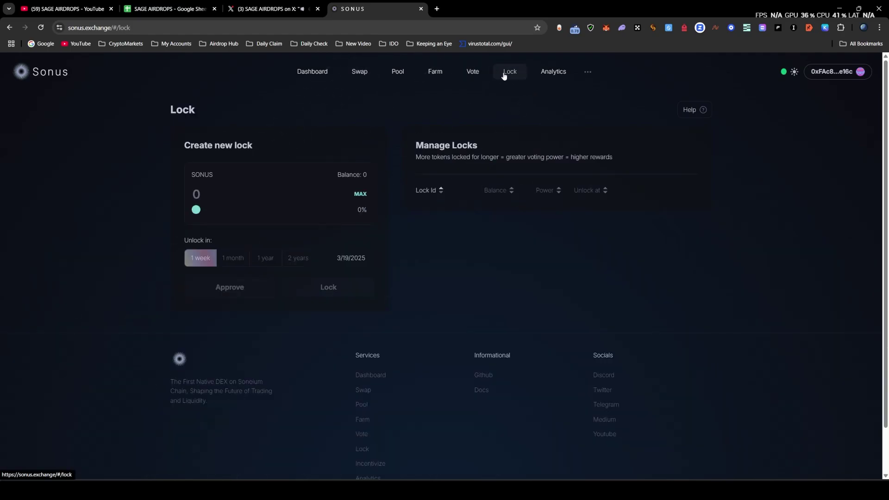
{"action": "left_click_drag", "start_coordinate": [325, 213], "coordinate": [194, 212]}
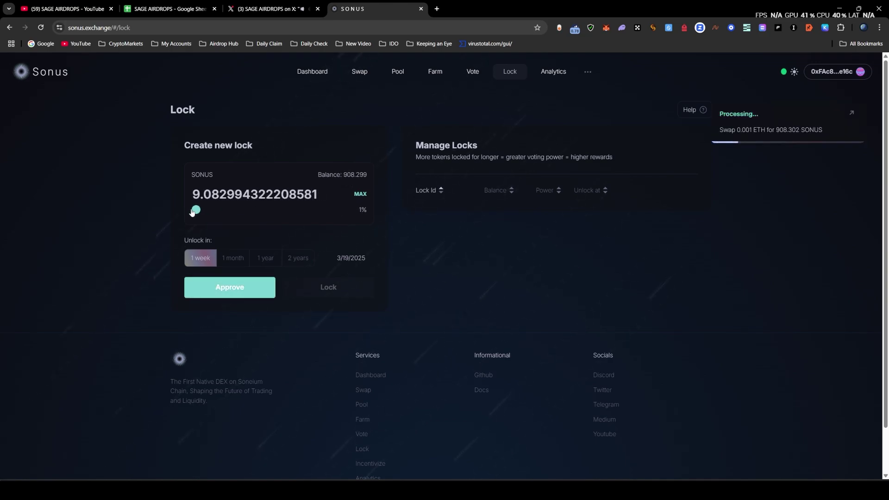
{"action": "left_click", "coordinate": [237, 287]}
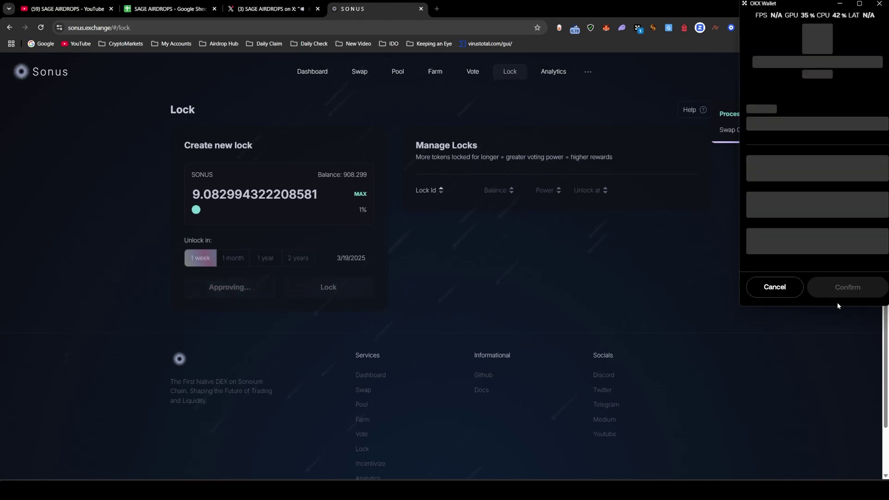
{"action": "left_click", "coordinate": [822, 169]}
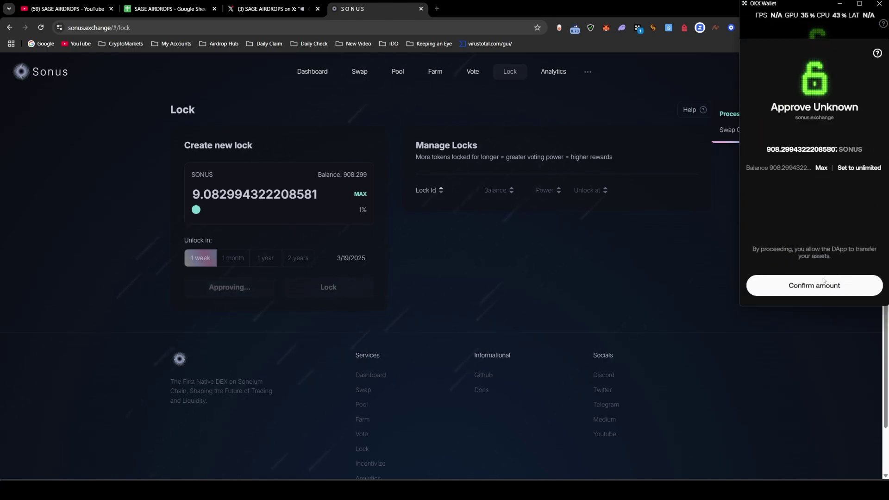
{"action": "left_click", "coordinate": [824, 293]}
{"action": "left_click", "coordinate": [847, 288]}
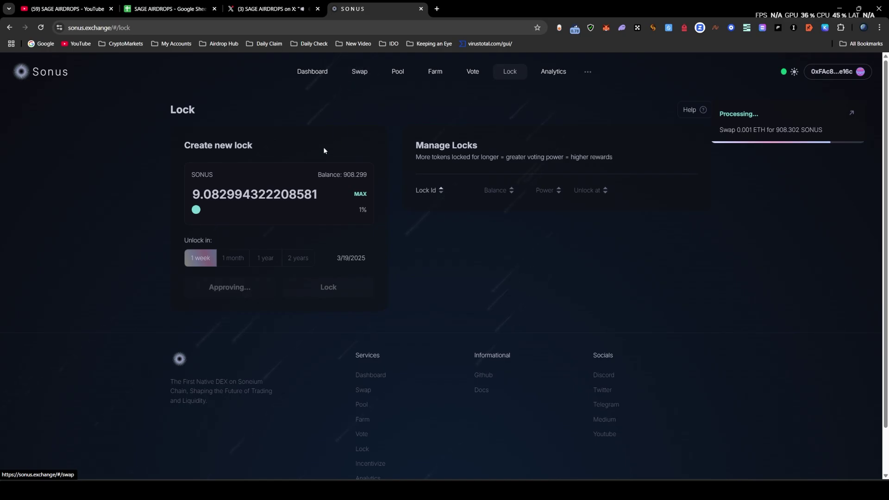
{"action": "scroll", "coordinate": [352, 172], "scroll_direction": "down", "scroll_amount": 1}
{"action": "scroll", "coordinate": [418, 201], "scroll_direction": "up", "scroll_amount": 1}
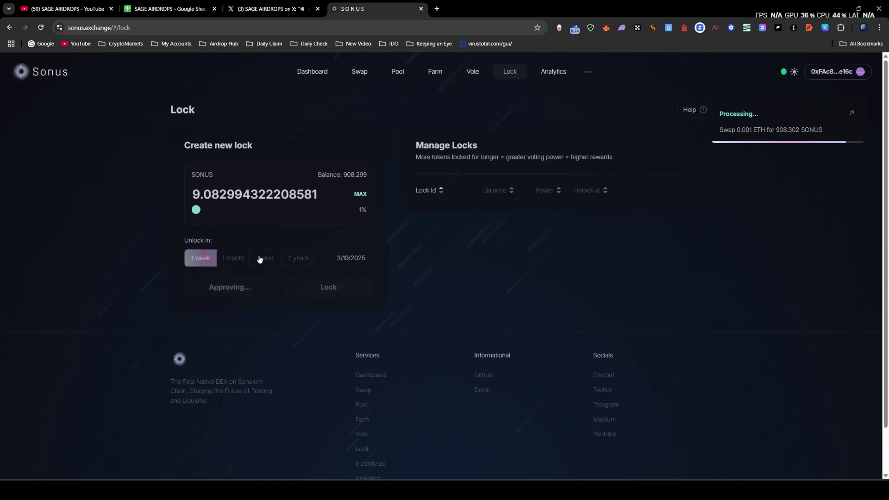
Recheck the post's swap requirement, then submit the one-week lock of 1% of the SONUS balance and confirm it in the wallet.
{"action": "left_click", "coordinate": [271, 9]}
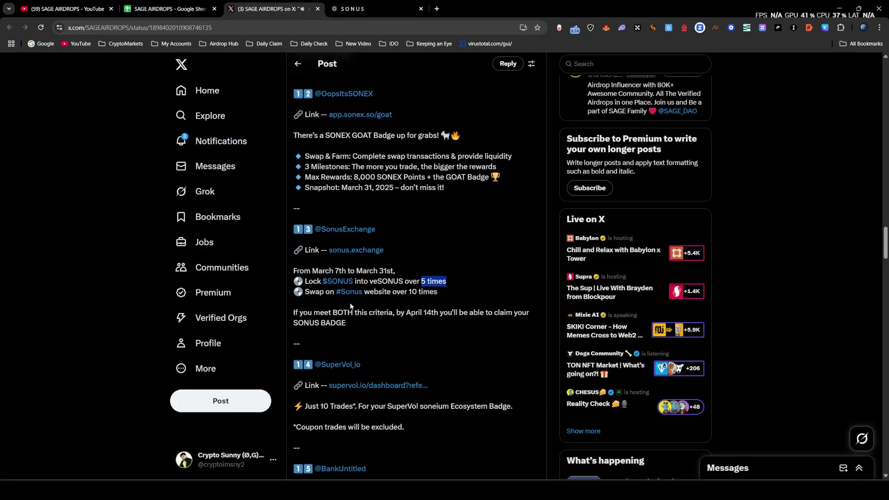
{"action": "left_click_drag", "start_coordinate": [443, 296], "coordinate": [409, 289]}
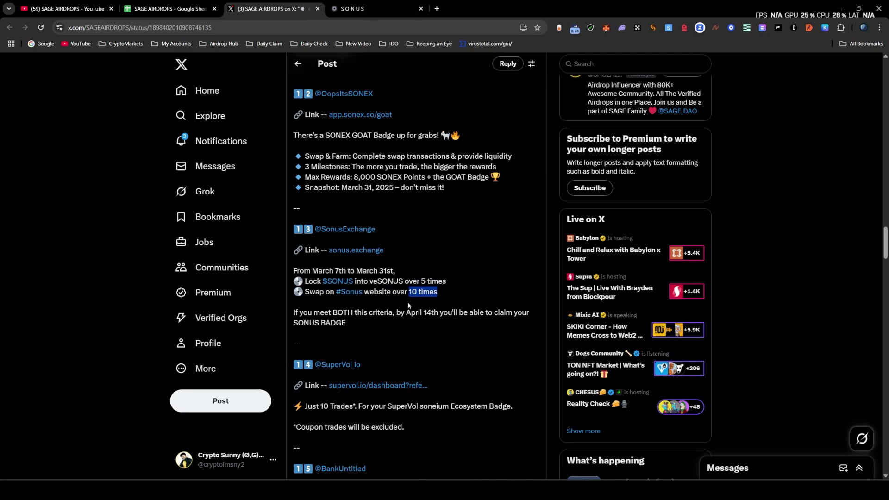
{"action": "left_click", "coordinate": [376, 9]}
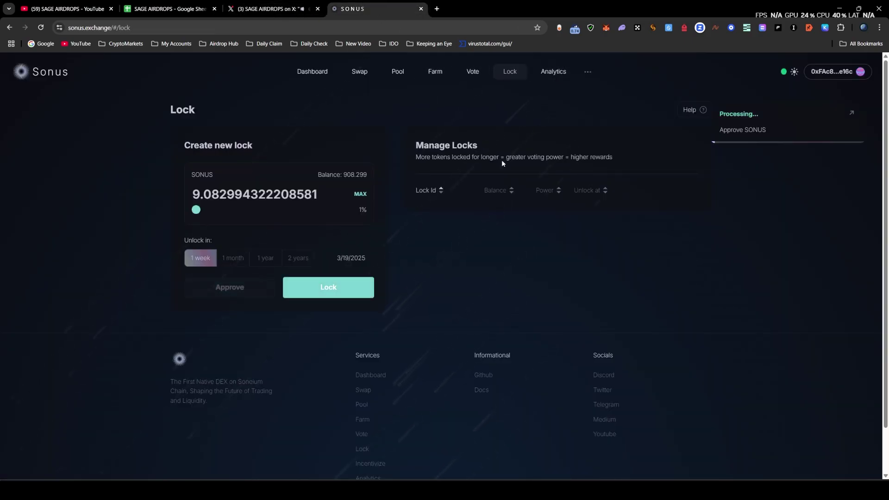
{"action": "left_click", "coordinate": [319, 288]}
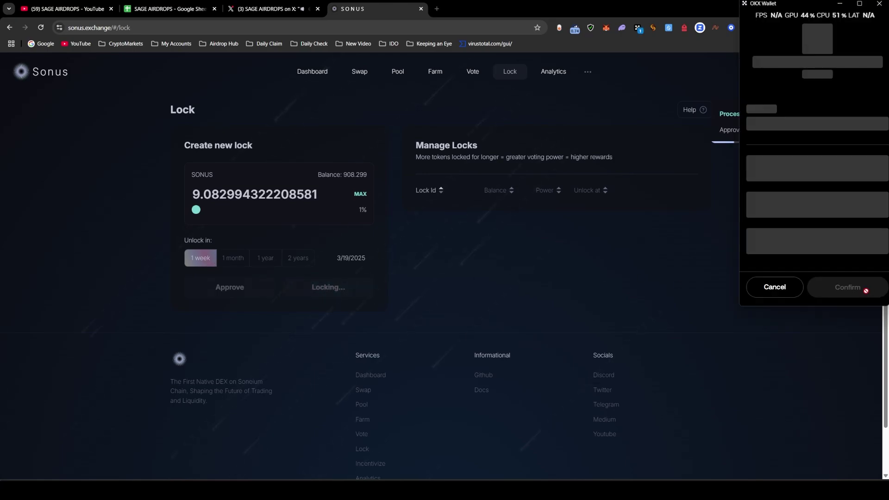
{"action": "left_click", "coordinate": [851, 292]}
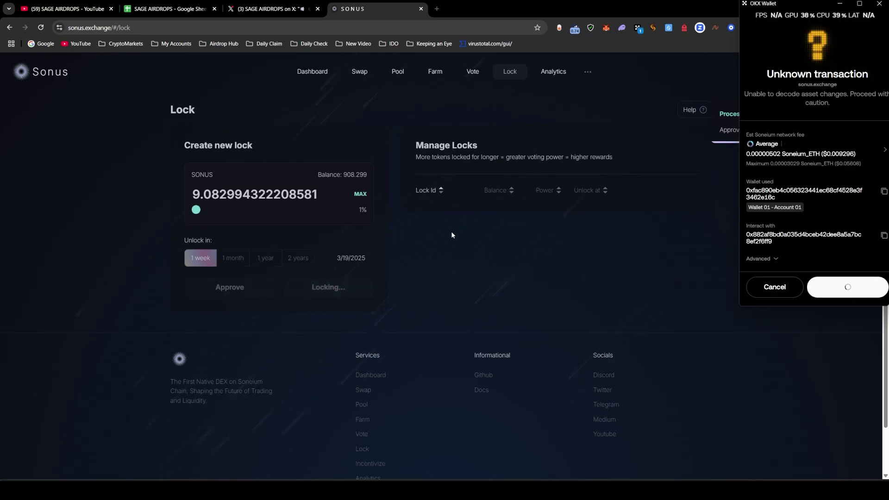
Check the lock's progress on Sonus and review the veSONUS lock requirement in the SonusExchange entry of the X post.
{"action": "left_click", "coordinate": [274, 9]}
{"action": "left_click", "coordinate": [404, 301]}
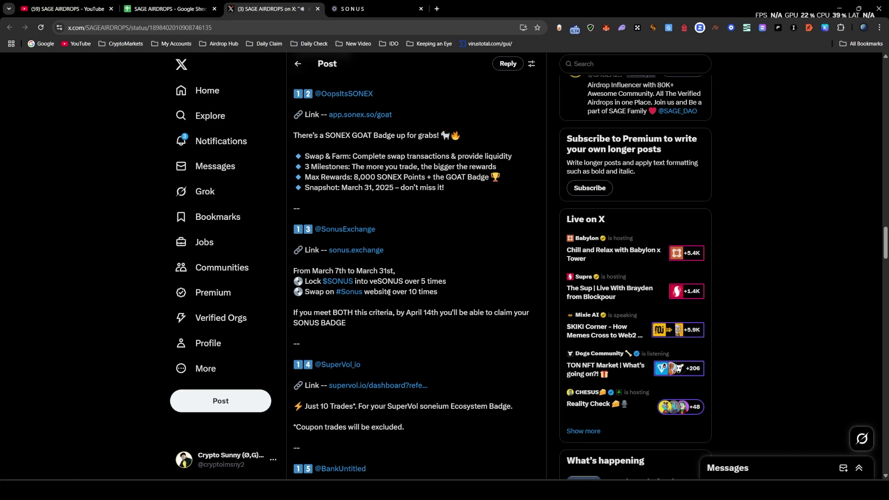
{"action": "mouse_move", "coordinate": [348, 284]}
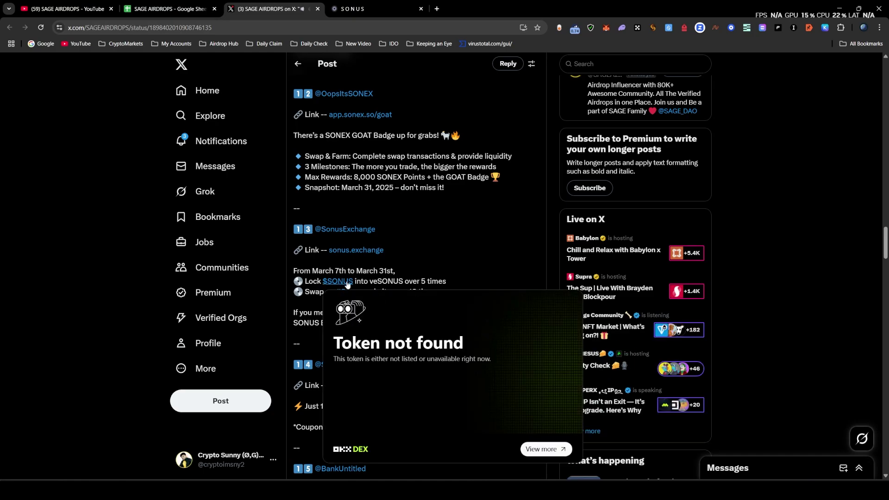
{"action": "double_click", "coordinate": [397, 282]}
{"action": "left_click", "coordinate": [376, 5]}
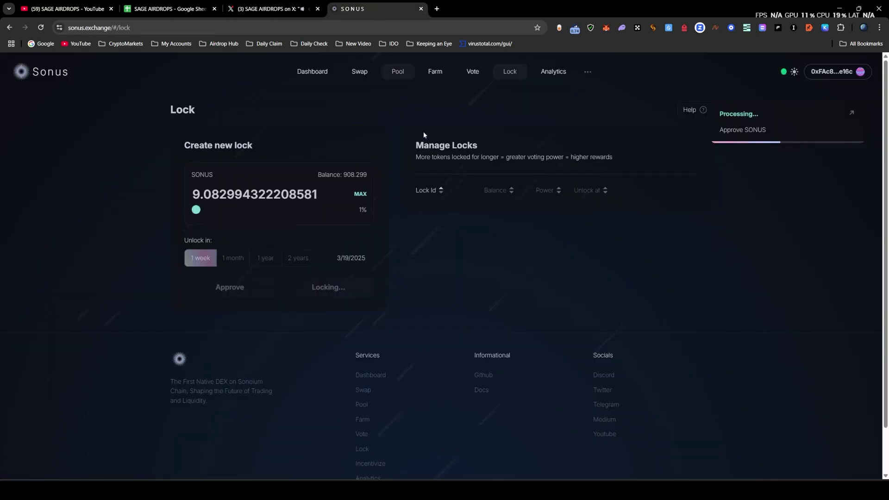
{"action": "left_click", "coordinate": [301, 6]}
{"action": "left_click_drag", "start_coordinate": [448, 281], "coordinate": [372, 282]}
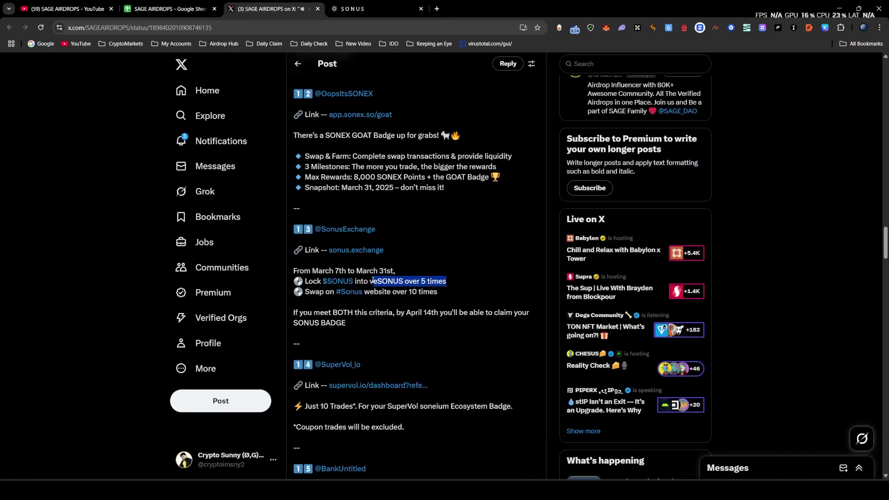
Create another one-week lock of 11 SONUS and confirm the transaction in the wallet.
{"action": "left_click", "coordinate": [407, 11]}
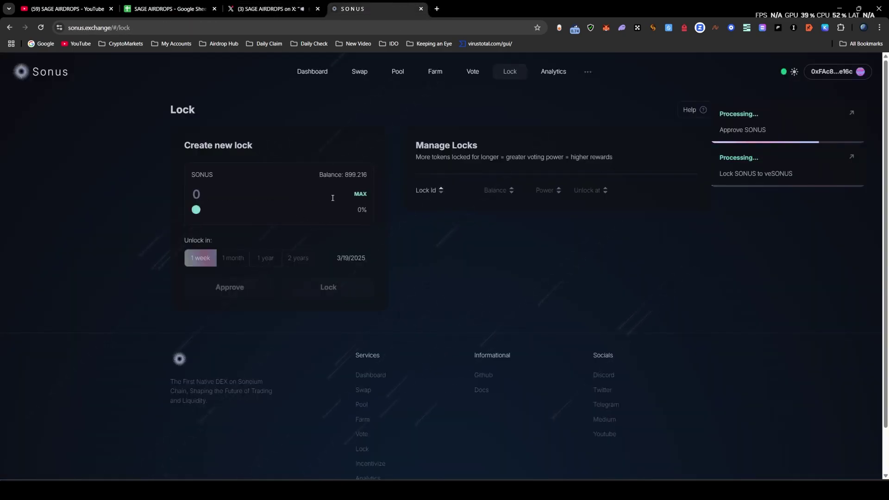
{"action": "left_click", "coordinate": [361, 194]}
{"action": "left_click_drag", "start_coordinate": [194, 194], "coordinate": [401, 196]}
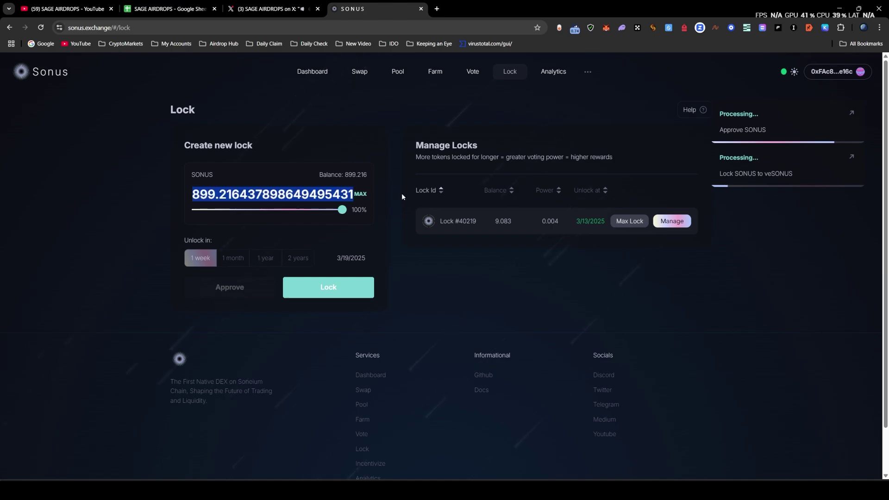
{"action": "type", "text": "11"}
{"action": "left_click", "coordinate": [341, 291]}
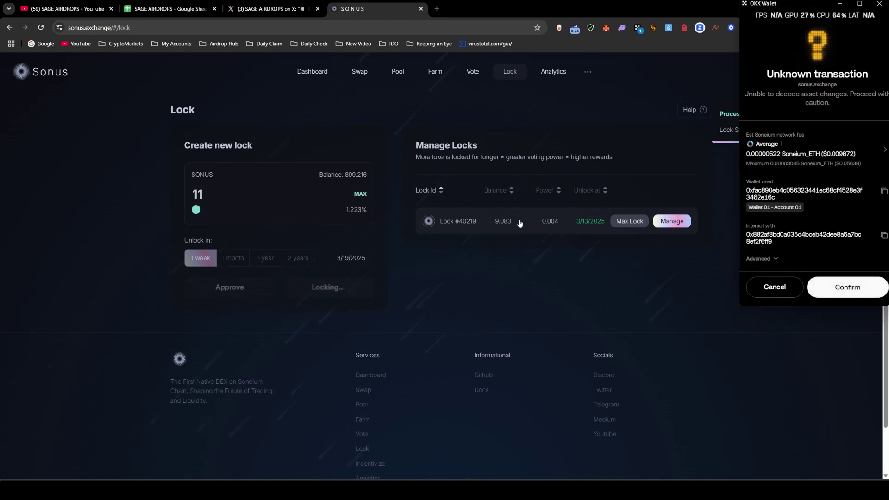
{"action": "left_click", "coordinate": [836, 286]}
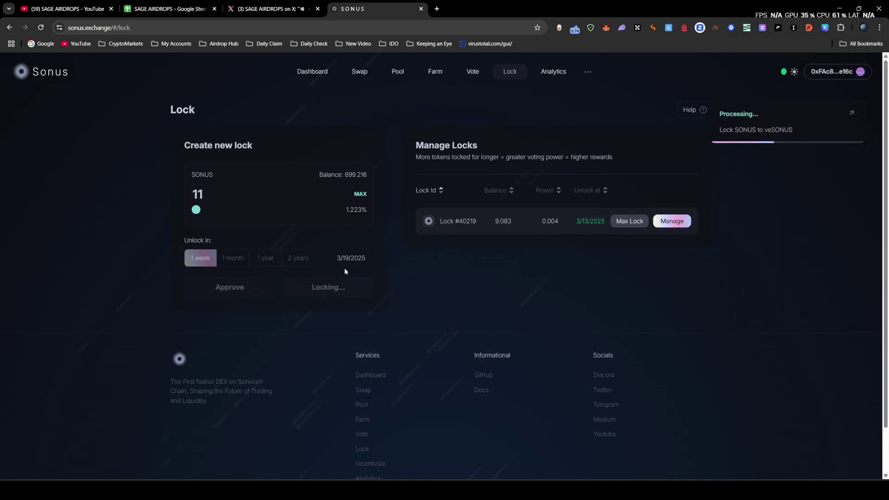
Preview the one-month duration for a new SONUS lock, then set it back to one week.
{"action": "left_click", "coordinate": [676, 221]}
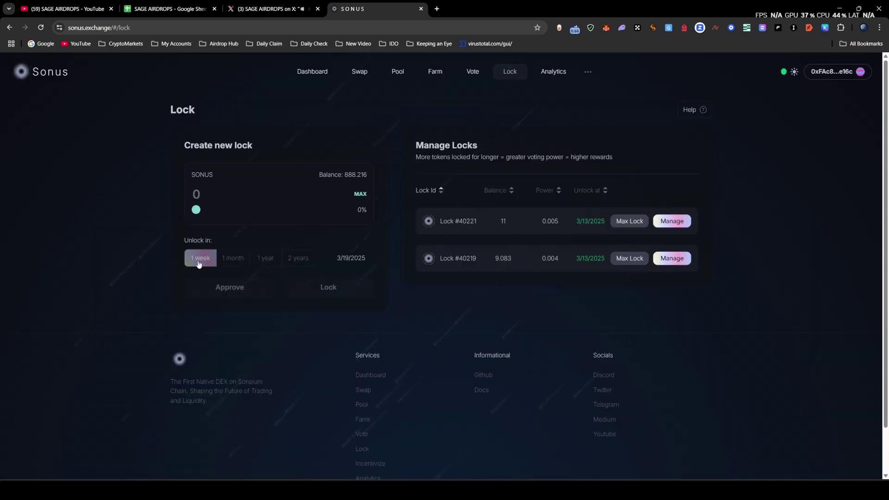
{"action": "left_click", "coordinate": [233, 263]}
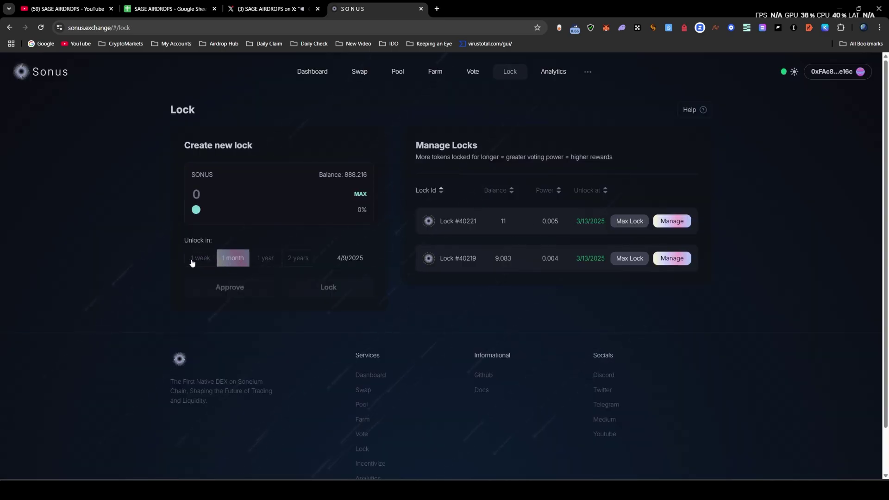
{"action": "left_click", "coordinate": [194, 263]}
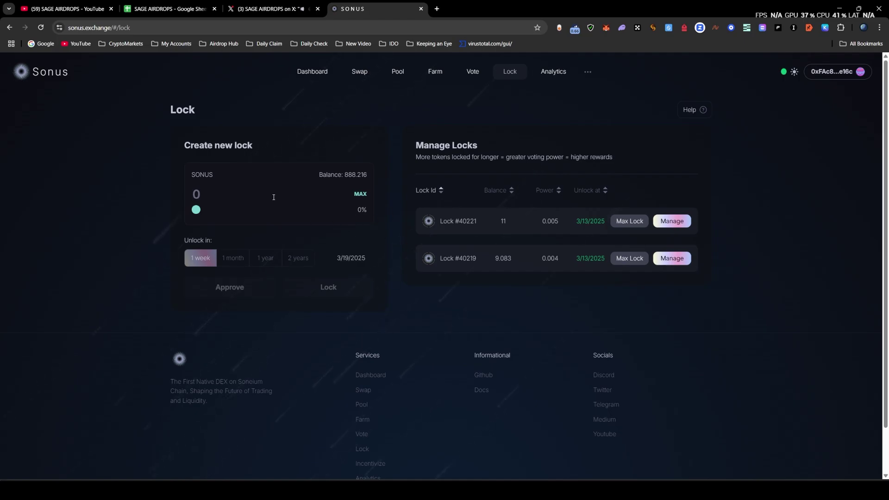
Review the SonusExchange lock and swap requirements and the OopsItsSONEX entry in the X post.
{"action": "left_click", "coordinate": [273, 9]}
{"action": "scroll", "coordinate": [448, 250], "scroll_direction": "down", "scroll_amount": 1}
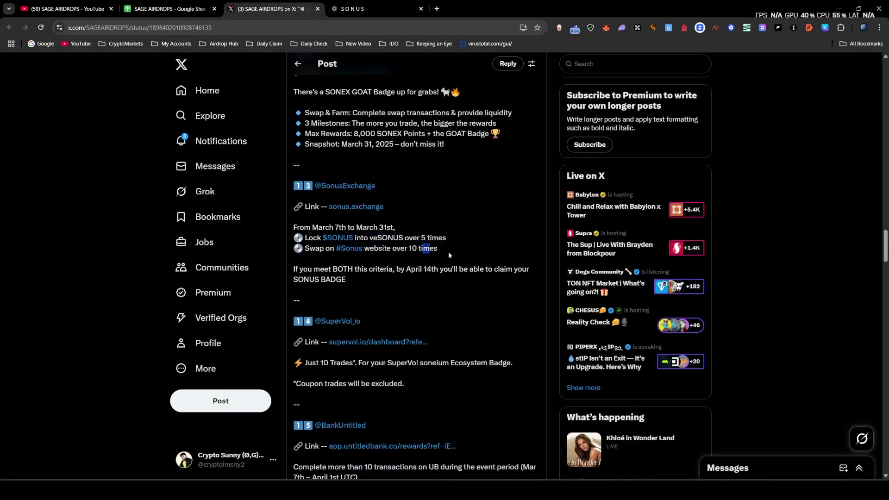
{"action": "left_click_drag", "start_coordinate": [449, 238], "coordinate": [401, 248]}
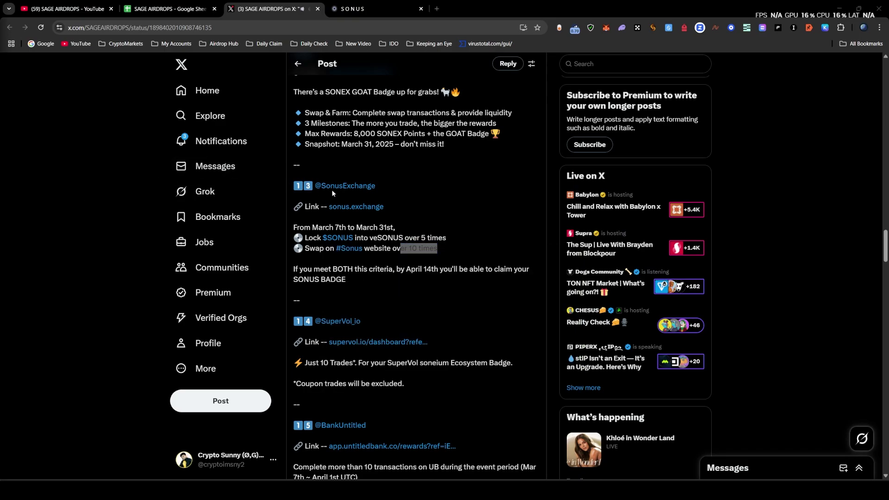
{"action": "left_click", "coordinate": [299, 254]}
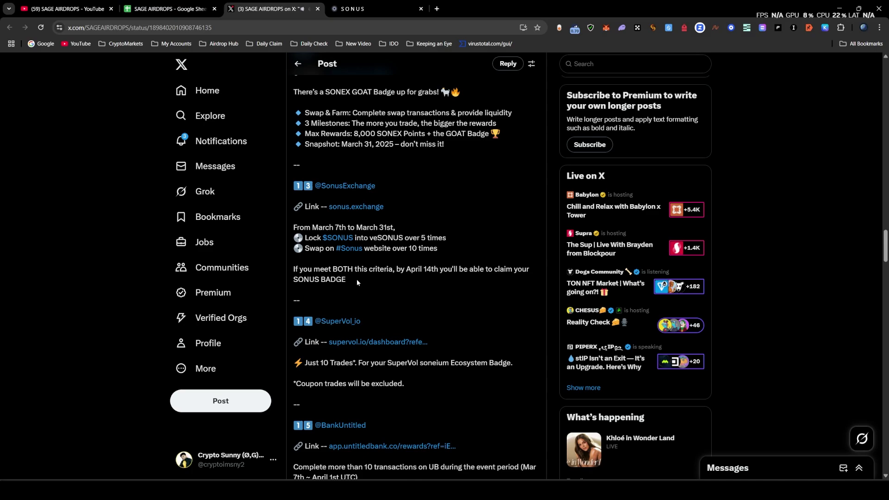
{"action": "left_click_drag", "start_coordinate": [352, 280], "coordinate": [293, 186]}
{"action": "left_click", "coordinate": [433, 204]}
{"action": "scroll", "coordinate": [407, 232], "scroll_direction": "up", "scroll_amount": 1}
{"action": "scroll", "coordinate": [407, 235], "scroll_direction": "up", "scroll_amount": 2}
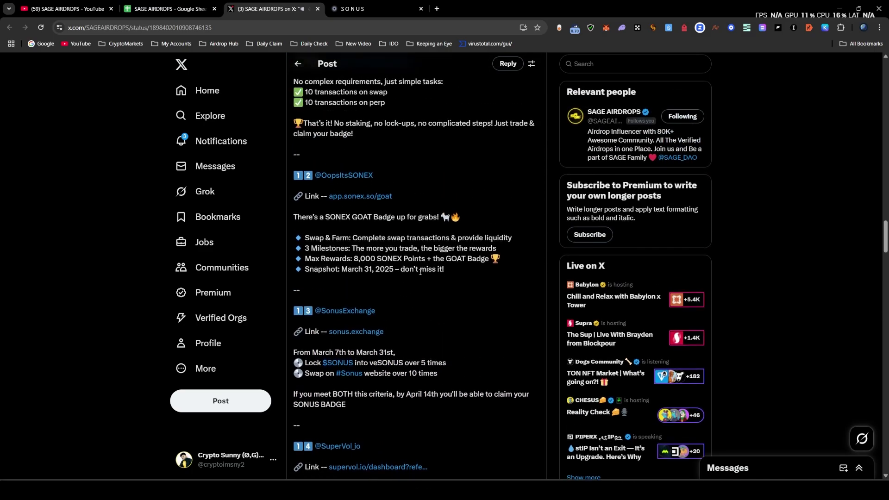
{"action": "left_click_drag", "start_coordinate": [454, 277], "coordinate": [294, 178]}
{"action": "left_click", "coordinate": [433, 290]}
Open the SuperVol dashboard link from the X post, close the Sonus page and return to the post.
{"action": "scroll", "coordinate": [434, 290], "scroll_direction": "down", "scroll_amount": 5}
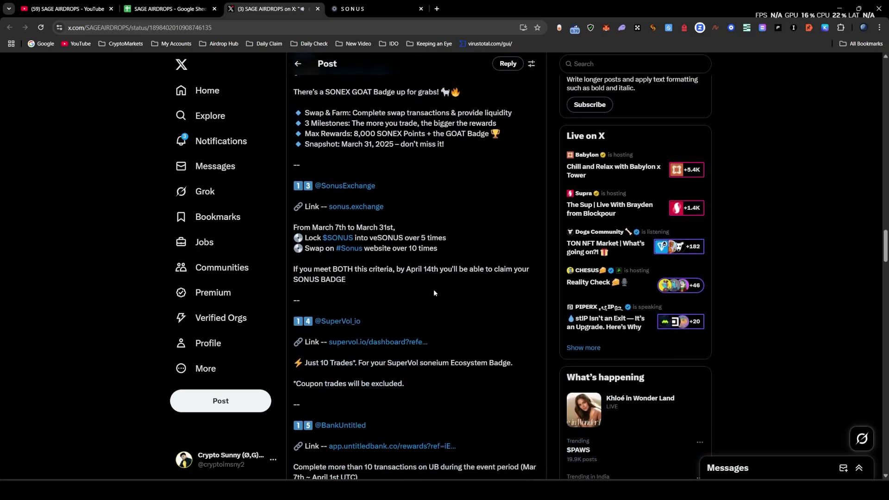
{"action": "scroll", "coordinate": [299, 266], "scroll_direction": "down", "scroll_amount": 1}
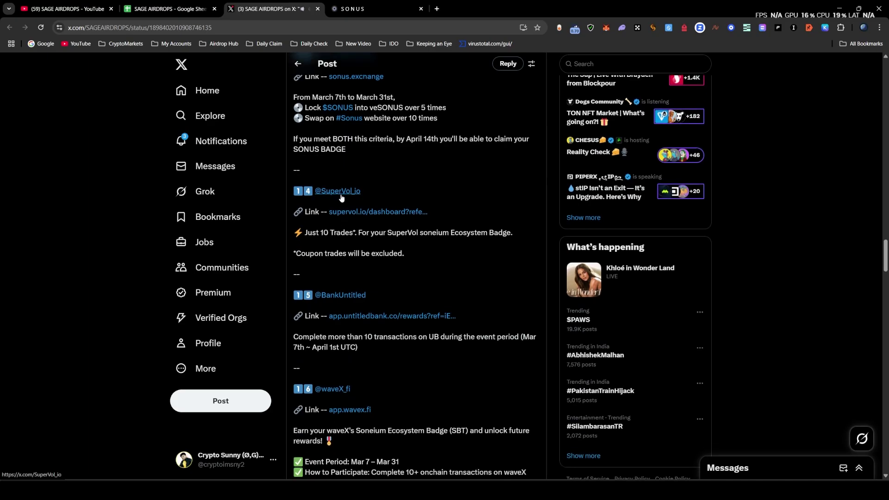
{"action": "left_click", "coordinate": [384, 214]}
{"action": "left_click", "coordinate": [527, 11]}
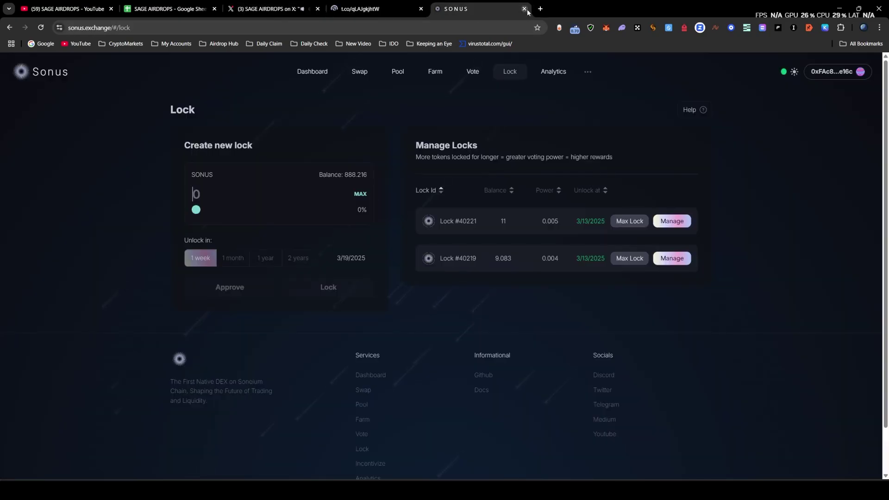
{"action": "left_click", "coordinate": [524, 9]}
{"action": "left_click", "coordinate": [301, 9]}
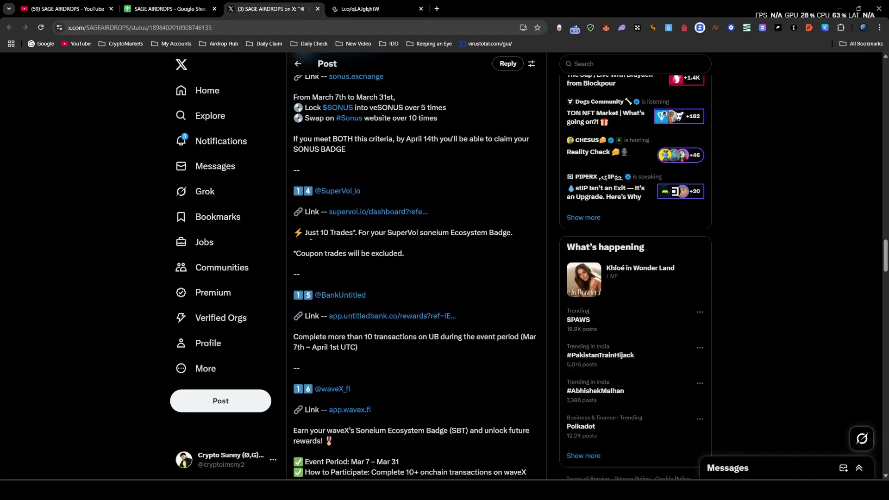
Review the SuperVol entry's trade requirement and its note about coupon trades in the X post.
{"action": "left_click_drag", "start_coordinate": [307, 236], "coordinate": [350, 235]}
{"action": "left_click", "coordinate": [373, 237]}
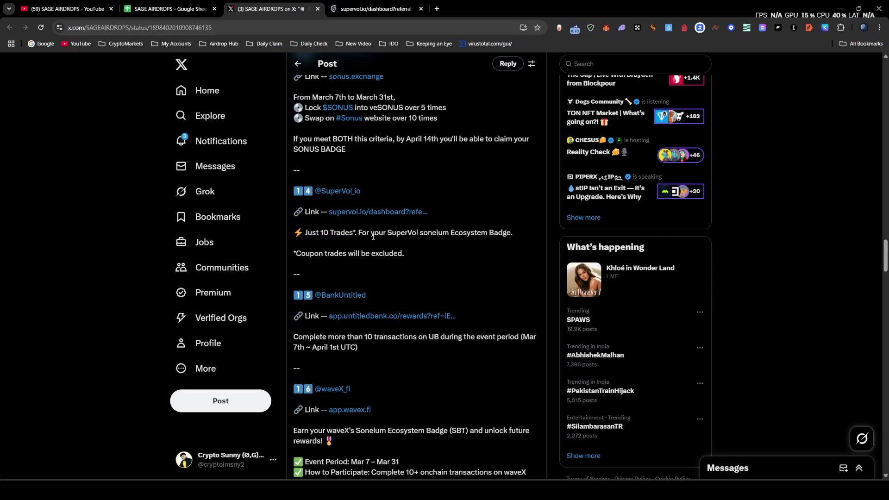
{"action": "left_click_drag", "start_coordinate": [477, 249], "coordinate": [311, 231]}
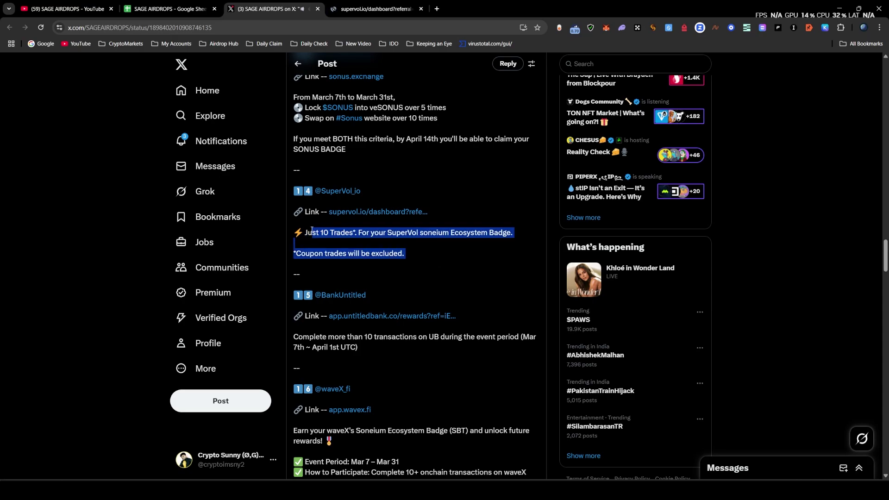
{"action": "left_click", "coordinate": [351, 250]}
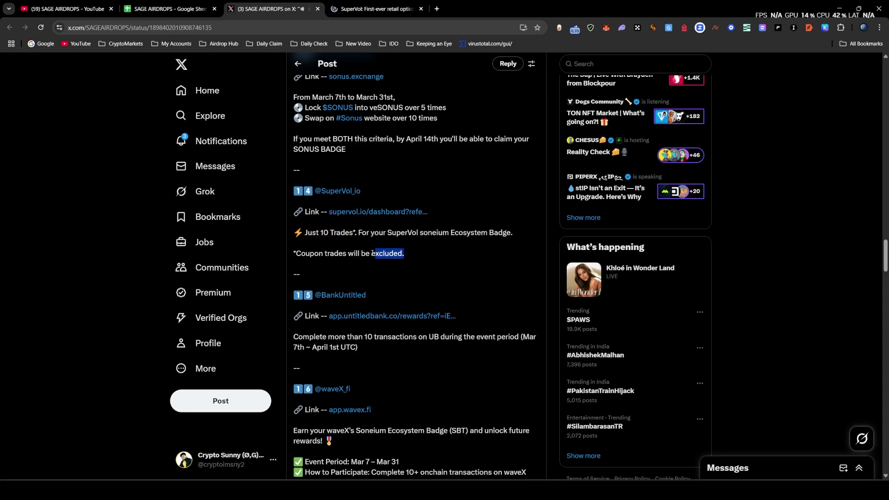
{"action": "left_click_drag", "start_coordinate": [372, 253], "coordinate": [359, 234]}
{"action": "left_click", "coordinate": [323, 253]}
{"action": "left_click", "coordinate": [415, 250]}
{"action": "left_click_drag", "start_coordinate": [404, 253], "coordinate": [296, 254]}
Sign in to SuperVol by confirming the wallet signature request, and open the Trade page.
{"action": "left_click", "coordinate": [381, 4]}
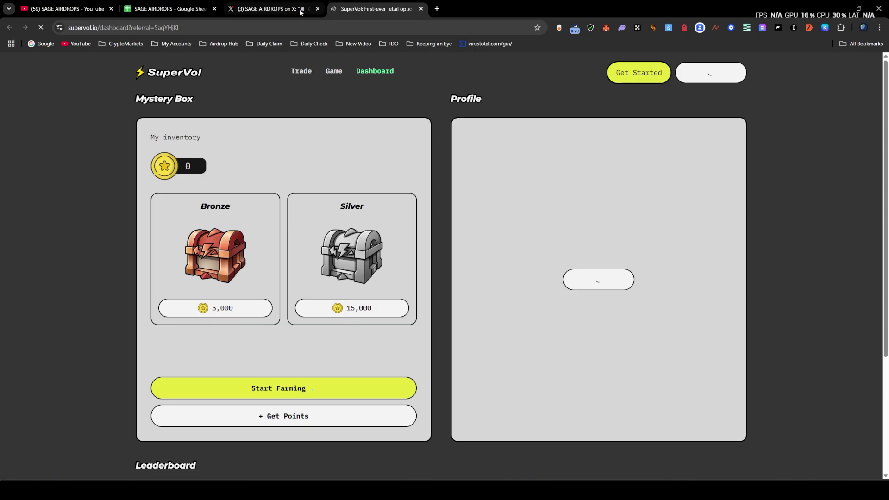
{"action": "left_click", "coordinate": [856, 286]}
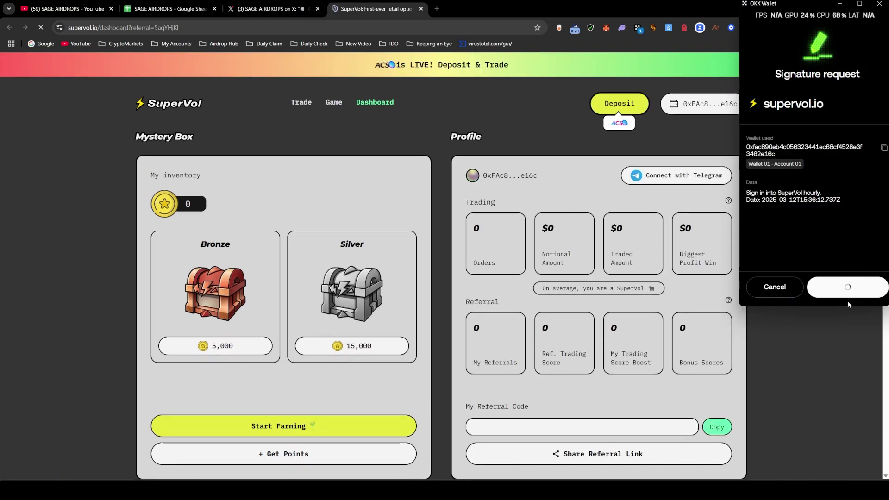
{"action": "left_click", "coordinate": [300, 103]}
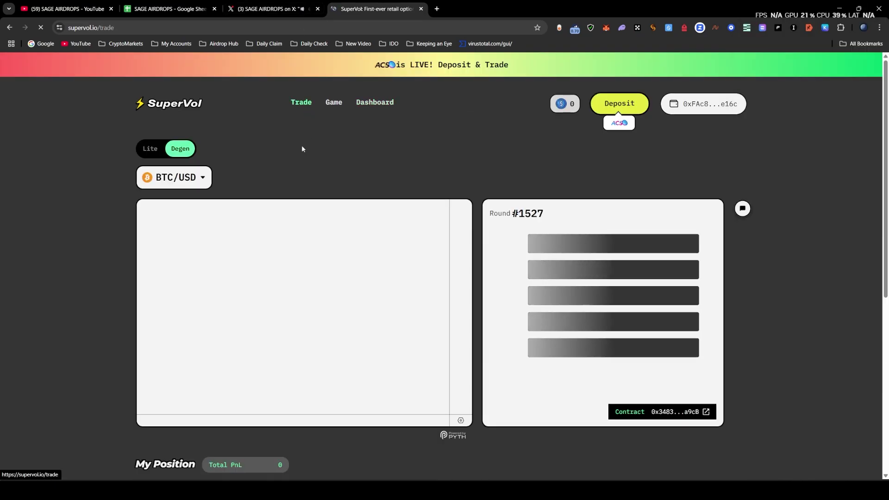
{"action": "left_click", "coordinate": [262, 3]}
{"action": "left_click", "coordinate": [377, 4]}
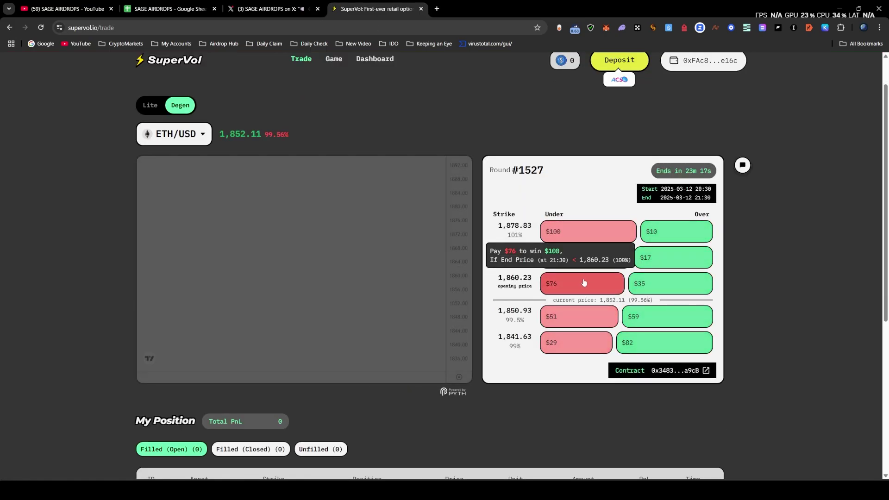
Open the ETH/USD Under order for the 1,860.23 strike and bring up its USDC.e deposit form.
{"action": "scroll", "coordinate": [178, 275], "scroll_direction": "down", "scroll_amount": 4}
{"action": "left_click", "coordinate": [408, 358]}
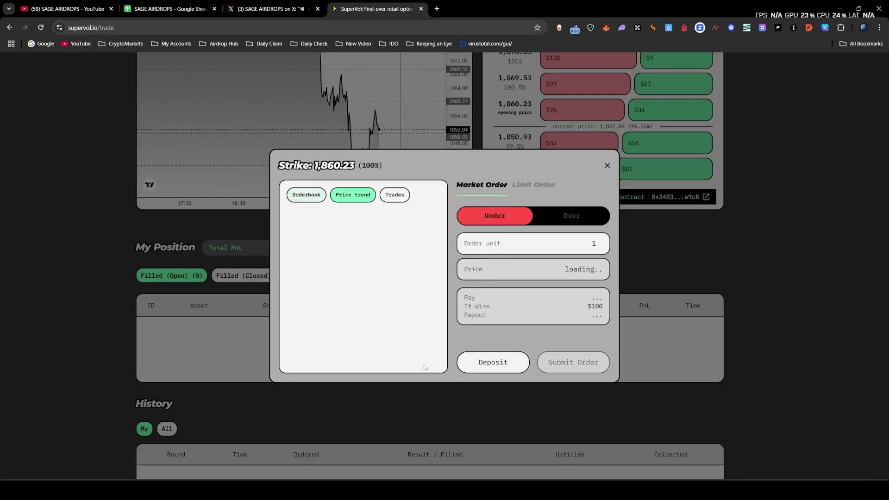
{"action": "left_click", "coordinate": [506, 369]}
{"action": "left_click", "coordinate": [417, 186]}
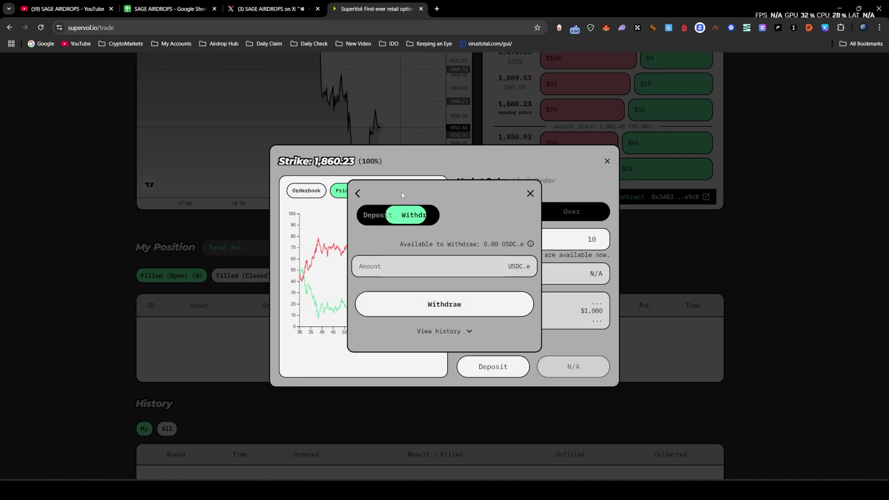
{"action": "left_click", "coordinate": [378, 185]}
Set the deposit amount to 1 USDC.e and approve a 1 USDC.e allowance for SuperVol in the wallet.
{"action": "left_click_drag", "start_coordinate": [409, 215], "coordinate": [494, 220]}
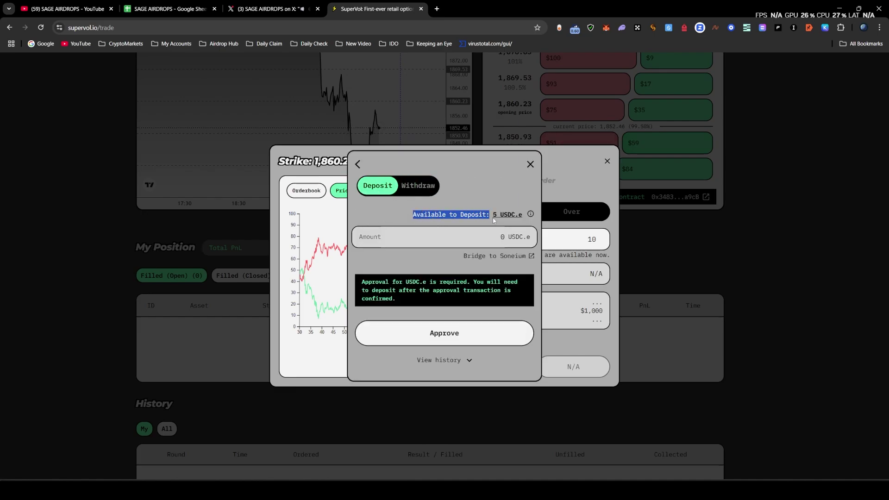
{"action": "left_click", "coordinate": [510, 221]}
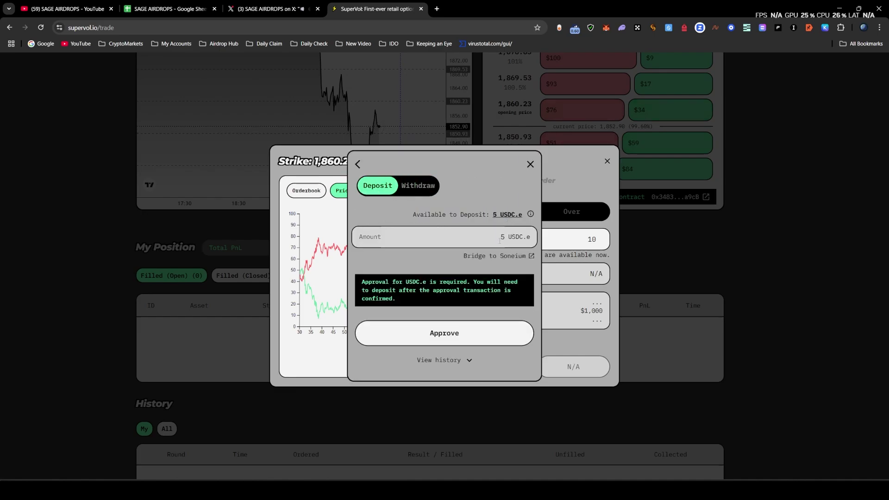
{"action": "left_click_drag", "start_coordinate": [529, 241], "coordinate": [514, 237]}
{"action": "type", "text": "2"}
{"action": "left_click", "coordinate": [472, 331]}
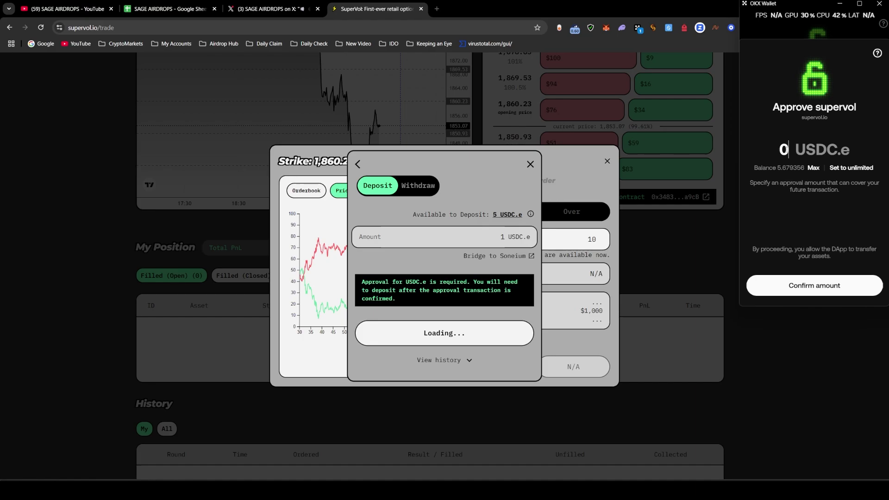
{"action": "left_click", "coordinate": [788, 150]}
{"action": "type", "text": "1"}
{"action": "left_click", "coordinate": [814, 285]}
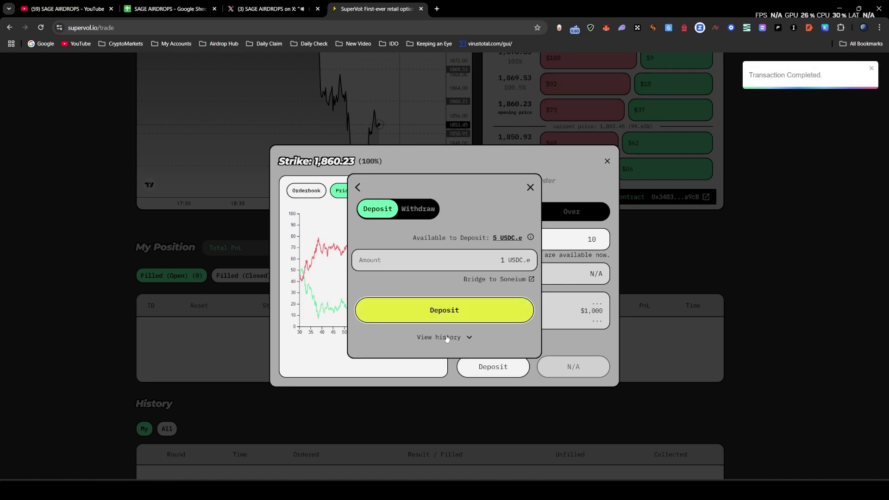
Deposit 1 USDC.e into SuperVol, confirm the transaction in the wallet and check the amount available to withdraw.
{"action": "left_click", "coordinate": [494, 300]}
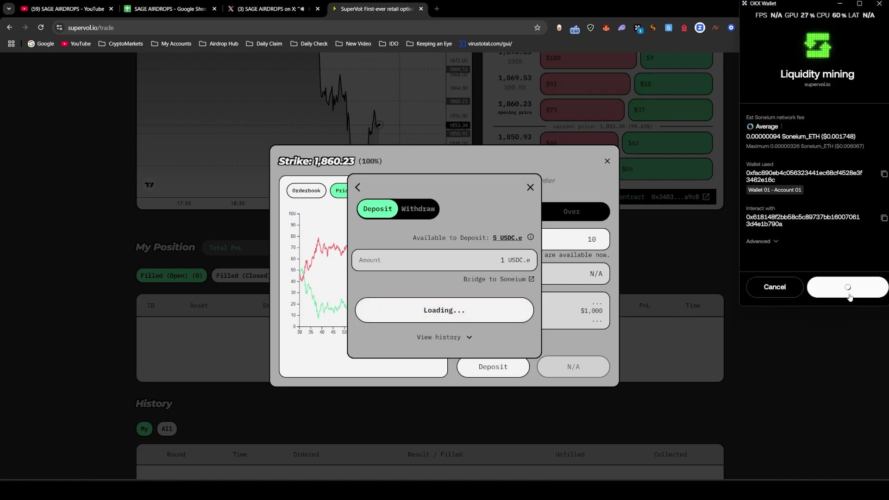
{"action": "left_click", "coordinate": [847, 295]}
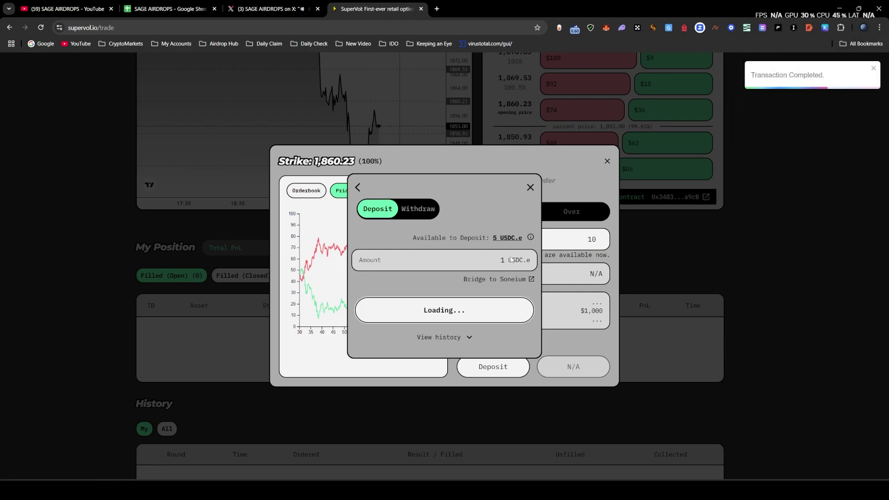
{"action": "left_click", "coordinate": [418, 209]}
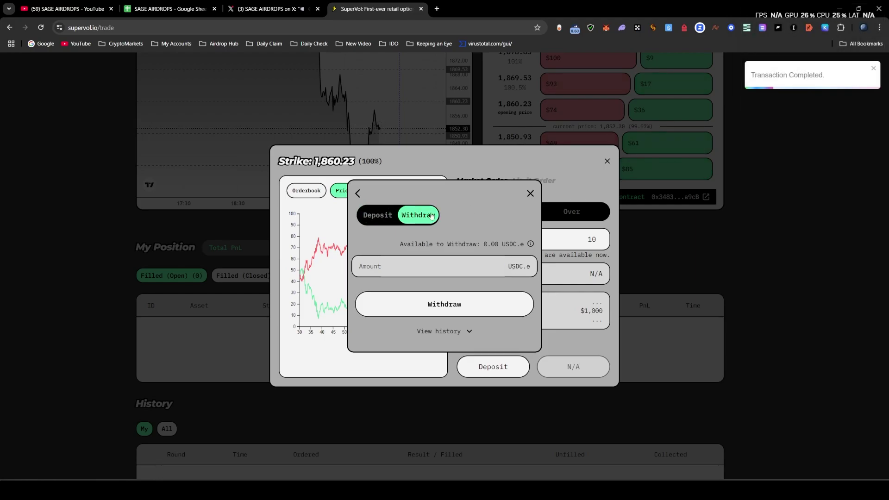
Close the deposit and withdraw dialog and the strike order dialog, and switch the SuperVol trading page to Lite mode.
{"action": "left_click", "coordinate": [378, 211]}
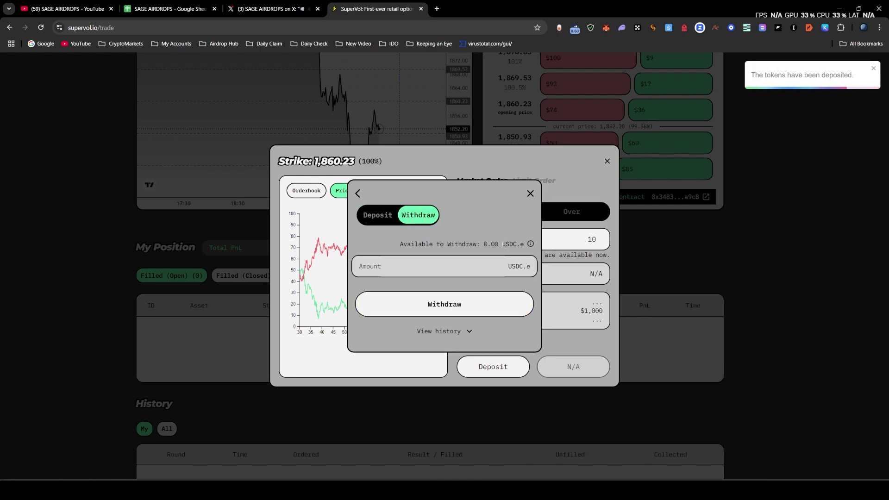
{"action": "left_click", "coordinate": [530, 194]}
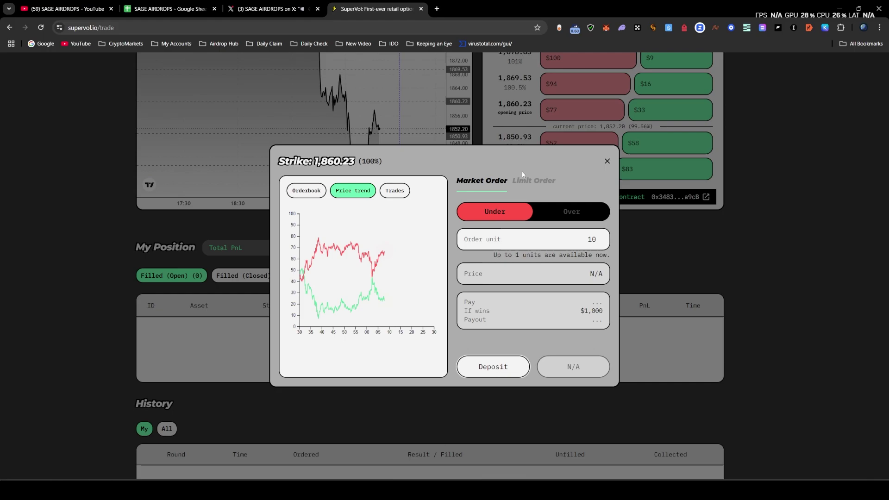
{"action": "left_click", "coordinate": [608, 161]}
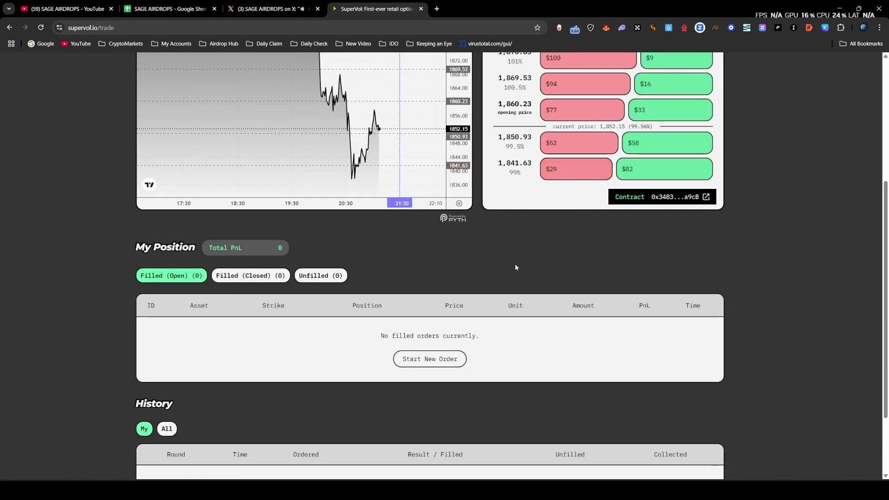
{"action": "scroll", "coordinate": [516, 268], "scroll_direction": "up", "scroll_amount": 5}
{"action": "left_click", "coordinate": [149, 149]}
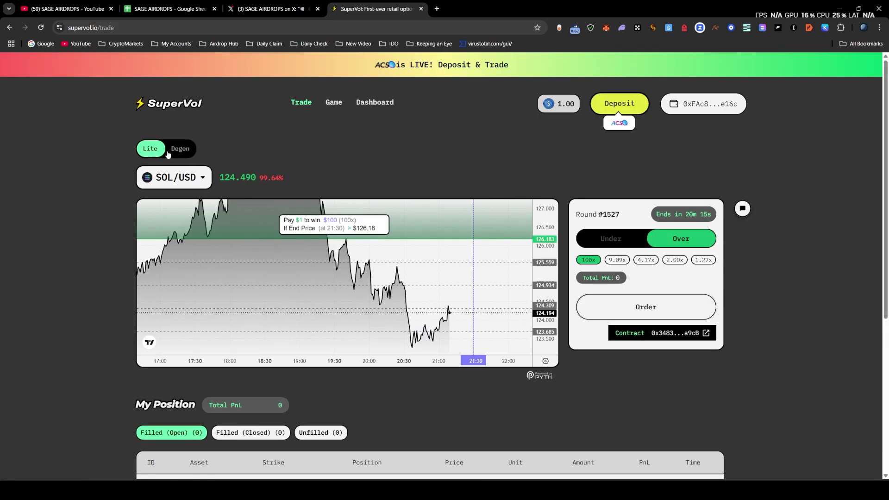
Preview the order summary for an Under position on SOL/USD and close it without submitting.
{"action": "left_click", "coordinate": [613, 240]}
{"action": "left_click", "coordinate": [642, 307]}
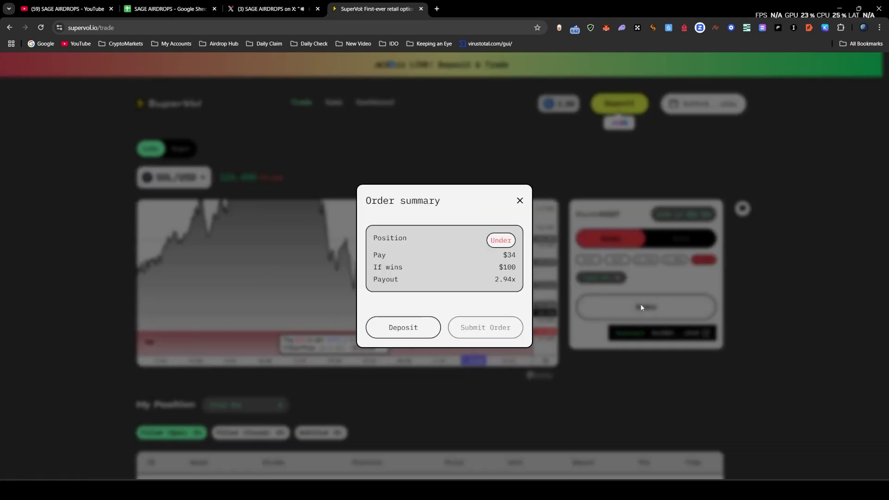
{"action": "left_click", "coordinate": [520, 200]}
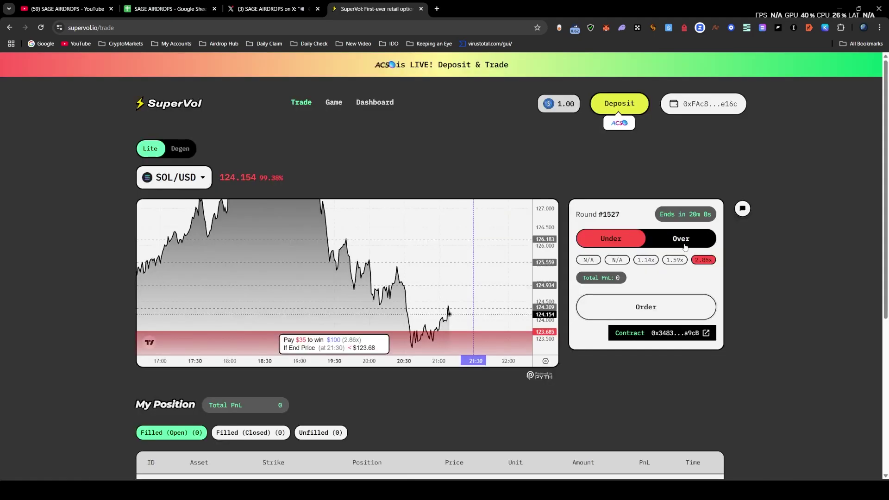
Switch the SOL/USD position to Over with the 100x payout and review its order summary.
{"action": "left_click", "coordinate": [681, 239]}
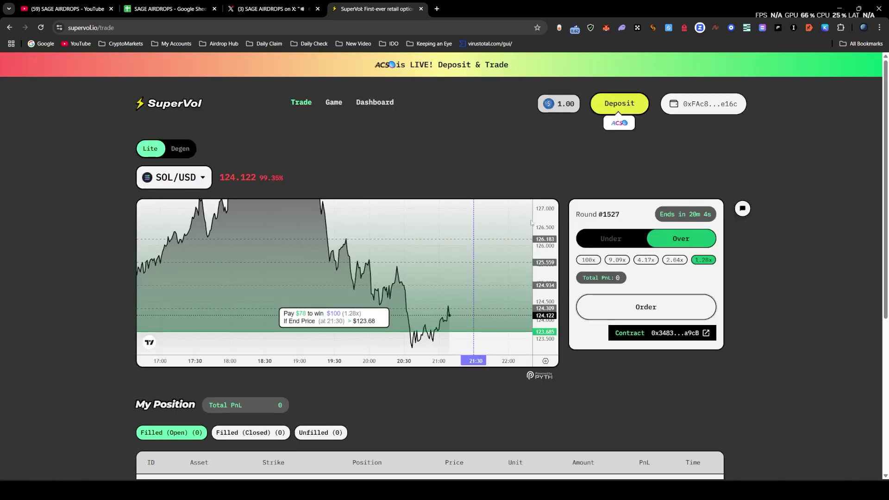
{"action": "left_click", "coordinate": [647, 311]}
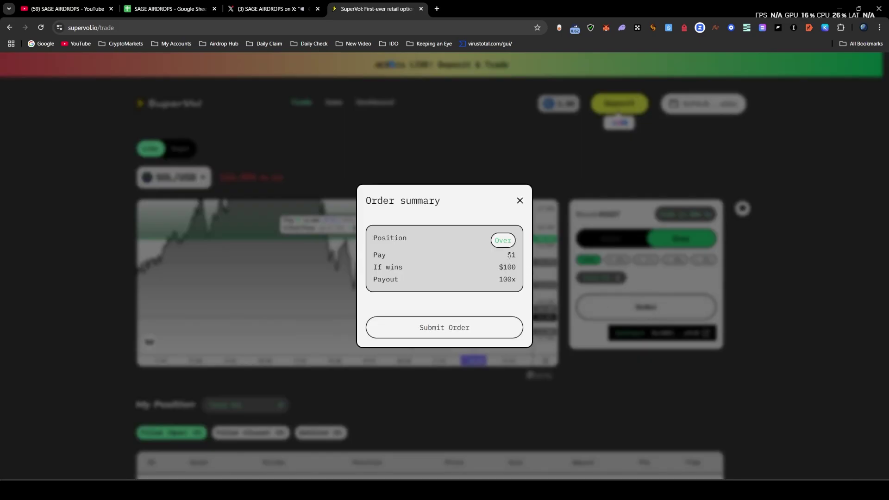
{"action": "left_click", "coordinate": [520, 201]}
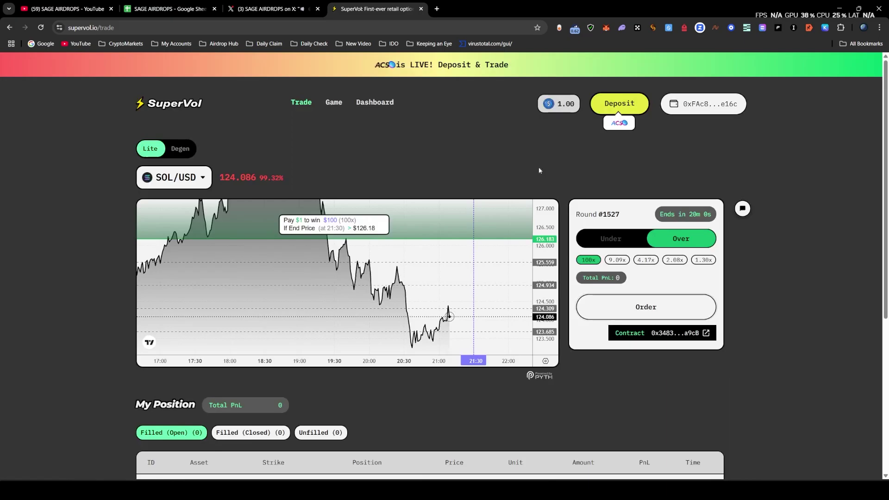
Check the deposit dialog and preview the Over order at the 10.00x payout without submitting it.
{"action": "left_click", "coordinate": [549, 106]}
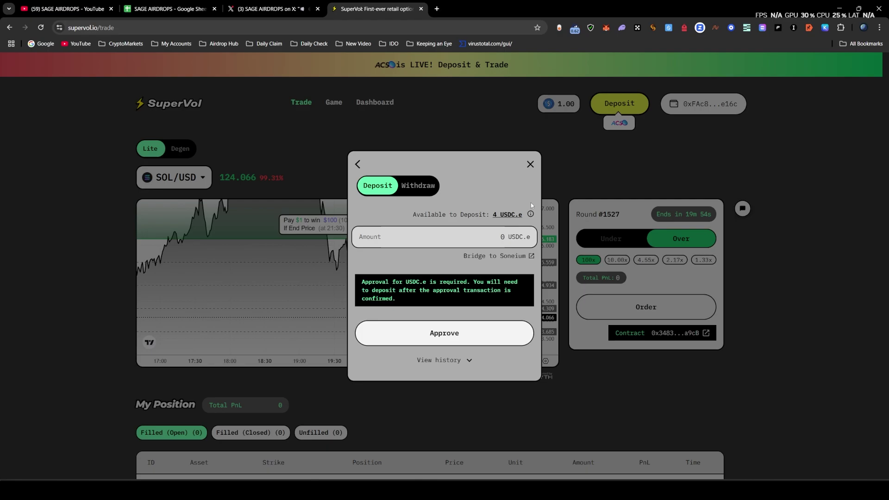
{"action": "left_click", "coordinate": [531, 165]}
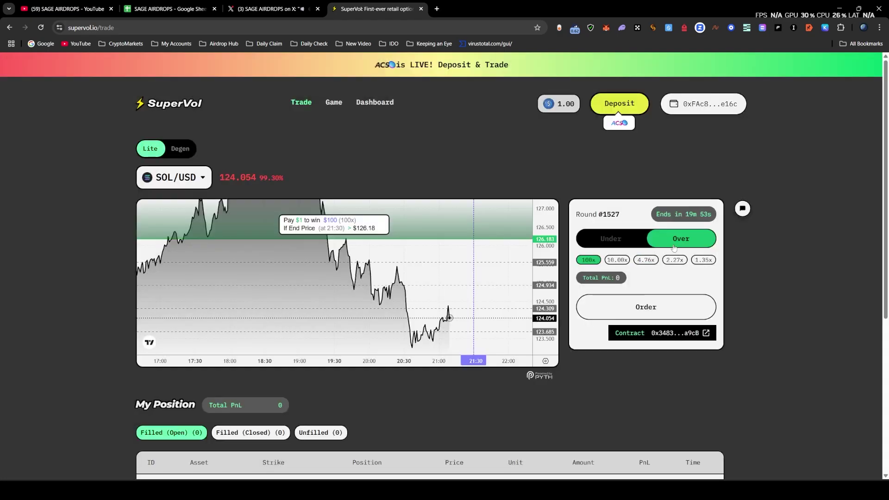
{"action": "left_click", "coordinate": [617, 259]}
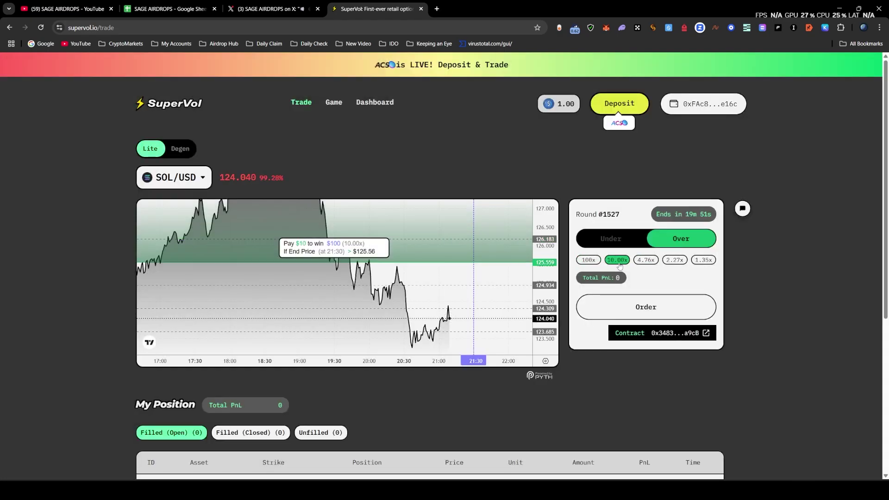
{"action": "left_click", "coordinate": [646, 307]}
{"action": "left_click", "coordinate": [521, 201]}
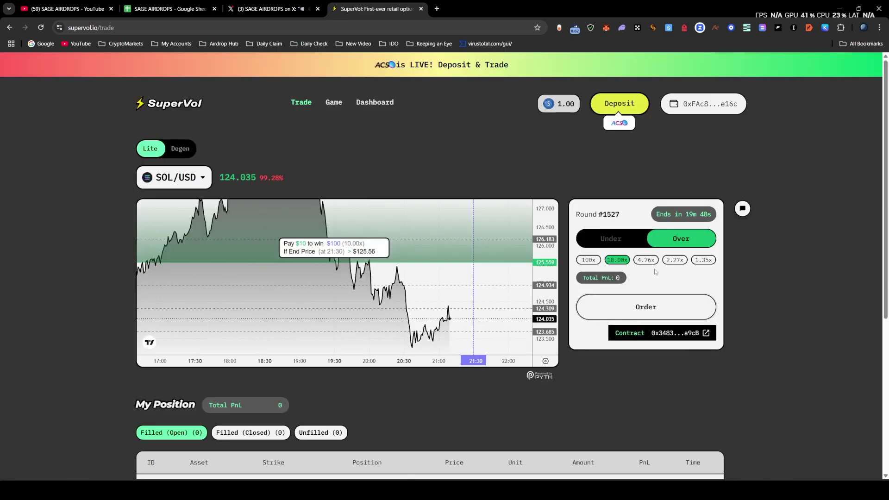
Place the SOL/USD Over order at the 100x payout, paying $1 to win $100, and submit it.
{"action": "left_click", "coordinate": [589, 261]}
{"action": "left_click", "coordinate": [646, 308]}
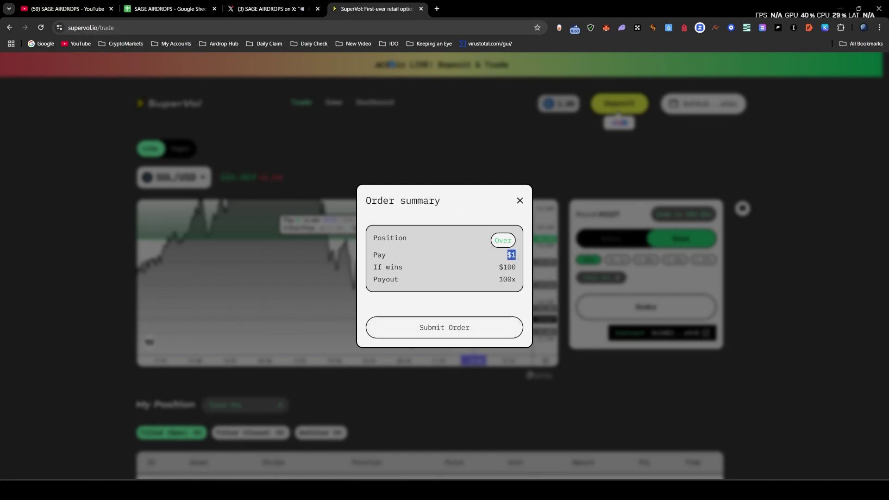
{"action": "left_click_drag", "start_coordinate": [500, 268], "coordinate": [509, 267]}
{"action": "left_click", "coordinate": [294, 3]}
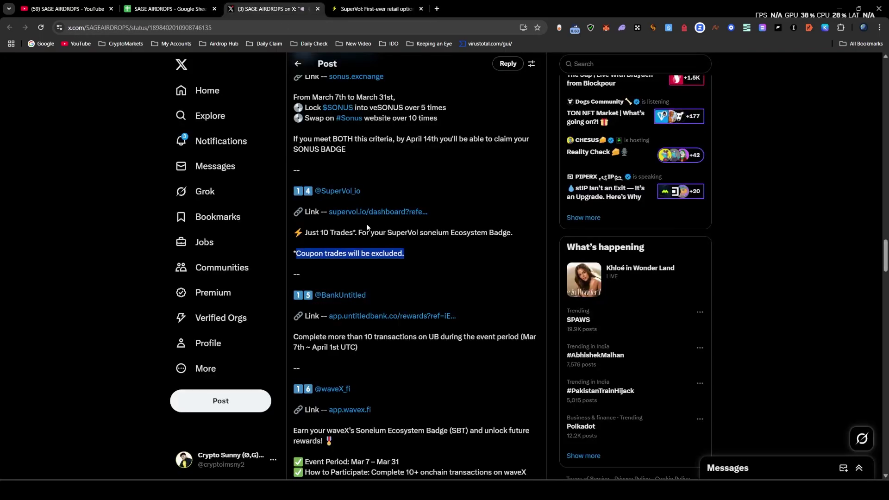
{"action": "left_click", "coordinate": [377, 8]}
{"action": "left_click", "coordinate": [452, 329]}
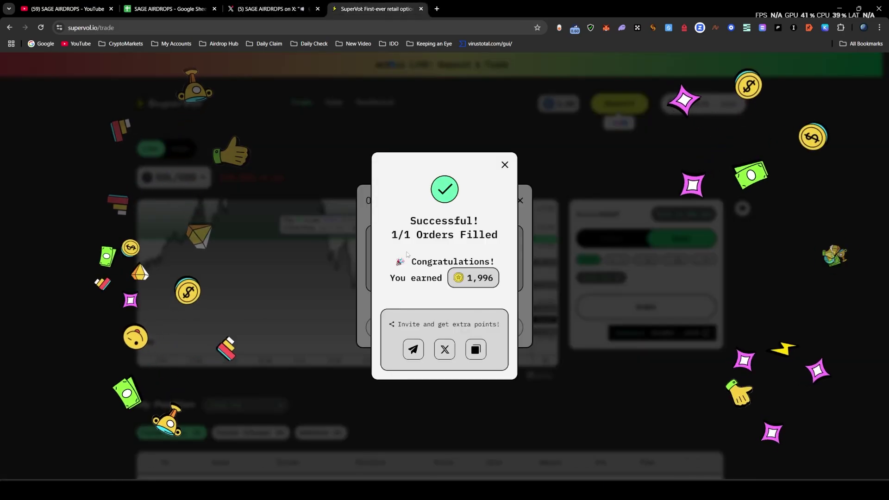
Inspect the closing option of the open SOL position, the round's end time, and the Under and Over payouts.
{"action": "scroll", "coordinate": [265, 265], "scroll_direction": "down", "scroll_amount": 4}
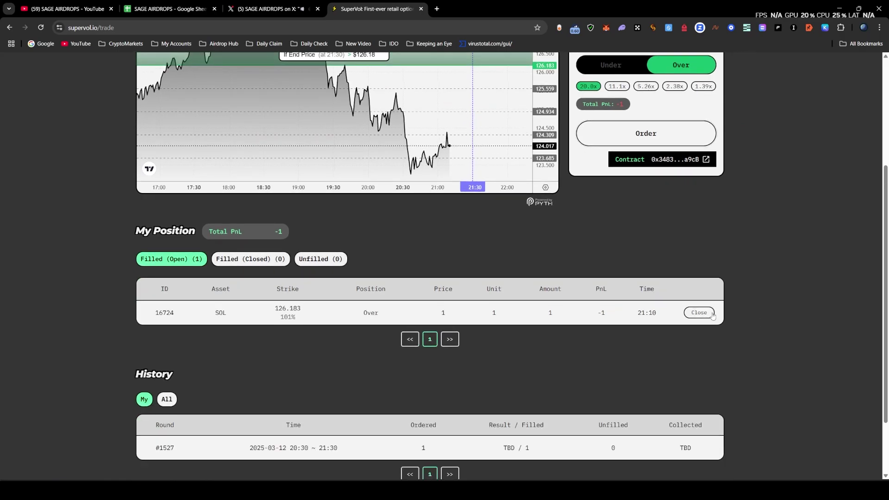
{"action": "left_click", "coordinate": [699, 312]}
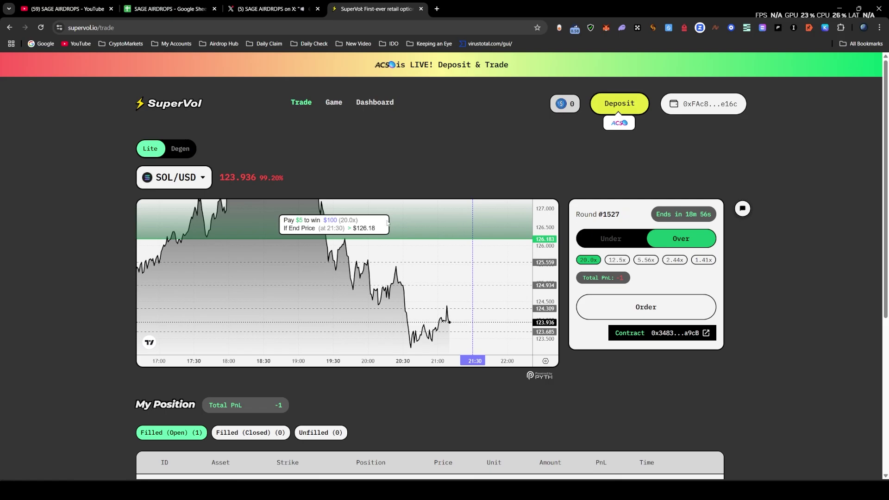
{"action": "left_click_drag", "start_coordinate": [658, 215], "coordinate": [718, 217]}
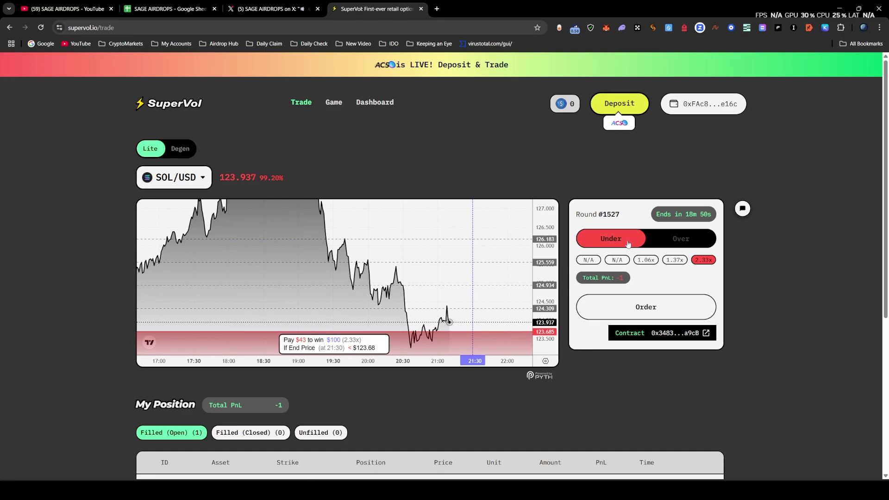
{"action": "left_click", "coordinate": [590, 261]}
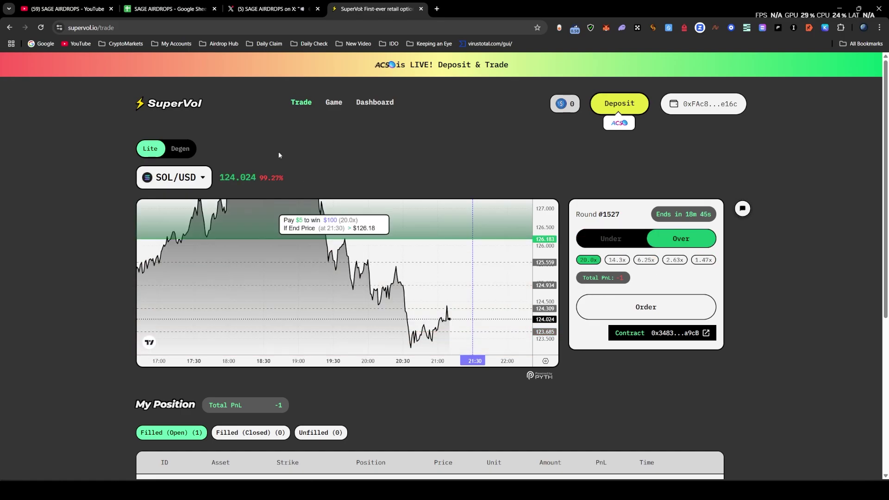
Review the Close Position details for the filled SOL order and dismiss the dialog.
{"action": "left_click_drag", "start_coordinate": [279, 156], "coordinate": [646, 415]}
{"action": "left_click", "coordinate": [645, 415]}
{"action": "scroll", "coordinate": [459, 326], "scroll_direction": "down", "scroll_amount": 1}
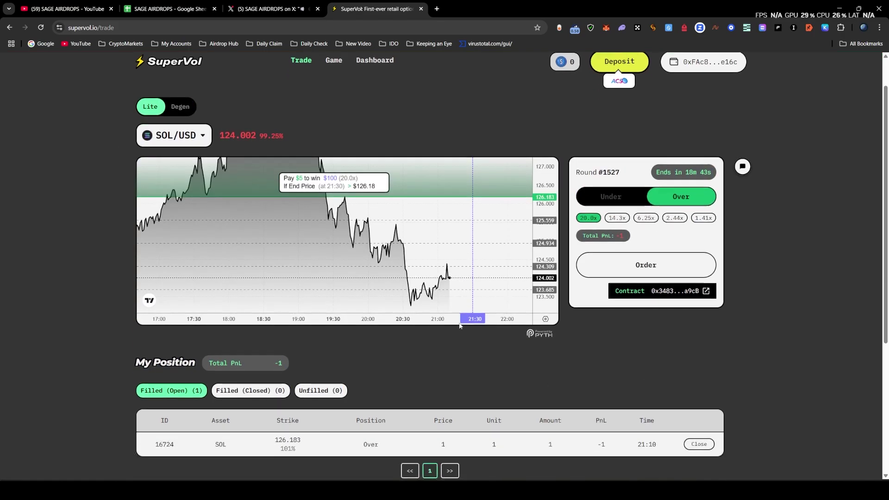
{"action": "scroll", "coordinate": [459, 329], "scroll_direction": "down", "scroll_amount": 2}
{"action": "left_click", "coordinate": [688, 357]}
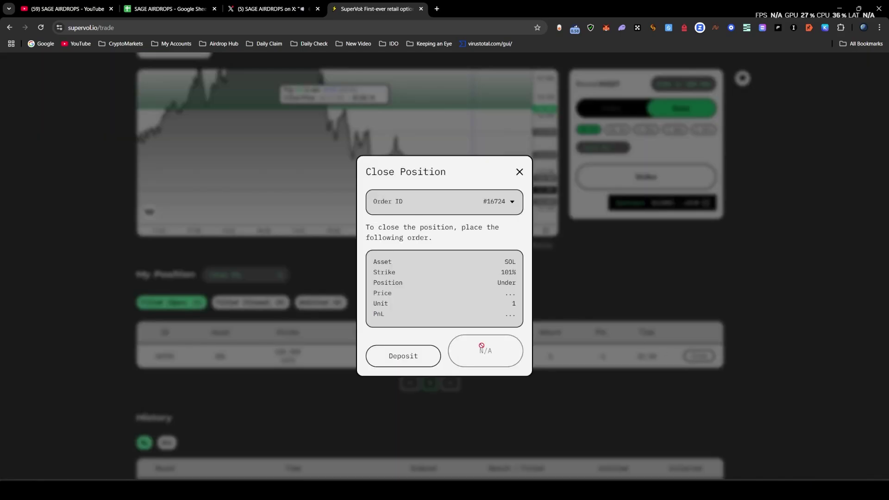
{"action": "left_click", "coordinate": [520, 171]}
{"action": "scroll", "coordinate": [607, 276], "scroll_direction": "up", "scroll_amount": 3}
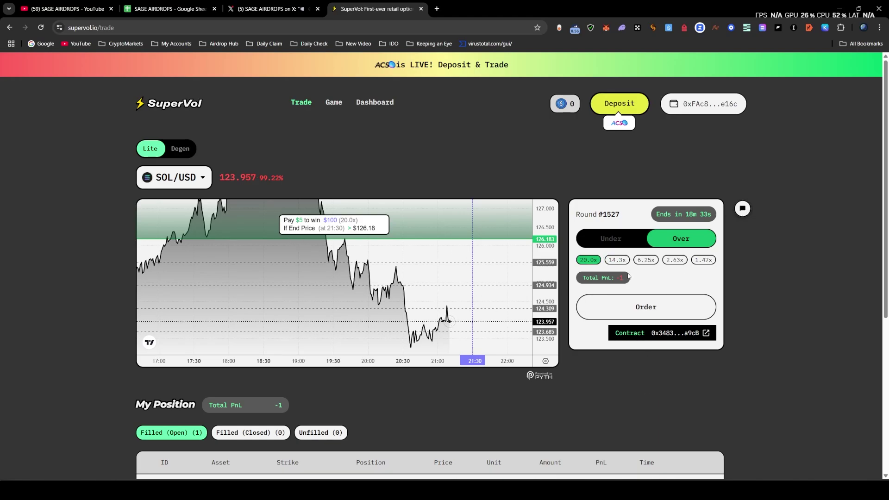
{"action": "scroll", "coordinate": [502, 314], "scroll_direction": "down", "scroll_amount": 3}
{"action": "scroll", "coordinate": [494, 296], "scroll_direction": "up", "scroll_amount": 3}
Check the required number of trades for the SuperVol badge in the X post and return to SuperVol.
{"action": "left_click", "coordinate": [278, 8]}
{"action": "left_click", "coordinate": [324, 269]}
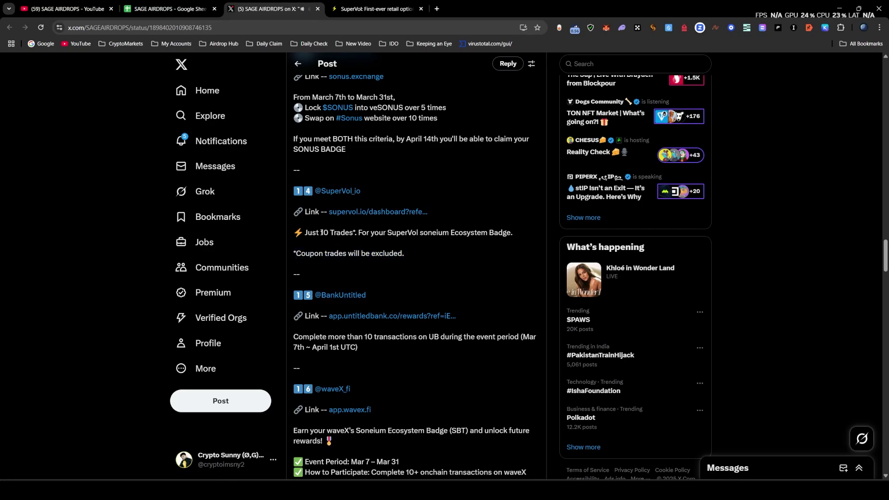
{"action": "left_click_drag", "start_coordinate": [312, 233], "coordinate": [332, 233]}
{"action": "left_click", "coordinate": [336, 231]}
{"action": "key", "text": "ctrl+Tab"}
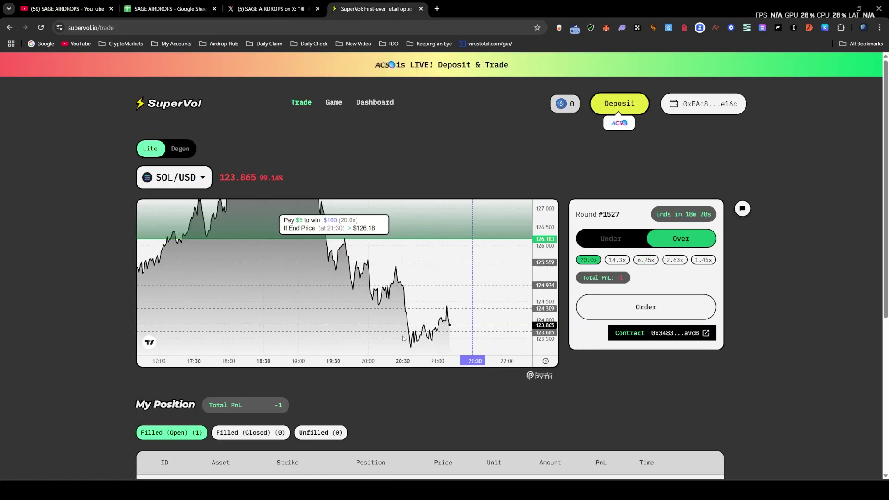
Reopen the Close Position details of the open SOL order and dismiss them without placing the closing order.
{"action": "scroll", "coordinate": [427, 183], "scroll_direction": "down", "scroll_amount": 3}
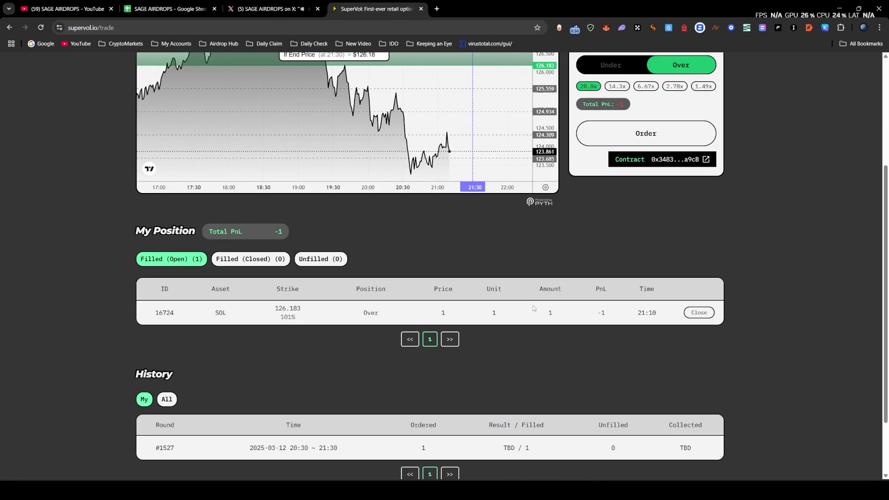
{"action": "left_click", "coordinate": [695, 313]}
{"action": "left_click", "coordinate": [520, 172]}
{"action": "scroll", "coordinate": [330, 204], "scroll_direction": "up", "scroll_amount": 3}
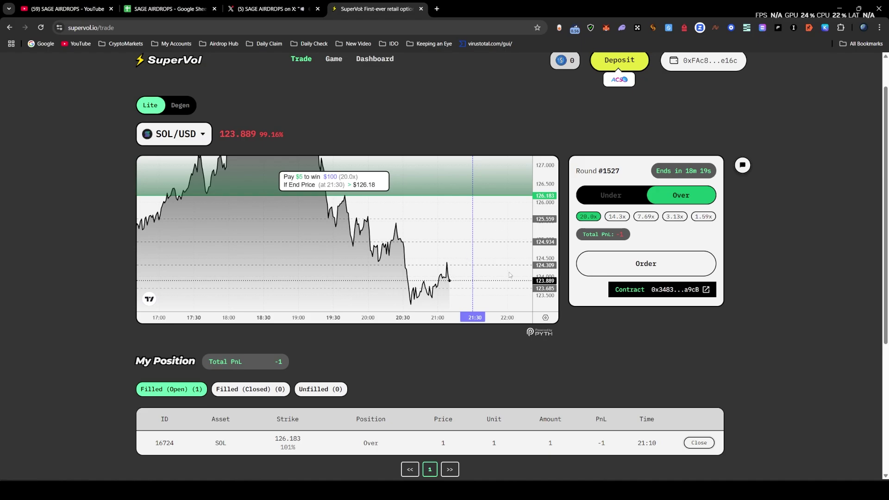
Return to the X post and open the Untitled Bank rewards link listed under entry 15.
{"action": "key", "text": "ctrl+shift+Tab"}
{"action": "left_click_drag", "start_coordinate": [348, 193], "coordinate": [320, 193]}
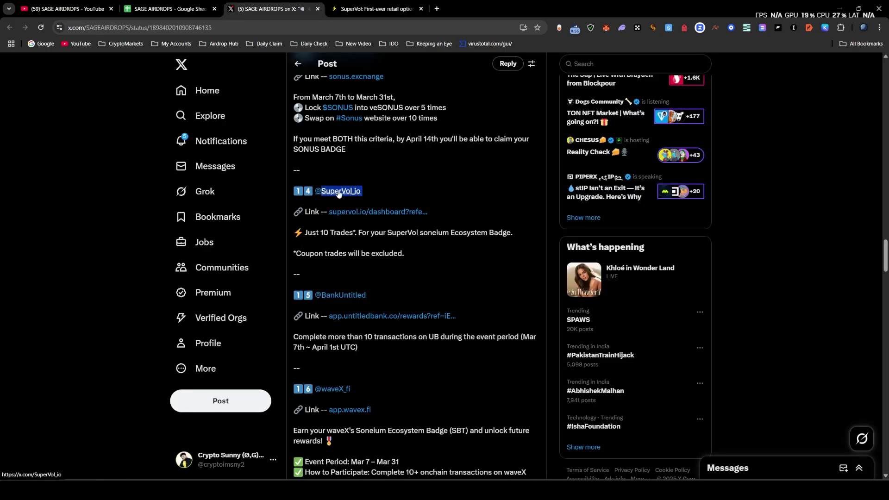
{"action": "left_click", "coordinate": [421, 220]}
{"action": "scroll", "coordinate": [420, 220], "scroll_direction": "down", "scroll_amount": 2}
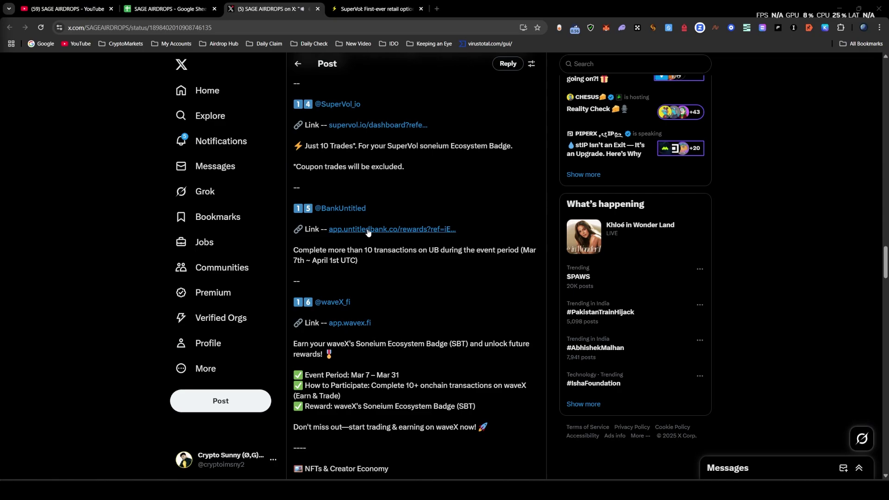
{"action": "mouse_move", "coordinate": [354, 210]}
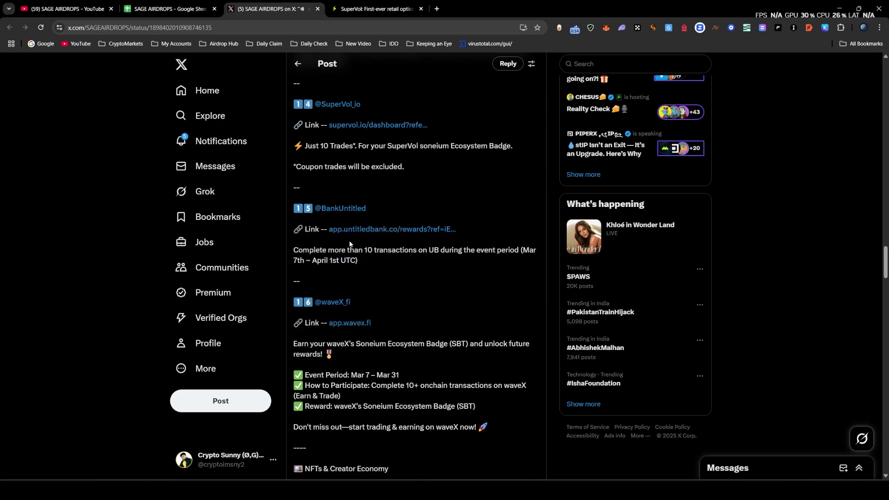
{"action": "left_click", "coordinate": [363, 229]}
Check the transaction requirement and event period for Untitled Bank in the X post.
{"action": "left_click", "coordinate": [280, 5]}
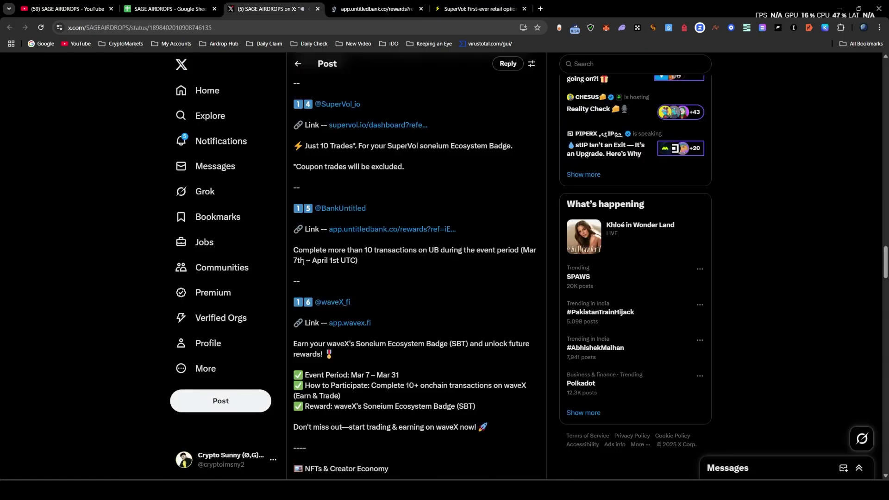
{"action": "left_click", "coordinate": [366, 6]}
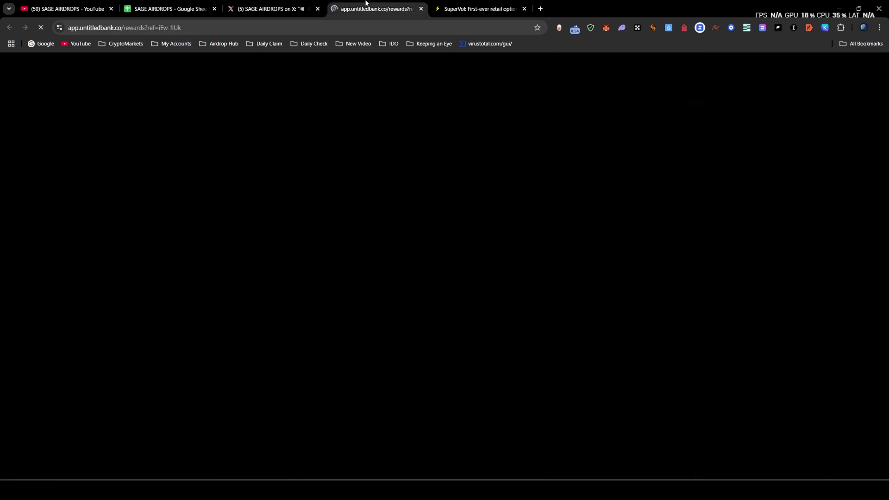
{"action": "left_click", "coordinate": [301, 9]}
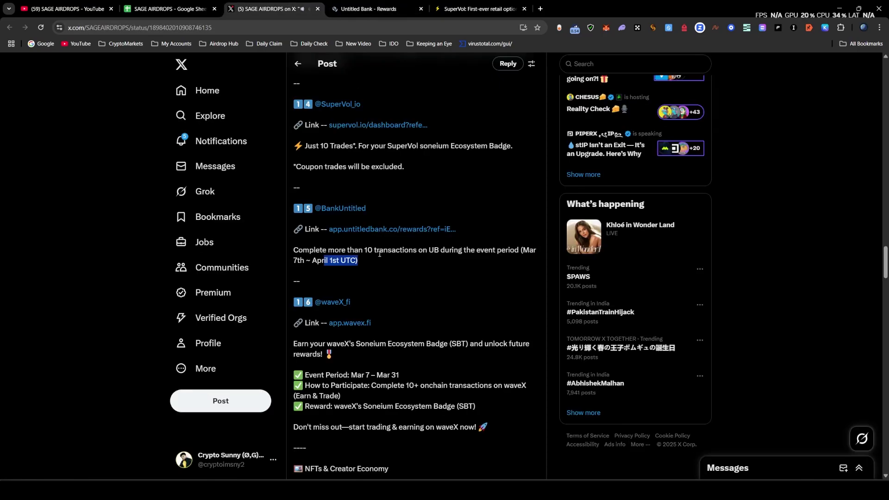
Switch to Untitled Bank and open the WETH asset from its Earn page.
{"action": "left_click", "coordinate": [384, 4]}
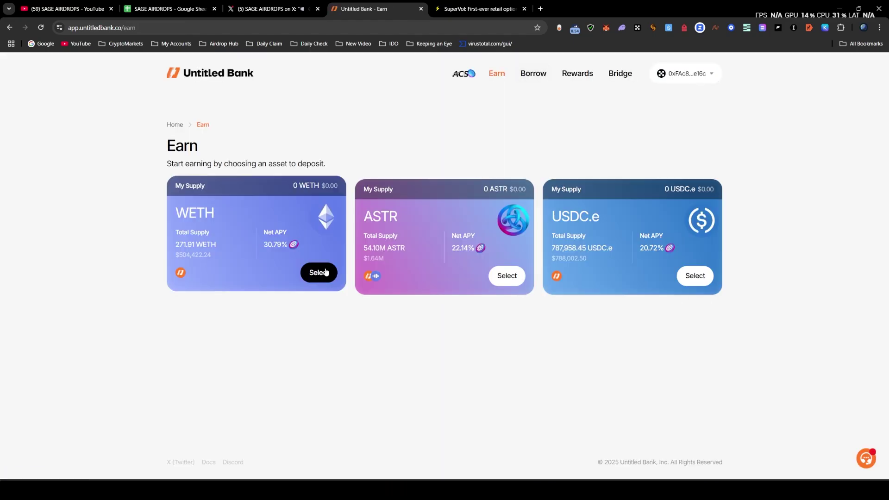
{"action": "left_click", "coordinate": [325, 273]}
{"action": "scroll", "coordinate": [352, 290], "scroll_direction": "down", "scroll_amount": 1}
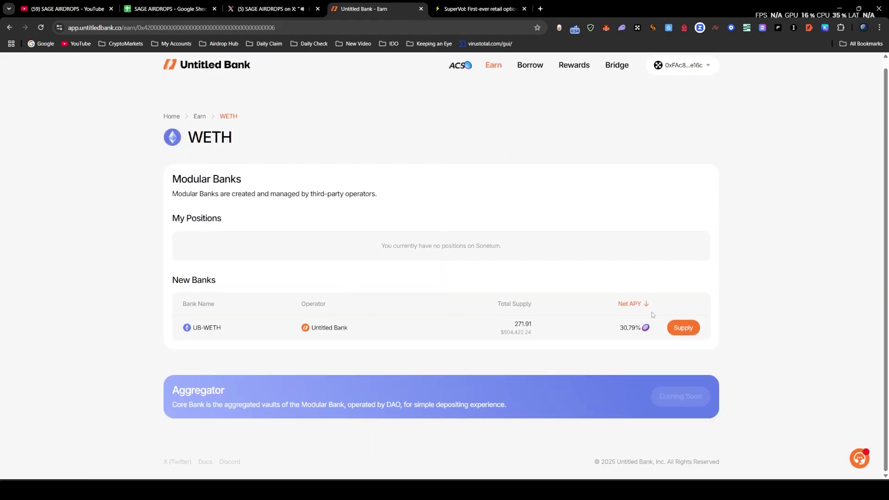
Supply 0.00010 WETH to the UB-WETH bank, approving the token spending and confirming the transactions in the wallet.
{"action": "left_click", "coordinate": [684, 328]}
{"action": "left_click", "coordinate": [379, 273]}
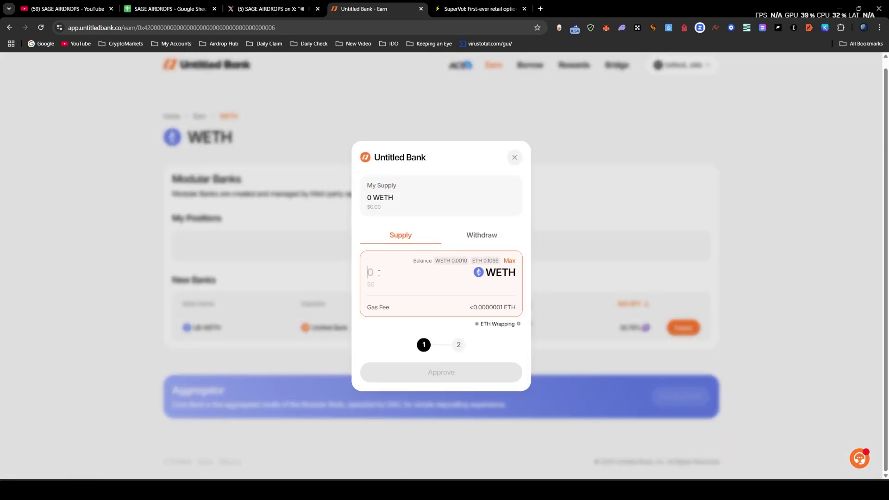
{"action": "type", "text": "0.0001"}
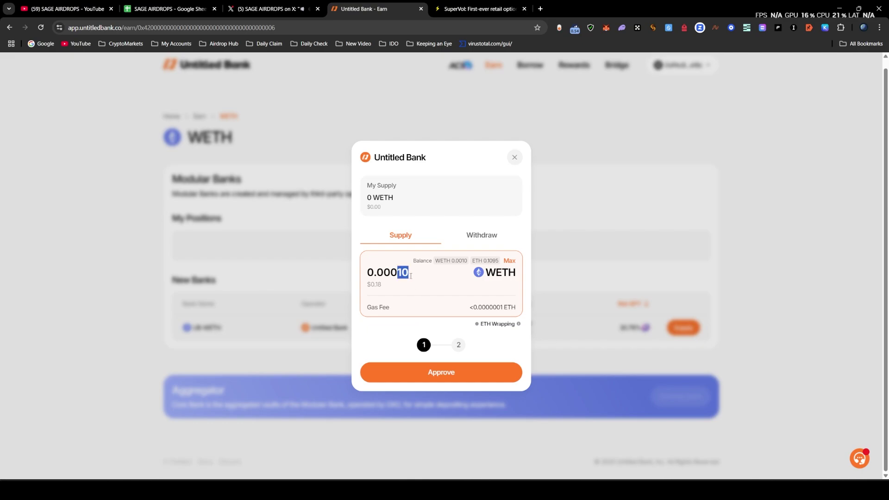
{"action": "left_click", "coordinate": [438, 373]}
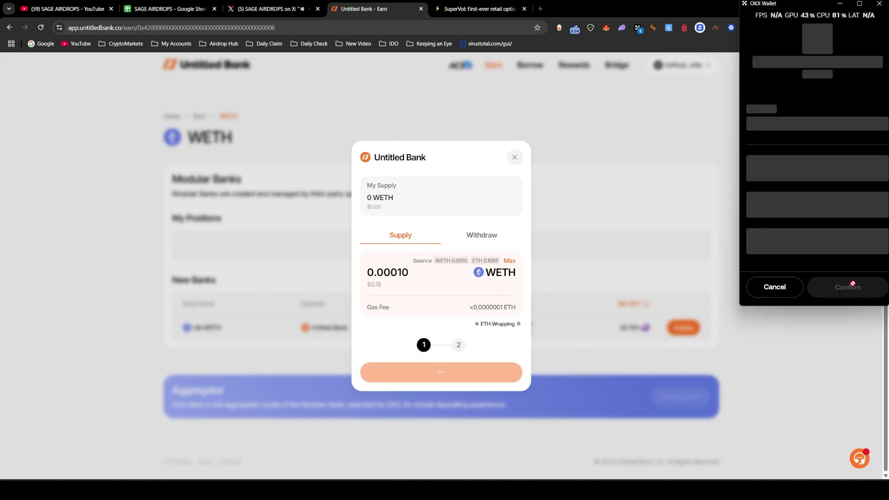
{"action": "left_click", "coordinate": [808, 168]}
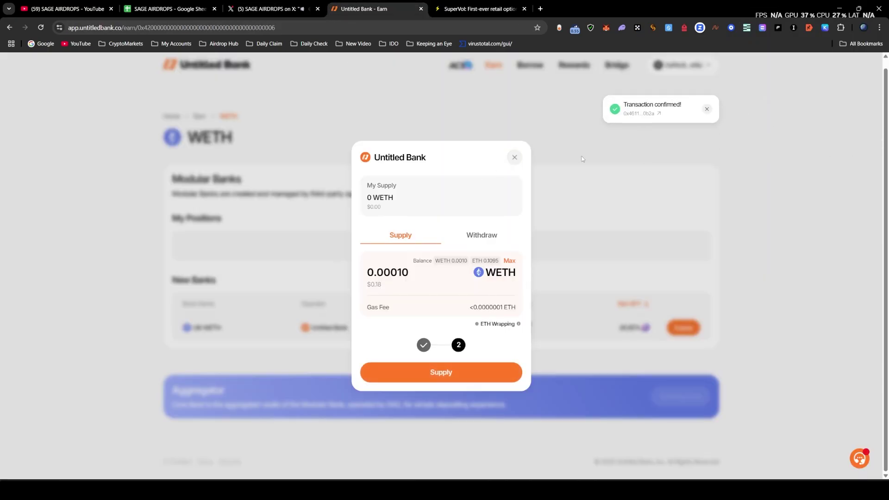
{"action": "left_click", "coordinate": [468, 370]}
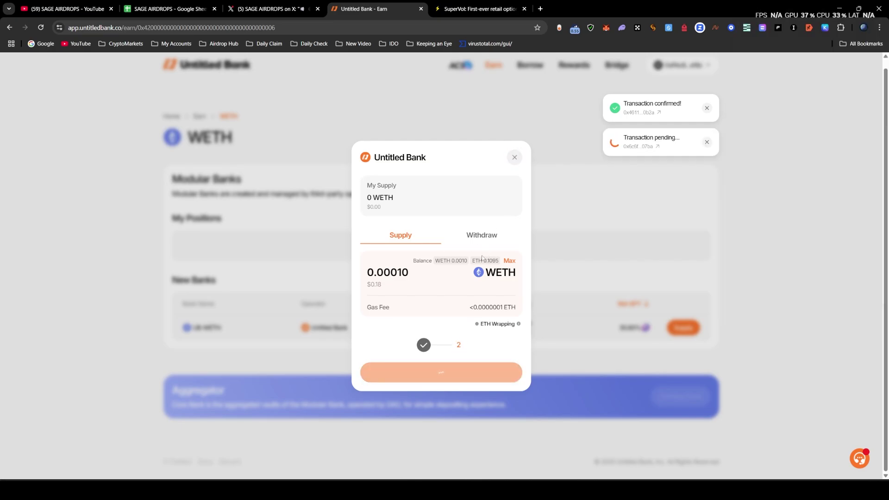
Check the required number of Untitled Bank transactions under entry 15 of the X post and return to the bank.
{"action": "left_click", "coordinate": [277, 4]}
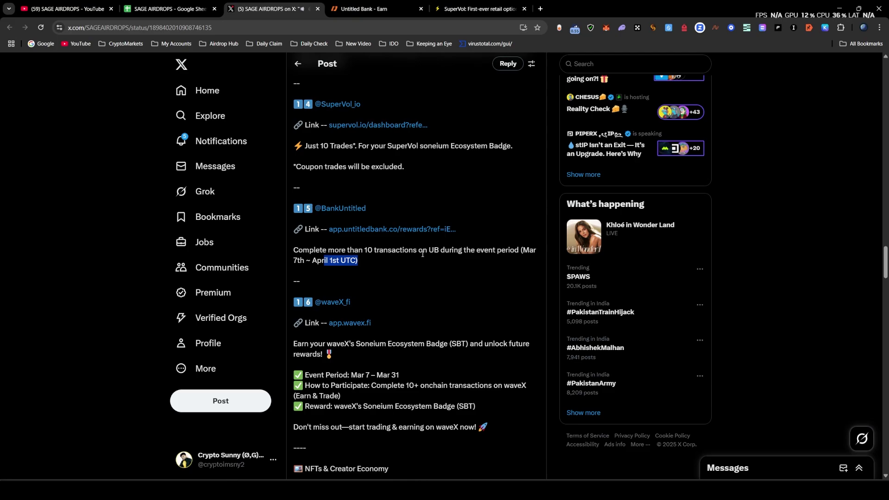
{"action": "left_click_drag", "start_coordinate": [420, 250], "coordinate": [291, 251]}
{"action": "left_click", "coordinate": [354, 9]}
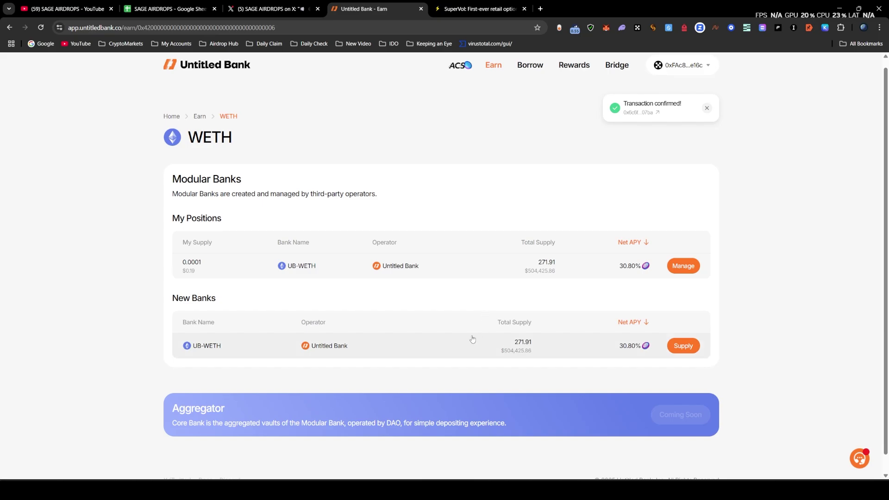
Look over the collateral and loan markets offered on Untitled Bank's Borrow page.
{"action": "left_click", "coordinate": [530, 69]}
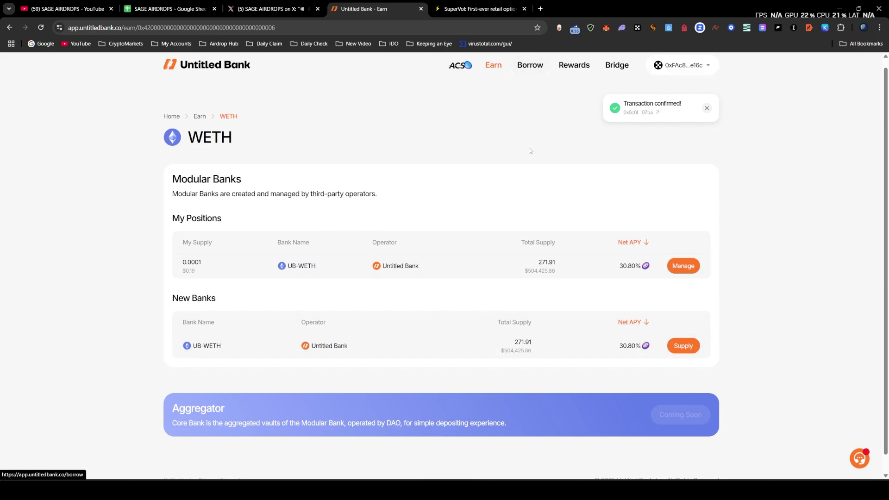
{"action": "scroll", "coordinate": [326, 322], "scroll_direction": "down", "scroll_amount": 2}
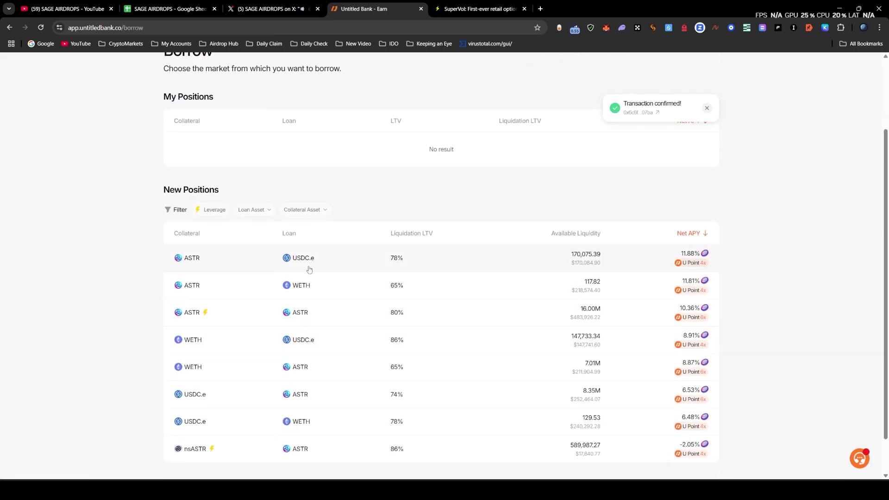
{"action": "scroll", "coordinate": [310, 265], "scroll_direction": "up", "scroll_amount": 2}
Withdraw 0.00001 WETH from the supplied UB-WETH position, confirm it in the wallet and close the position dialog.
{"action": "left_click", "coordinate": [494, 69]}
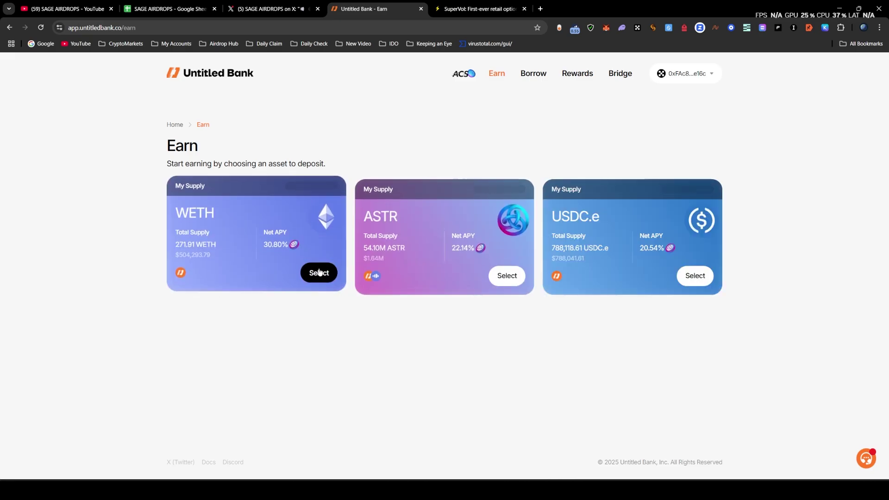
{"action": "left_click", "coordinate": [318, 271]}
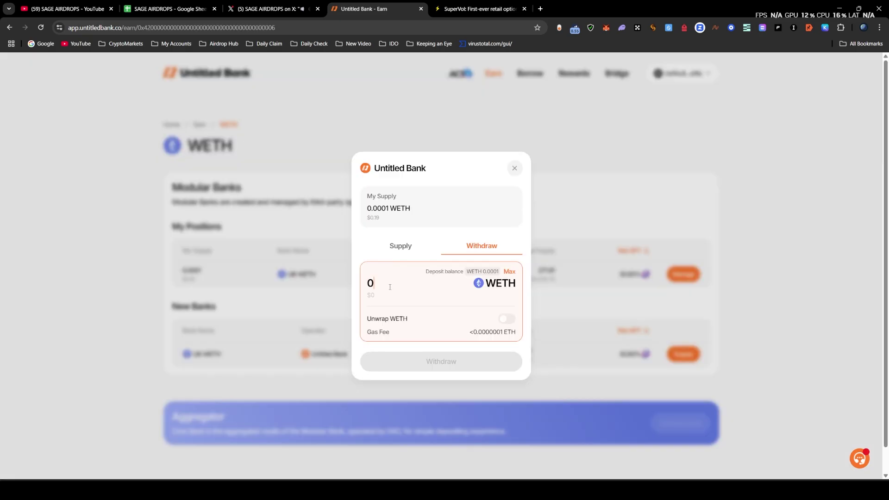
{"action": "type", "text": "0.00001"}
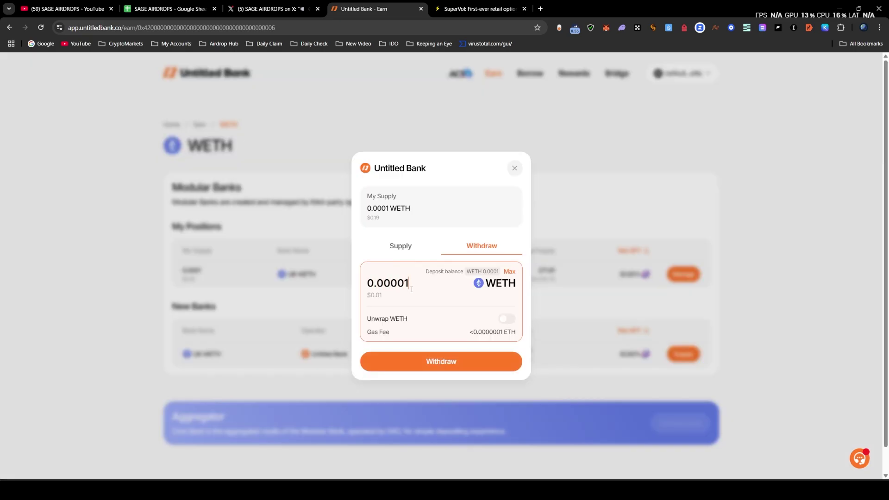
{"action": "left_click", "coordinate": [433, 361]}
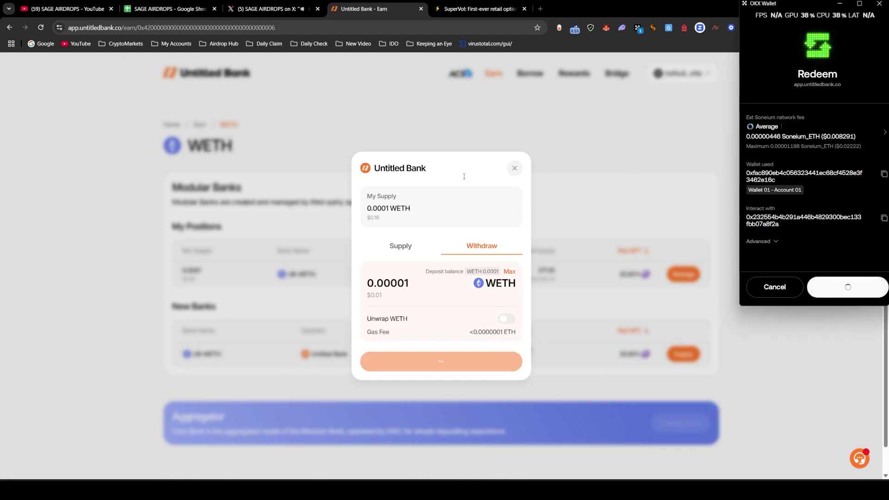
{"action": "left_click", "coordinate": [394, 245]}
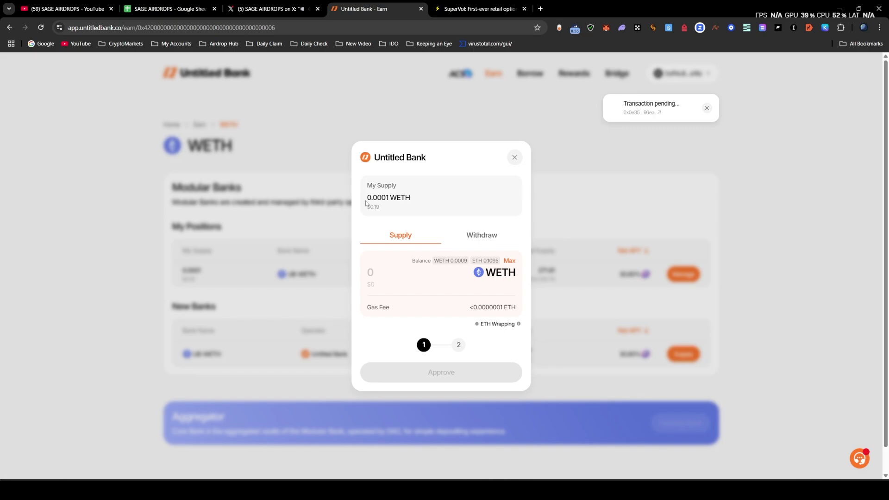
{"action": "left_click", "coordinate": [514, 157]}
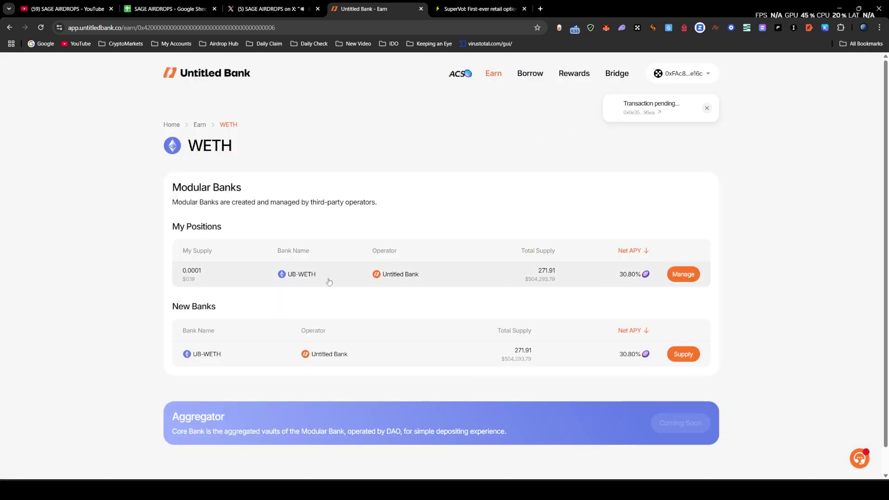
Open the WETH/ASTR borrow market and set up a deposit-only action of 0.00001 WETH.
{"action": "left_click", "coordinate": [199, 125]}
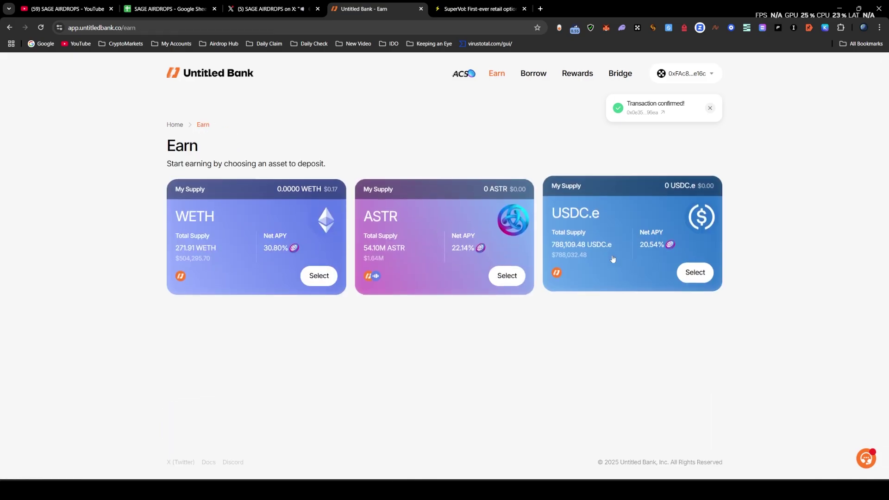
{"action": "left_click", "coordinate": [534, 73]}
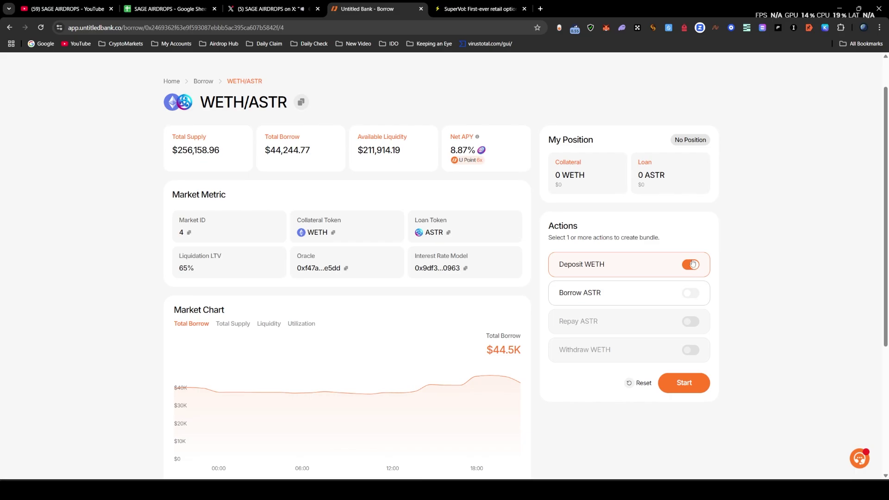
{"action": "left_click", "coordinate": [691, 265]}
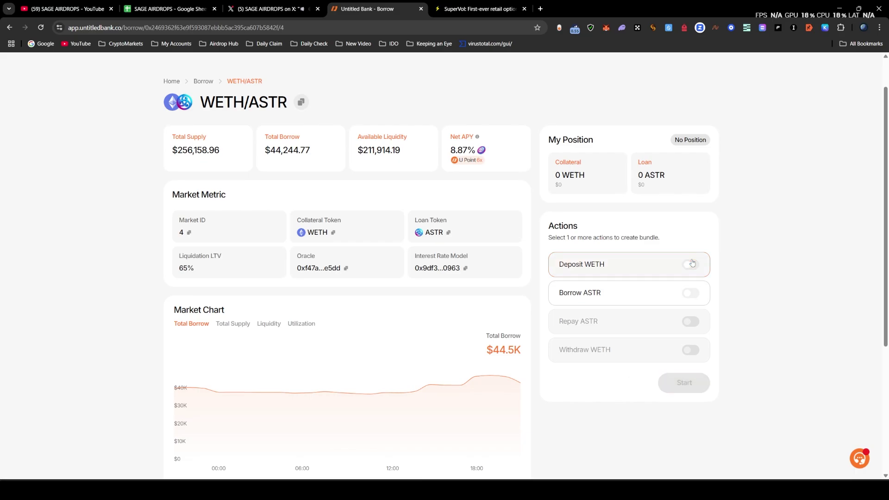
{"action": "left_click", "coordinate": [692, 265]}
{"action": "left_click", "coordinate": [683, 382]}
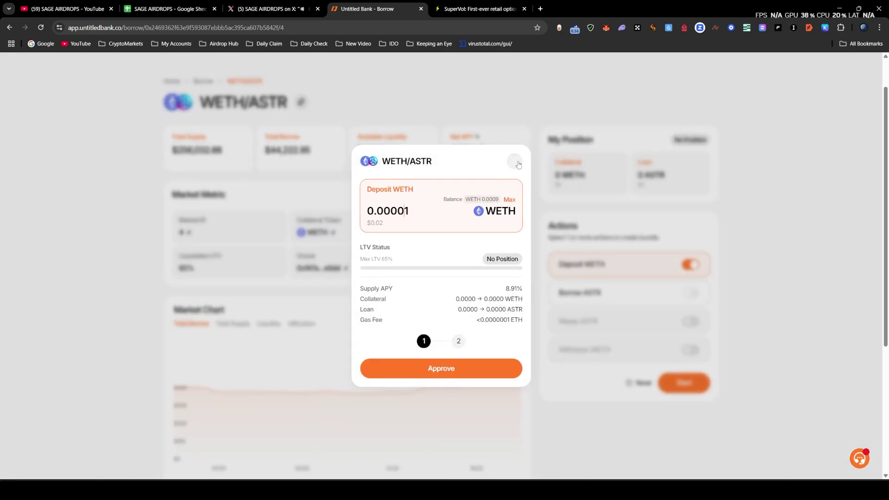
Approve a WETH spending amount of 0.0001 in the wallet and submit the collateral deposit.
{"action": "left_click", "coordinate": [450, 374]}
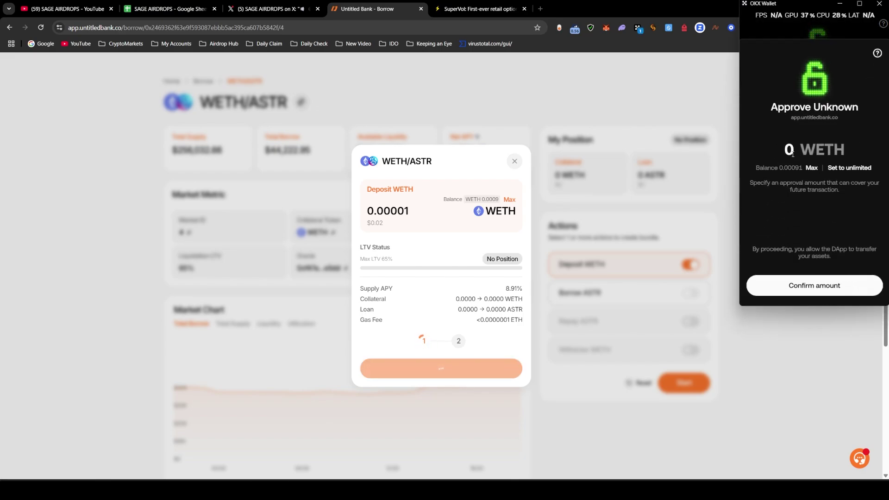
{"action": "type", "text": ".000"}
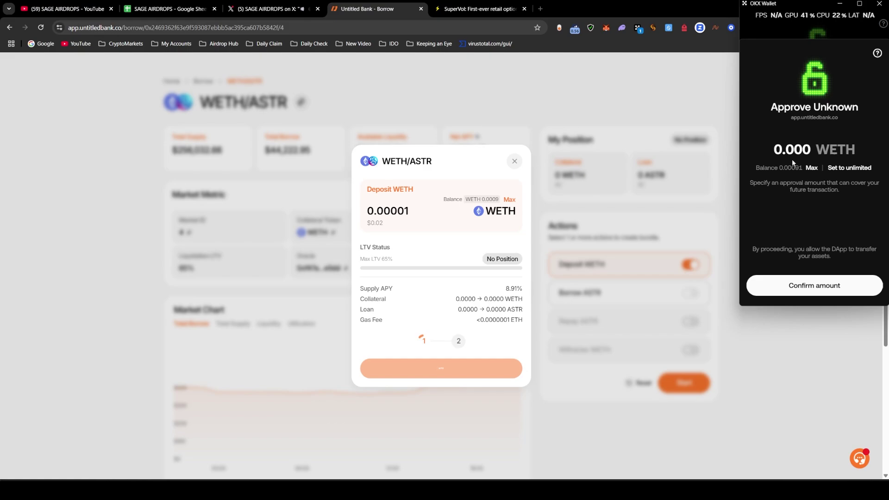
{"action": "type", "text": "1"}
{"action": "left_click", "coordinate": [821, 290]}
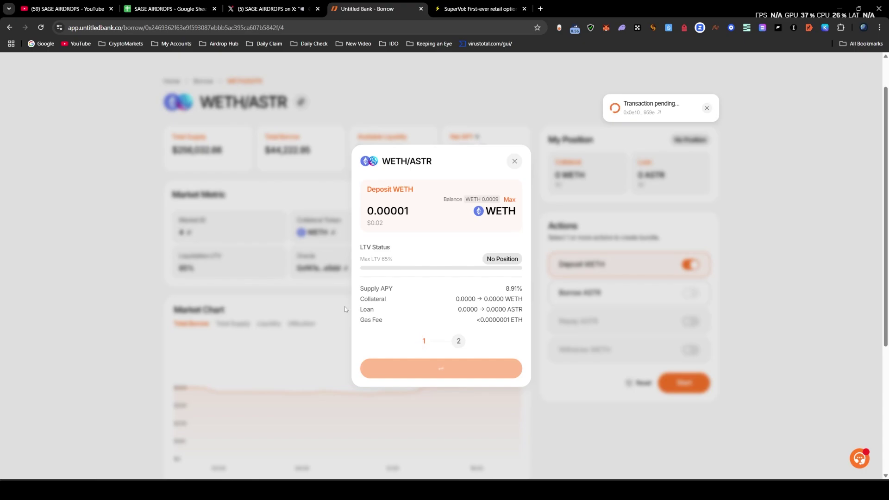
{"action": "left_click", "coordinate": [460, 373]}
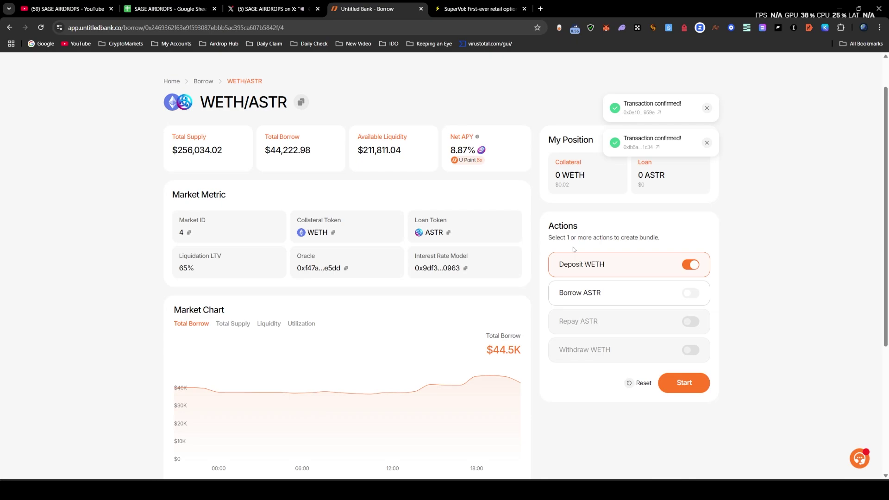
Bundle a 0.00001 WETH deposit with a 0.0001 ASTR borrow and approve the maximum WETH spending amount in the wallet.
{"action": "left_click", "coordinate": [694, 296]}
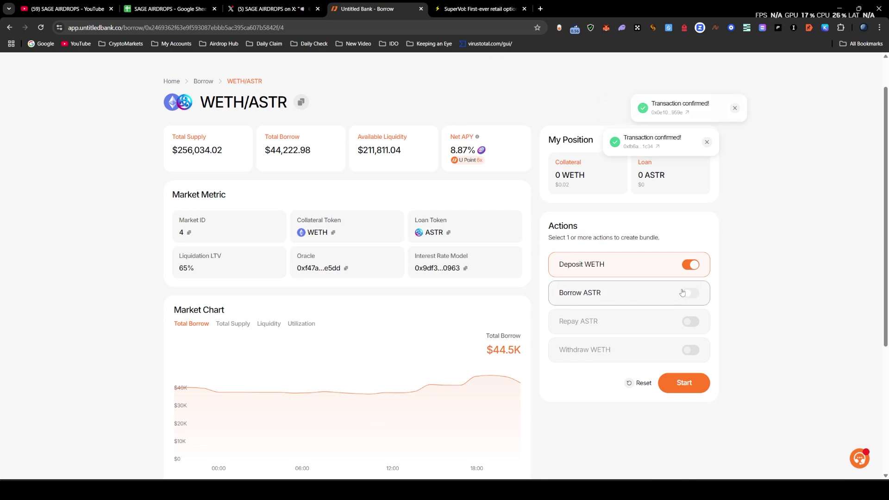
{"action": "left_click", "coordinate": [684, 417]}
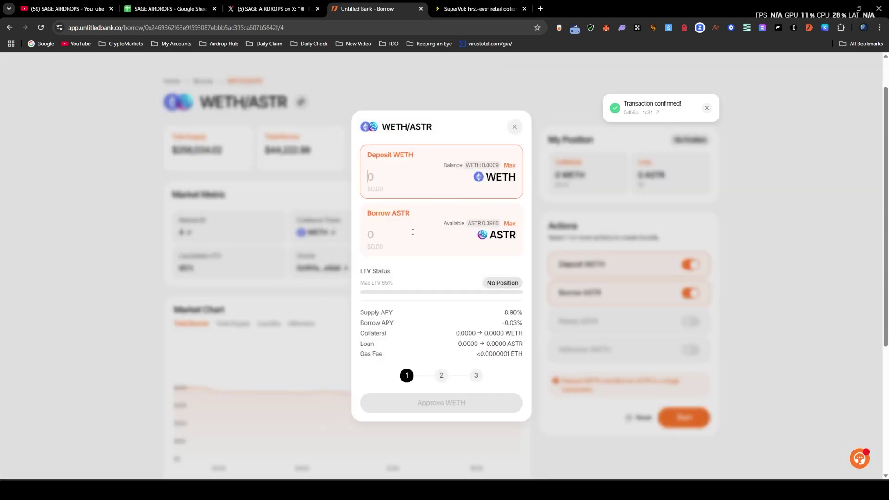
{"action": "left_click", "coordinate": [382, 238]}
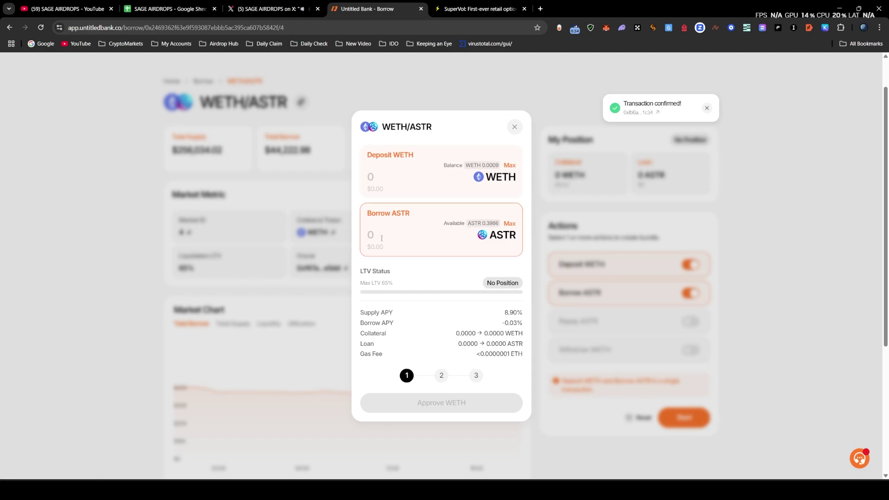
{"action": "type", "text": "0.00001"}
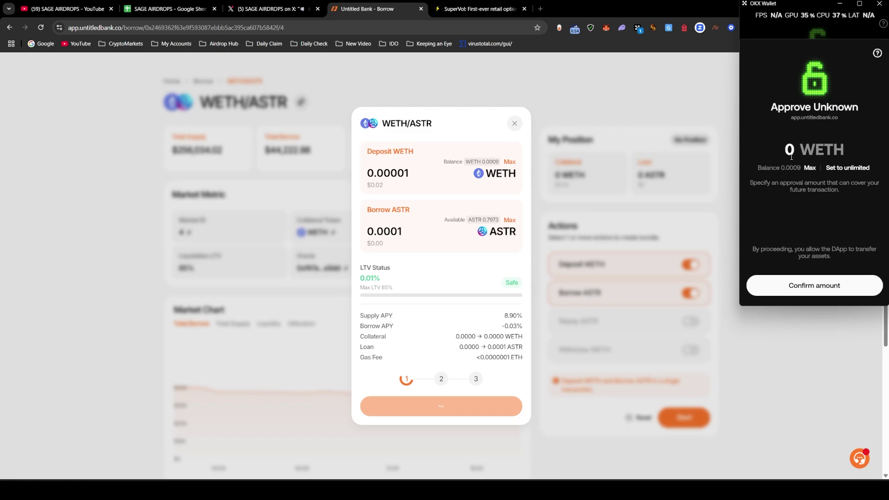
{"action": "left_click", "coordinate": [810, 168]}
{"action": "left_click", "coordinate": [814, 285]}
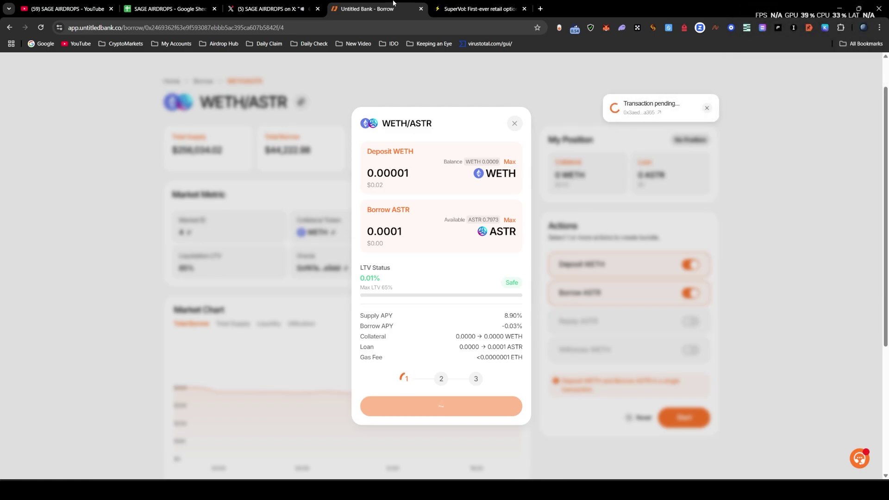
Grant the permission for the WETH/ASTR bundle and submit the combined deposit and borrow, confirming both requests in the wallet.
{"action": "key", "text": "ctrl+shift+Tab"}
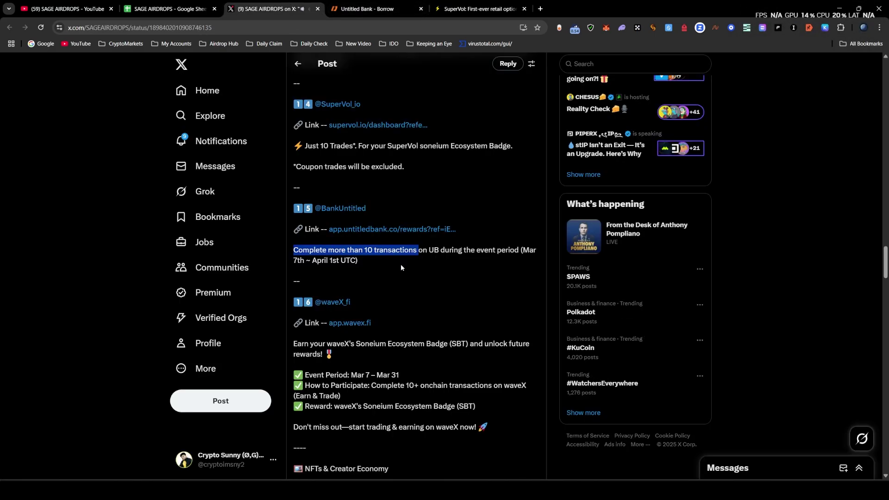
{"action": "left_click", "coordinate": [401, 3]}
{"action": "left_click", "coordinate": [452, 408]}
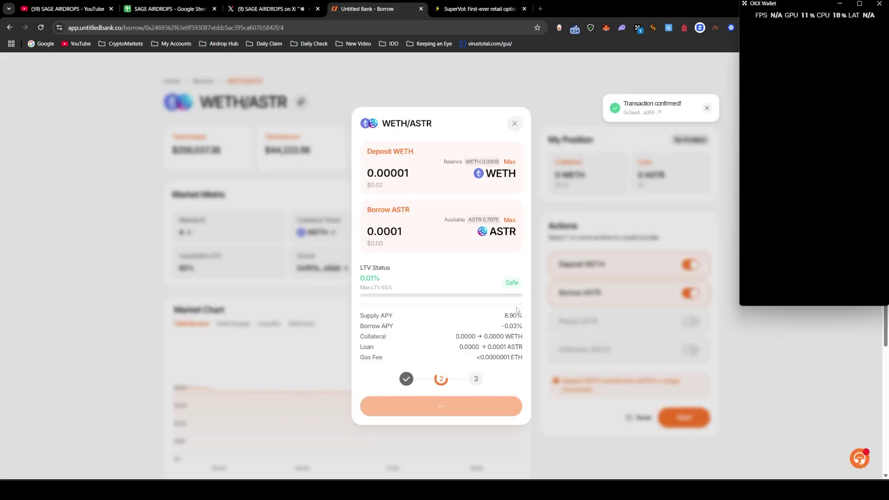
{"action": "left_click", "coordinate": [849, 288]}
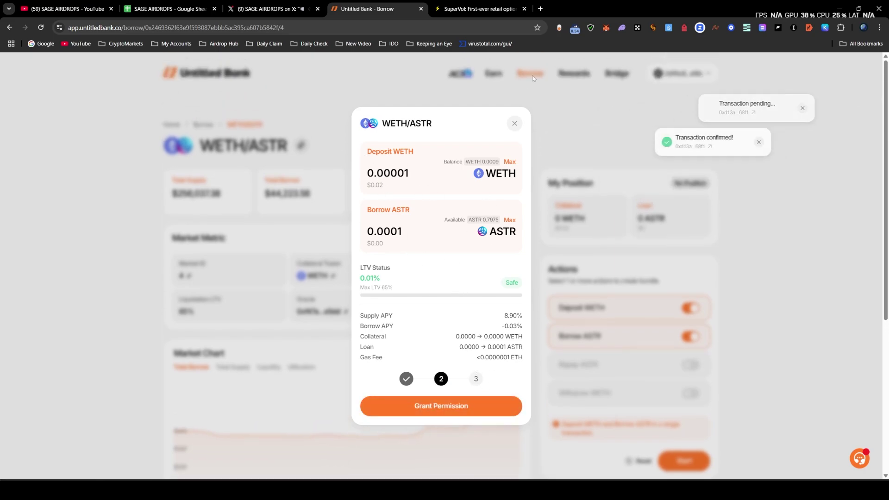
{"action": "left_click", "coordinate": [443, 410]}
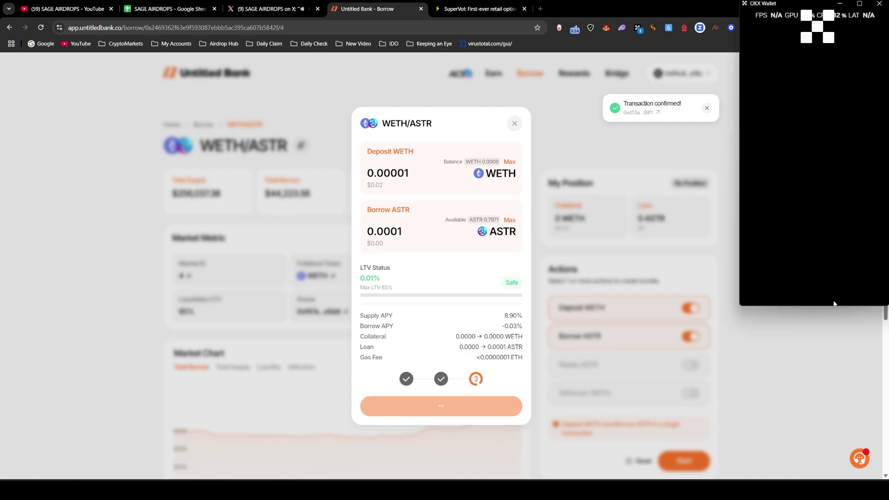
{"action": "left_click", "coordinate": [846, 288]}
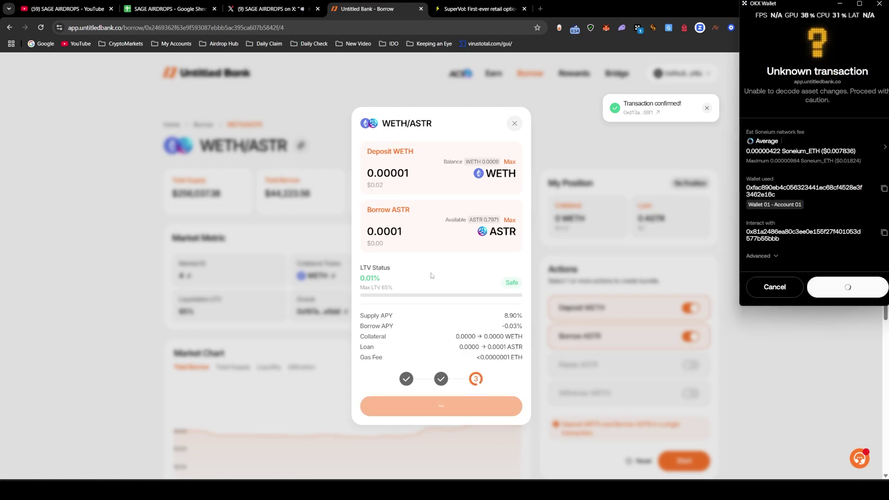
Go back to the X post and recheck the Untitled Bank task under entry 15.
{"action": "left_click", "coordinate": [309, 6]}
{"action": "left_click", "coordinate": [367, 9]}
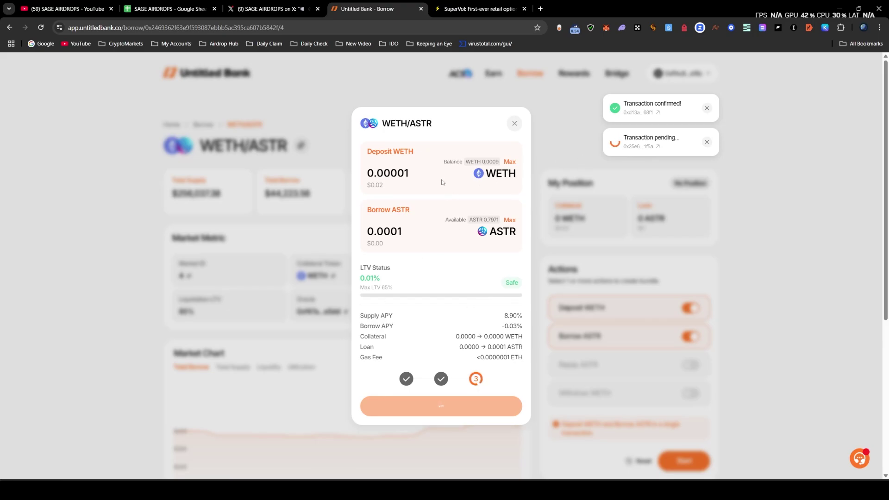
{"action": "left_click", "coordinate": [301, 2]}
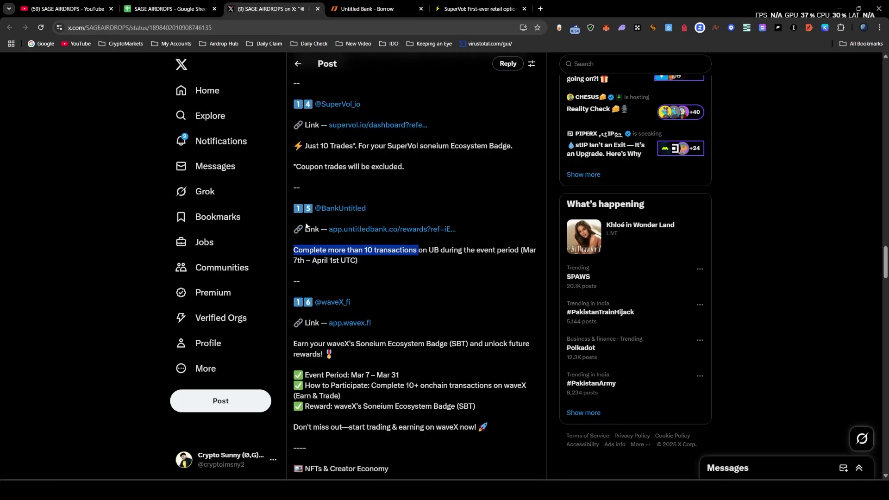
Read on in the X post from entry 15 to the waveX event period and participation requirements under entry 16.
{"action": "left_click", "coordinate": [401, 213]}
{"action": "left_click_drag", "start_coordinate": [379, 277], "coordinate": [282, 218]}
{"action": "left_click", "coordinate": [393, 275]}
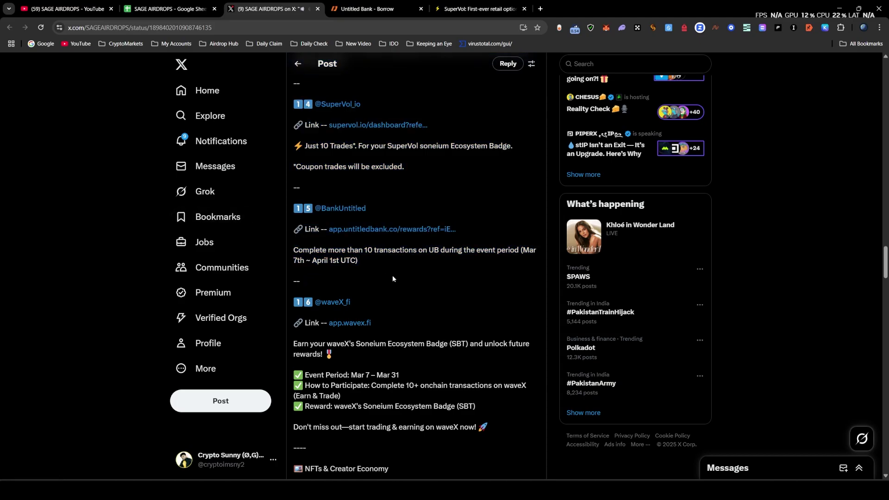
{"action": "scroll", "coordinate": [376, 274], "scroll_direction": "down", "scroll_amount": 1}
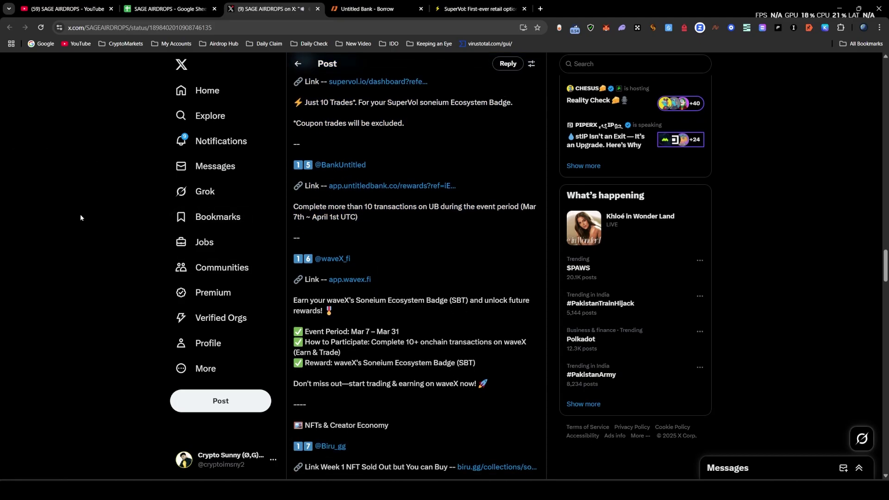
{"action": "scroll", "coordinate": [322, 175], "scroll_direction": "down", "scroll_amount": 2}
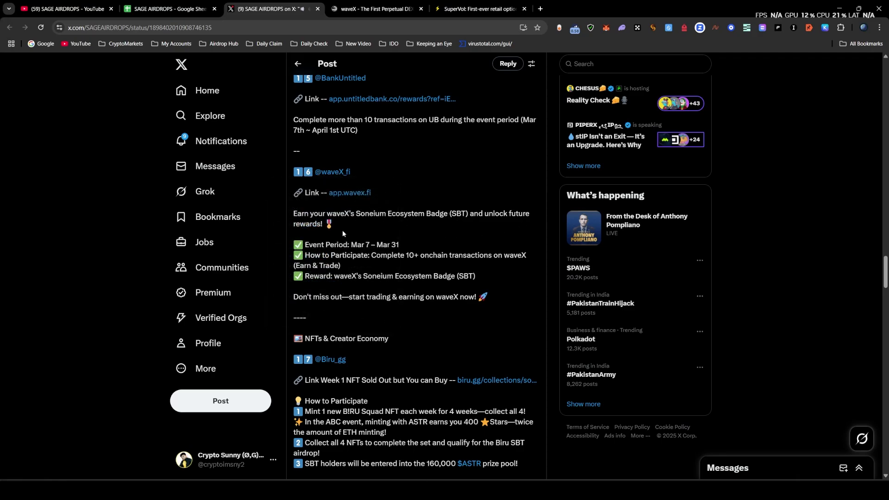
{"action": "triple_click", "coordinate": [369, 246]}
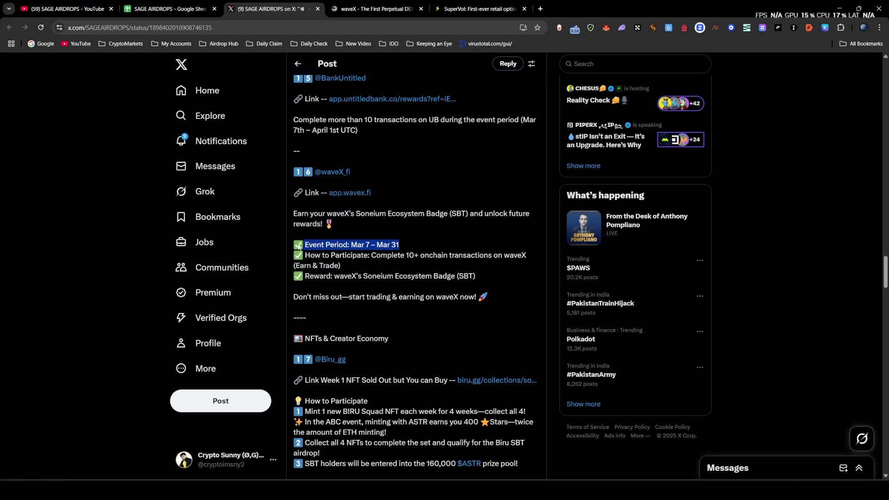
{"action": "left_click", "coordinate": [334, 263]}
{"action": "left_click_drag", "start_coordinate": [308, 254], "coordinate": [511, 258]}
{"action": "left_click_drag", "start_coordinate": [340, 267], "coordinate": [288, 267]}
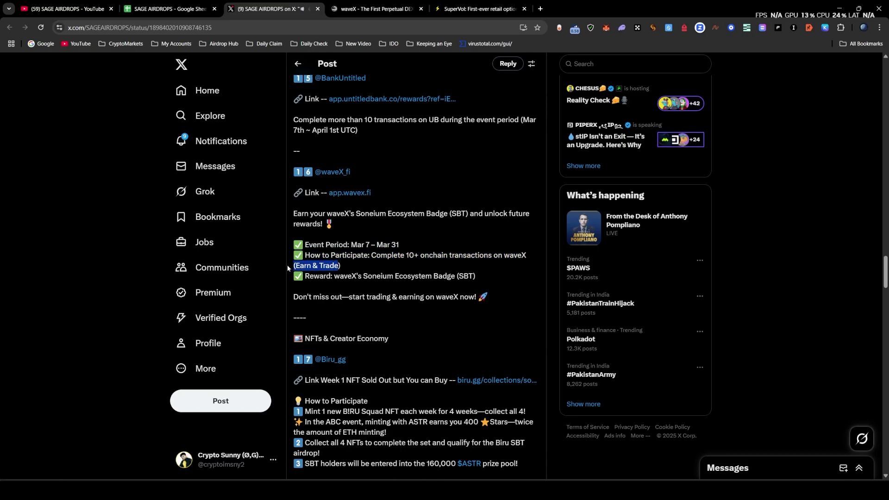
{"action": "left_click", "coordinate": [379, 277]}
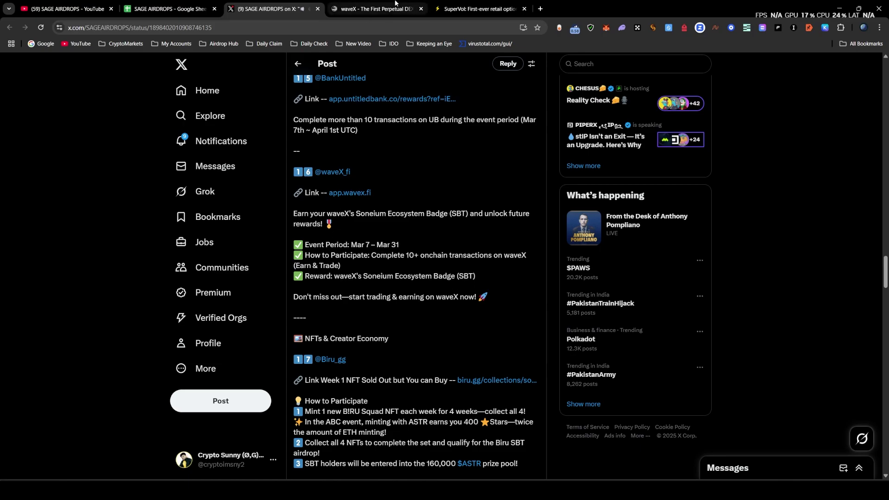
Switch to waveX and look over its trading page and the Earn page for WLP.
{"action": "left_click", "coordinate": [376, 9]}
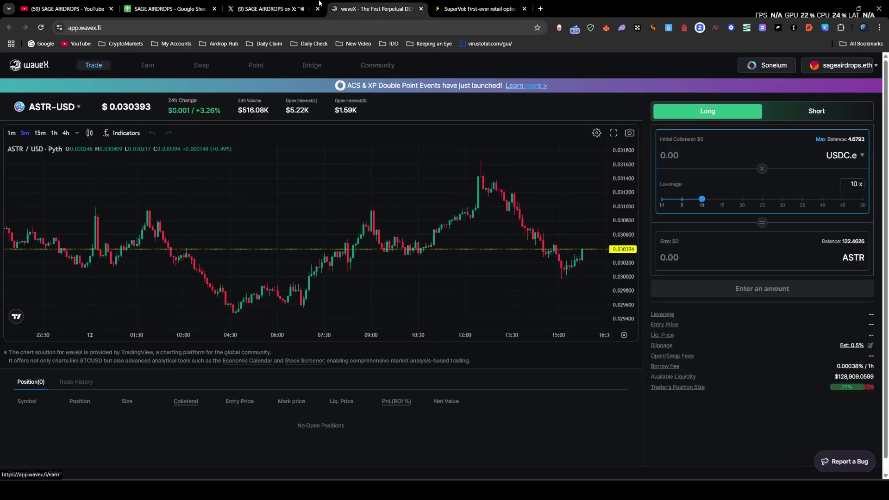
{"action": "left_click", "coordinate": [273, 8]}
{"action": "left_click", "coordinate": [376, 9]}
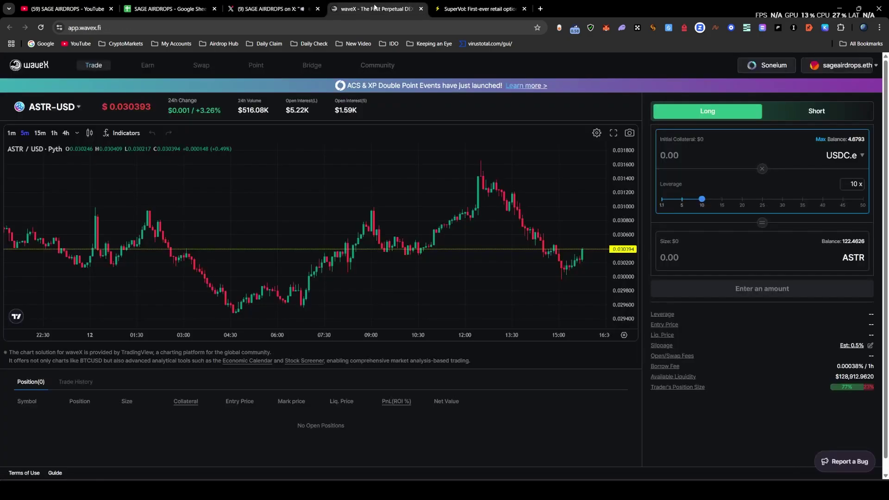
{"action": "left_click", "coordinate": [147, 65]}
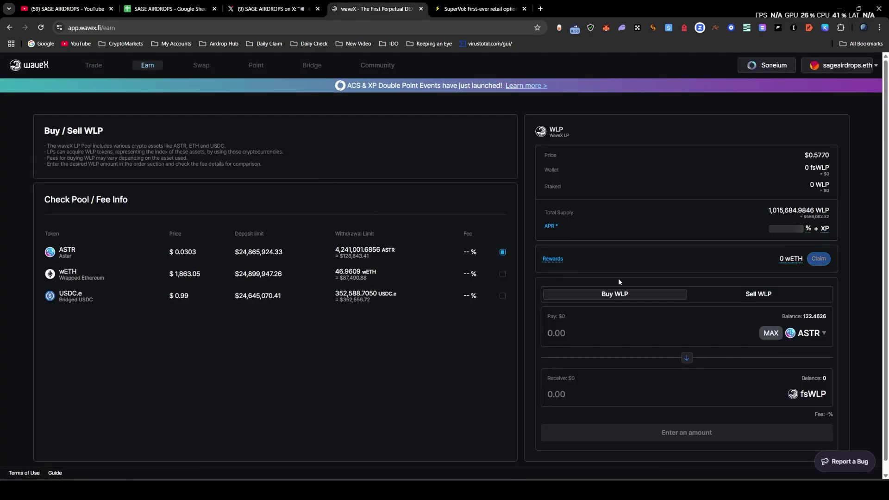
Return to the ASTR-USD trading page, choose a long position and select ETH as the collateral token.
{"action": "left_click", "coordinate": [88, 65]}
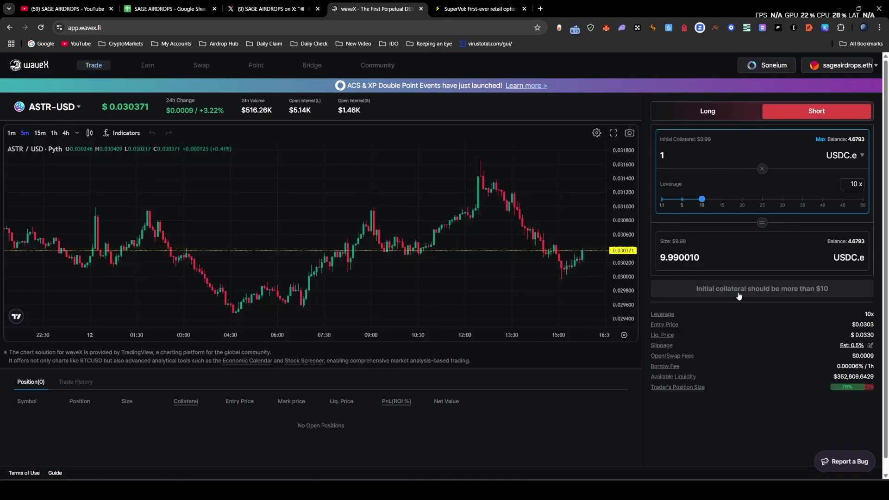
{"action": "left_click", "coordinate": [723, 114]}
{"action": "left_click", "coordinate": [848, 155]}
{"action": "left_click", "coordinate": [848, 189]}
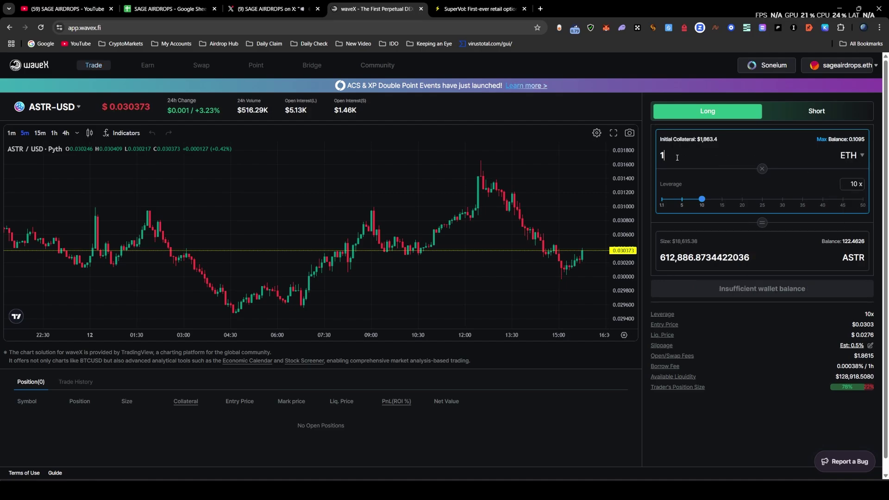
Set the long position's initial collateral to 0.006 ETH and its leverage to 1.1x.
{"action": "type", "text": ".090"}
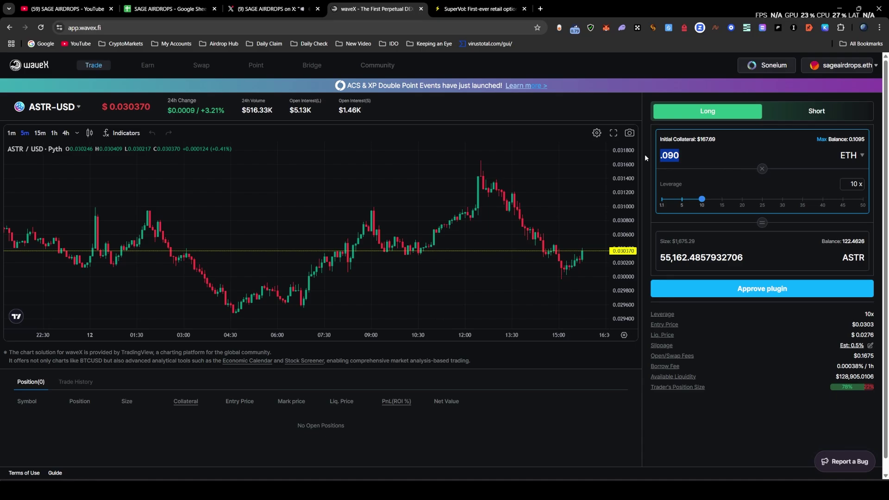
{"action": "key", "text": "BackSpace"}
{"action": "key", "text": "BackSpace"}
{"action": "key", "text": "BackSpace"}
{"action": "type", "text": "006"}
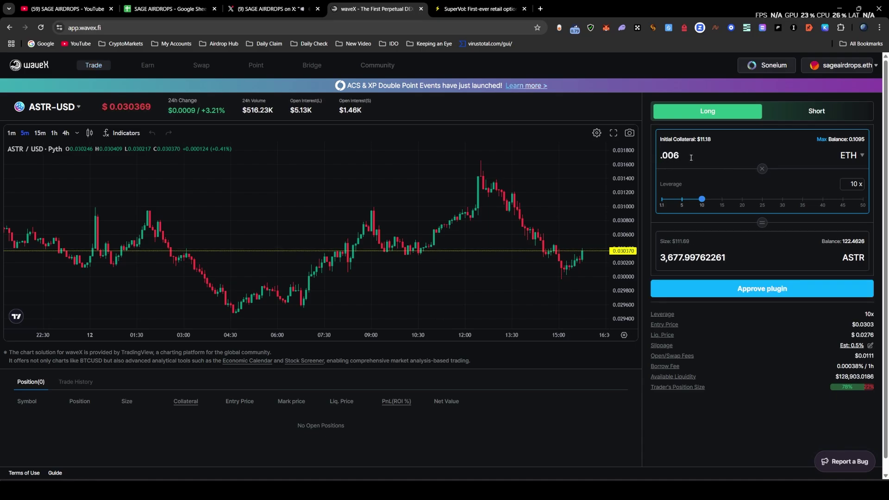
{"action": "left_click_drag", "start_coordinate": [702, 198], "coordinate": [654, 200]}
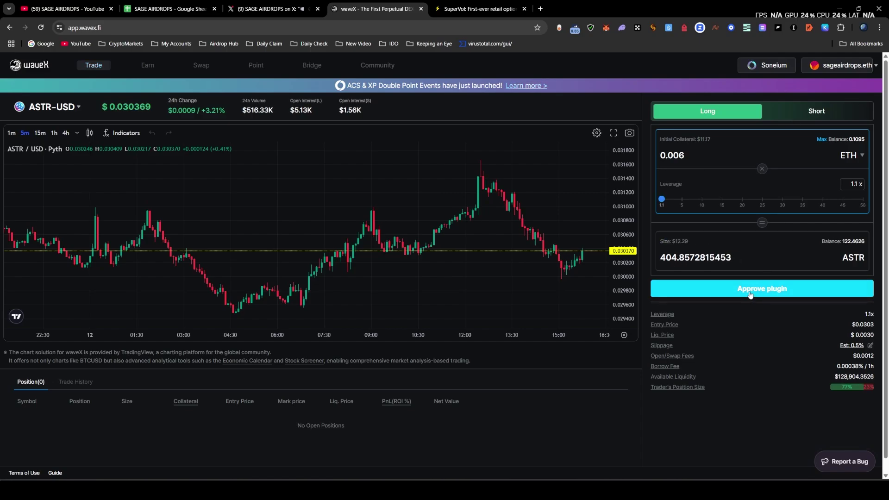
Recheck the waveX task in the X post, and approve the waveX trading plugin in the wallet.
{"action": "left_click", "coordinate": [278, 9]}
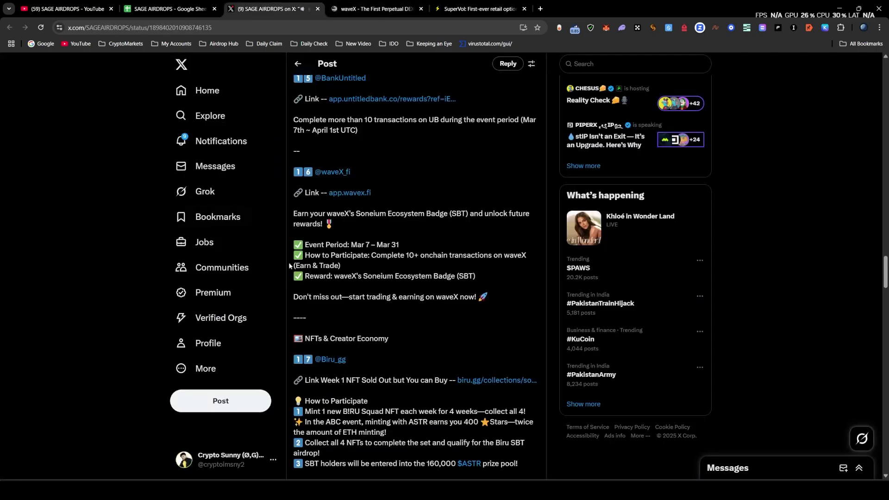
{"action": "left_click", "coordinate": [368, 4]}
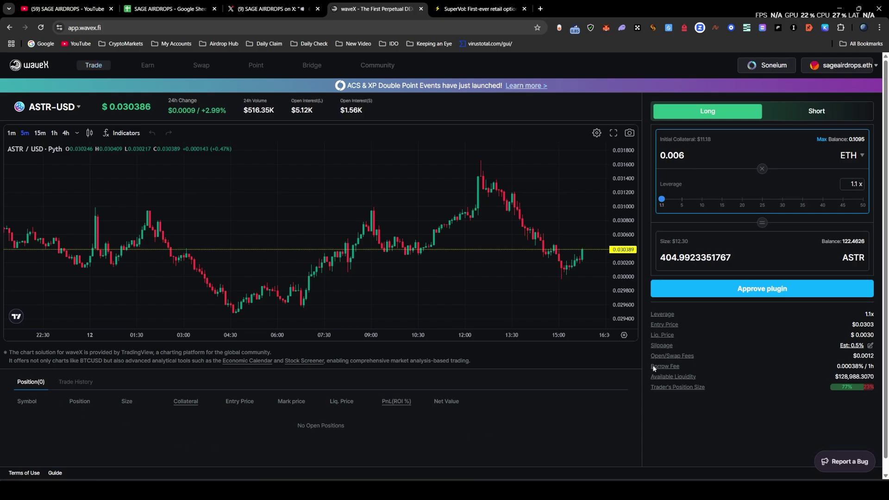
{"action": "left_click", "coordinate": [771, 292]}
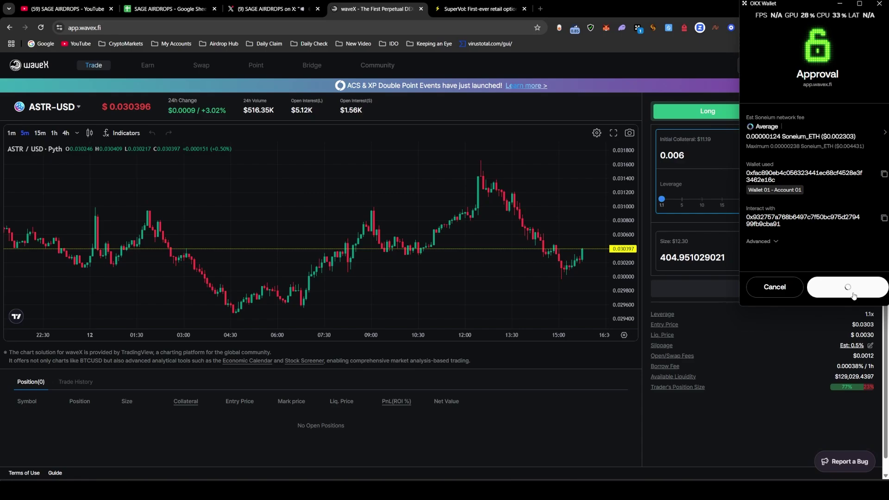
{"action": "left_click", "coordinate": [850, 287]}
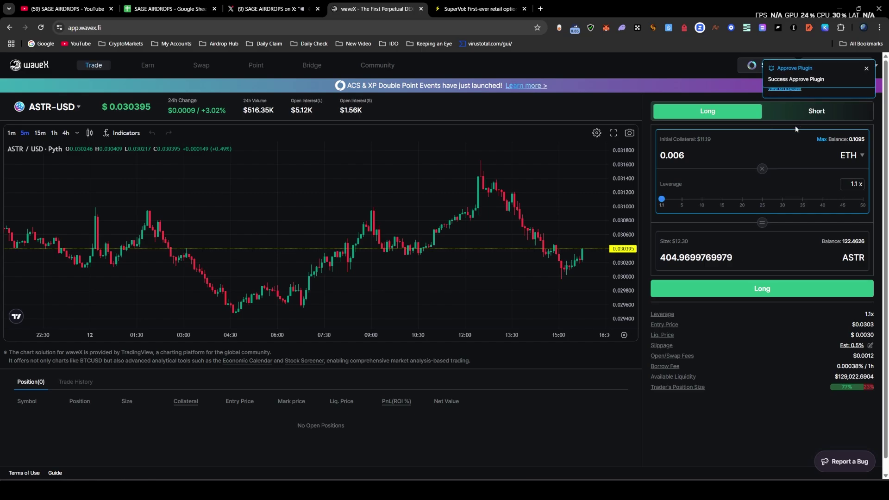
Open the ASTR long position with 0.006 ETH and confirm the transaction in the wallet.
{"action": "scroll", "coordinate": [129, 414], "scroll_direction": "down", "scroll_amount": 1}
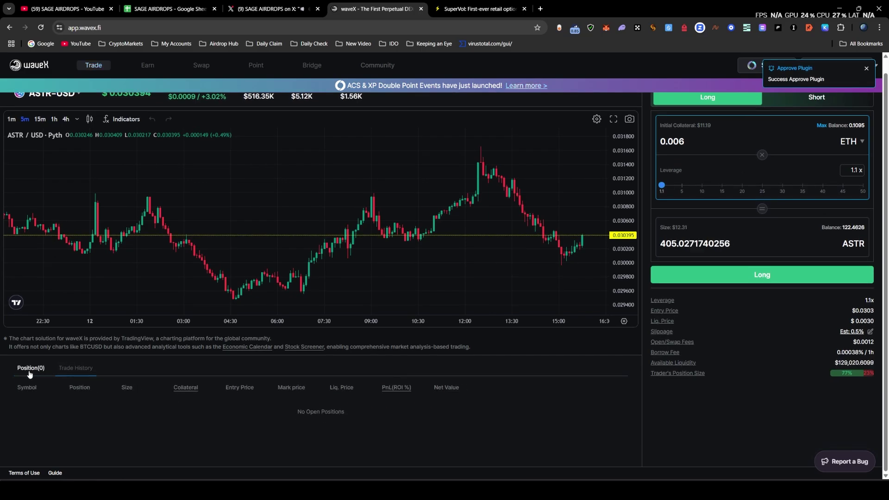
{"action": "left_click", "coordinate": [770, 276]}
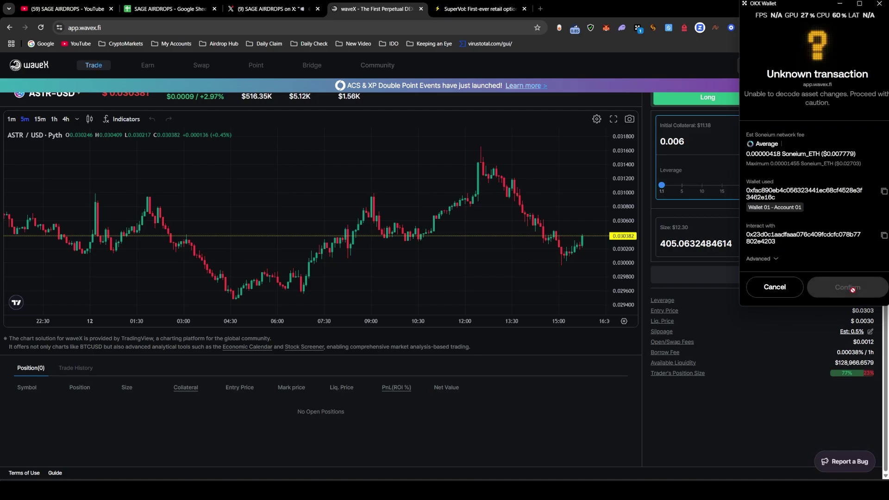
{"action": "left_click", "coordinate": [854, 291]}
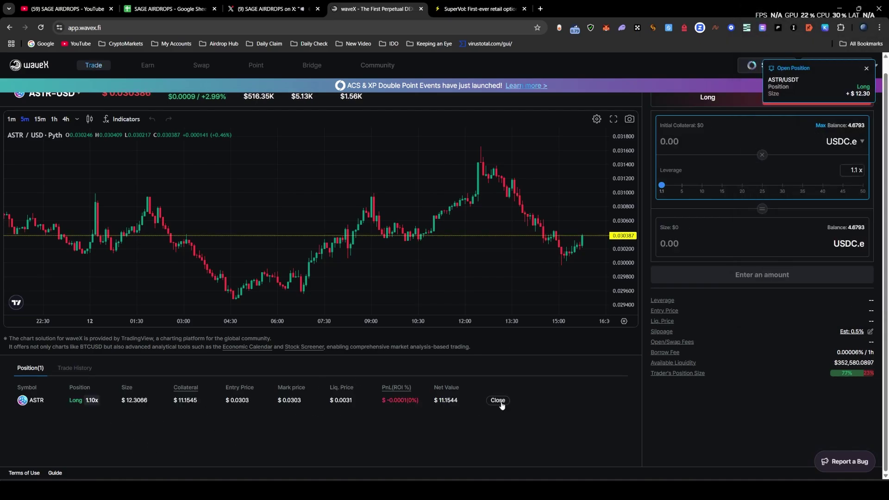
Close the open ASTR long position with wallet confirmation, checking the X post and the position's status meanwhile.
{"action": "left_click", "coordinate": [498, 400]}
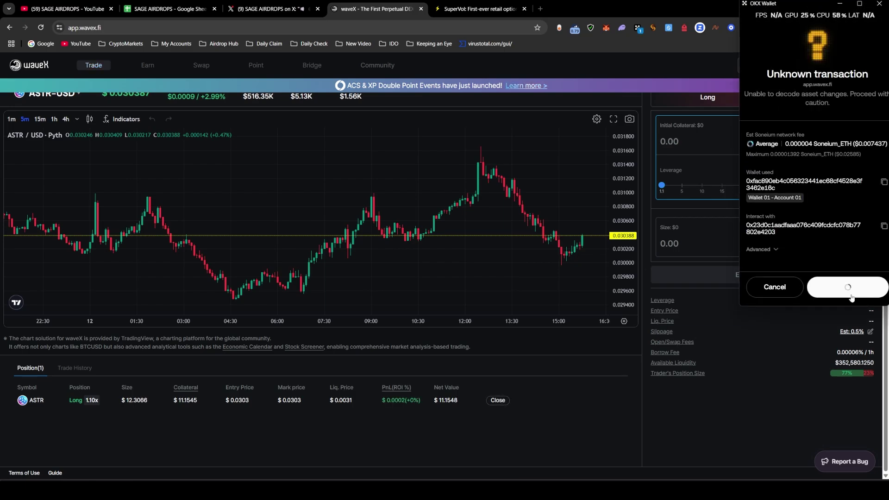
{"action": "left_click", "coordinate": [847, 288]}
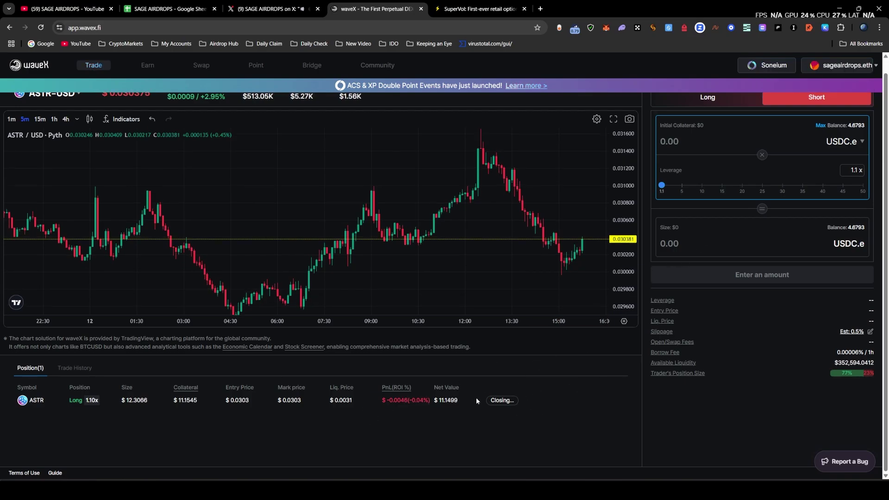
{"action": "left_click", "coordinate": [243, 3]}
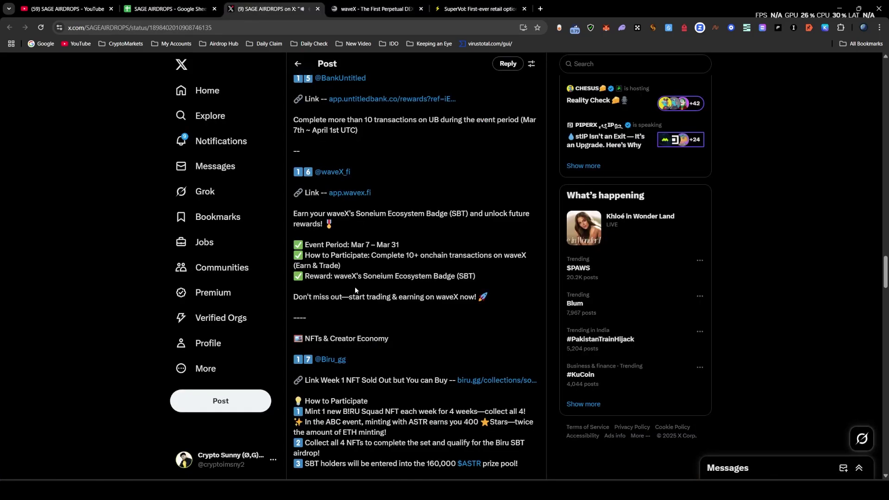
{"action": "left_click", "coordinate": [380, 4]}
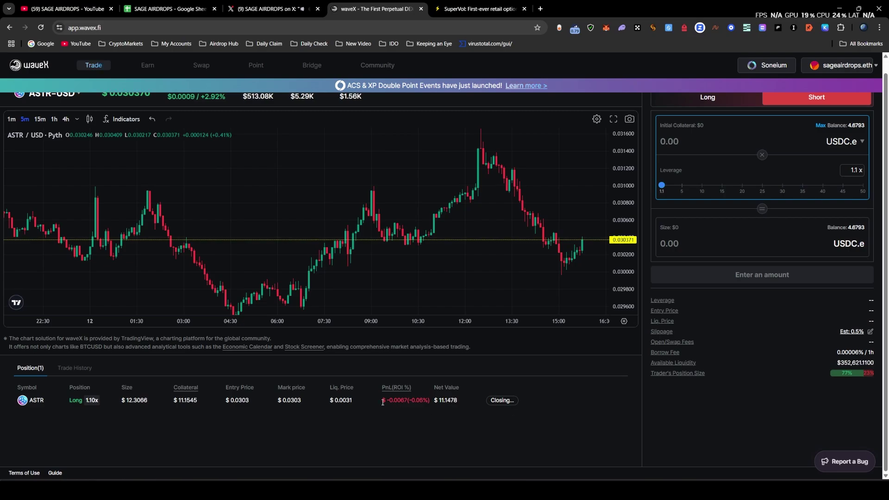
{"action": "left_click_drag", "start_coordinate": [382, 402], "coordinate": [418, 403]}
{"action": "scroll", "coordinate": [680, 153], "scroll_direction": "up", "scroll_amount": 1}
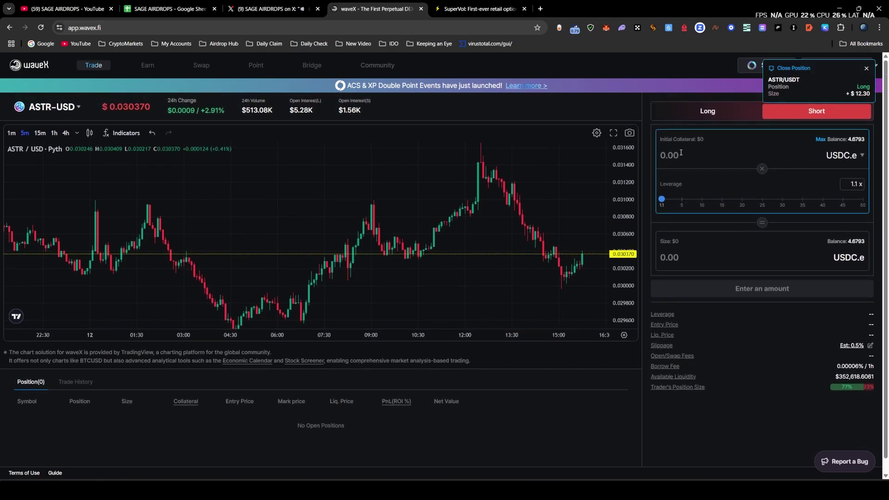
Look over the WLP buy and sell form and the pool's withdrawal limits on waveX's Earn page.
{"action": "left_click", "coordinate": [148, 65]}
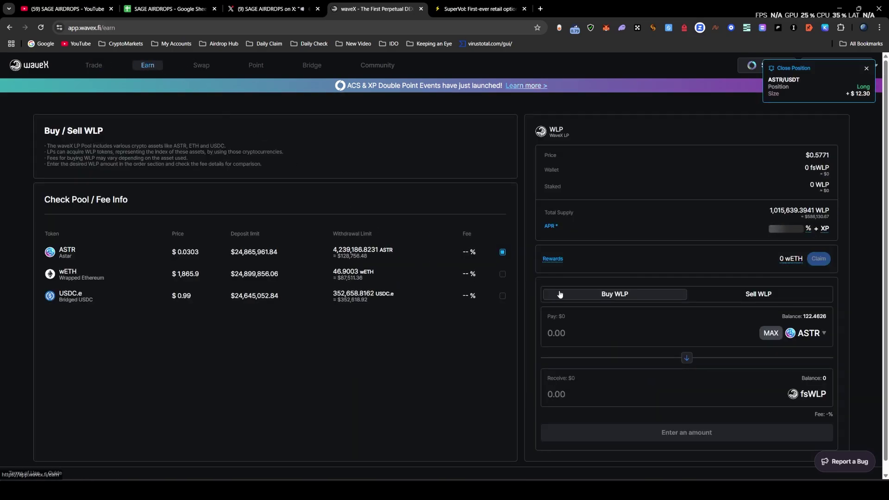
{"action": "left_click", "coordinate": [731, 298]}
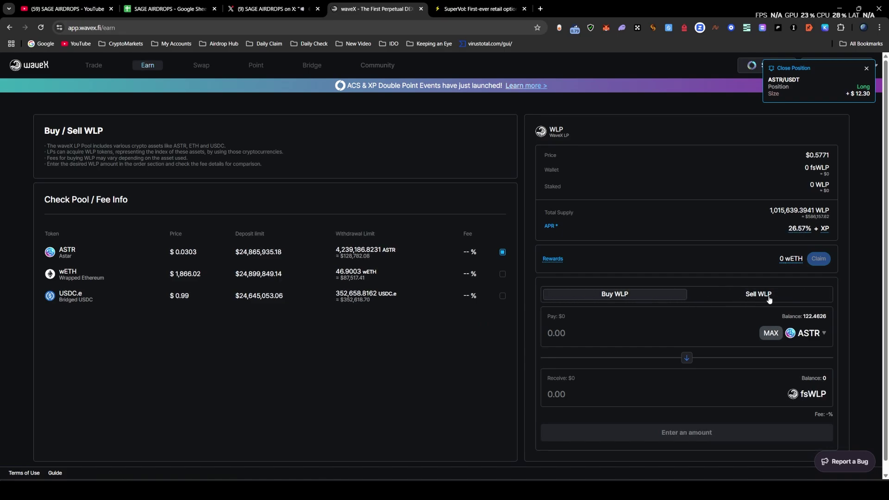
{"action": "left_click", "coordinate": [569, 335]}
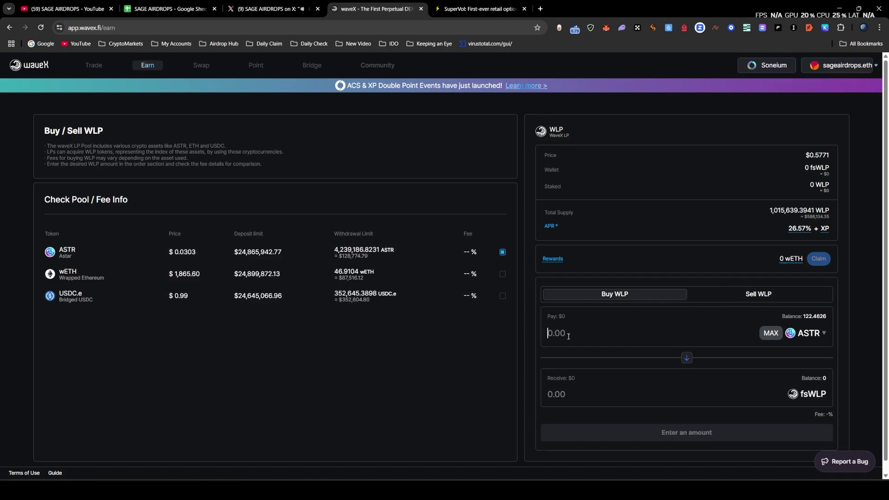
{"action": "mouse_move", "coordinate": [371, 254]}
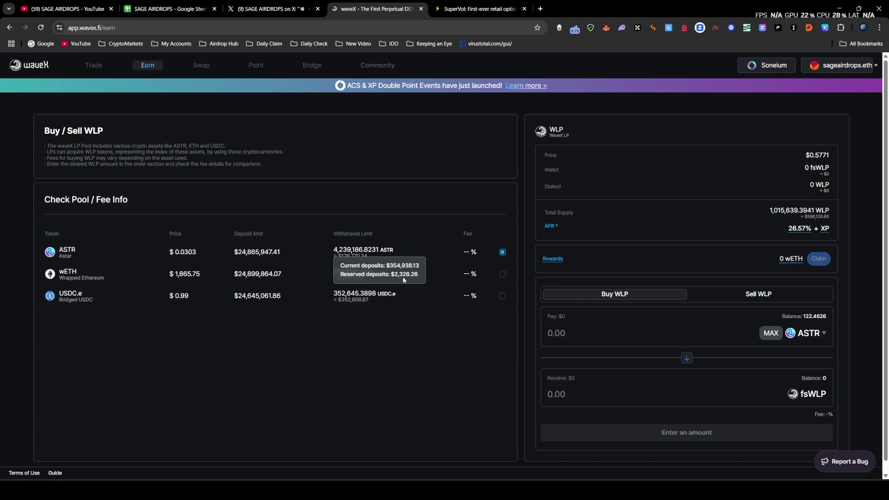
Return to waveX's trading page and compare it with the Earn & Trade requirement under entry 16 of the X post.
{"action": "left_click", "coordinate": [95, 64]}
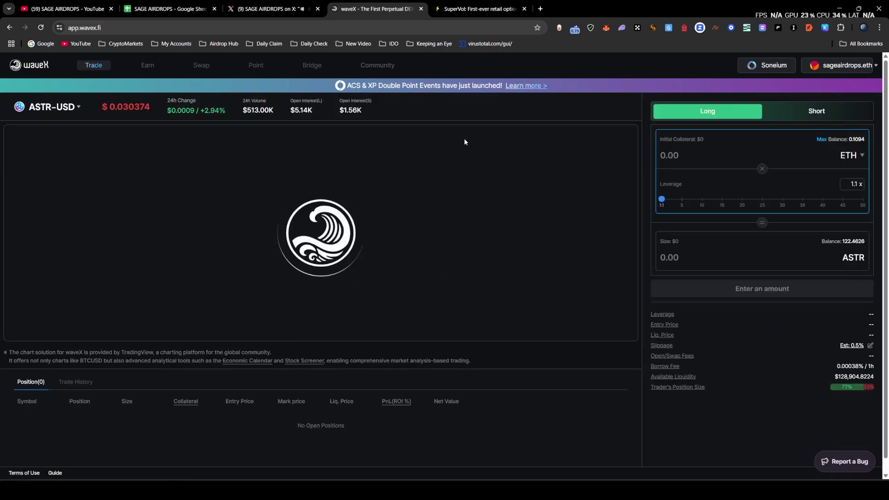
{"action": "key", "text": "ctrl+shift+Tab"}
{"action": "left_click_drag", "start_coordinate": [309, 265], "coordinate": [334, 264]}
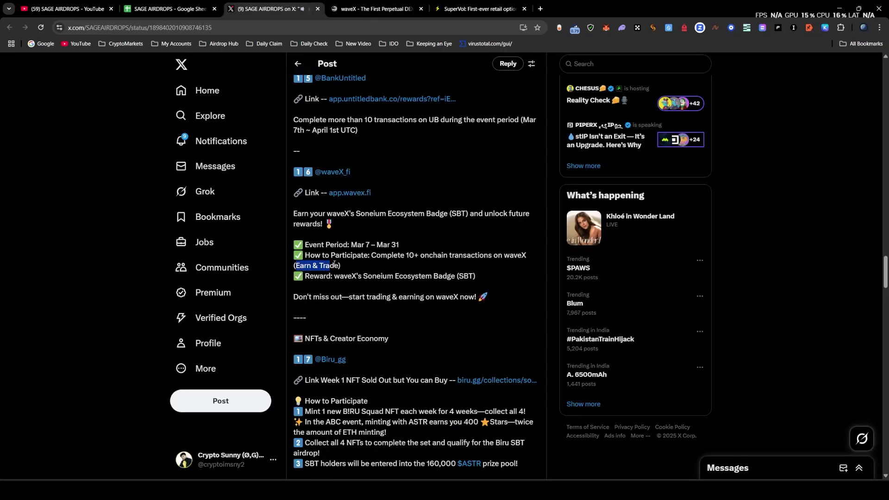
{"action": "left_click", "coordinate": [348, 5]}
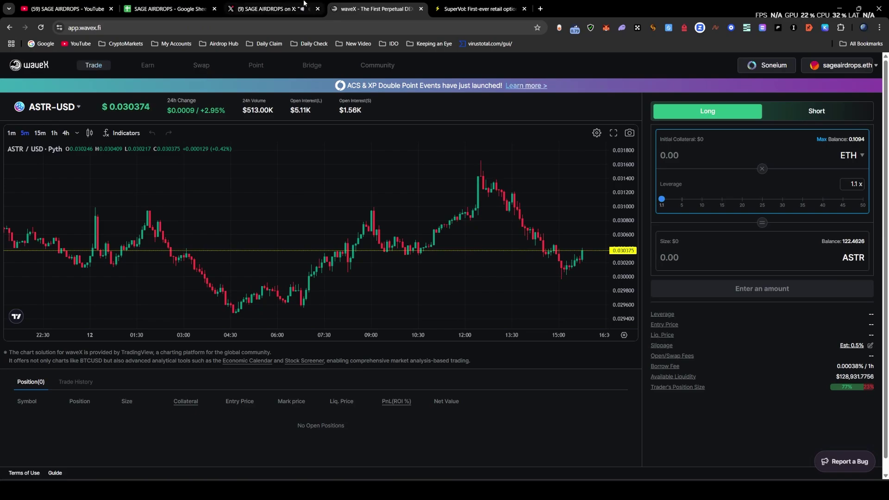
{"action": "left_click", "coordinate": [304, 5]}
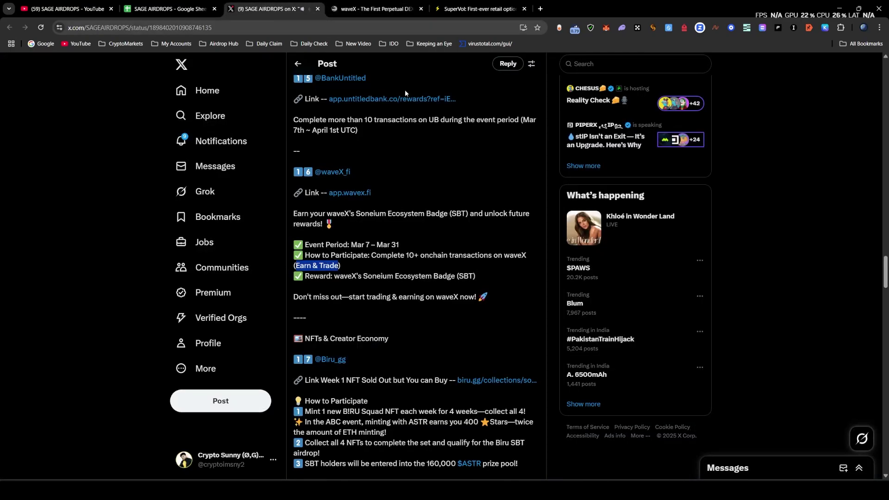
{"action": "left_click", "coordinate": [333, 176]}
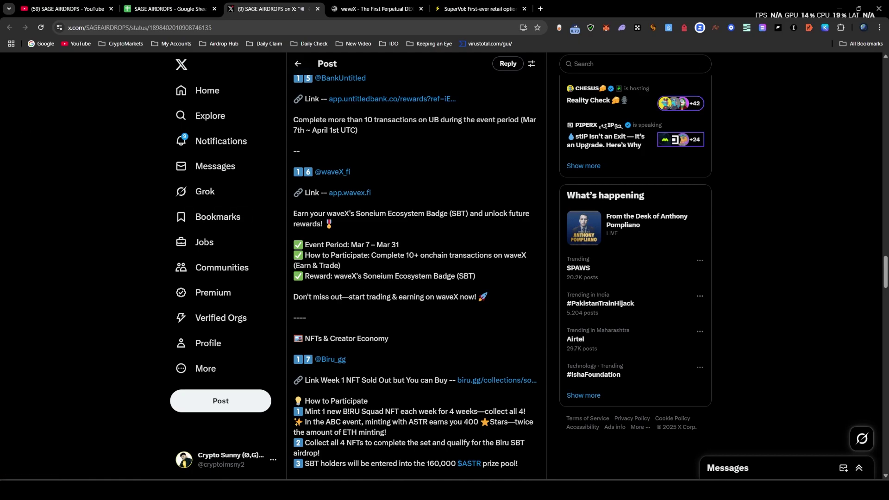
Open the Biru collection link under entry 17 of the X post, close the waveX page and return to the post.
{"action": "scroll", "coordinate": [95, 187], "scroll_direction": "down", "scroll_amount": 4}
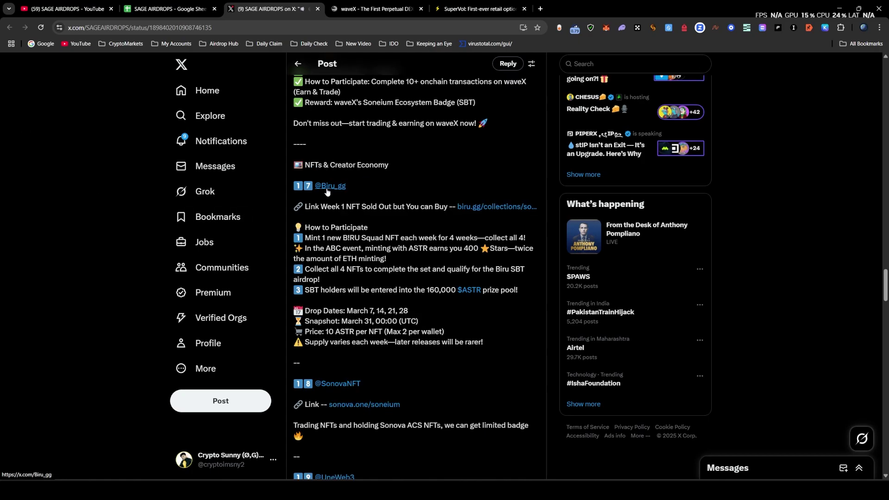
{"action": "left_click", "coordinate": [492, 207]}
{"action": "left_click", "coordinate": [487, 6]}
{"action": "left_click", "coordinate": [524, 9]}
{"action": "left_click", "coordinate": [297, 4]}
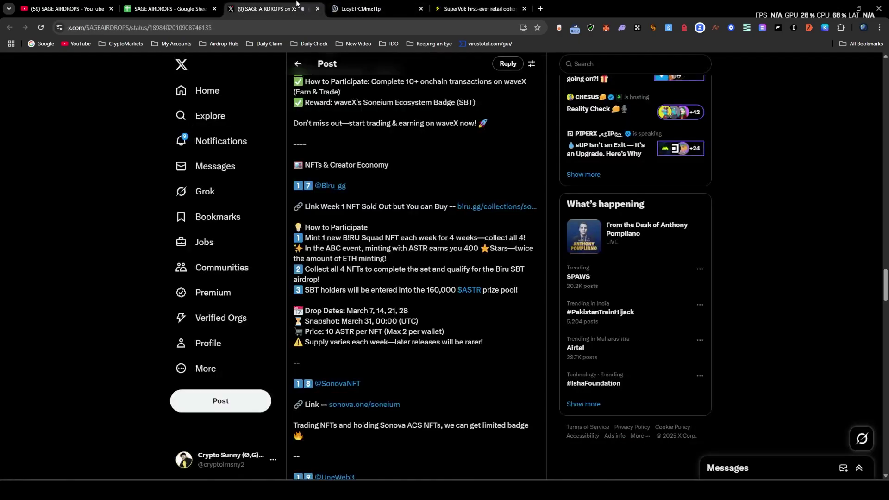
Read the weekly B!RU Squad NFT mint requirement and the drop dates under entry 17 of the X post.
{"action": "left_click_drag", "start_coordinate": [304, 240], "coordinate": [466, 240]}
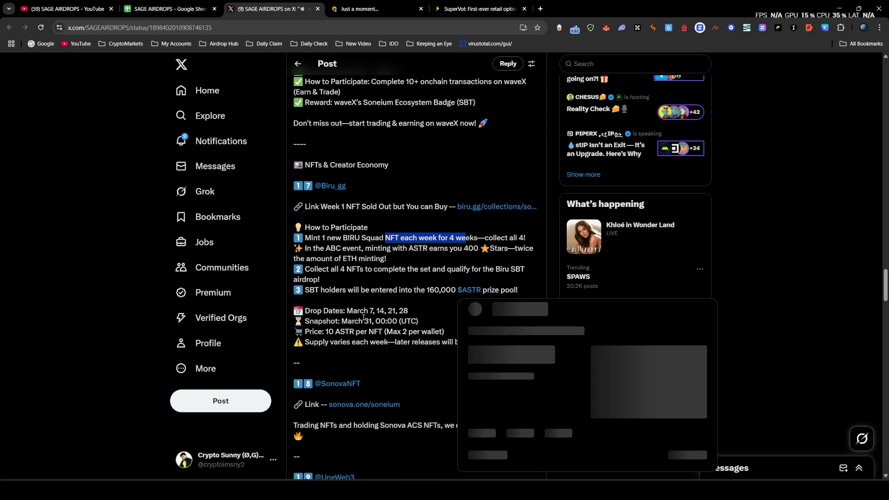
{"action": "left_click_drag", "start_coordinate": [373, 311], "coordinate": [304, 311]}
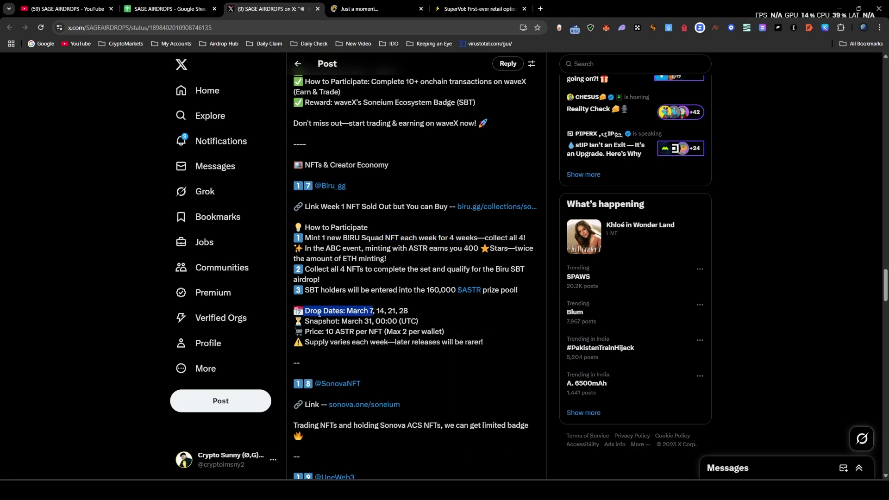
{"action": "left_click", "coordinate": [370, 311]}
{"action": "left_click", "coordinate": [385, 4]}
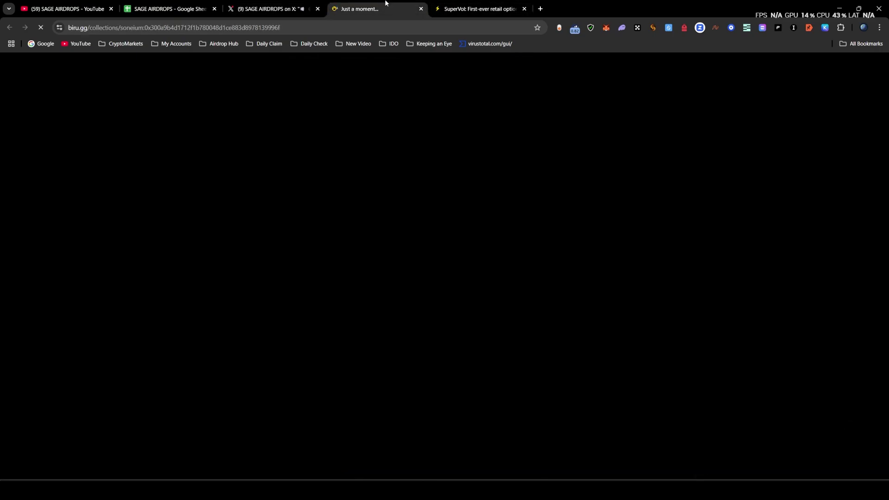
{"action": "key", "text": "ctrl+shift+Tab"}
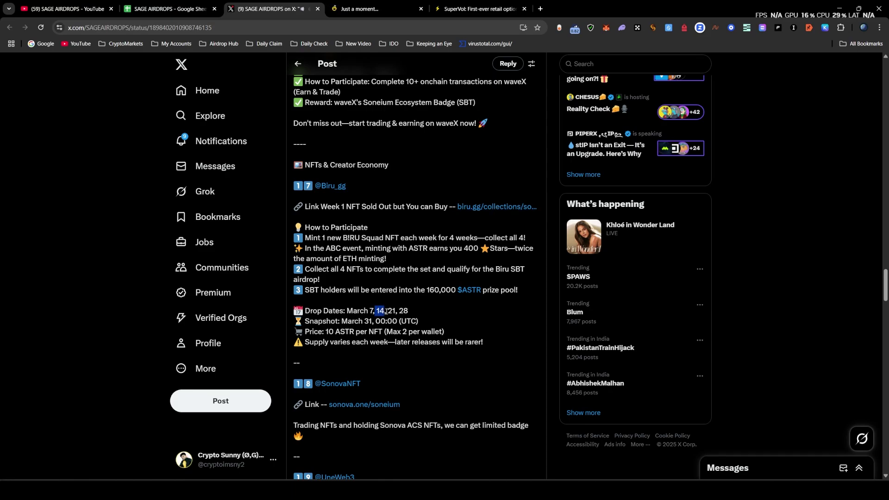
{"action": "left_click_drag", "start_coordinate": [387, 310], "coordinate": [409, 311]}
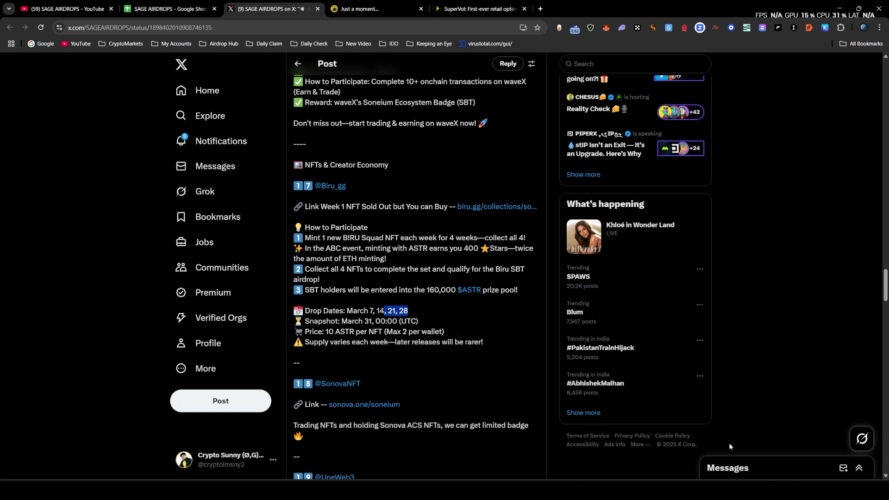
{"action": "left_click", "coordinate": [388, 314]}
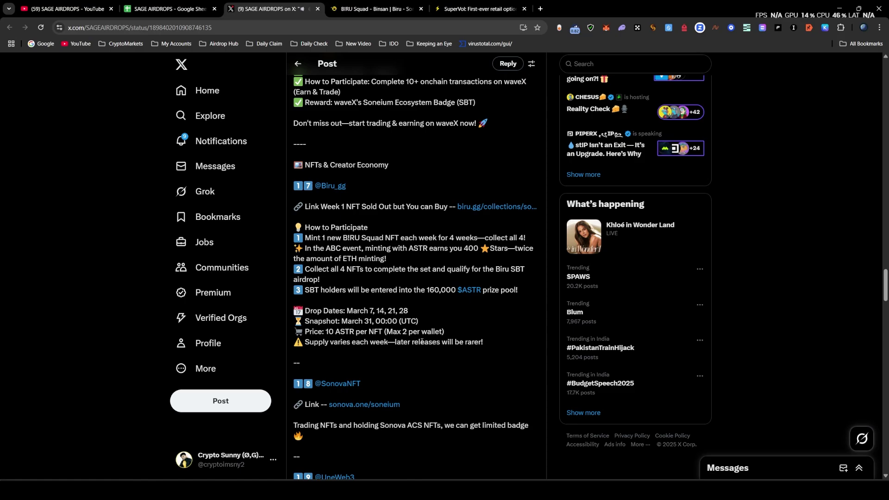
Check the NFT price, per-wallet limit and supply note under entry 17.
{"action": "mouse_move", "coordinate": [326, 333]}
{"action": "left_mouse_down"}
{"action": "mouse_move", "coordinate": [375, 333]}
{"action": "mouse_move", "coordinate": [330, 332]}
{"action": "left_mouse_up"}
{"action": "left_click", "coordinate": [354, 331]}
{"action": "left_click_drag", "start_coordinate": [448, 334], "coordinate": [482, 343]}
{"action": "left_click", "coordinate": [318, 333]}
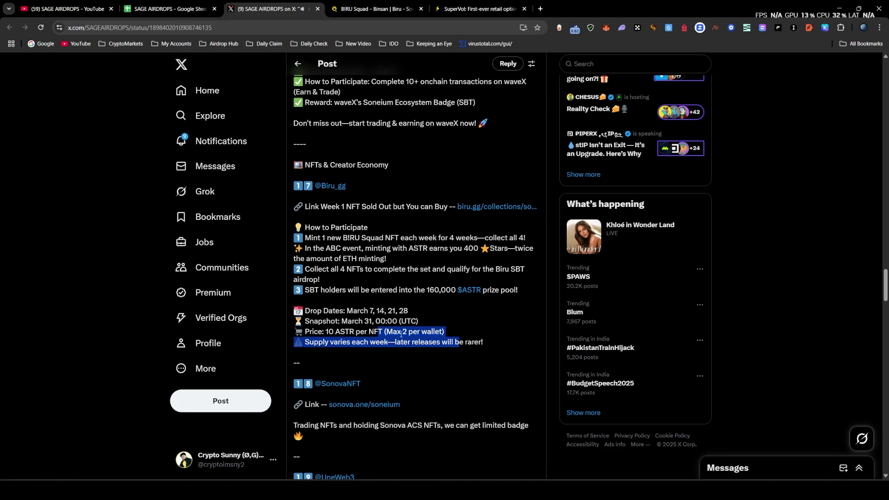
{"action": "left_click", "coordinate": [360, 317]}
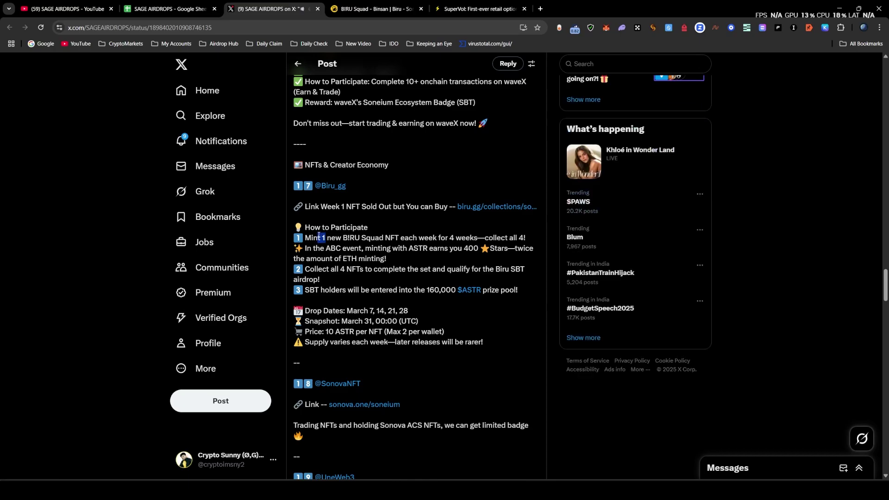
{"action": "key", "text": "ctrl+Tab"}
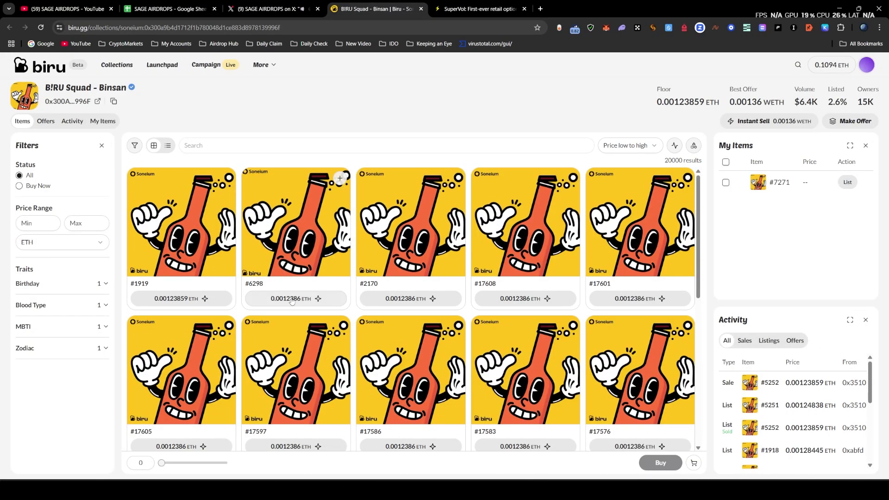
{"action": "left_click", "coordinate": [198, 300]}
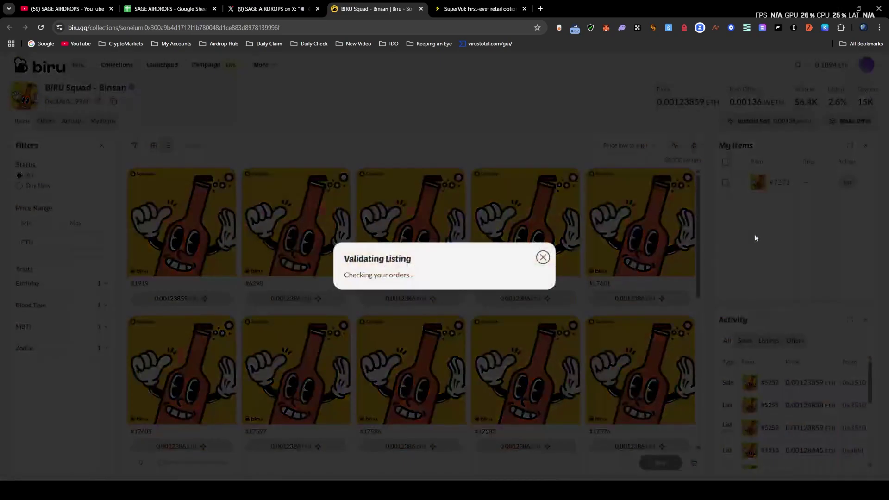
{"action": "left_click", "coordinate": [805, 187]}
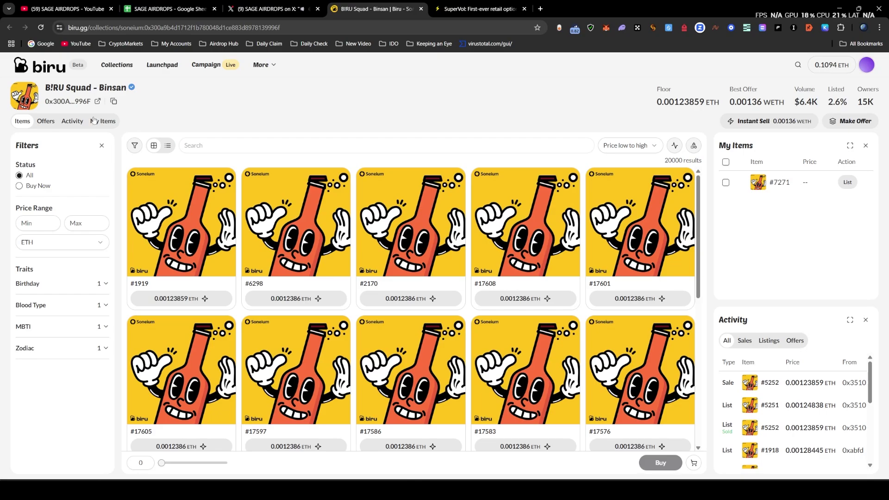
Check the snapshot date under entry 17 of the X post alongside the B!RU Squad - Binsan listings on Biru.
{"action": "key", "text": "ctrl+shift+Tab"}
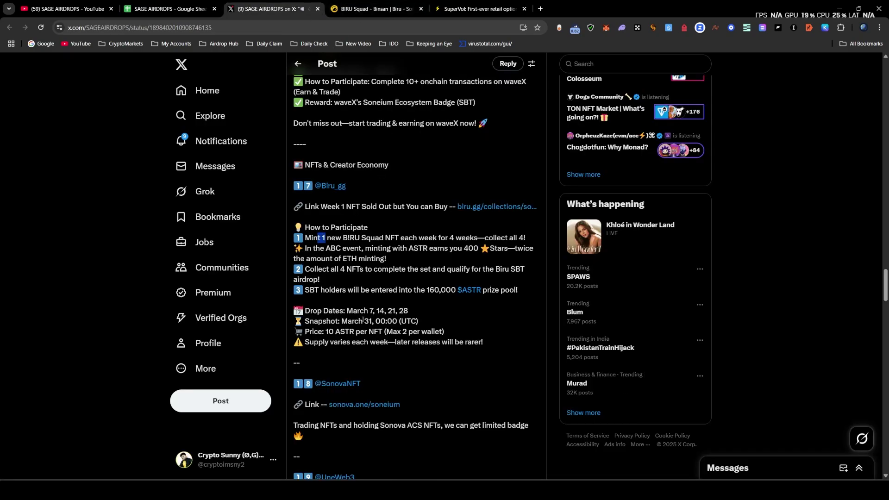
{"action": "key", "text": "ctrl+Tab"}
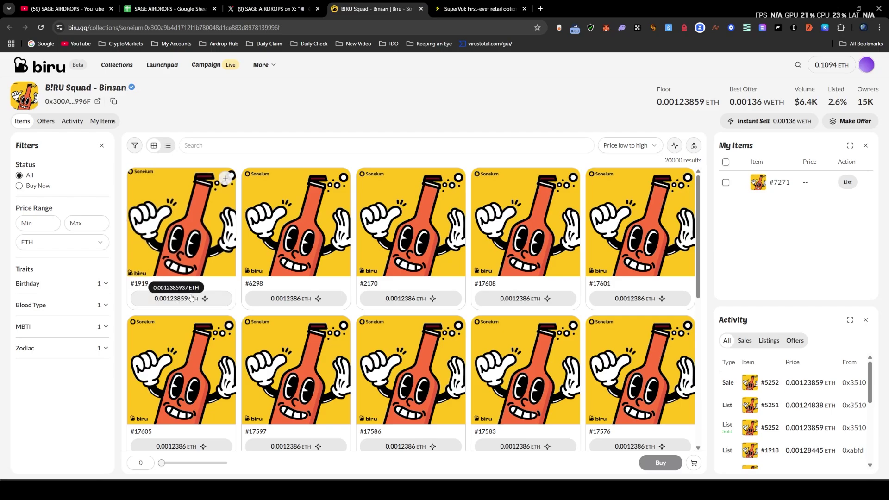
{"action": "left_click", "coordinate": [282, 3]}
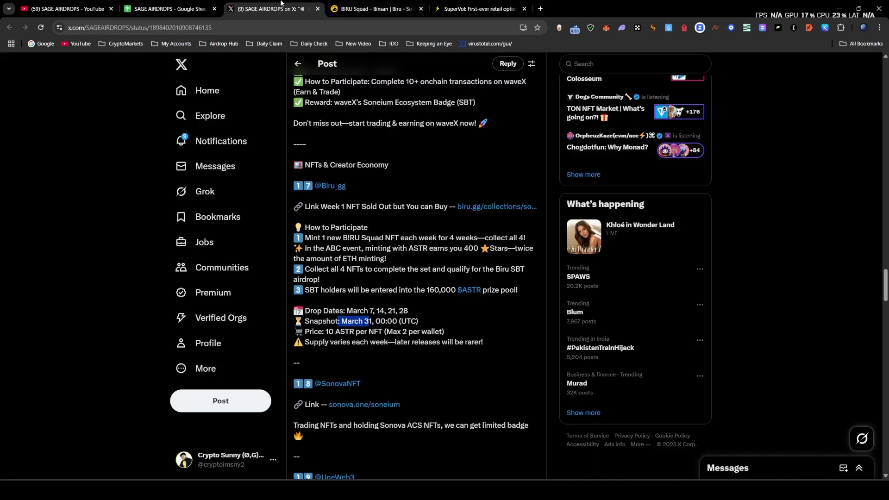
{"action": "left_click", "coordinate": [421, 320]}
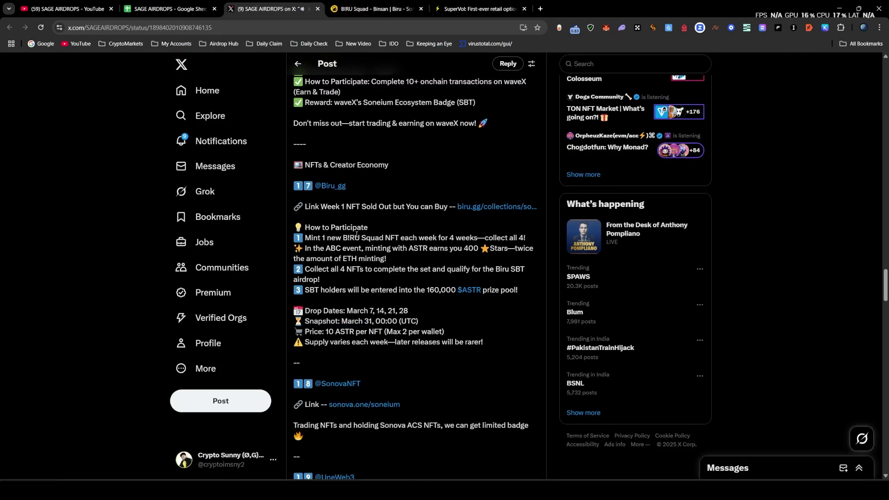
Look over Biru's Astar Brew Challenge campaign page and leaderboard, and the featured banners on its Launchpad.
{"action": "left_click", "coordinate": [415, 3]}
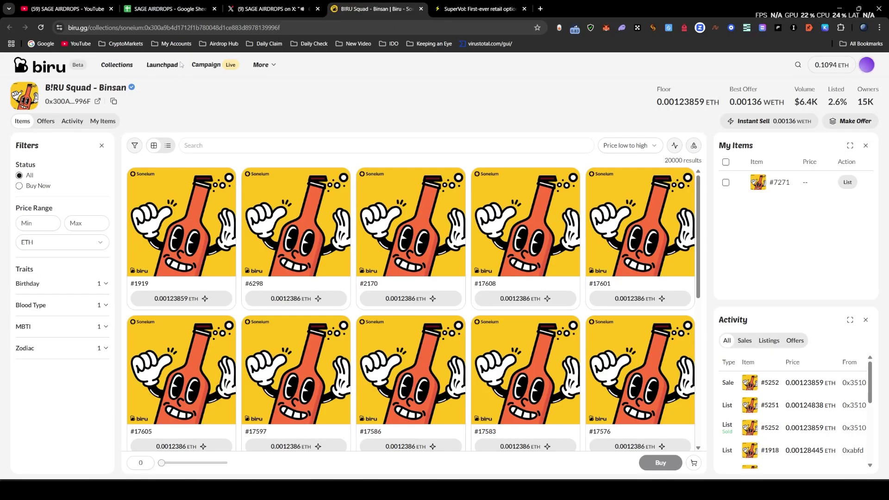
{"action": "left_click", "coordinate": [212, 66]}
{"action": "scroll", "coordinate": [353, 352], "scroll_direction": "down", "scroll_amount": 7}
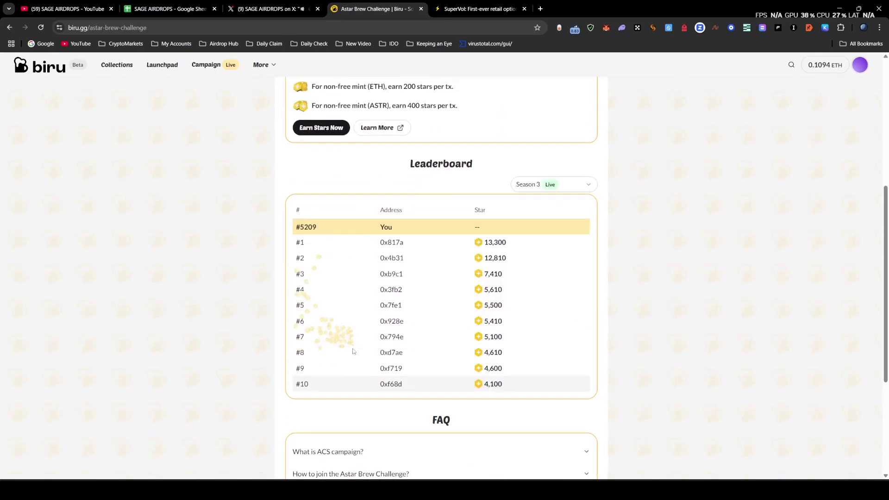
{"action": "scroll", "coordinate": [353, 351], "scroll_direction": "up", "scroll_amount": 7}
{"action": "left_click", "coordinate": [157, 66]}
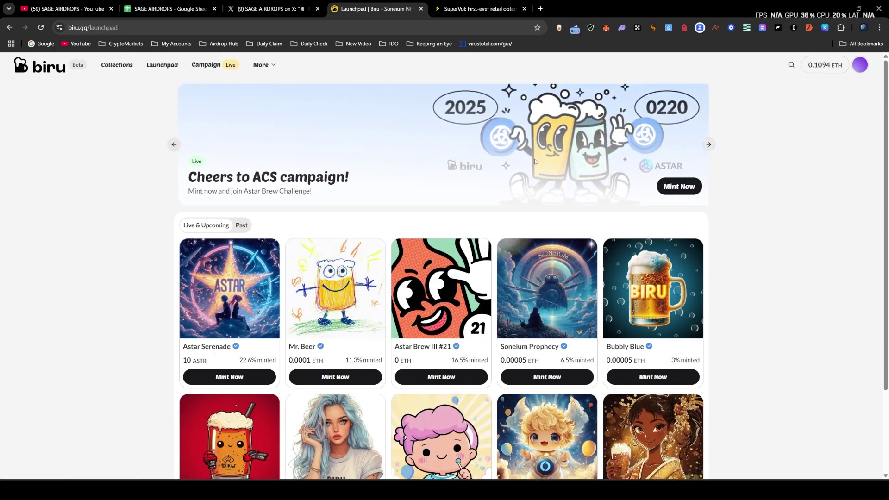
{"action": "left_click", "coordinate": [709, 145]}
{"action": "left_click", "coordinate": [709, 145]}
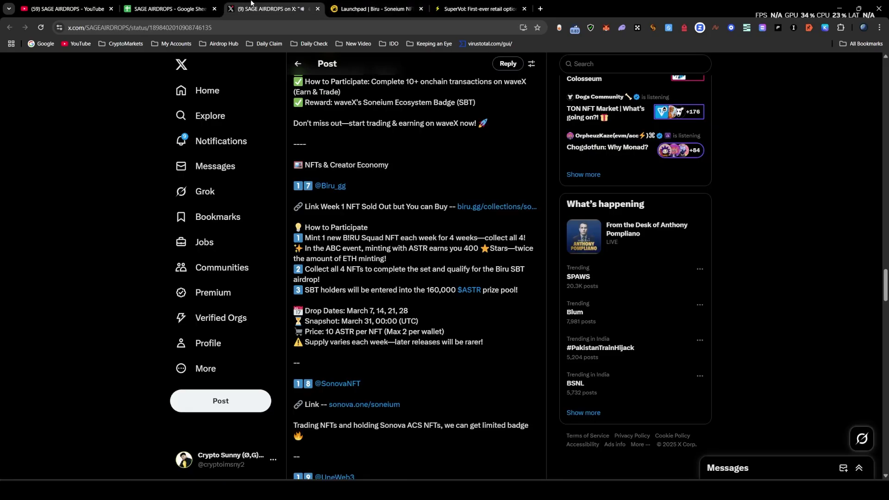
Review the drop dates and the collect-all-4 rule in the X post's entry 17, glancing at the Biru and SuperVol pages.
{"action": "left_click", "coordinate": [273, 9]}
{"action": "left_click_drag", "start_coordinate": [386, 311], "coordinate": [378, 311]}
{"action": "left_click_drag", "start_coordinate": [525, 238], "coordinate": [317, 238]}
{"action": "left_click", "coordinate": [373, 277]}
{"action": "left_click", "coordinate": [391, 7]}
{"action": "left_click", "coordinate": [287, 6]}
{"action": "left_click", "coordinate": [486, 5]}
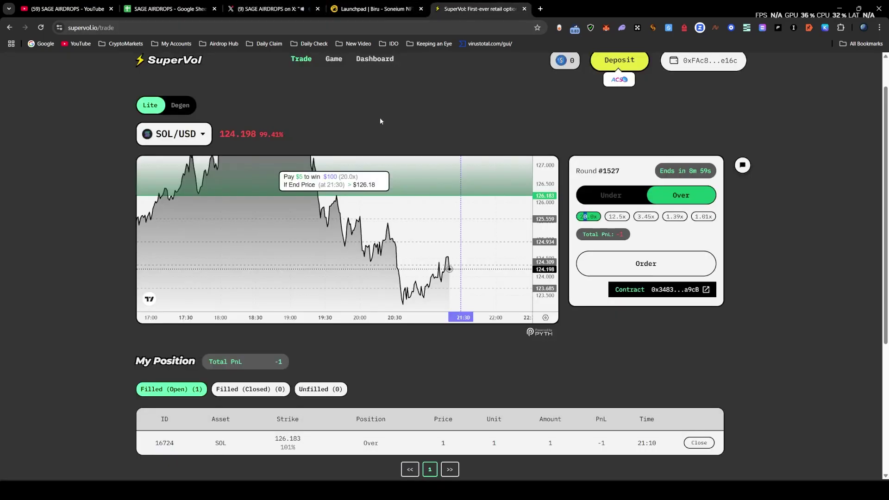
{"action": "left_click", "coordinate": [370, 7]}
{"action": "left_click", "coordinate": [305, 4]}
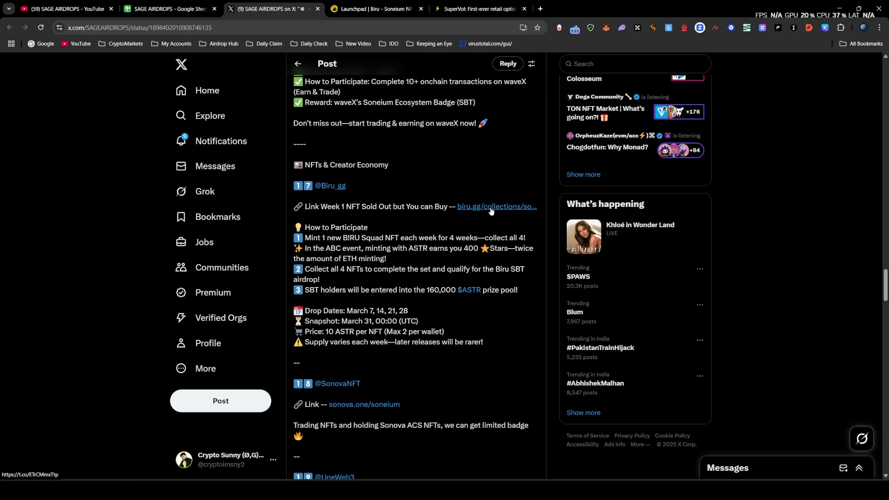
Go over entry 17's first two drop dates and its ASTR price per NFT again.
{"action": "left_click_drag", "start_coordinate": [373, 312], "coordinate": [296, 309]}
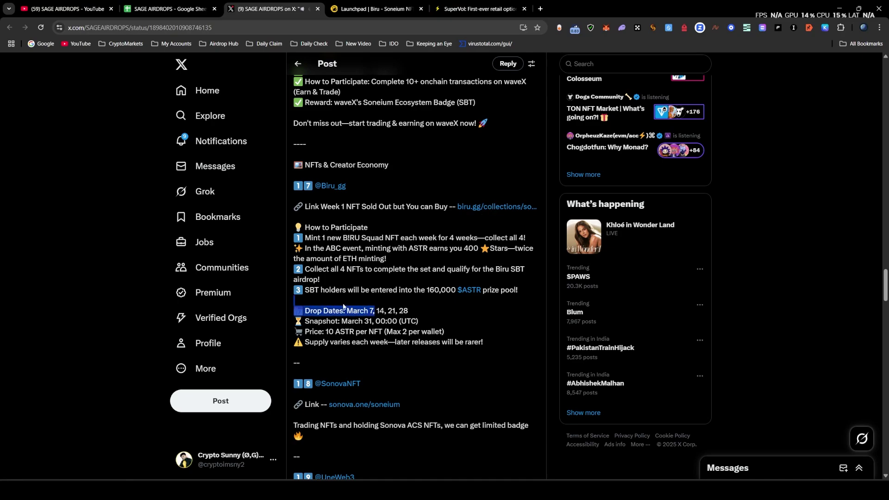
{"action": "left_click", "coordinate": [364, 311]}
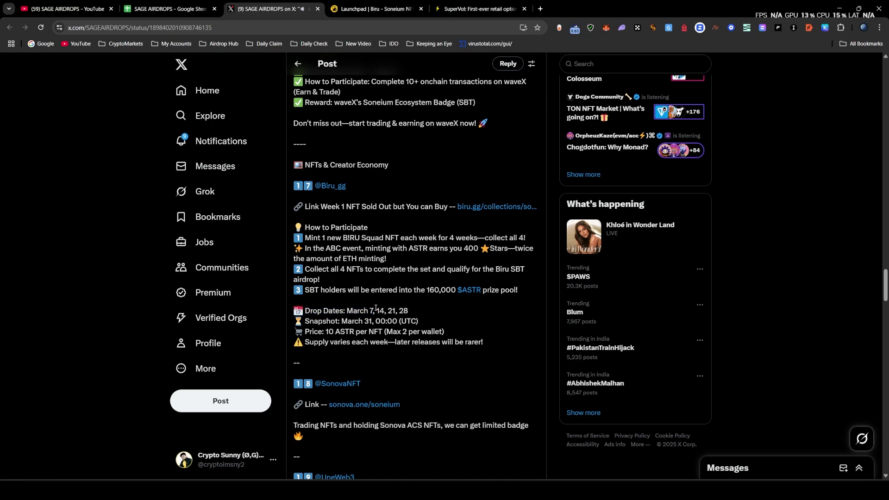
{"action": "left_click_drag", "start_coordinate": [376, 308], "coordinate": [356, 308]}
{"action": "left_click", "coordinate": [362, 314]}
{"action": "left_click_drag", "start_coordinate": [326, 331], "coordinate": [365, 332]}
{"action": "left_click", "coordinate": [366, 332]}
{"action": "left_click", "coordinate": [462, 332]}
Read the SBT holders' prize pool note and review the whole of entry 17.
{"action": "scroll", "coordinate": [343, 301], "scroll_direction": "down", "scroll_amount": 1}
{"action": "left_click_drag", "start_coordinate": [308, 248], "coordinate": [520, 248]}
{"action": "left_click", "coordinate": [371, 235]}
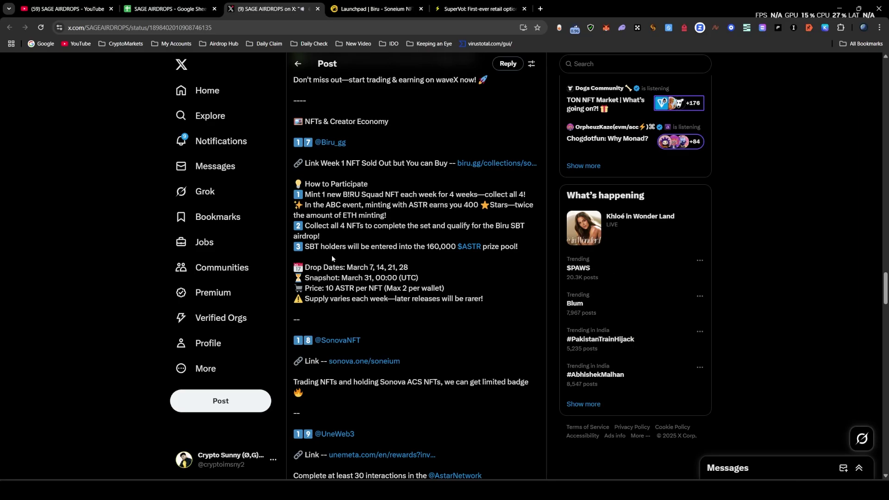
{"action": "scroll", "coordinate": [359, 263], "scroll_direction": "down", "scroll_amount": 1}
{"action": "scroll", "coordinate": [324, 209], "scroll_direction": "up", "scroll_amount": 1}
{"action": "left_click_drag", "start_coordinate": [294, 134], "coordinate": [426, 298]}
Find entry 18, SonovaNFT, in the X post and read its badge requirement.
{"action": "scroll", "coordinate": [390, 294], "scroll_direction": "down", "scroll_amount": 2}
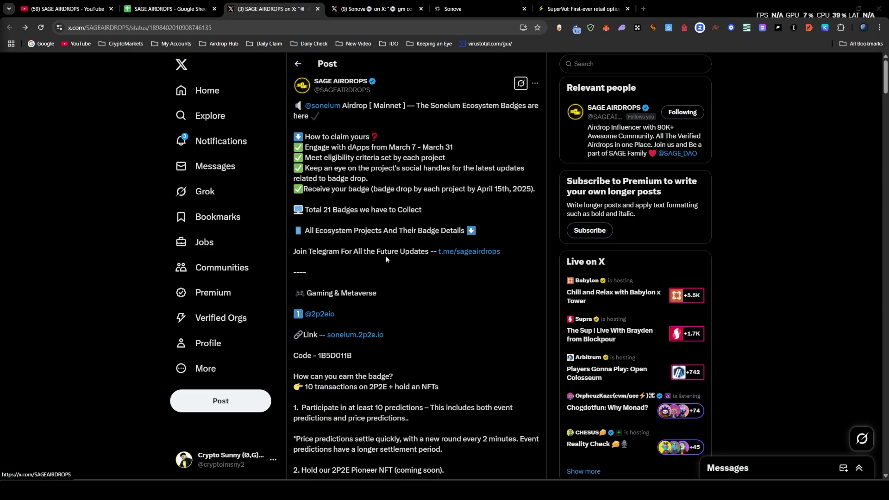
{"action": "scroll", "coordinate": [394, 263], "scroll_direction": "down", "scroll_amount": 8}
{"action": "scroll", "coordinate": [398, 280], "scroll_direction": "down", "scroll_amount": 12}
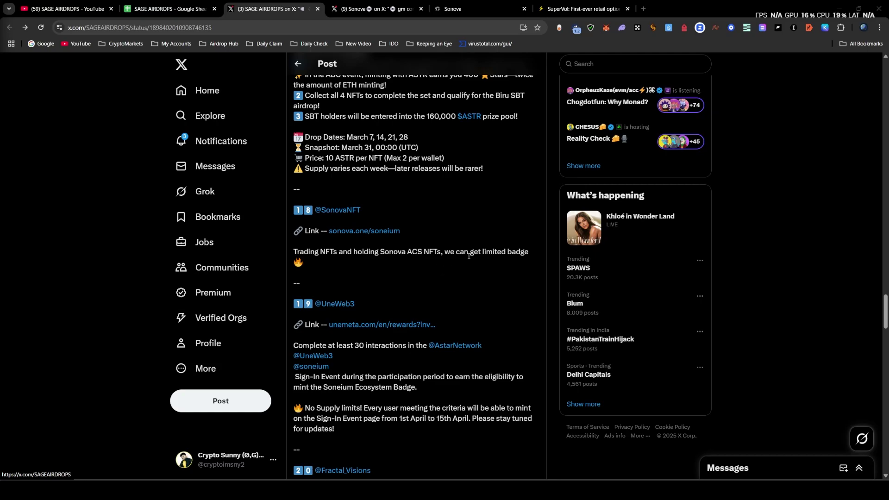
{"action": "left_click_drag", "start_coordinate": [294, 252], "coordinate": [333, 253]}
{"action": "left_click", "coordinate": [353, 254]}
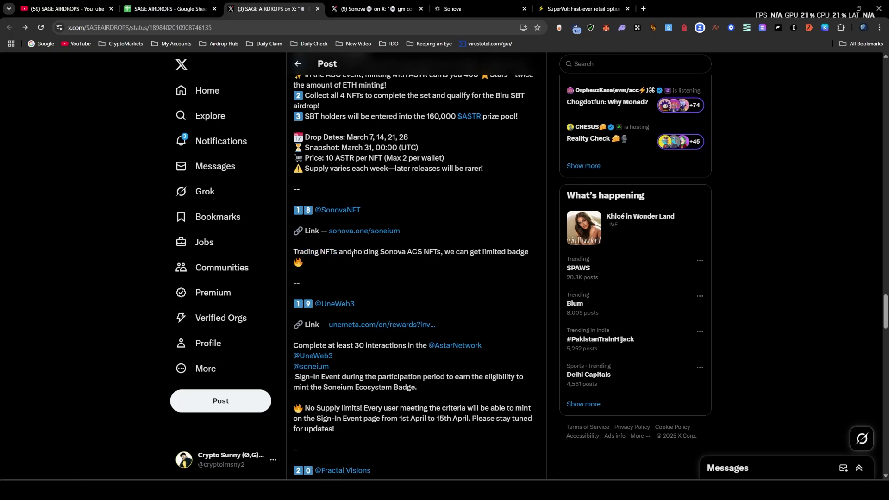
{"action": "triple_click", "coordinate": [333, 266]}
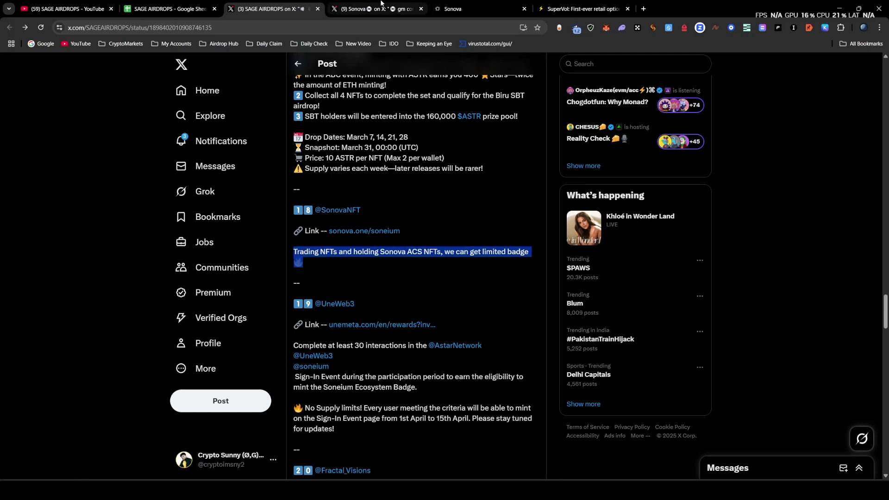
Read the badge conditions in Sonova's own X post, including the required number of NFT purchases, and return to the main post.
{"action": "left_click", "coordinate": [407, 9]}
{"action": "left_click_drag", "start_coordinate": [299, 132], "coordinate": [421, 132]}
{"action": "left_click", "coordinate": [337, 153]}
{"action": "left_click_drag", "start_coordinate": [300, 141], "coordinate": [372, 144]}
{"action": "left_click", "coordinate": [274, 9]}
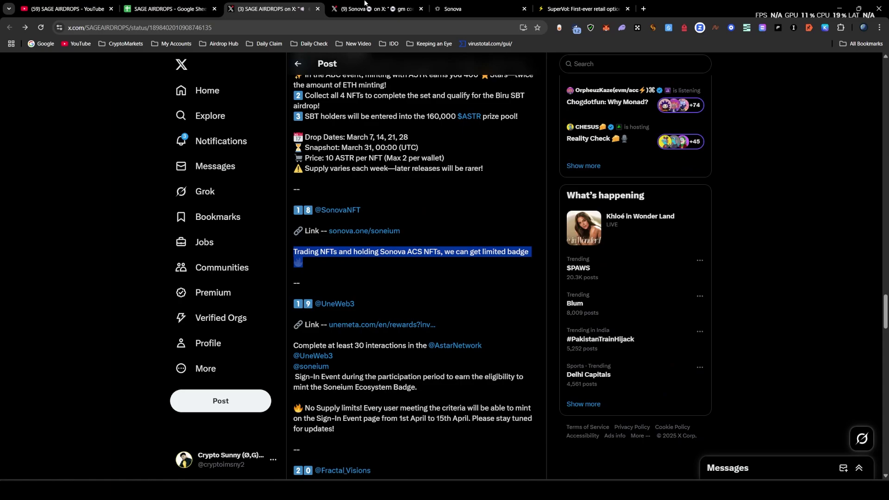
Compare the badge conditions in Sonova's X post with the collections list on the Sonova marketplace, ending on the marketplace.
{"action": "left_click", "coordinate": [463, 9]}
{"action": "left_click", "coordinate": [361, 9]}
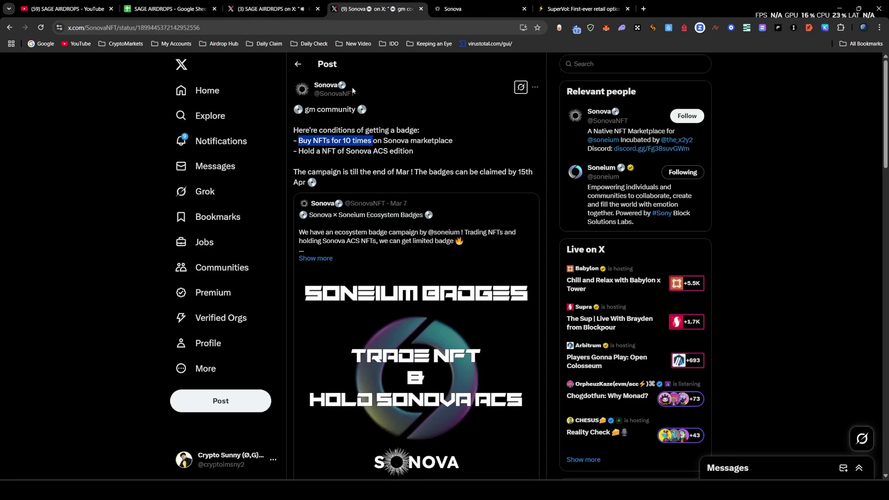
{"action": "left_click", "coordinate": [326, 143]}
{"action": "left_click", "coordinate": [463, 9]}
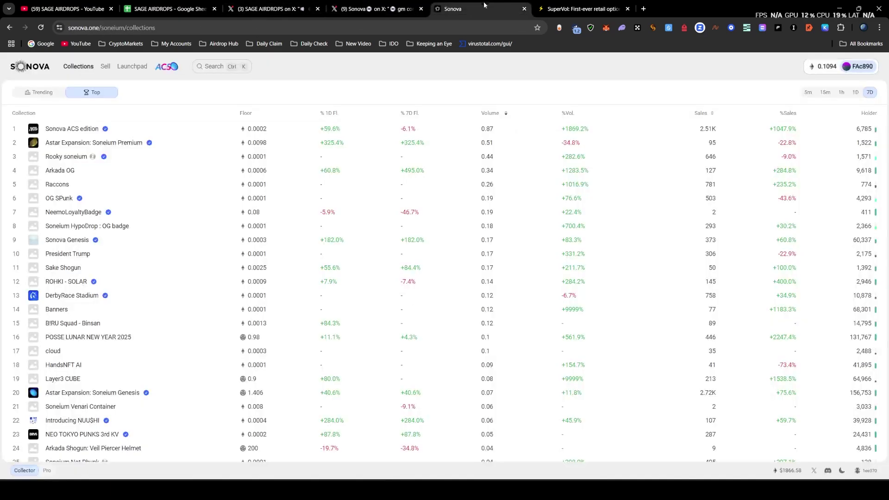
{"action": "left_click", "coordinate": [383, 6]}
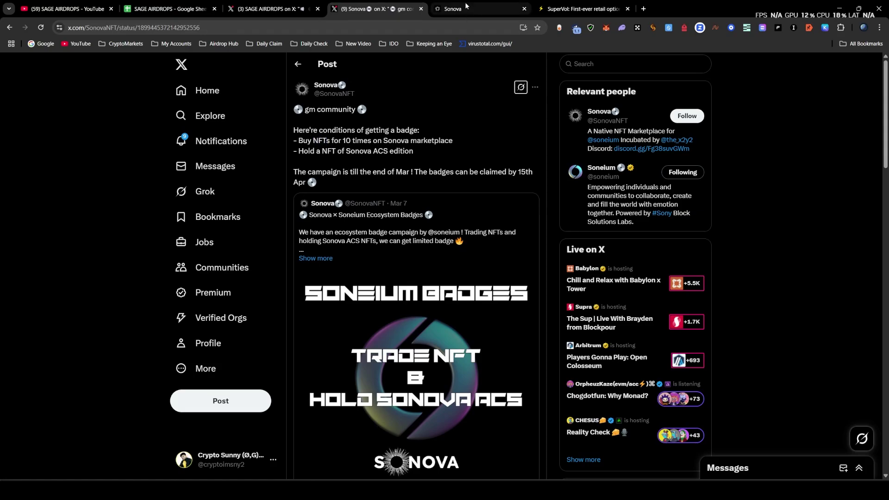
{"action": "left_click", "coordinate": [477, 8]}
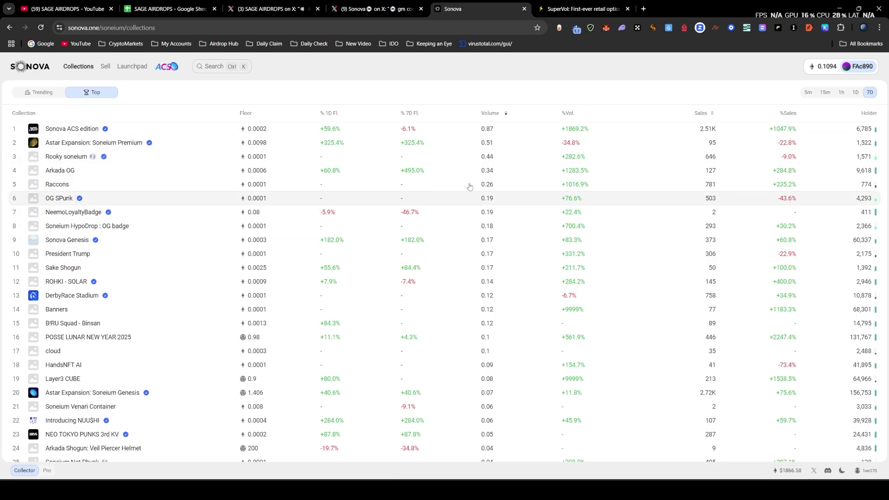
Read the badge condition about holding an NFT of Sonova ACS edition in Sonova's X post.
{"action": "left_click", "coordinate": [390, 6]}
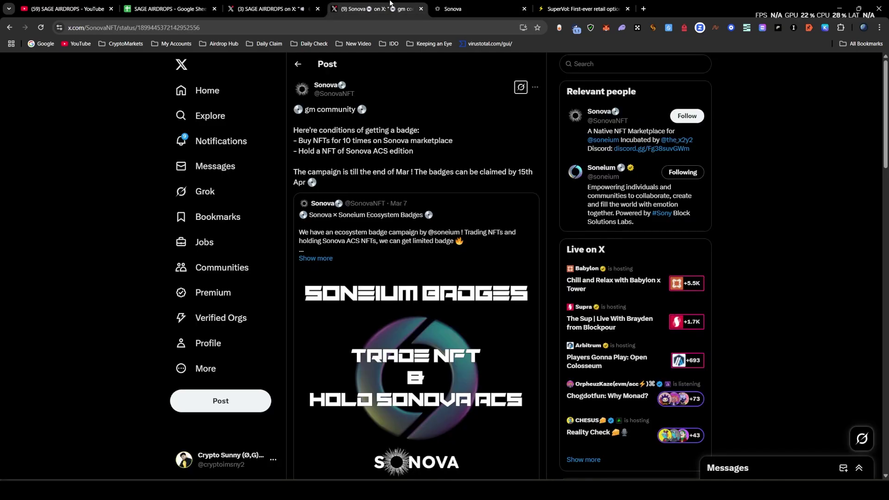
{"action": "left_click_drag", "start_coordinate": [297, 149], "coordinate": [414, 151]}
{"action": "left_click", "coordinate": [353, 151]}
{"action": "left_click_drag", "start_coordinate": [420, 158], "coordinate": [329, 151]}
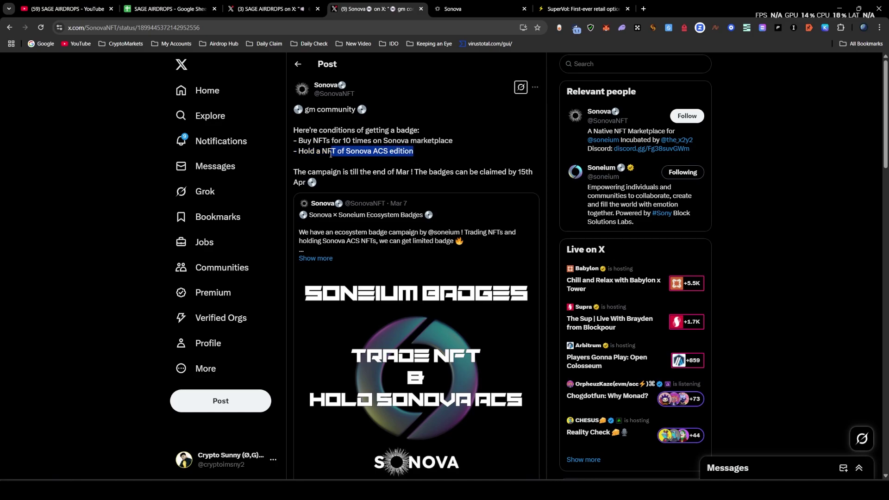
Open the Sonova ACS edition collection on the marketplace and verify the account by signing the message in OKX Wallet.
{"action": "left_click", "coordinate": [454, 8]}
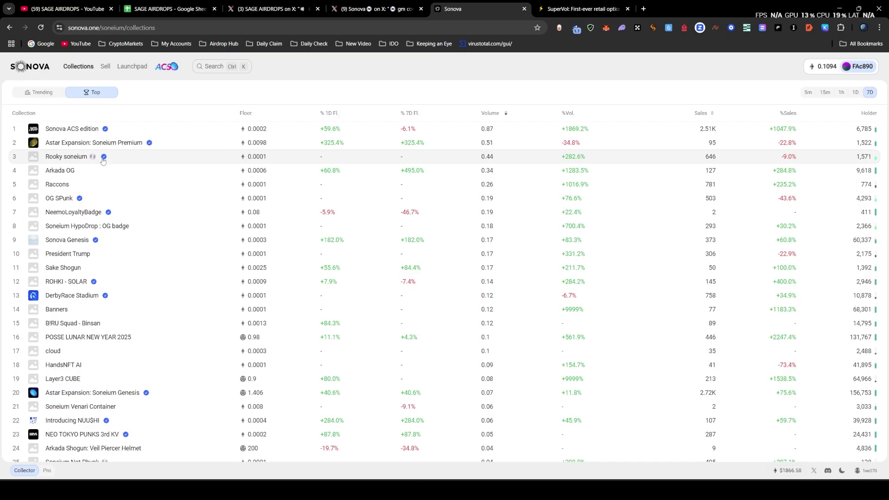
{"action": "left_click", "coordinate": [61, 129]}
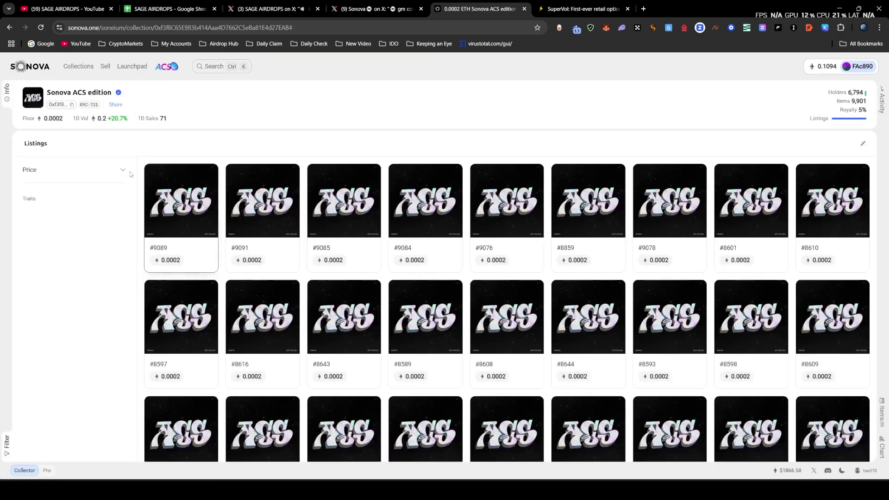
{"action": "left_click", "coordinate": [173, 266]}
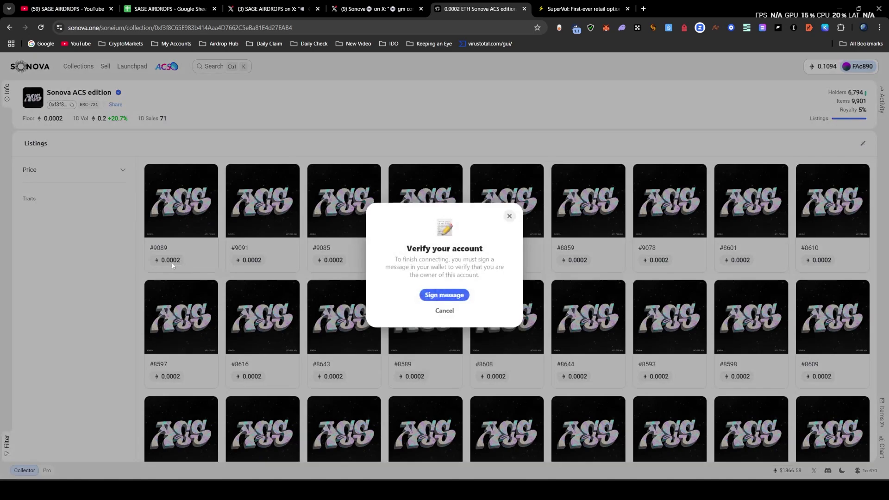
{"action": "left_click", "coordinate": [207, 265]}
{"action": "left_click", "coordinate": [254, 264]}
{"action": "left_click", "coordinate": [444, 296]}
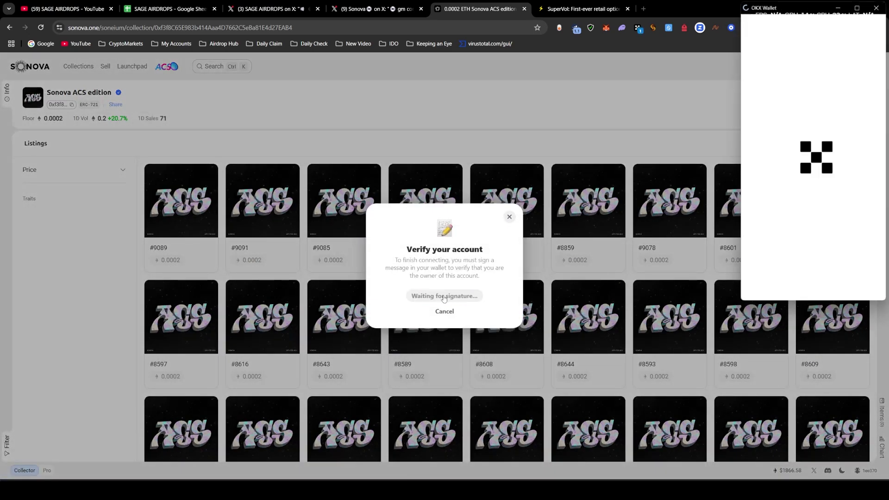
{"action": "left_click", "coordinate": [854, 287]}
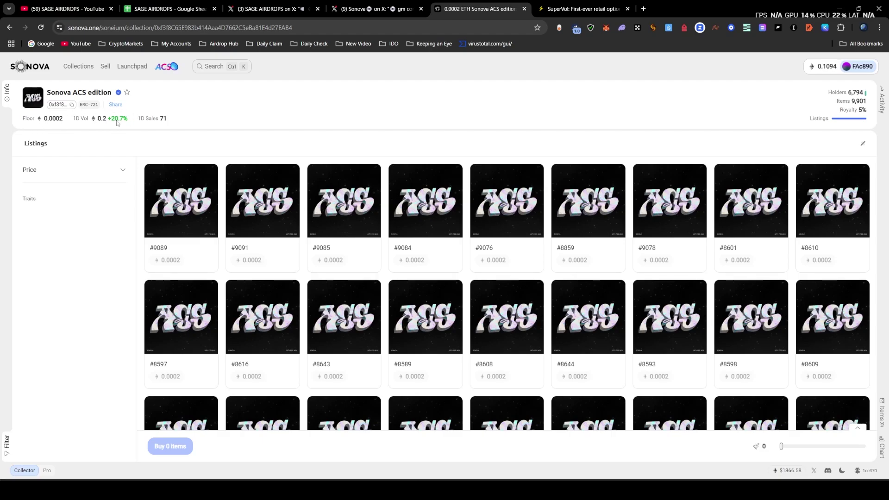
Check the holder figures of the Sonova ACS edition collection, return to the collections list and reopen the collection.
{"action": "mouse_move", "coordinate": [855, 95]}
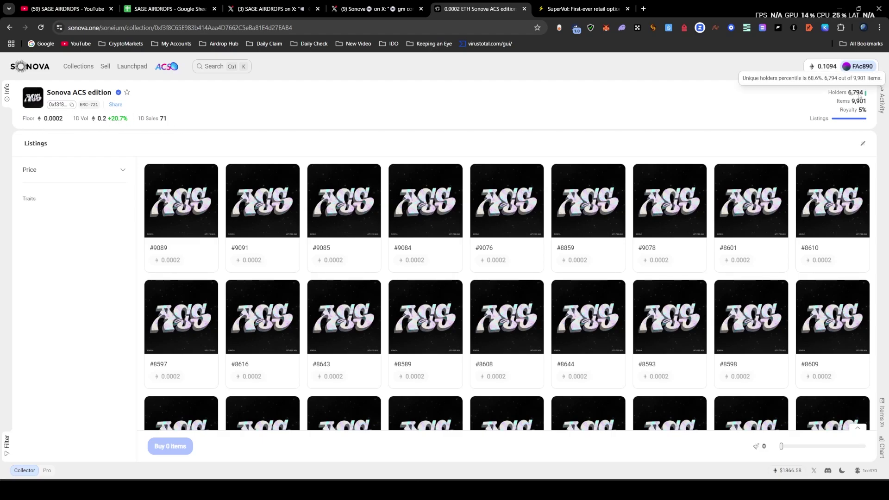
{"action": "left_click", "coordinate": [118, 174]}
{"action": "left_click", "coordinate": [118, 173]}
{"action": "key", "text": "alt+Left"}
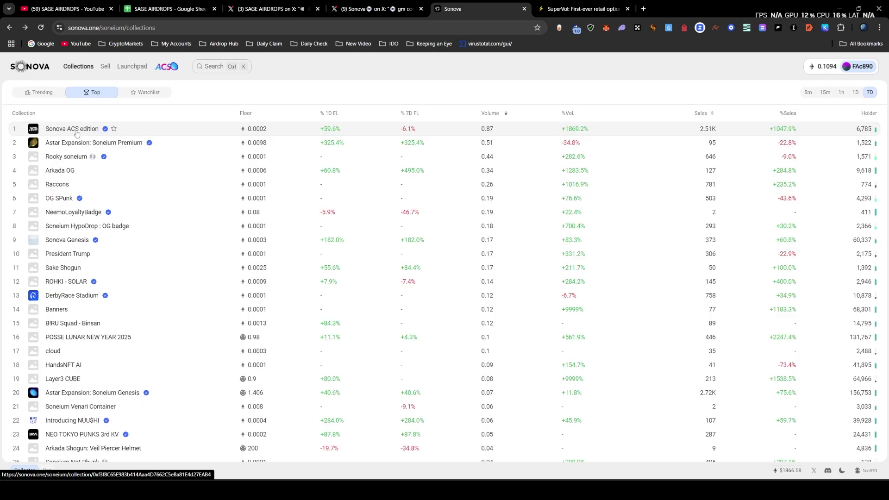
{"action": "left_click", "coordinate": [77, 134]}
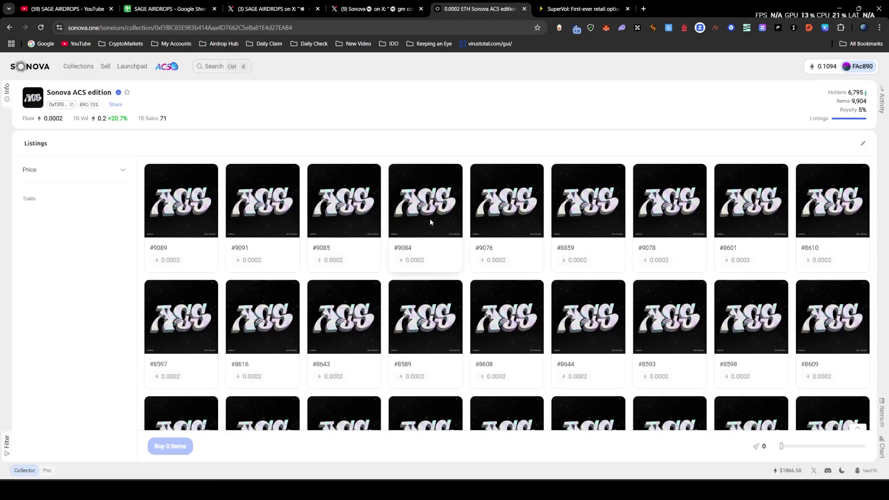
Review the ACS edition condition and the campaign dates in Sonova's X post, and return to the collection's listings.
{"action": "left_click", "coordinate": [377, 9]}
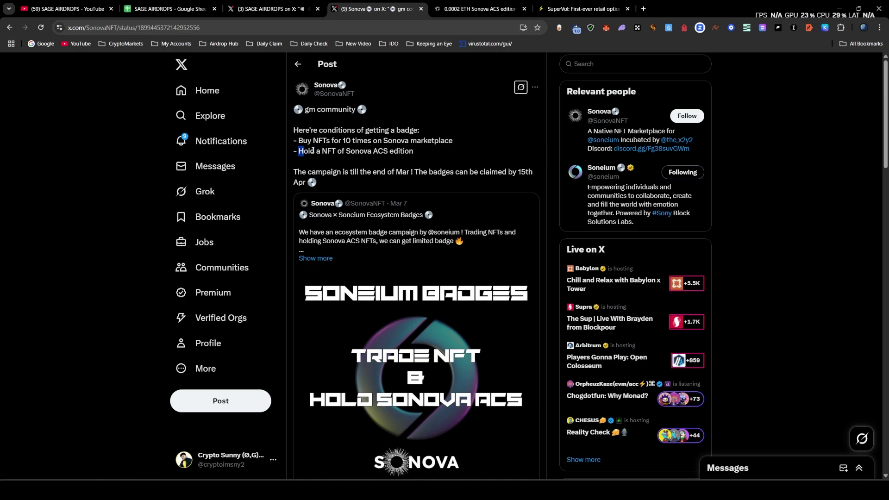
{"action": "left_click_drag", "start_coordinate": [313, 151], "coordinate": [311, 172]}
{"action": "left_click", "coordinate": [495, 177]}
{"action": "scroll", "coordinate": [525, 175], "scroll_direction": "down", "scroll_amount": 3}
{"action": "key", "text": "ctrl+Tab"}
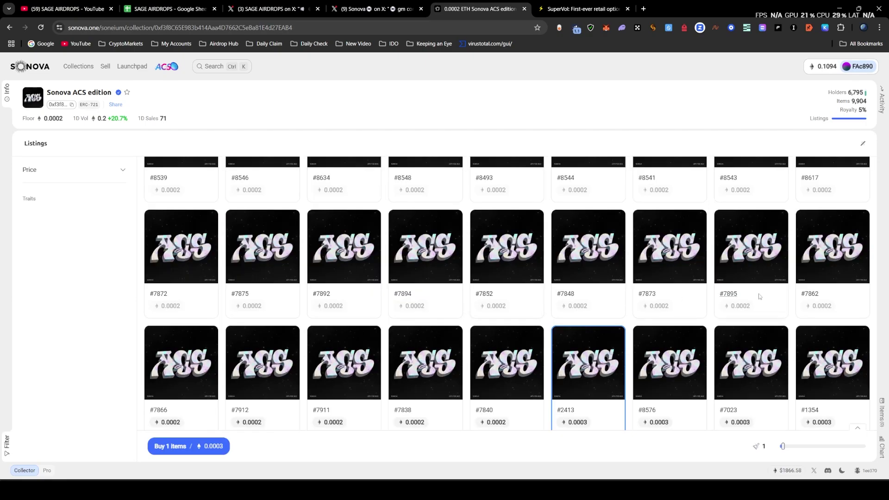
Try to buy Sonova ACS edition #7911 at 0.0002 ETH, dismiss that purchase, and buy #7827 at 0.0003 ETH.
{"action": "scroll", "coordinate": [758, 296], "scroll_direction": "down", "scroll_amount": 3}
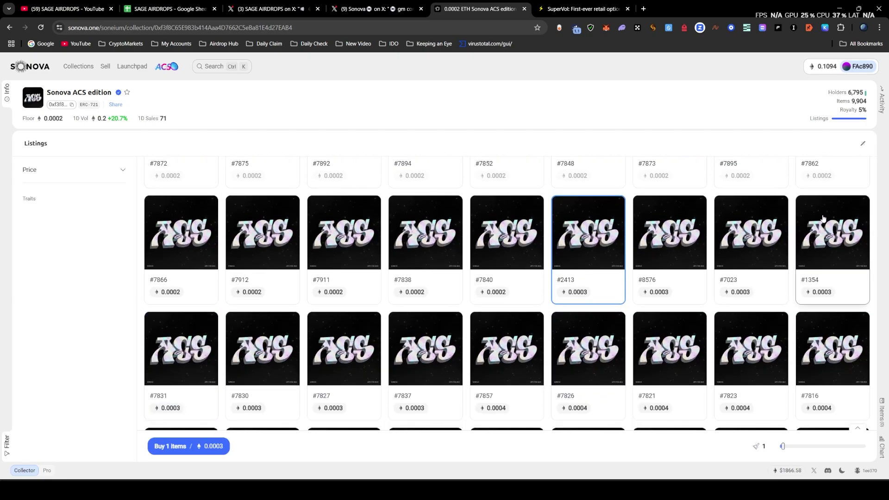
{"action": "left_click", "coordinate": [333, 291]}
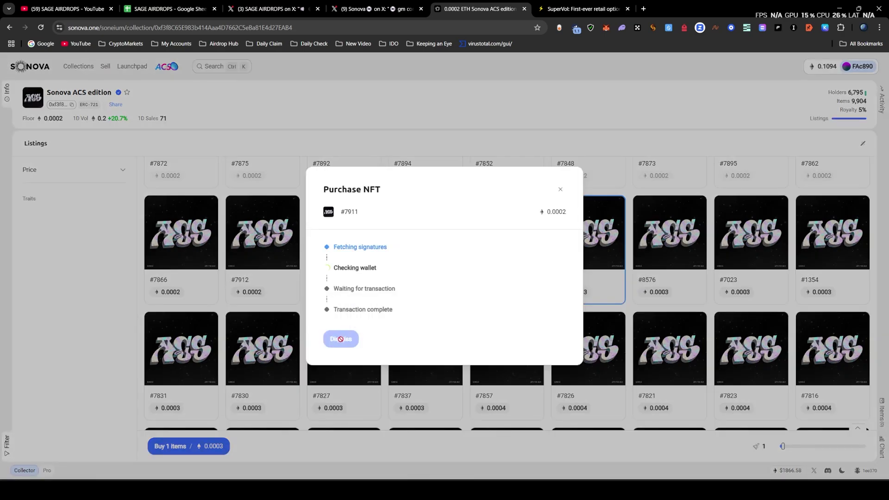
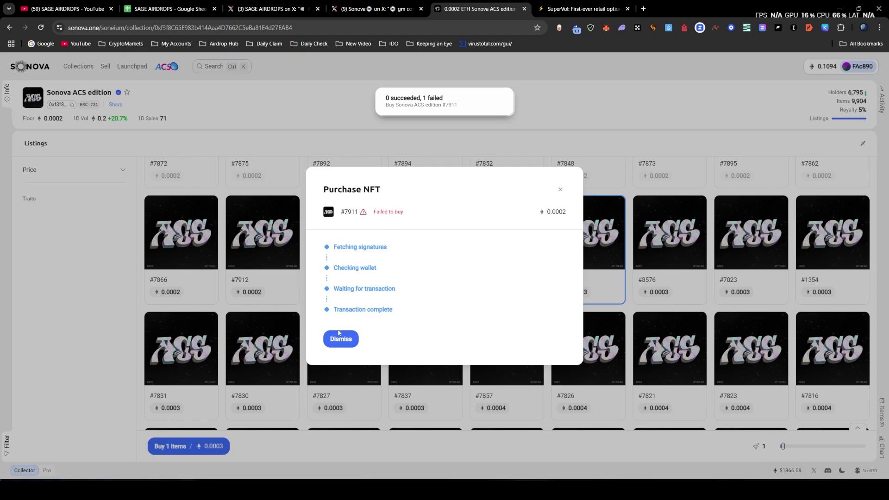
{"action": "left_click", "coordinate": [347, 340]}
{"action": "scroll", "coordinate": [484, 292], "scroll_direction": "down", "scroll_amount": 3}
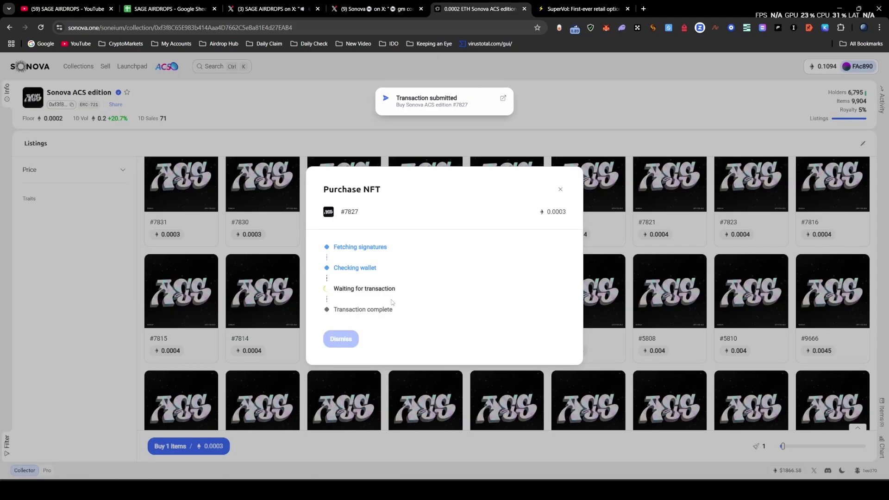
Recheck both badge conditions in Sonova's X post, the ACS edition holding and the 10 marketplace purchases, against the current purchase.
{"action": "left_click", "coordinate": [363, 10]}
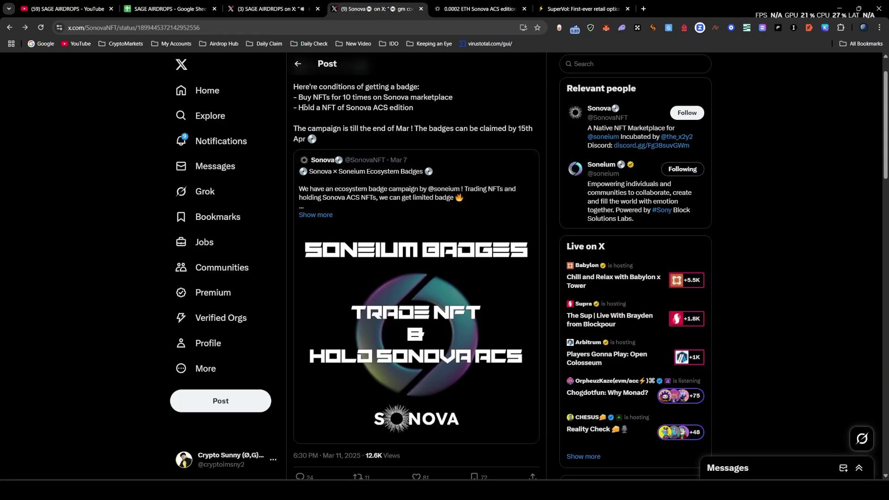
{"action": "left_click_drag", "start_coordinate": [301, 108], "coordinate": [413, 111]}
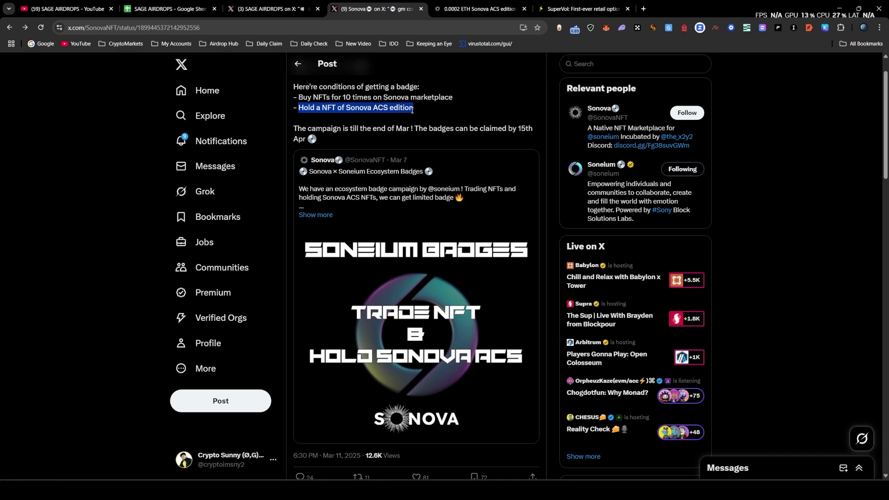
{"action": "left_click", "coordinate": [490, 8]}
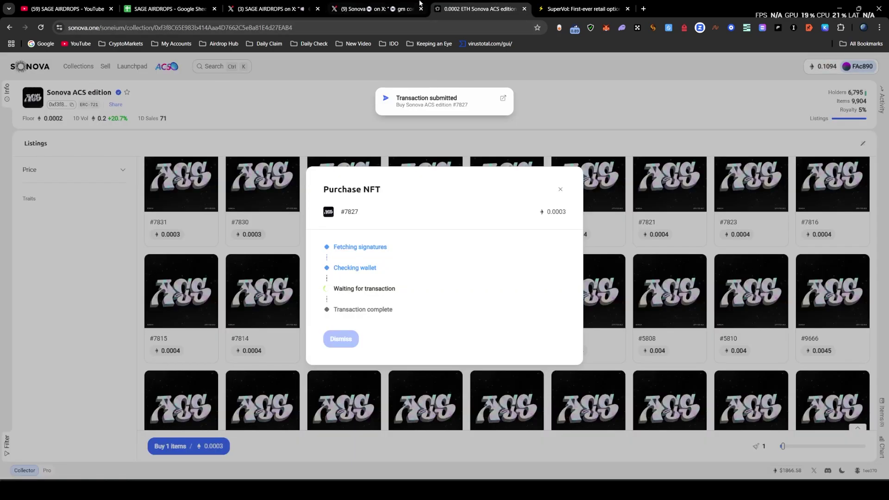
{"action": "left_click", "coordinate": [385, 4]}
{"action": "scroll", "coordinate": [433, 209], "scroll_direction": "up", "scroll_amount": 1}
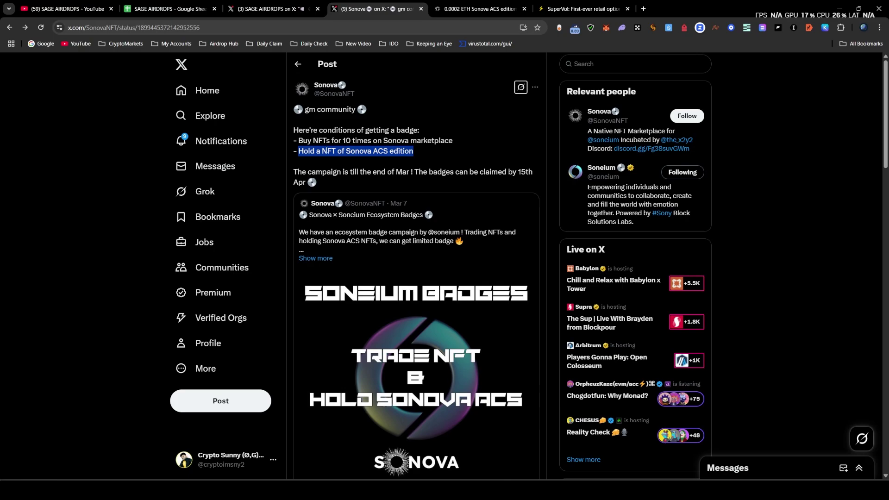
{"action": "left_click_drag", "start_coordinate": [313, 140], "coordinate": [406, 142]}
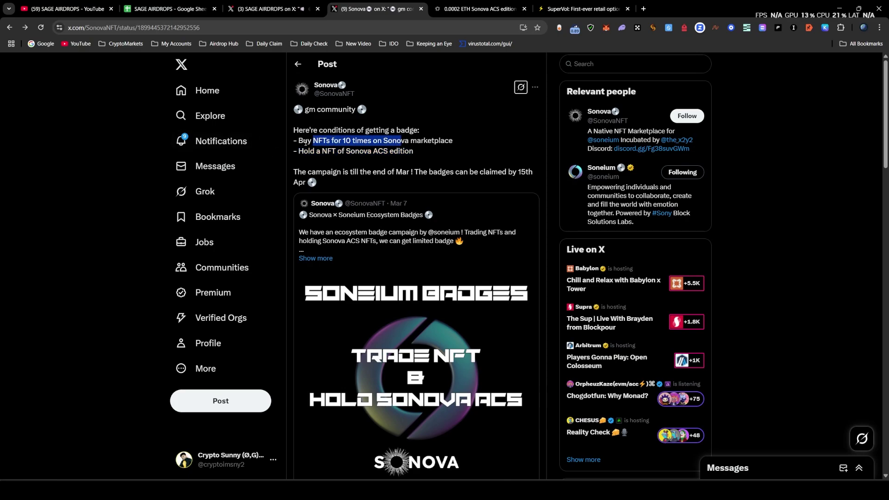
{"action": "left_click_drag", "start_coordinate": [319, 141], "coordinate": [388, 148]}
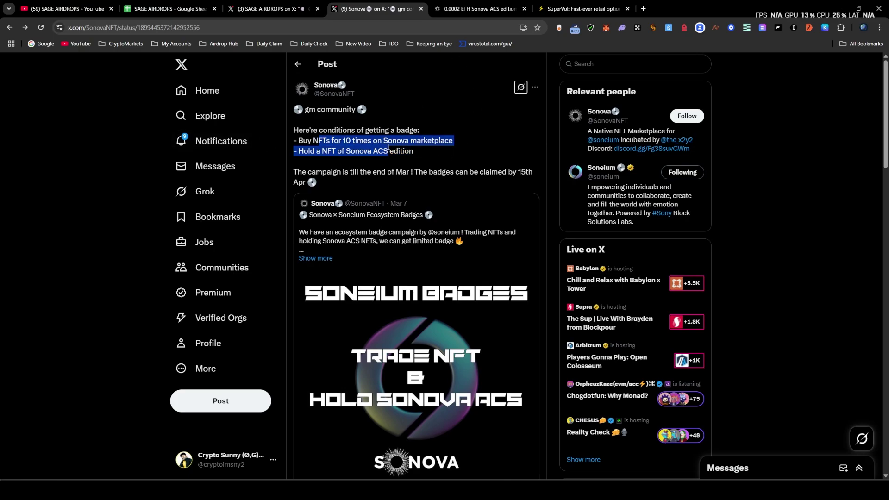
Find entry 19, UneWeb3, in the main X post, open its unemeta.com rewards link and read the interaction requirement.
{"action": "key", "text": "ctrl+shift+Tab"}
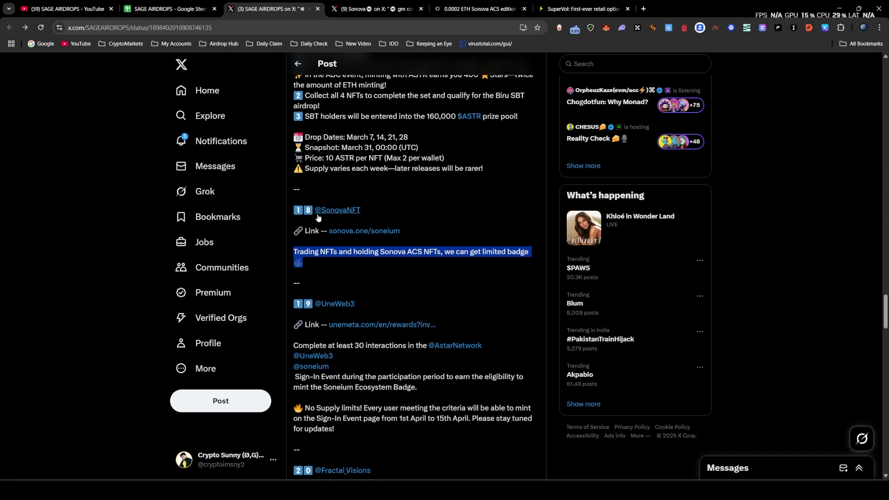
{"action": "scroll", "coordinate": [374, 288], "scroll_direction": "down", "scroll_amount": 2}
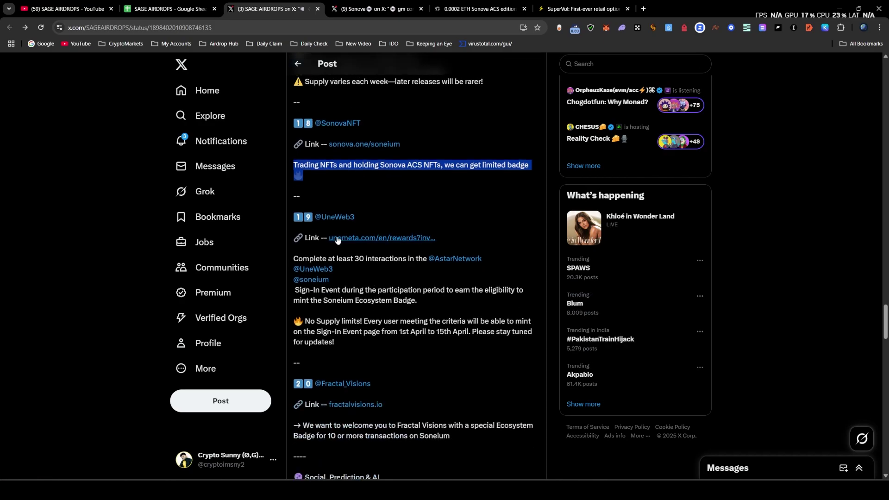
{"action": "left_click", "coordinate": [380, 239]}
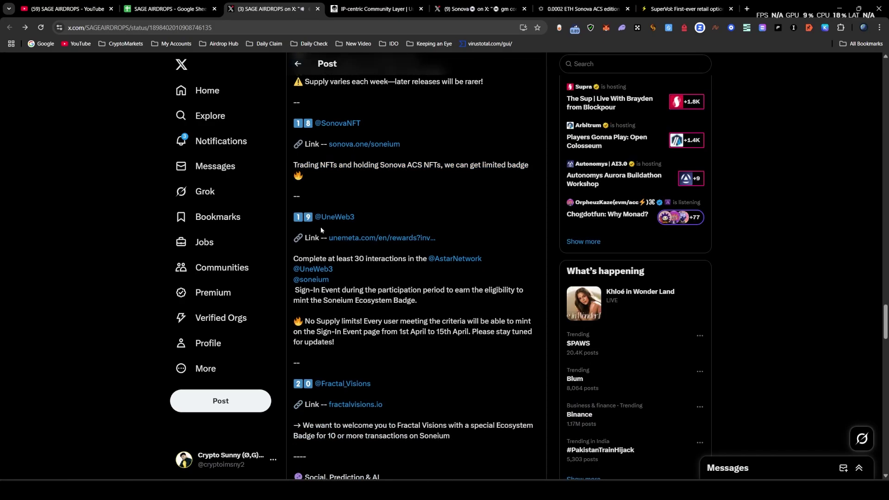
{"action": "left_click_drag", "start_coordinate": [363, 261], "coordinate": [416, 260]}
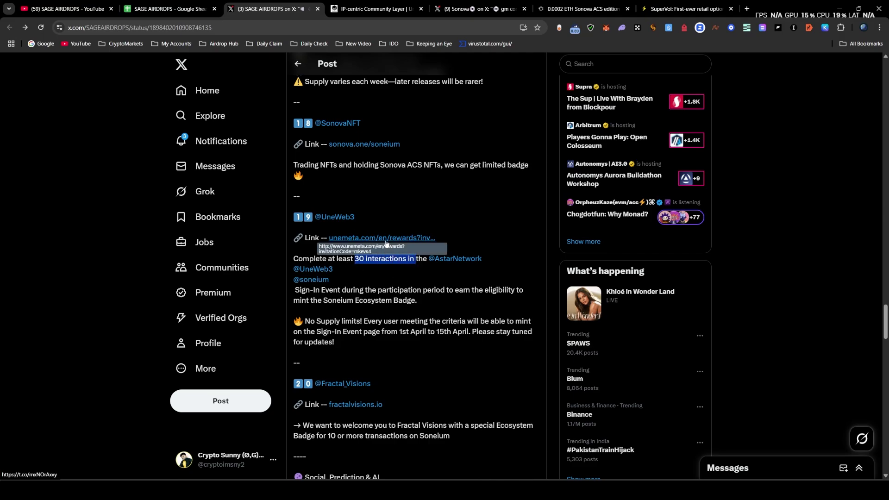
Examine the SU points leaderboard and Daily Rewards on the UneMeta event page, comparing them with entry 19's requirement.
{"action": "left_click", "coordinate": [383, 4]}
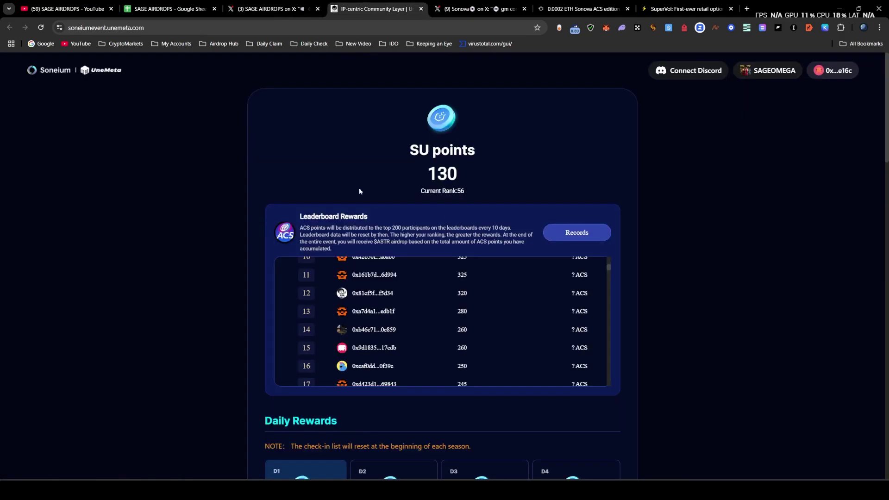
{"action": "scroll", "coordinate": [359, 191], "scroll_direction": "down", "scroll_amount": 3}
{"action": "scroll", "coordinate": [401, 235], "scroll_direction": "up", "scroll_amount": 3}
{"action": "scroll", "coordinate": [427, 285], "scroll_direction": "down", "scroll_amount": 15}
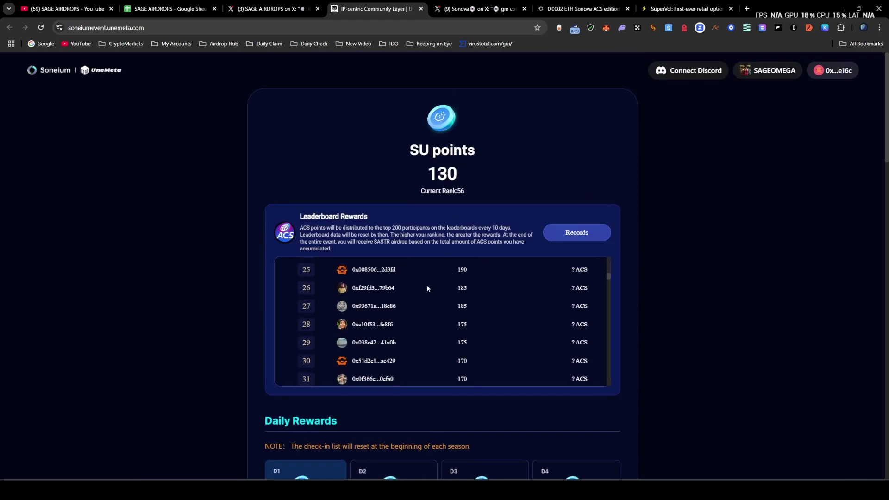
{"action": "scroll", "coordinate": [413, 336], "scroll_direction": "up", "scroll_amount": 3}
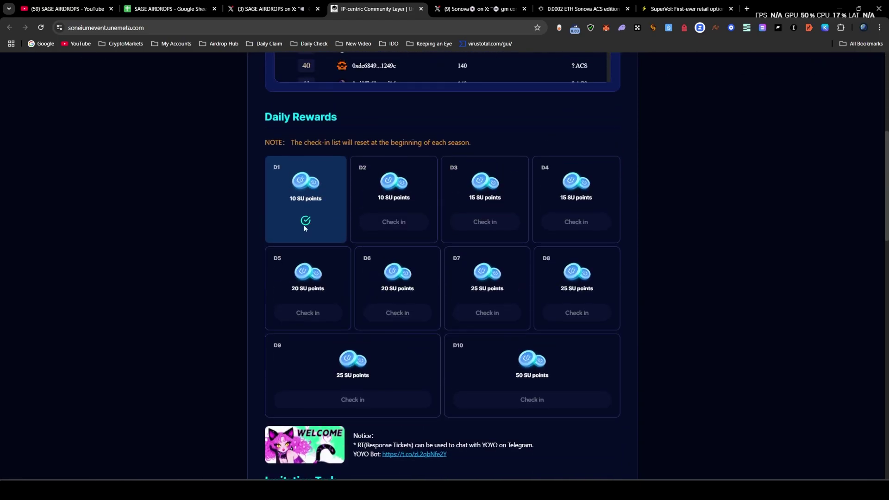
{"action": "left_click", "coordinate": [271, 9]}
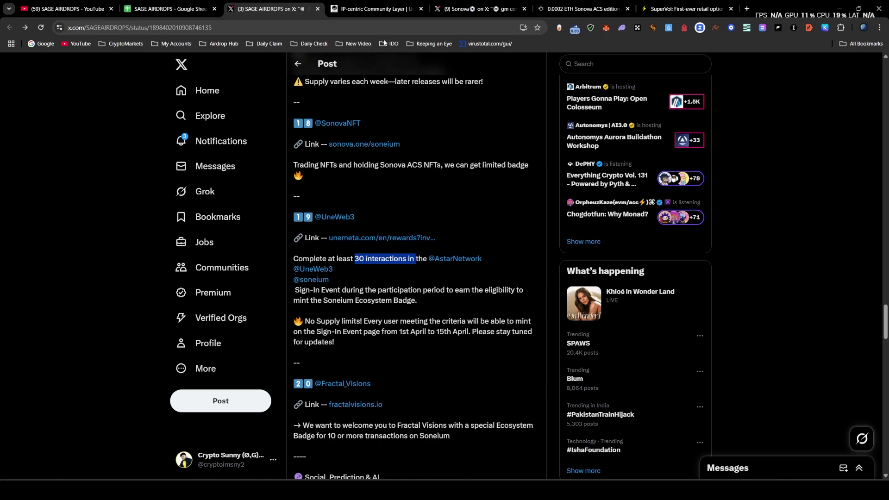
{"action": "left_click", "coordinate": [381, 7]}
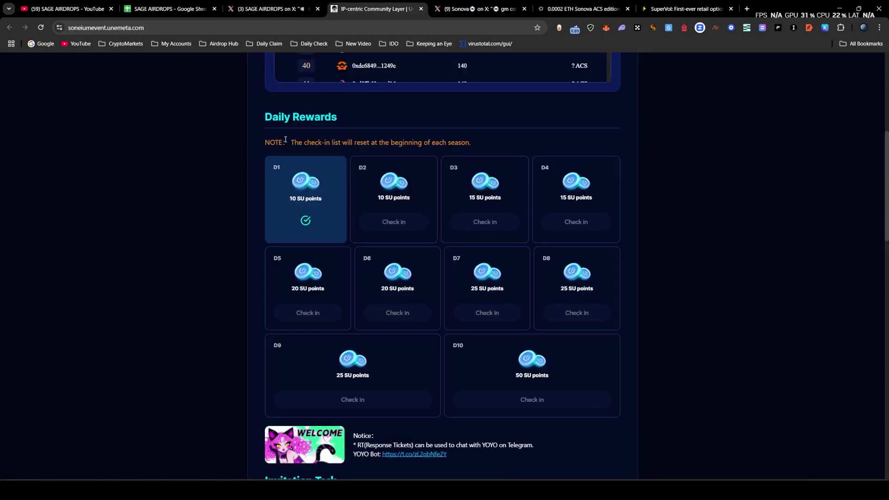
Complete the Daily Check-in task in UneMeta's Special Task Center, confirming it in OKX Wallet, and review the remaining tasks.
{"action": "scroll", "coordinate": [513, 301], "scroll_direction": "down", "scroll_amount": 8}
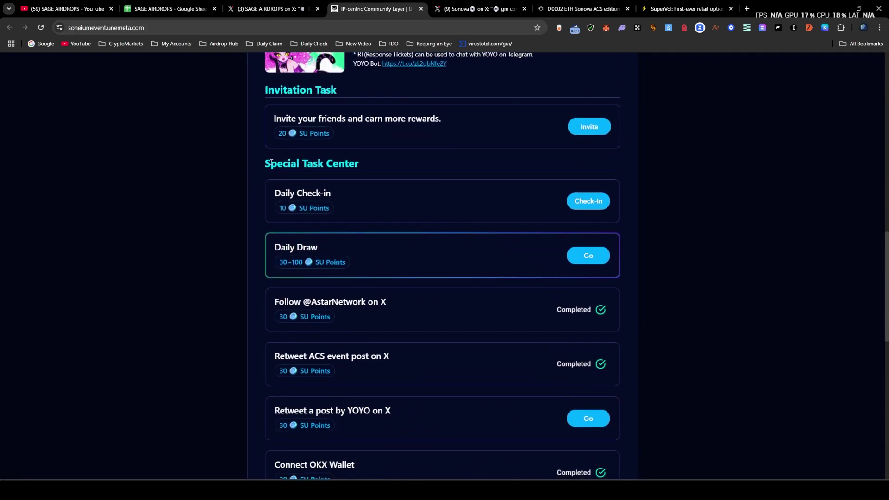
{"action": "left_click", "coordinate": [588, 201]}
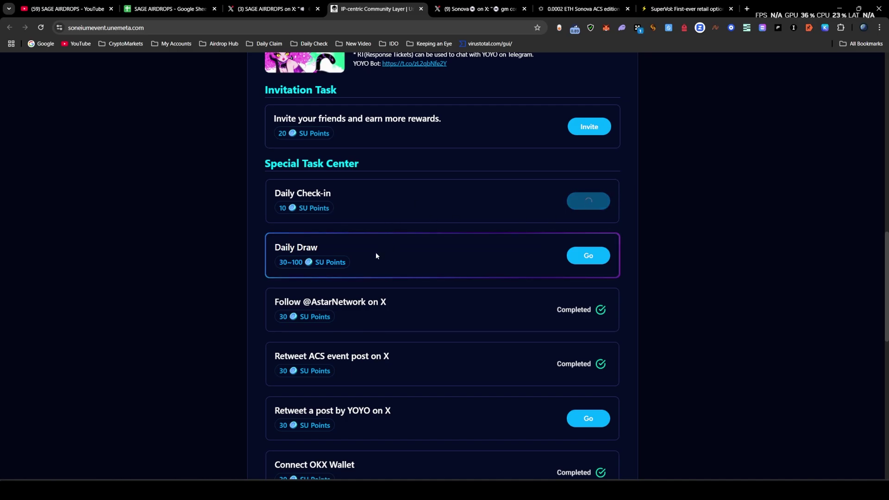
{"action": "scroll", "coordinate": [376, 256], "scroll_direction": "down", "scroll_amount": 2}
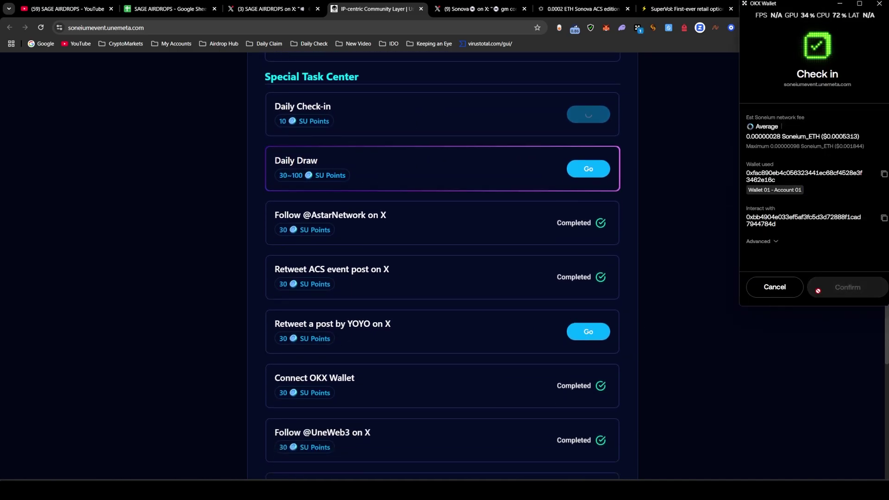
{"action": "left_click", "coordinate": [818, 289]}
{"action": "scroll", "coordinate": [495, 313], "scroll_direction": "down", "scroll_amount": 5}
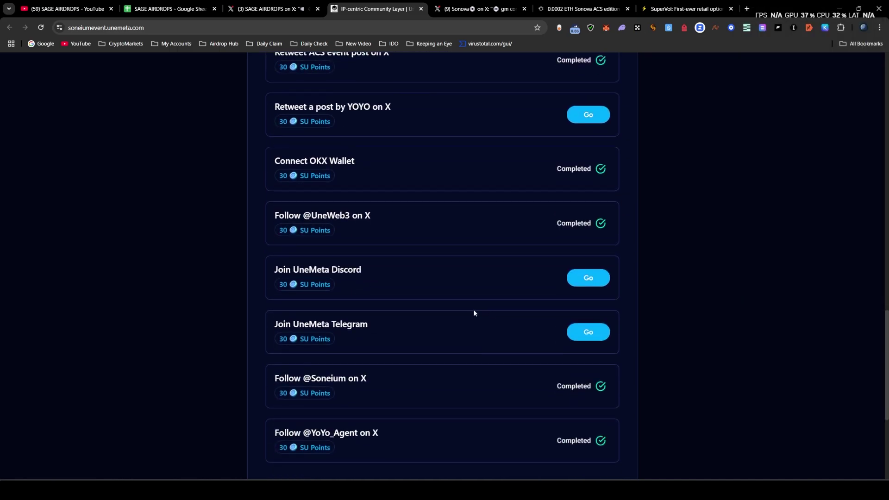
Review UneMeta's Daily Rewards check-in grid and Special Task Center, dismissing the claim notice.
{"action": "scroll", "coordinate": [474, 313], "scroll_direction": "down", "scroll_amount": 4}
{"action": "scroll", "coordinate": [442, 313], "scroll_direction": "up", "scroll_amount": 5}
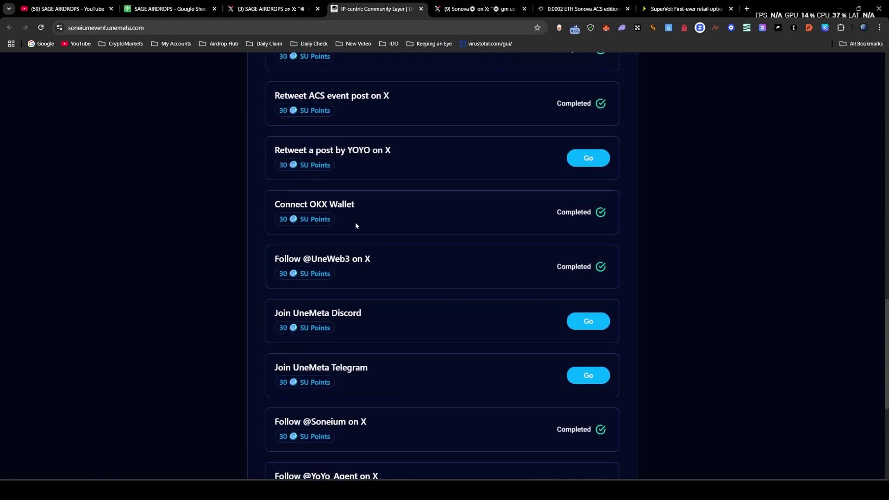
{"action": "scroll", "coordinate": [482, 366], "scroll_direction": "up", "scroll_amount": 20}
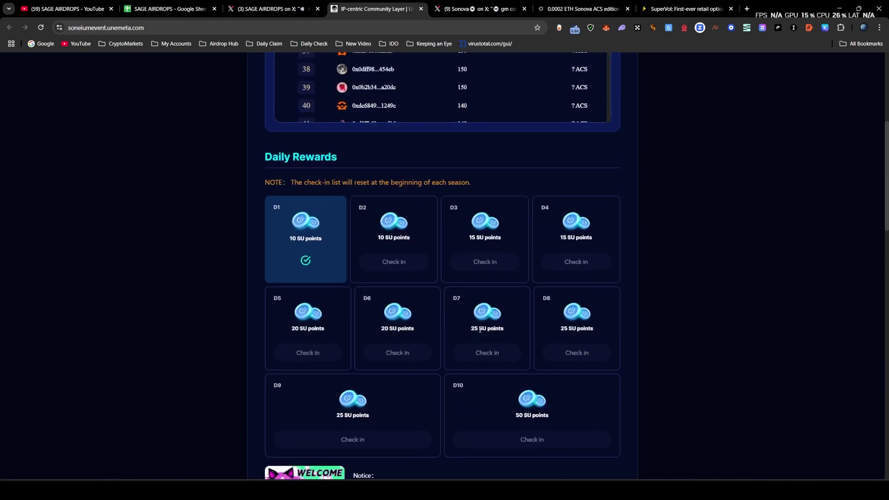
{"action": "scroll", "coordinate": [477, 310], "scroll_direction": "down", "scroll_amount": 2}
{"action": "scroll", "coordinate": [630, 324], "scroll_direction": "down", "scroll_amount": 8}
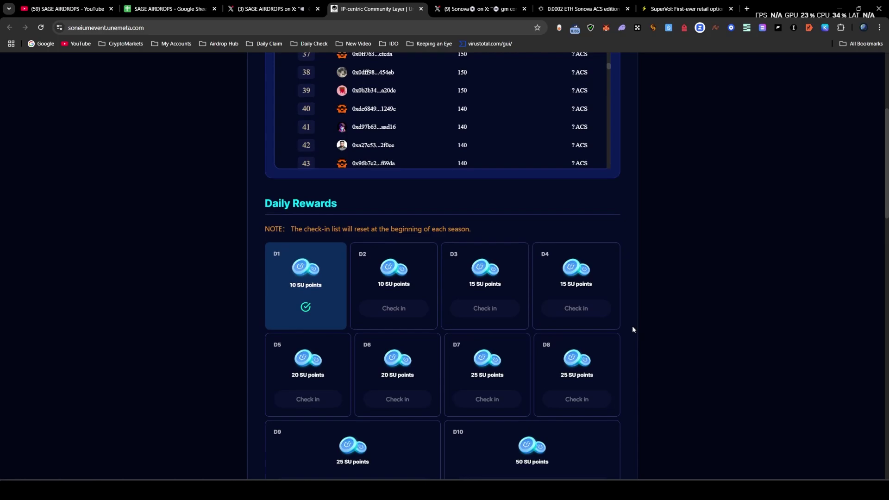
{"action": "left_click", "coordinate": [497, 179]}
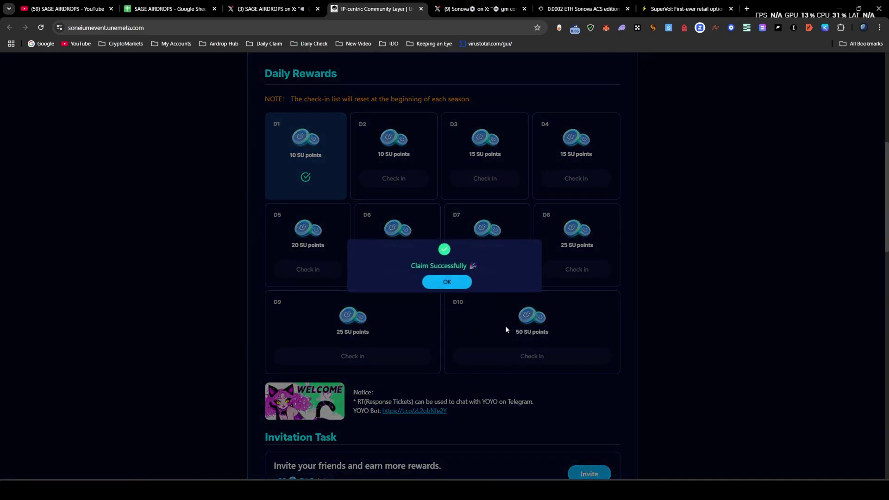
{"action": "left_click", "coordinate": [435, 283]}
{"action": "scroll", "coordinate": [445, 278], "scroll_direction": "down", "scroll_amount": 6}
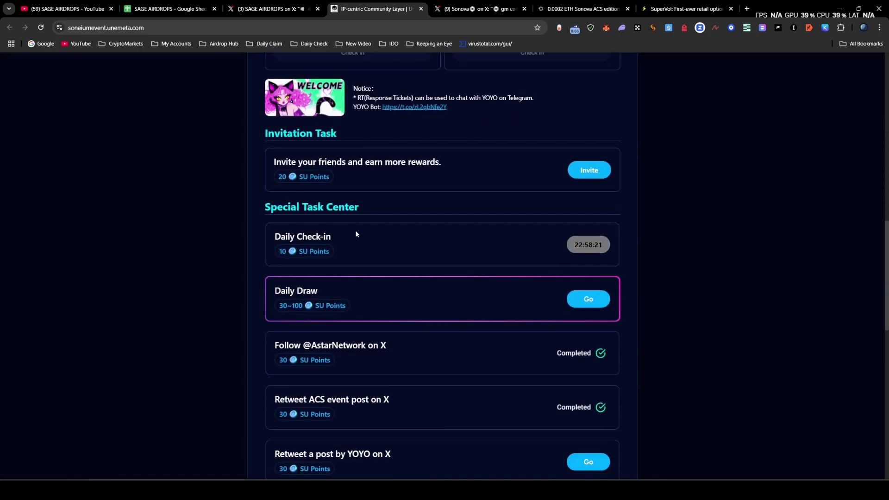
Recheck entry 19's interaction requirement and badge minting period in the main X post.
{"action": "left_click", "coordinate": [273, 9]}
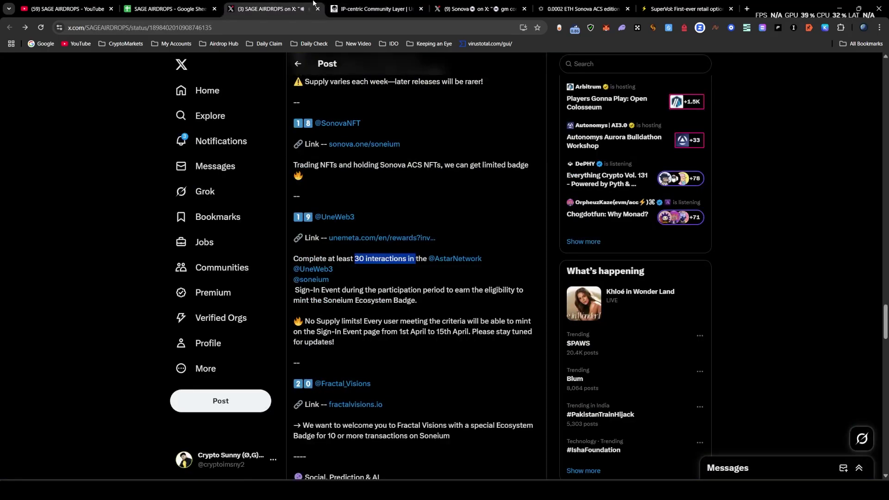
{"action": "left_click", "coordinate": [364, 273]}
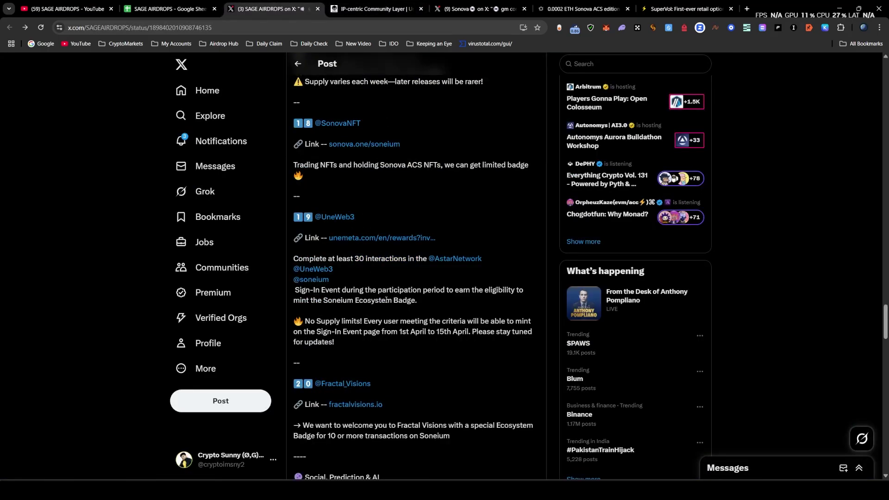
{"action": "left_click_drag", "start_coordinate": [419, 302], "coordinate": [295, 251]}
{"action": "left_click", "coordinate": [388, 293]}
Read entry 20, Fractal Visions, in the main X post, focusing on the Soneium transaction requirement for its badge.
{"action": "scroll", "coordinate": [361, 245], "scroll_direction": "down", "scroll_amount": 3}
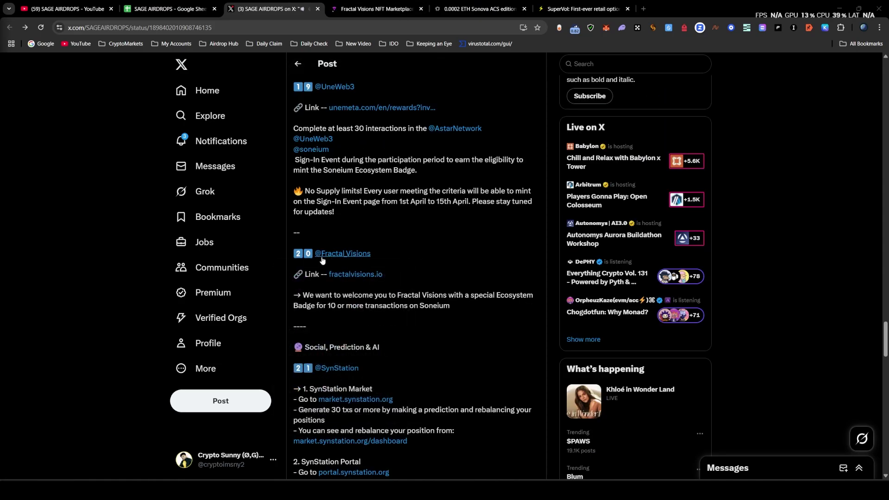
{"action": "scroll", "coordinate": [374, 259], "scroll_direction": "down", "scroll_amount": 1}
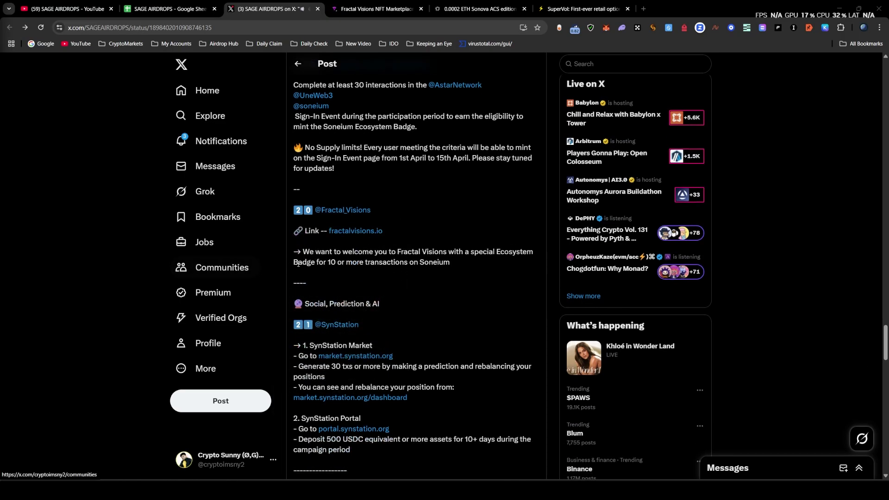
{"action": "left_click_drag", "start_coordinate": [328, 262], "coordinate": [437, 265]}
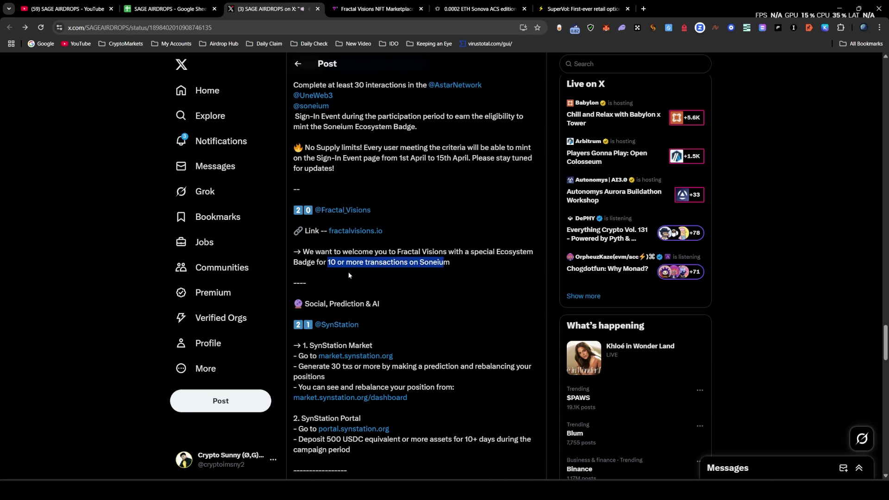
Look through the auctions, new listings and trending sections on the Fractal Visions marketplace homepage.
{"action": "left_click", "coordinate": [354, 5]}
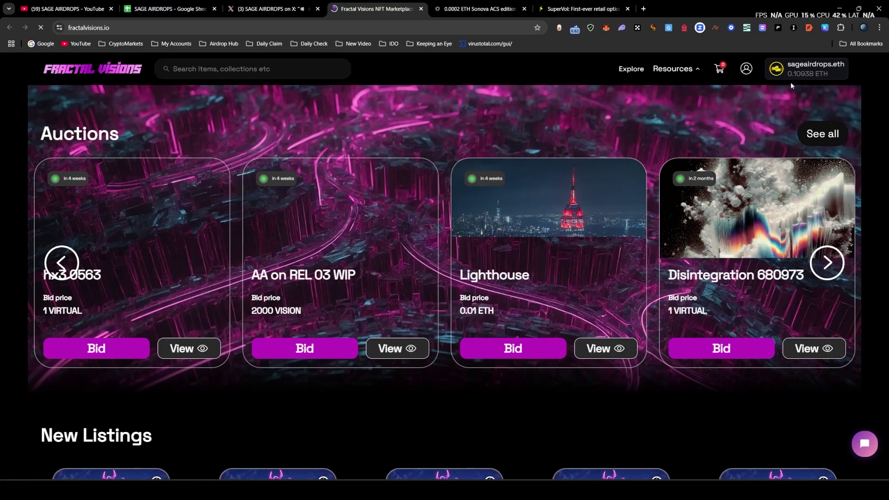
{"action": "scroll", "coordinate": [577, 266], "scroll_direction": "down", "scroll_amount": 3}
{"action": "scroll", "coordinate": [498, 290], "scroll_direction": "down", "scroll_amount": 4}
{"action": "scroll", "coordinate": [490, 274], "scroll_direction": "up", "scroll_amount": 3}
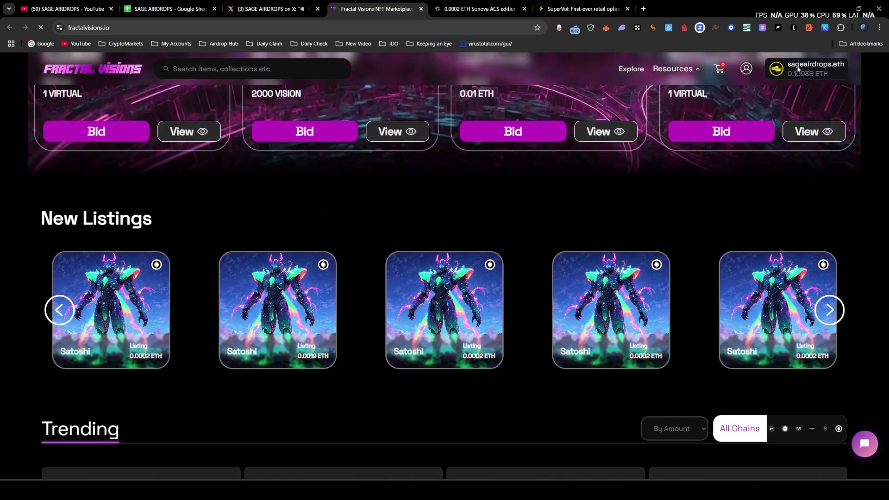
{"action": "scroll", "coordinate": [555, 318], "scroll_direction": "down", "scroll_amount": 4}
{"action": "scroll", "coordinate": [552, 318], "scroll_direction": "up", "scroll_amount": 9}
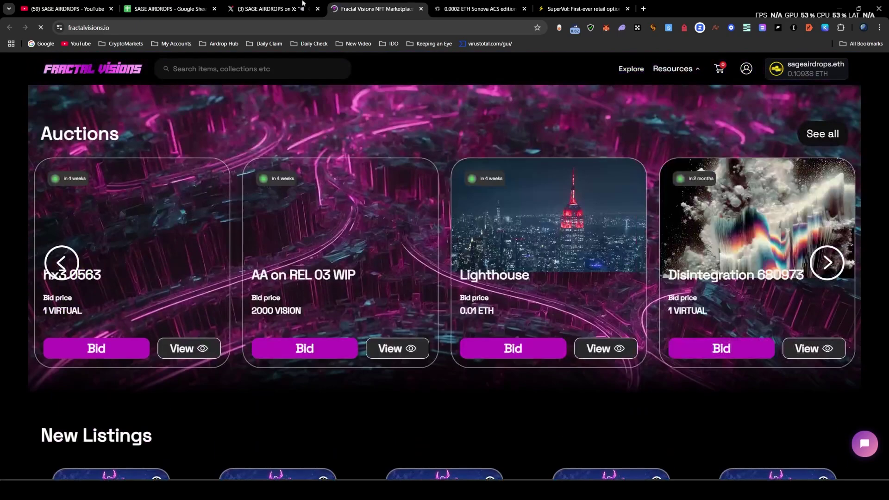
Open Fractal Visions' pinned badge post from its X profile, read the campaign dates, and return to the marketplace.
{"action": "key", "text": "ctrl+shift+Tab"}
{"action": "left_click", "coordinate": [346, 211]}
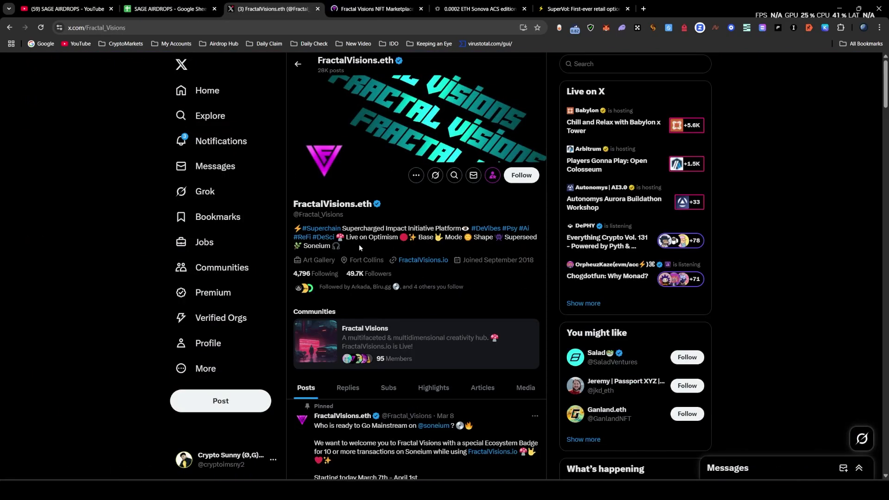
{"action": "scroll", "coordinate": [351, 260], "scroll_direction": "down", "scroll_amount": 4}
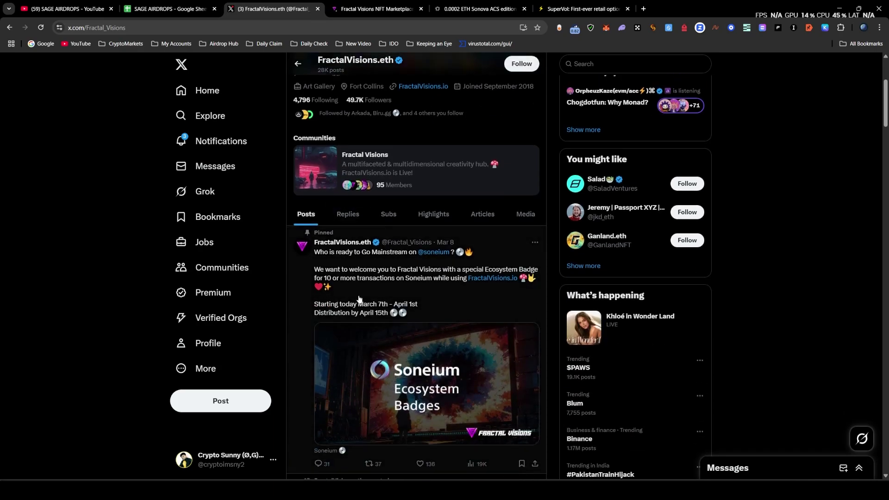
{"action": "left_click", "coordinate": [344, 275]}
{"action": "left_click_drag", "start_coordinate": [365, 169], "coordinate": [402, 168]}
{"action": "scroll", "coordinate": [401, 168], "scroll_direction": "down", "scroll_amount": 3}
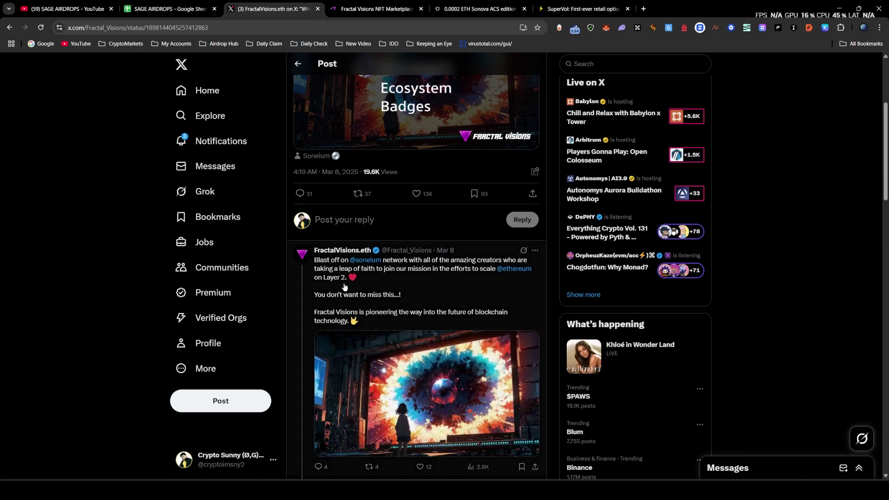
{"action": "scroll", "coordinate": [435, 275], "scroll_direction": "up", "scroll_amount": 3}
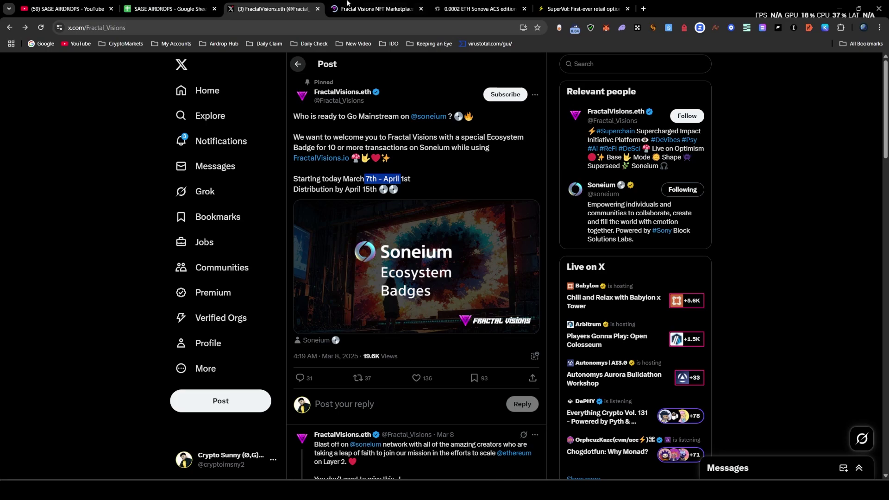
{"action": "left_click", "coordinate": [373, 8]}
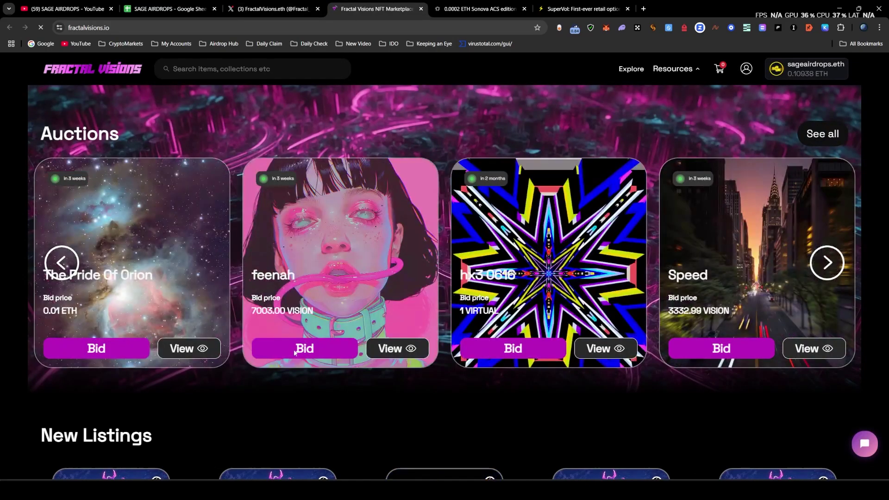
{"action": "left_click", "coordinate": [106, 345]}
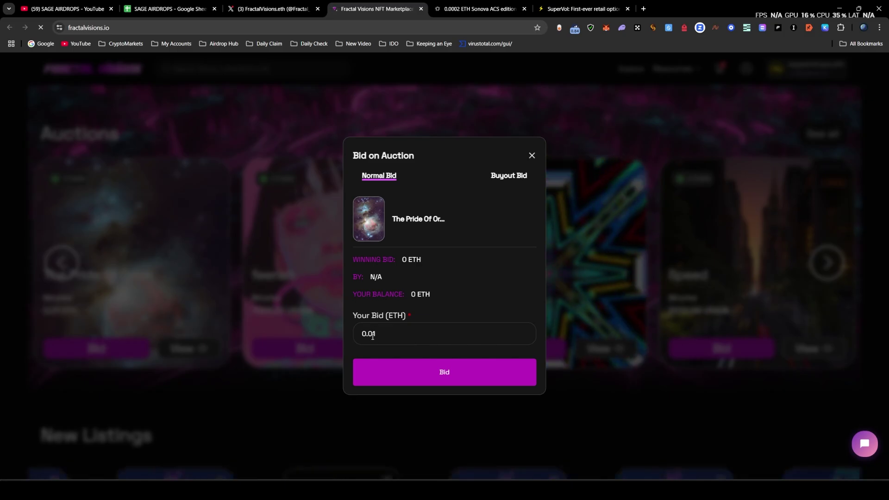
{"action": "left_click", "coordinate": [372, 334]}
{"action": "type", "text": "0"}
{"action": "left_click", "coordinate": [530, 150]}
Open the full Fractal Visions auctions list, return the X tab to the main post, and filter the auctions to Soneium.
{"action": "scroll", "coordinate": [694, 208], "scroll_direction": "down", "scroll_amount": 2}
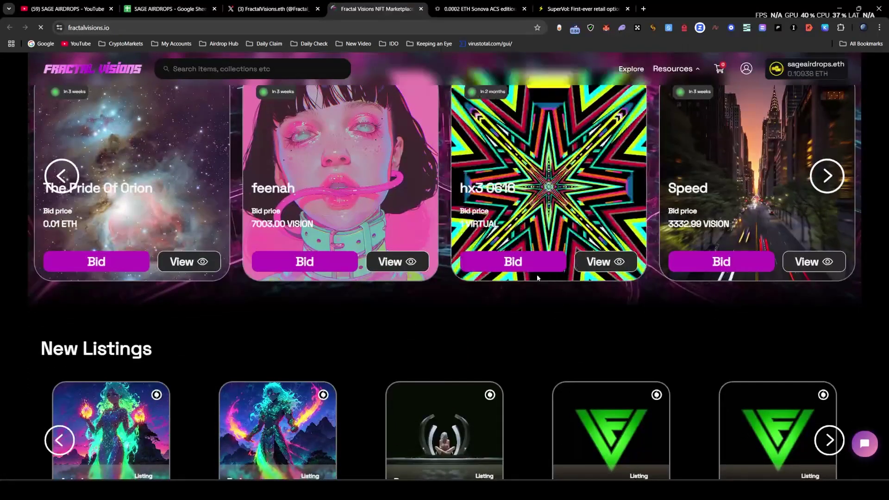
{"action": "scroll", "coordinate": [740, 179], "scroll_direction": "up", "scroll_amount": 2}
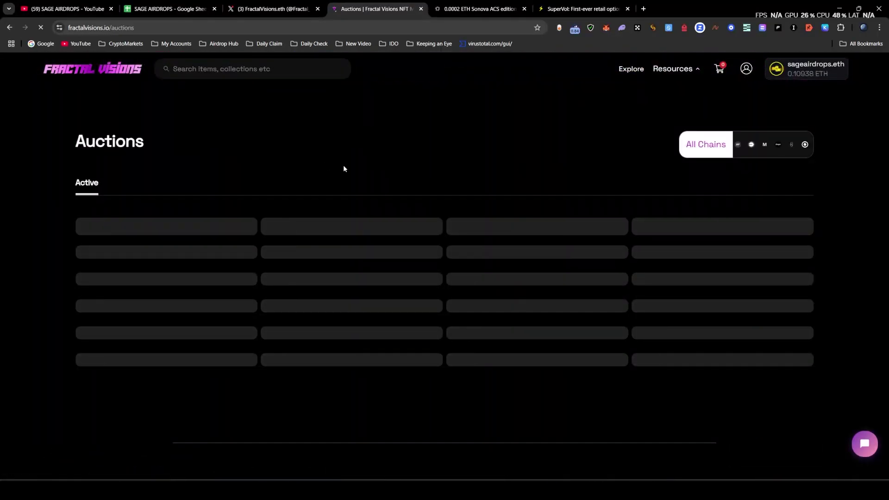
{"action": "left_click", "coordinate": [267, 6]}
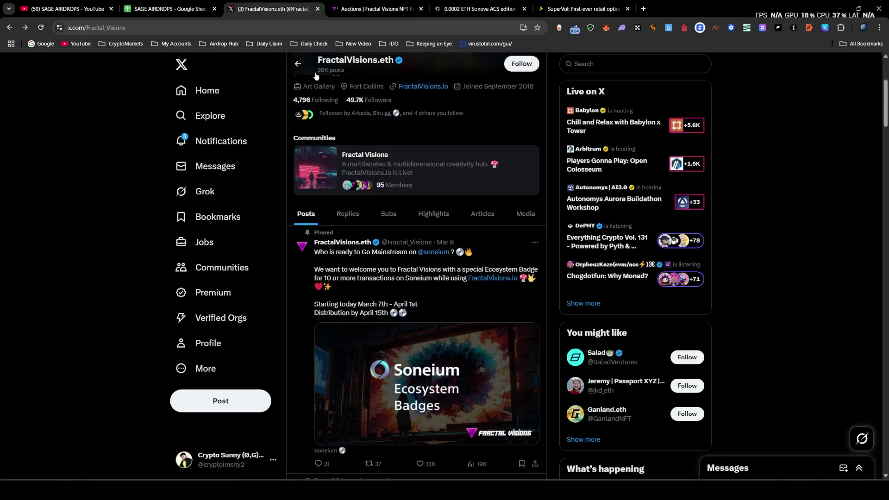
{"action": "left_click", "coordinate": [375, 9]}
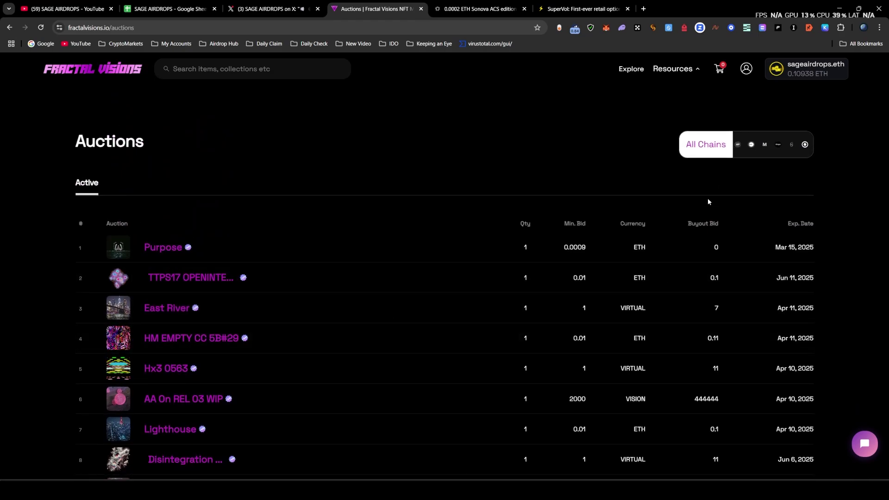
{"action": "scroll", "coordinate": [419, 363], "scroll_direction": "down", "scroll_amount": 3}
{"action": "scroll", "coordinate": [728, 188], "scroll_direction": "up", "scroll_amount": 3}
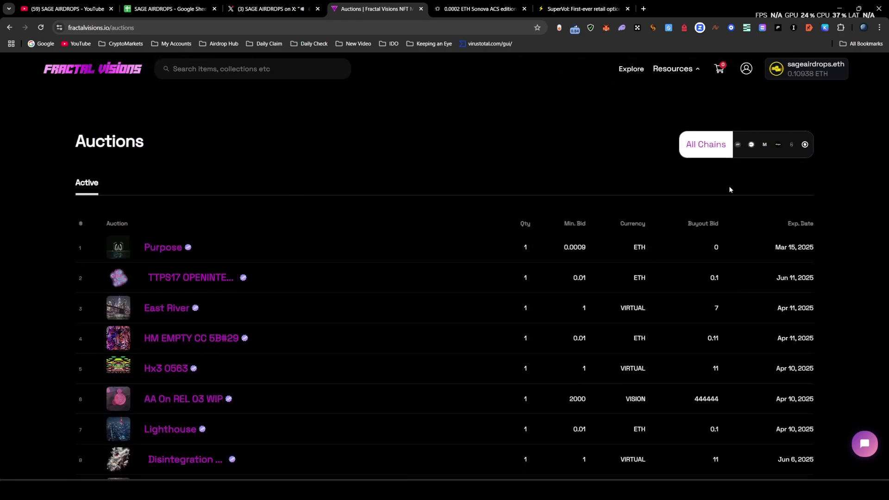
{"action": "left_click", "coordinate": [804, 145]}
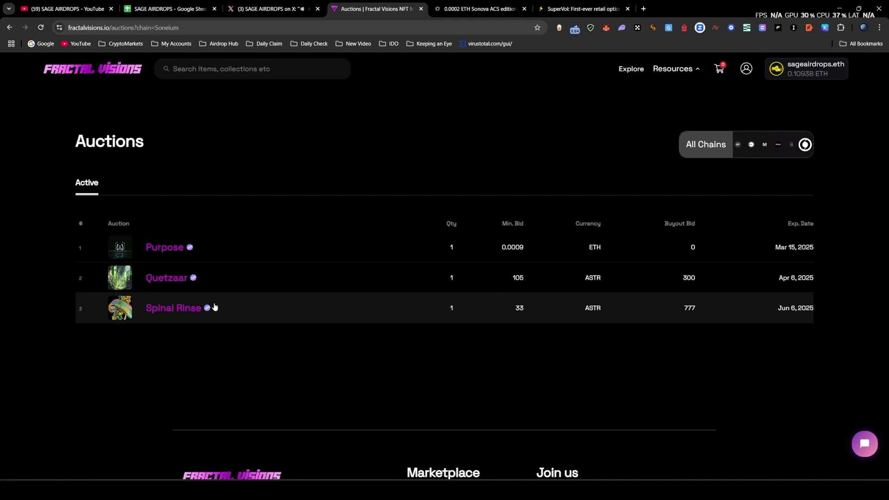
Try to bid 33 ASTR on the Spinal Rinse auction, approving the full ASTR balance and 330 ASTR in OKX Wallet.
{"action": "left_click", "coordinate": [166, 309]}
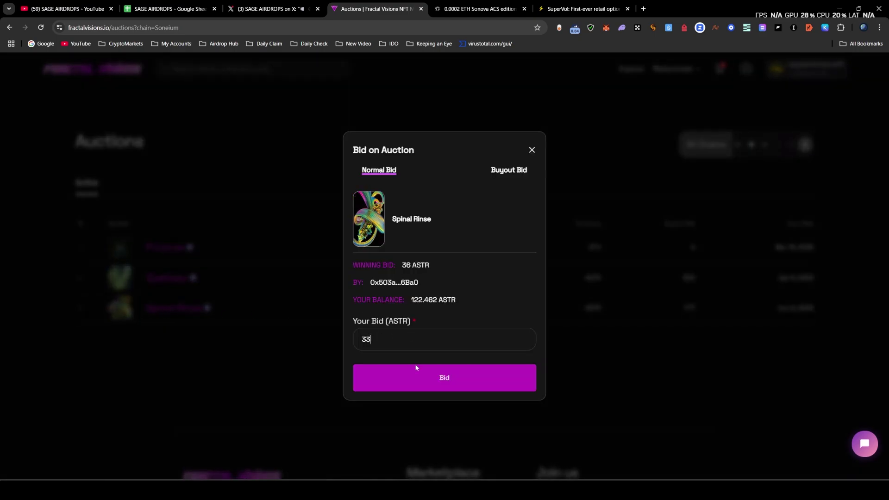
{"action": "left_click", "coordinate": [448, 379]}
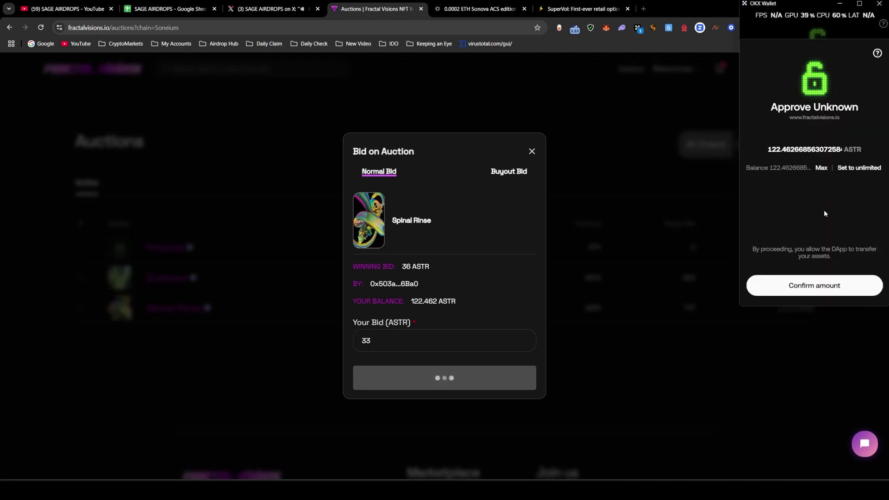
{"action": "left_click", "coordinate": [846, 295]}
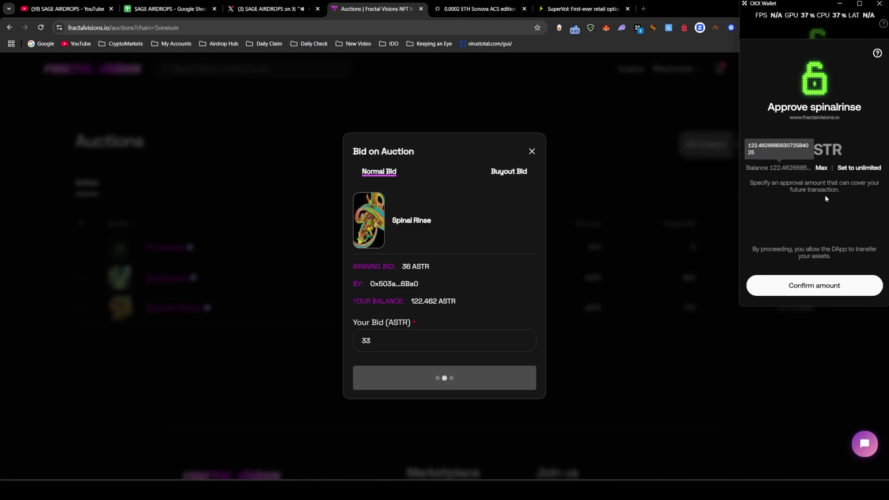
{"action": "type", "text": "330"}
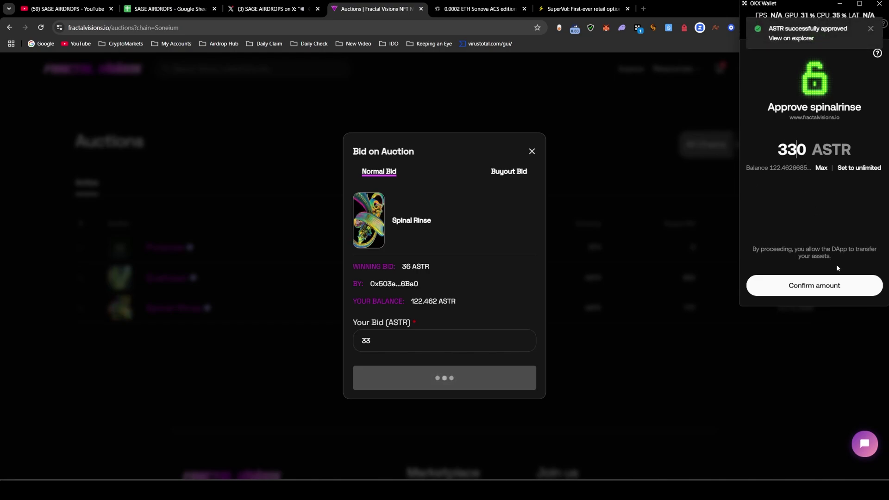
{"action": "left_click", "coordinate": [838, 281]}
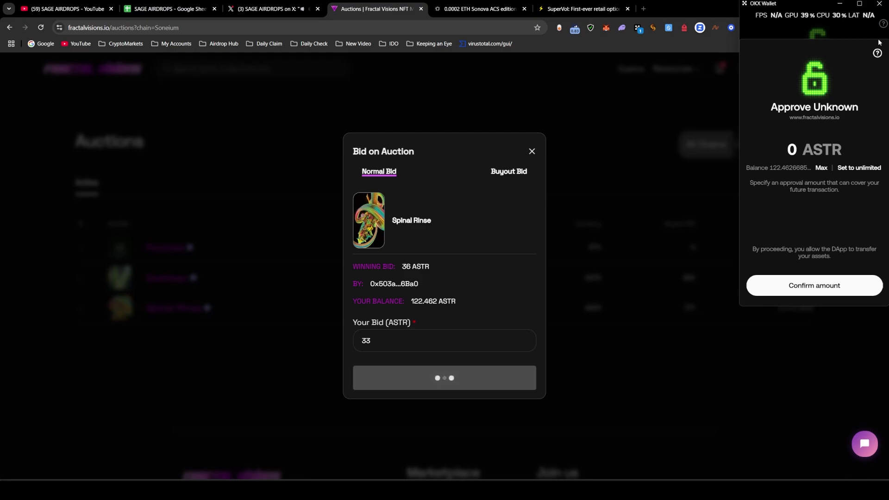
{"action": "left_click", "coordinate": [879, 3]}
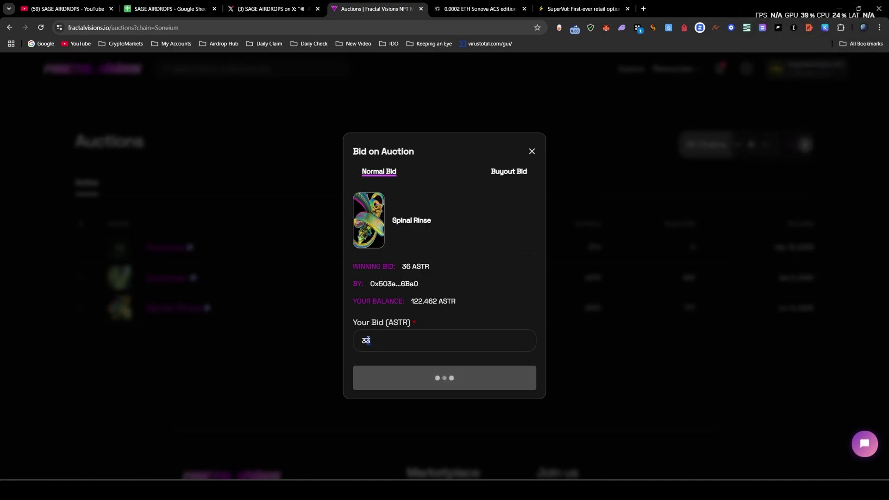
Reload the auctions page and bid 37 ASTR on the Spinal Rinse auction, approving a 37 ASTR amount and confirming it in OKX Wallet.
{"action": "type", "text": "7"}
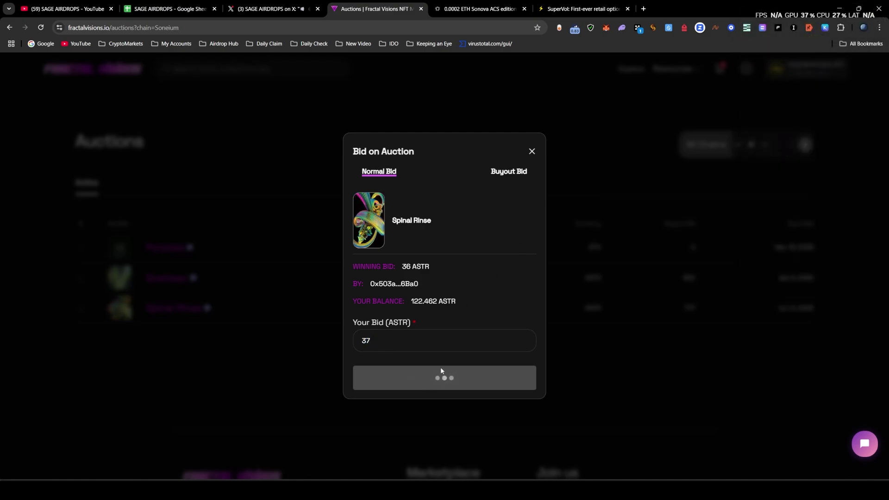
{"action": "left_click", "coordinate": [41, 27]}
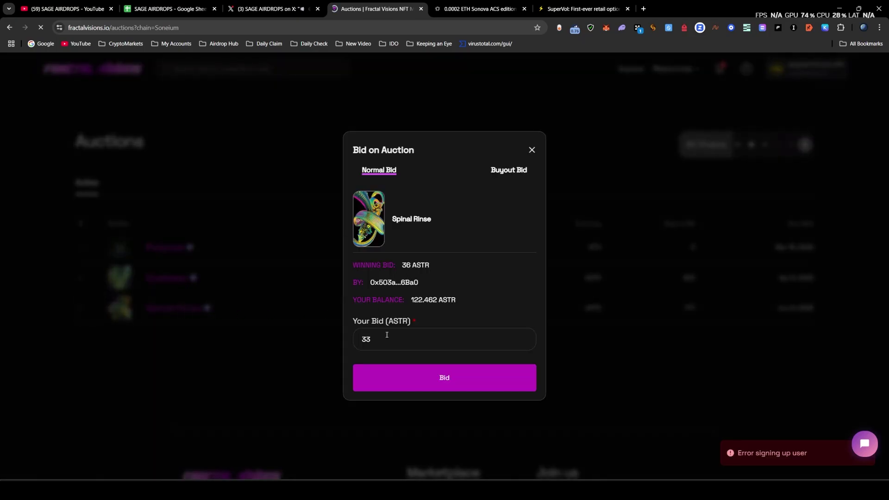
{"action": "key", "text": "BackSpace"}
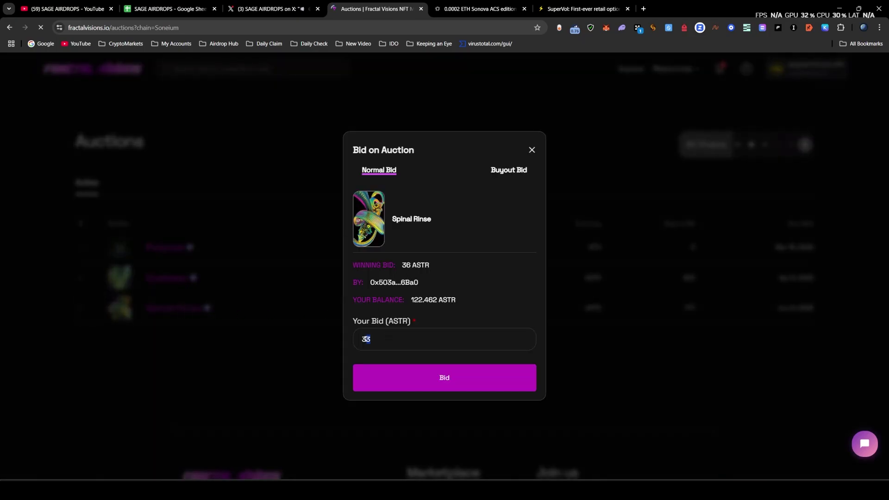
{"action": "type", "text": "7"}
{"action": "left_click", "coordinate": [457, 388]}
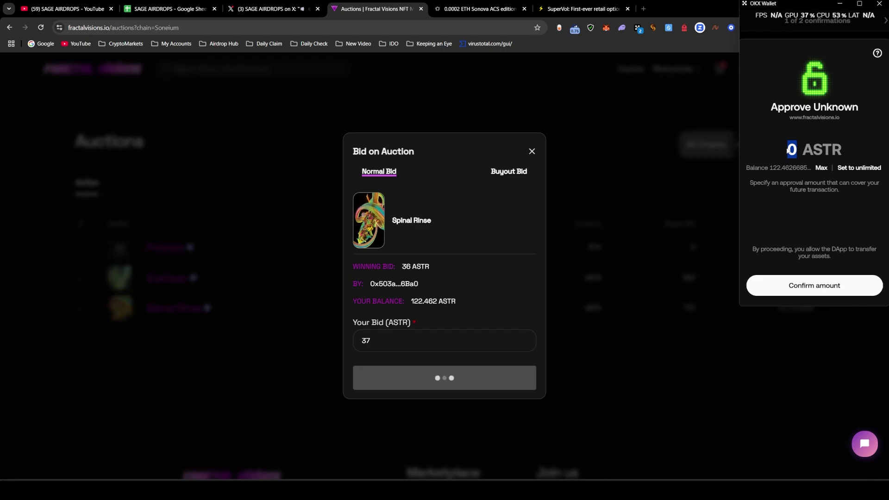
{"action": "type", "text": "37"}
{"action": "left_click", "coordinate": [817, 293]}
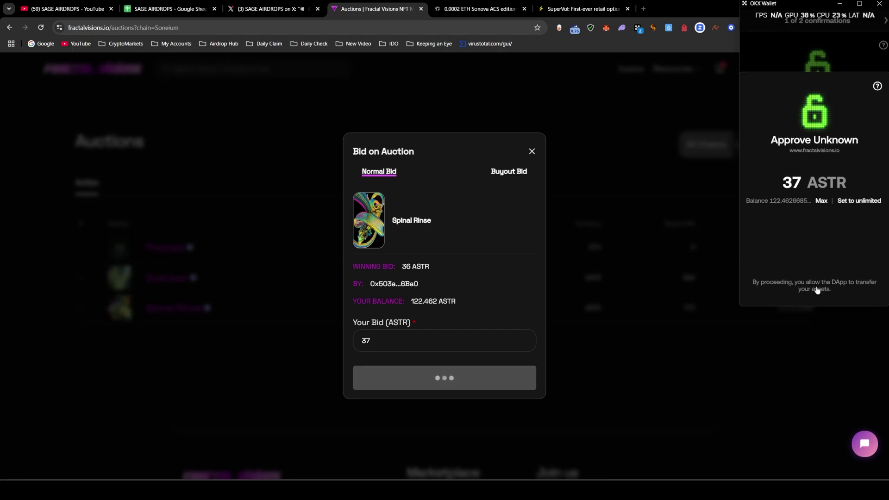
{"action": "left_click", "coordinate": [839, 285]}
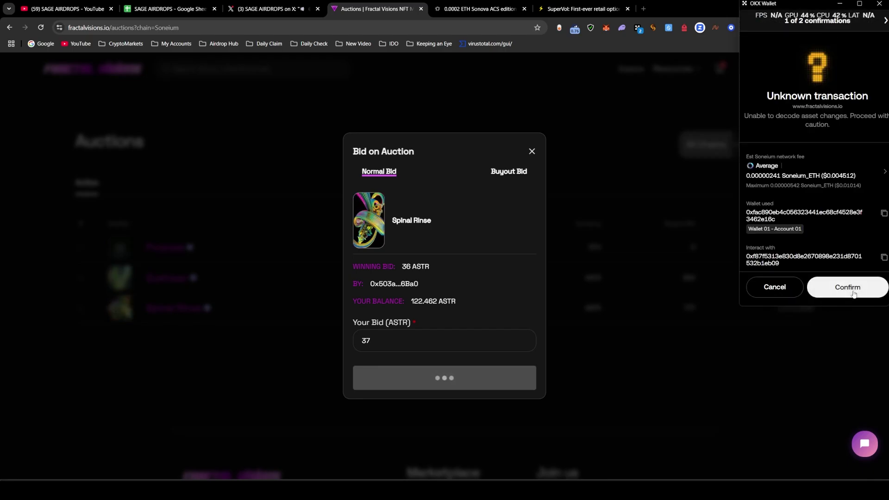
{"action": "left_click", "coordinate": [840, 291]}
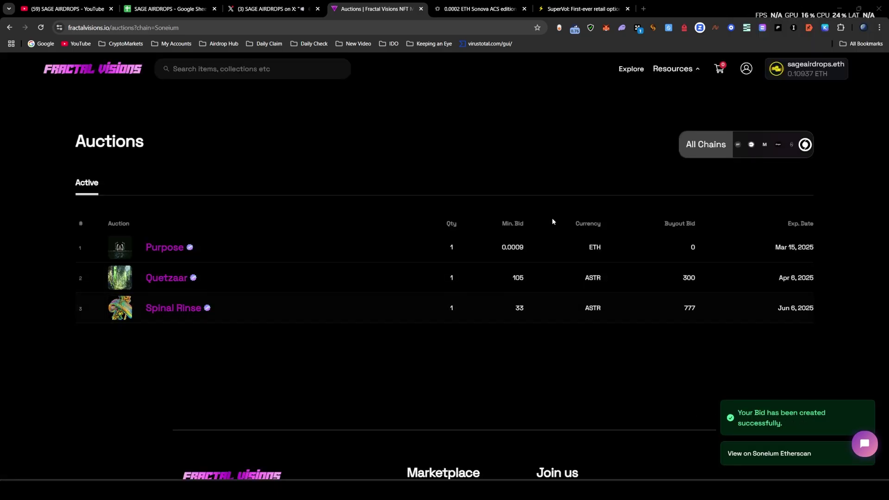
Recheck the Fractal Visions task in the X post, then bid 38 ASTR on Spinal Rinse with a 37 ASTR approval in OKX Wallet.
{"action": "left_click", "coordinate": [256, 9]}
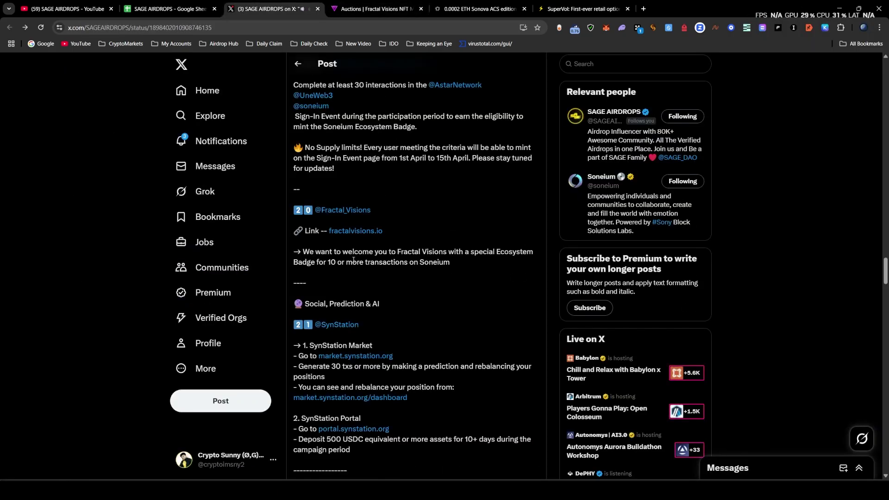
{"action": "left_click", "coordinate": [403, 6]}
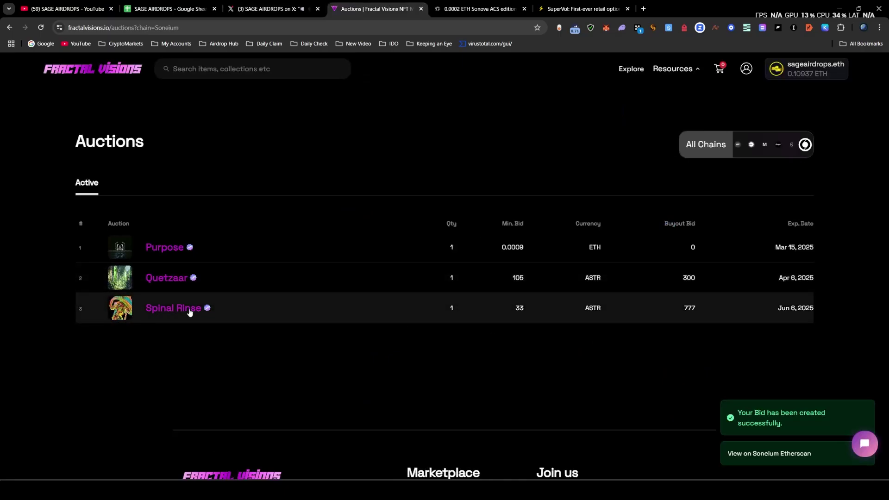
{"action": "left_click", "coordinate": [451, 314]}
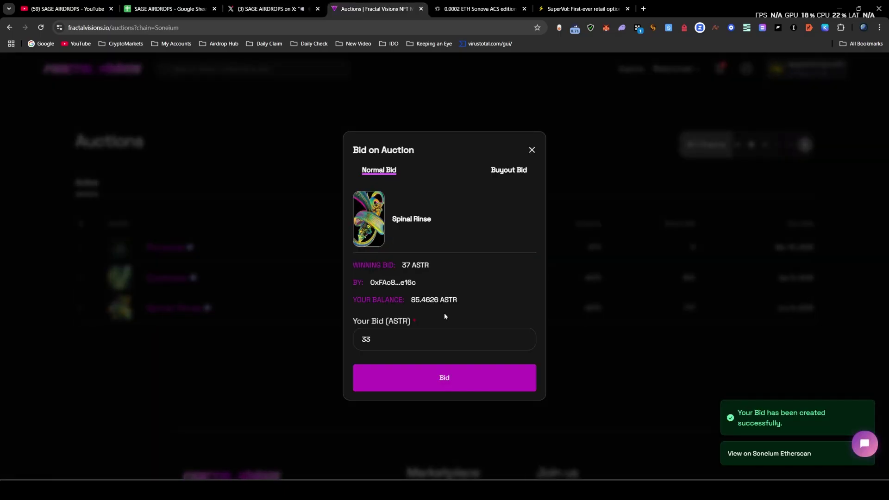
{"action": "triple_click", "coordinate": [404, 266]}
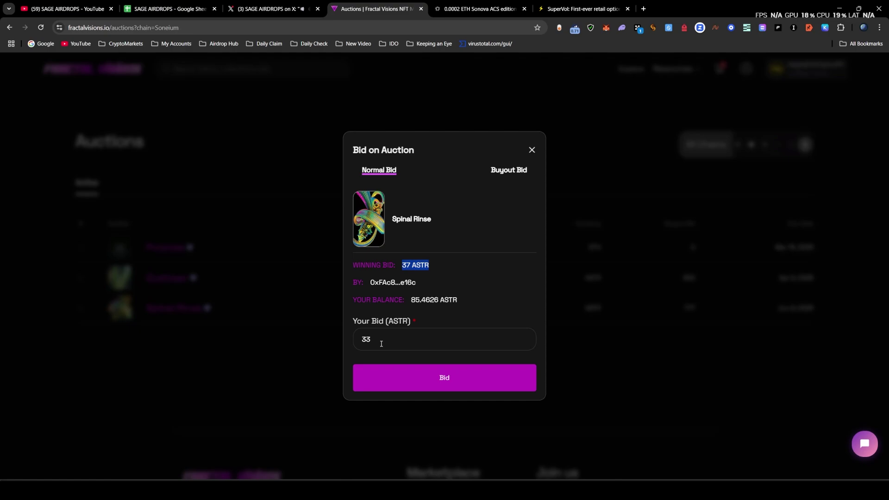
{"action": "left_click", "coordinate": [382, 343]}
{"action": "key", "text": "BackSpace"}
{"action": "type", "text": "8"}
{"action": "left_click", "coordinate": [428, 384]}
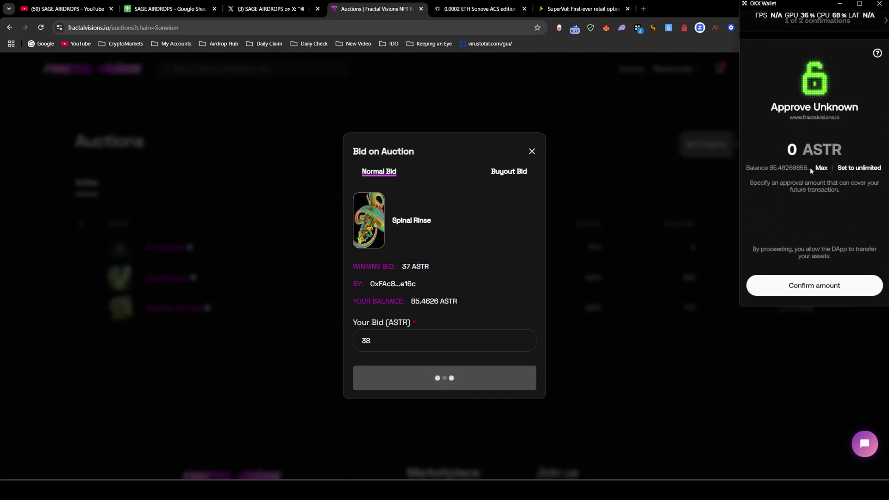
{"action": "left_click", "coordinate": [792, 149]}
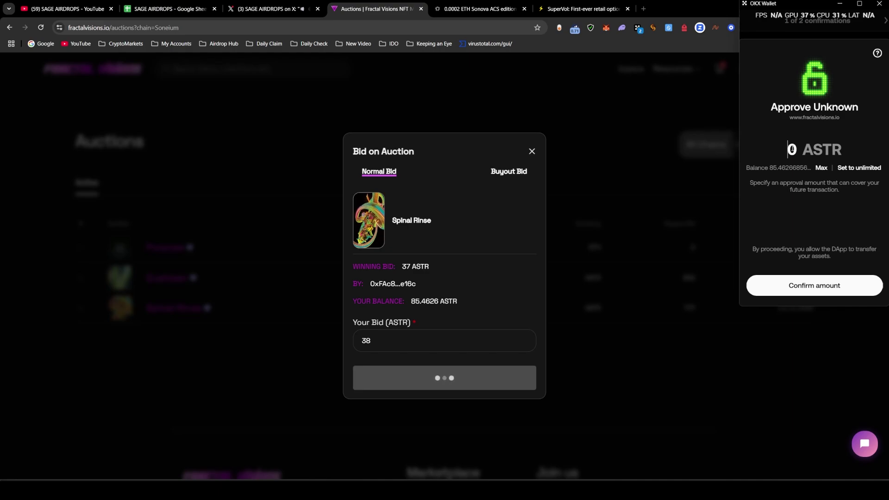
{"action": "type", "text": "37"}
{"action": "left_click_drag", "start_coordinate": [796, 150], "coordinate": [805, 149]}
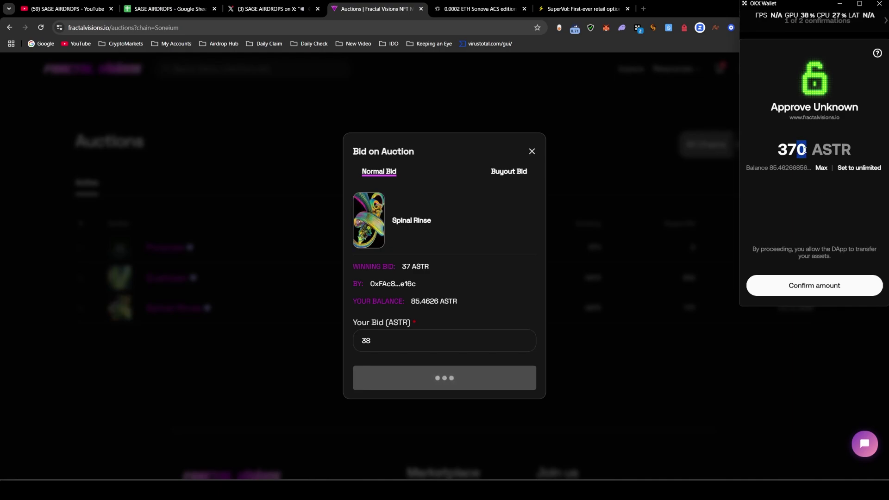
{"action": "key", "text": "BackSpace"}
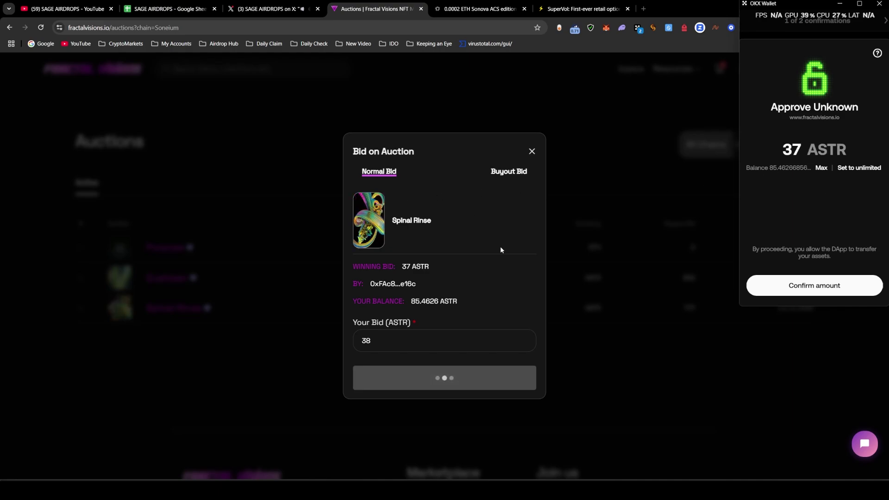
{"action": "left_click", "coordinate": [827, 287]}
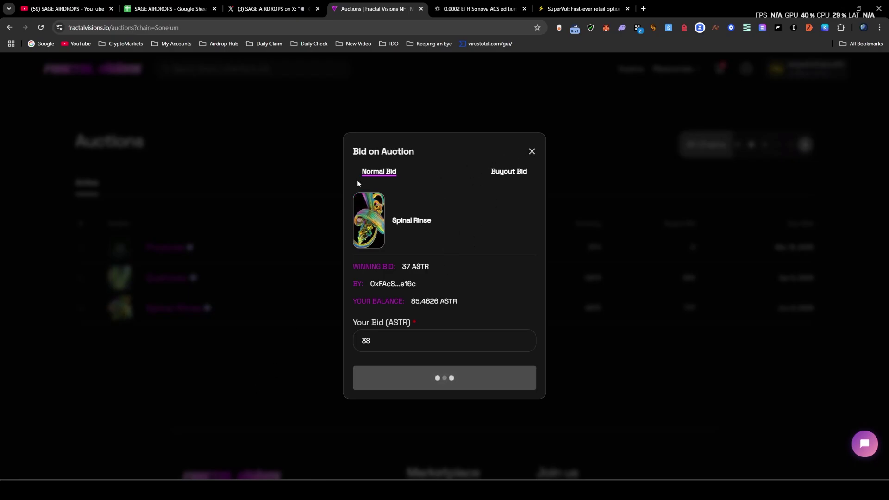
Return to the X post and read the Social, Prediction & AI section, focusing on the SynStation Portal deposit requirement.
{"action": "key", "text": "ctrl+shift+Tab"}
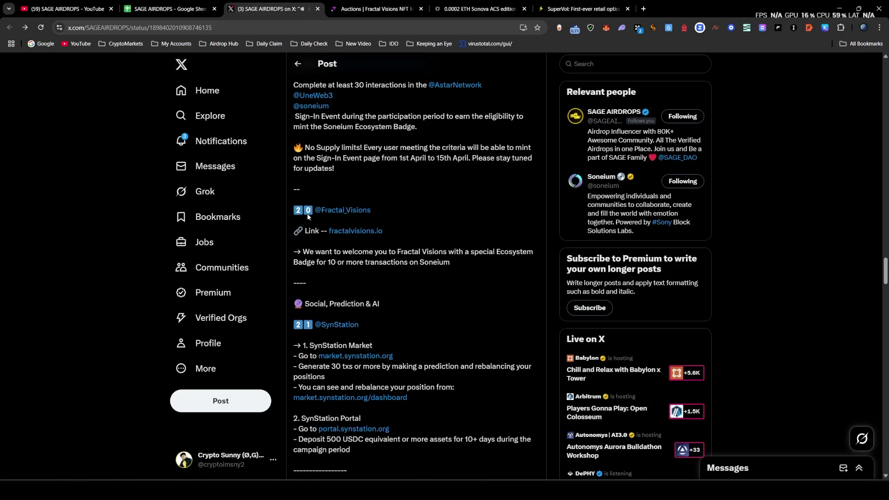
{"action": "scroll", "coordinate": [294, 244], "scroll_direction": "down", "scroll_amount": 2}
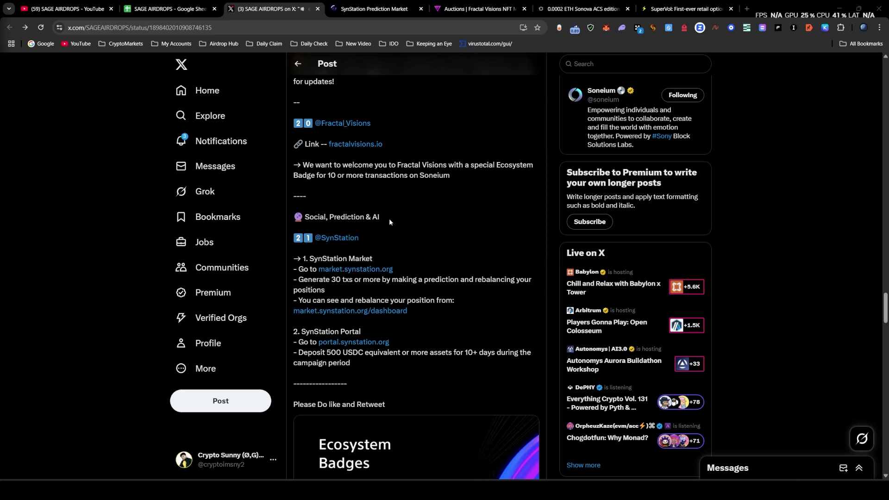
{"action": "left_click_drag", "start_coordinate": [388, 218], "coordinate": [303, 217]}
{"action": "left_click", "coordinate": [329, 360]}
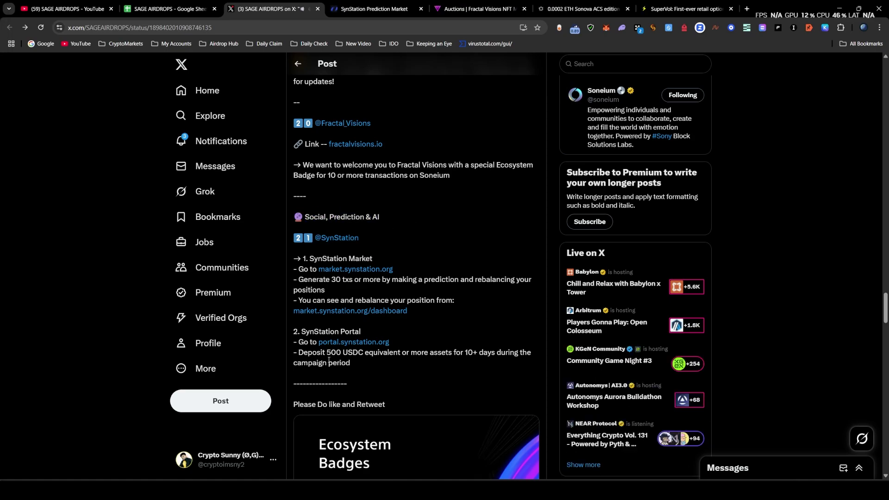
{"action": "left_click_drag", "start_coordinate": [332, 353], "coordinate": [397, 353]}
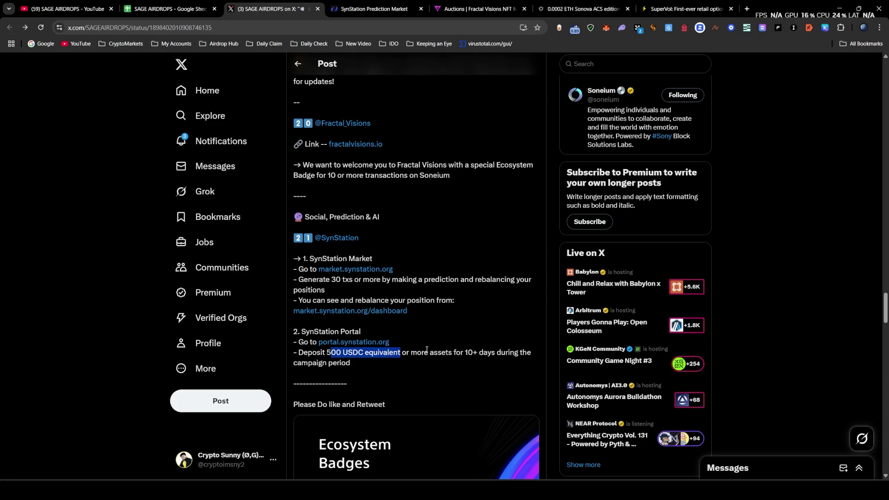
{"action": "left_click", "coordinate": [411, 355]}
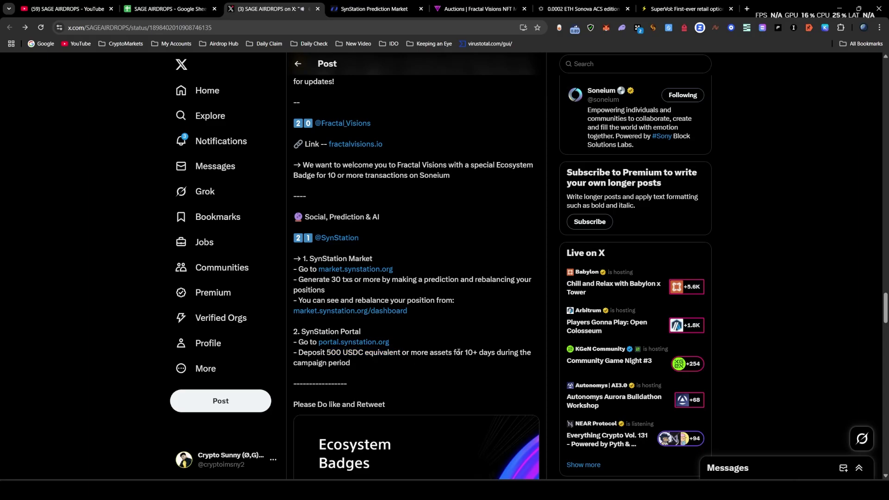
{"action": "mouse_move", "coordinate": [453, 352]}
{"action": "left_mouse_down"}
{"action": "mouse_move", "coordinate": [533, 354]}
{"action": "mouse_move", "coordinate": [467, 361]}
{"action": "left_mouse_up"}
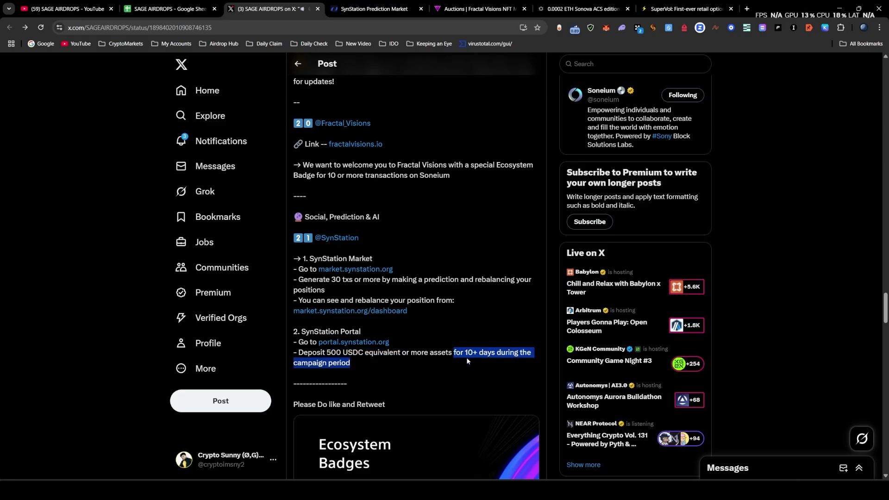
{"action": "left_click", "coordinate": [354, 362]}
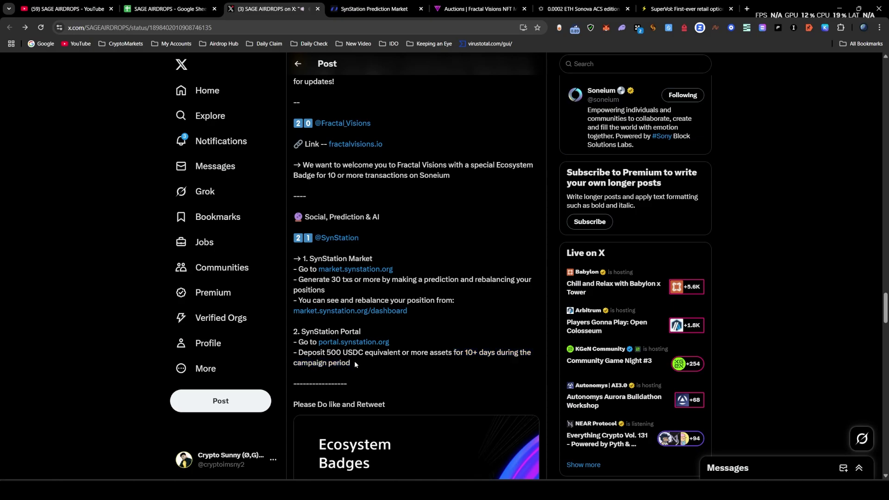
{"action": "left_click_drag", "start_coordinate": [355, 360], "coordinate": [304, 346]}
{"action": "left_click", "coordinate": [359, 366]}
{"action": "triple_click", "coordinate": [383, 219]}
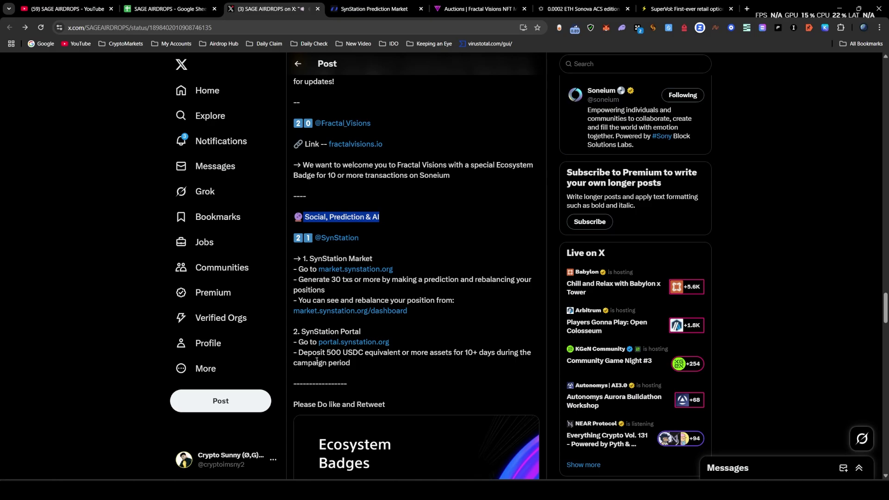
{"action": "left_click_drag", "start_coordinate": [300, 352], "coordinate": [357, 359]}
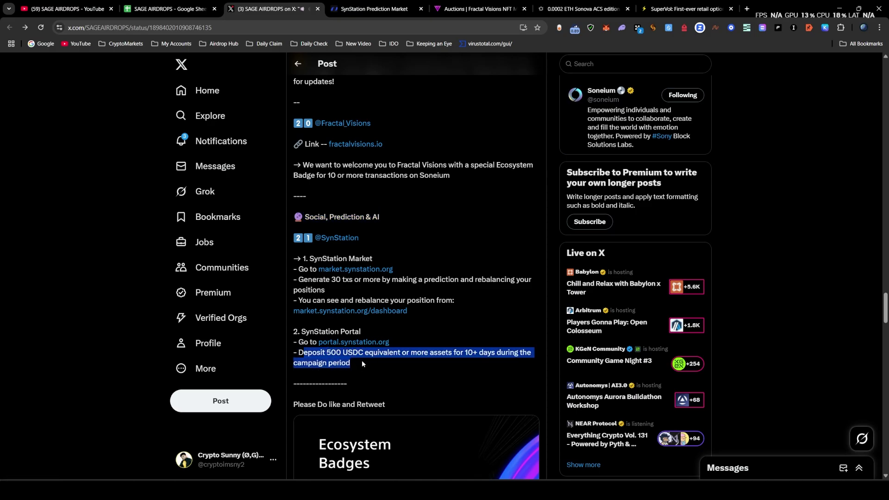
{"action": "left_click", "coordinate": [362, 360]}
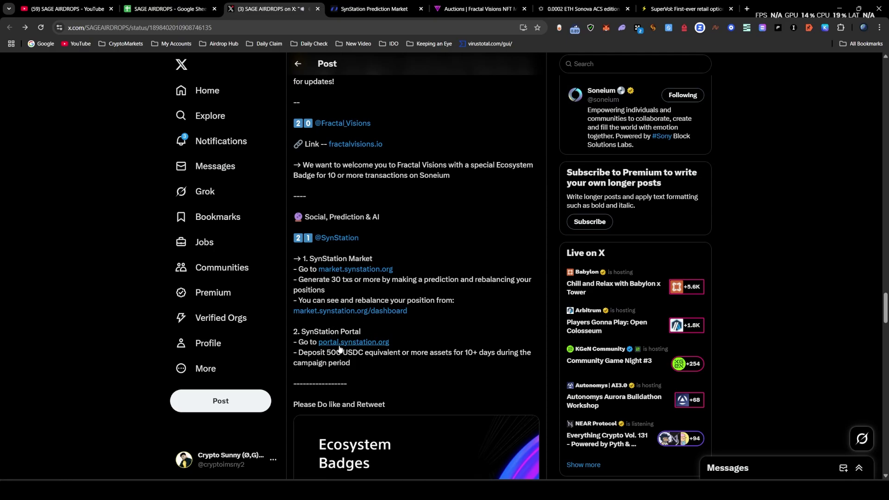
{"action": "left_click_drag", "start_coordinate": [354, 369], "coordinate": [298, 330]}
{"action": "left_click", "coordinate": [298, 324]}
Review the surrounding badge tasks in the X post and read the SynStation Market transaction requirement.
{"action": "scroll", "coordinate": [408, 271], "scroll_direction": "up", "scroll_amount": 6}
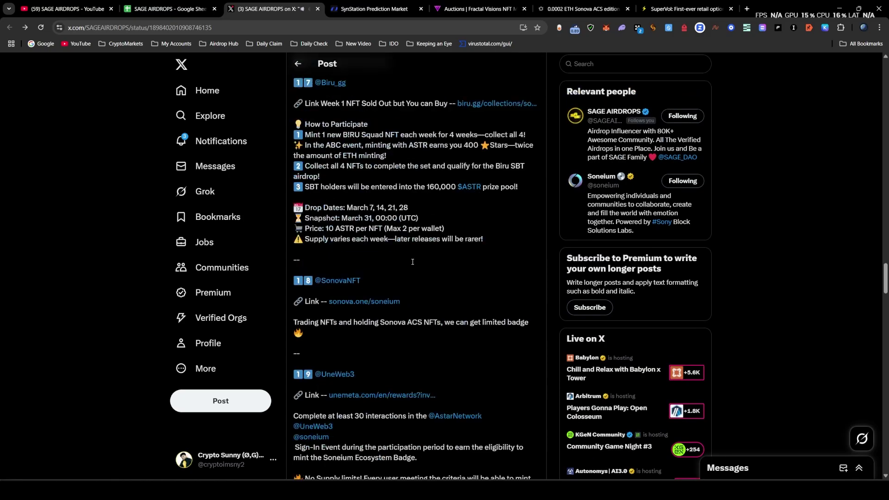
{"action": "scroll", "coordinate": [403, 273], "scroll_direction": "down", "scroll_amount": 12}
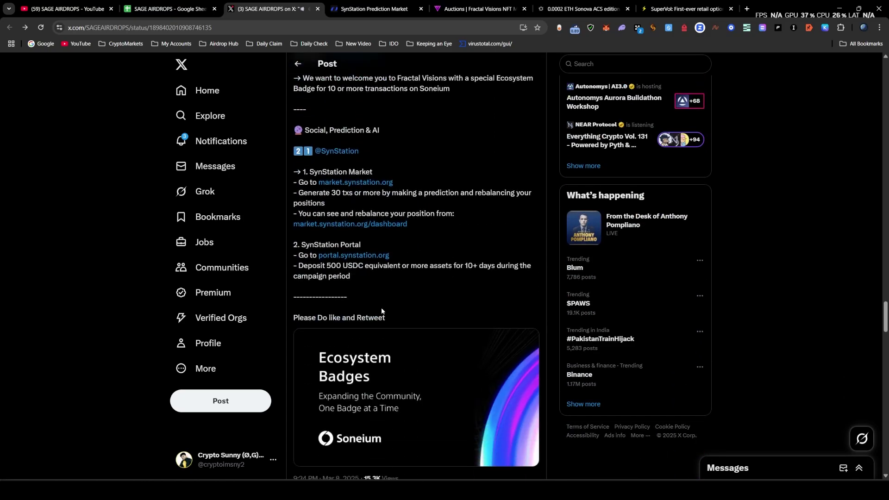
{"action": "scroll", "coordinate": [378, 304], "scroll_direction": "up", "scroll_amount": 3}
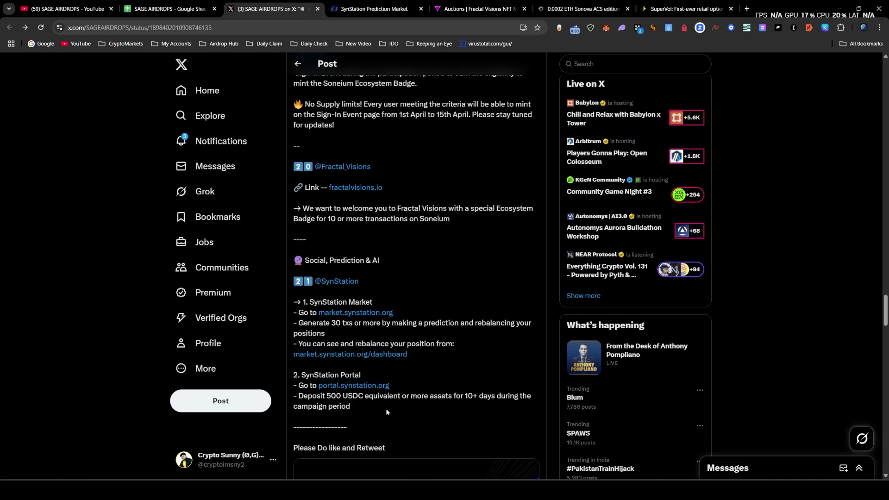
{"action": "left_click_drag", "start_coordinate": [387, 413], "coordinate": [442, 291]}
{"action": "left_click", "coordinate": [464, 292]}
{"action": "left_click_drag", "start_coordinate": [310, 304], "coordinate": [360, 323]}
{"action": "left_click", "coordinate": [407, 325]}
{"action": "left_click_drag", "start_coordinate": [353, 323], "coordinate": [303, 321]}
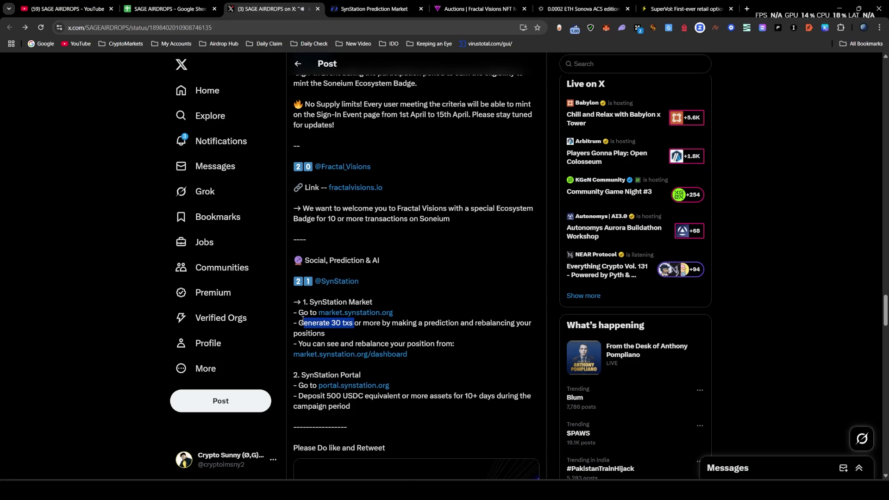
{"action": "left_click", "coordinate": [326, 332]}
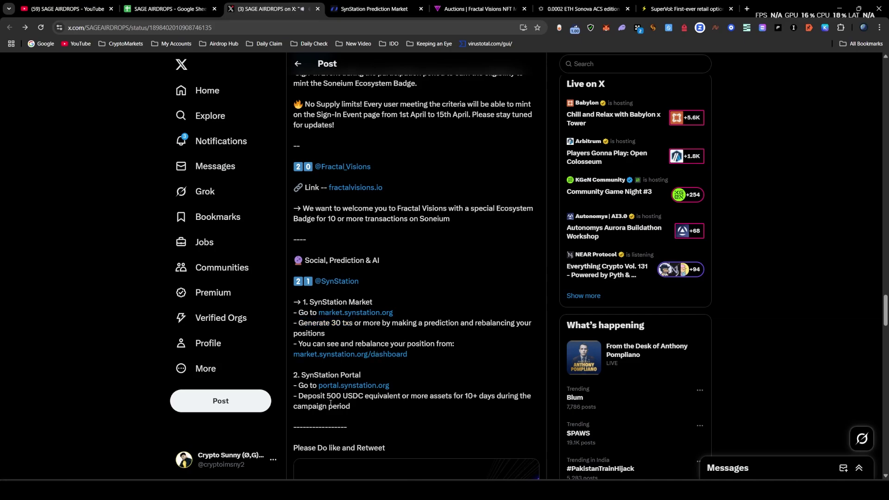
Go to SynStation Market and submit a 0.001 USDC purchase of YES on "Will SOL flip ETH in 2025?".
{"action": "left_click", "coordinate": [355, 313]}
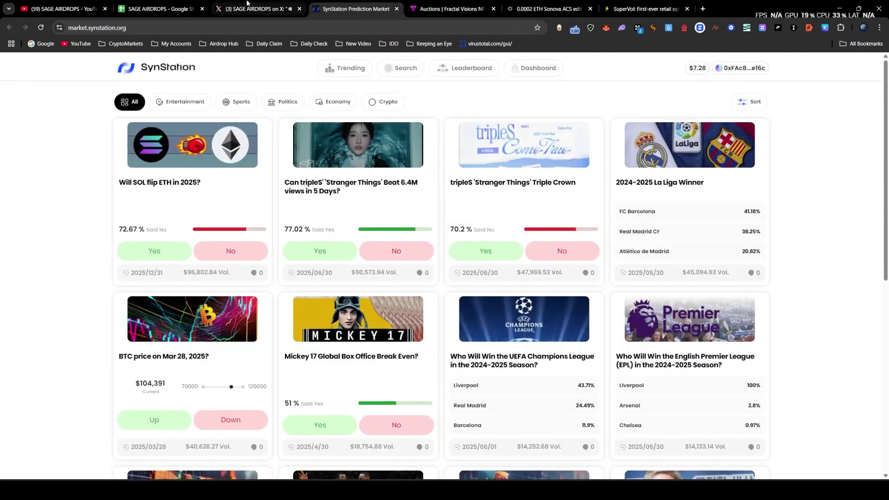
{"action": "key", "text": "ctrl+w"}
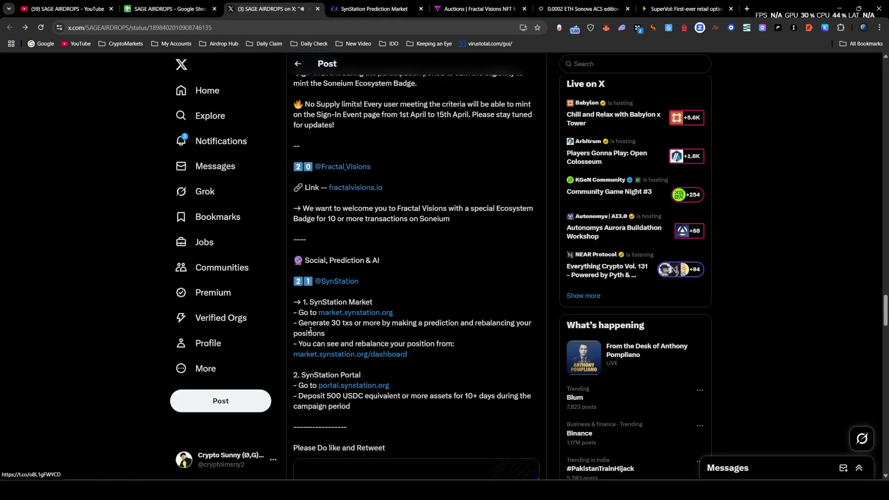
{"action": "key", "text": "ctrl+Tab"}
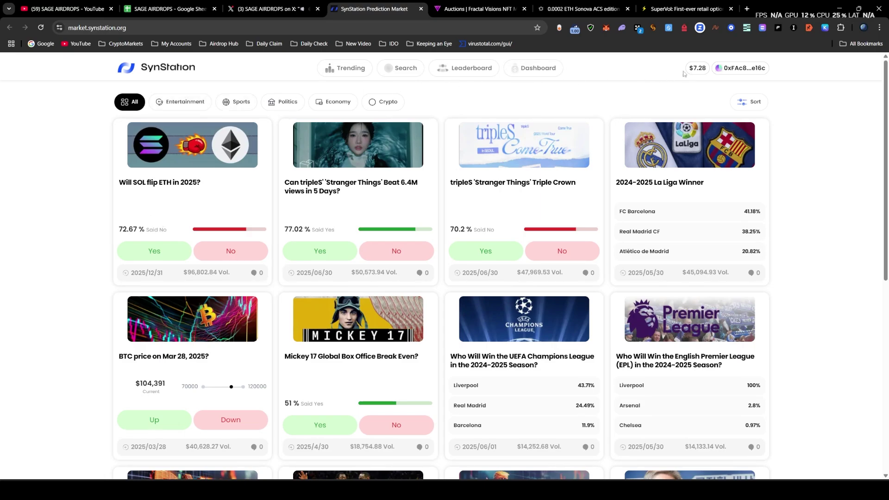
{"action": "left_click", "coordinate": [150, 255]}
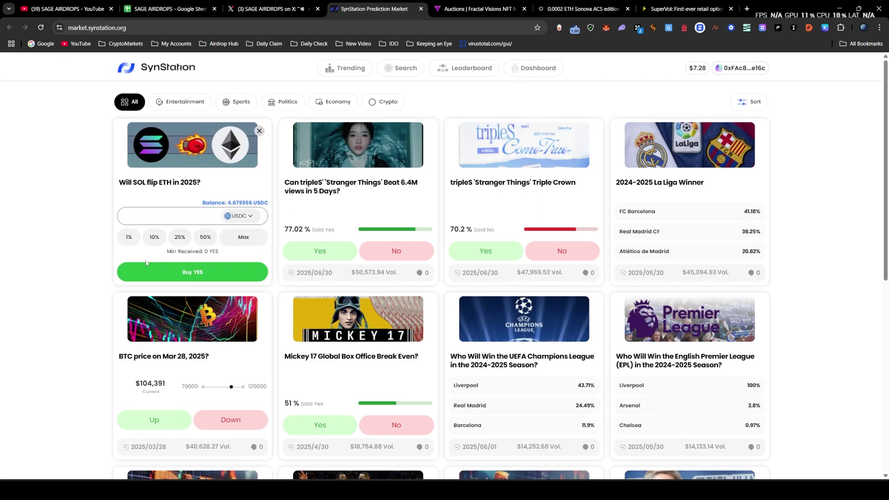
{"action": "left_click", "coordinate": [205, 215]}
{"action": "type", "text": "0.001"}
{"action": "left_click", "coordinate": [215, 272]}
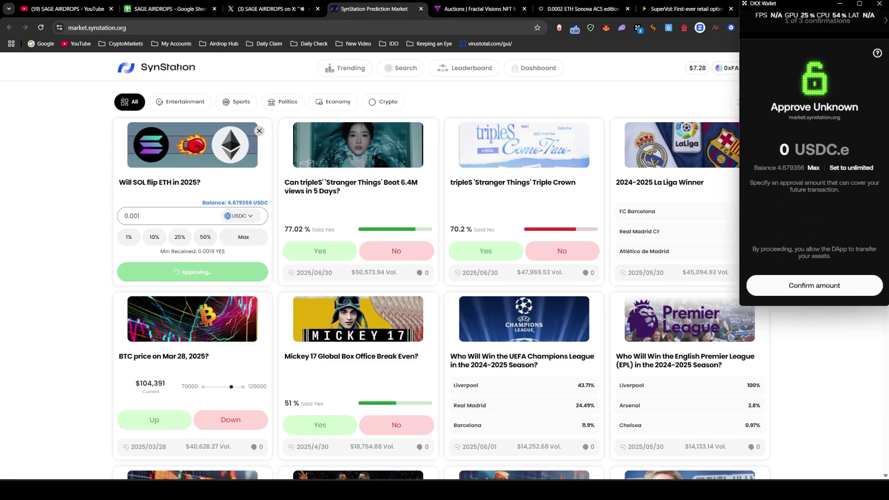
Approve 1 USDC.e for SynStation Market in OKX Wallet and confirm the YES purchase transaction.
{"action": "left_click", "coordinate": [785, 150]}
{"action": "type", "text": "1"}
{"action": "left_click", "coordinate": [824, 286]}
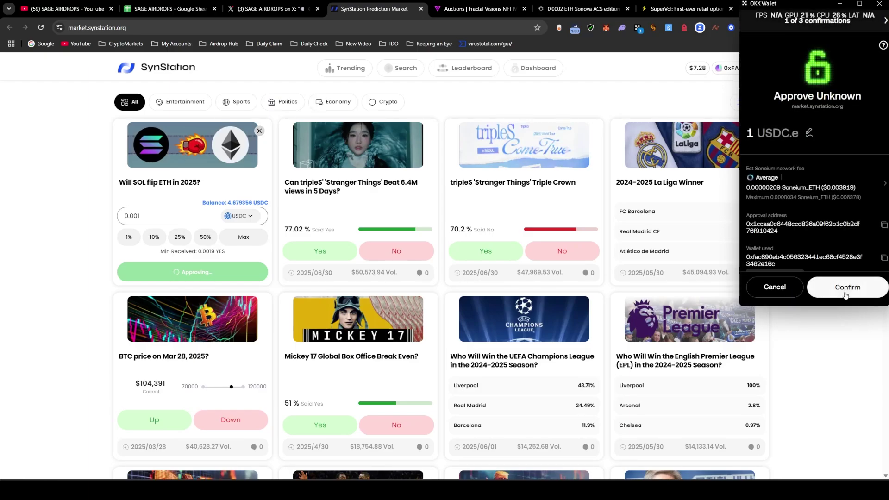
{"action": "left_click", "coordinate": [824, 287]}
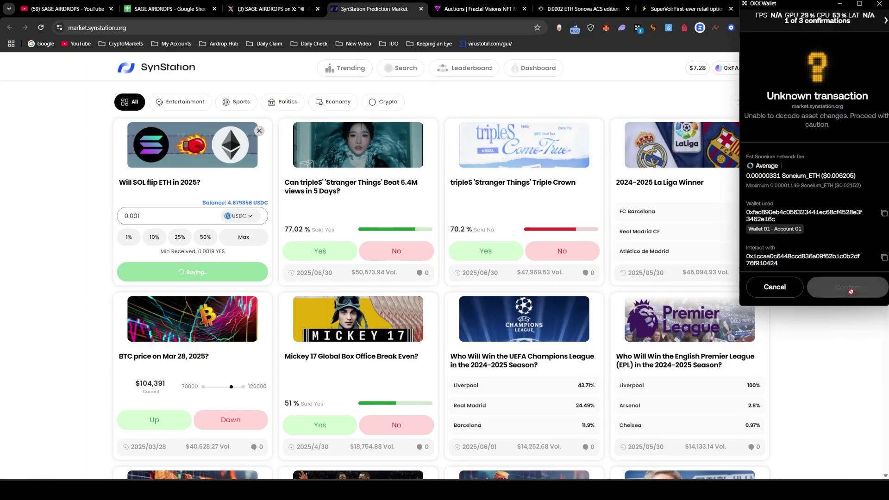
{"action": "left_click", "coordinate": [821, 290]}
Reread the SynStation Market transaction requirement in the X post, open the SynStation profile in the background, and return to the market list.
{"action": "left_click", "coordinate": [275, 4]}
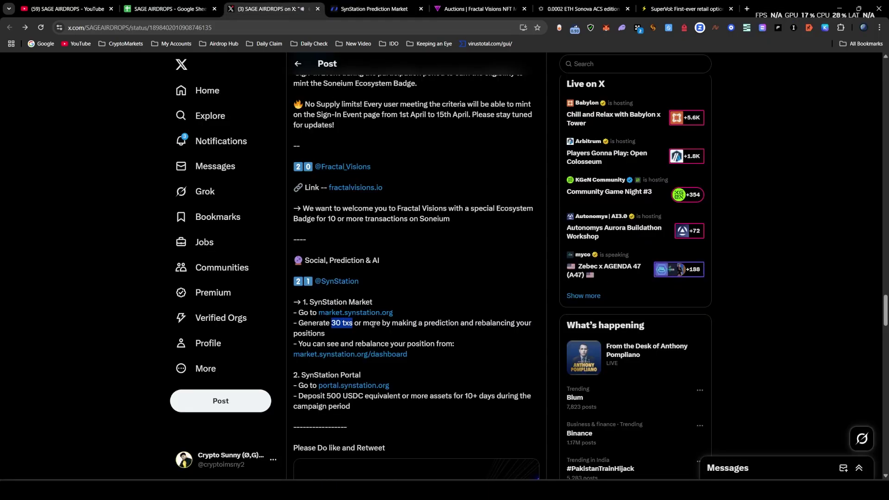
{"action": "left_click_drag", "start_coordinate": [363, 324], "coordinate": [287, 325]}
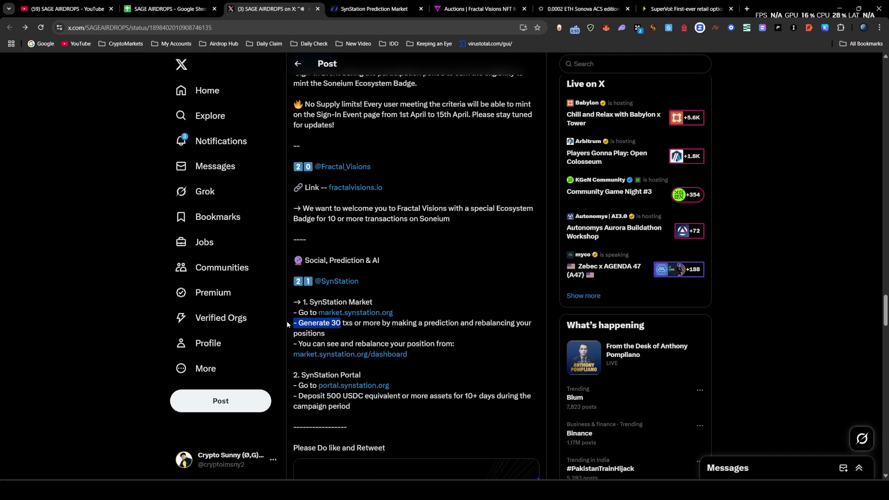
{"action": "left_click_drag", "start_coordinate": [373, 303], "coordinate": [297, 306]}
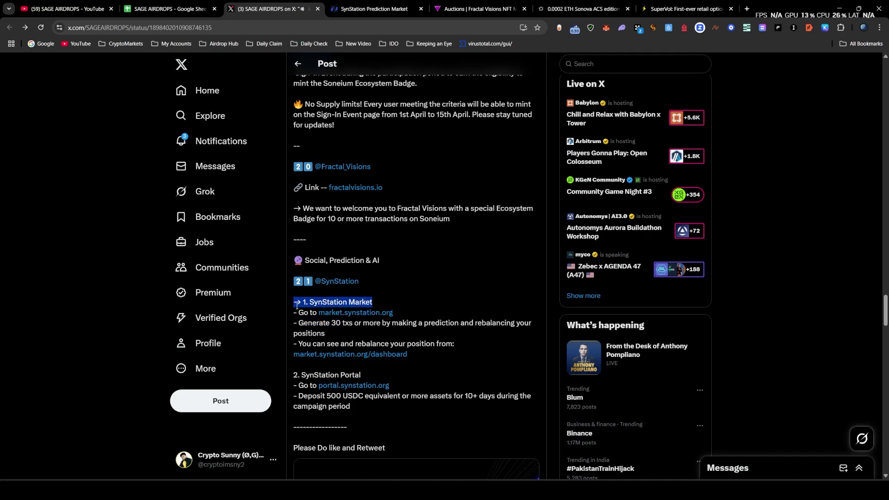
{"action": "left_click", "coordinate": [360, 330]}
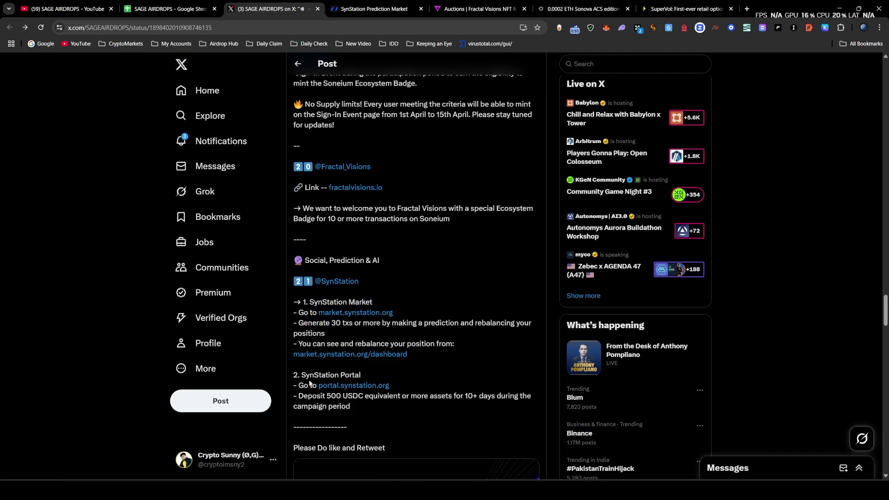
{"action": "middle_click", "coordinate": [337, 282]}
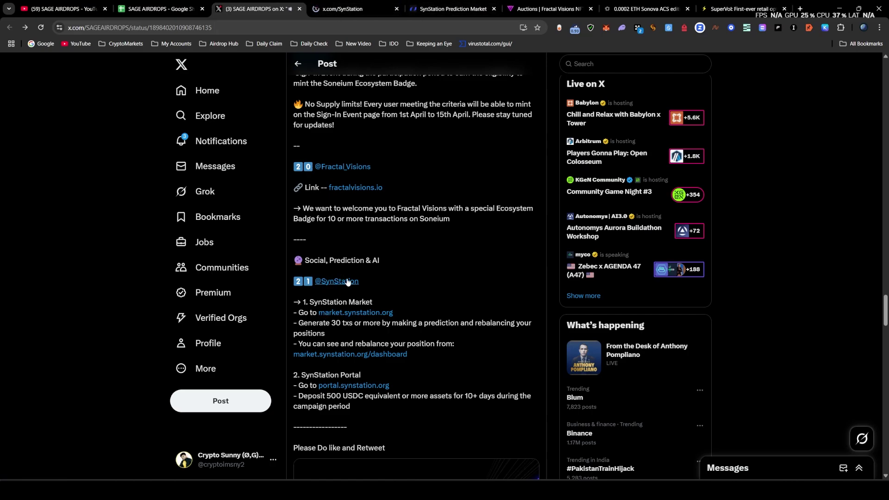
{"action": "left_click", "coordinate": [434, 4]}
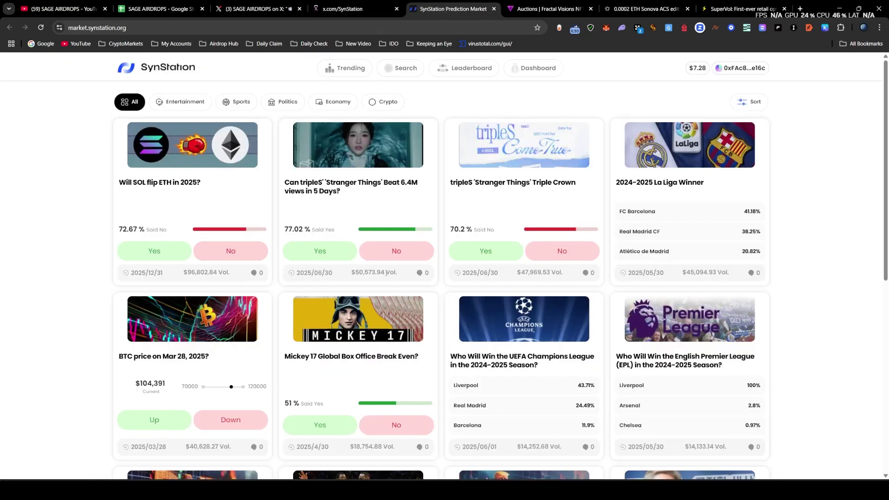
{"action": "scroll", "coordinate": [463, 265], "scroll_direction": "down", "scroll_amount": 1}
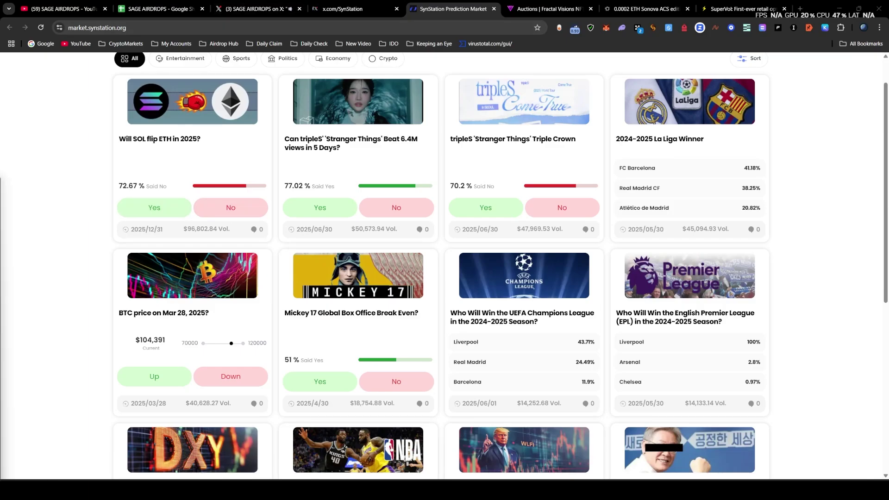
Switch to Telegram and read the Soneium Ecosystem Badges announcement in the SAGE AIRDROPS channel, including its date and claim conditions.
{"action": "left_click_drag", "start_coordinate": [0, 185], "coordinate": [523, 3]}
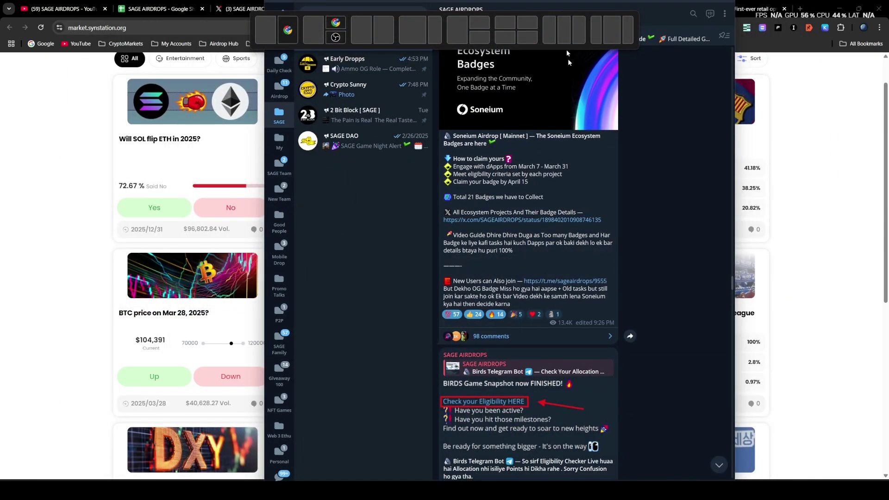
{"action": "scroll", "coordinate": [399, 257], "scroll_direction": "up", "scroll_amount": 3}
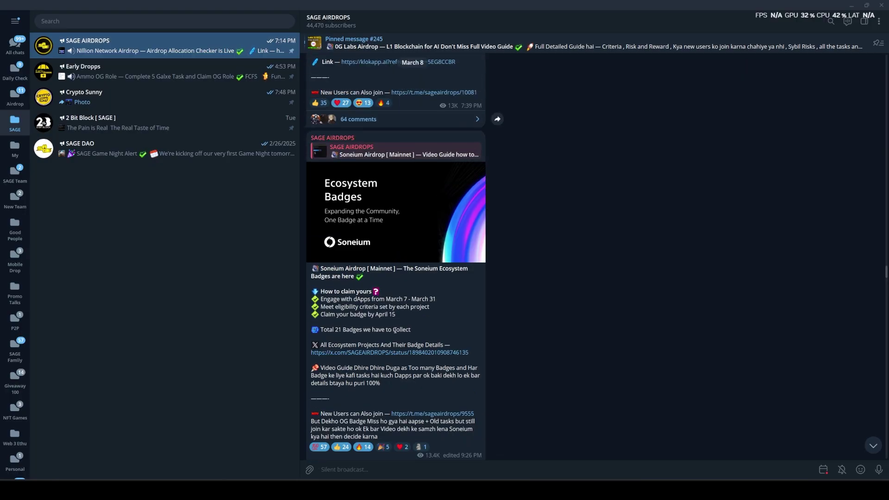
{"action": "scroll", "coordinate": [412, 246], "scroll_direction": "down", "scroll_amount": 4}
{"action": "left_click_drag", "start_coordinate": [413, 226], "coordinate": [365, 133]}
{"action": "left_click", "coordinate": [368, 154]}
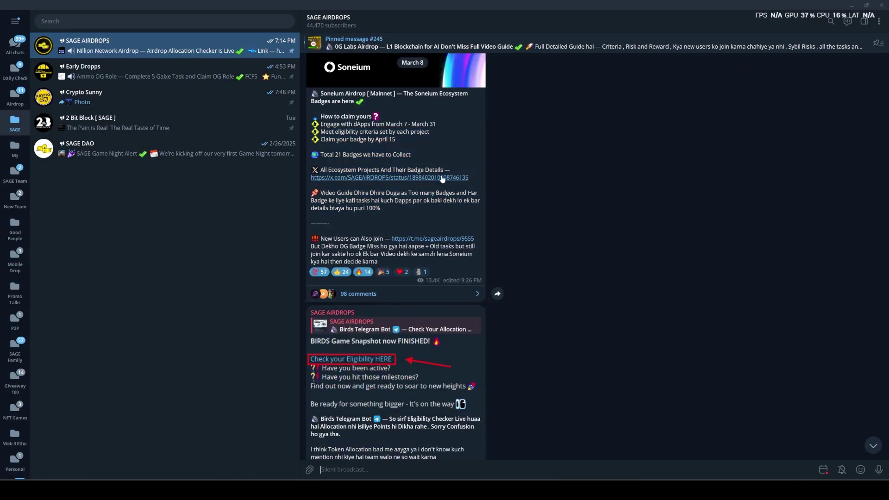
{"action": "scroll", "coordinate": [442, 153], "scroll_direction": "up", "scroll_amount": 2}
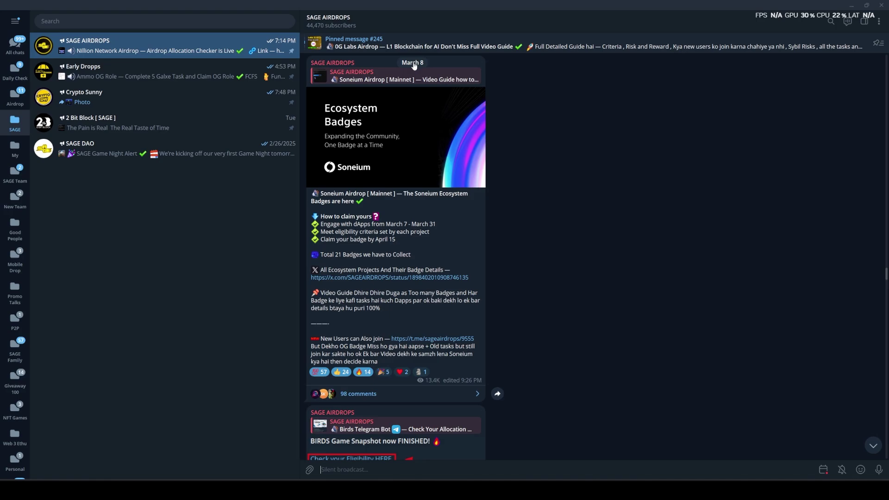
{"action": "left_click", "coordinate": [852, 8]}
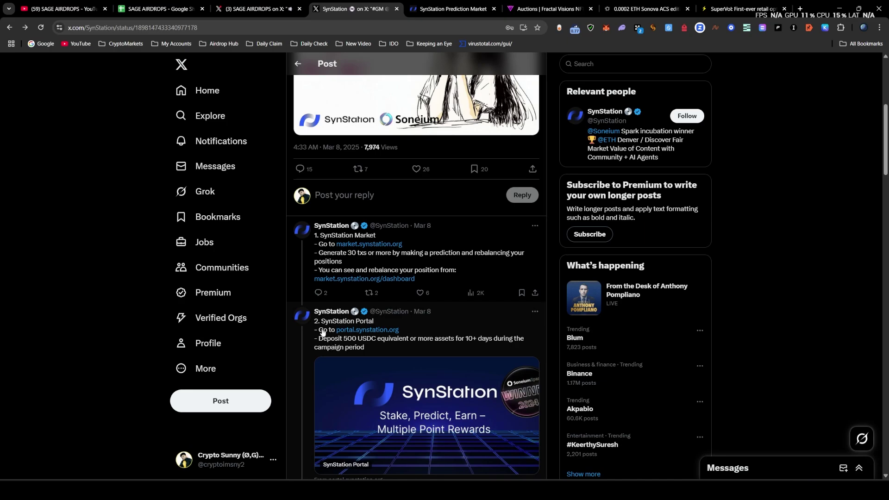
Read SynStation's own Ecosystem Badge post on X for the event dates and the Market transaction requirement.
{"action": "scroll", "coordinate": [384, 321], "scroll_direction": "up", "scroll_amount": 5}
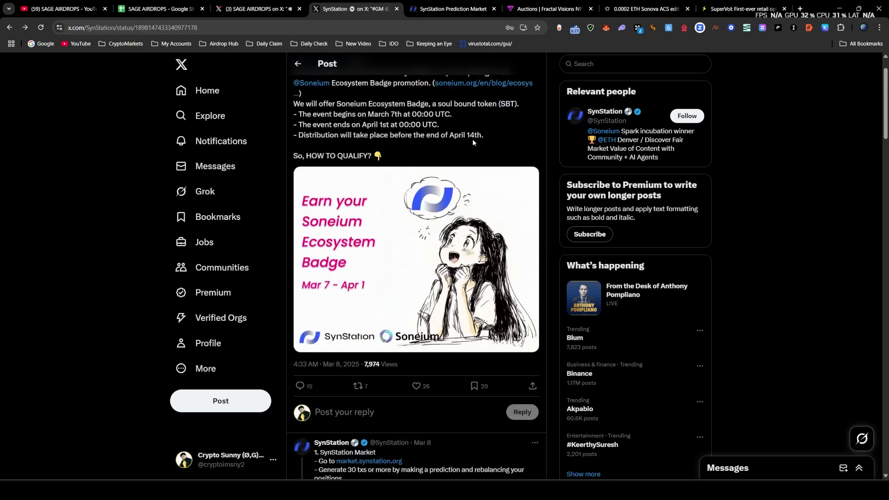
{"action": "scroll", "coordinate": [358, 363], "scroll_direction": "down", "scroll_amount": 6}
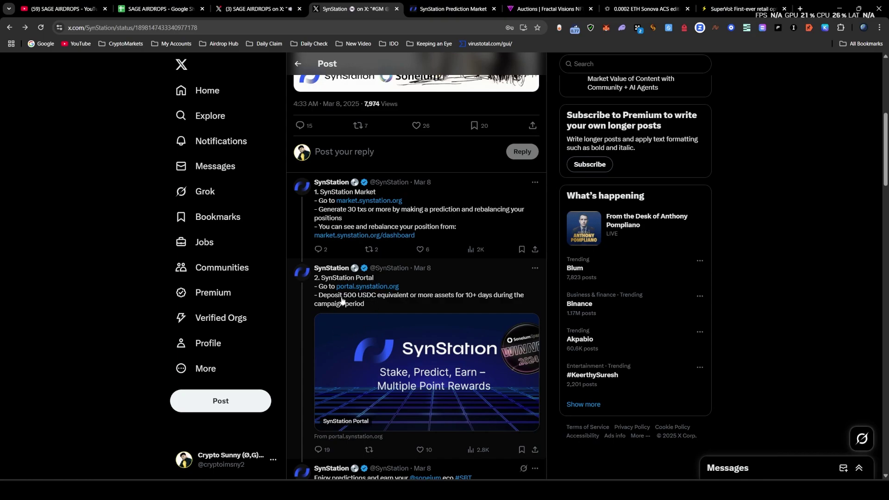
{"action": "left_click_drag", "start_coordinate": [366, 211], "coordinate": [317, 210]}
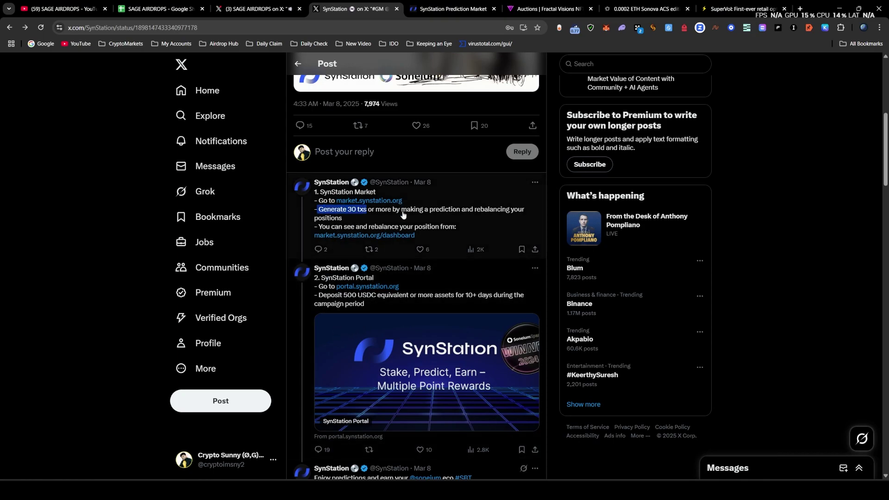
Open the SynStation Portal reply, examine its deposit amount and holding period, and return to the main badge thread.
{"action": "left_click", "coordinate": [367, 302]}
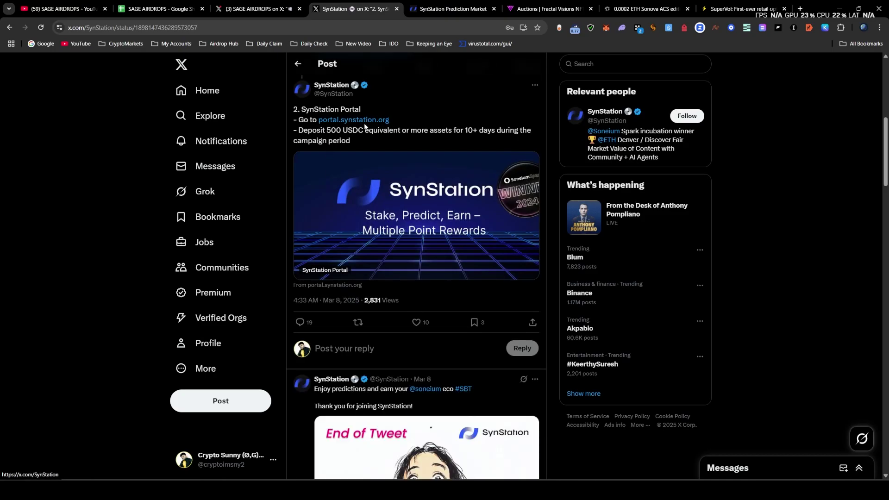
{"action": "left_click_drag", "start_coordinate": [328, 130], "coordinate": [454, 131]}
{"action": "left_click", "coordinate": [419, 131]}
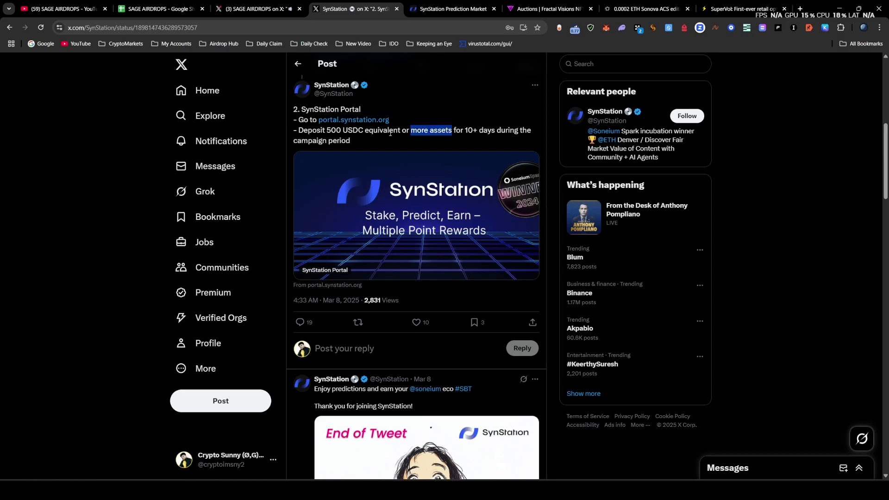
{"action": "mouse_move", "coordinate": [465, 130]}
{"action": "left_mouse_down"}
{"action": "mouse_move", "coordinate": [534, 133]}
{"action": "mouse_move", "coordinate": [463, 145]}
{"action": "left_mouse_up"}
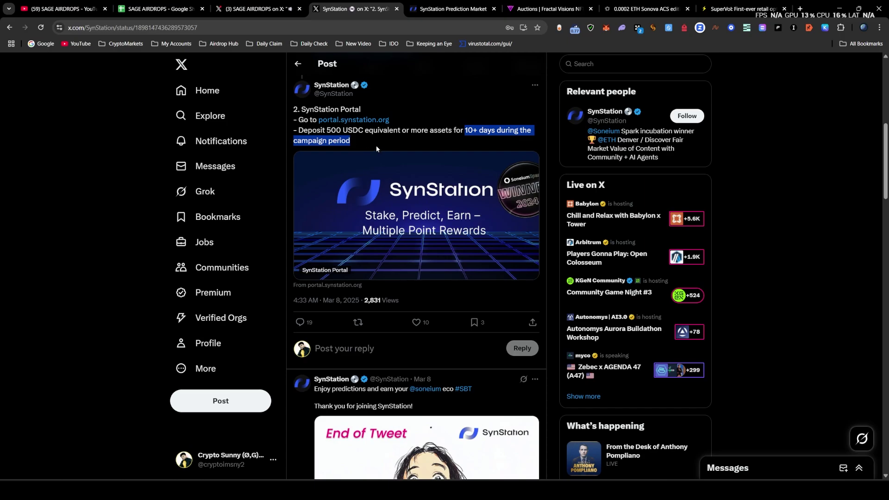
{"action": "left_click", "coordinate": [363, 140]}
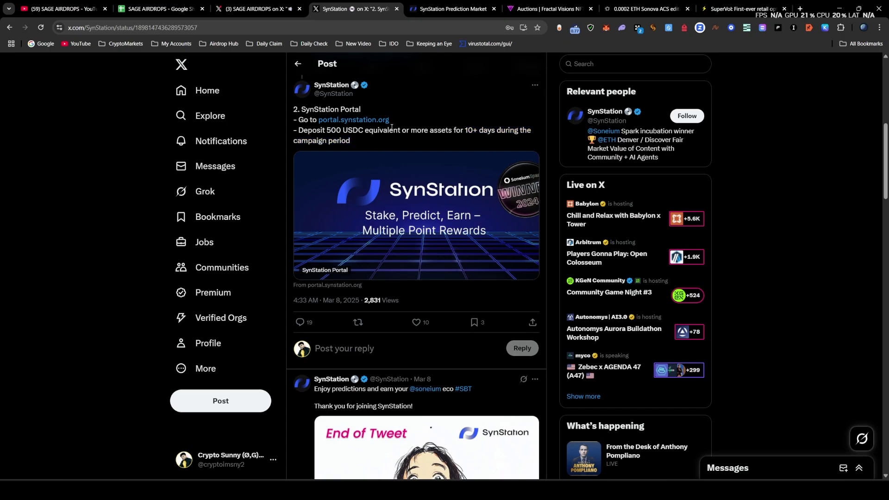
{"action": "left_click", "coordinate": [297, 64]}
Go back to the SAGE AIRDROPS post and examine the 2P2E badge requirements, focusing on the 2P2E Pioneer NFT condition.
{"action": "key", "text": "ctrl+shift+Tab"}
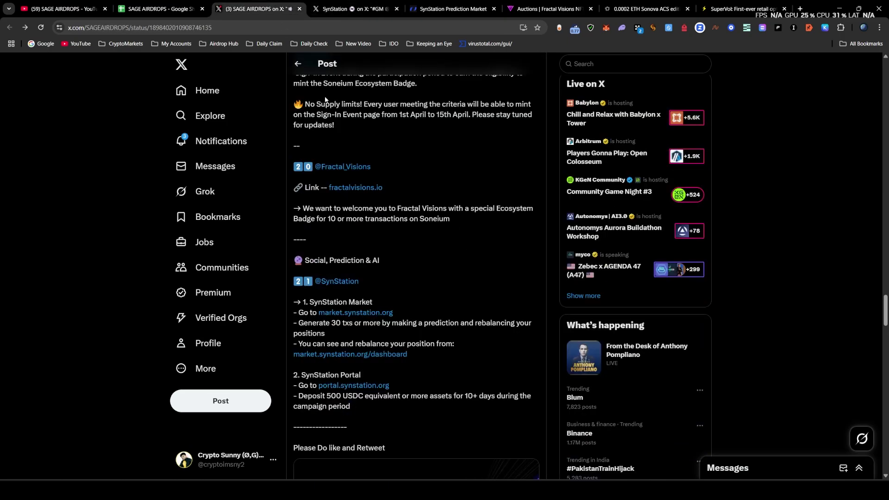
{"action": "scroll", "coordinate": [363, 261], "scroll_direction": "down", "scroll_amount": 3}
{"action": "mouse_move", "coordinate": [380, 296]}
{"action": "left_mouse_down"}
{"action": "mouse_move", "coordinate": [305, 162]}
{"action": "mouse_move", "coordinate": [308, 75]}
{"action": "mouse_move", "coordinate": [322, 208]}
{"action": "mouse_move", "coordinate": [324, 63]}
{"action": "mouse_move", "coordinate": [331, 206]}
{"action": "mouse_move", "coordinate": [305, 139]}
{"action": "mouse_move", "coordinate": [412, 306]}
{"action": "mouse_move", "coordinate": [391, 304]}
{"action": "left_mouse_up"}
{"action": "left_click", "coordinate": [412, 301]}
{"action": "scroll", "coordinate": [408, 307], "scroll_direction": "down", "scroll_amount": 3}
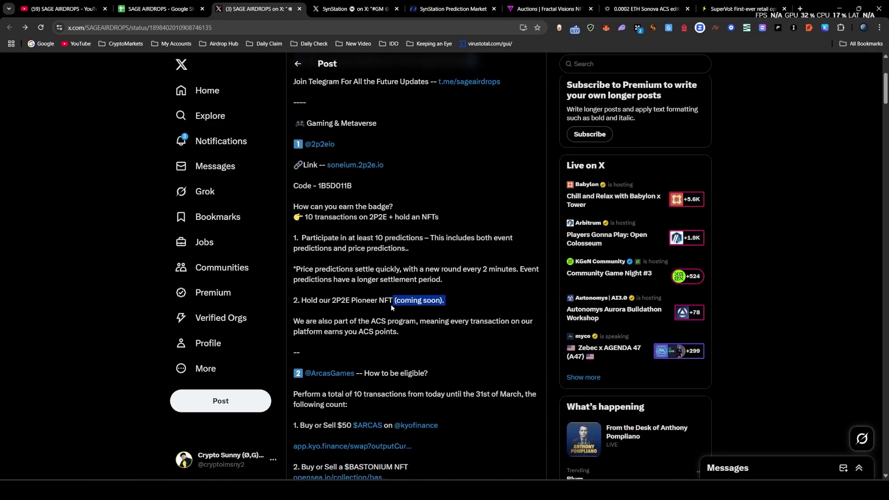
{"action": "scroll", "coordinate": [389, 306], "scroll_direction": "down", "scroll_amount": 5}
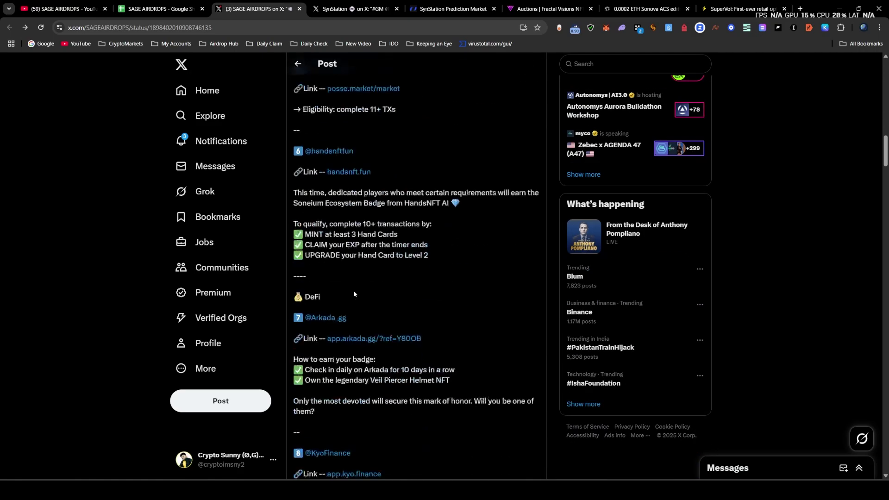
{"action": "scroll", "coordinate": [387, 316], "scroll_direction": "up", "scroll_amount": 5}
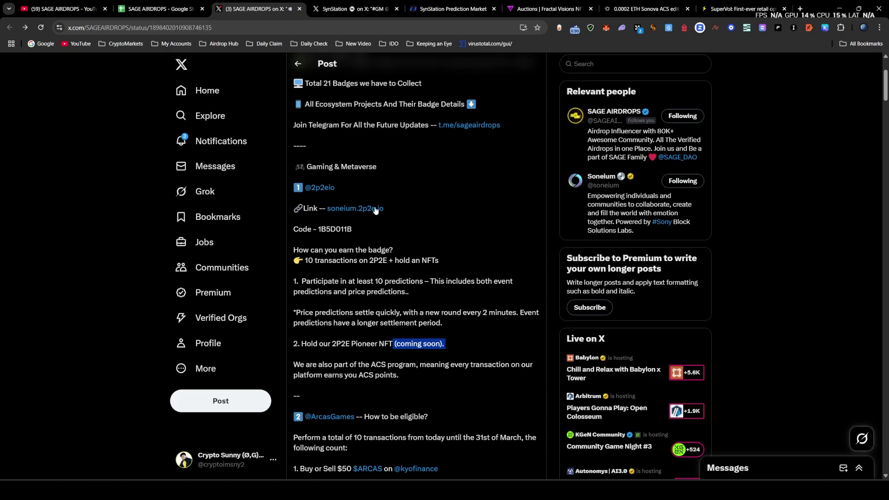
{"action": "scroll", "coordinate": [364, 295], "scroll_direction": "up", "scroll_amount": 3}
{"action": "scroll", "coordinate": [419, 241], "scroll_direction": "down", "scroll_amount": 5}
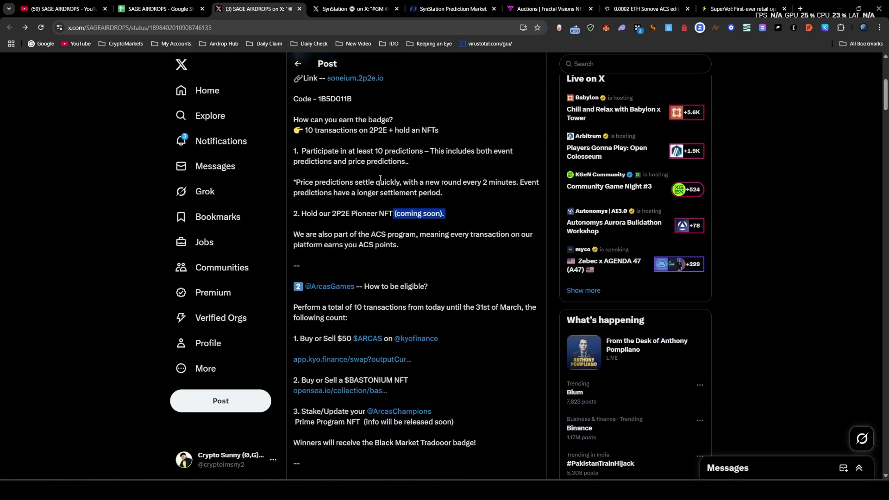
{"action": "left_click", "coordinate": [397, 260]}
Skim the remaining badge tasks in the SAGE AIRDROPS post, from SynStation and SuperVol back to the EverMoon section.
{"action": "scroll", "coordinate": [362, 231], "scroll_direction": "down", "scroll_amount": 20}
{"action": "scroll", "coordinate": [333, 210], "scroll_direction": "down", "scroll_amount": 20}
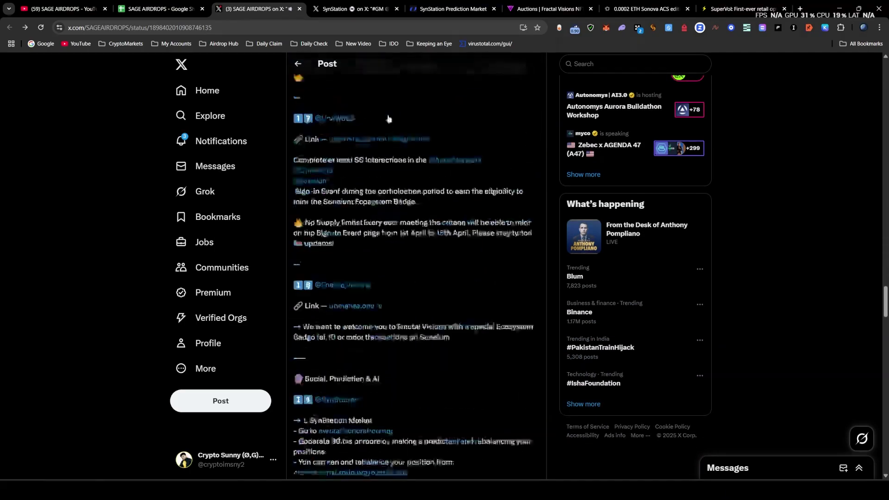
{"action": "scroll", "coordinate": [414, 327], "scroll_direction": "up", "scroll_amount": 10}
{"action": "scroll", "coordinate": [403, 231], "scroll_direction": "up", "scroll_amount": 1}
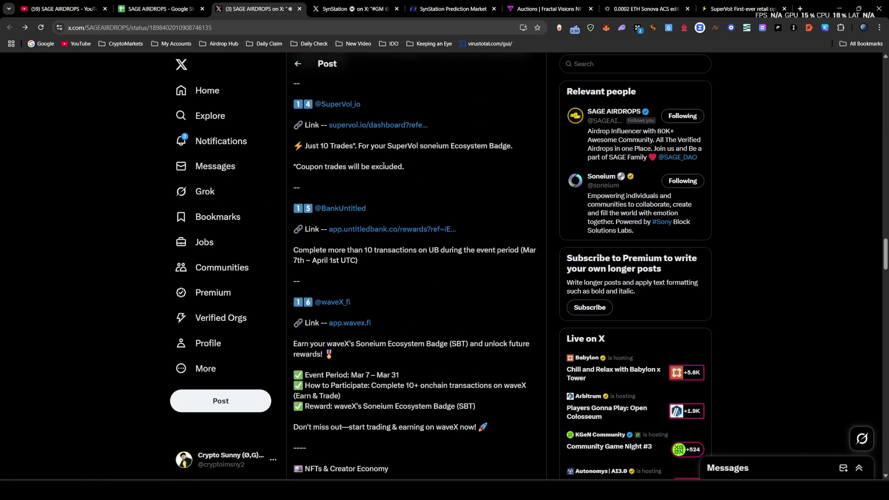
{"action": "scroll", "coordinate": [403, 209], "scroll_direction": "down", "scroll_amount": 15}
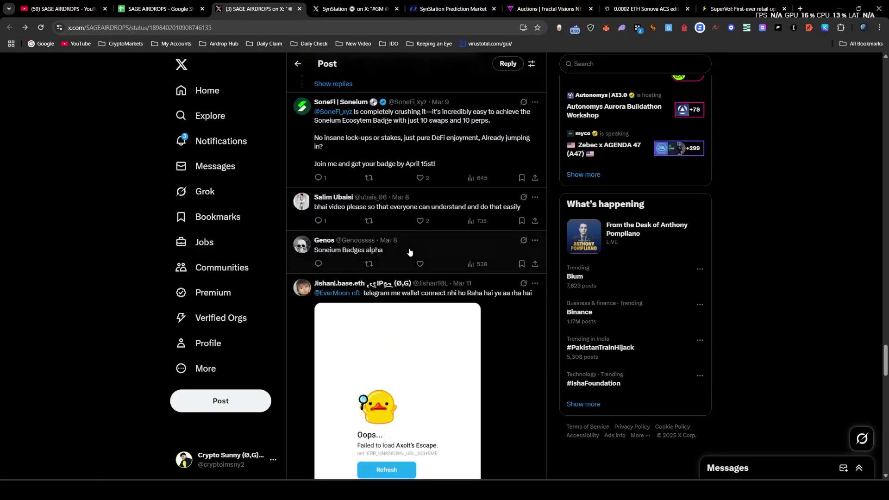
{"action": "scroll", "coordinate": [408, 245], "scroll_direction": "up", "scroll_amount": 10}
{"action": "scroll", "coordinate": [374, 291], "scroll_direction": "up", "scroll_amount": 10}
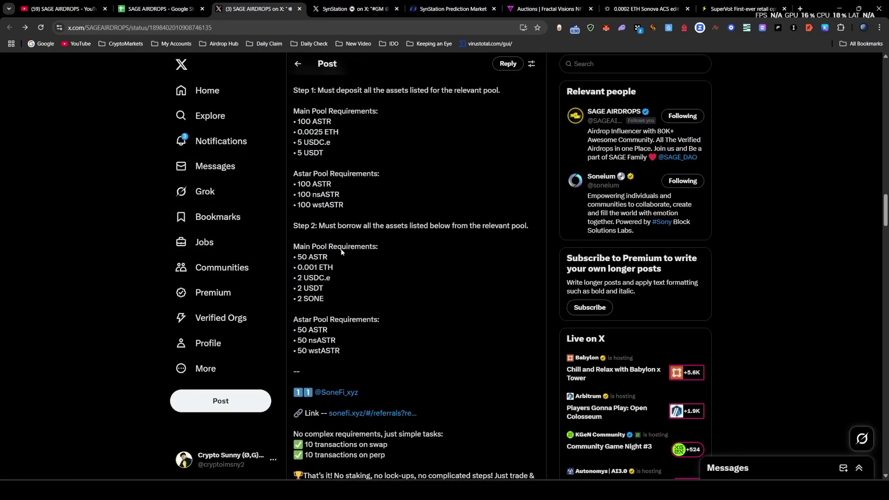
{"action": "scroll", "coordinate": [380, 238], "scroll_direction": "down", "scroll_amount": 10}
{"action": "scroll", "coordinate": [381, 235], "scroll_direction": "up", "scroll_amount": 15}
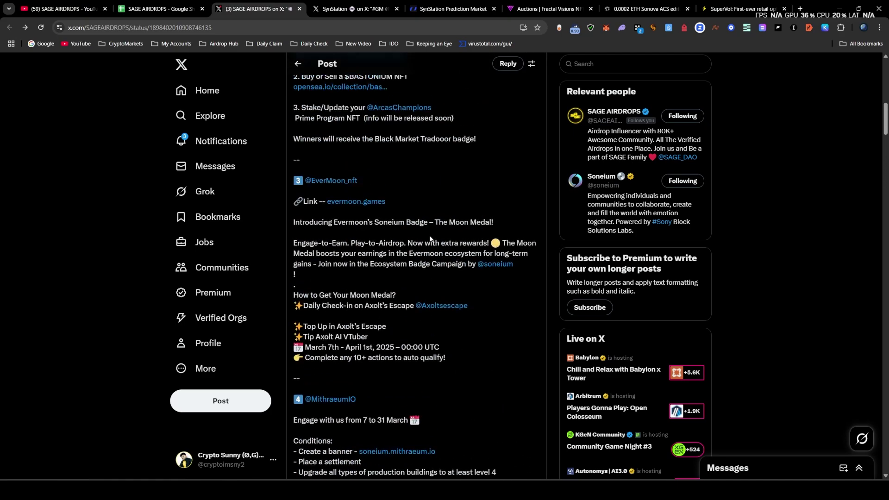